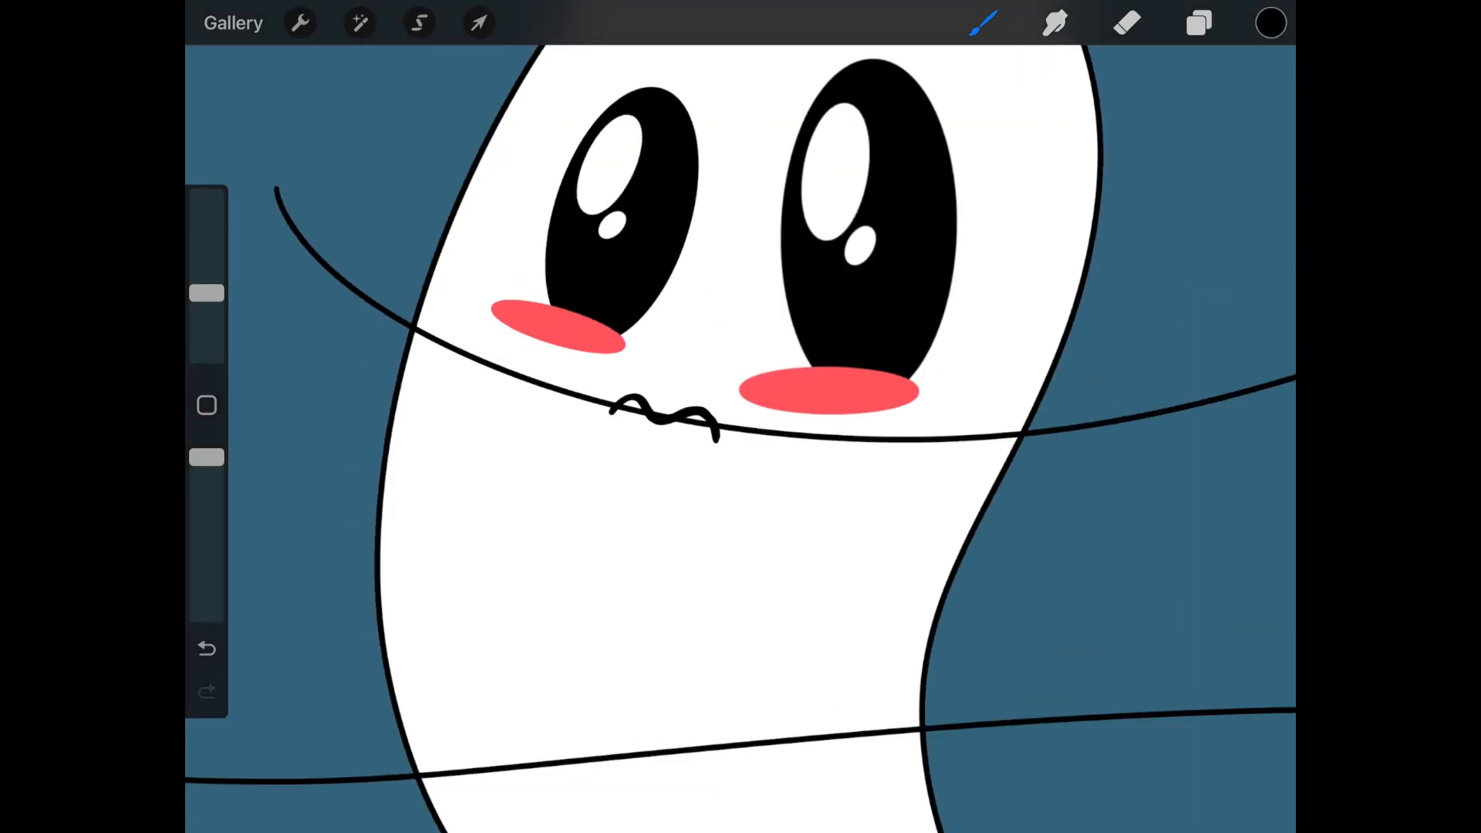
Draw two curved arms on the ghost's body below the face, with their rounded ends close together at mid-body
{"action": "left_click_drag", "start_coordinate": [525, 382], "coordinate": [618, 577]}
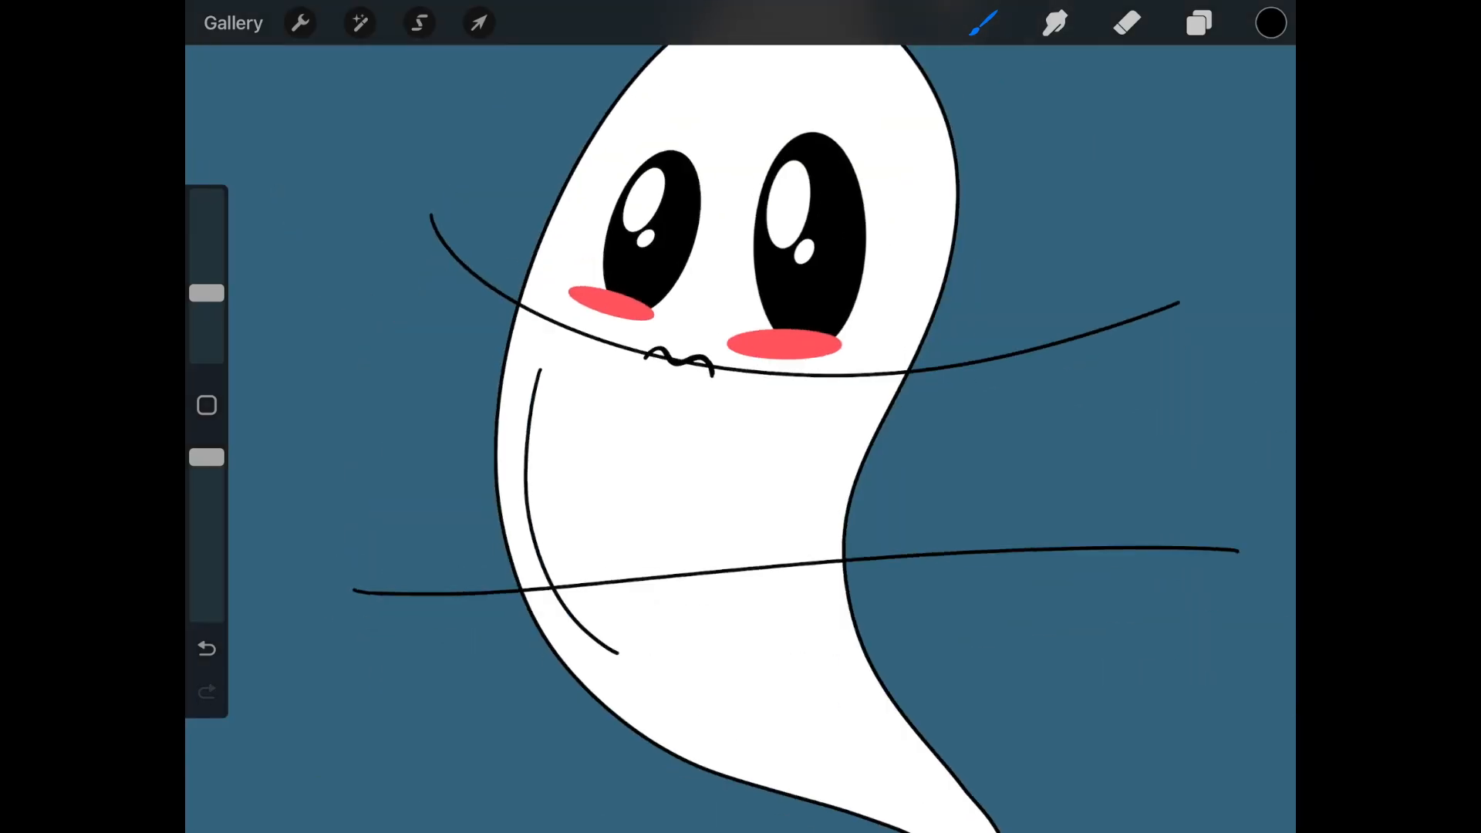
{"action": "left_click_drag", "start_coordinate": [576, 395], "coordinate": [617, 577]}
{"action": "mouse_move", "coordinate": [812, 413]}
{"action": "left_mouse_down"}
{"action": "mouse_move", "coordinate": [702, 571]}
{"action": "mouse_move", "coordinate": [726, 575]}
{"action": "left_mouse_up"}
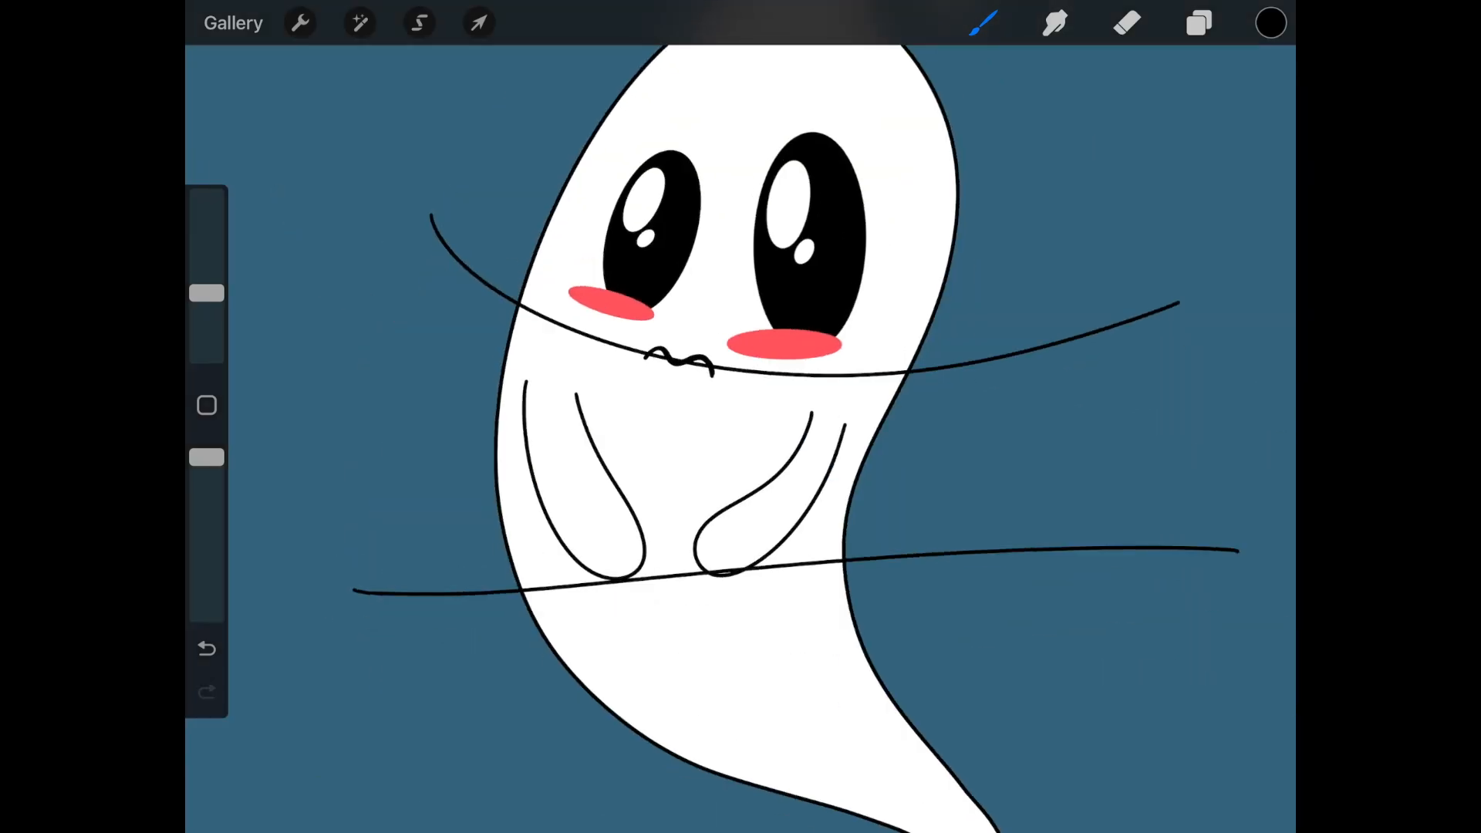
{"action": "left_click_drag", "start_coordinate": [585, 367], "coordinate": [488, 420]}
{"action": "left_click_drag", "start_coordinate": [488, 420], "coordinate": [491, 485]}
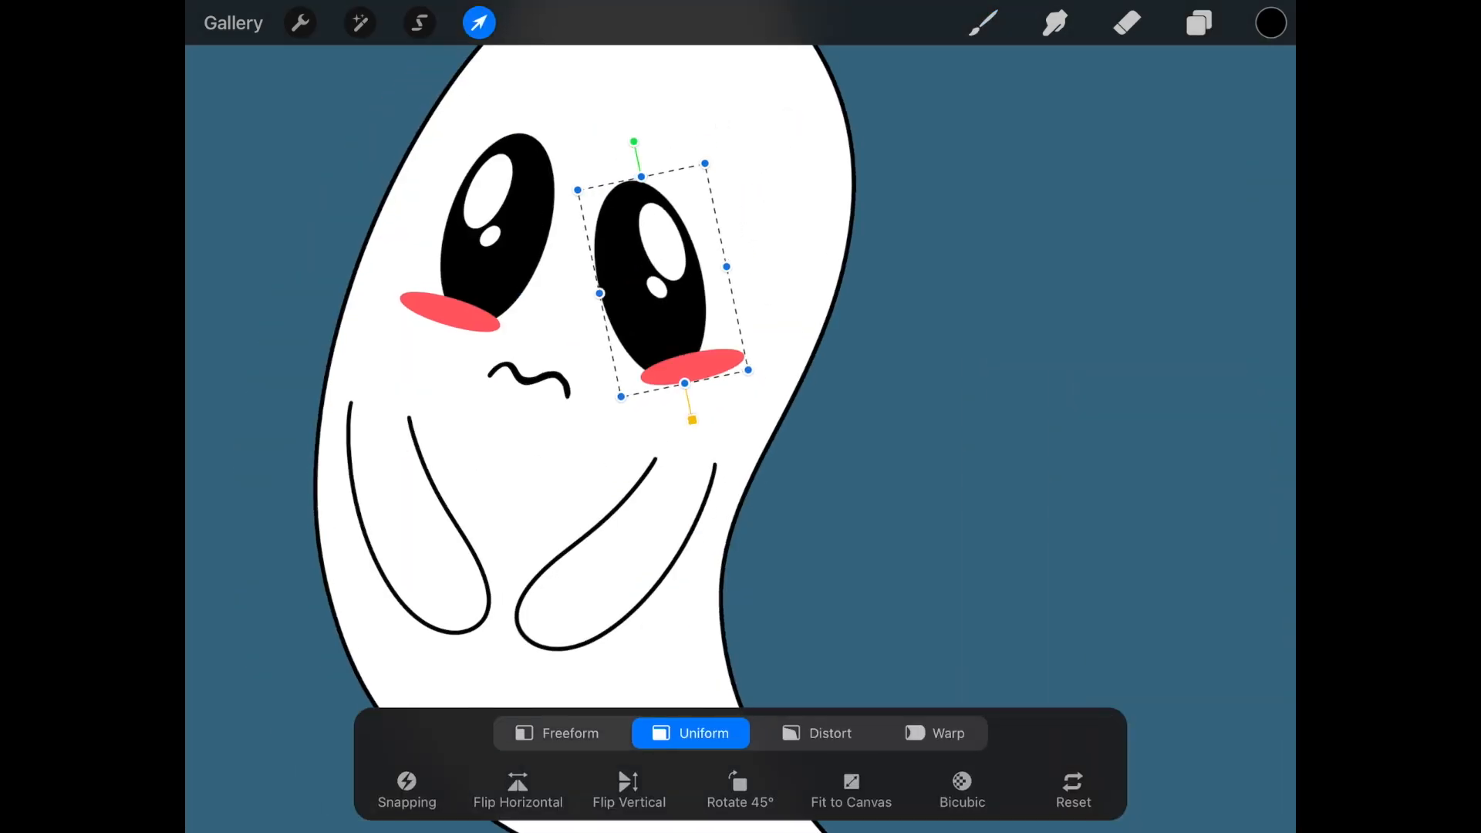
Rotate the ghost's right eye and blush clockwise, and enlarge the whole ghost to nearly fill the canvas height
{"action": "left_click_drag", "start_coordinate": [633, 141], "coordinate": [741, 143]}
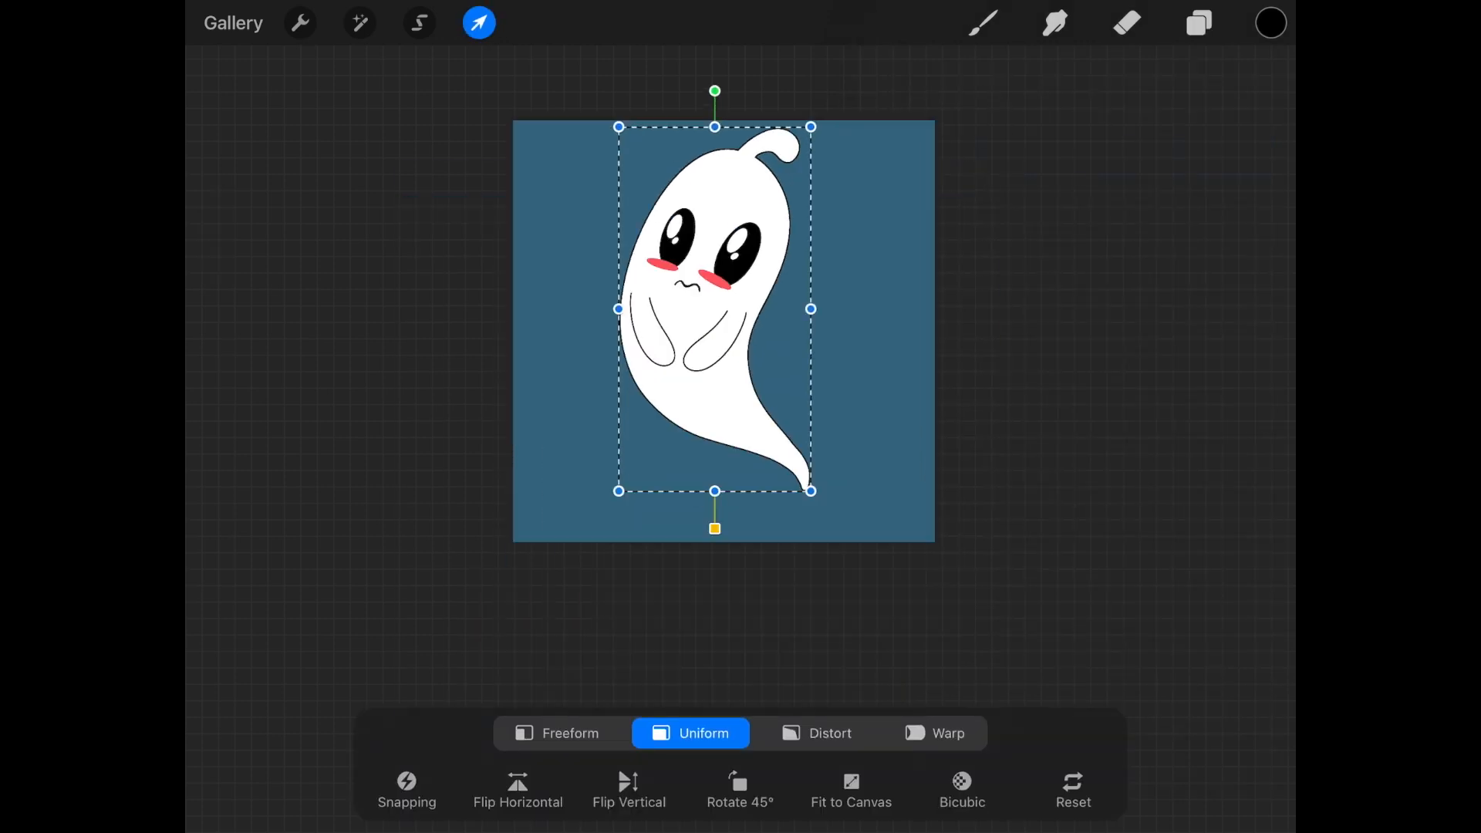
{"action": "left_click_drag", "start_coordinate": [707, 91], "coordinate": [710, 91]}
{"action": "left_click_drag", "start_coordinate": [809, 520], "coordinate": [820, 533]}
{"action": "left_click", "coordinate": [479, 23]}
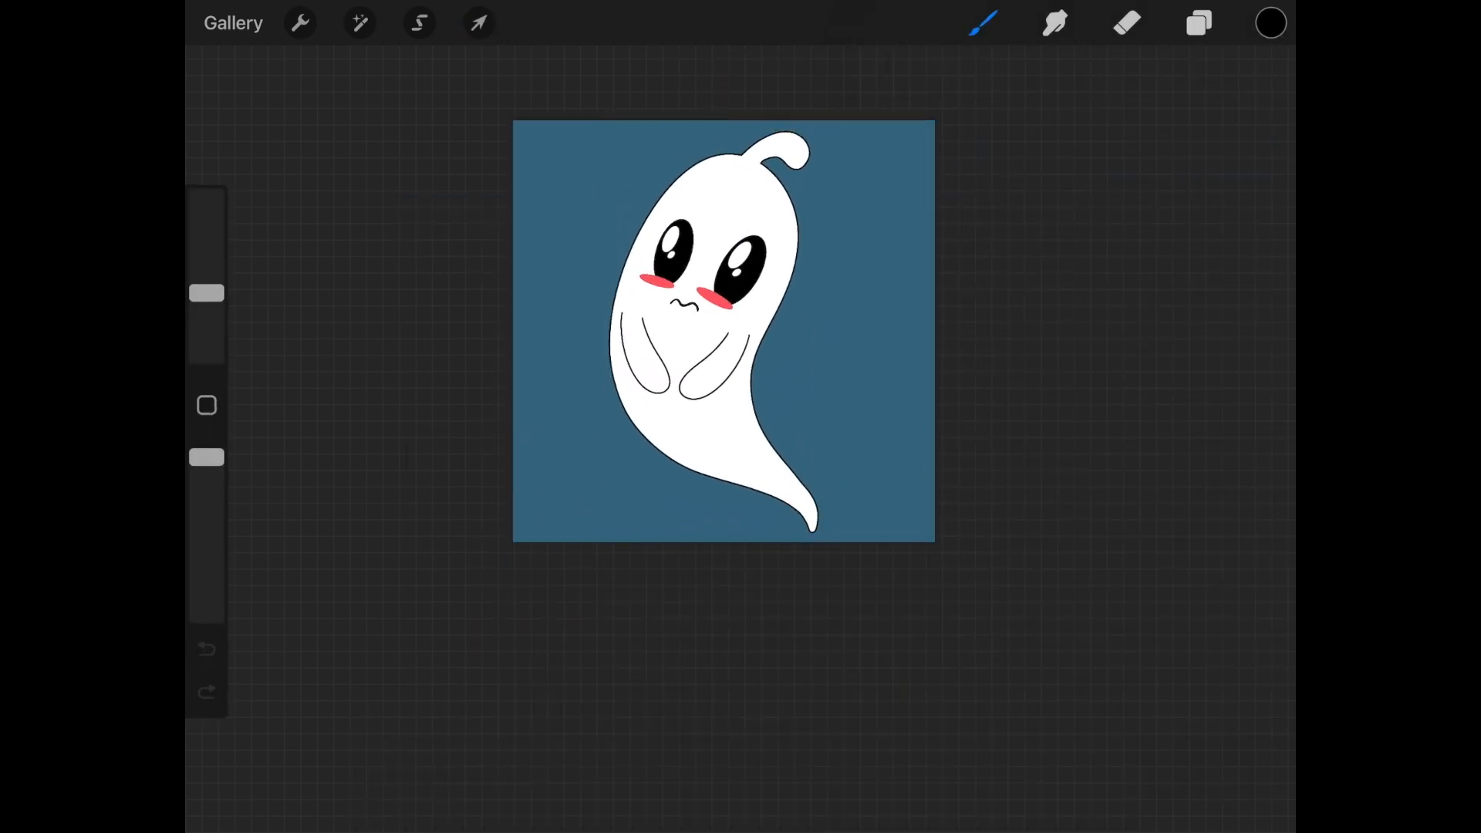
Hide the blue background layer and export the artwork as a PNG, sending it to the laptop through AirDrop
{"action": "left_click", "coordinate": [1199, 23]}
{"action": "left_click", "coordinate": [1247, 626]}
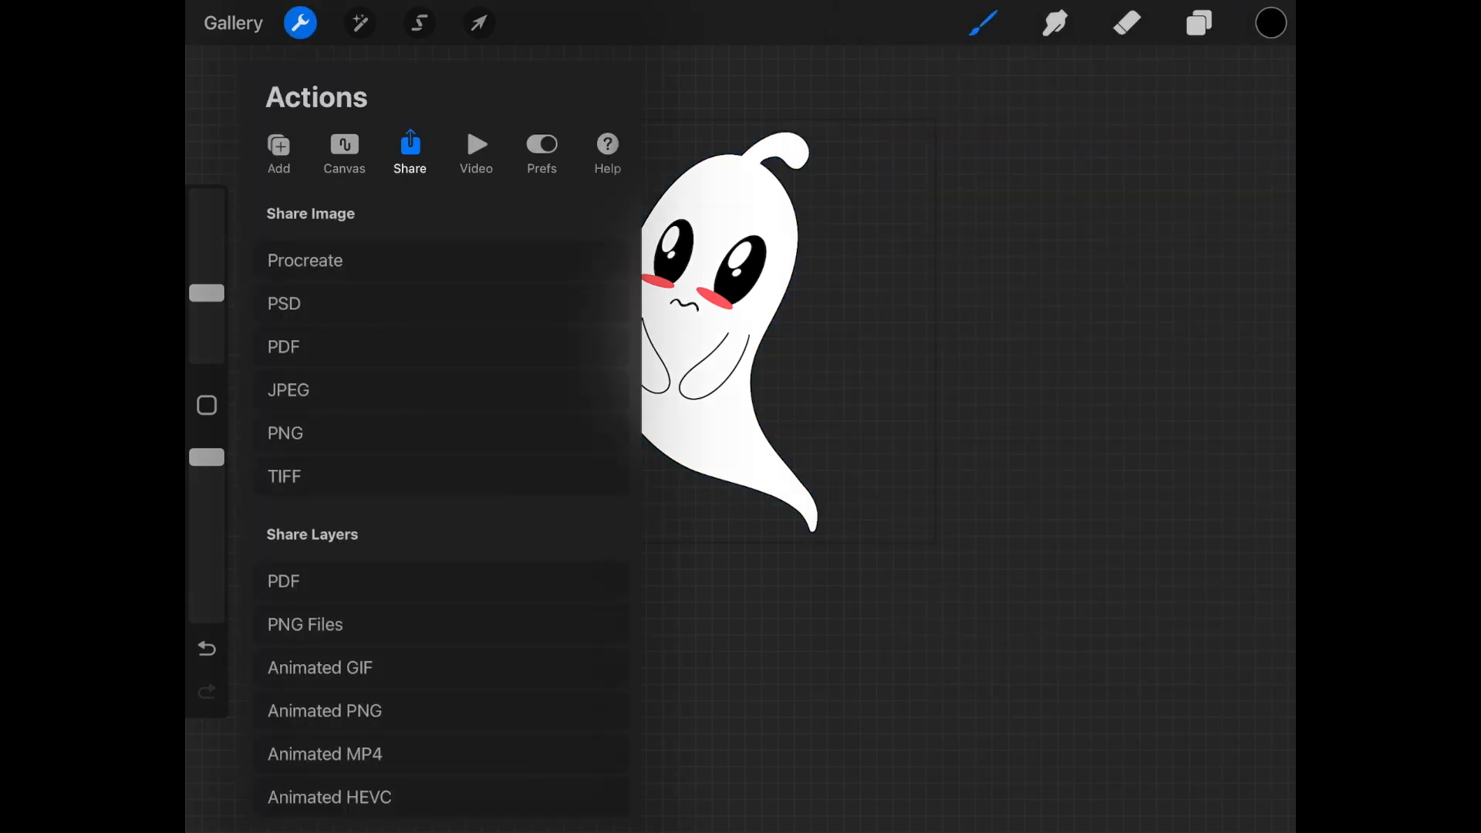
{"action": "left_click", "coordinate": [285, 433]}
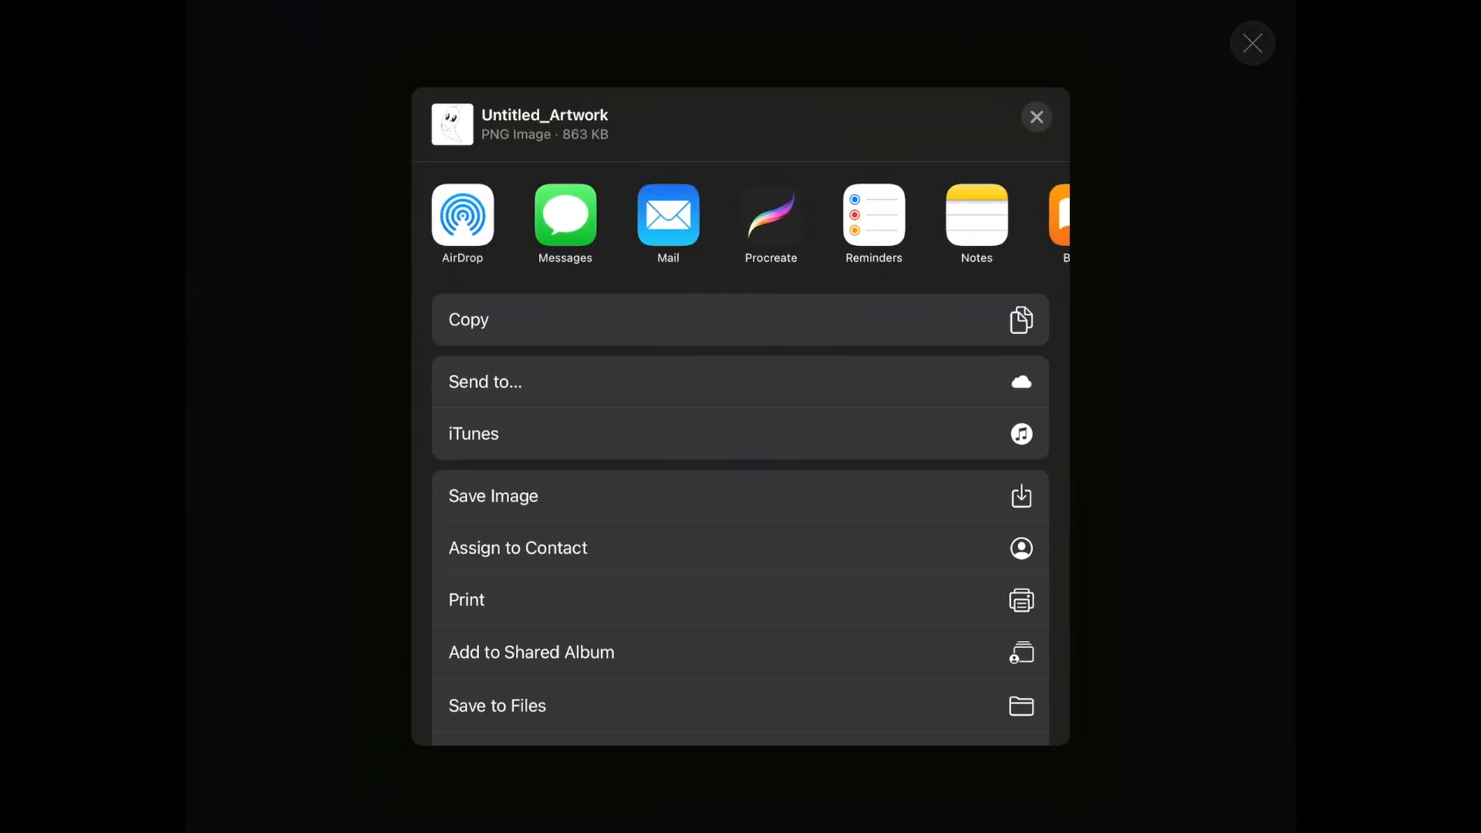
{"action": "left_click", "coordinate": [463, 216]}
{"action": "left_click", "coordinate": [519, 201]}
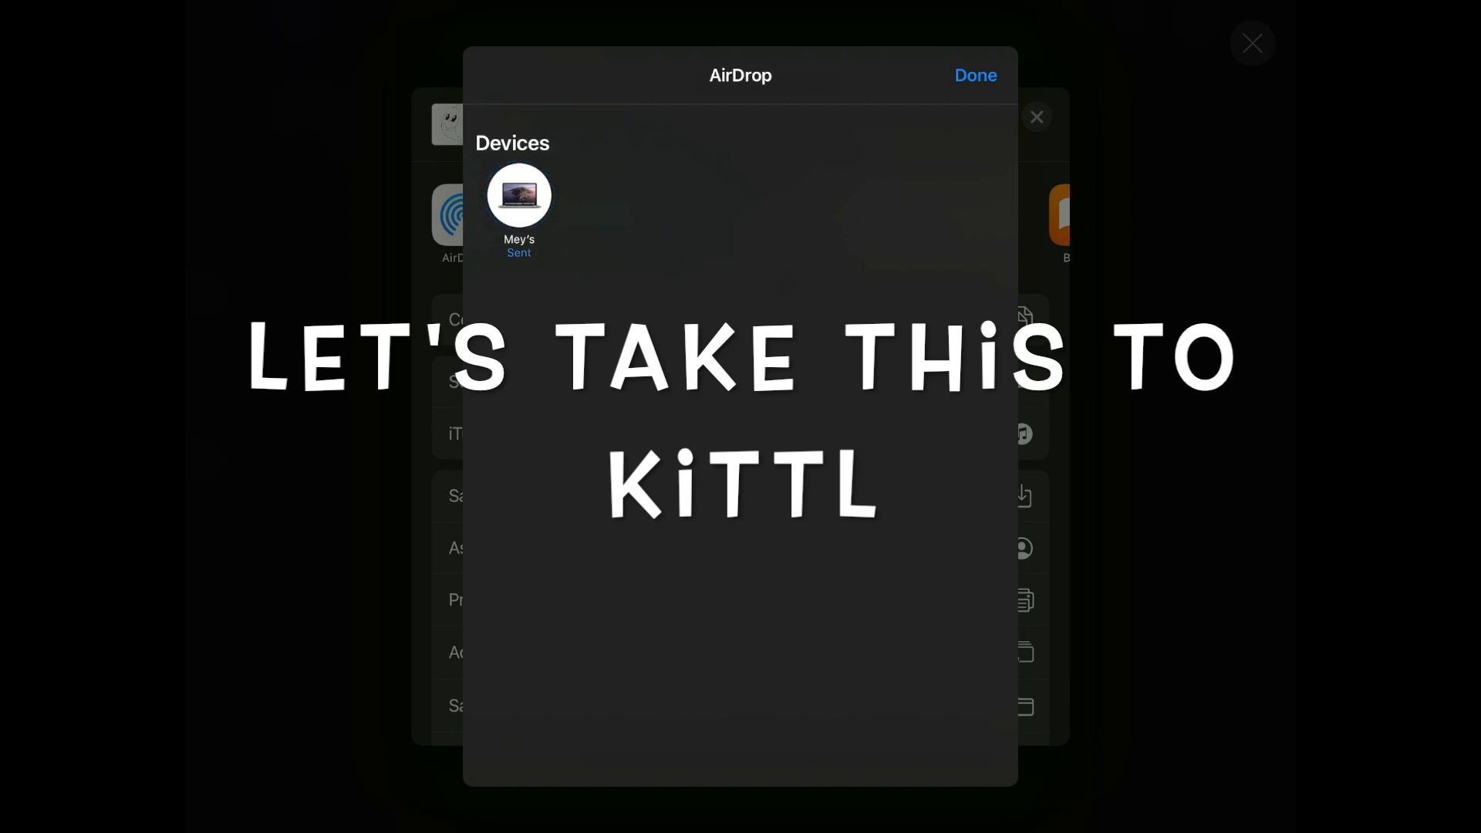
{"action": "left_click", "coordinate": [976, 76]}
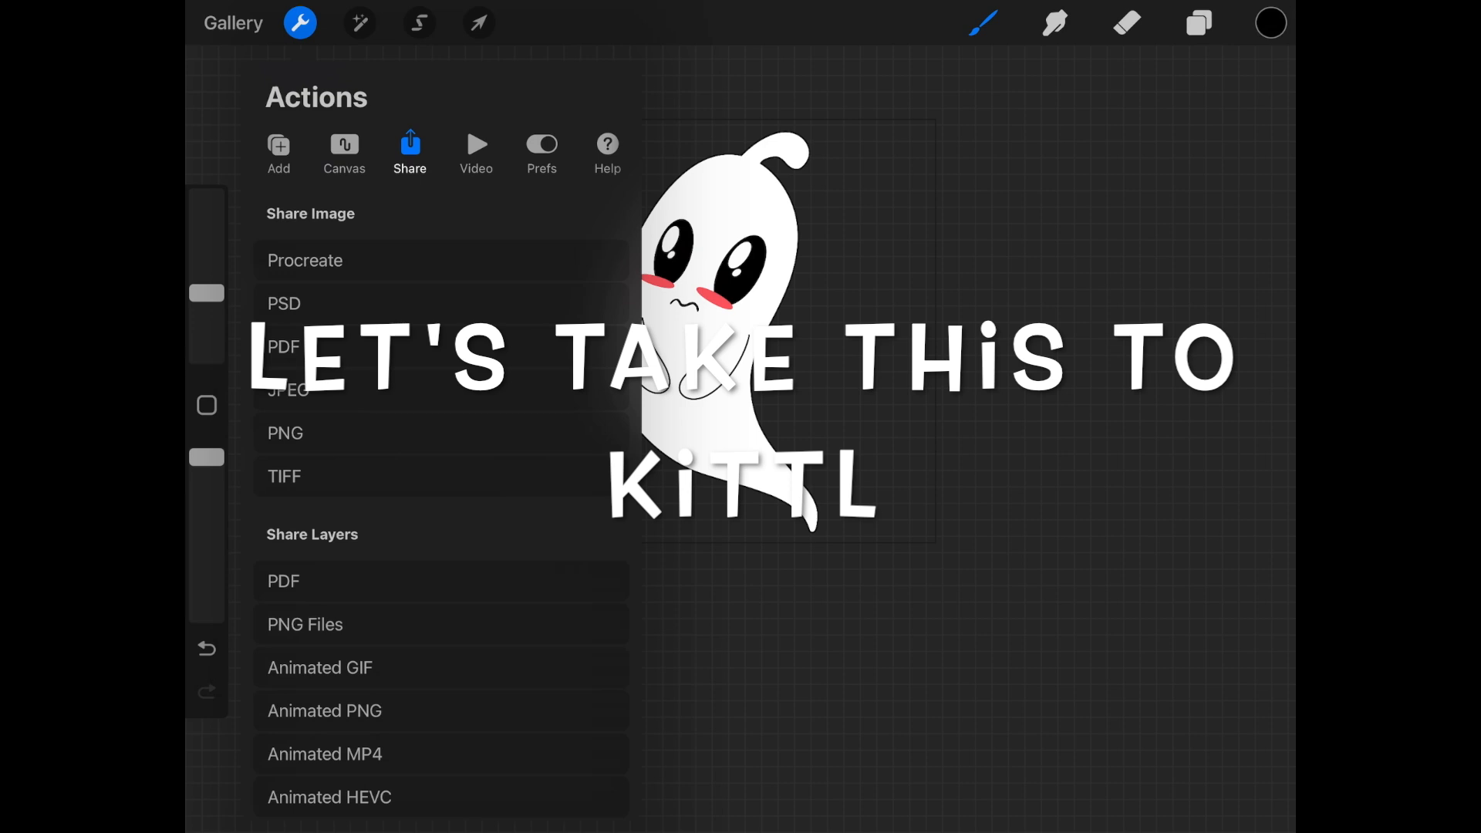
{"action": "left_click", "coordinate": [301, 23]}
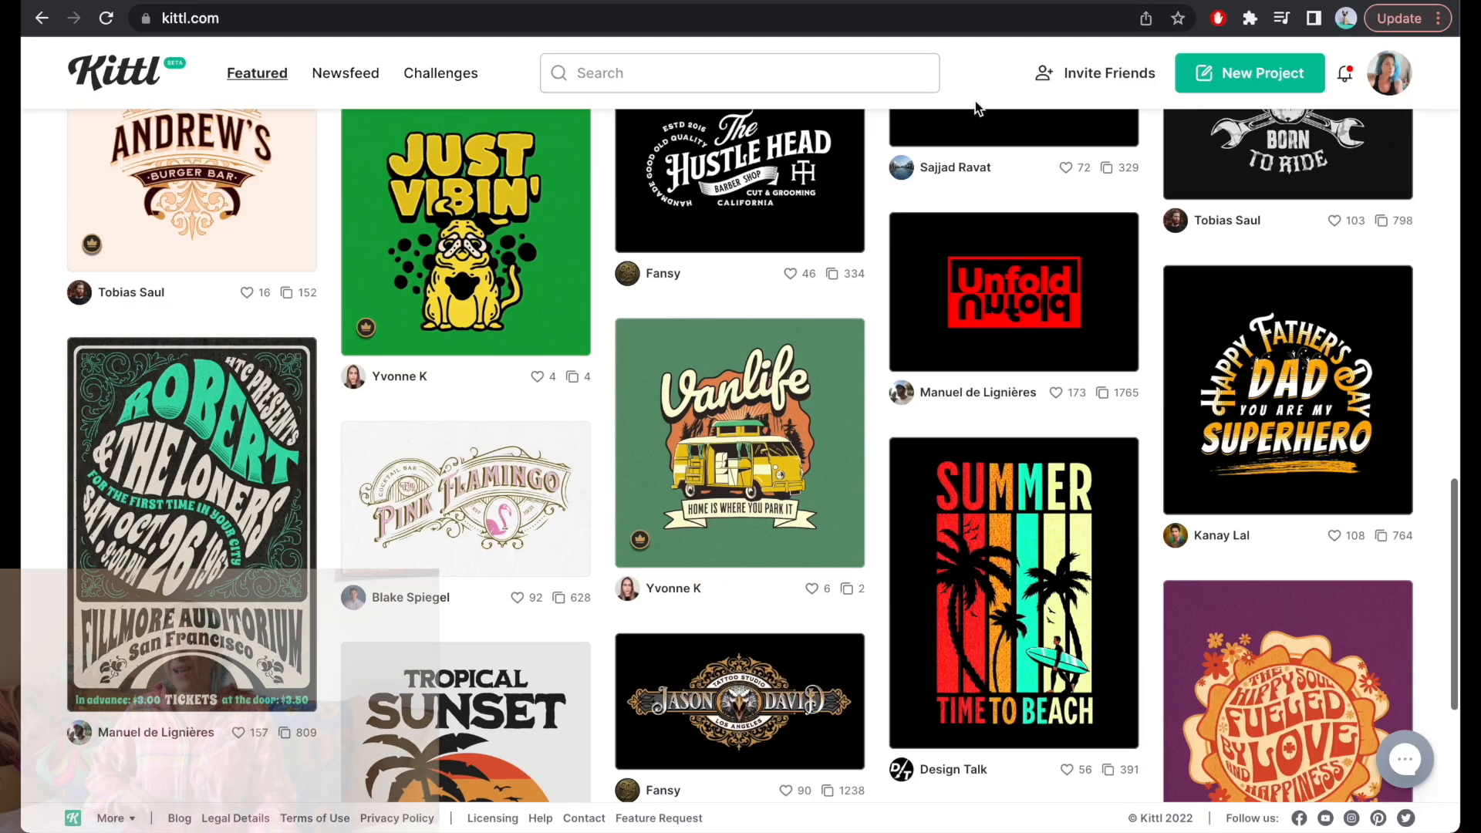
Switch to Kittl in the browser and look through the trending featured designs
{"action": "scroll", "coordinate": [976, 108], "scroll_direction": "down", "scroll_amount": 5}
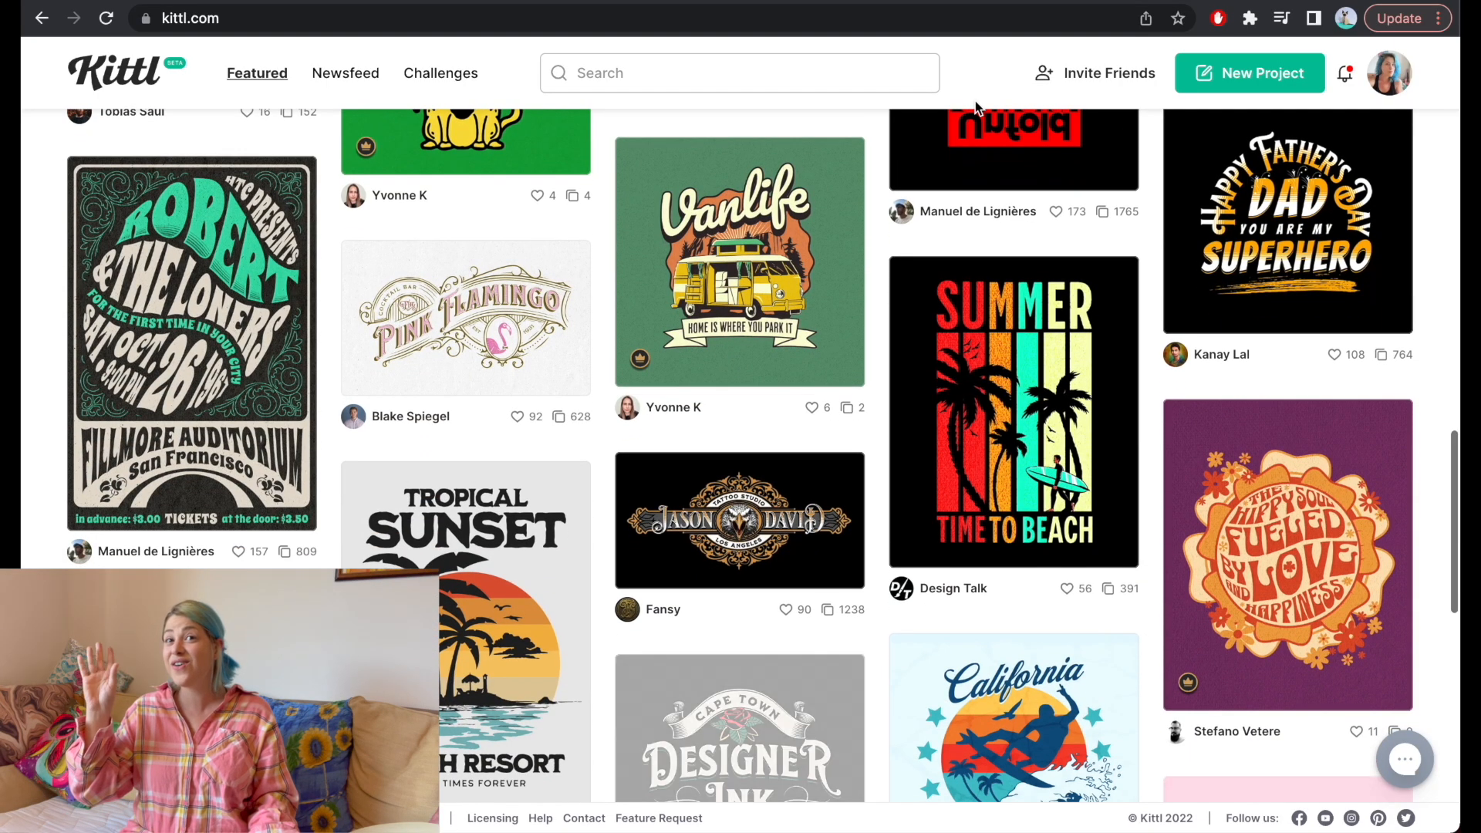
{"action": "scroll", "coordinate": [976, 108], "scroll_direction": "up", "scroll_amount": 10}
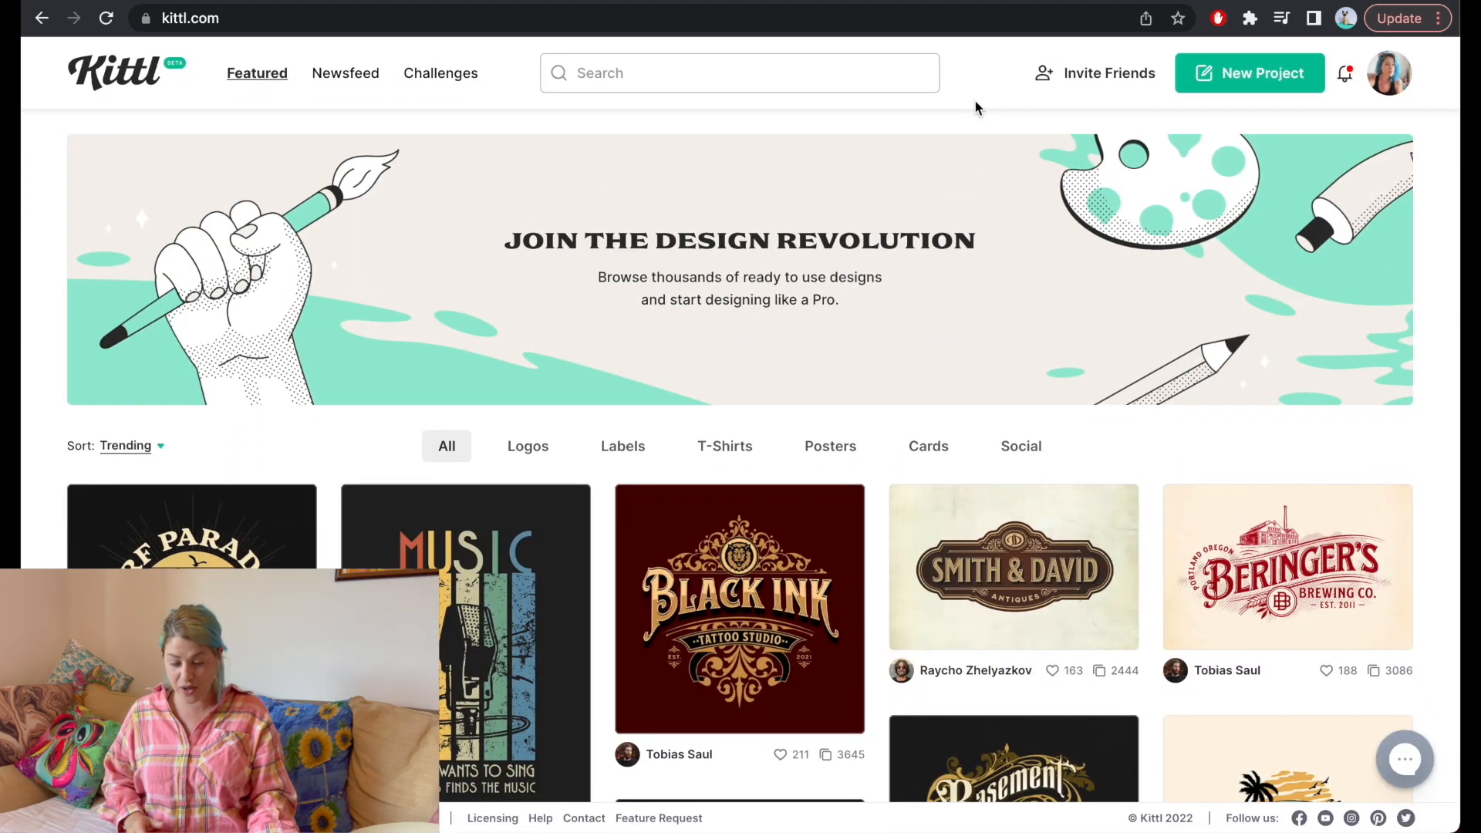
{"action": "scroll", "coordinate": [976, 108], "scroll_direction": "down", "scroll_amount": 10}
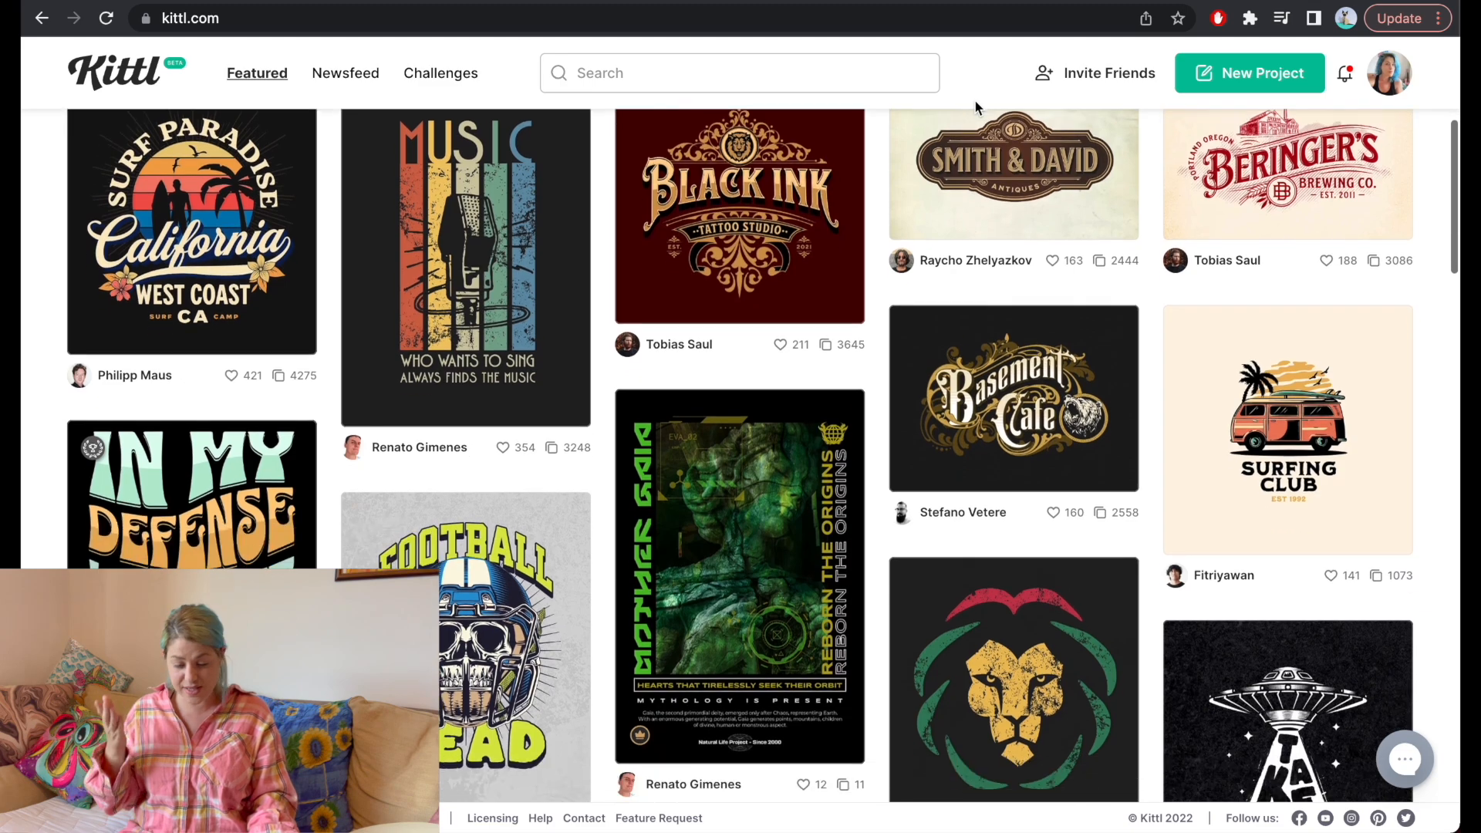
{"action": "scroll", "coordinate": [976, 108], "scroll_direction": "down", "scroll_amount": 5}
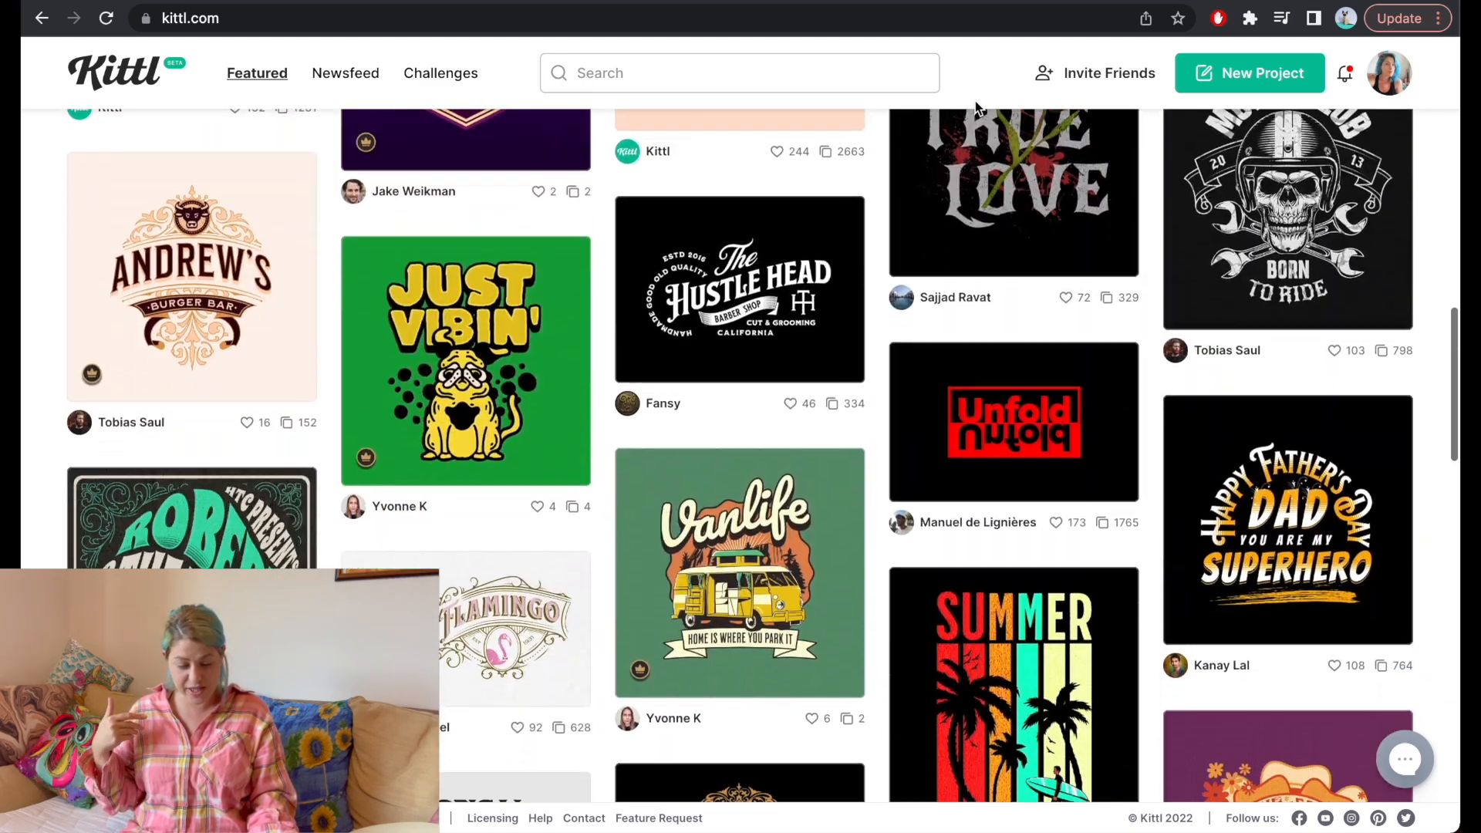
{"action": "scroll", "coordinate": [976, 108], "scroll_direction": "up", "scroll_amount": 15}
Search the design templates for "halloween" and look through the matching designs for inspiration
{"action": "left_click", "coordinate": [684, 74]}
{"action": "type", "text": "halloween"}
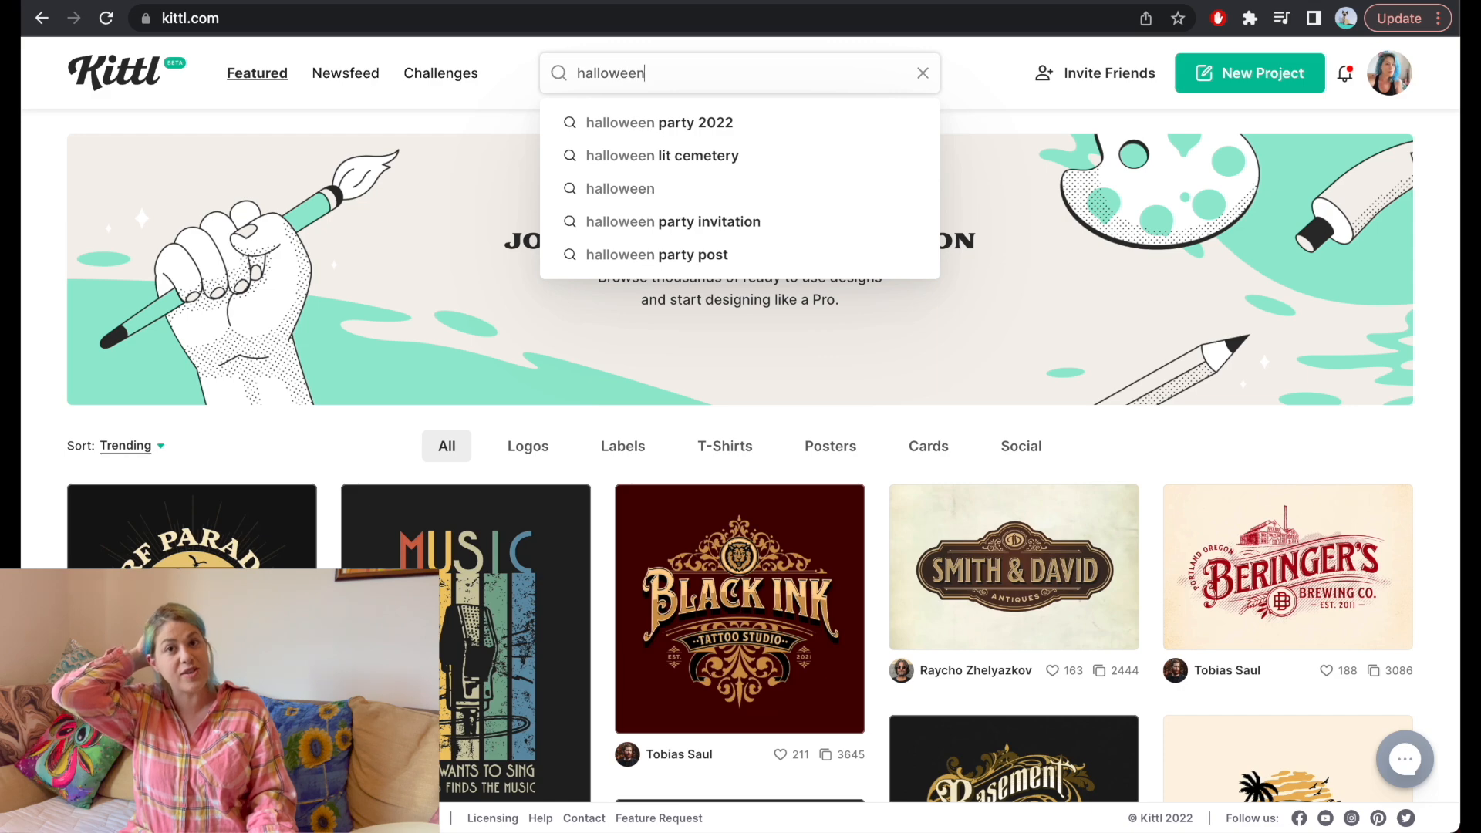
{"action": "key", "text": "Return"}
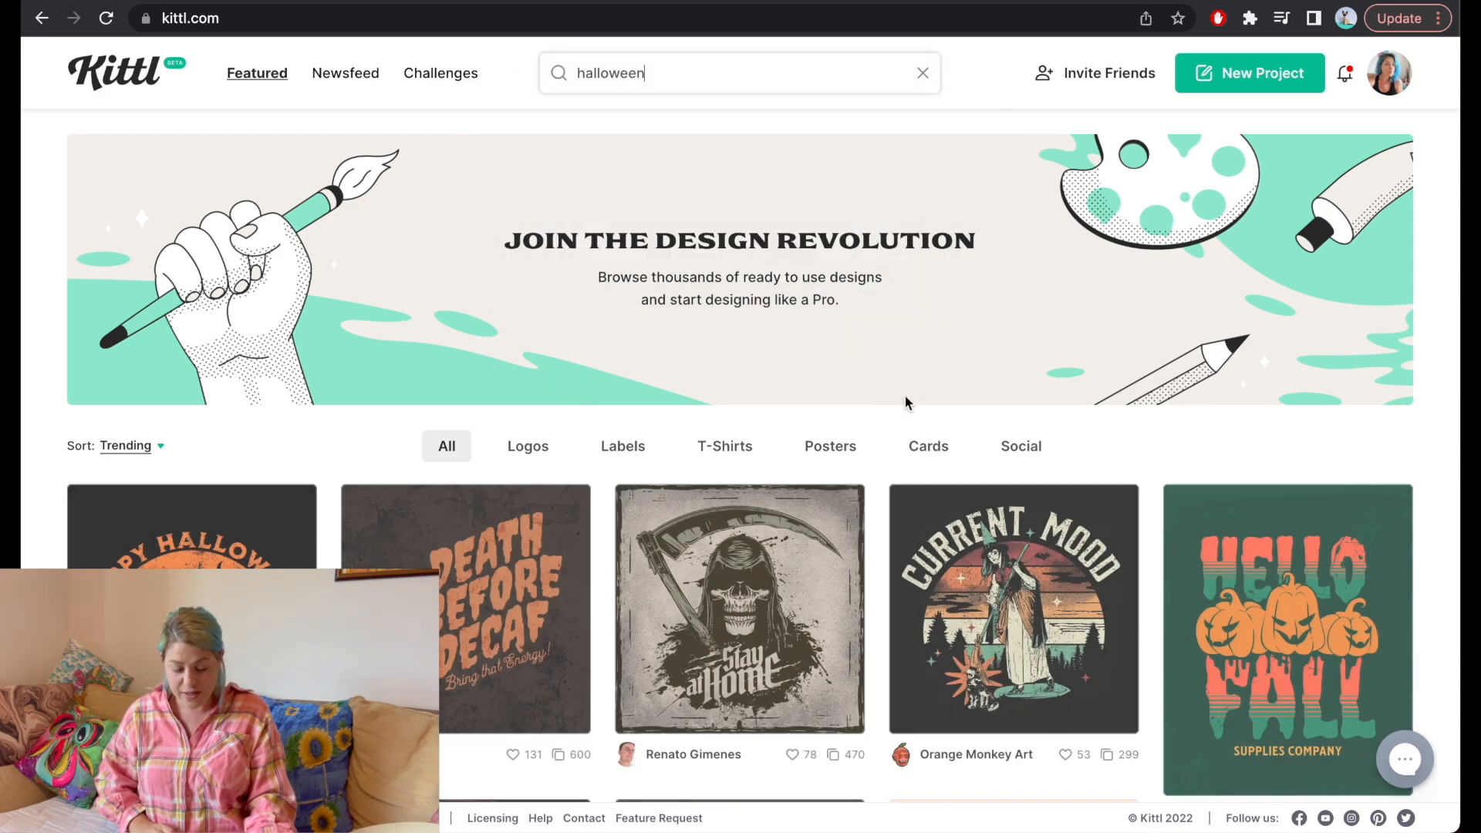
{"action": "scroll", "coordinate": [905, 401], "scroll_direction": "down", "scroll_amount": 2}
{"action": "scroll", "coordinate": [905, 396], "scroll_direction": "down", "scroll_amount": 7}
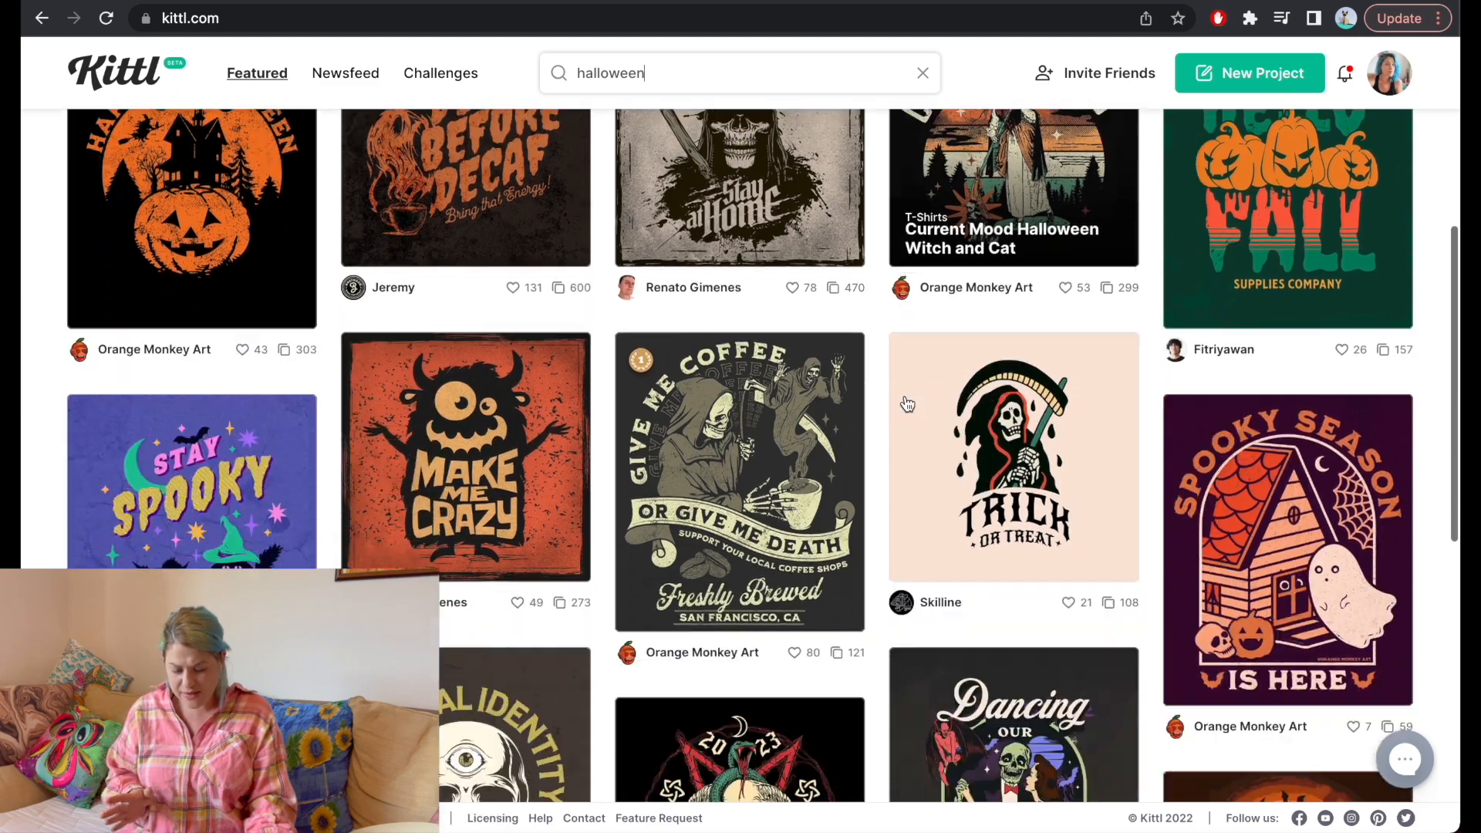
{"action": "scroll", "coordinate": [905, 405], "scroll_direction": "down", "scroll_amount": 5}
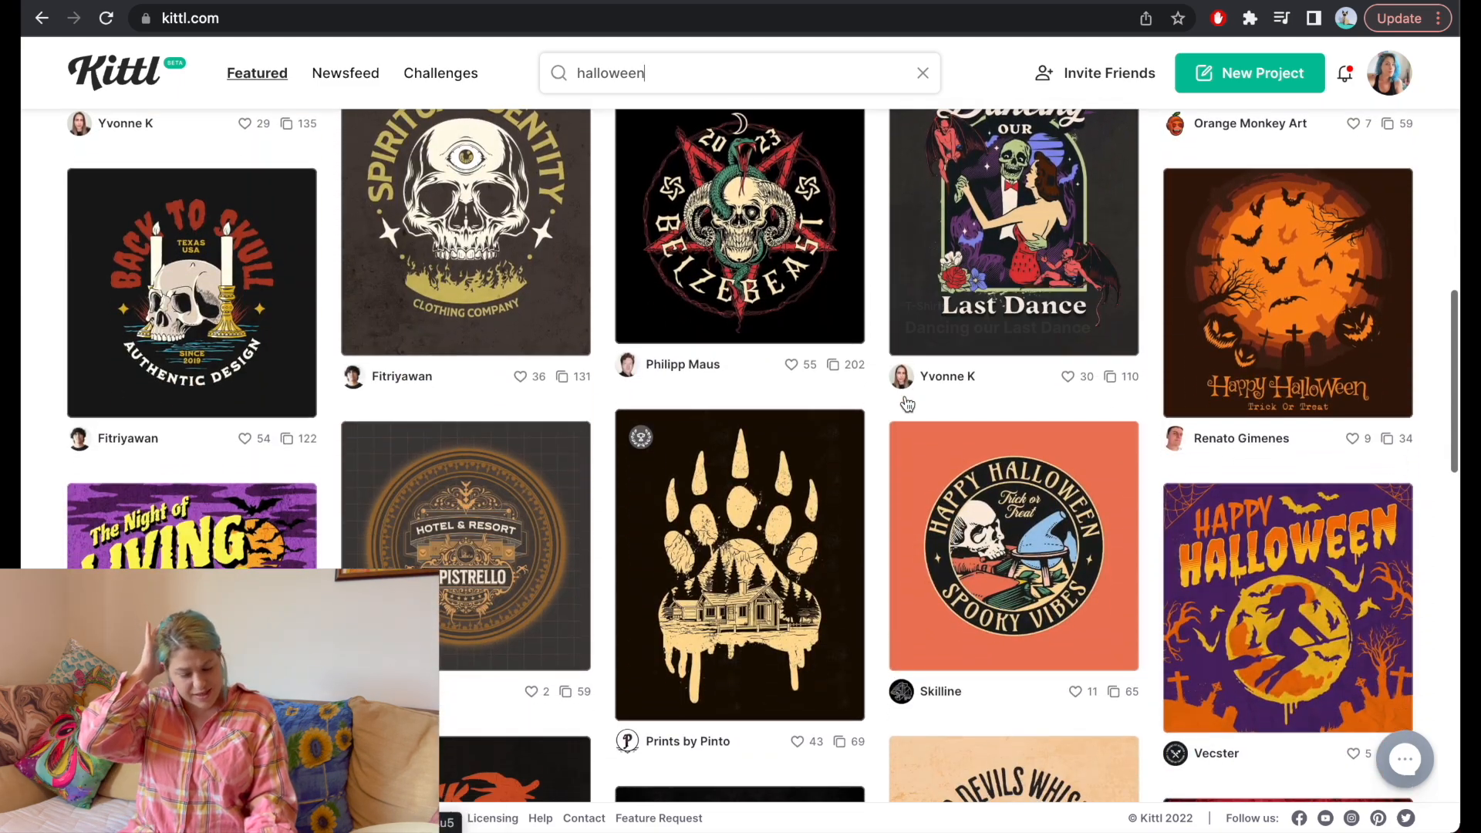
{"action": "scroll", "coordinate": [918, 378], "scroll_direction": "up", "scroll_amount": 14}
Create a new project and set a custom artboard size of 6000 px high by 4660 px wide
{"action": "left_click", "coordinate": [1249, 75]}
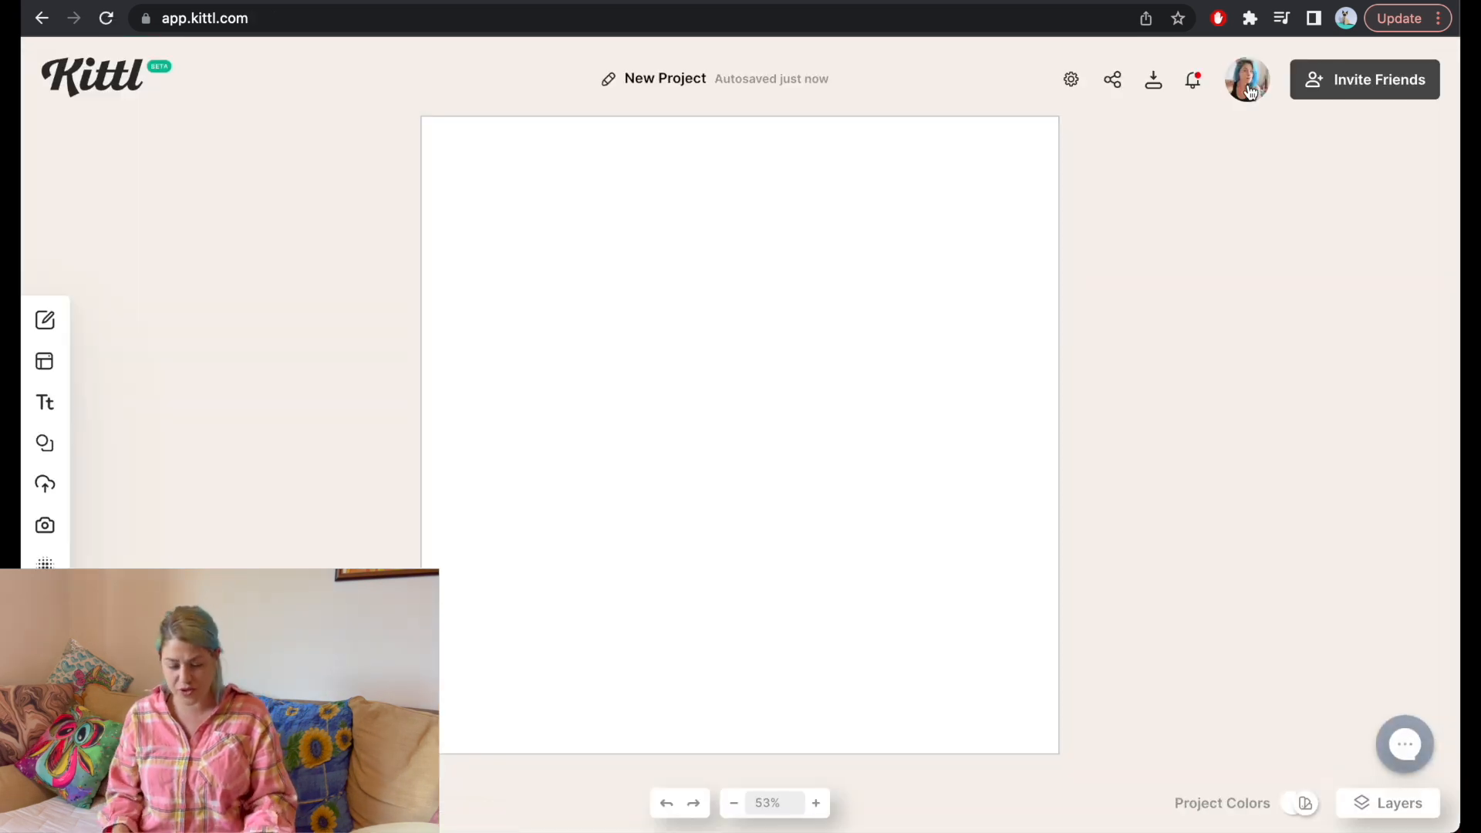
{"action": "left_click", "coordinate": [1072, 82]}
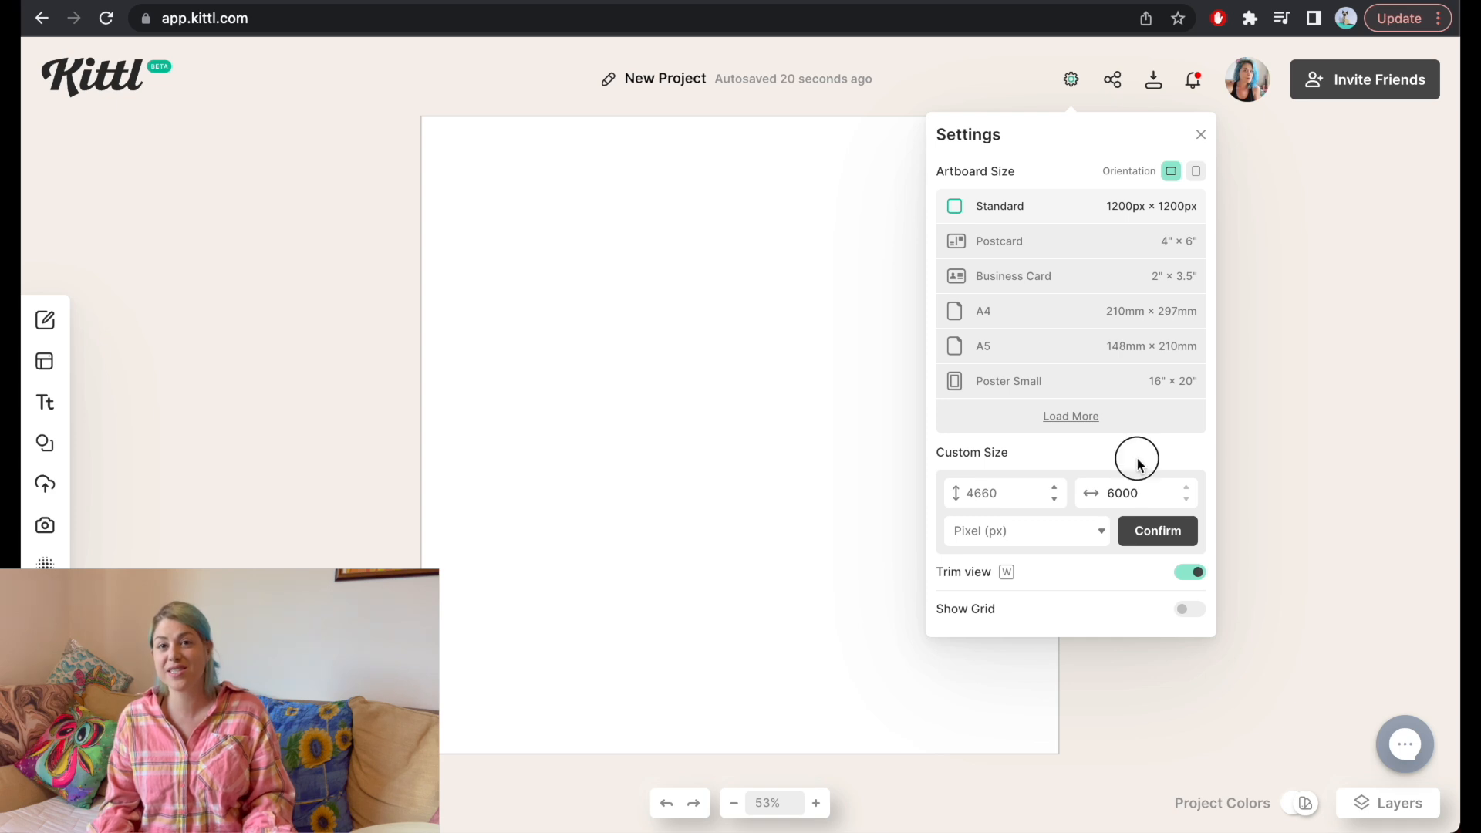
{"action": "left_click", "coordinate": [1151, 534]}
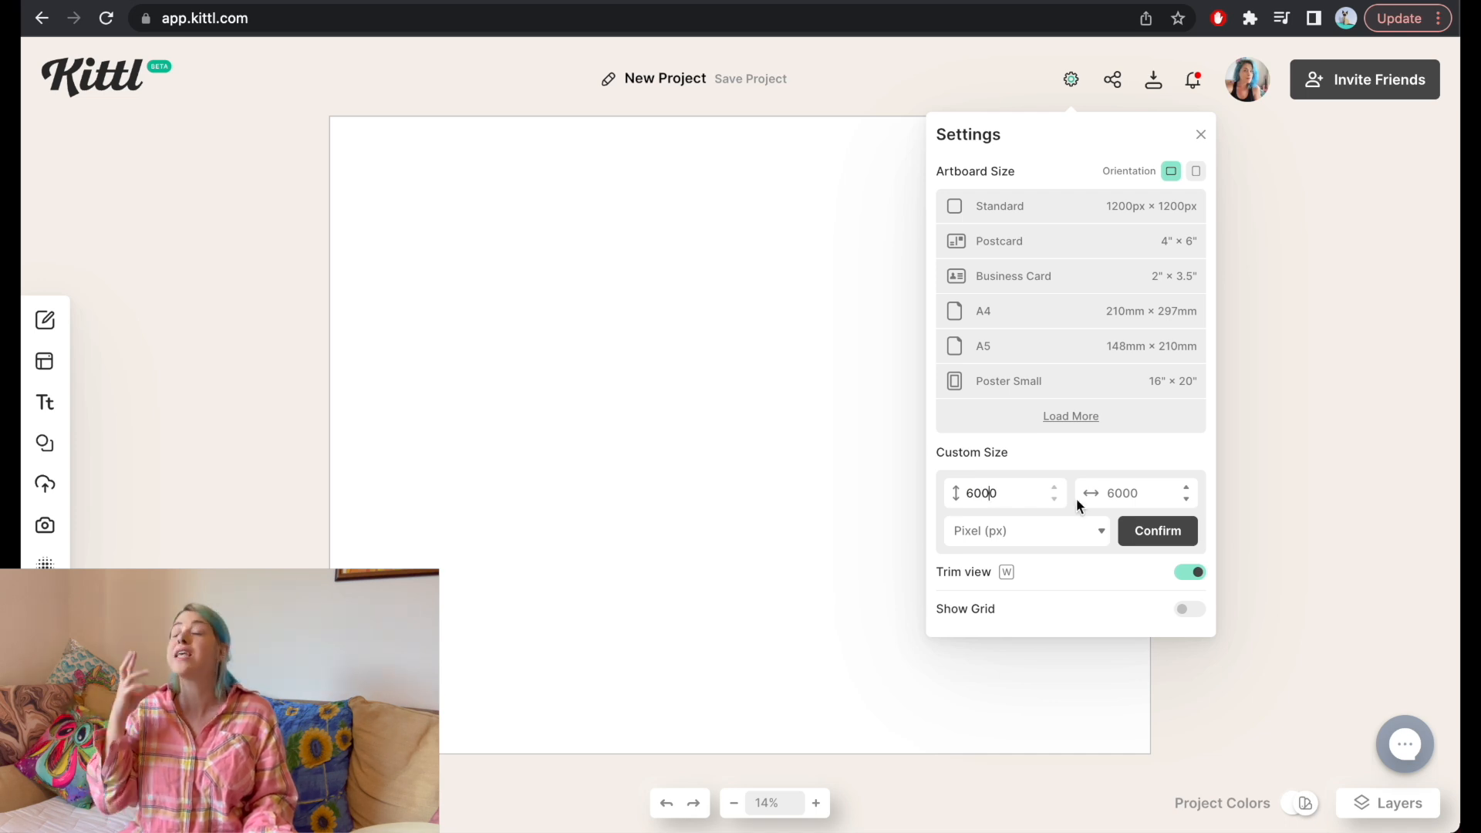
{"action": "double_click", "coordinate": [1111, 494]}
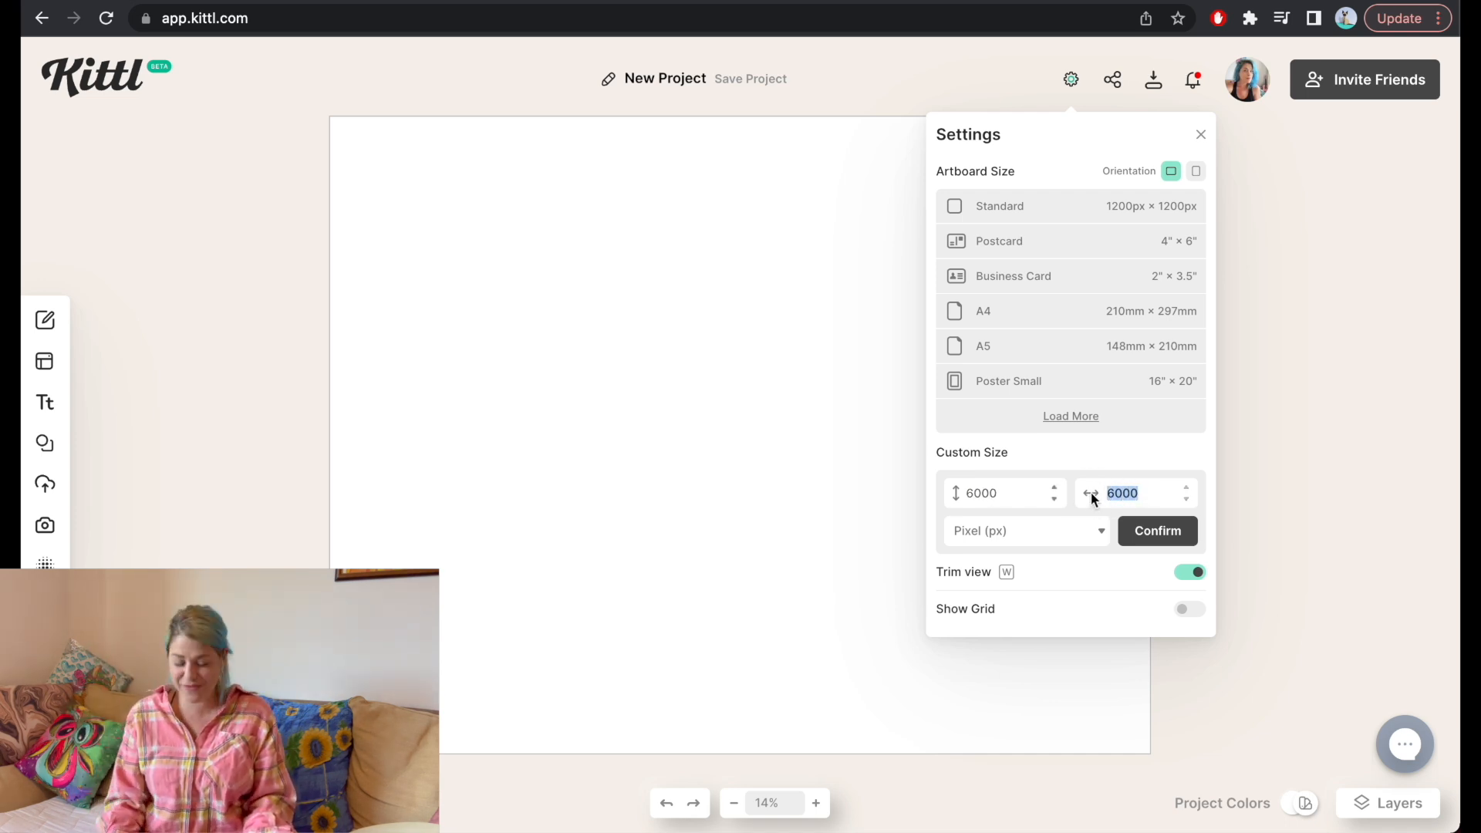
{"action": "left_click", "coordinate": [1146, 530]}
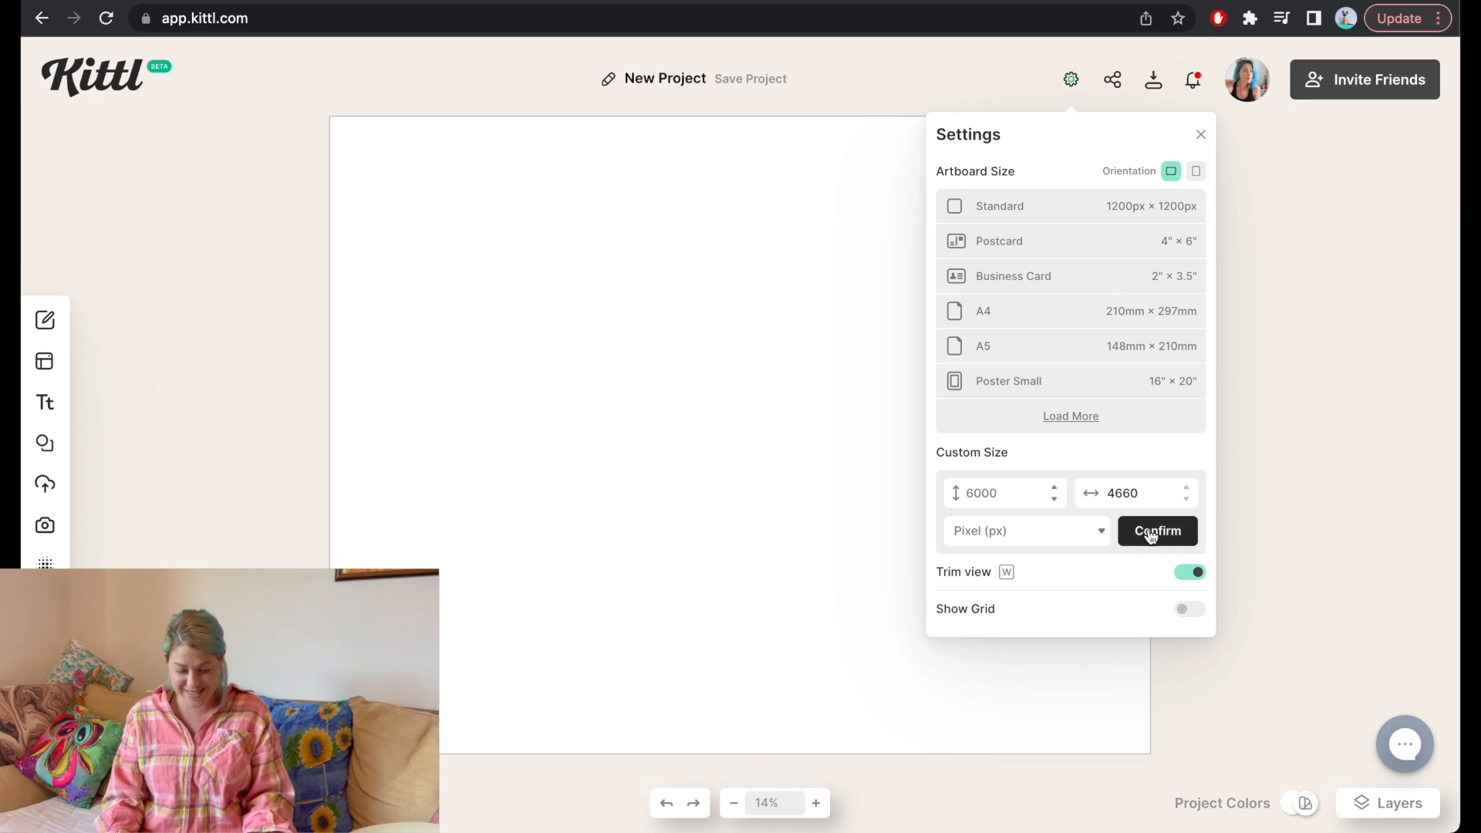
{"action": "left_click", "coordinate": [1232, 448]}
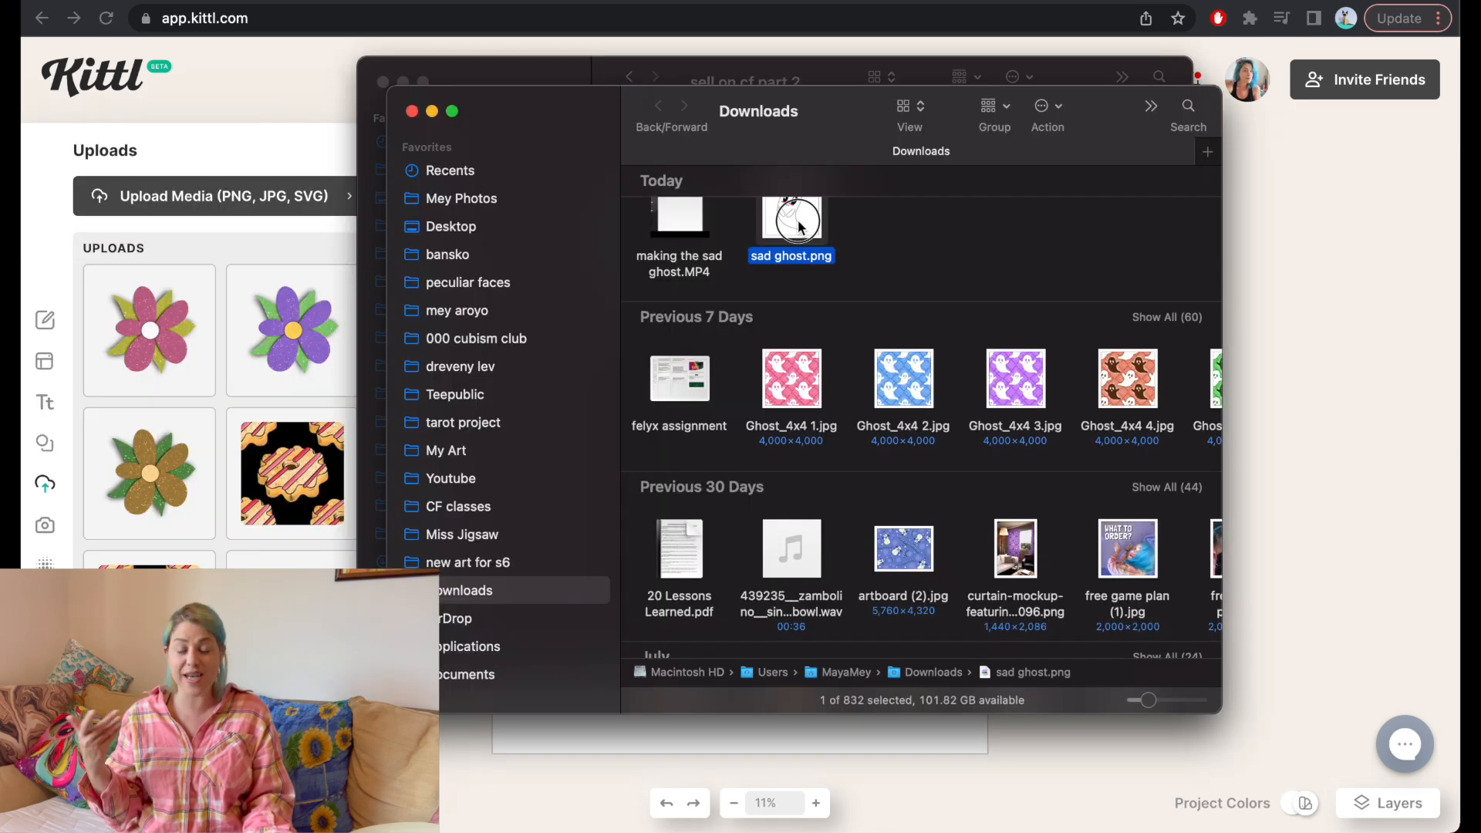
Upload sad ghost.png from the Downloads folder and add it to the artboard
{"action": "left_click_drag", "start_coordinate": [792, 224], "coordinate": [261, 455]}
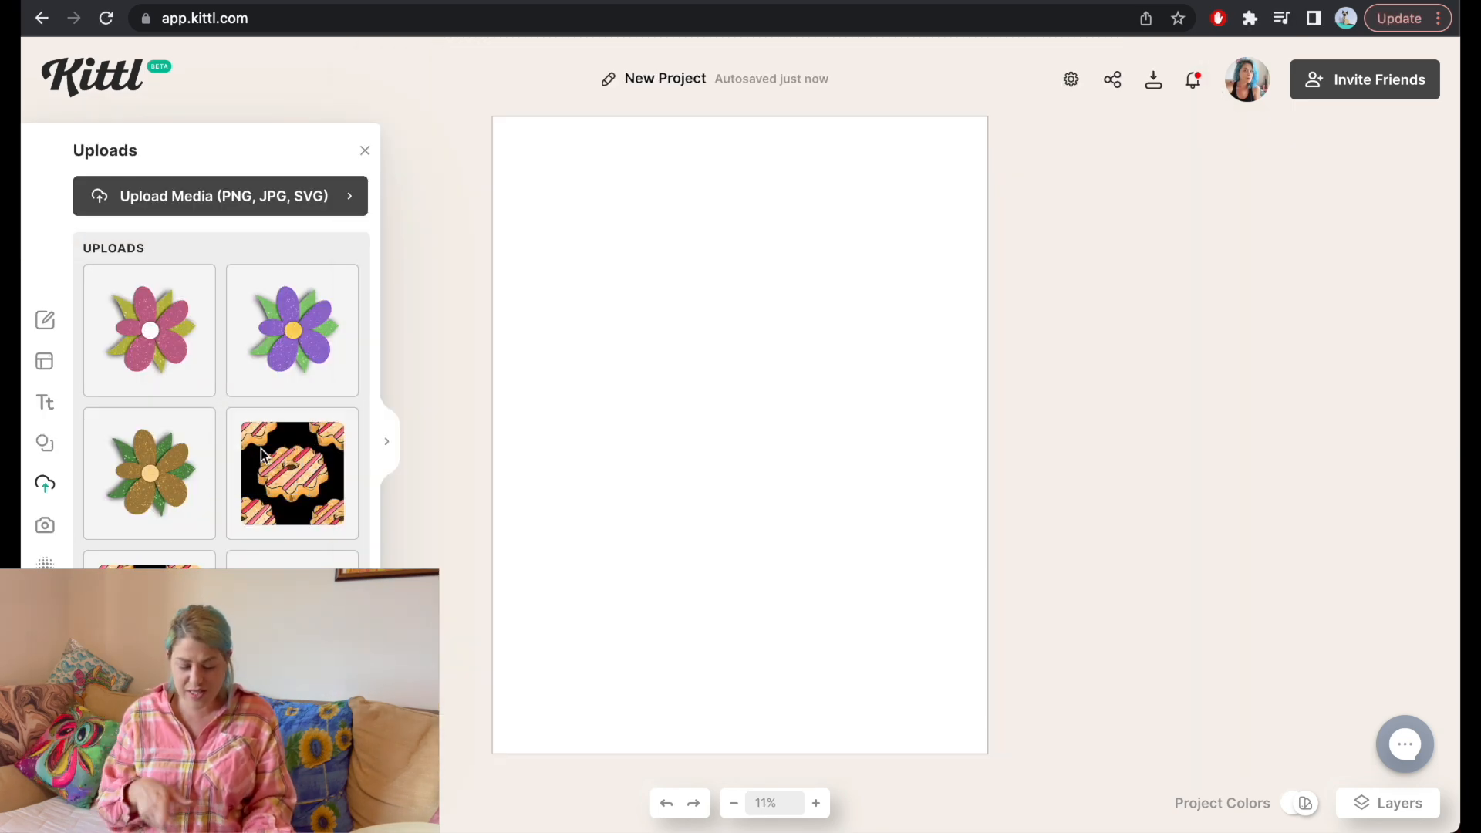
{"action": "left_click", "coordinate": [214, 197]}
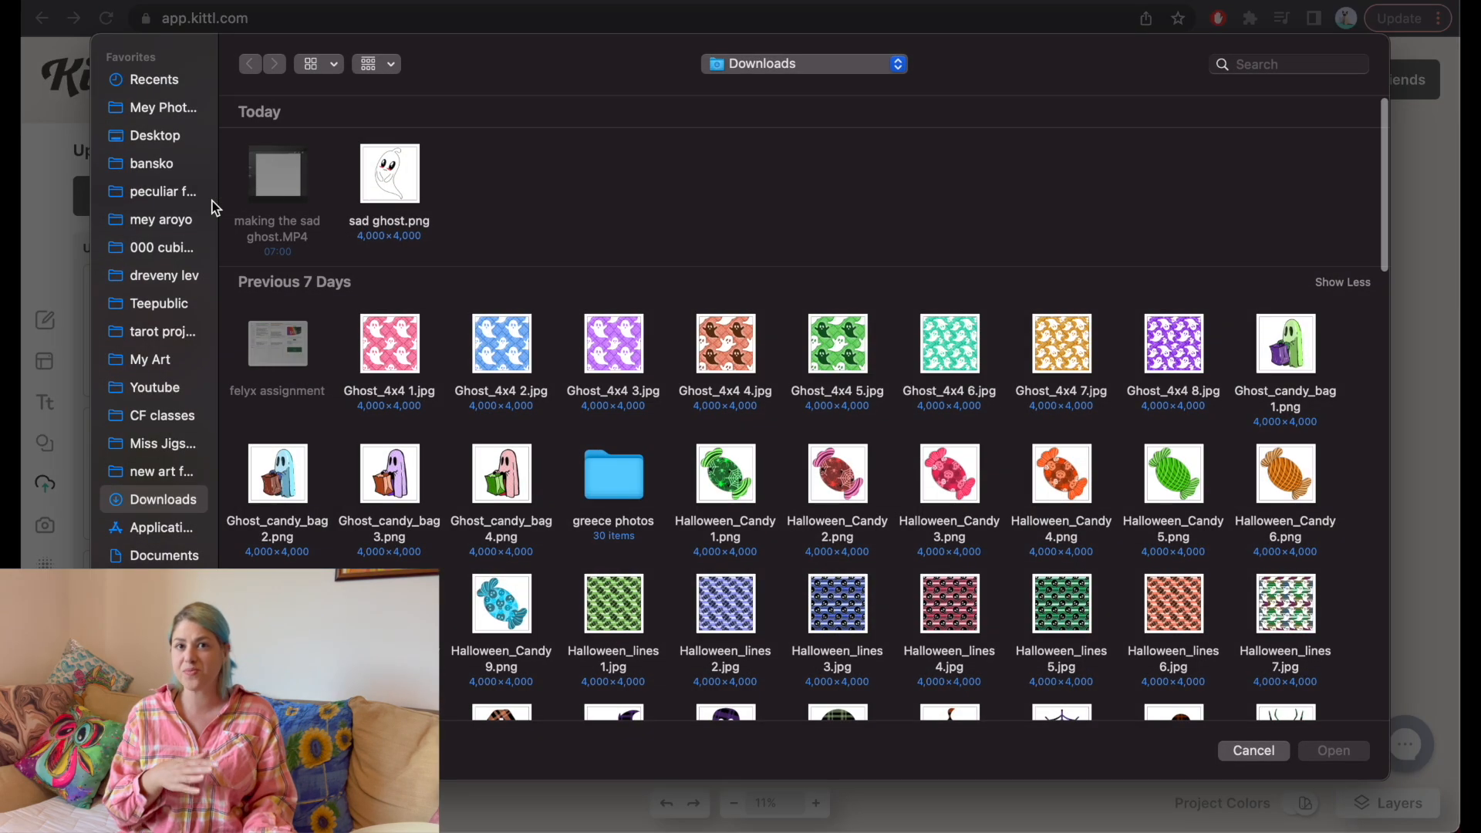
{"action": "double_click", "coordinate": [415, 206]}
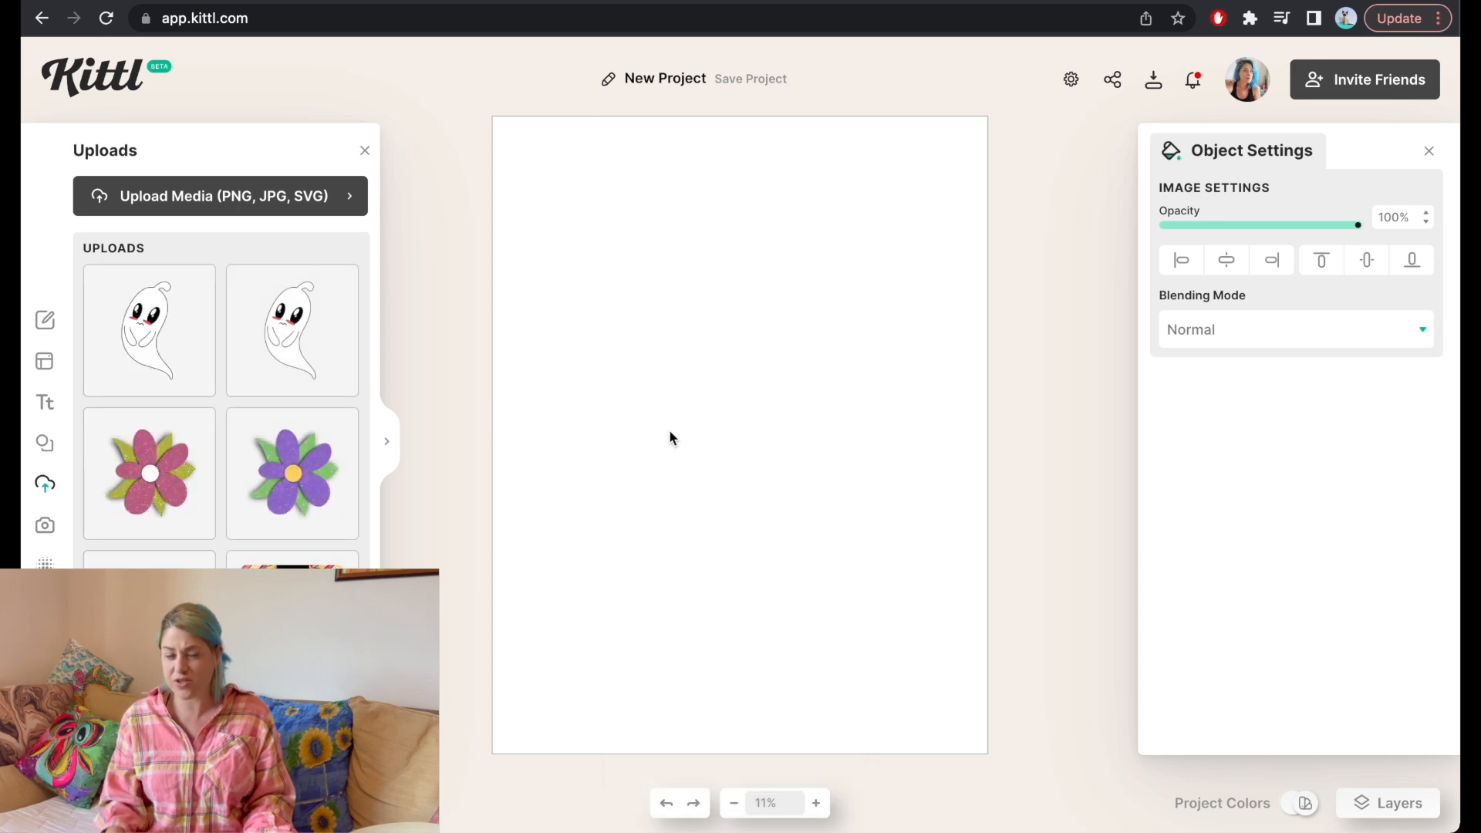
{"action": "left_click", "coordinate": [279, 338]}
Reposition the ghost image on the artboard and enlarge it to about 90% of the artboard's width
{"action": "left_click_drag", "start_coordinate": [656, 352], "coordinate": [535, 169]}
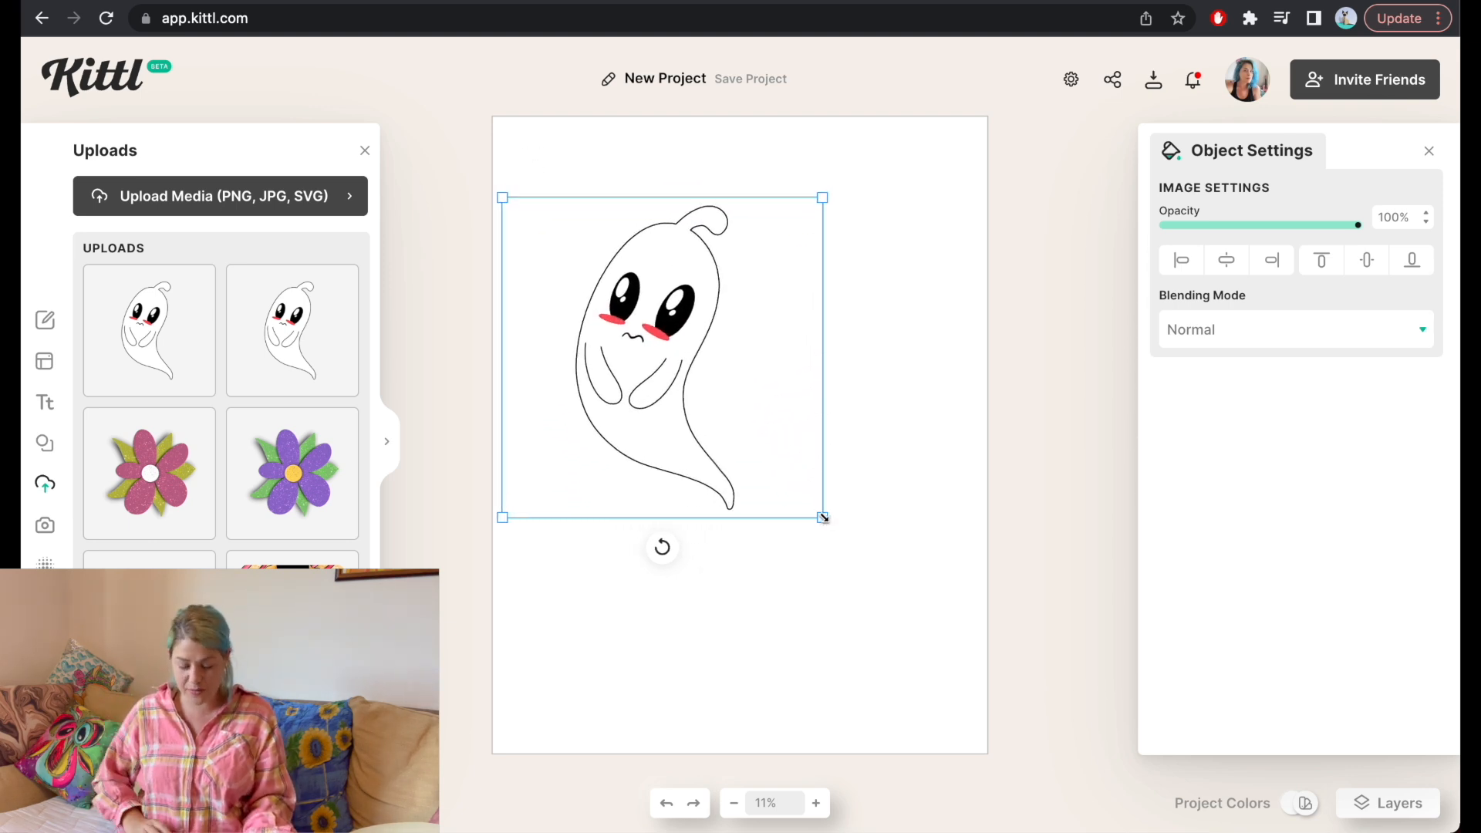
{"action": "left_click_drag", "start_coordinate": [825, 521], "coordinate": [969, 733]}
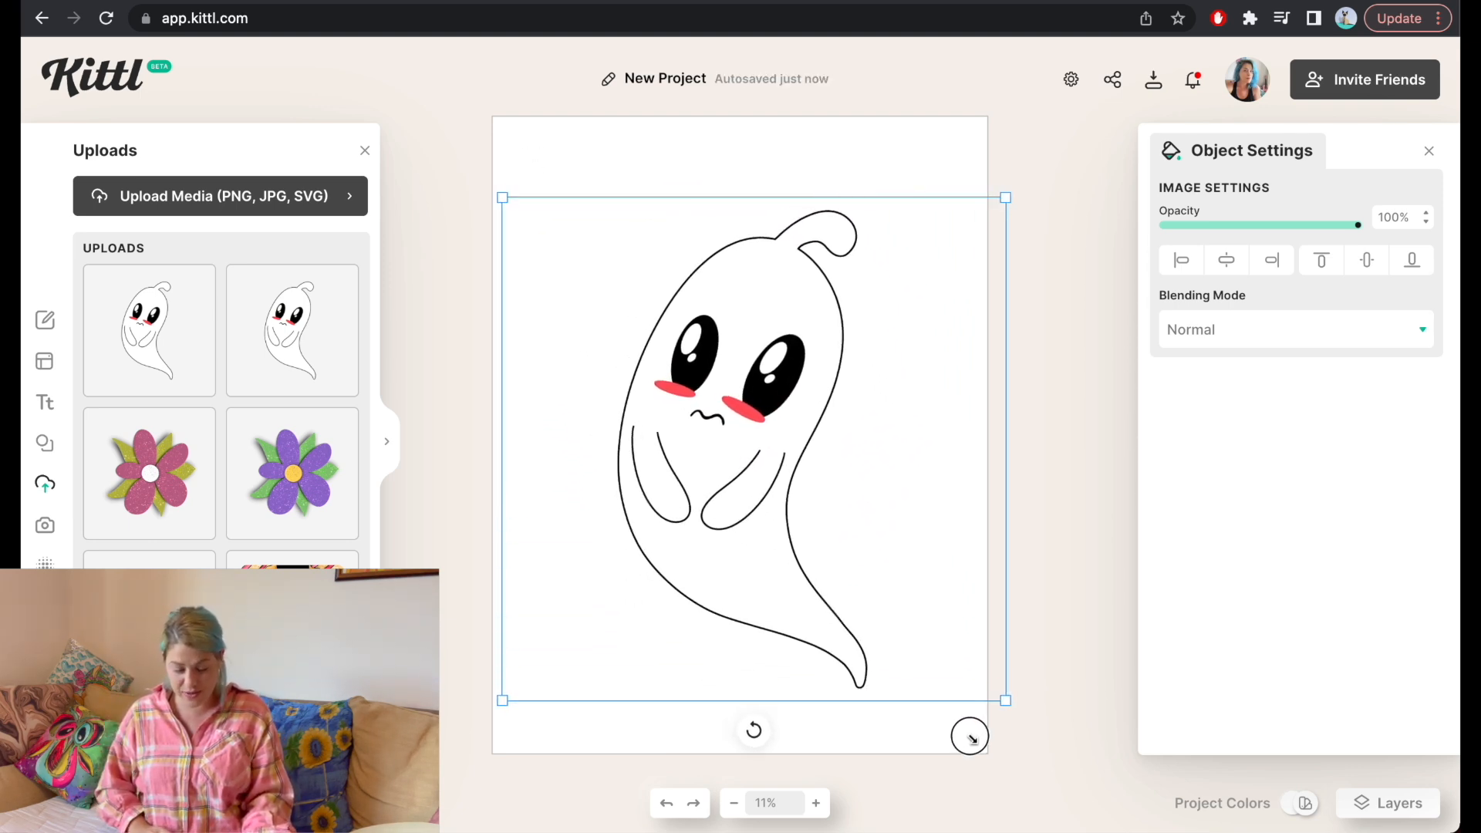
{"action": "left_click", "coordinate": [811, 578]}
{"action": "mouse_move", "coordinate": [784, 573]}
{"action": "left_mouse_down"}
{"action": "mouse_move", "coordinate": [754, 550]}
{"action": "mouse_move", "coordinate": [770, 552]}
{"action": "left_mouse_up"}
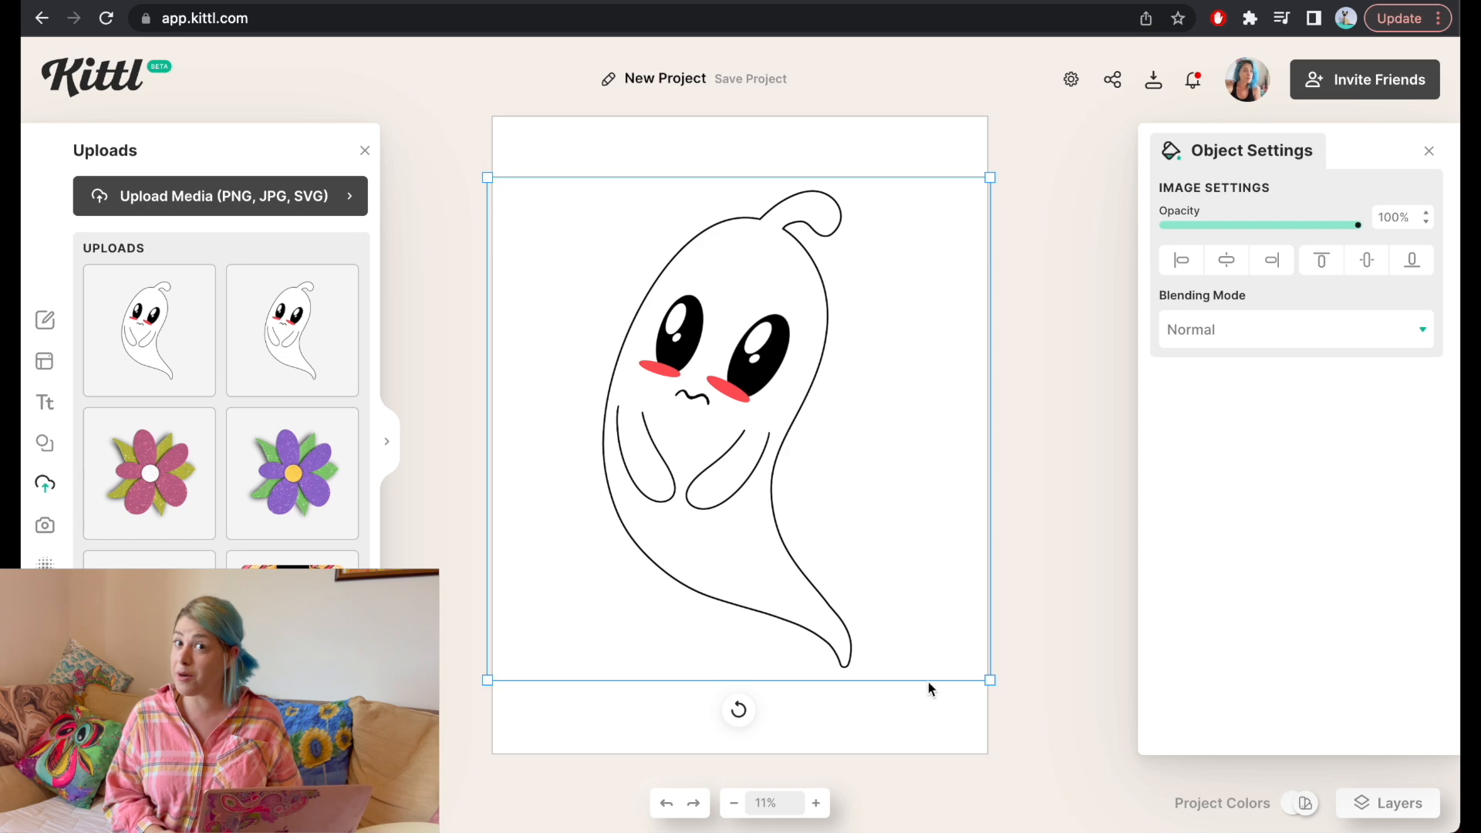
{"action": "left_click_drag", "start_coordinate": [987, 682], "coordinate": [936, 627]}
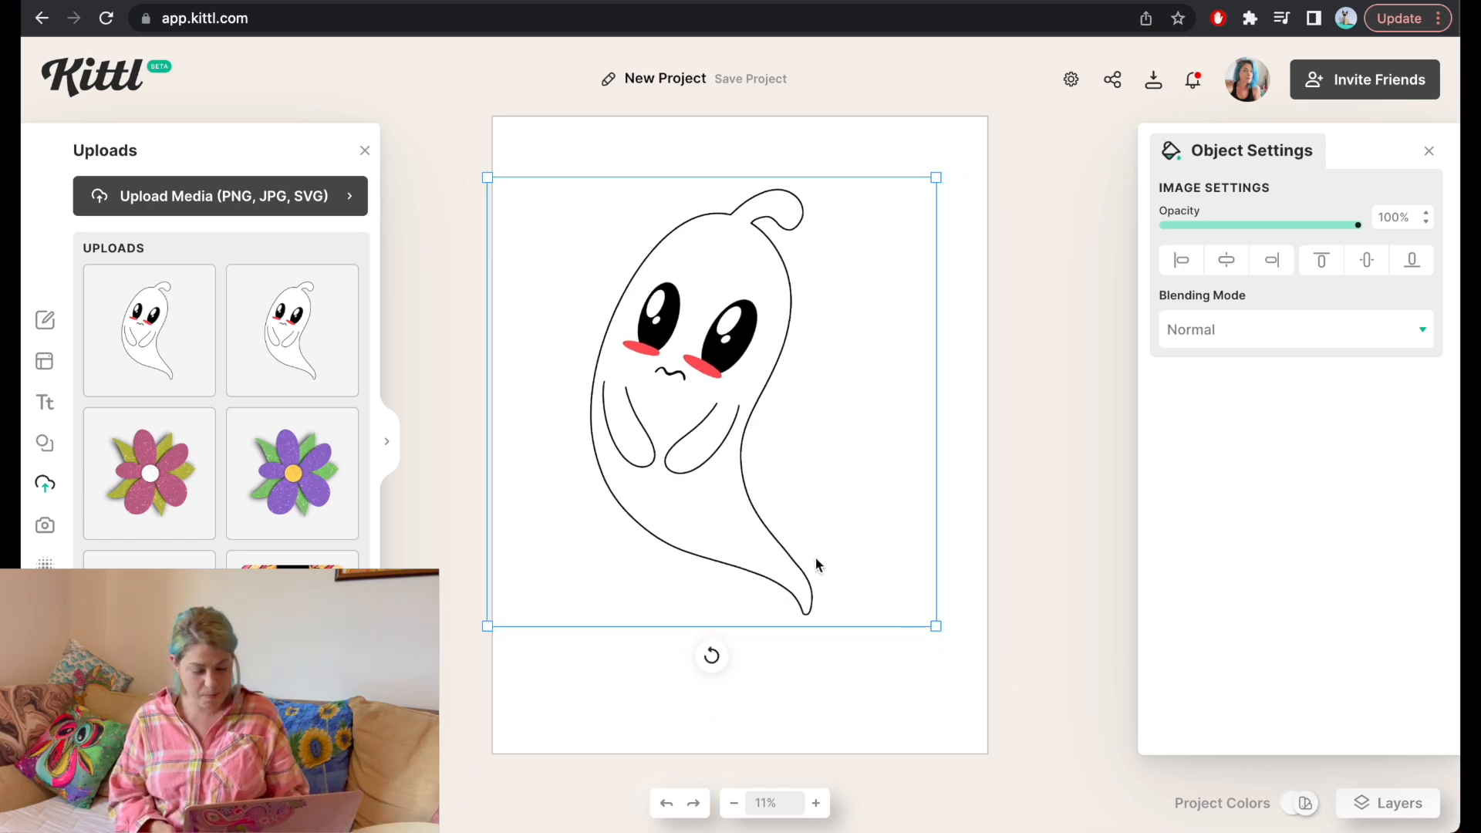
Rotate the ghost image about 20° counterclockwise and center it horizontally and vertically on the artboard
{"action": "left_click_drag", "start_coordinate": [737, 494], "coordinate": [763, 518]}
{"action": "left_click_drag", "start_coordinate": [735, 684], "coordinate": [822, 667]}
{"action": "left_click_drag", "start_coordinate": [747, 468], "coordinate": [725, 471]}
{"action": "left_click", "coordinate": [1227, 260]}
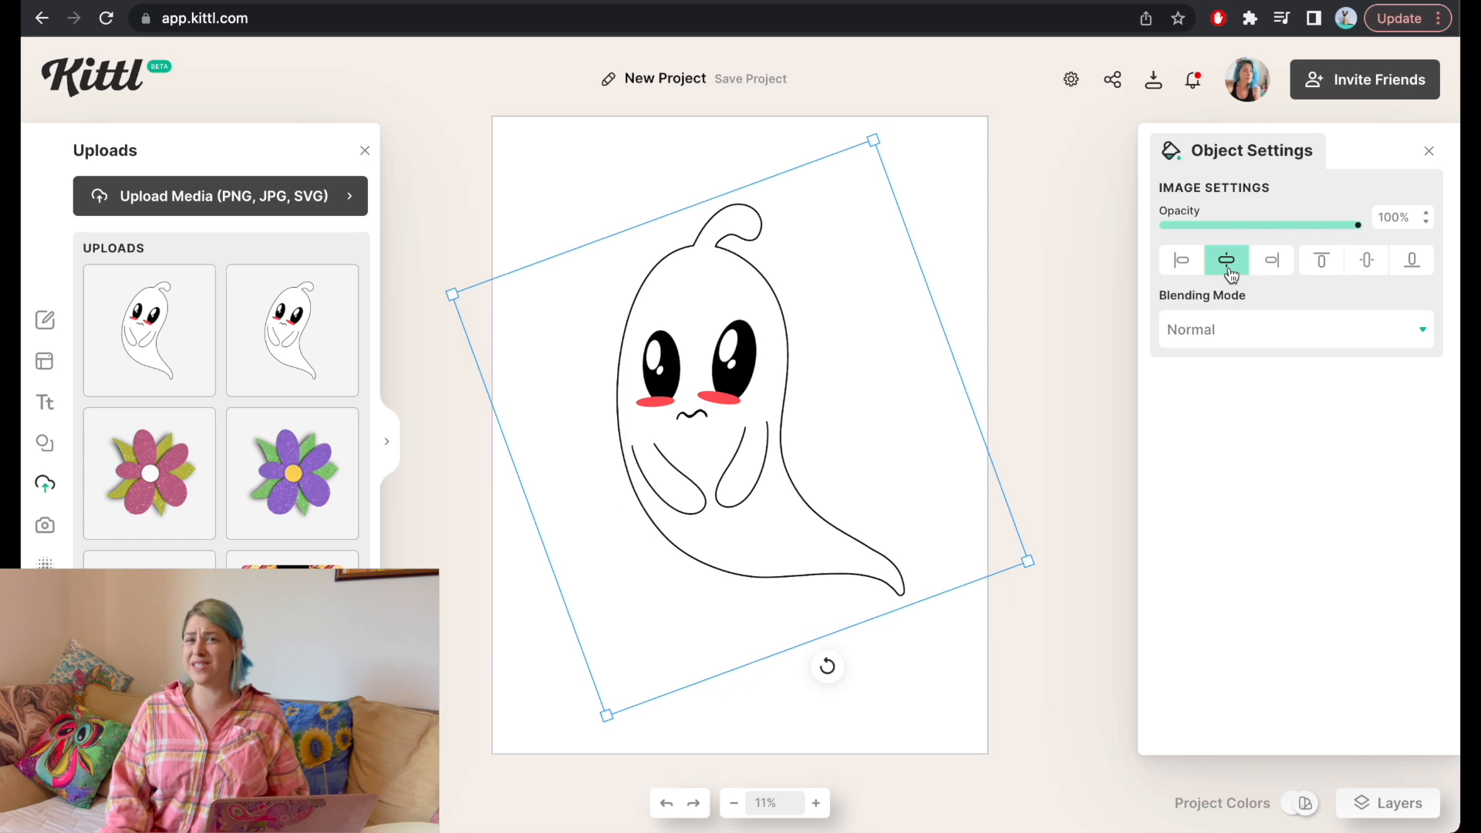
{"action": "left_click", "coordinate": [1366, 260]}
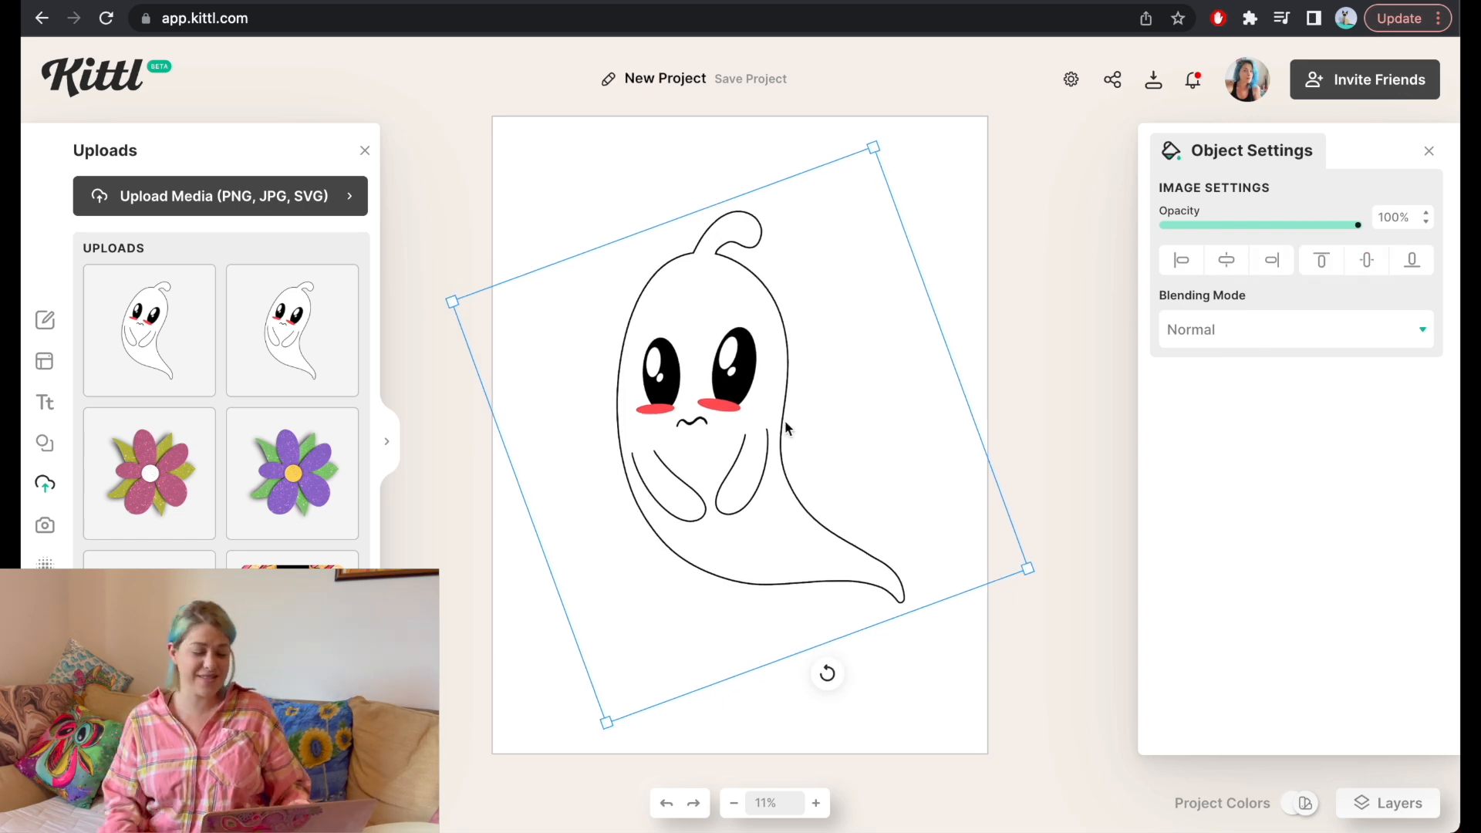
Fine-tune the ghost's rotation, shift it slightly toward the artboard's left edge and deselect it
{"action": "mouse_move", "coordinate": [828, 678]}
{"action": "left_mouse_down"}
{"action": "mouse_move", "coordinate": [854, 665]}
{"action": "mouse_move", "coordinate": [834, 670]}
{"action": "left_mouse_up"}
{"action": "left_click_drag", "start_coordinate": [797, 562], "coordinate": [772, 545]}
{"action": "left_click", "coordinate": [1056, 394]}
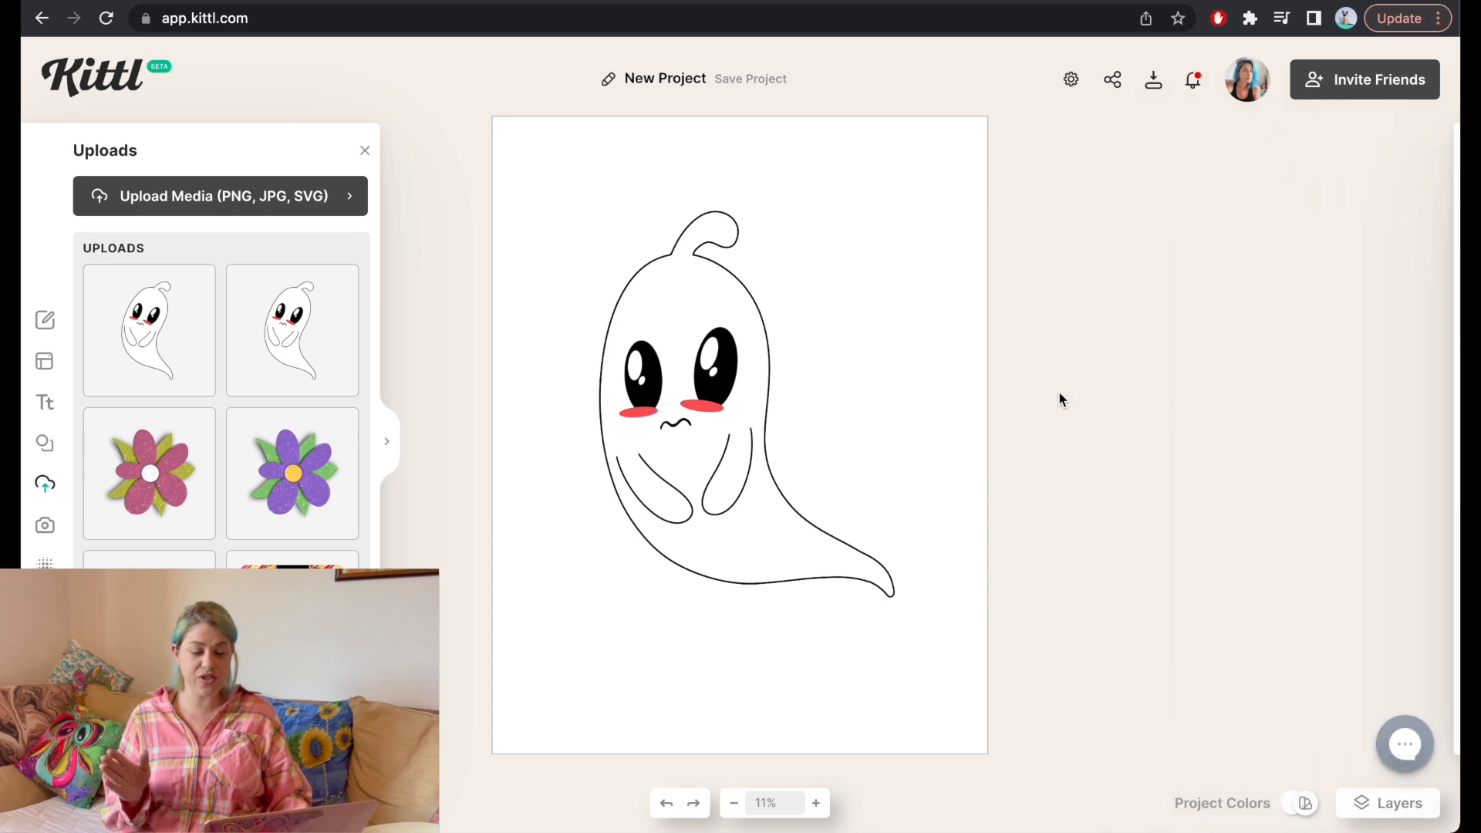
Change the artboard's background color to black (000000)
{"action": "left_click", "coordinate": [979, 131]}
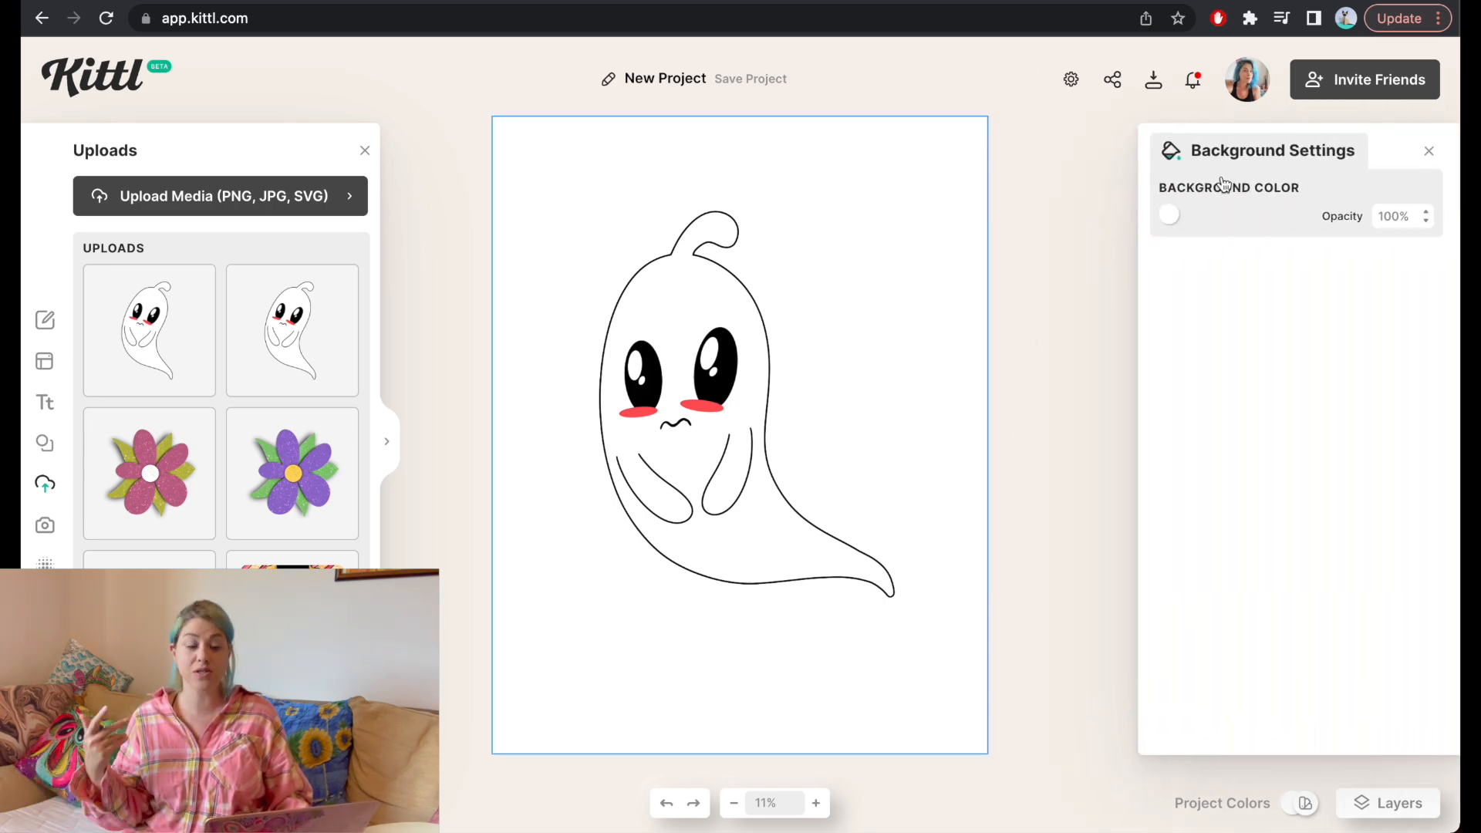
{"action": "left_click", "coordinate": [1169, 214]}
{"action": "left_click_drag", "start_coordinate": [1008, 383], "coordinate": [858, 444]}
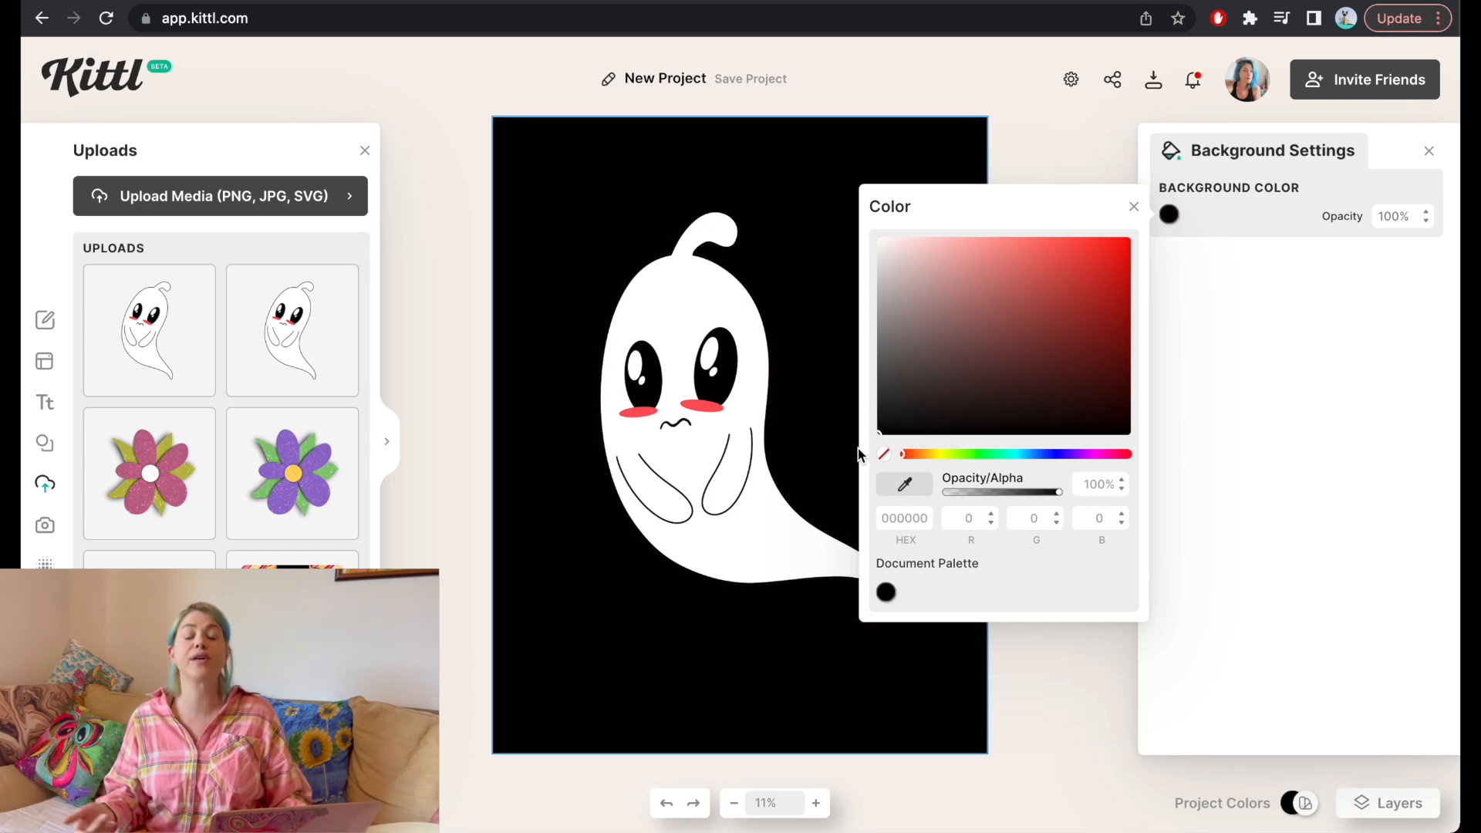
{"action": "left_click", "coordinate": [824, 481]}
Add a headline reading "I can't" and set its text color to white
{"action": "left_click", "coordinate": [45, 402]}
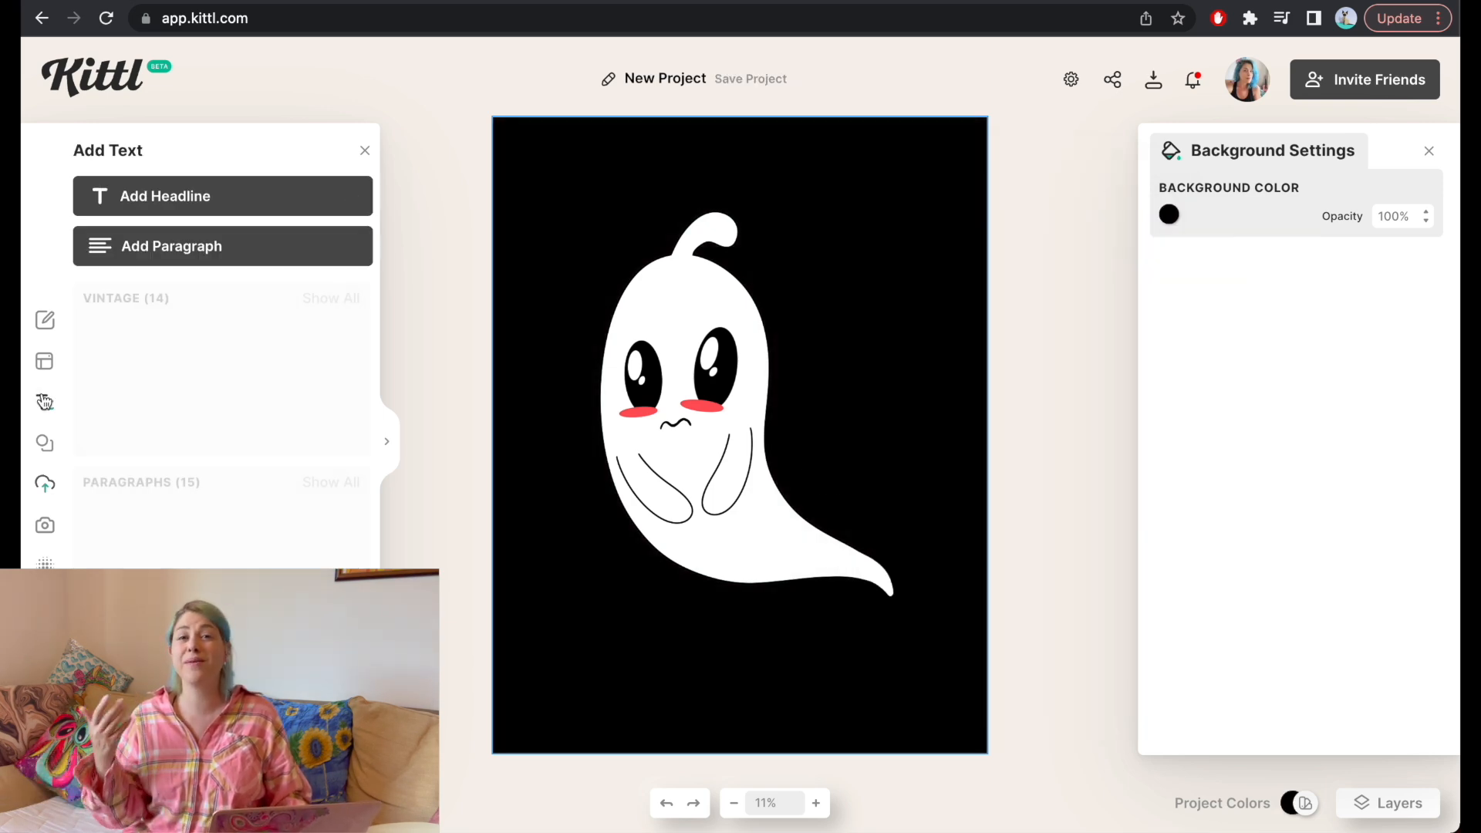
{"action": "left_click", "coordinate": [195, 199]}
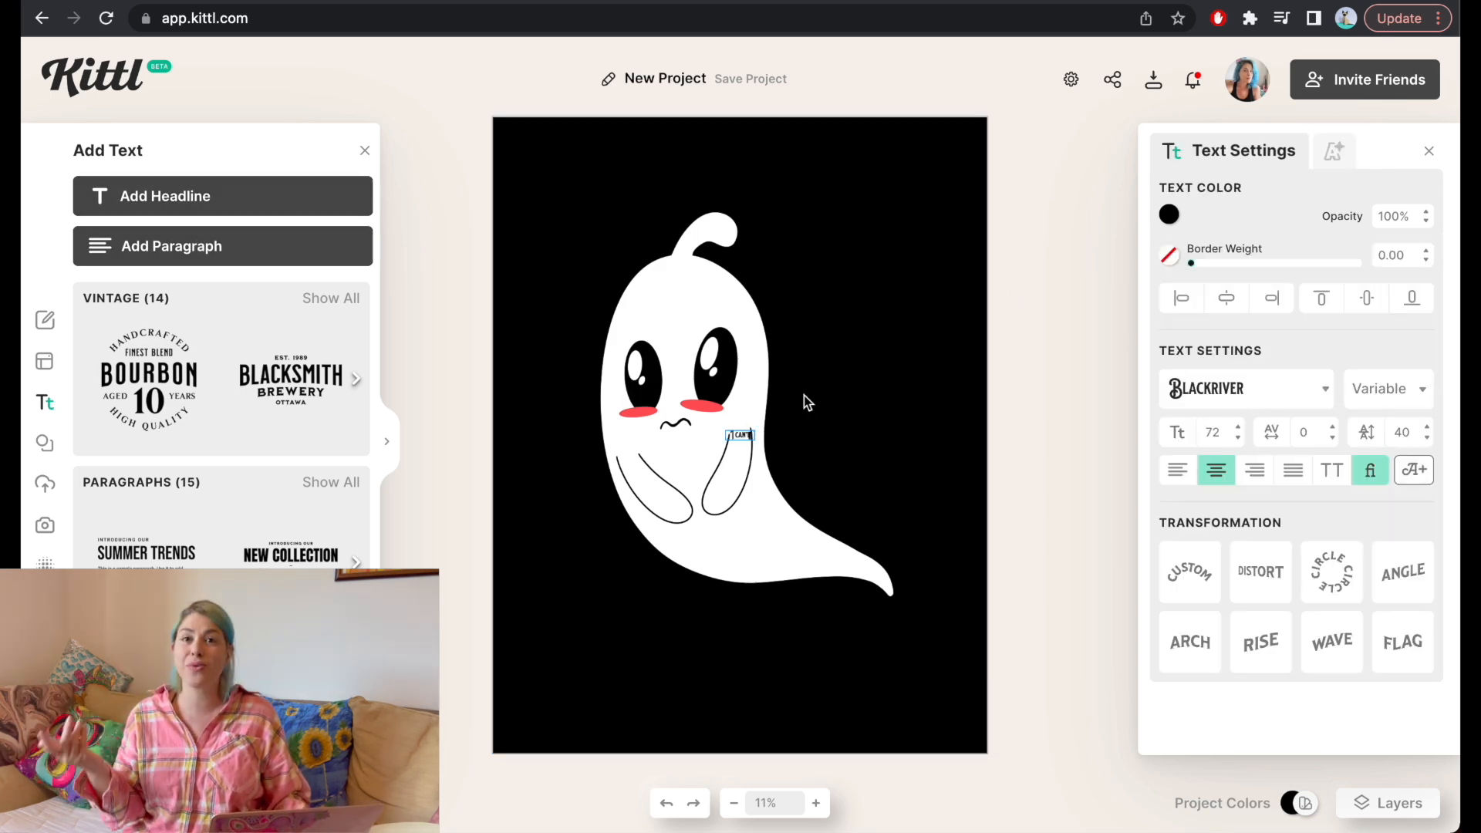
{"action": "left_click", "coordinate": [1170, 216]}
{"action": "left_click", "coordinate": [882, 245]}
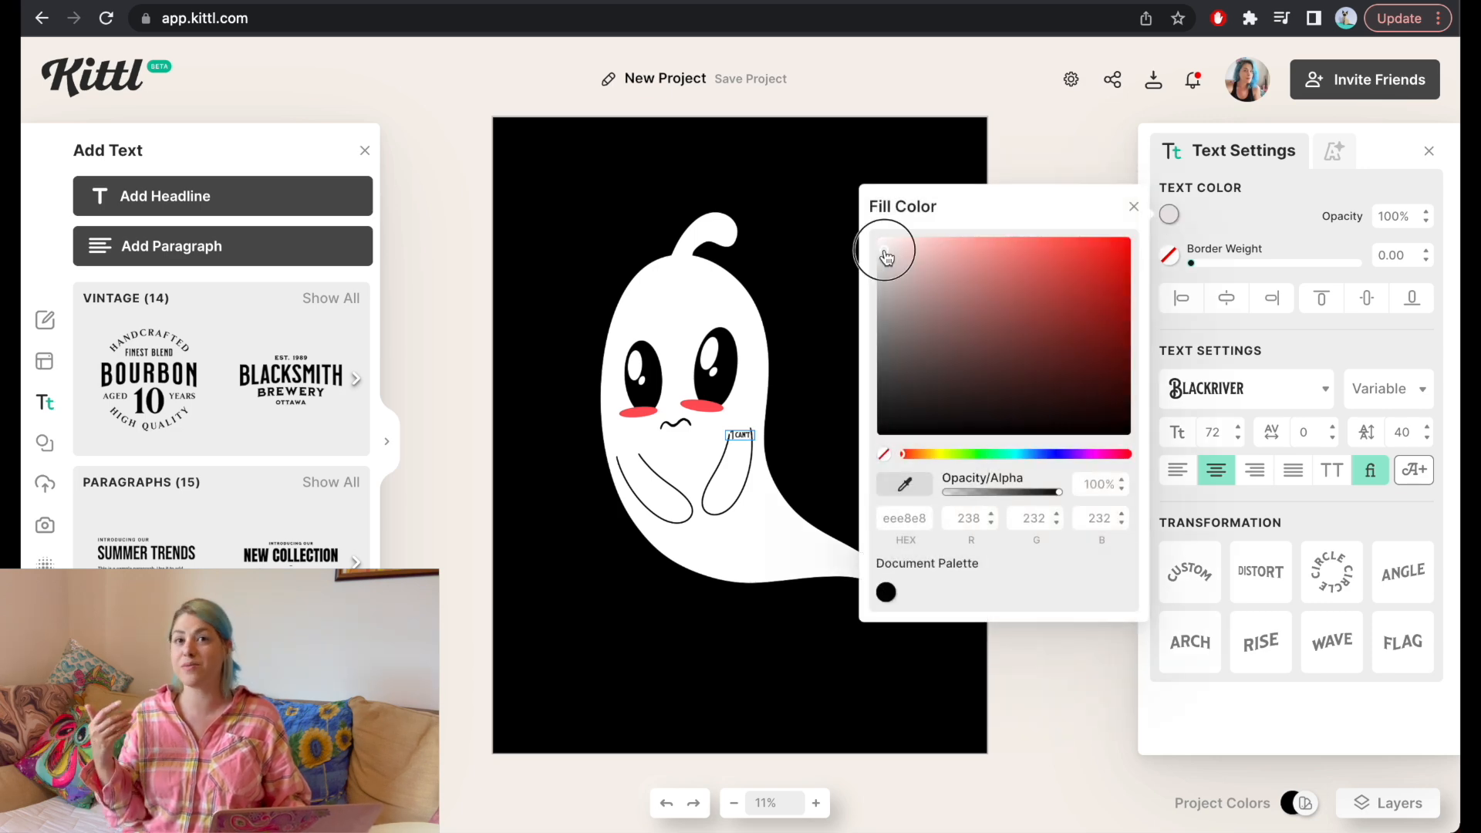
{"action": "left_click", "coordinate": [1293, 358]}
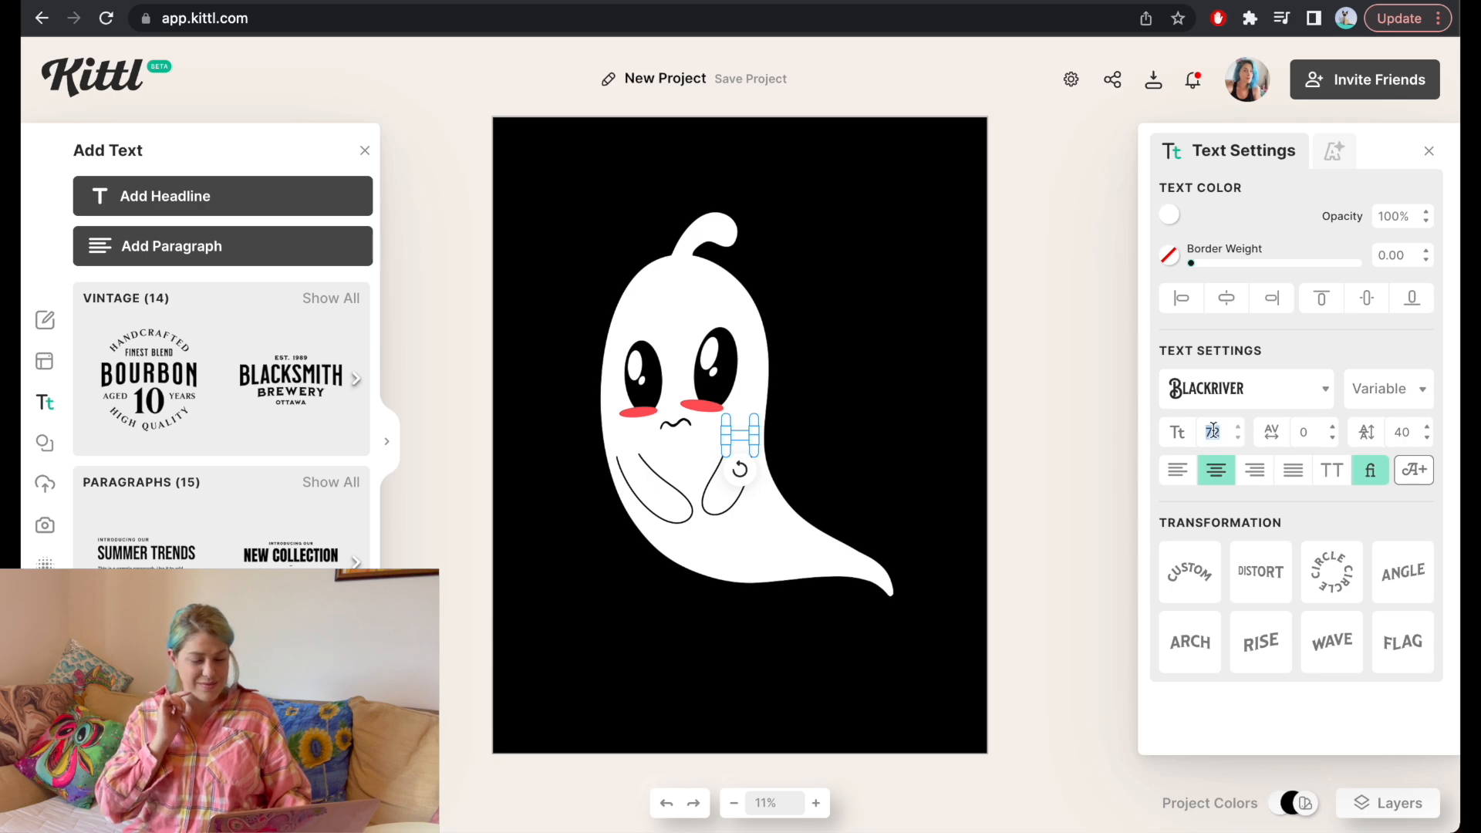
Set the "I can't" text size to 300 and widen its box so the words fit on one line
{"action": "key", "text": "Return"}
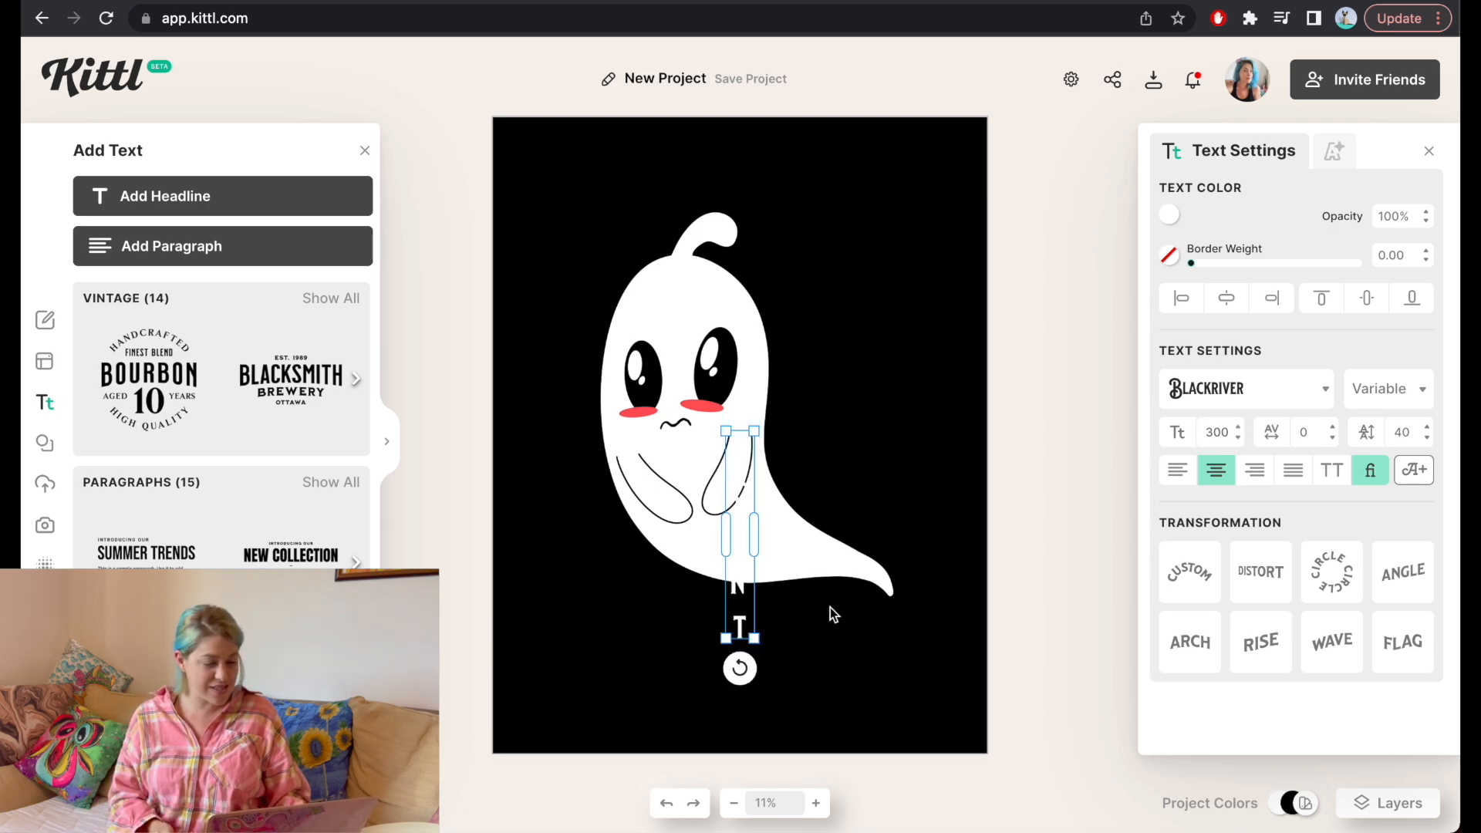
{"action": "left_click_drag", "start_coordinate": [762, 542], "coordinate": [893, 549]}
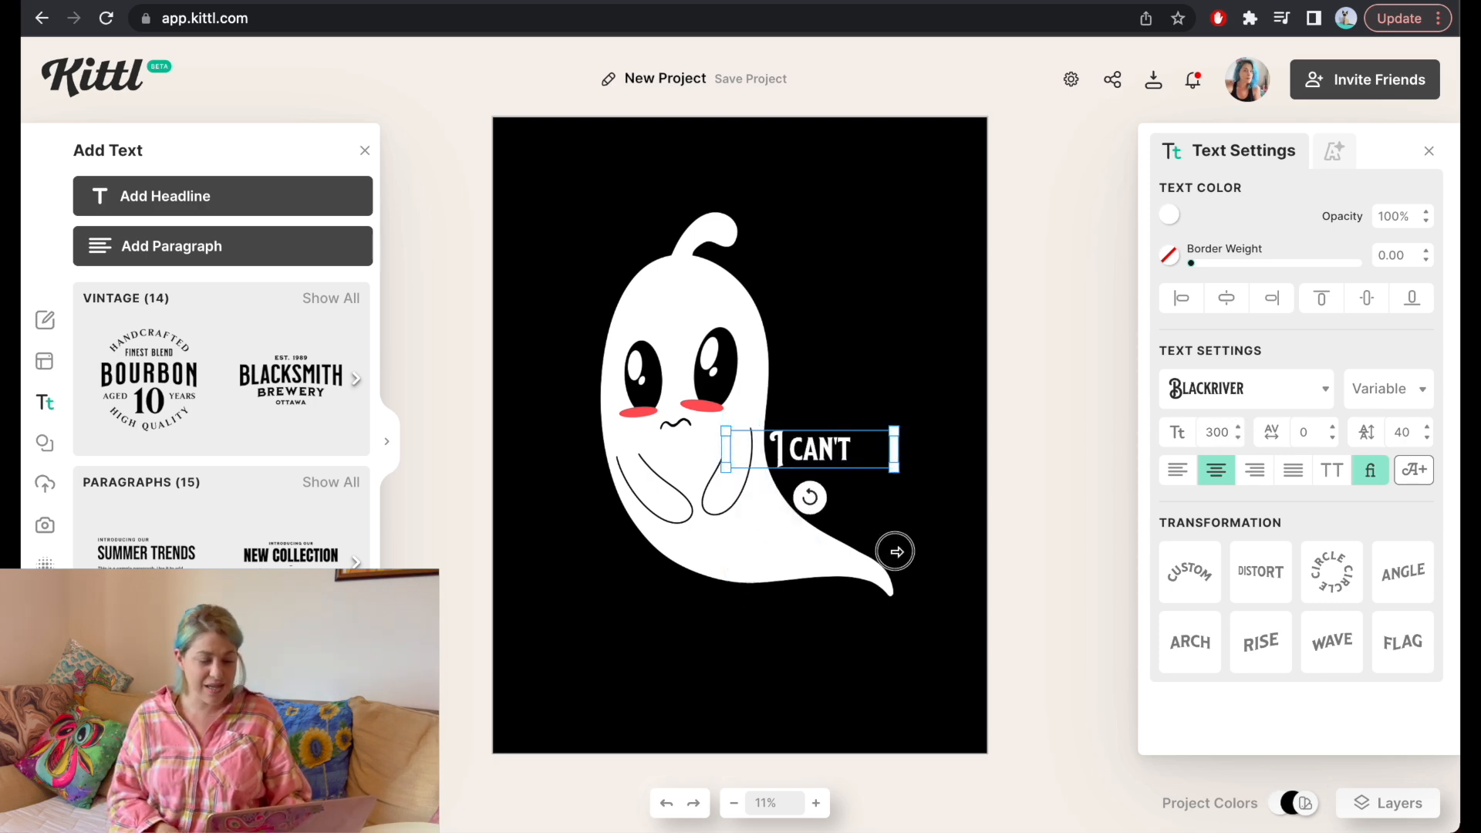
{"action": "left_click", "coordinate": [900, 340]}
Duplicate the "I can't" text below the ghost and change the copy's wording to "BOO THIS"
{"action": "left_click_drag", "start_coordinate": [833, 450], "coordinate": [679, 669]}
{"action": "double_click", "coordinate": [679, 669]}
{"action": "type", "text": "BO"}
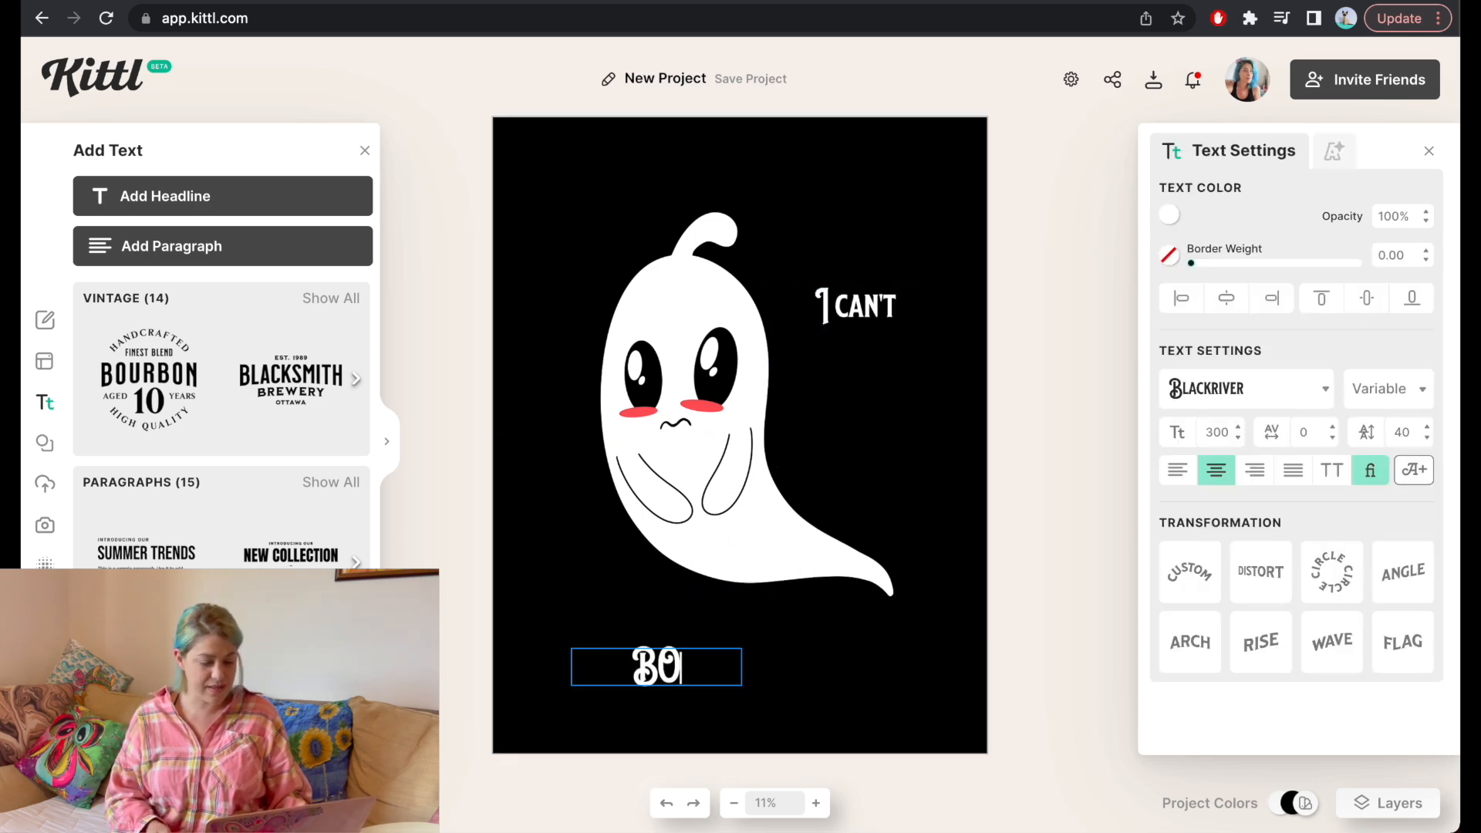
{"action": "type", "text": "O THIS"}
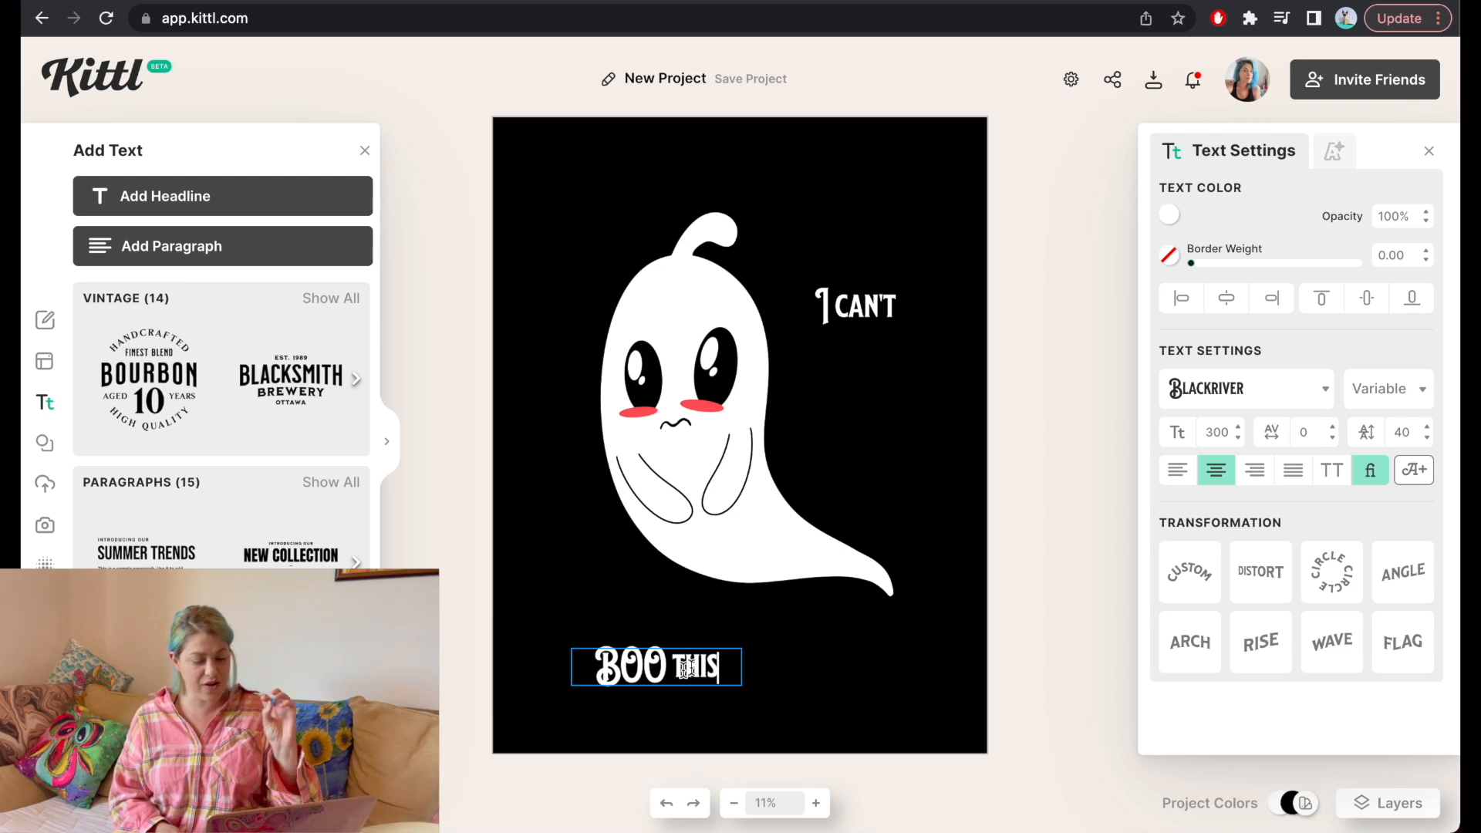
{"action": "left_click", "coordinate": [810, 655]}
Nudge "BOO THIS" closer beneath the ghost and move "I can't" up beside the ghost's head
{"action": "left_click_drag", "start_coordinate": [644, 675], "coordinate": [670, 650]}
{"action": "left_click_drag", "start_coordinate": [871, 310], "coordinate": [813, 270]}
{"action": "left_click", "coordinate": [691, 645]}
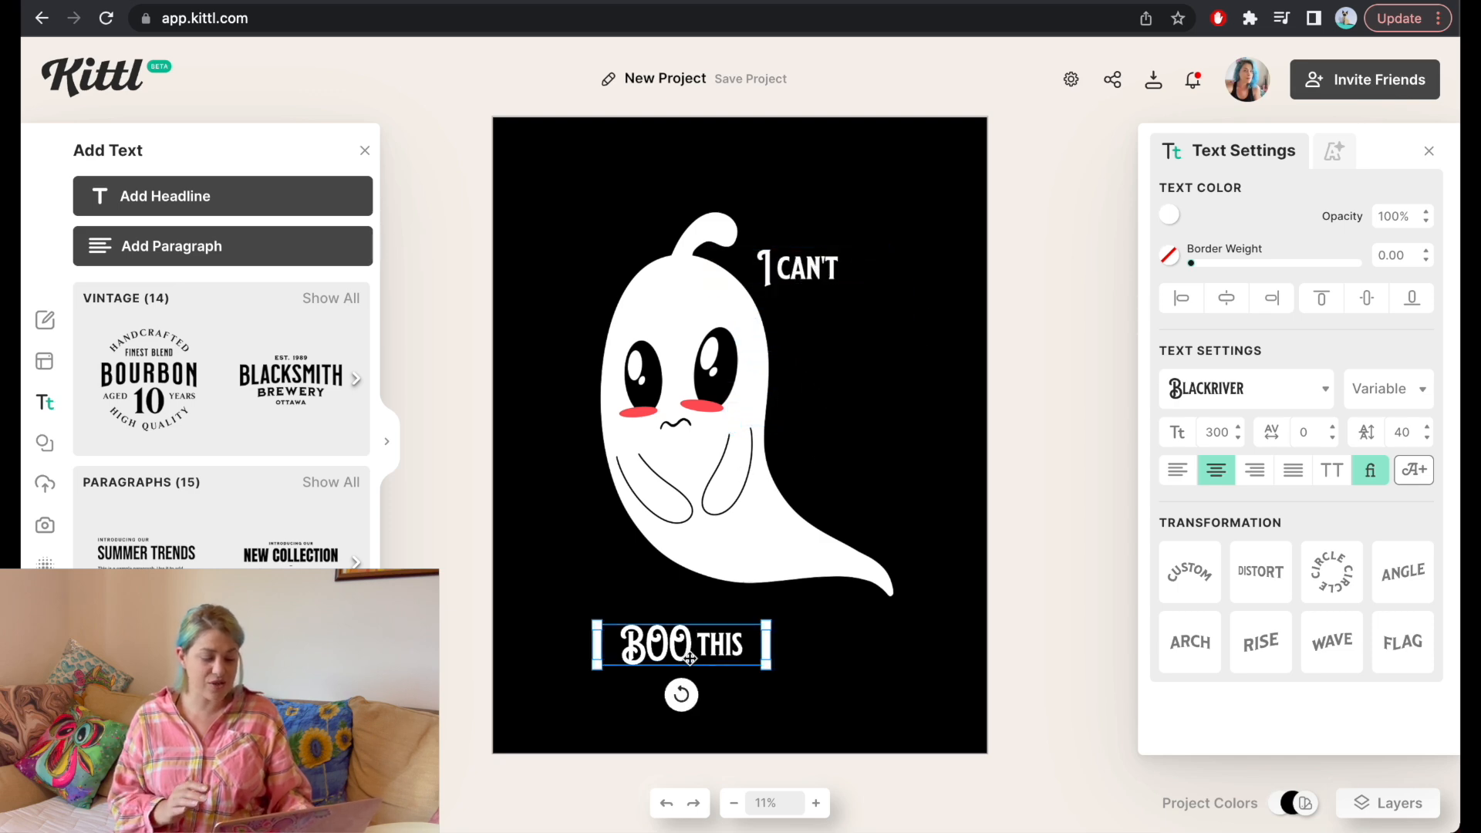
Remove the word "THIS" from the lower text, leaving only "BOO"
{"action": "left_click_drag", "start_coordinate": [690, 658], "coordinate": [689, 650]}
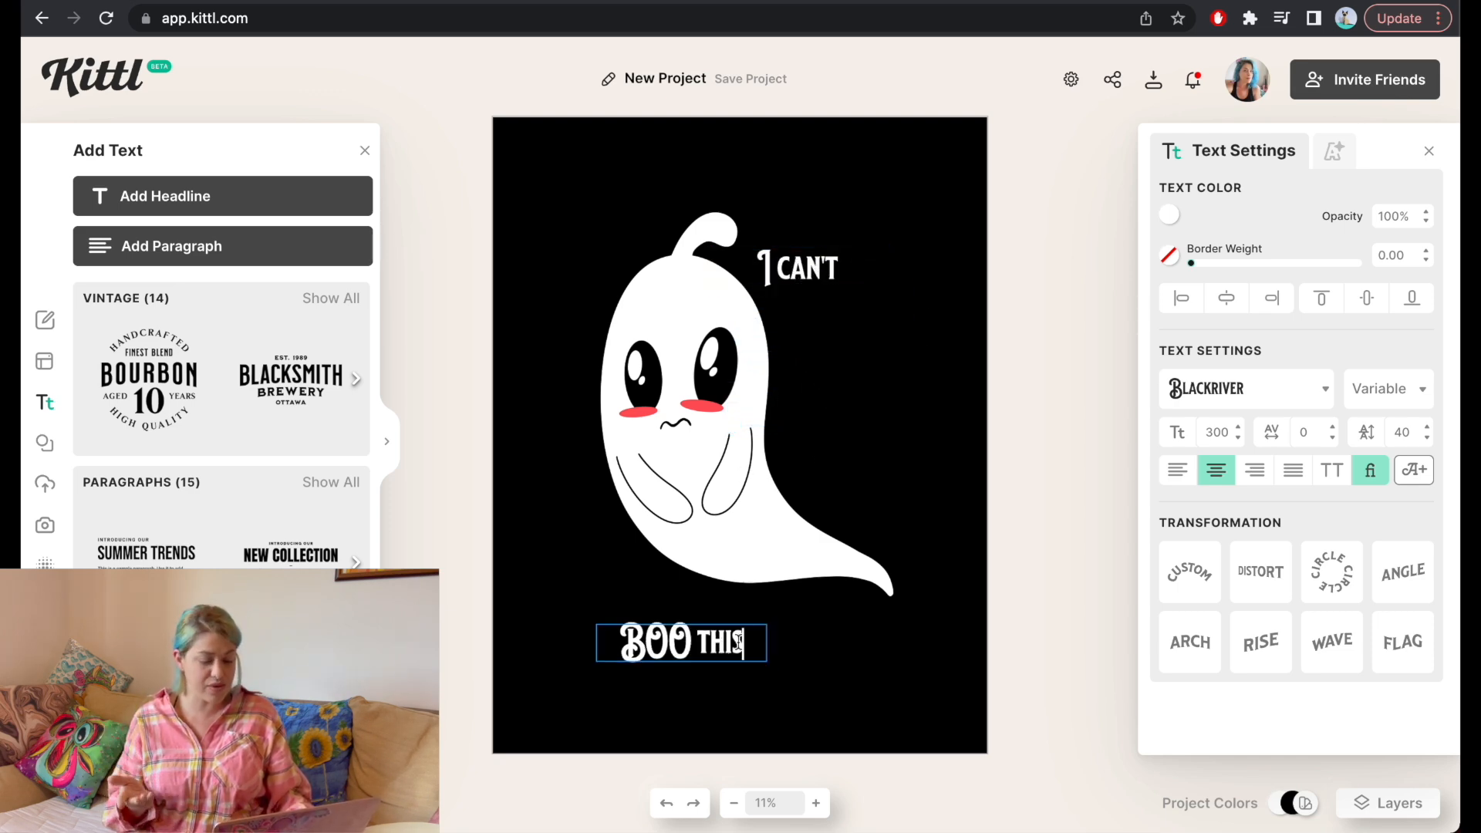
{"action": "key", "text": "BackSpace"}
{"action": "key", "text": "BackSpace"}
{"action": "key", "text": "BackSpace"}
{"action": "key", "text": "BackSpace"}
{"action": "key", "text": "BackSpace"}
{"action": "left_click", "coordinate": [768, 652]}
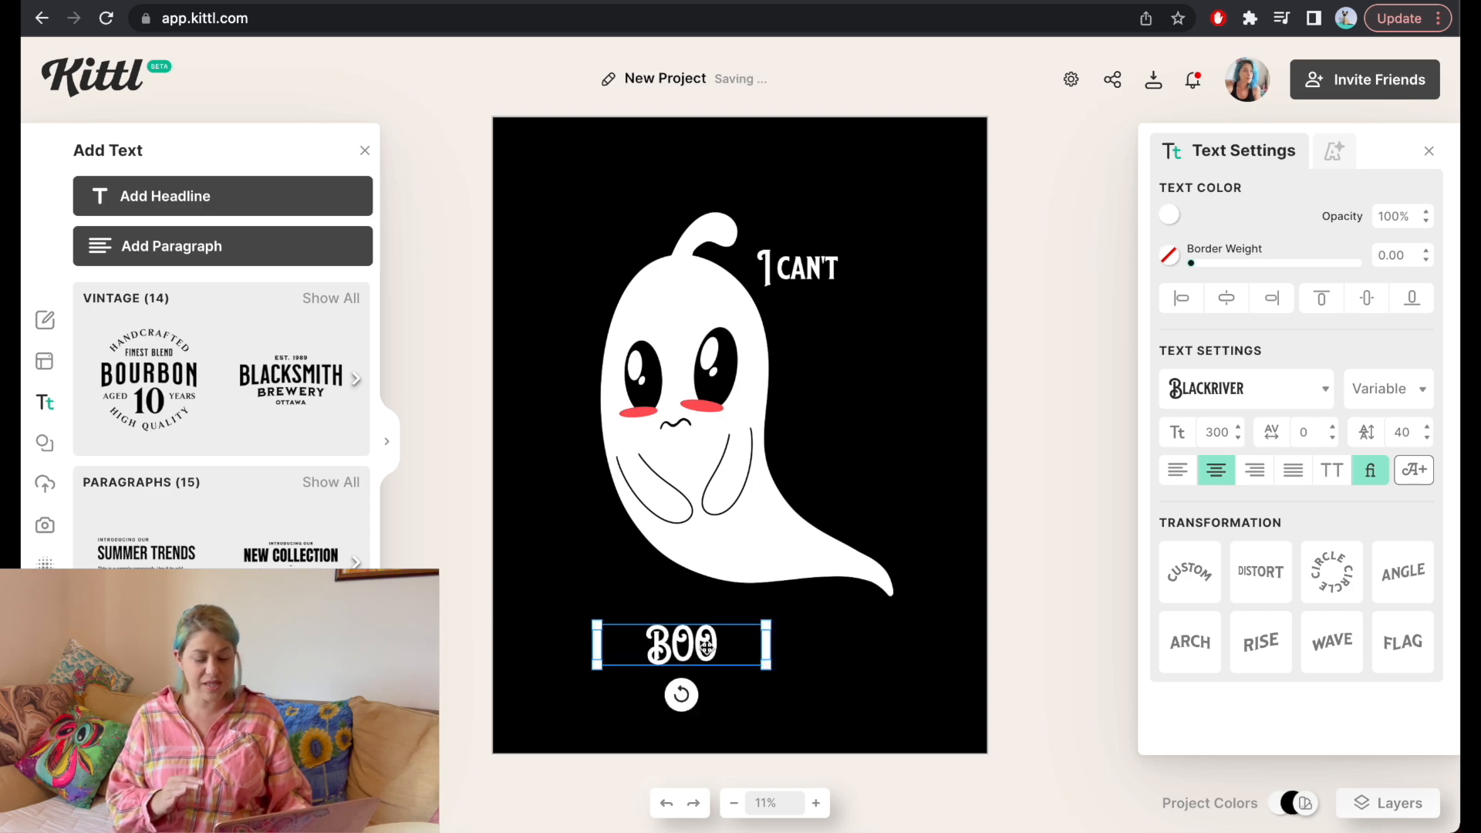
Duplicate "BOO" as "THIS ANYMORE" below the ghost, then move the original "BOO" up to the ghost's lower left and narrow its box
{"action": "left_click_drag", "start_coordinate": [706, 646], "coordinate": [825, 668]}
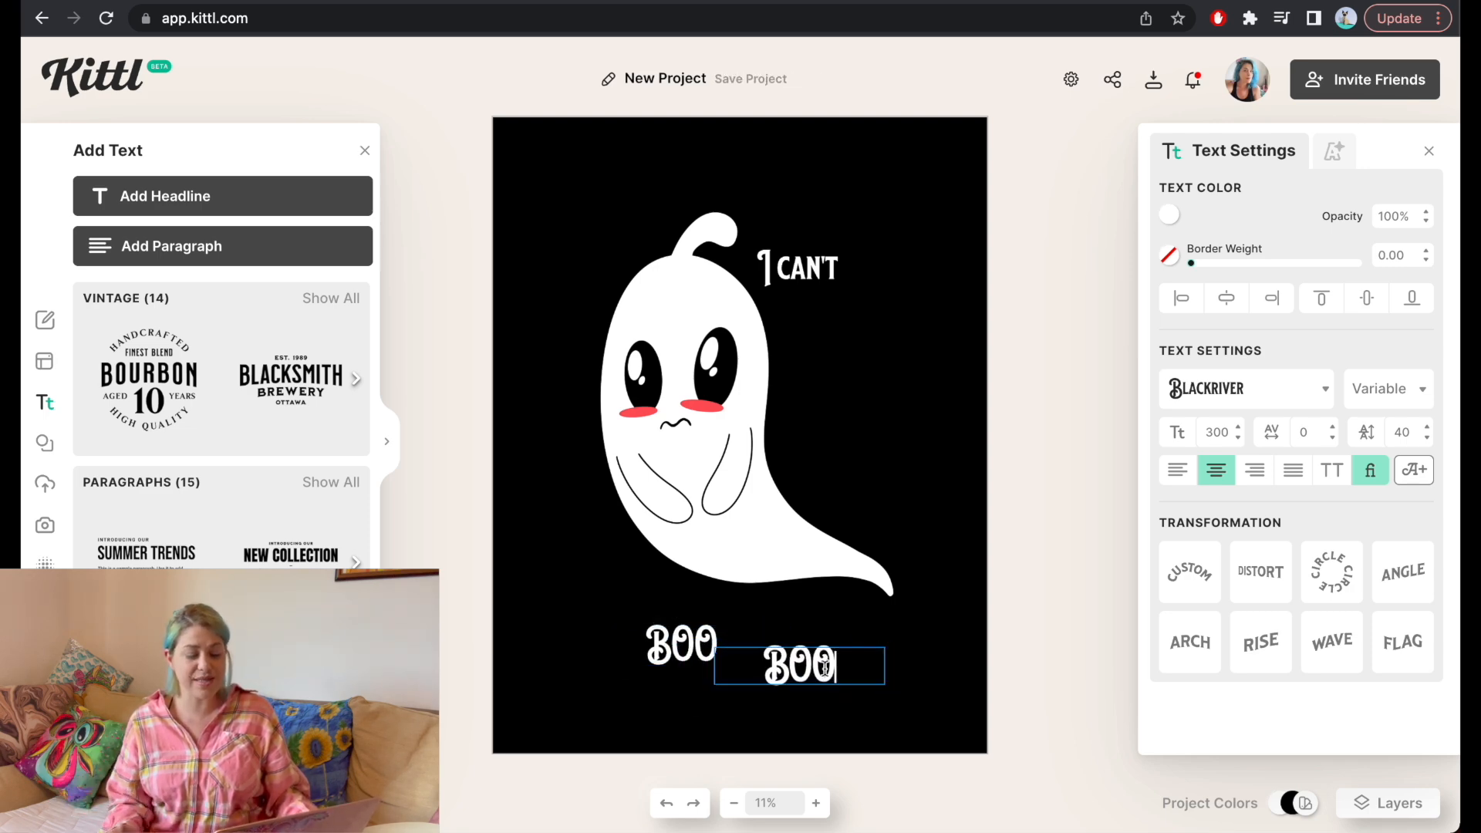
{"action": "type", "text": "THIS ANYMORE"}
{"action": "left_click_drag", "start_coordinate": [713, 647], "coordinate": [672, 599]}
{"action": "left_click_drag", "start_coordinate": [717, 598], "coordinate": [659, 599]}
Search the typefaces for the "I can't" text using "spook" and "hallow", and clear the search
{"action": "left_click", "coordinate": [801, 266]}
{"action": "left_click", "coordinate": [1254, 387]}
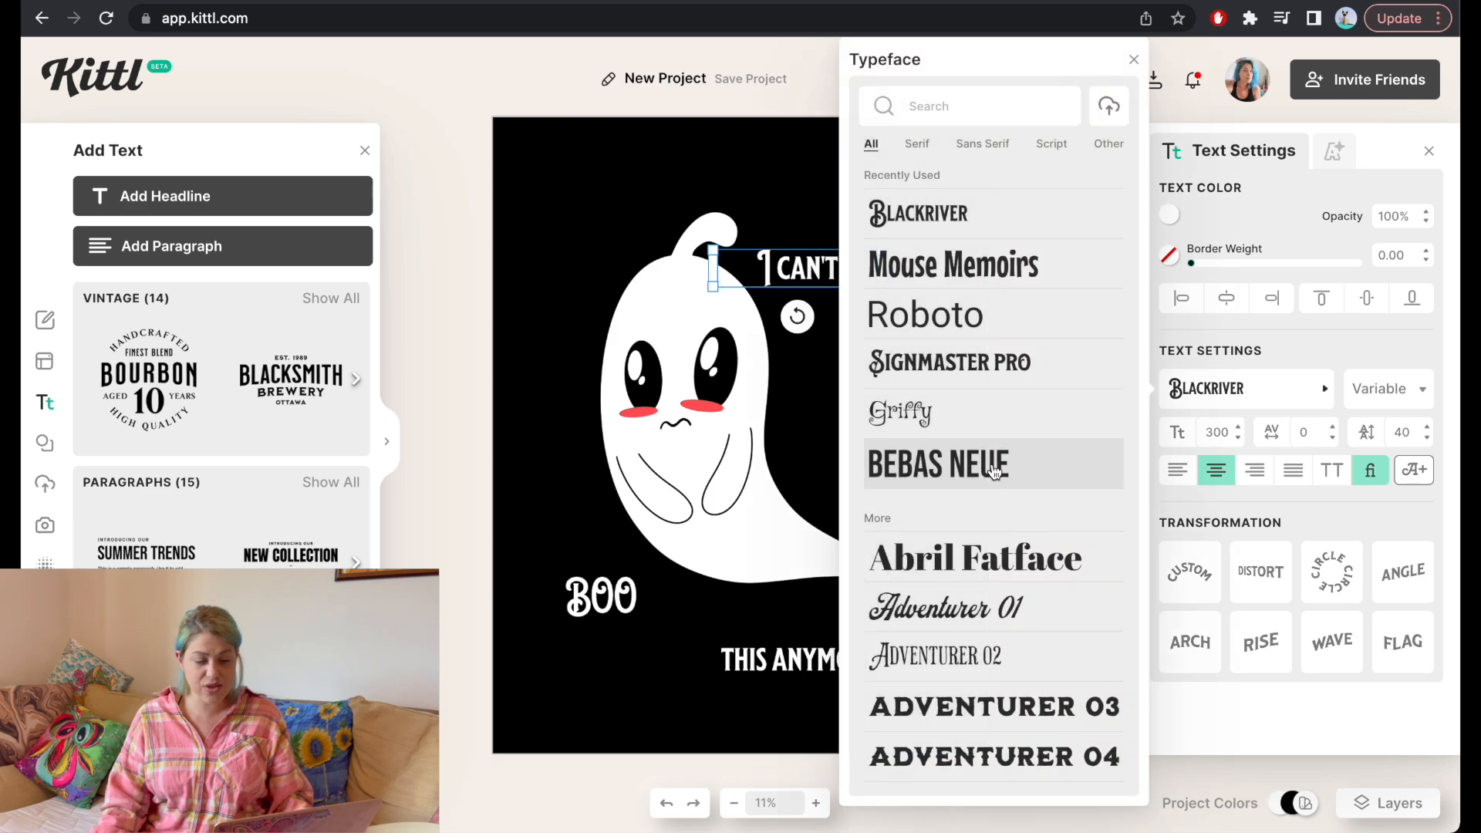
{"action": "left_click", "coordinate": [984, 106]}
{"action": "type", "text": "scas"}
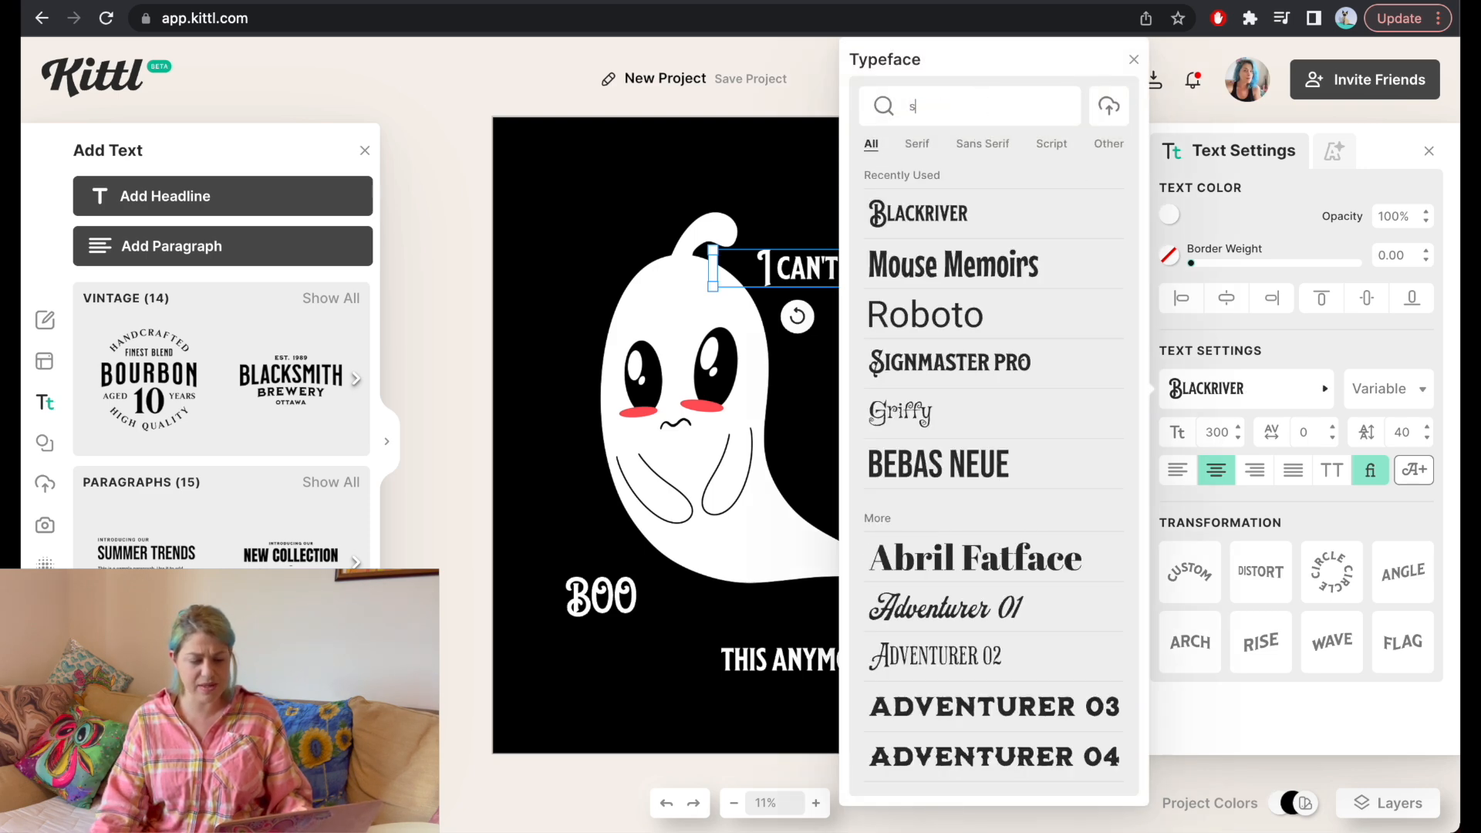
{"action": "type", "text": "pookhallow"}
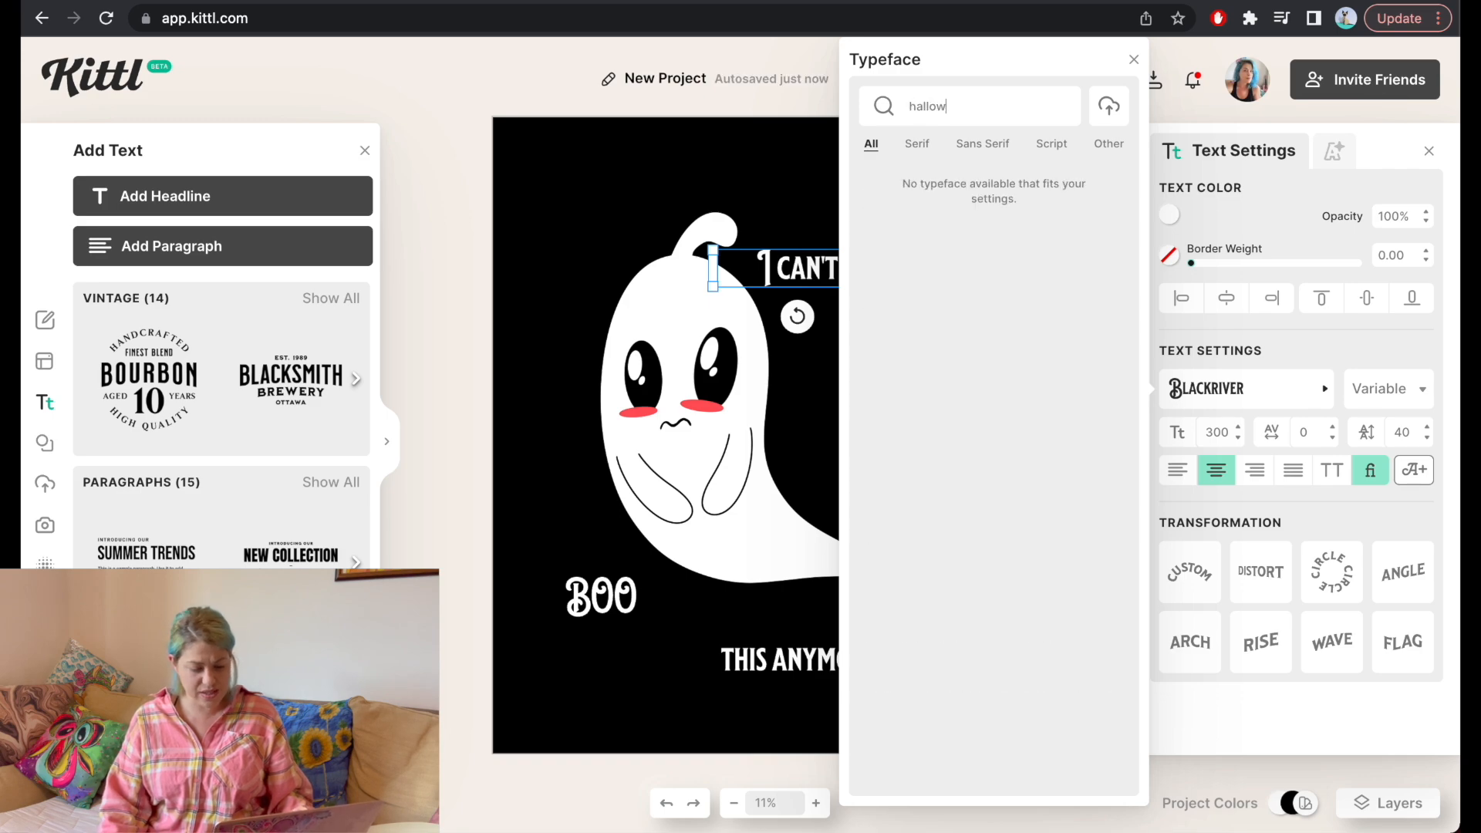
{"action": "type", "text": "ee"}
{"action": "key", "text": "super+a"}
{"action": "key", "text": "BackSpace"}
Try the Nanum Pen, Neon Sans and New Rocker typefaces on the "I can't" text
{"action": "scroll", "coordinate": [1014, 294], "scroll_direction": "down", "scroll_amount": 10}
{"action": "scroll", "coordinate": [1014, 294], "scroll_direction": "down", "scroll_amount": 15}
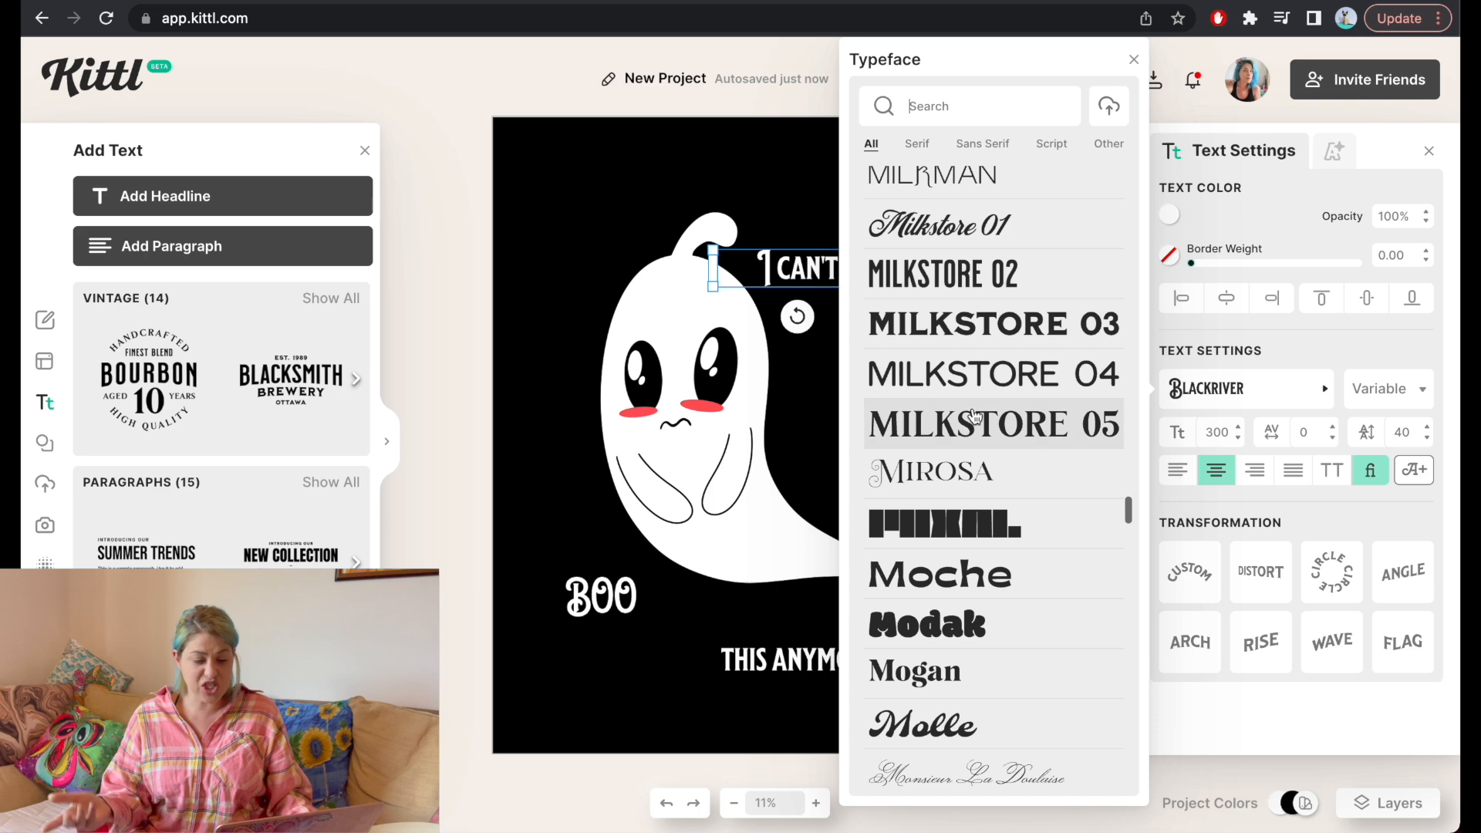
{"action": "scroll", "coordinate": [976, 417], "scroll_direction": "down", "scroll_amount": 5}
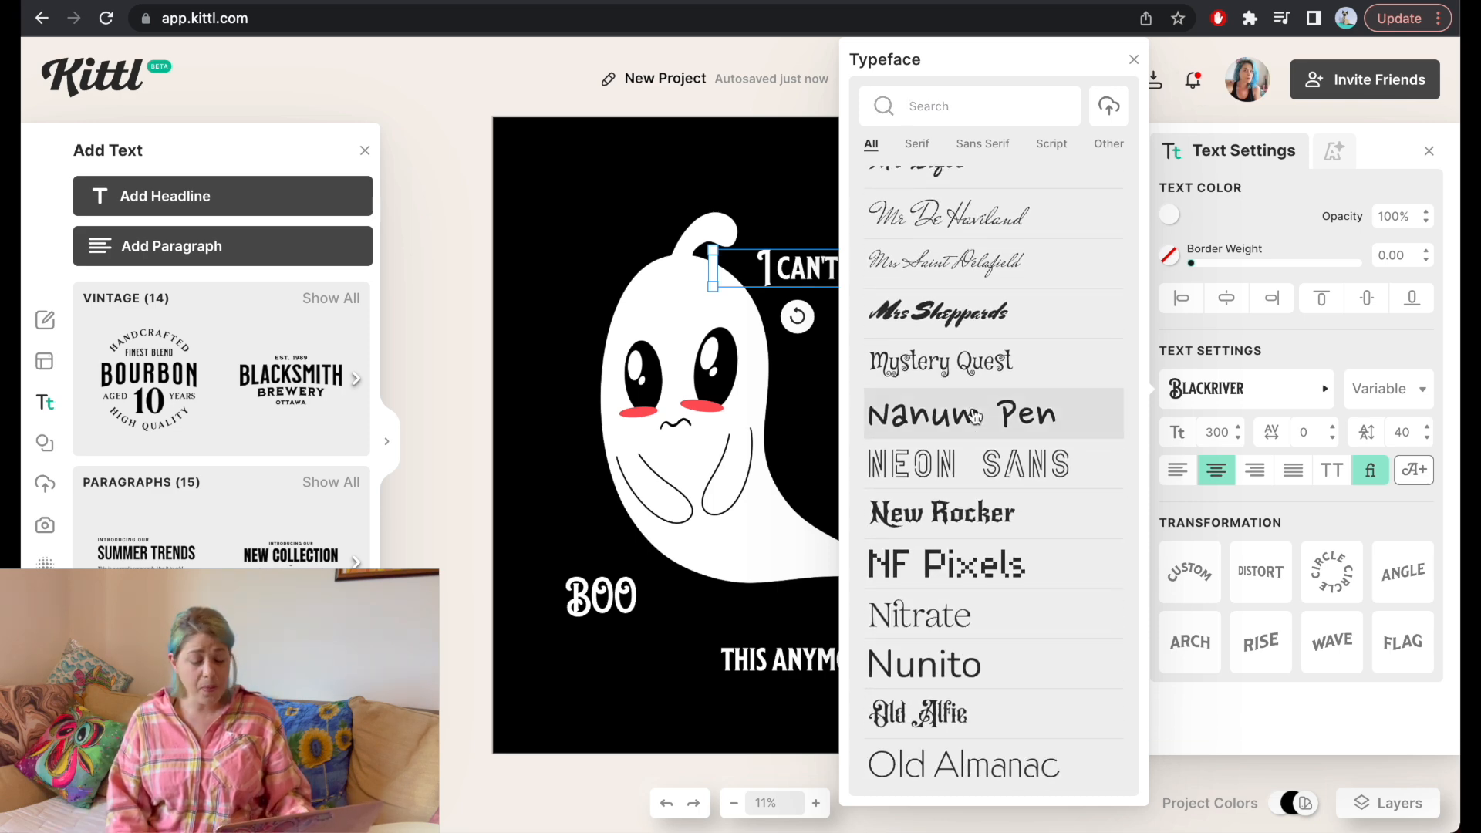
{"action": "left_click", "coordinate": [976, 416]}
{"action": "left_click", "coordinate": [980, 461]}
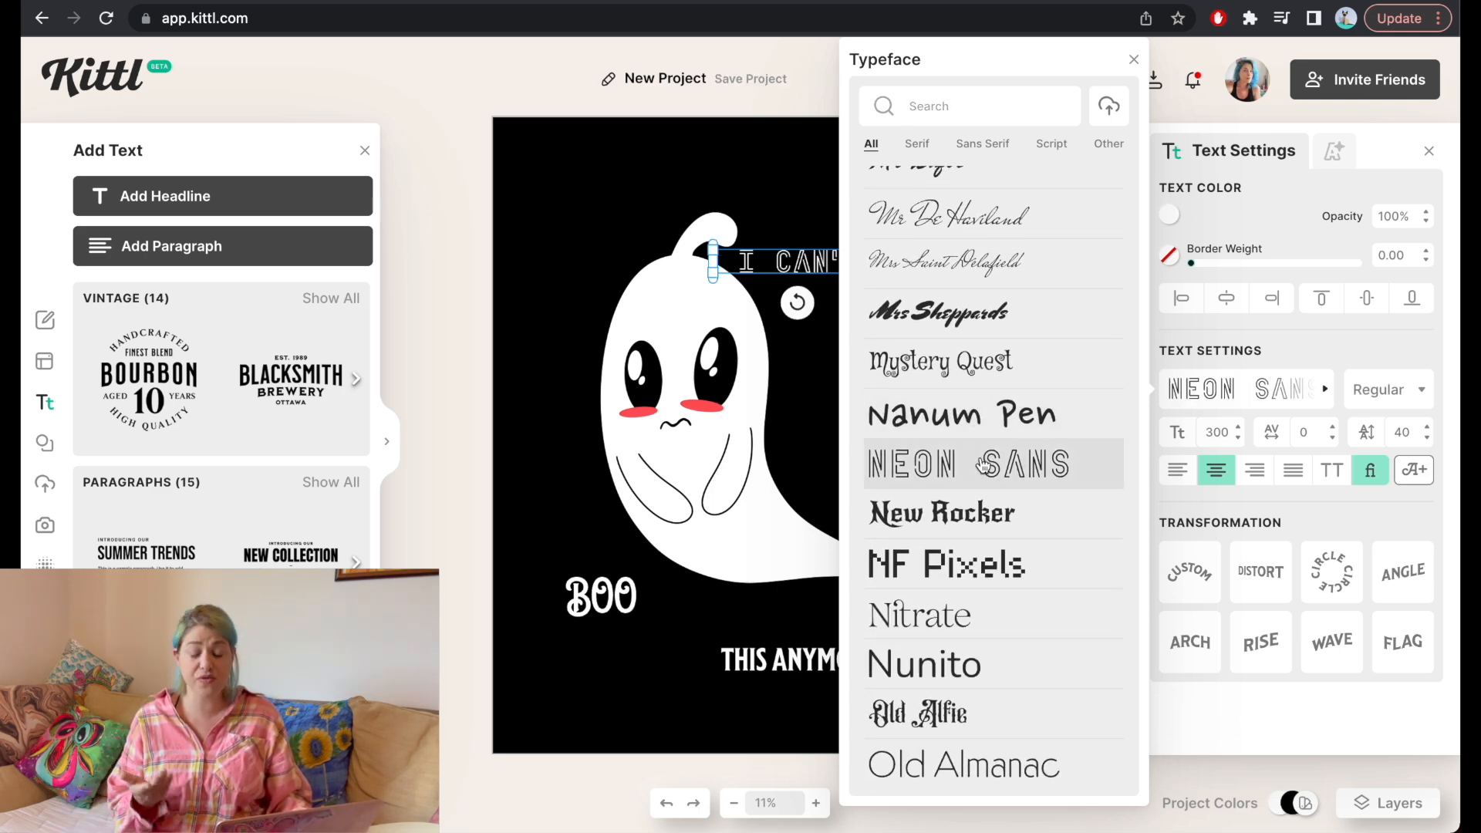
{"action": "left_click", "coordinate": [974, 514]}
Try the Old Butchery, Oswald and Outward typefaces on the "I can't" text
{"action": "scroll", "coordinate": [974, 532], "scroll_direction": "down", "scroll_amount": 4}
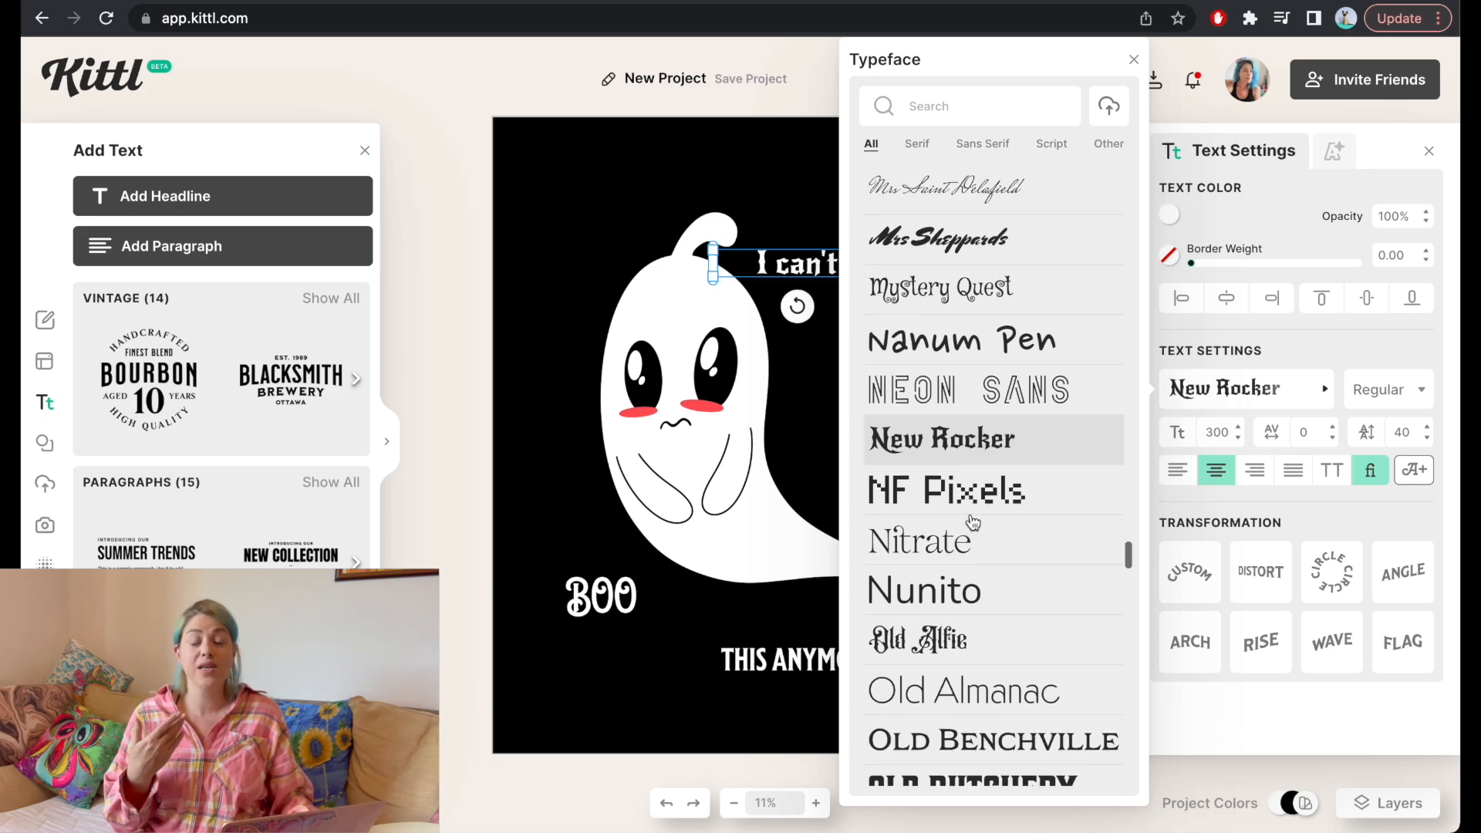
{"action": "left_click", "coordinate": [974, 585]}
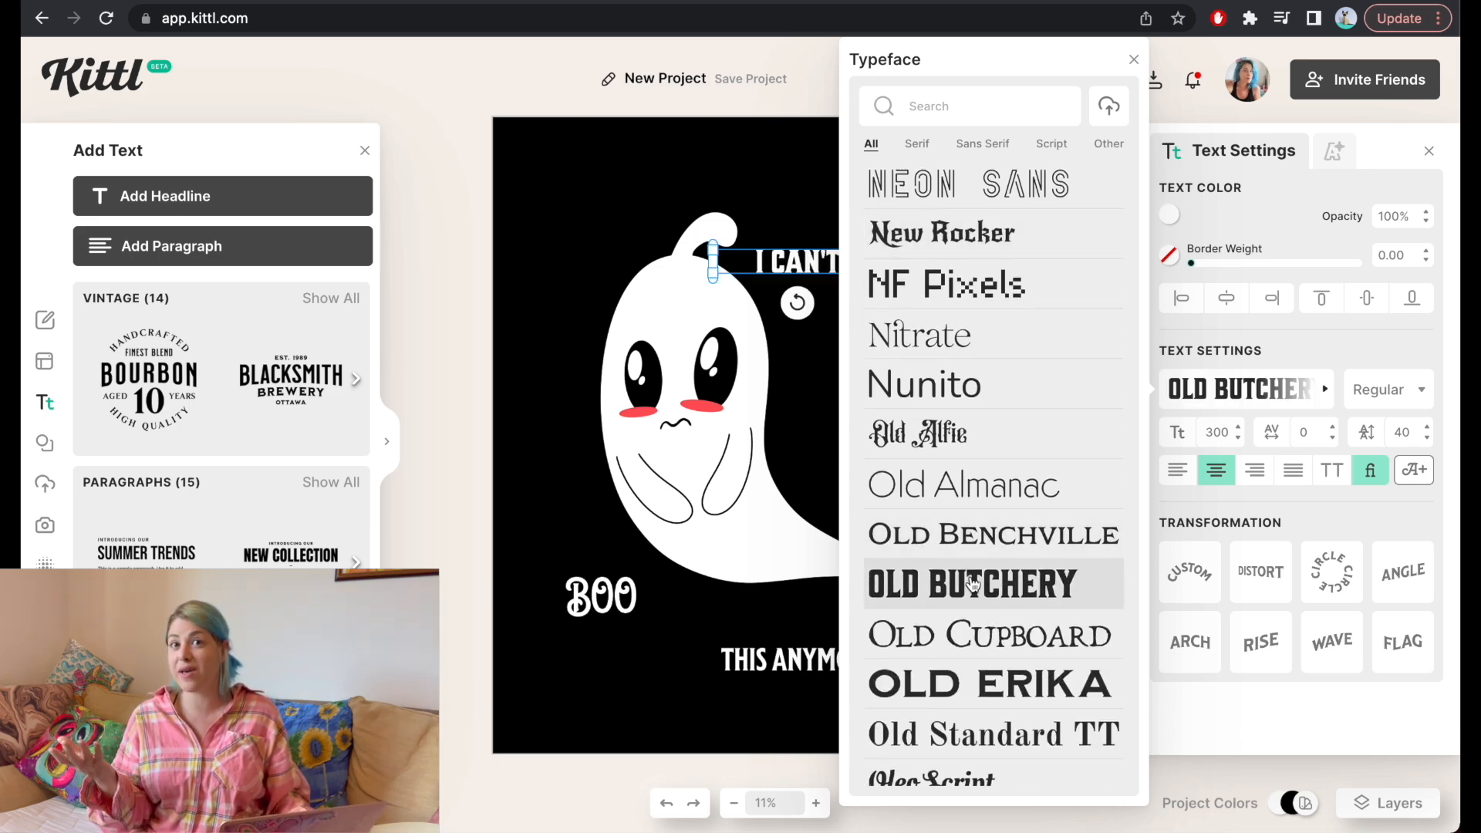
{"action": "scroll", "coordinate": [1033, 662], "scroll_direction": "down", "scroll_amount": 5}
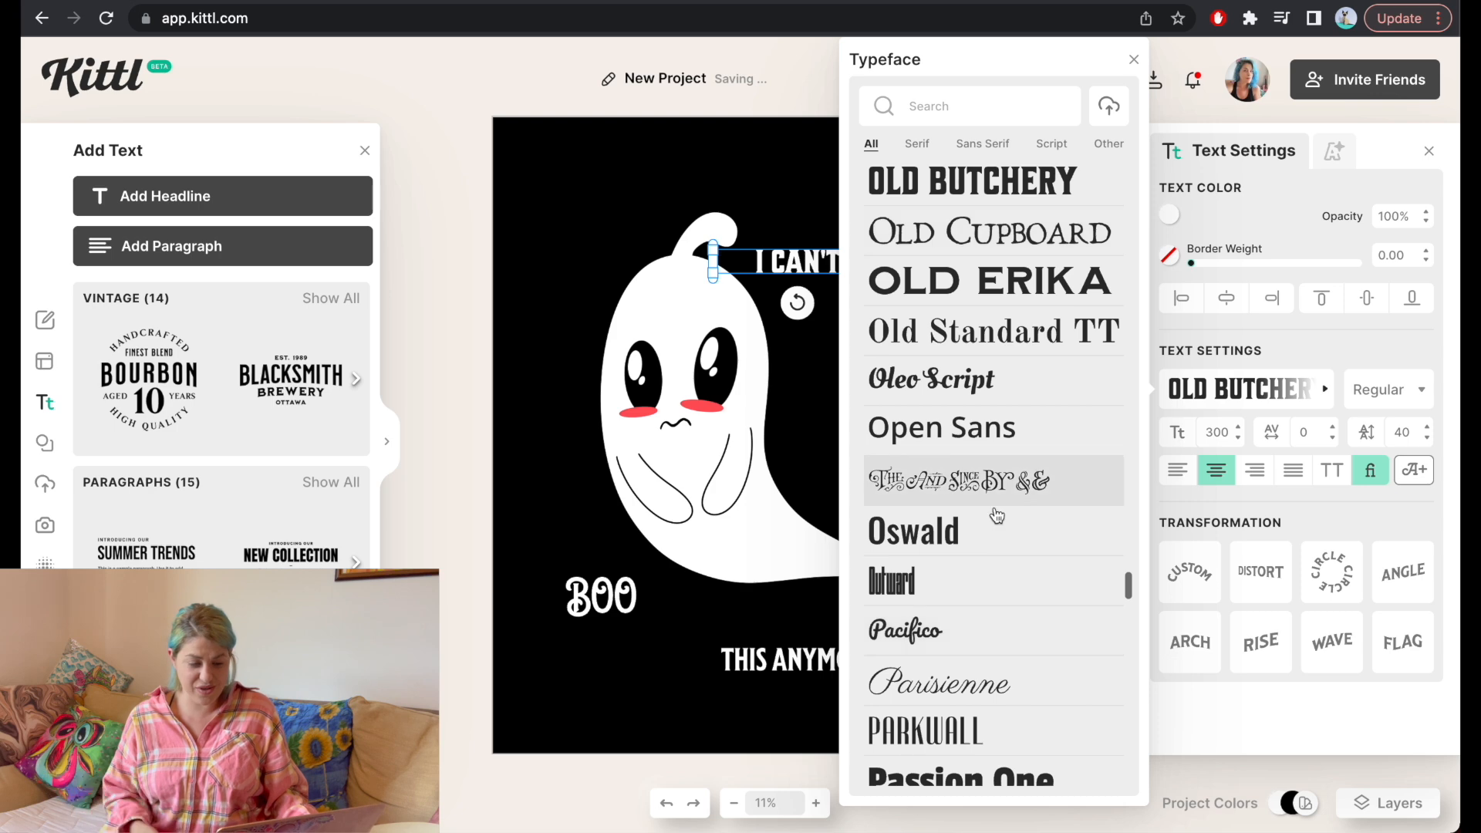
{"action": "left_click", "coordinate": [986, 544]}
{"action": "left_click", "coordinate": [962, 591]}
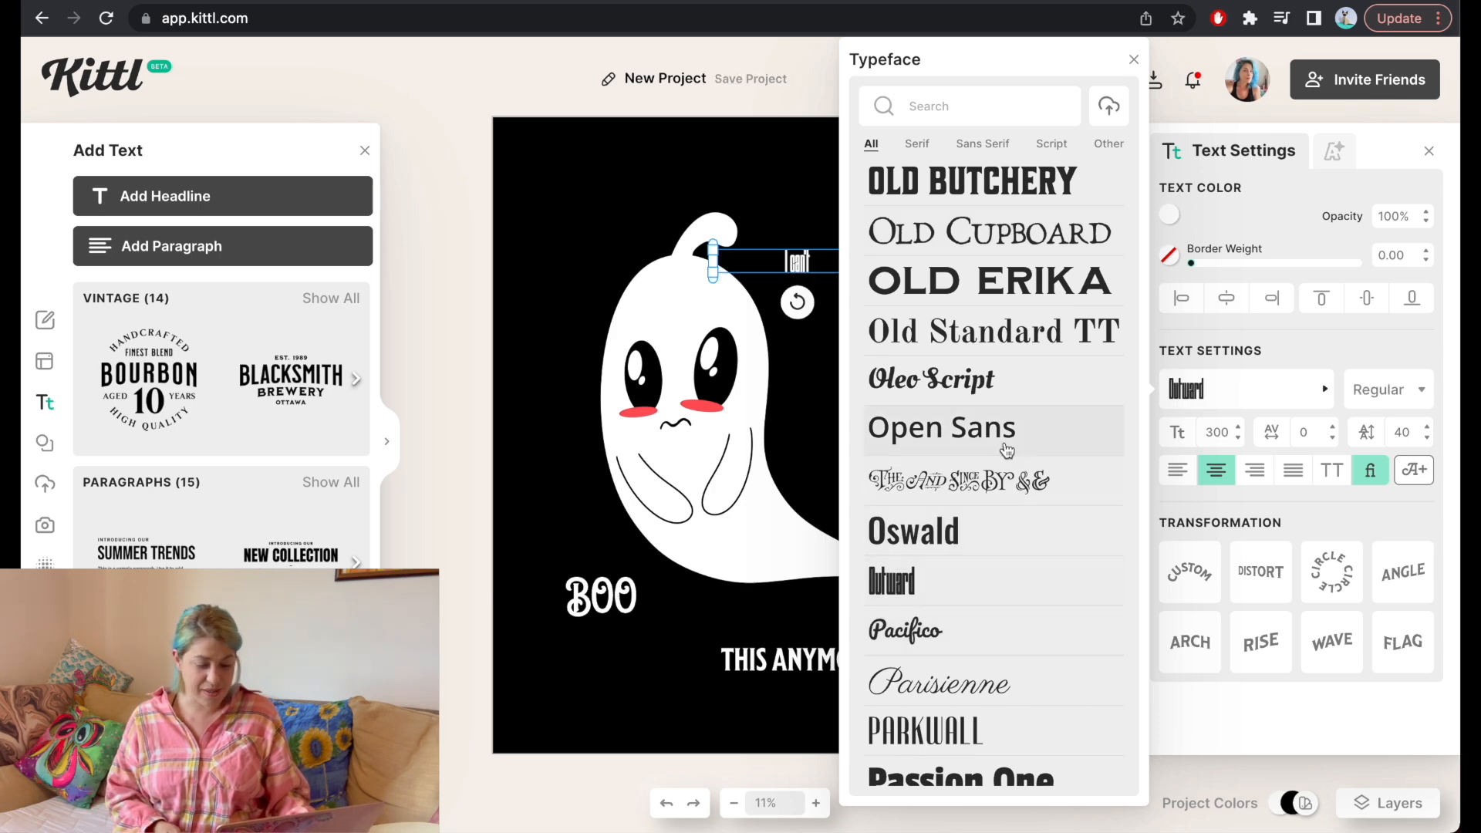
Try the Piedra, Pinyon Script and Pirata One typefaces on the "I can't" text
{"action": "scroll", "coordinate": [964, 463], "scroll_direction": "down", "scroll_amount": 5}
{"action": "left_click", "coordinate": [1003, 455]}
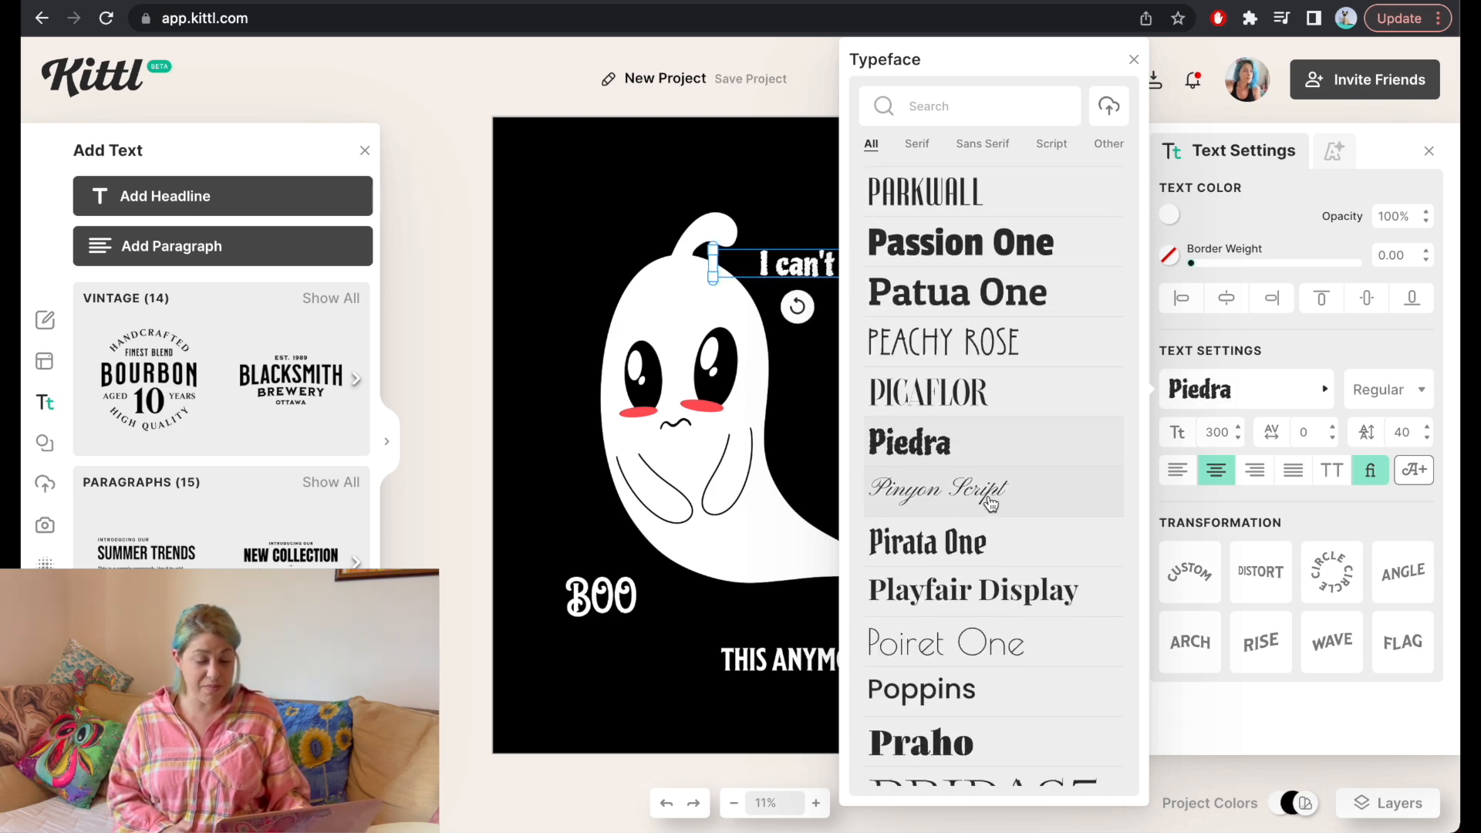
{"action": "left_click", "coordinate": [980, 489]}
{"action": "left_click", "coordinate": [984, 543]}
Try the QTJupiter, QT Military and Righteous typefaces on the "I can't" text
{"action": "scroll", "coordinate": [984, 543], "scroll_direction": "down", "scroll_amount": 7}
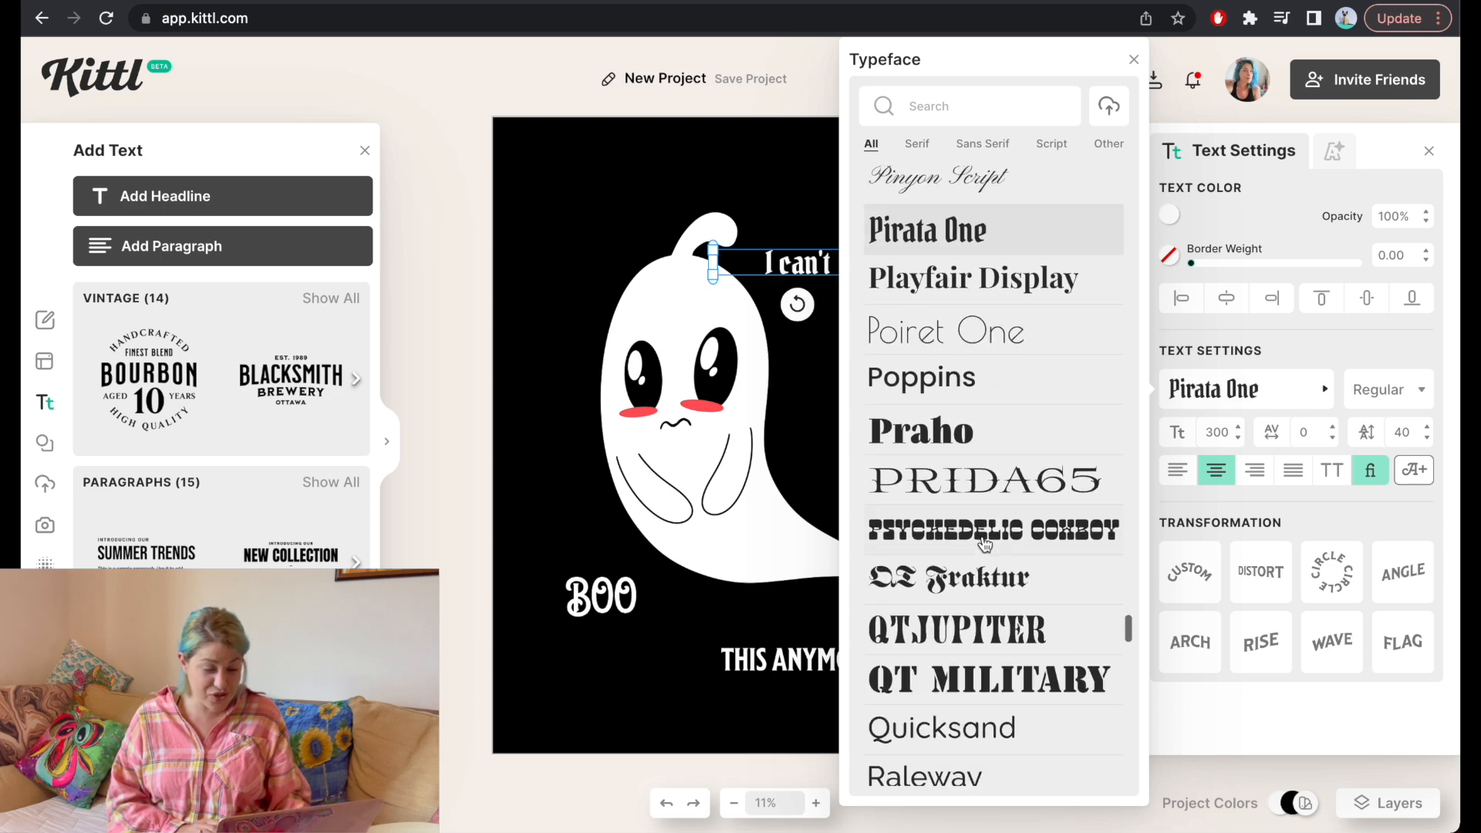
{"action": "scroll", "coordinate": [1003, 491], "scroll_direction": "down", "scroll_amount": 3}
{"action": "left_click", "coordinate": [991, 500]}
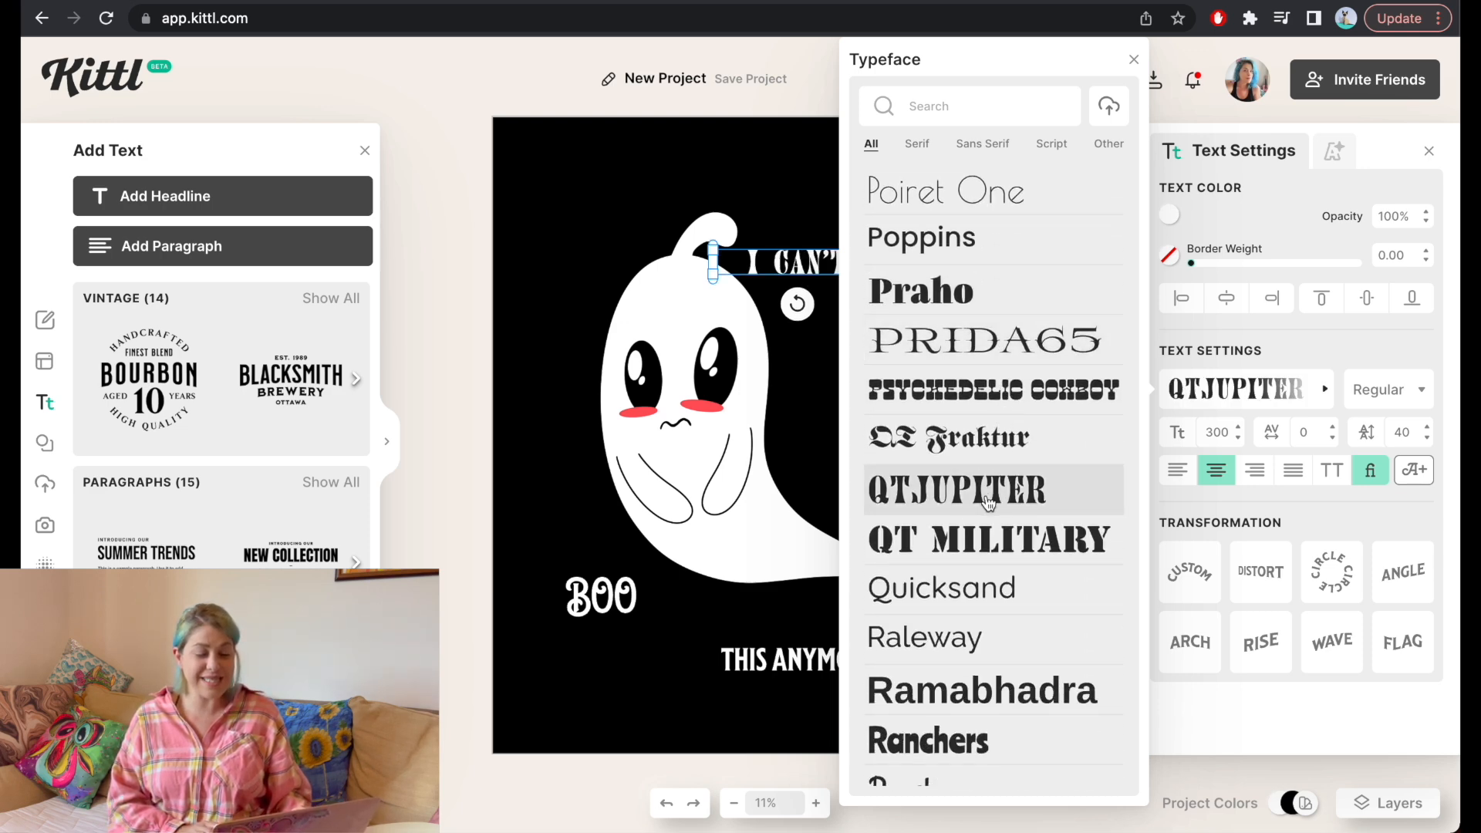
{"action": "left_click", "coordinate": [988, 554]}
{"action": "scroll", "coordinate": [992, 540], "scroll_direction": "down", "scroll_amount": 6}
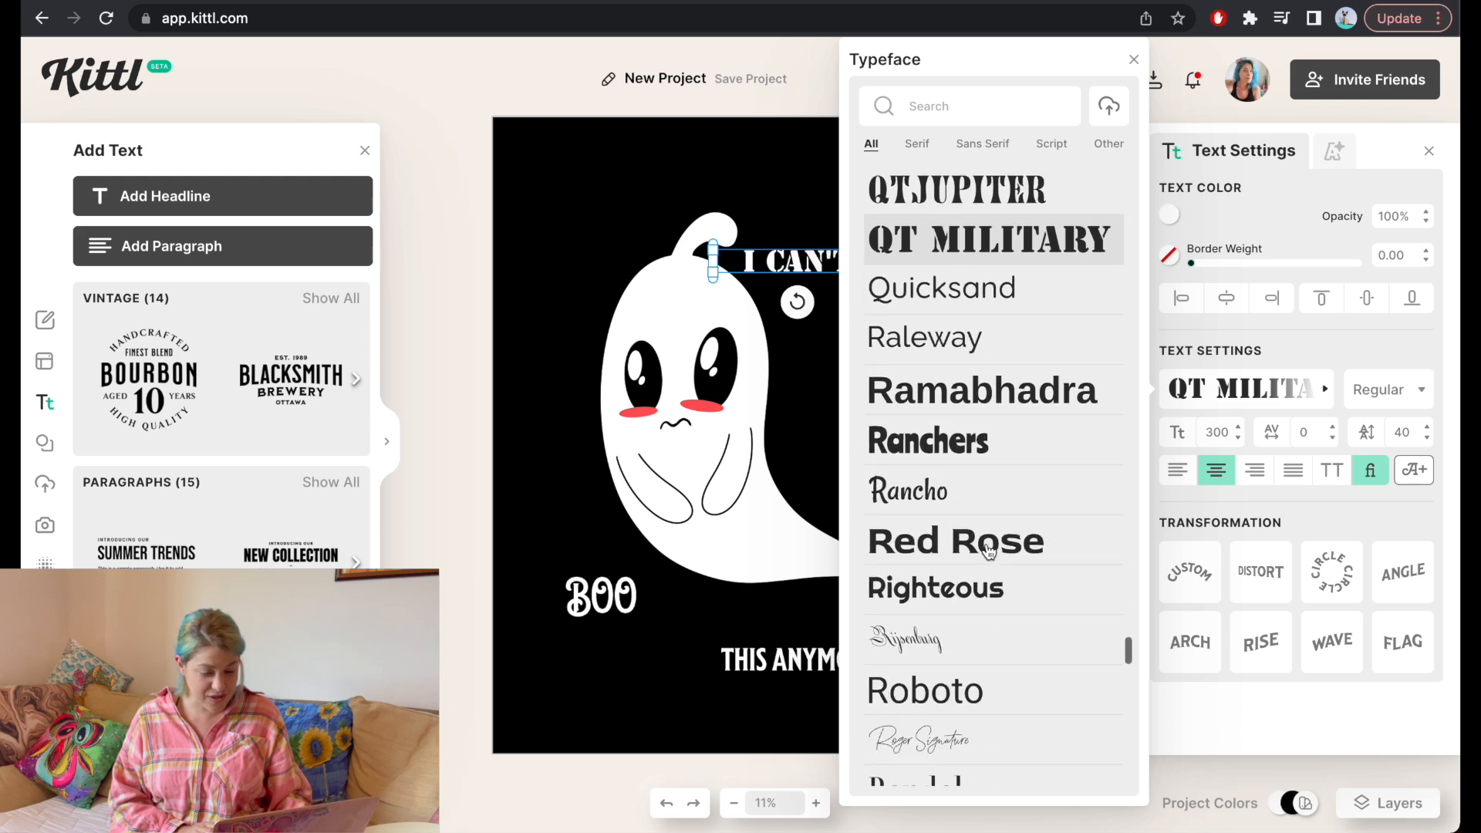
{"action": "left_click", "coordinate": [986, 484]}
Try the Sundaze, Tricot and Ultra typefaces on the "I can't" text
{"action": "scroll", "coordinate": [986, 486], "scroll_direction": "down", "scroll_amount": 10}
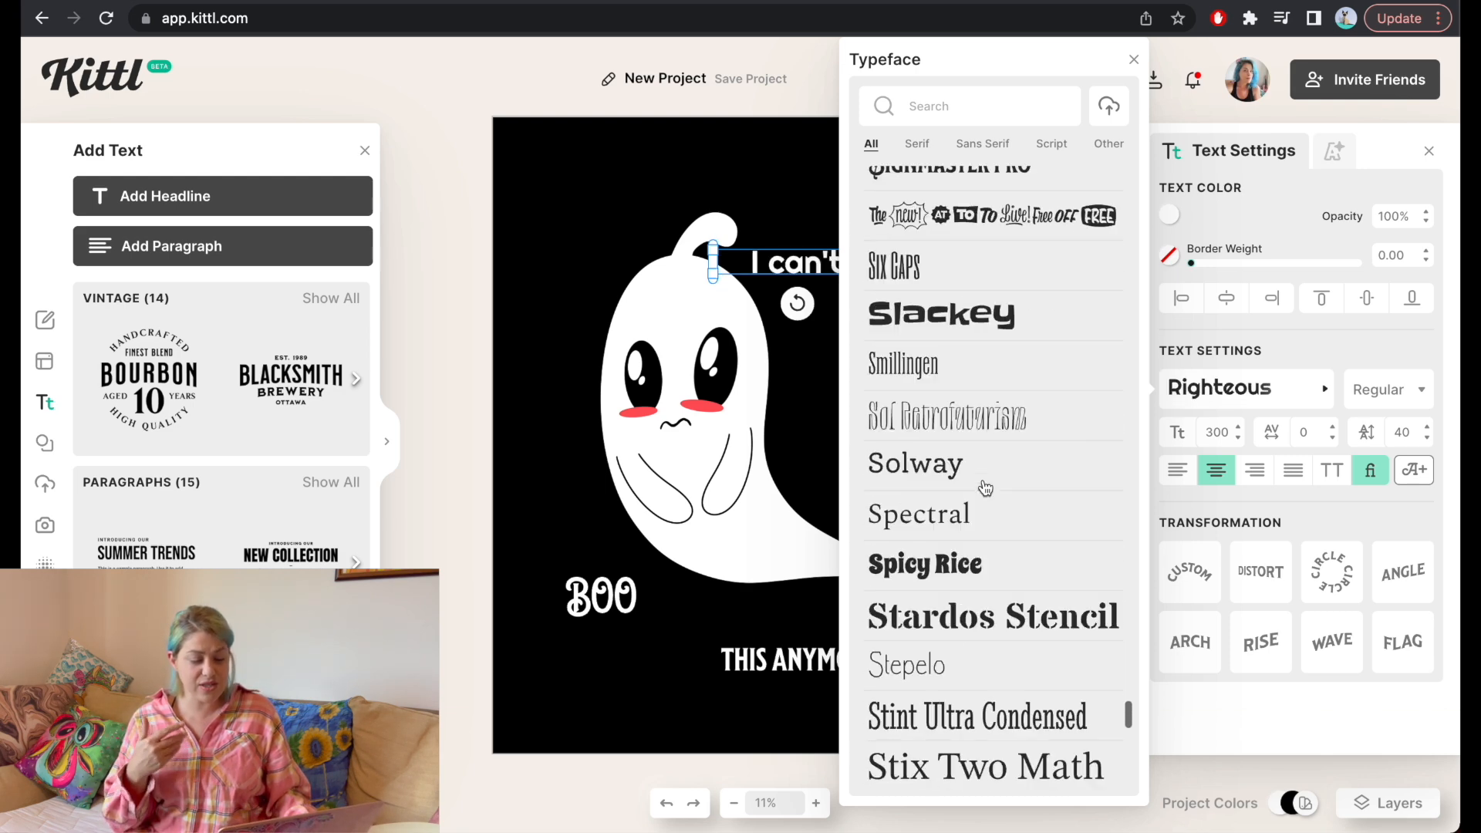
{"action": "left_click", "coordinate": [982, 389]}
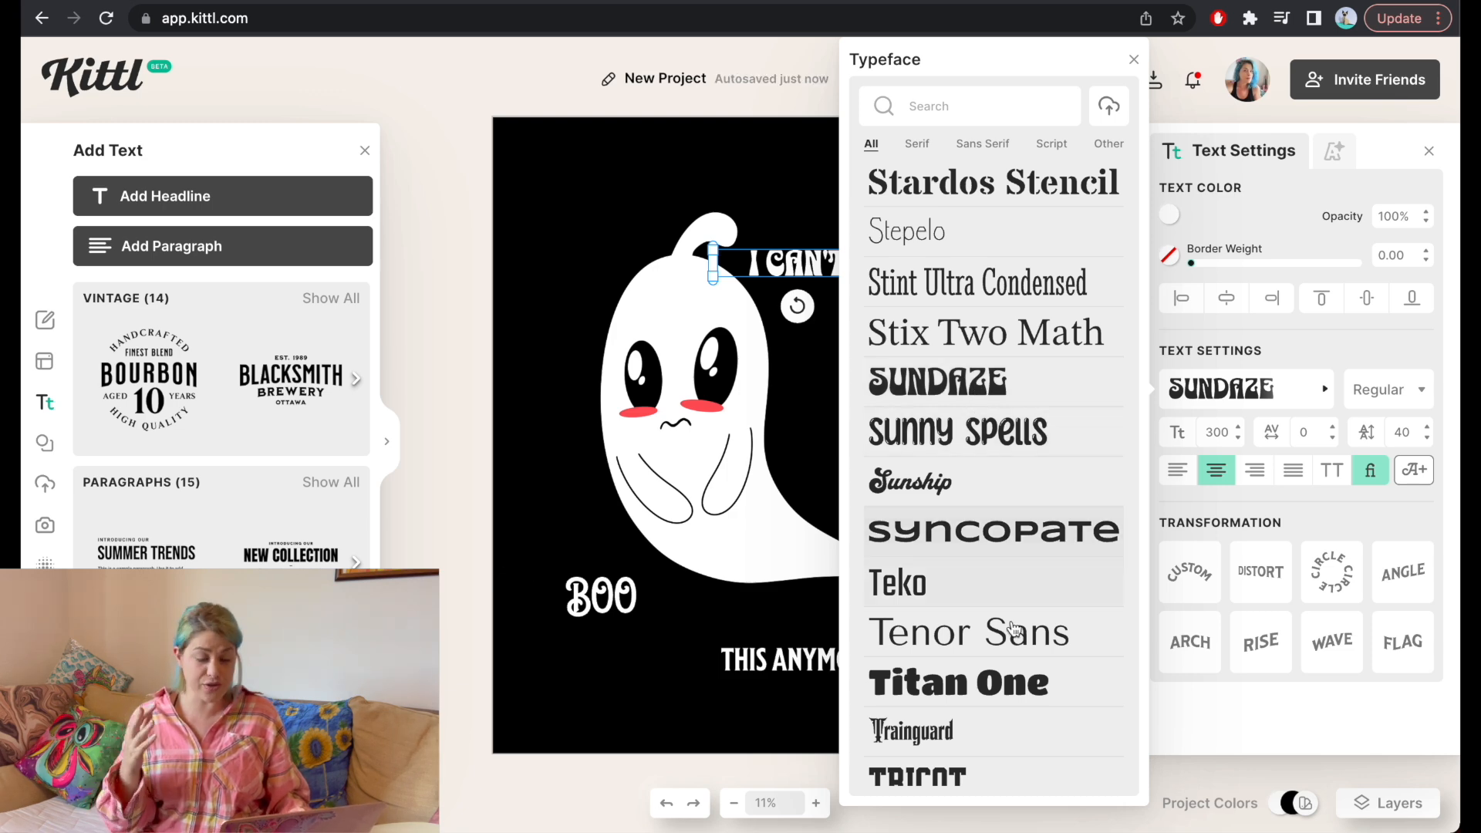
{"action": "scroll", "coordinate": [983, 571], "scroll_direction": "down", "scroll_amount": 5}
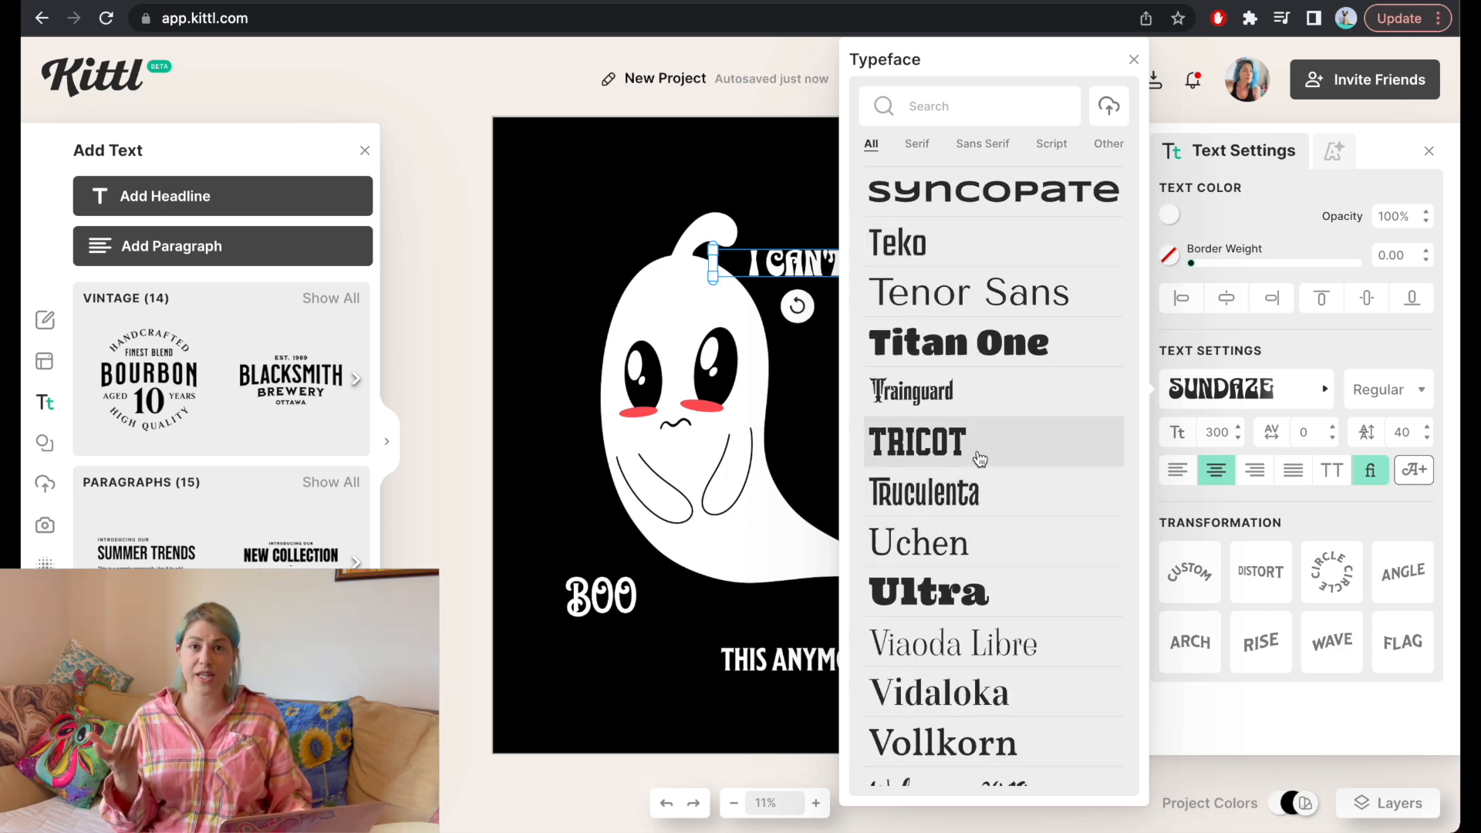
{"action": "left_click", "coordinate": [979, 459]}
{"action": "left_click", "coordinate": [980, 591]}
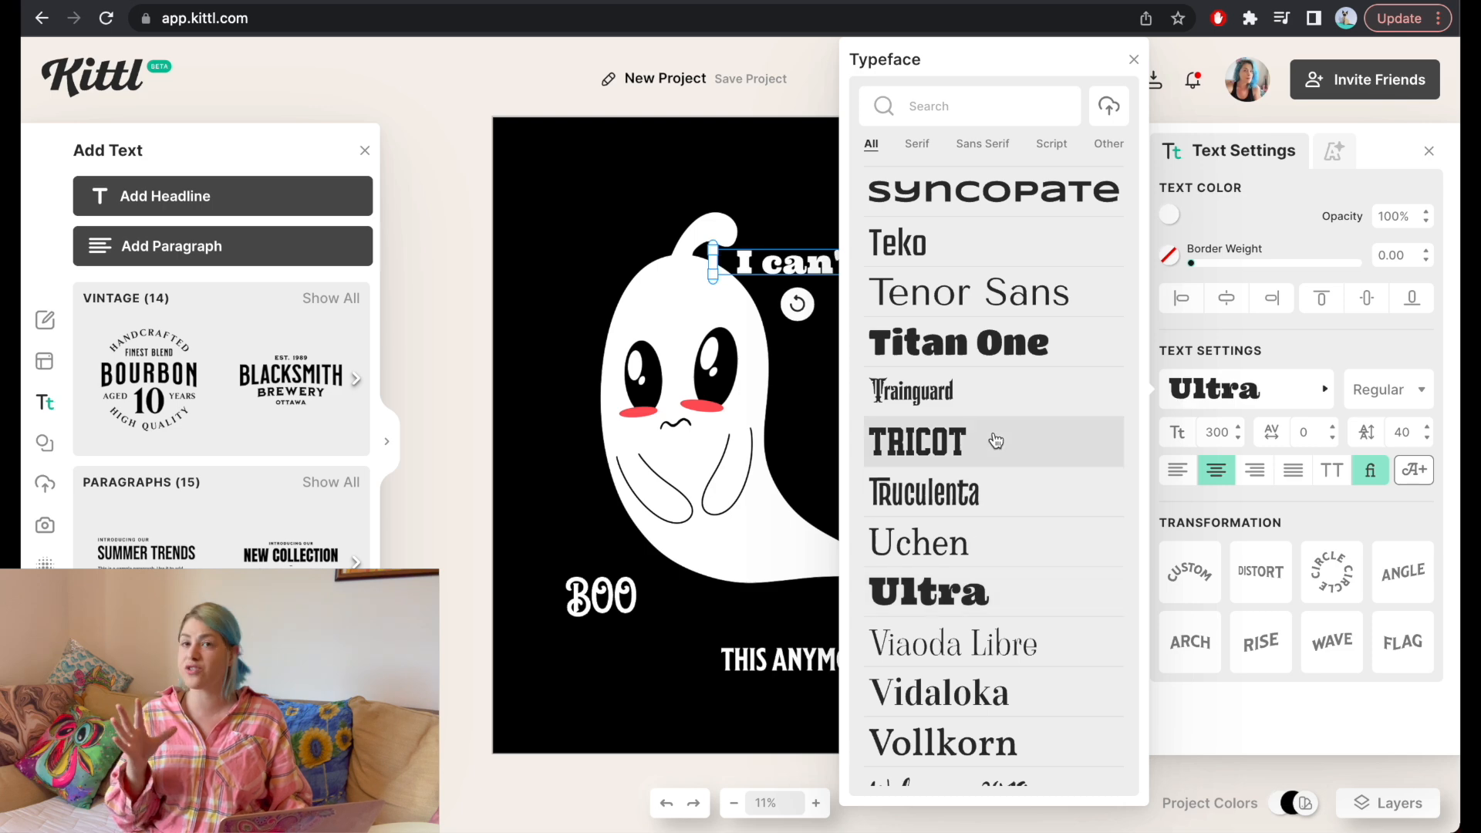
Set the "I can't" text in the Welcome 2019 typeface and select the "BOO" text
{"action": "scroll", "coordinate": [992, 440], "scroll_direction": "down", "scroll_amount": 2}
{"action": "scroll", "coordinate": [995, 440], "scroll_direction": "down", "scroll_amount": 4}
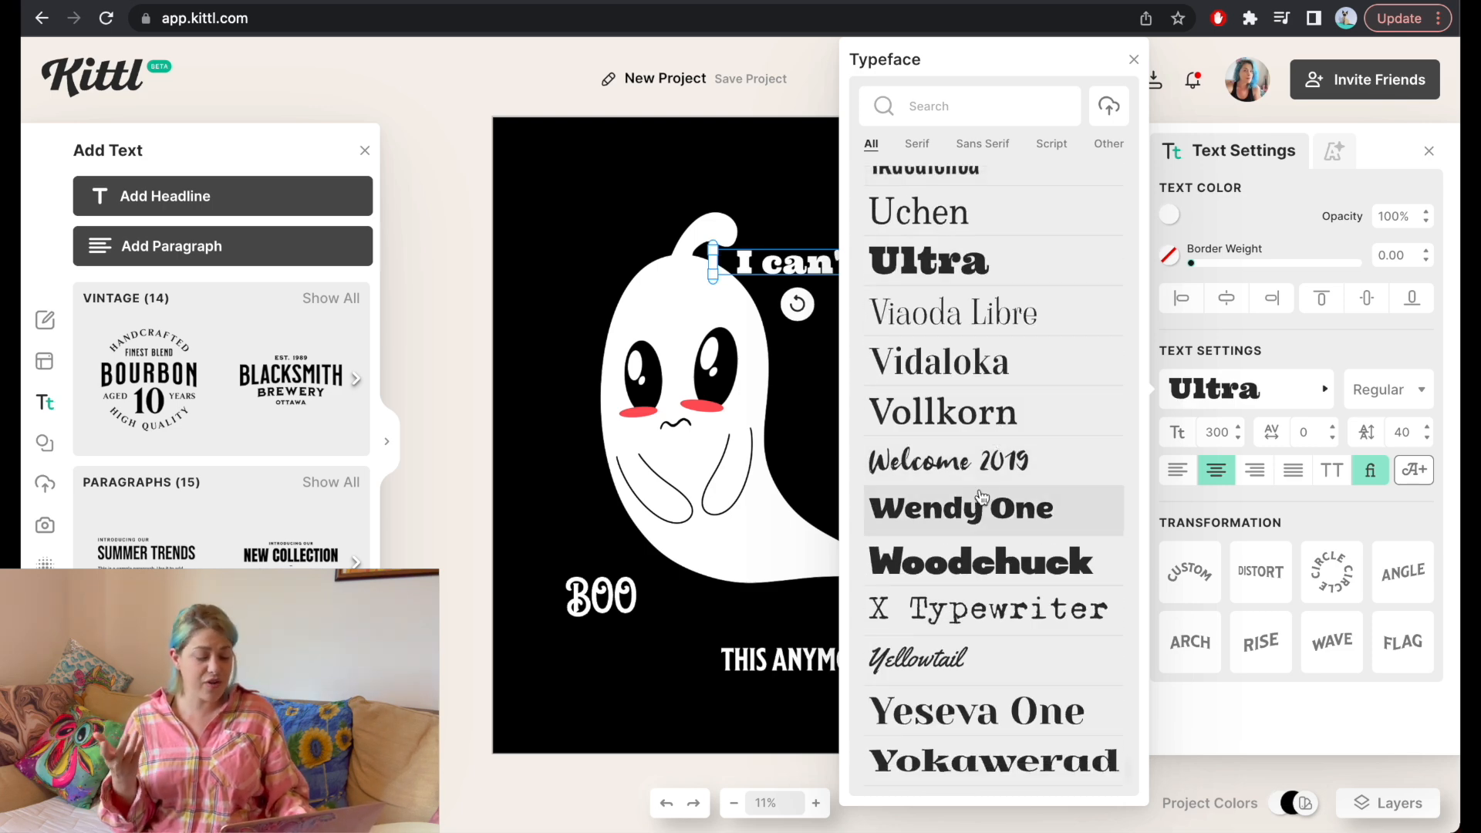
{"action": "left_click", "coordinate": [976, 463]}
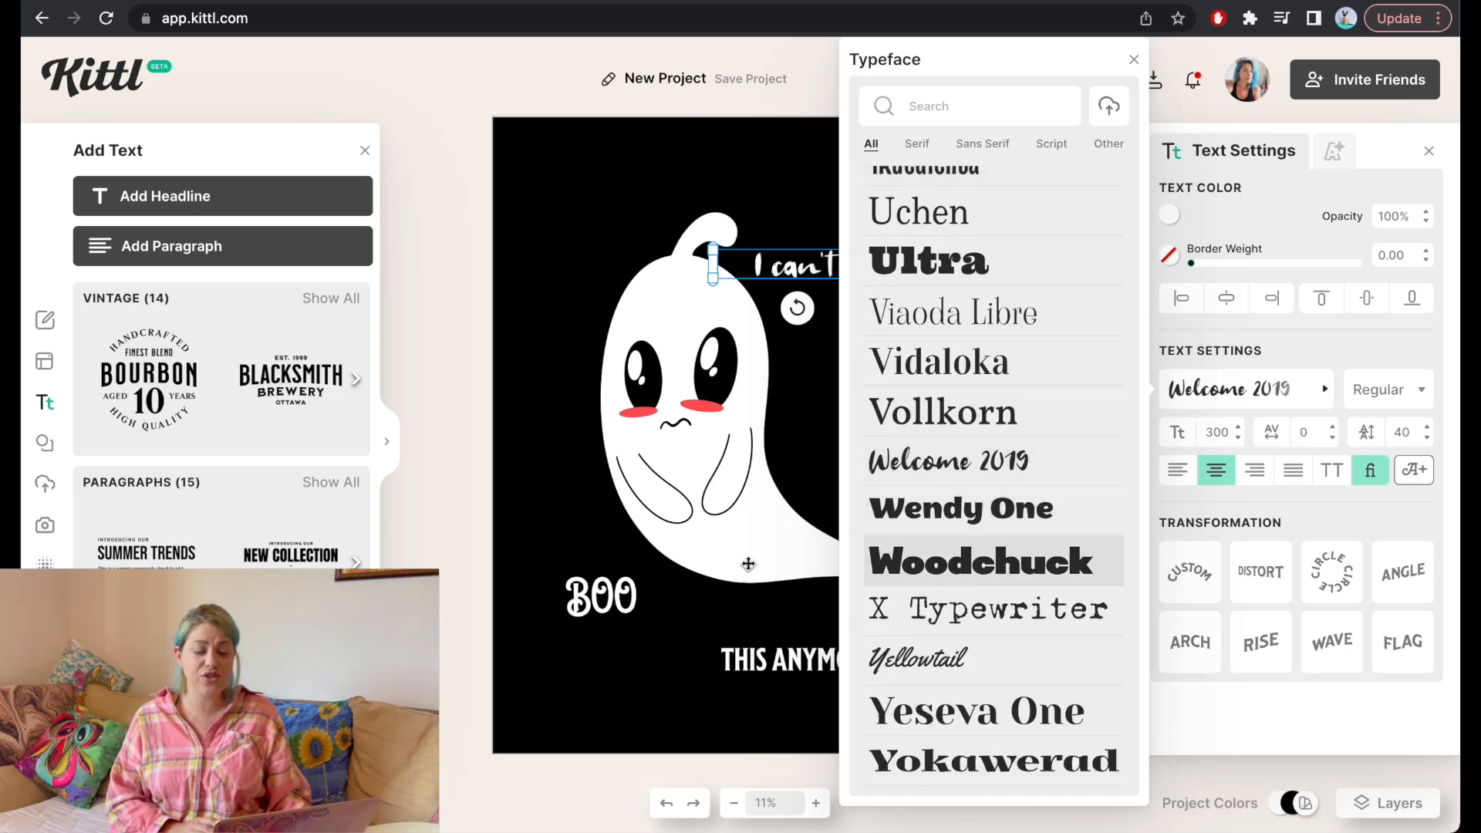
{"action": "left_click", "coordinate": [591, 602]}
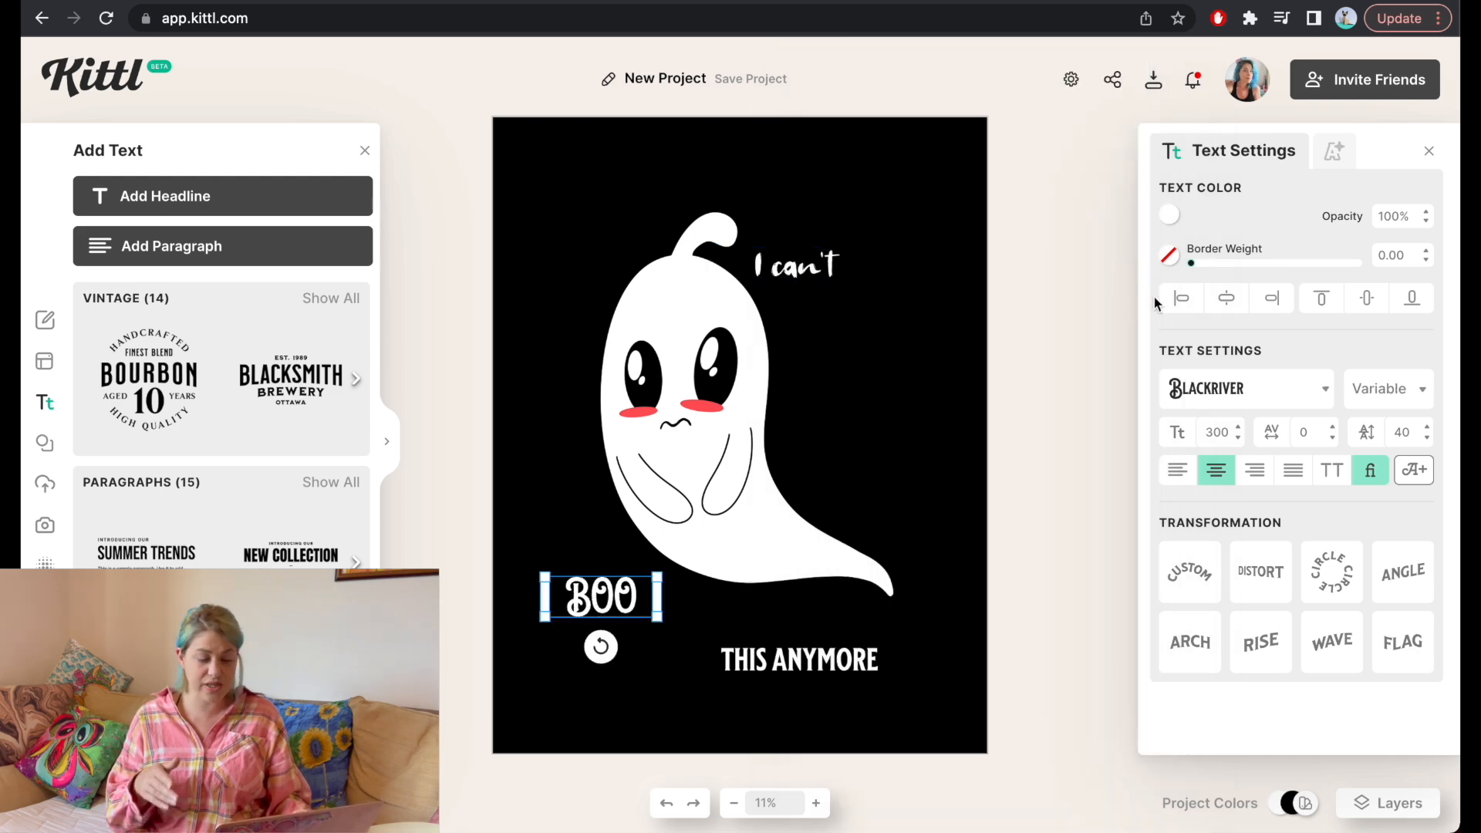
Set the "BOO" and "this anymore" texts in the Welcome 2019 typeface
{"action": "left_click", "coordinate": [1235, 389]}
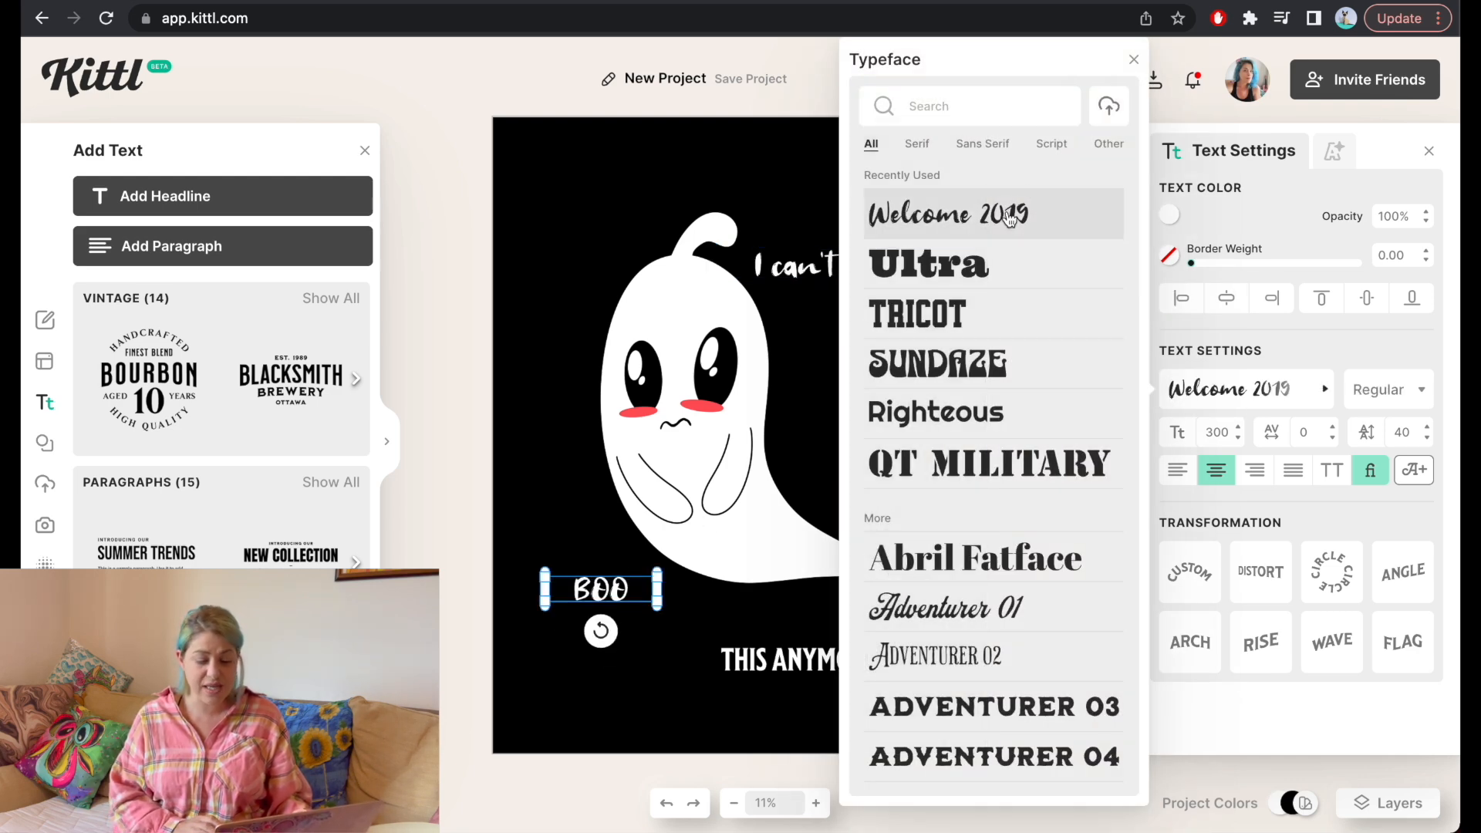
{"action": "left_click", "coordinate": [786, 661]}
{"action": "left_click", "coordinate": [1226, 388]}
{"action": "left_click", "coordinate": [949, 214]}
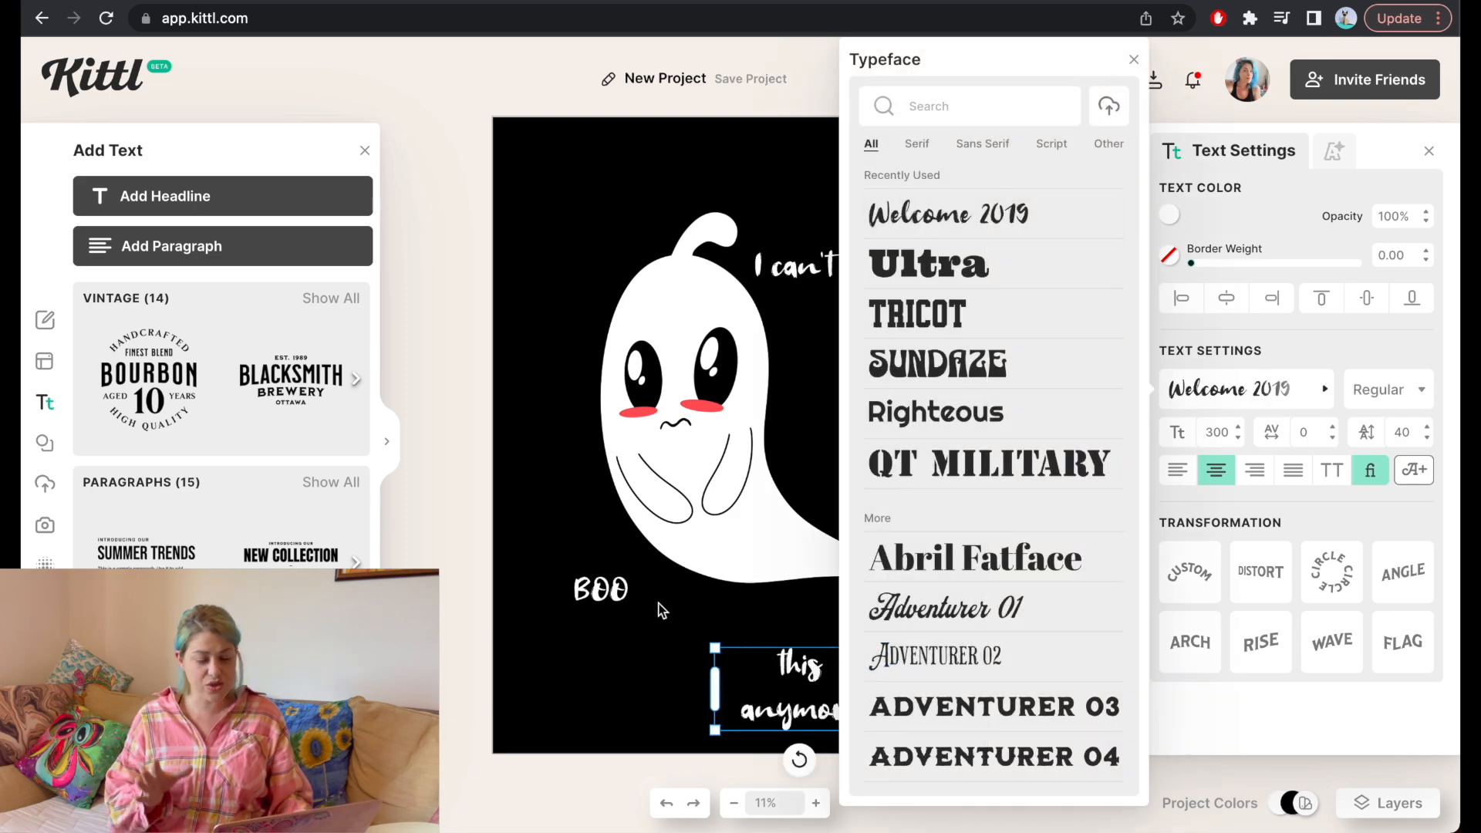
{"action": "left_click", "coordinate": [692, 612]}
Enlarge the "I can't" text to about size 672 and rotate it to slope down along the ghost's right side
{"action": "left_click", "coordinate": [845, 259]}
{"action": "left_click_drag", "start_coordinate": [882, 264], "coordinate": [913, 330]}
{"action": "mouse_move", "coordinate": [810, 341]}
{"action": "left_mouse_down"}
{"action": "mouse_move", "coordinate": [783, 324]}
{"action": "mouse_move", "coordinate": [778, 364]}
{"action": "mouse_move", "coordinate": [829, 355]}
{"action": "left_mouse_up"}
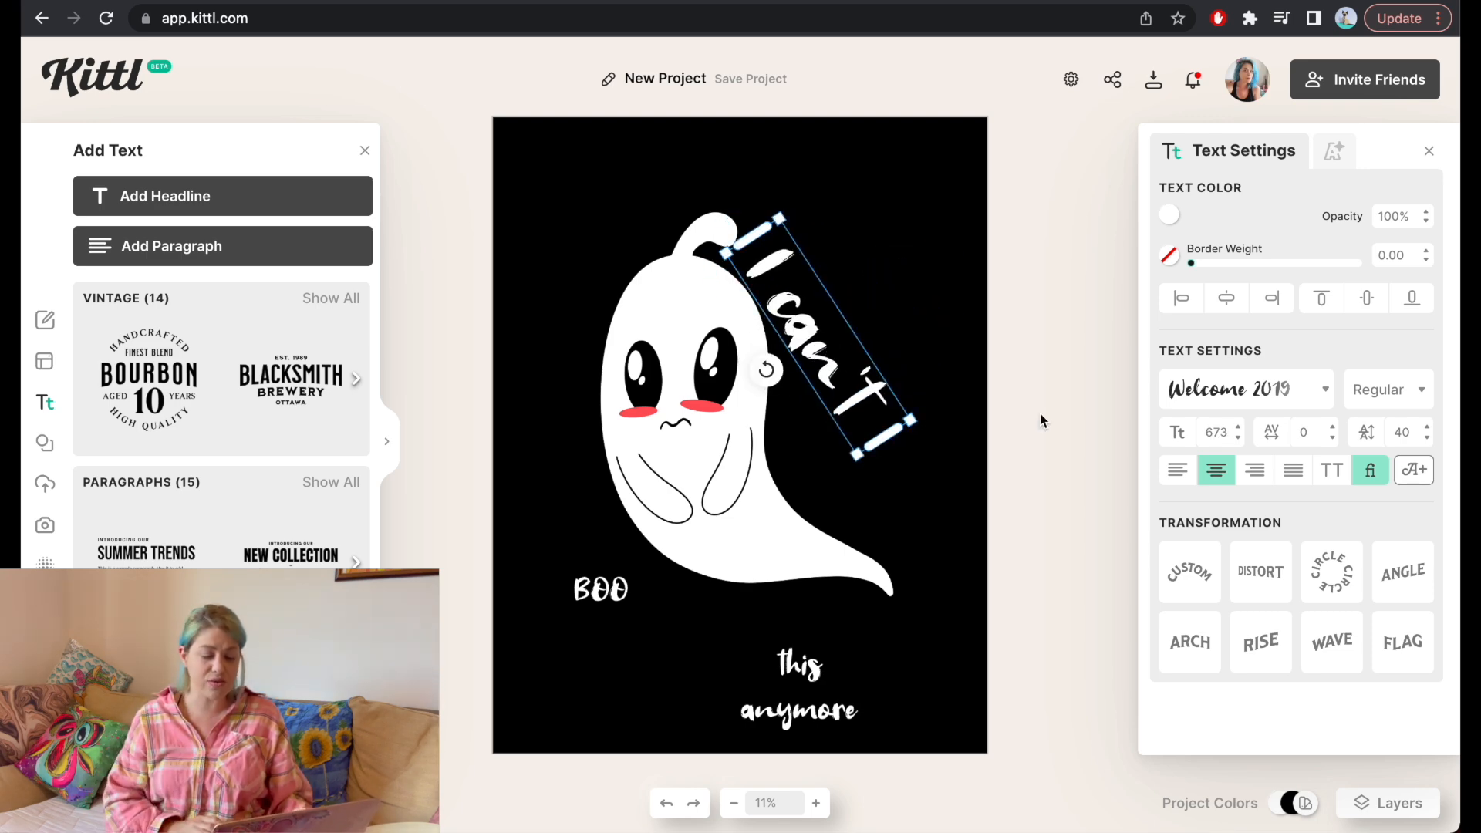
{"action": "left_click_drag", "start_coordinate": [913, 419], "coordinate": [987, 493]}
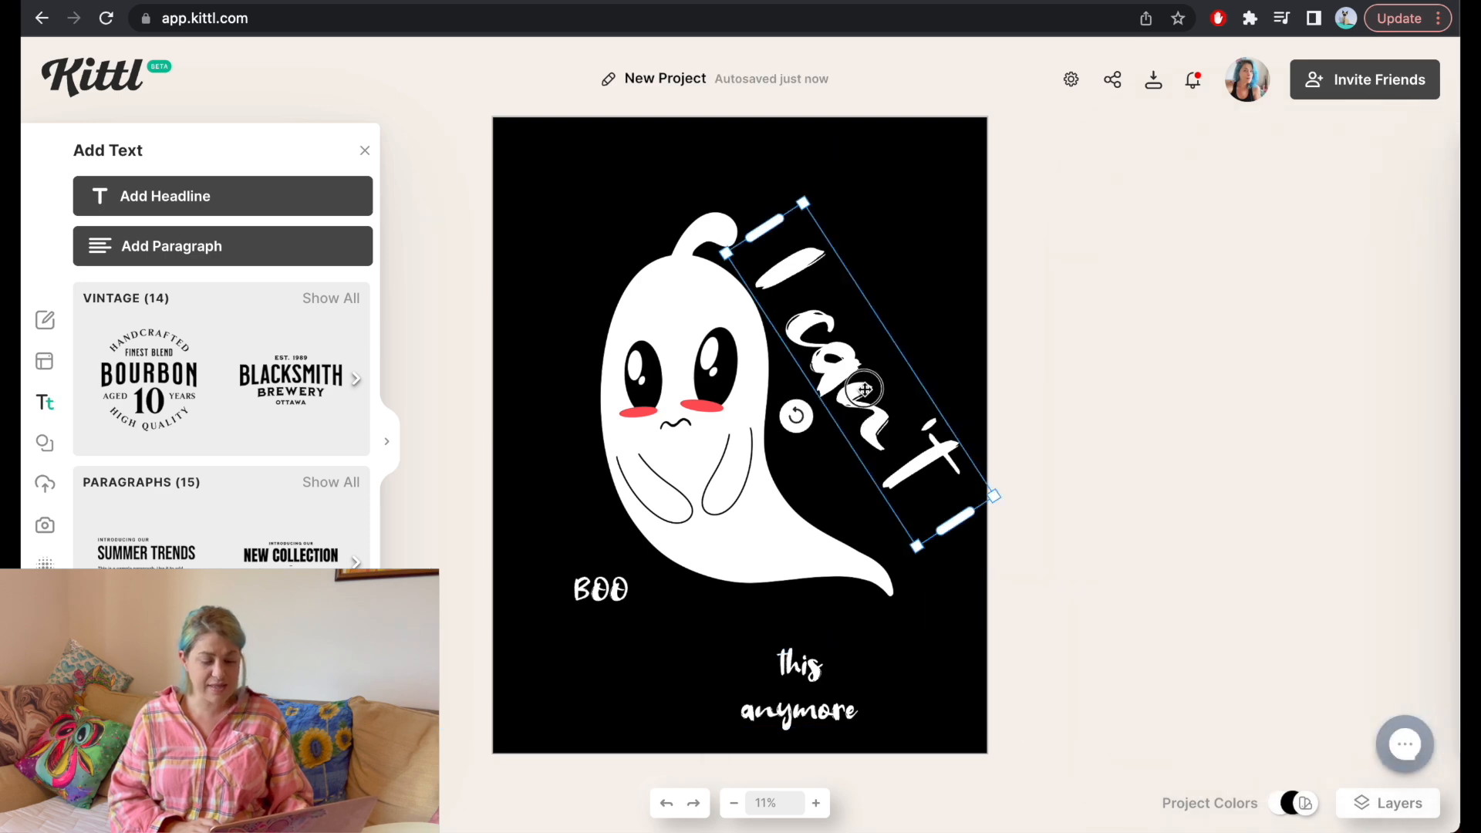
{"action": "left_click_drag", "start_coordinate": [796, 417], "coordinate": [860, 446]}
{"action": "left_click_drag", "start_coordinate": [841, 386], "coordinate": [780, 289]}
{"action": "left_click_drag", "start_coordinate": [777, 349], "coordinate": [705, 349]}
{"action": "left_click_drag", "start_coordinate": [750, 301], "coordinate": [742, 349]}
{"action": "left_click_drag", "start_coordinate": [799, 332], "coordinate": [805, 365]}
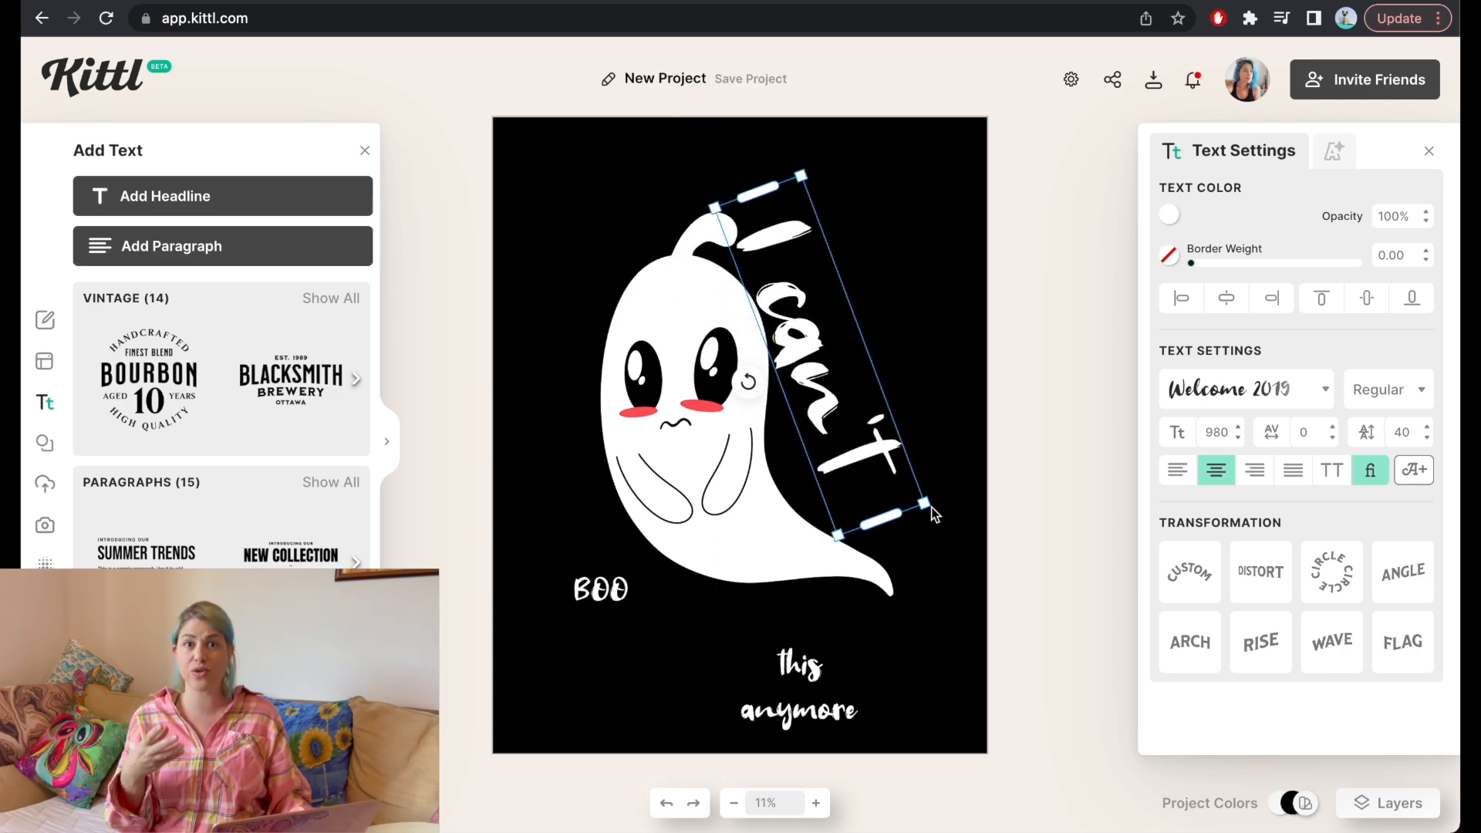
{"action": "left_click_drag", "start_coordinate": [930, 509], "coordinate": [850, 438]}
{"action": "left_click_drag", "start_coordinate": [778, 324], "coordinate": [792, 343]}
Rotate the ghost slightly counterclockwise and reposition the "I can't" text beside its head
{"action": "left_click", "coordinate": [704, 466]}
{"action": "left_click_drag", "start_coordinate": [821, 673], "coordinate": [857, 655]}
{"action": "left_click", "coordinate": [834, 368]}
{"action": "left_click", "coordinate": [804, 360]}
{"action": "left_click_drag", "start_coordinate": [745, 347], "coordinate": [807, 352]}
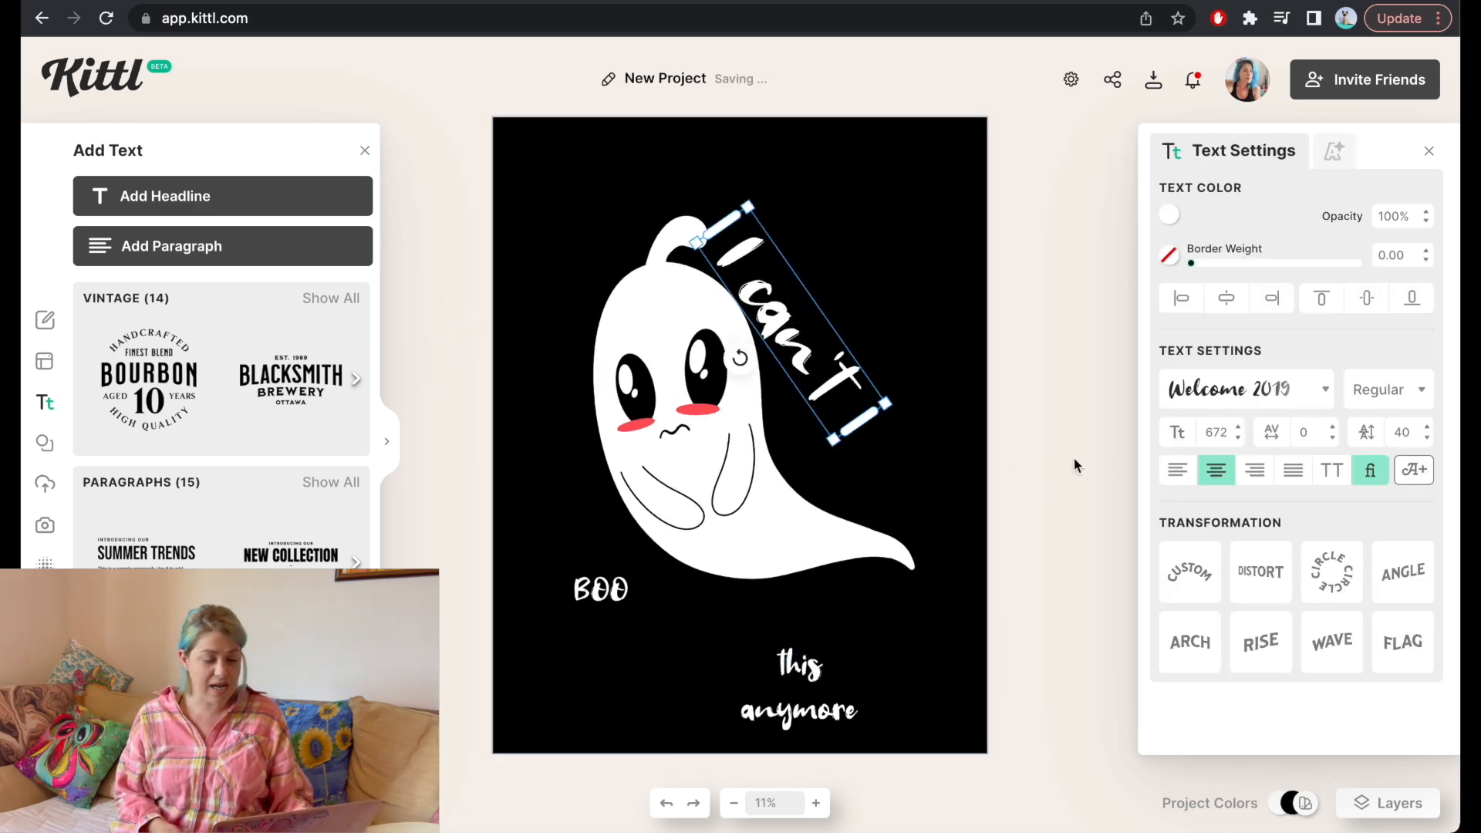
Apply the Distort transformation to the "I can't" text and bend it around the right side of the ghost's head
{"action": "left_click", "coordinate": [1277, 596]}
{"action": "left_click_drag", "start_coordinate": [820, 419], "coordinate": [773, 428]}
{"action": "left_click_drag", "start_coordinate": [765, 342], "coordinate": [757, 317]}
{"action": "left_click_drag", "start_coordinate": [710, 264], "coordinate": [698, 261]}
{"action": "left_click_drag", "start_coordinate": [788, 362], "coordinate": [779, 357]}
{"action": "left_click_drag", "start_coordinate": [765, 224], "coordinate": [739, 208]}
{"action": "left_click_drag", "start_coordinate": [817, 301], "coordinate": [835, 254]}
{"action": "left_click_drag", "start_coordinate": [871, 378], "coordinate": [849, 398]}
{"action": "left_click", "coordinate": [897, 405]}
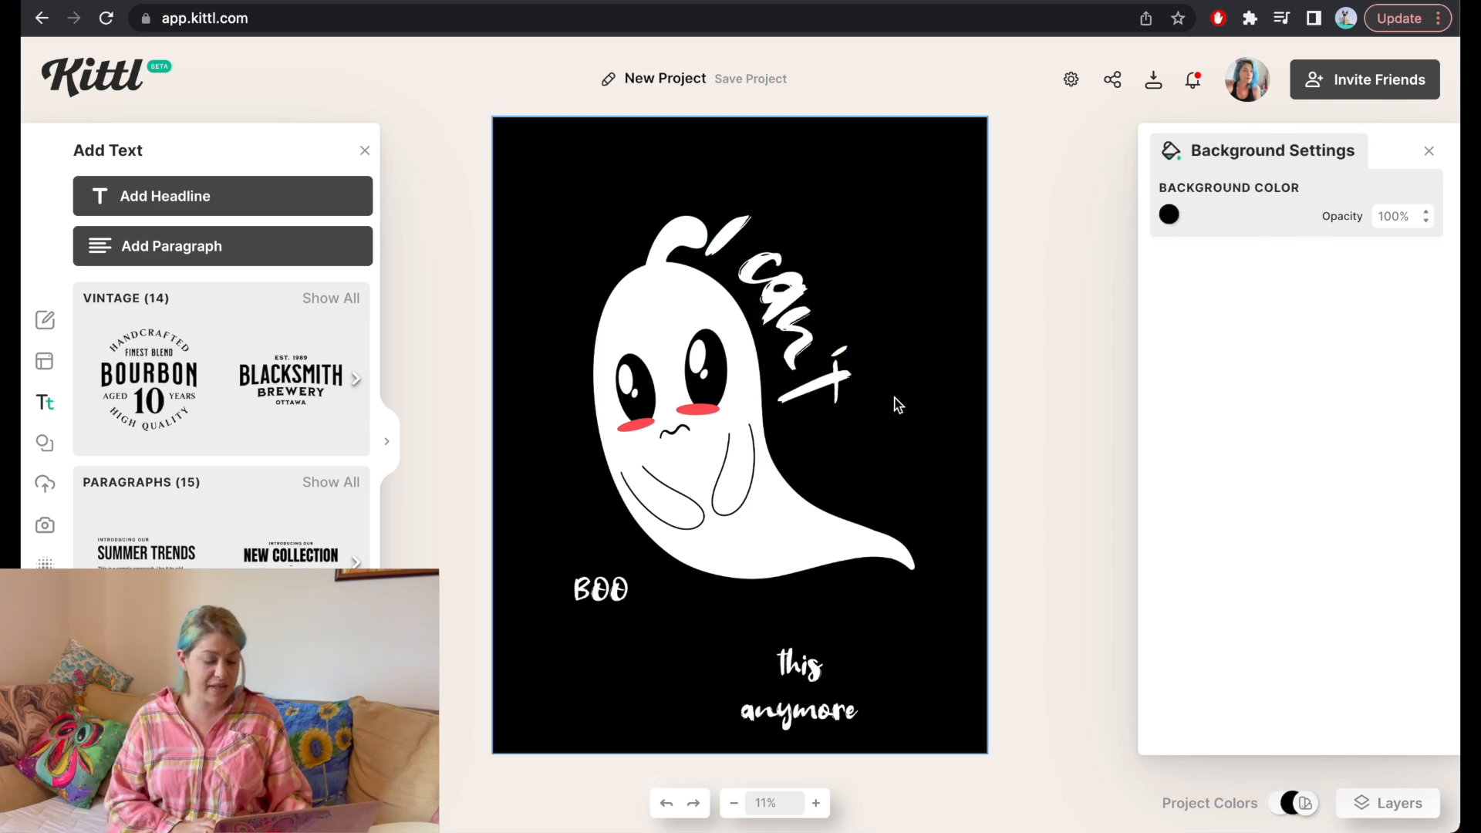
Refine the "I can't" distortion by pulling its ends and outer curve closer to the ghost's outline
{"action": "left_click", "coordinate": [849, 379]}
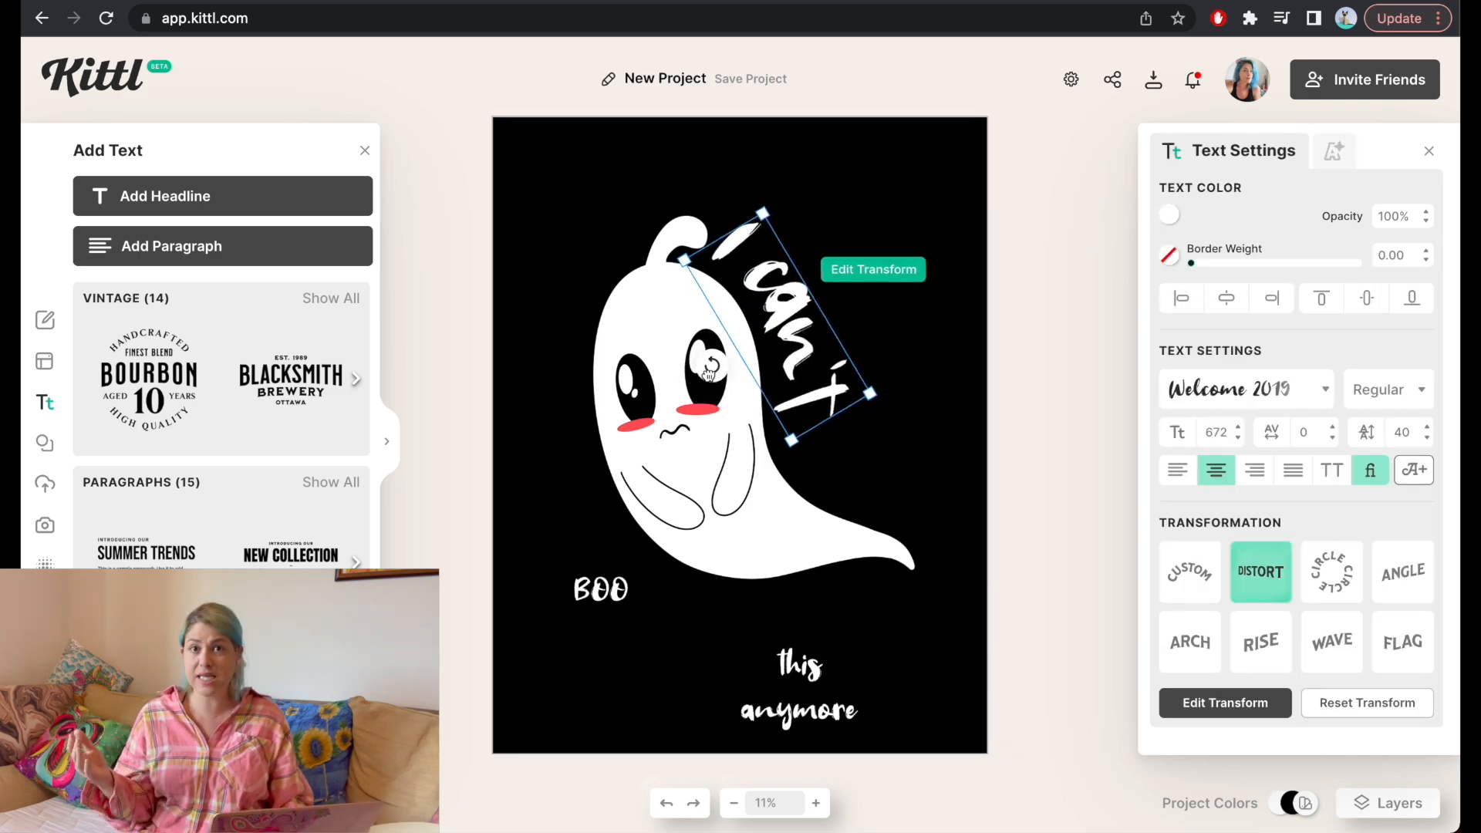
{"action": "left_click_drag", "start_coordinate": [768, 434], "coordinate": [769, 413]}
{"action": "left_click_drag", "start_coordinate": [704, 261], "coordinate": [718, 274]}
{"action": "left_click_drag", "start_coordinate": [841, 268], "coordinate": [815, 290]}
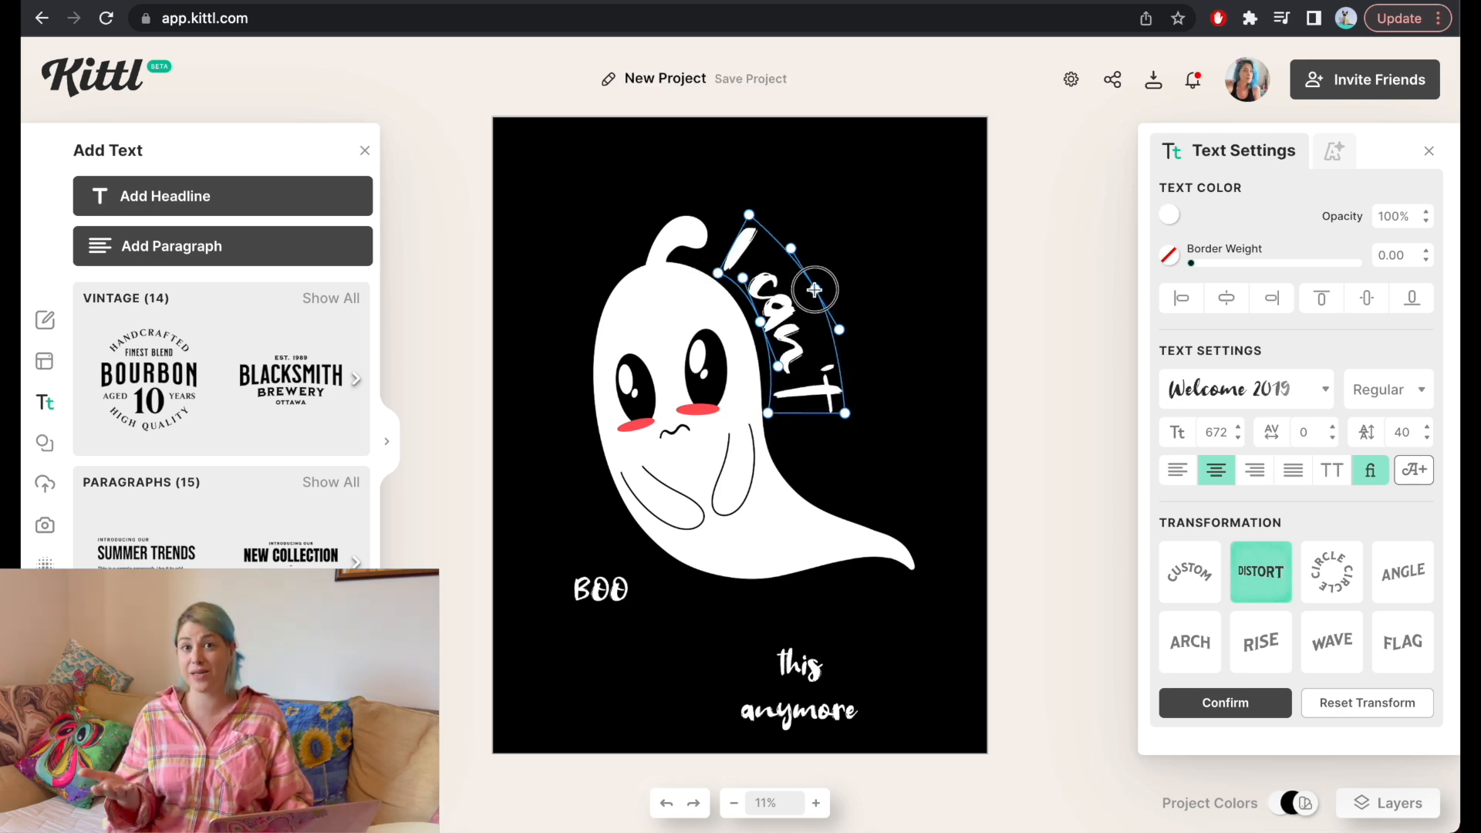
{"action": "left_click", "coordinate": [888, 446]}
Move "BOO" above the ghost's tail and shrink the "I can't" text to about size 526
{"action": "left_click_drag", "start_coordinate": [606, 585], "coordinate": [846, 457]}
{"action": "left_click", "coordinate": [817, 389]}
{"action": "left_click_drag", "start_coordinate": [858, 403], "coordinate": [785, 357]}
Readjust the distortion of the smaller "I can't" text so its inner edge follows the ghost's head
{"action": "left_click", "coordinate": [829, 268]}
{"action": "left_click_drag", "start_coordinate": [717, 268], "coordinate": [699, 267]}
{"action": "left_click_drag", "start_coordinate": [760, 378], "coordinate": [769, 380]}
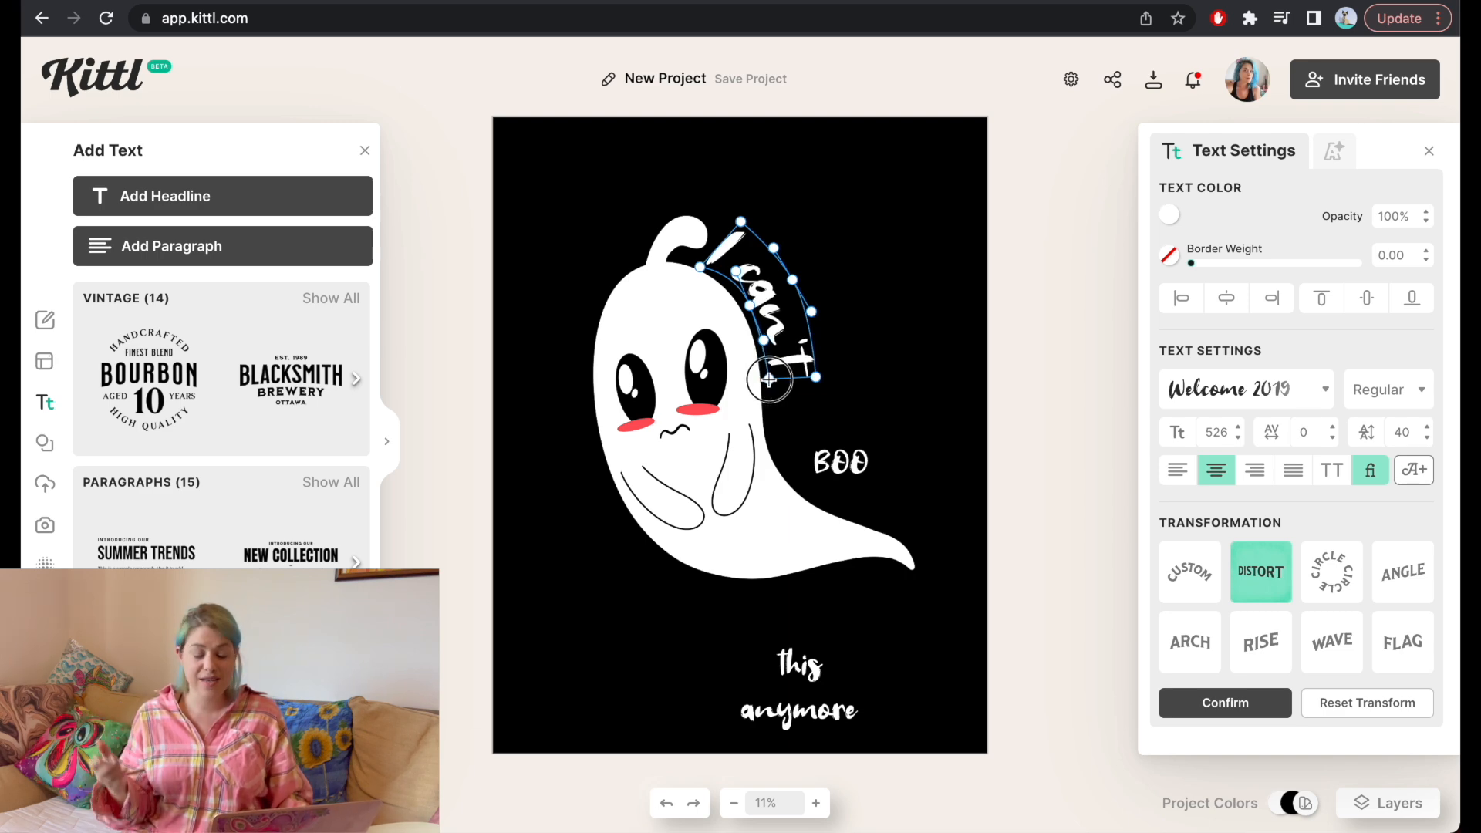
{"action": "left_click_drag", "start_coordinate": [750, 306], "coordinate": [771, 337]}
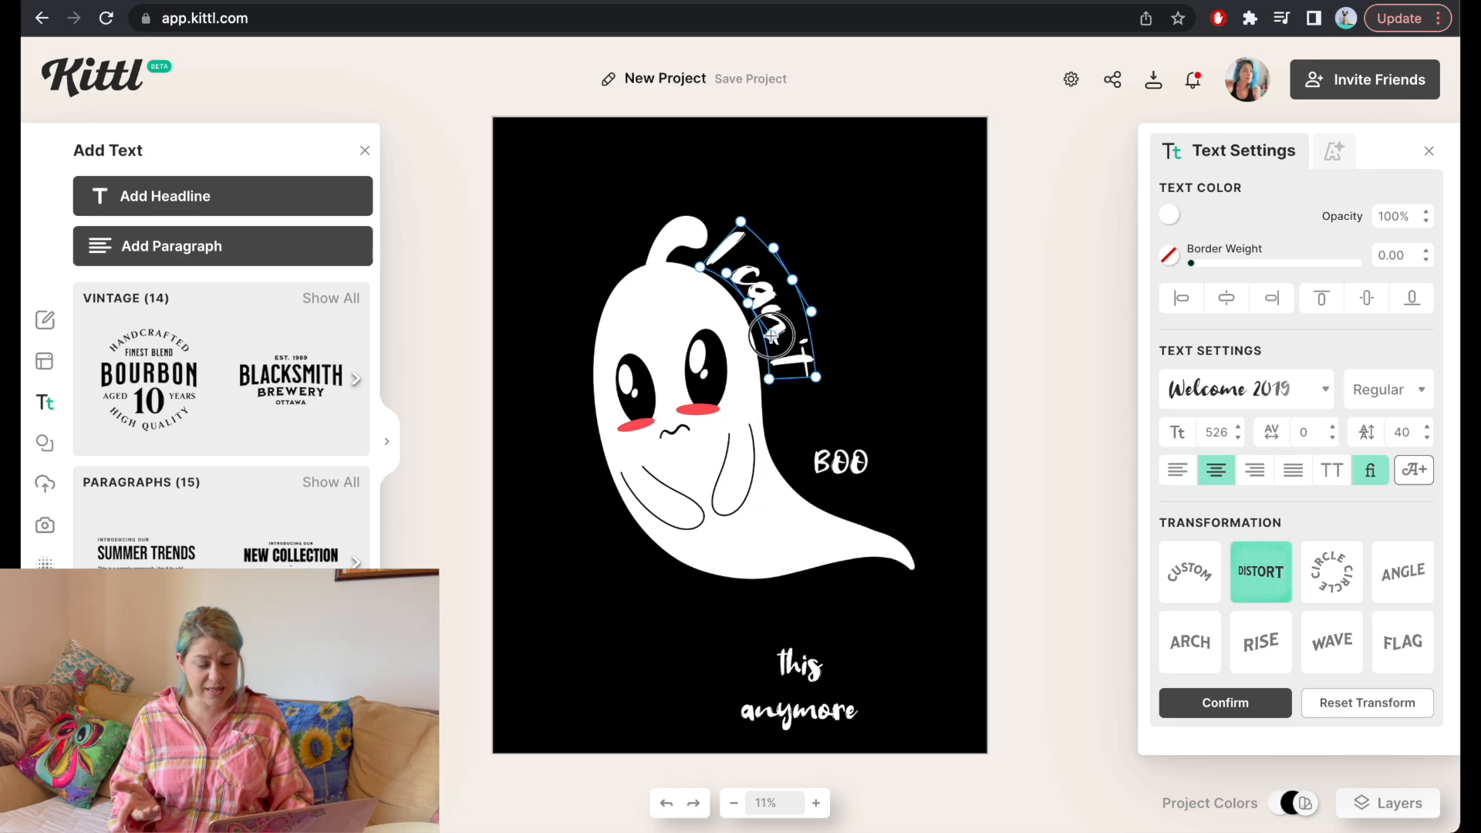
{"action": "left_click_drag", "start_coordinate": [700, 269], "coordinate": [704, 264]}
{"action": "left_click", "coordinate": [876, 276]}
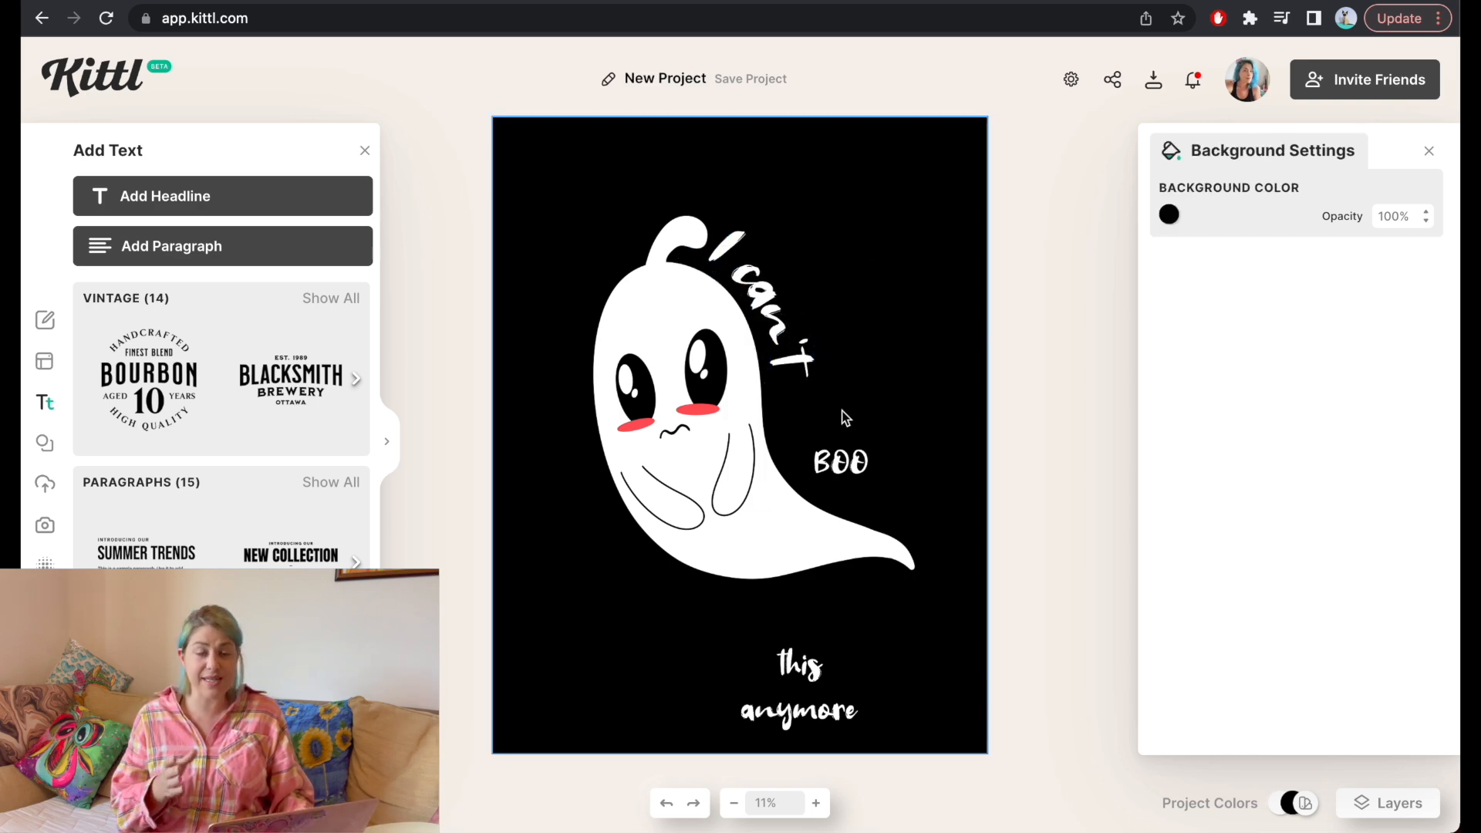
Enlarge the "BOO" text to about size 647 and rotate it clockwise to follow the ghost's tail
{"action": "left_click", "coordinate": [841, 464]}
{"action": "left_click_drag", "start_coordinate": [900, 462], "coordinate": [956, 463]}
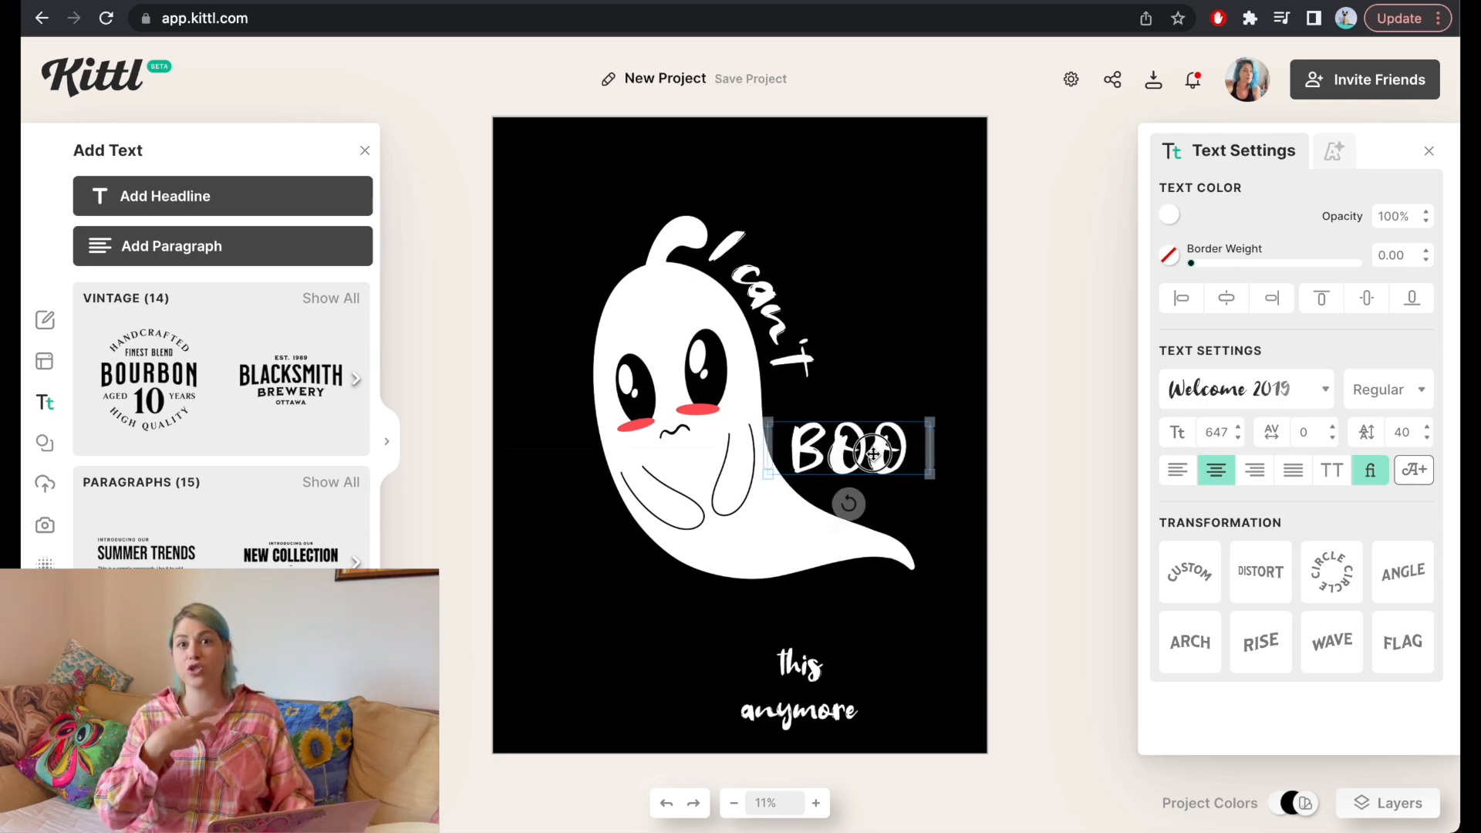
{"action": "left_click_drag", "start_coordinate": [843, 503], "coordinate": [892, 530]}
Apply the Distort transformation to the "BOO" text and curve it along the upper edge of the ghost's tail
{"action": "left_click", "coordinate": [1261, 572]}
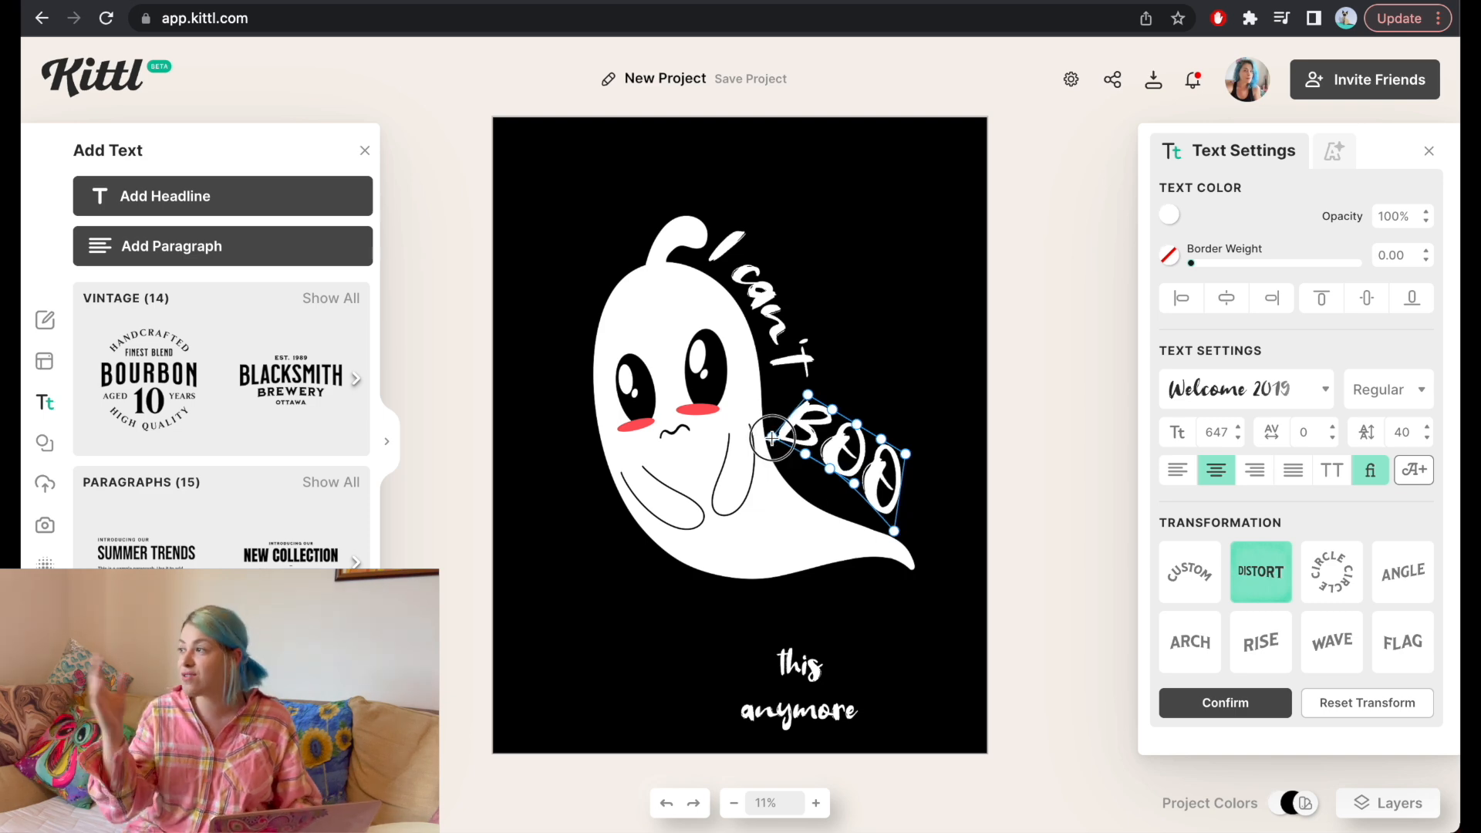
{"action": "left_click_drag", "start_coordinate": [831, 469], "coordinate": [810, 496]}
{"action": "left_click_drag", "start_coordinate": [808, 394], "coordinate": [829, 399]}
{"action": "left_click_drag", "start_coordinate": [907, 455], "coordinate": [855, 437]}
{"action": "left_click", "coordinate": [907, 388]}
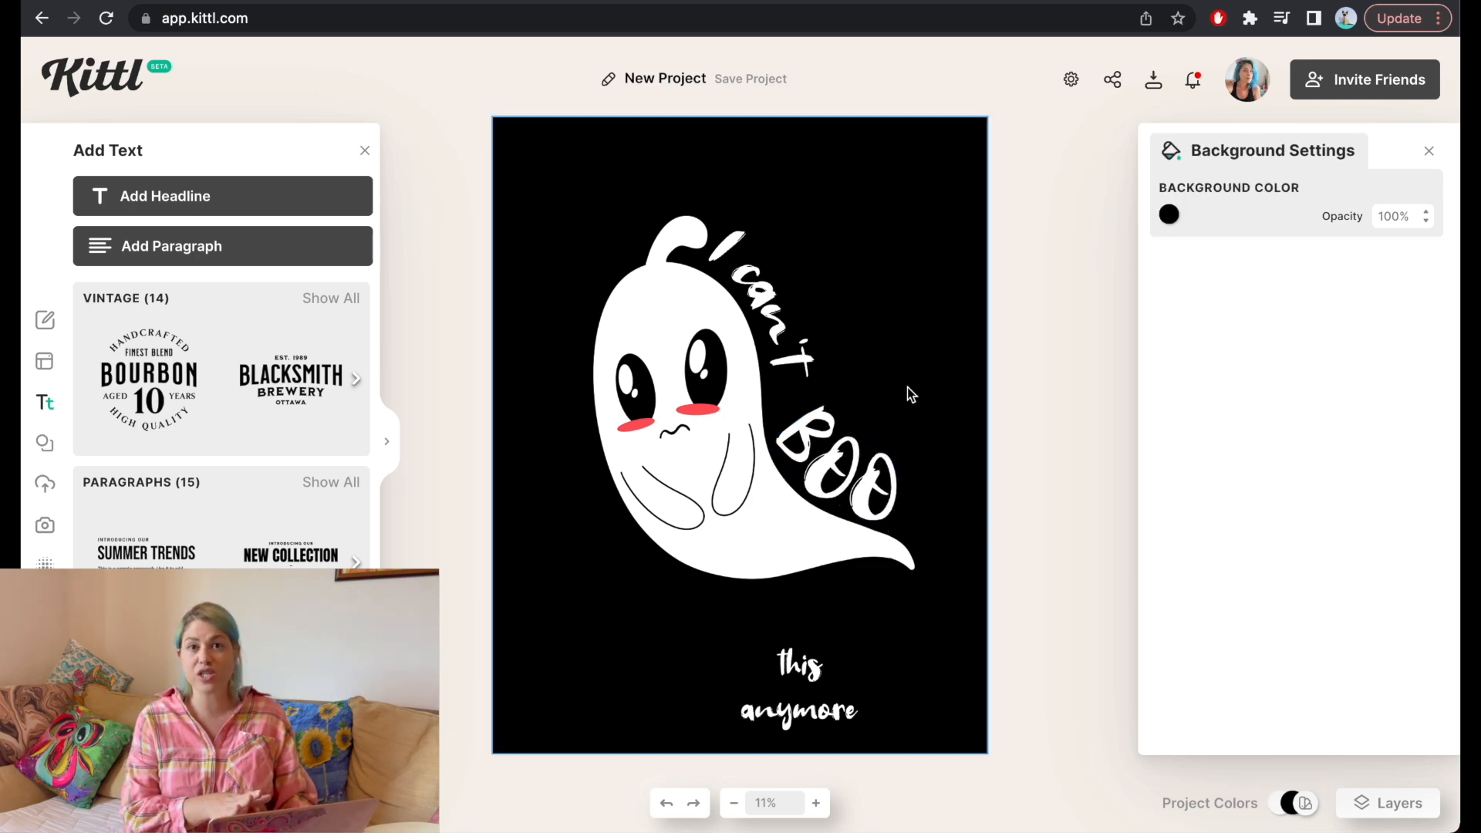
Put "this anymore" on one line at about size 384 and place it tilted clockwise beneath the ghost
{"action": "left_click", "coordinate": [810, 698]}
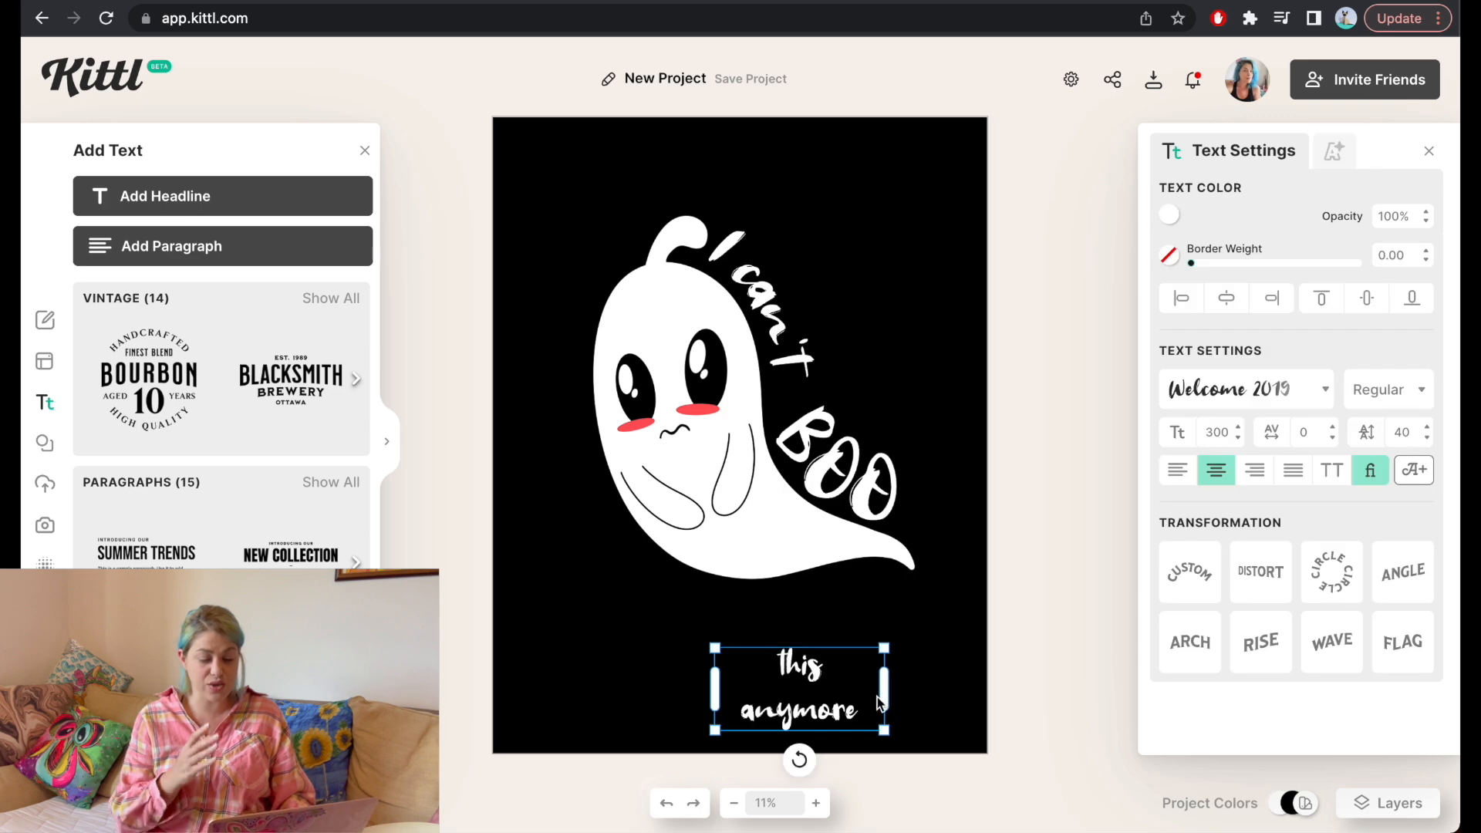
{"action": "left_click_drag", "start_coordinate": [913, 698], "coordinate": [947, 698]}
{"action": "left_click_drag", "start_coordinate": [861, 668], "coordinate": [689, 645]}
{"action": "left_click_drag", "start_coordinate": [812, 660], "coordinate": [858, 691]}
{"action": "left_click_drag", "start_coordinate": [771, 626], "coordinate": [739, 602]}
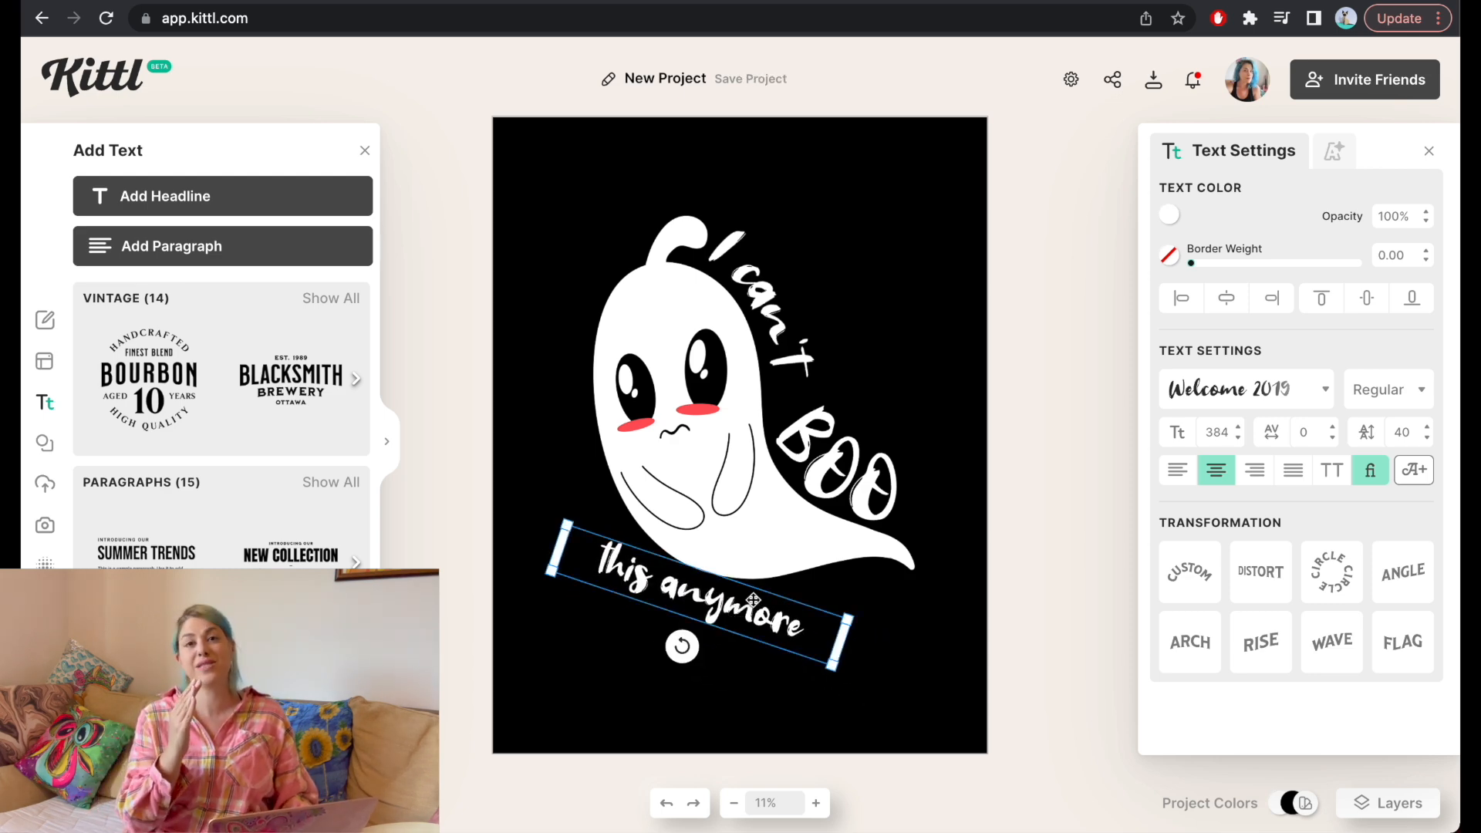
Apply the Distort transformation to "this anymore" and bend it along the ghost's lower edge
{"action": "left_click", "coordinate": [1260, 571]}
{"action": "left_click_drag", "start_coordinate": [813, 607], "coordinate": [816, 574]}
{"action": "left_click_drag", "start_coordinate": [604, 538], "coordinate": [617, 510]}
{"action": "left_click_drag", "start_coordinate": [705, 575], "coordinate": [678, 641]}
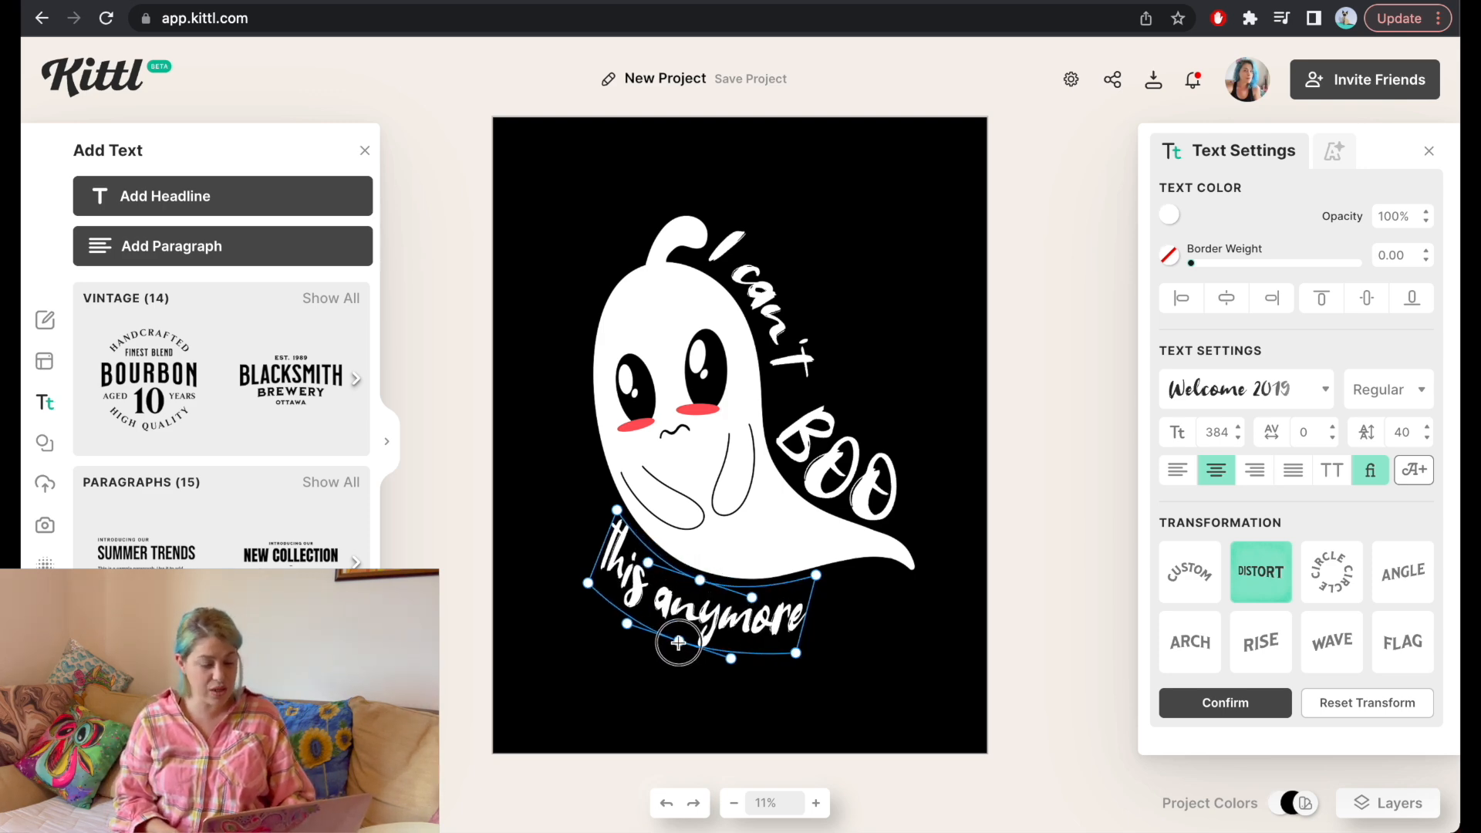
{"action": "left_click_drag", "start_coordinate": [585, 586], "coordinate": [563, 543]}
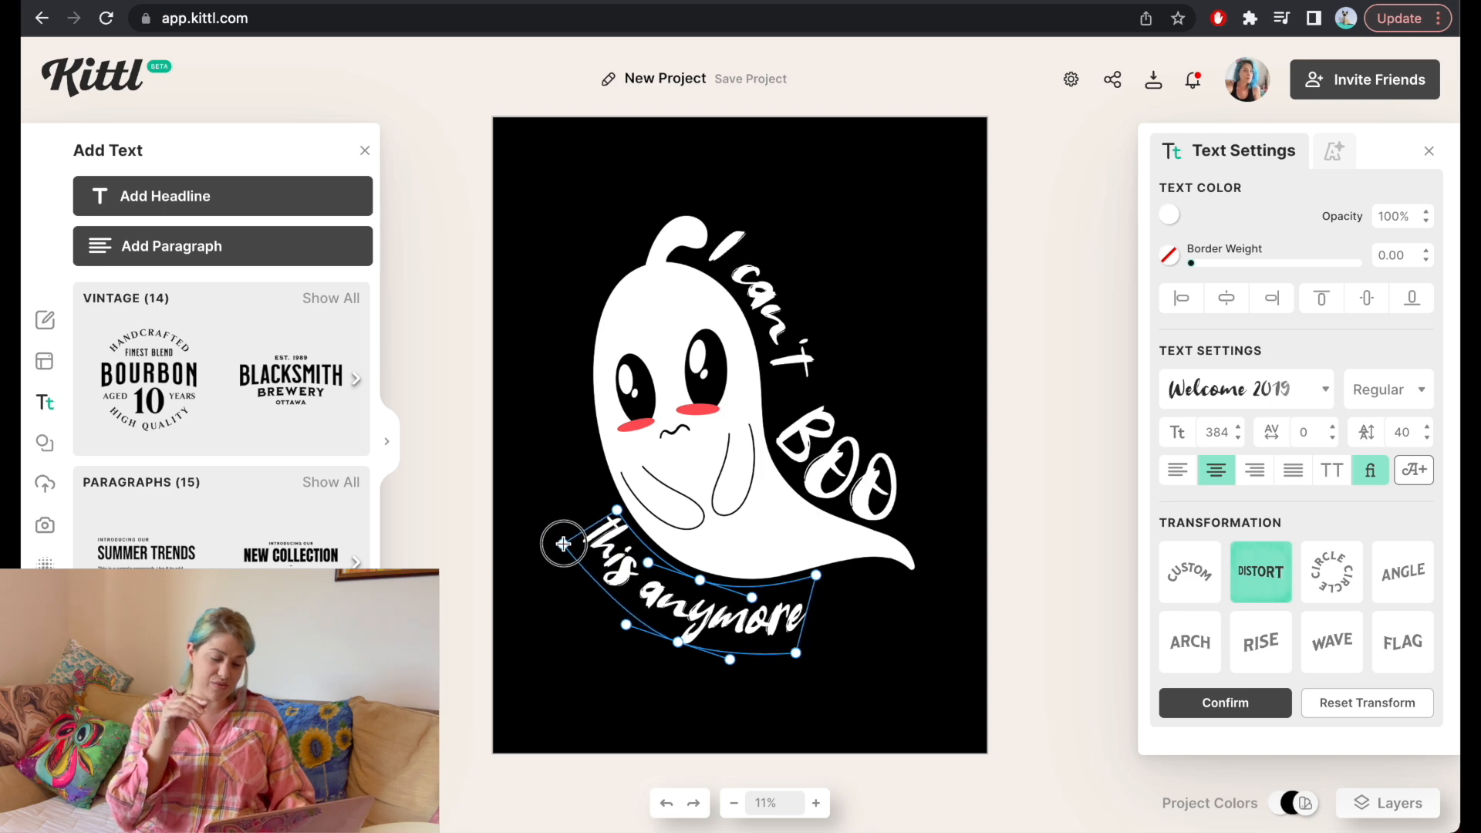
{"action": "left_click_drag", "start_coordinate": [799, 657], "coordinate": [827, 639]}
{"action": "left_click", "coordinate": [877, 623]}
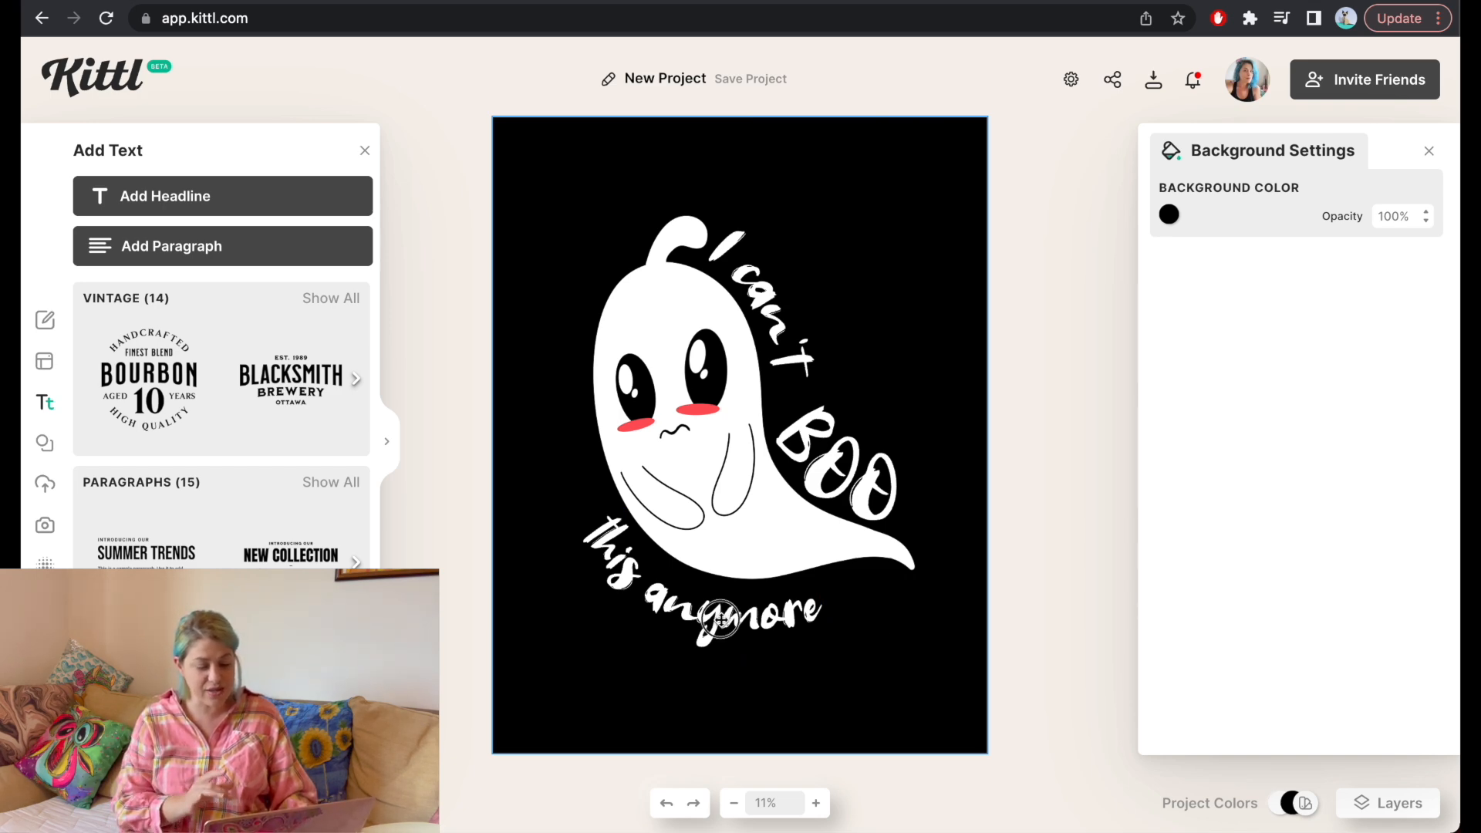
Rewrite the text beneath the ghost in capitals as "THIS ANYMORE"
{"action": "left_click", "coordinate": [733, 621]}
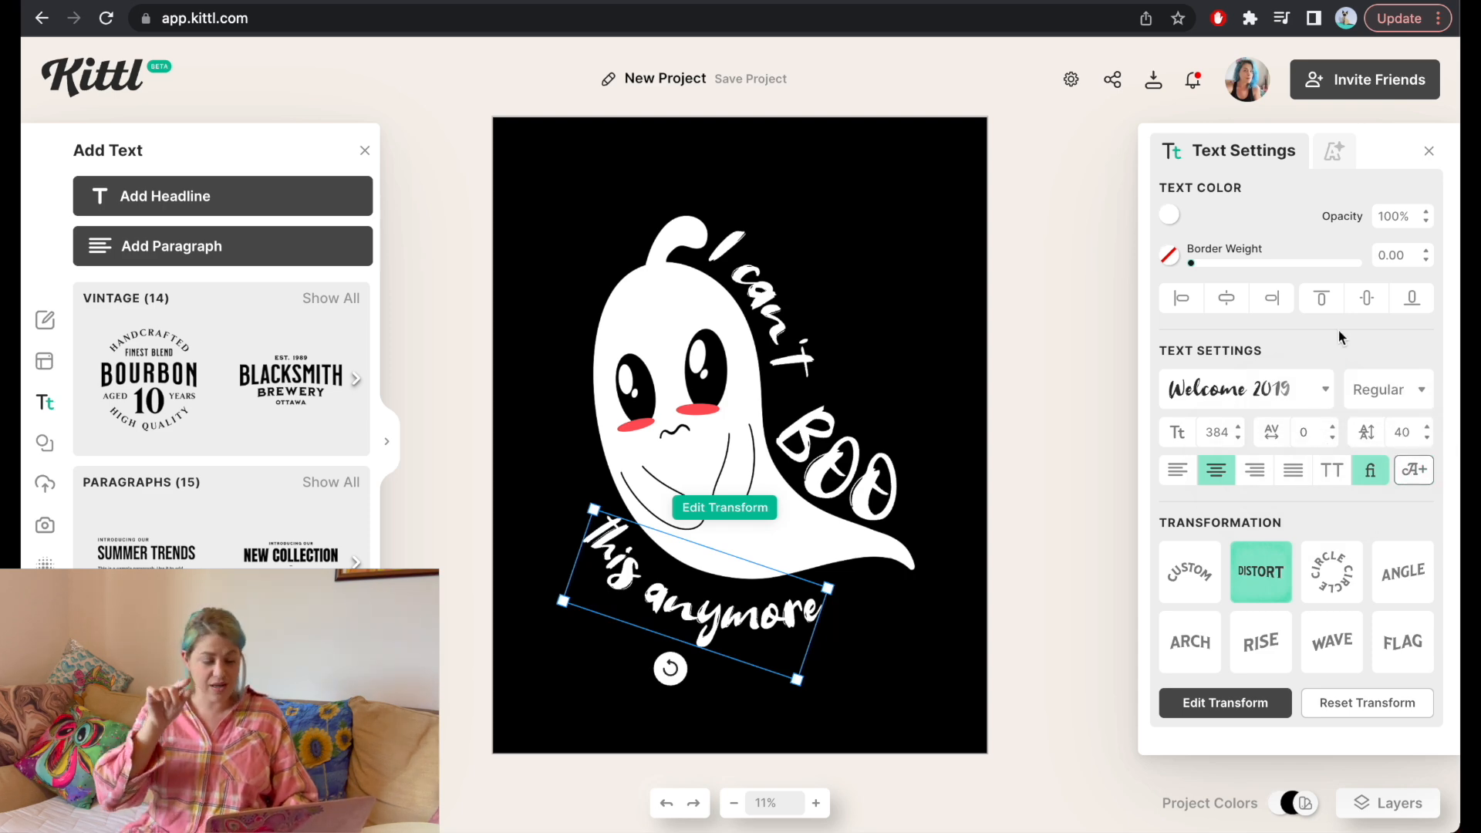
{"action": "double_click", "coordinate": [671, 602]}
{"action": "key", "text": "ctrl+a"}
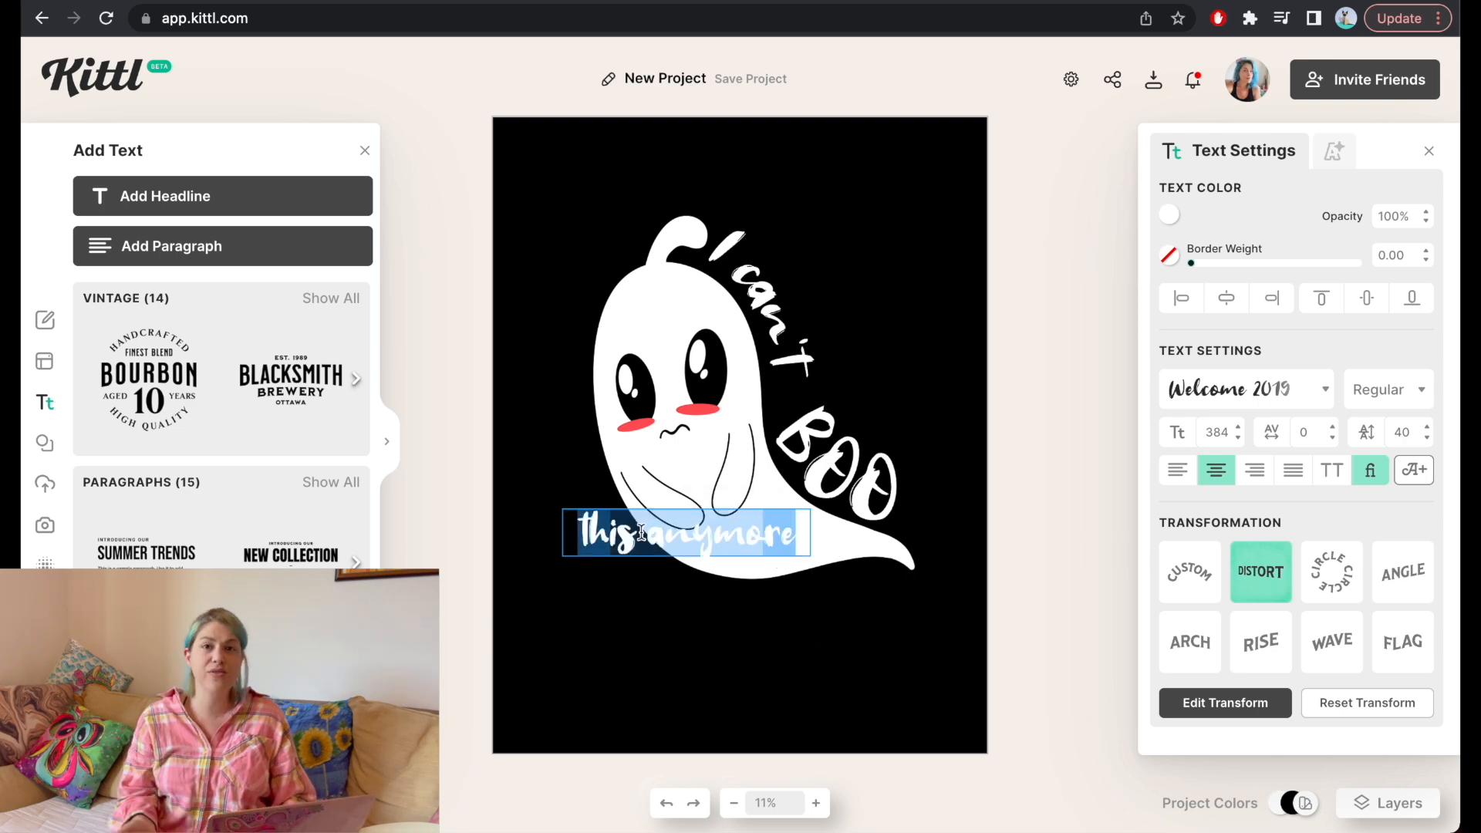
{"action": "key", "text": "BackSpace"}
{"action": "type", "text": "THIS"}
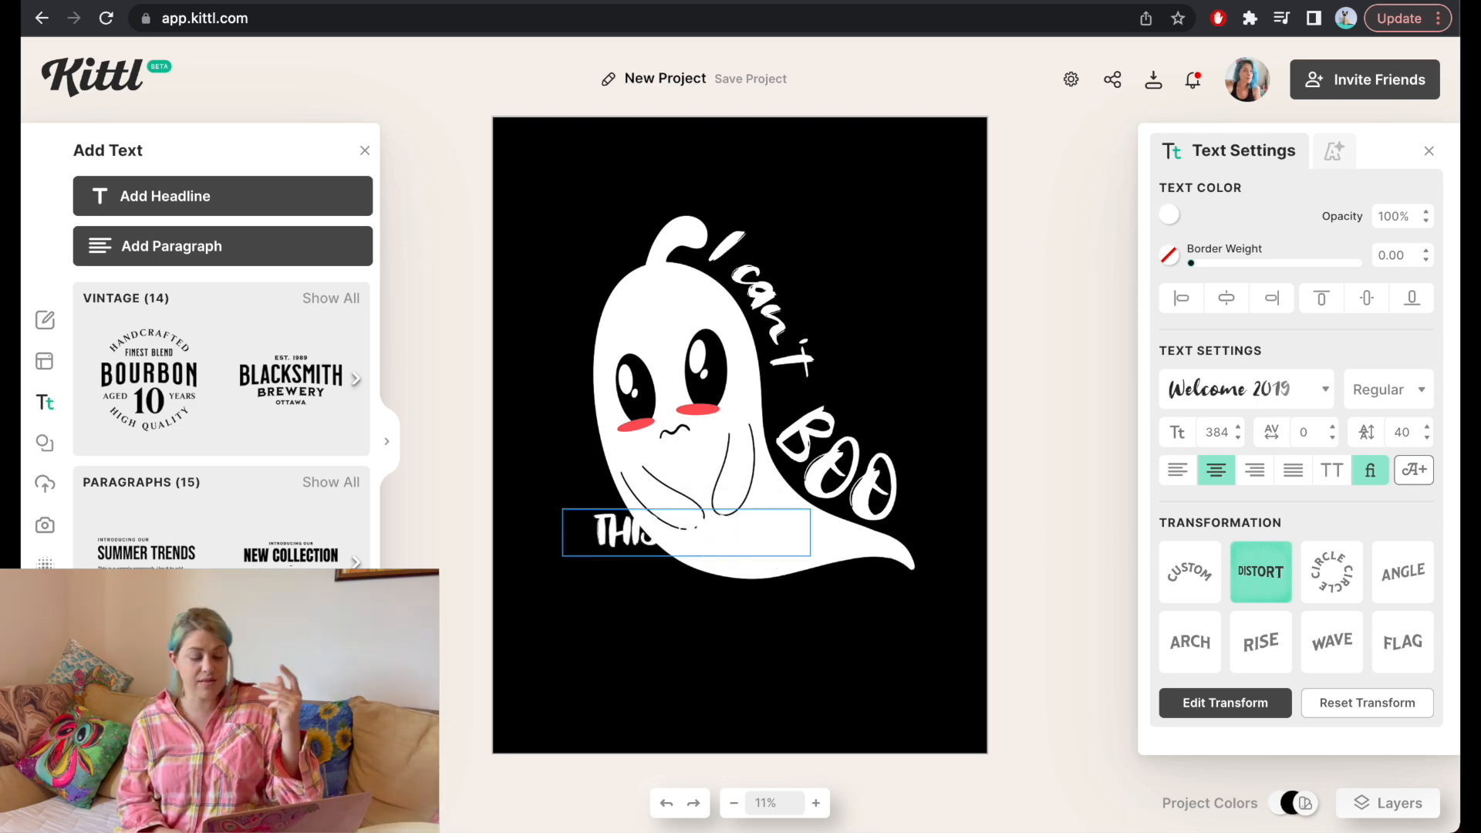
{"action": "key", "text": "Return"}
{"action": "type", "text": "ANYMORE"}
{"action": "key", "text": "Escape"}
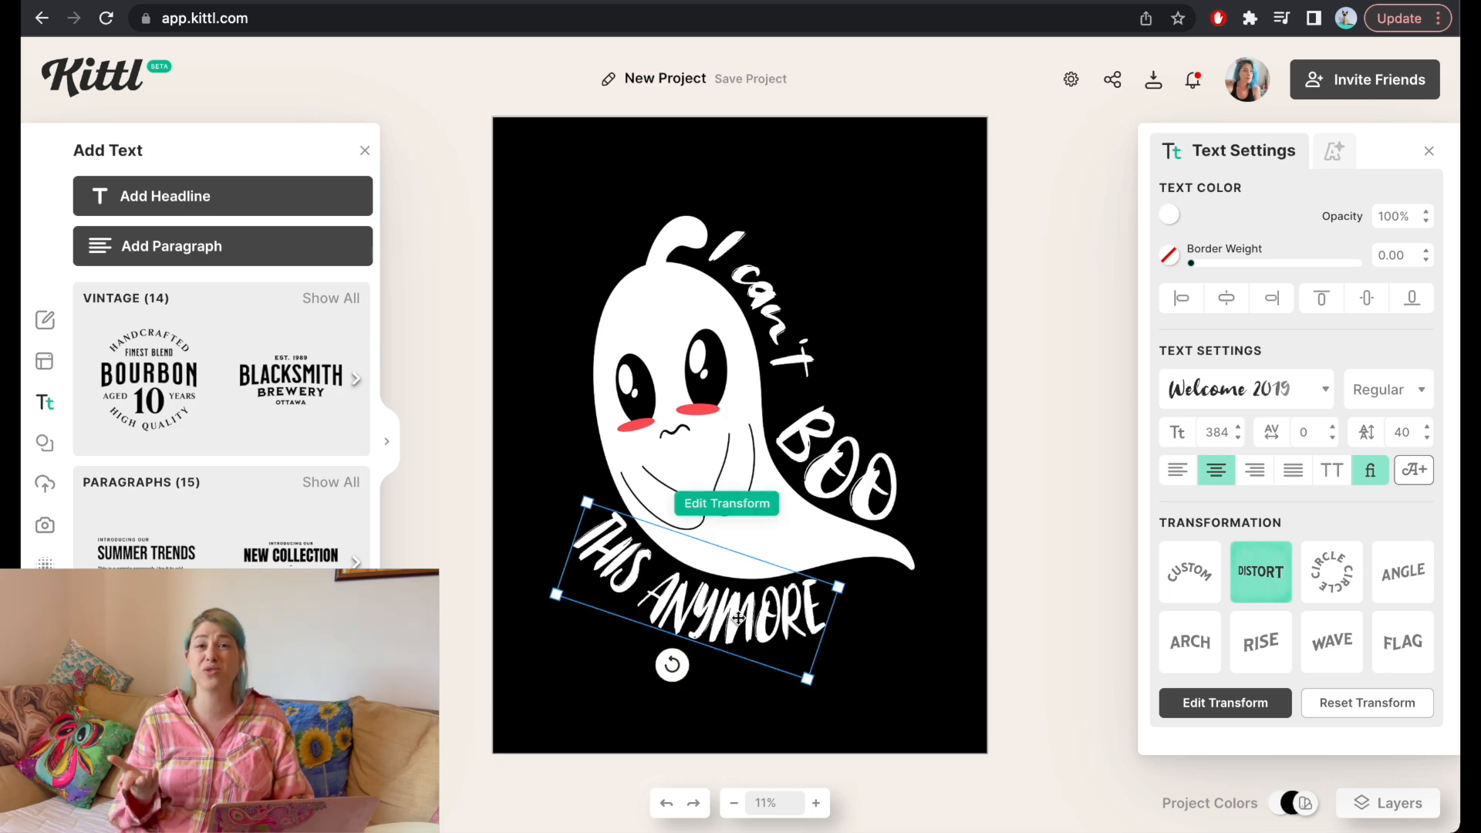
Refine the "THIS ANYMORE" distortion by extending both ends outward and deepening its lower curve
{"action": "left_click", "coordinate": [735, 517]}
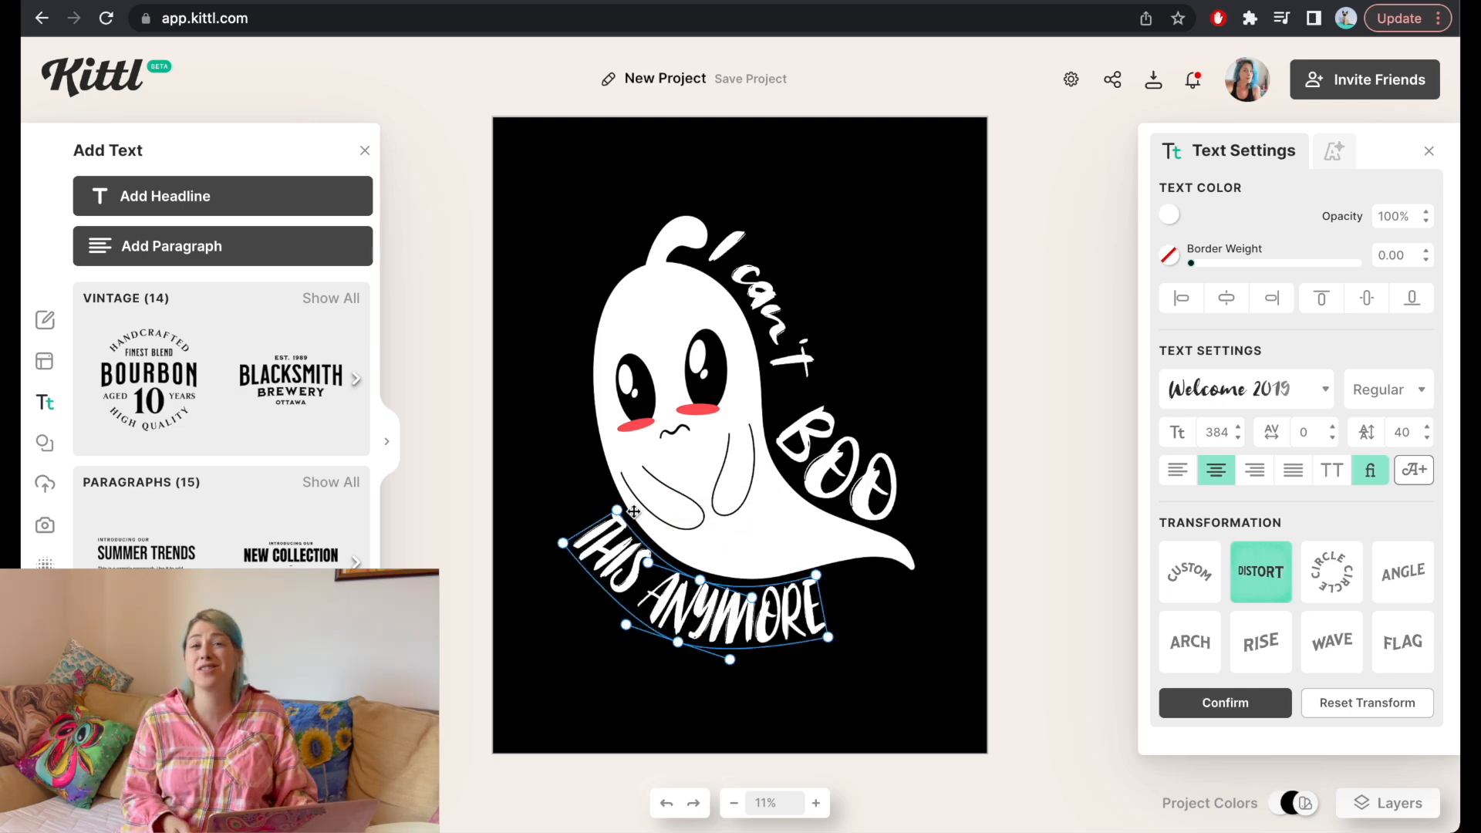
{"action": "left_click_drag", "start_coordinate": [617, 510], "coordinate": [614, 495]}
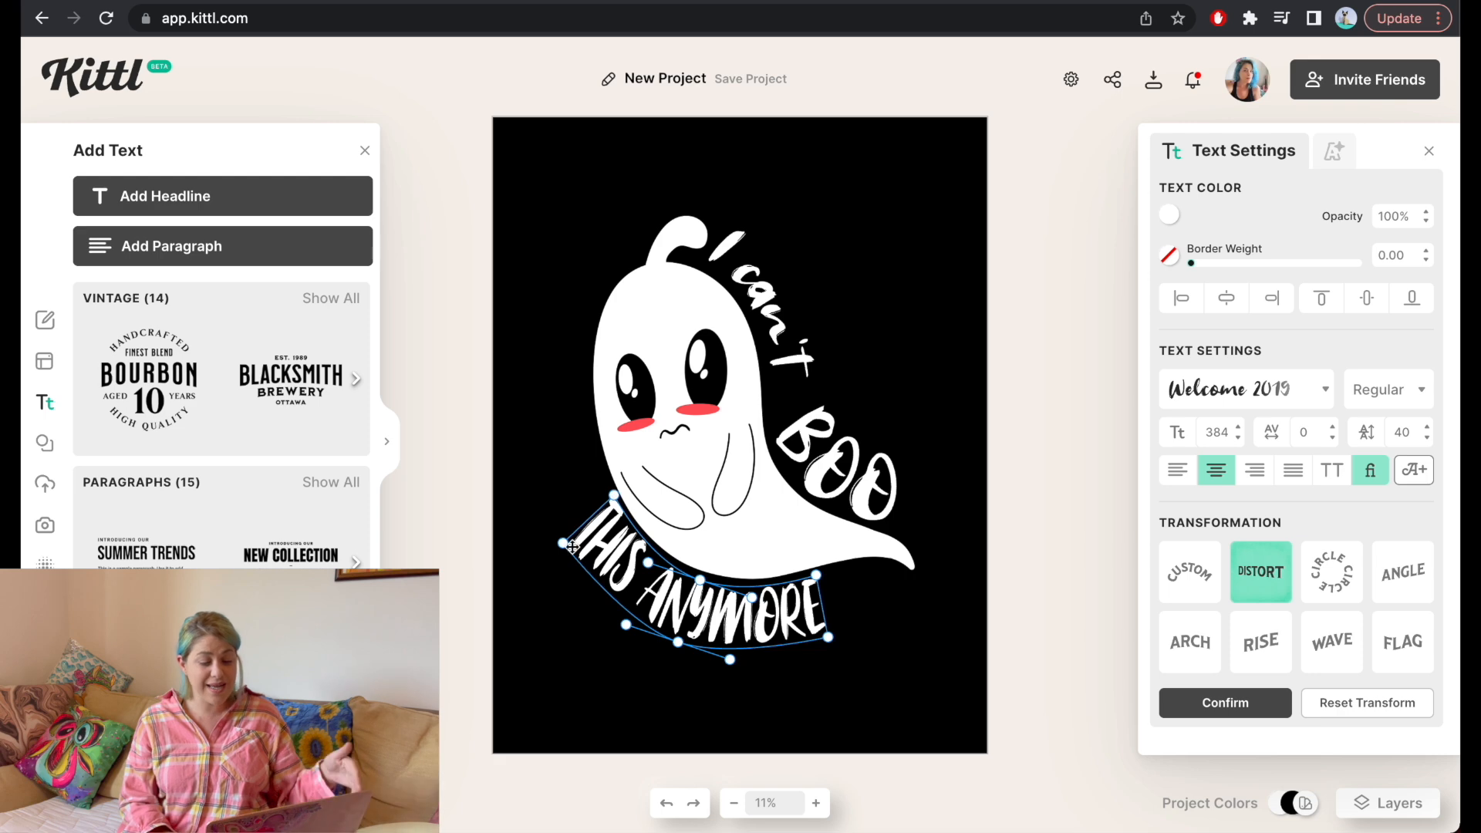
{"action": "left_click_drag", "start_coordinate": [562, 545], "coordinate": [554, 529]}
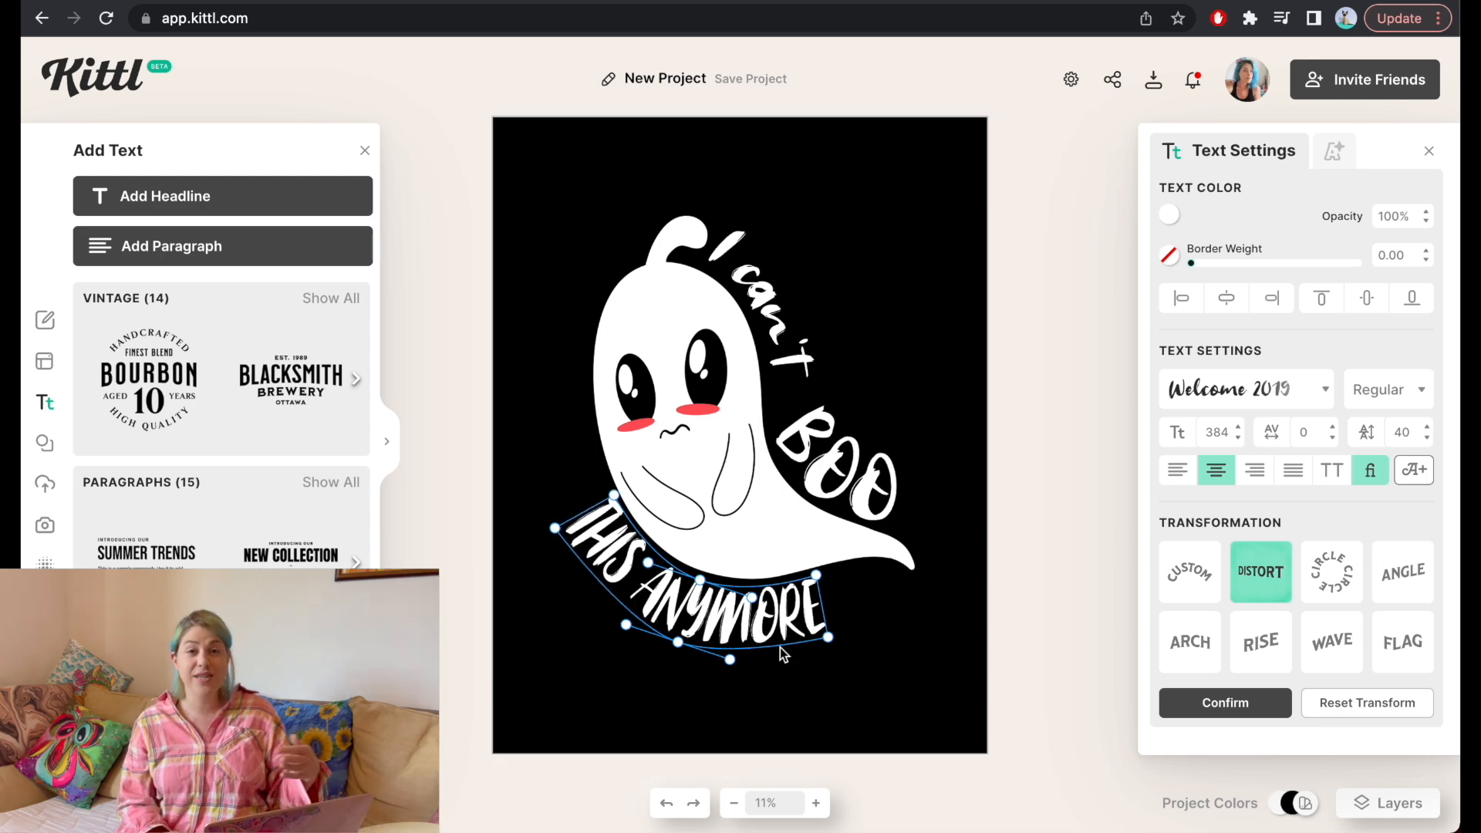
{"action": "left_click_drag", "start_coordinate": [830, 638], "coordinate": [855, 635]}
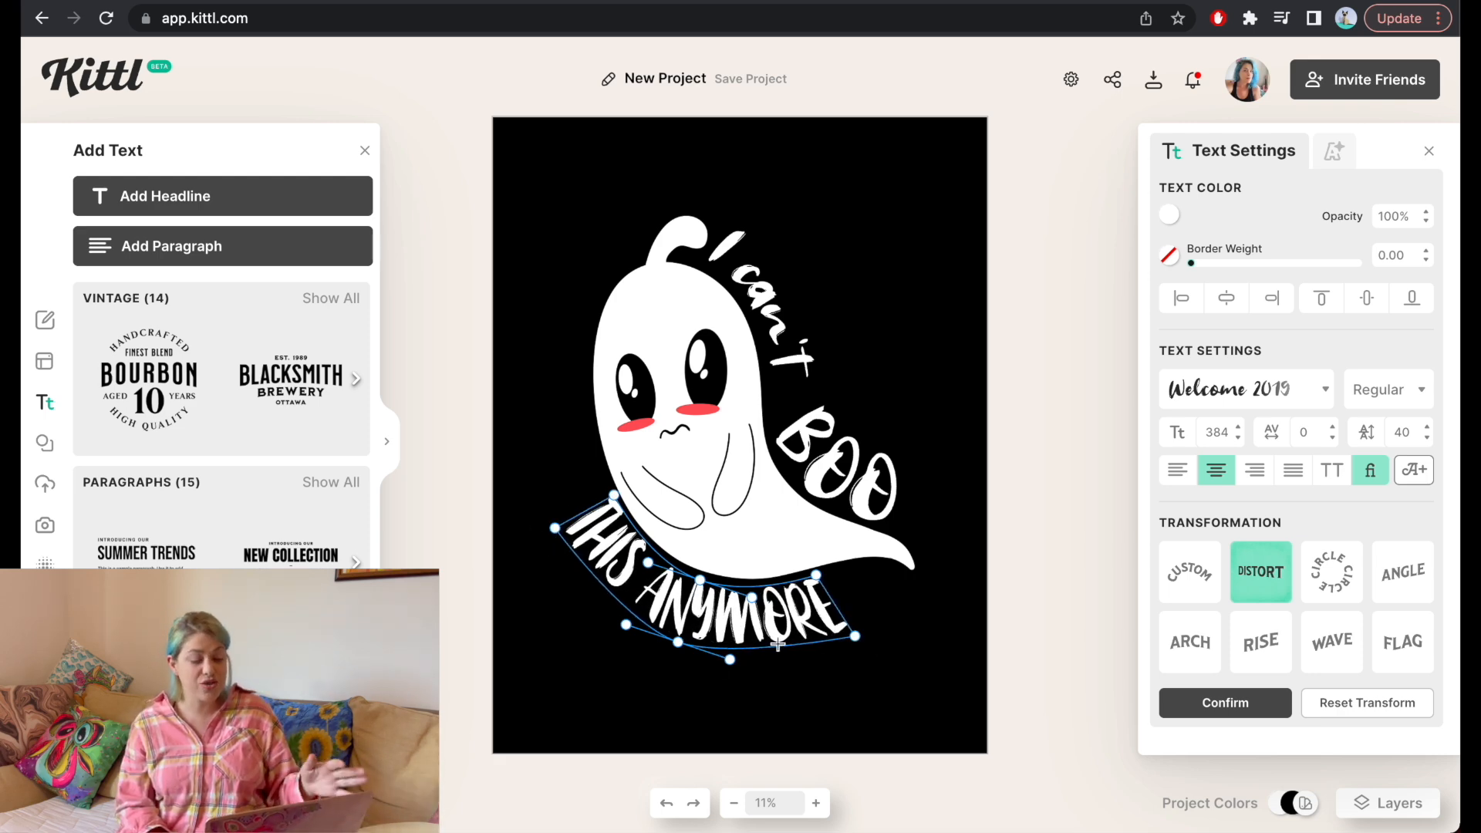
{"action": "left_click_drag", "start_coordinate": [674, 641], "coordinate": [665, 650]}
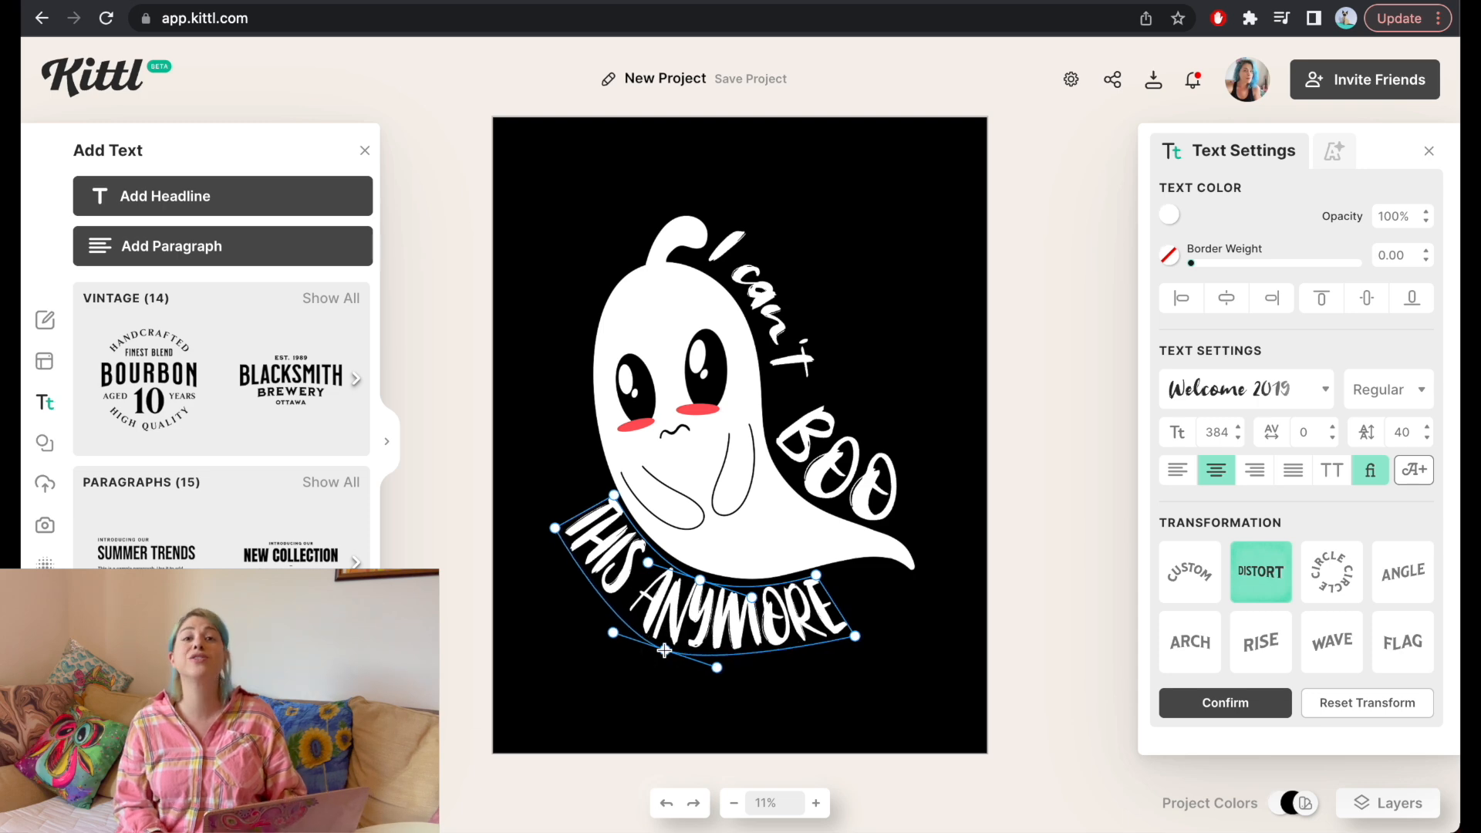
{"action": "left_click", "coordinate": [946, 595]}
Rewrite the text beside the ghost's head in capitals as "I CAN'T"
{"action": "left_click", "coordinate": [768, 335]}
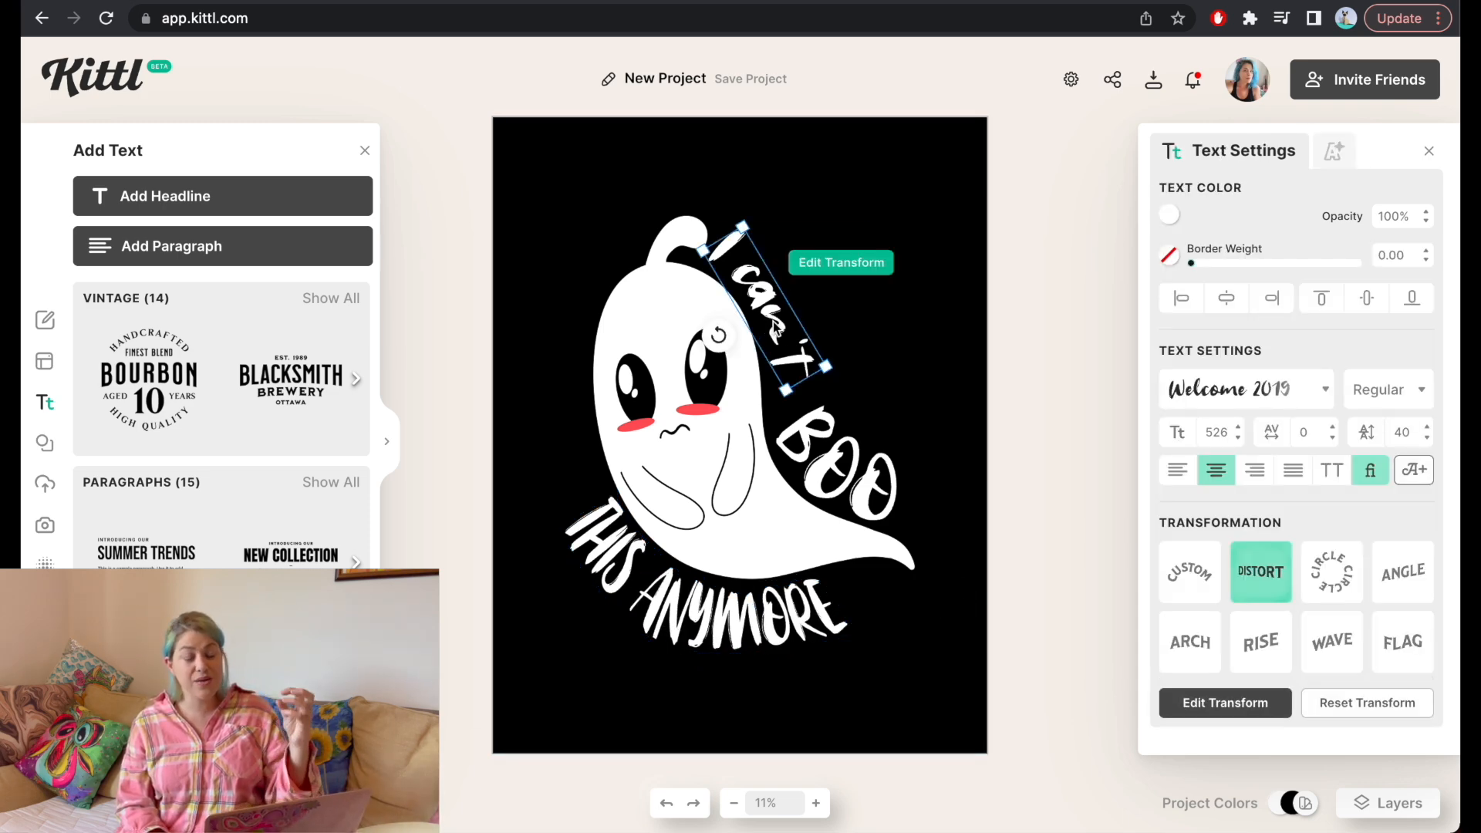
{"action": "double_click", "coordinate": [769, 312]}
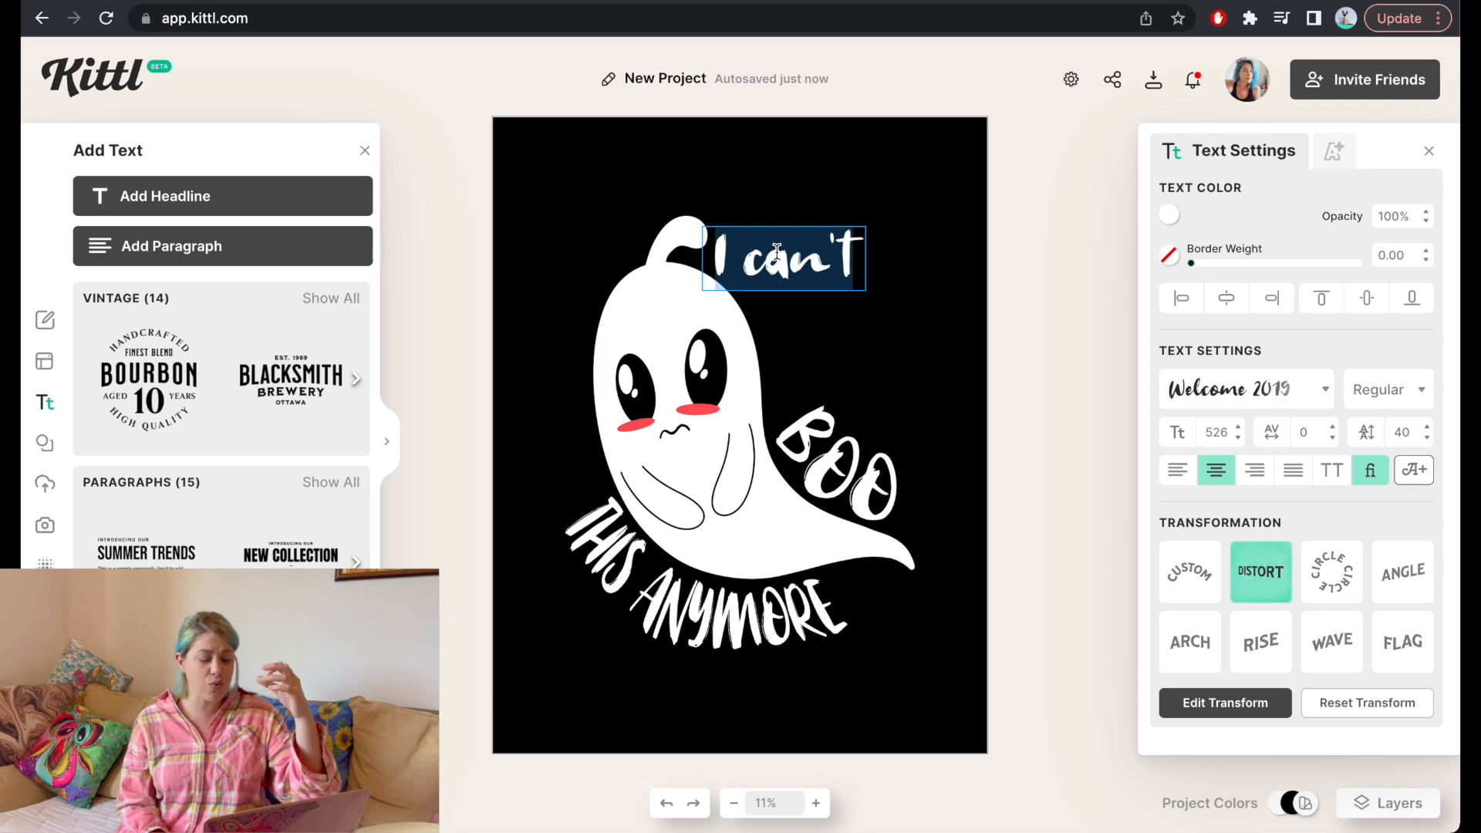
{"action": "type", "text": "I CAN'T"}
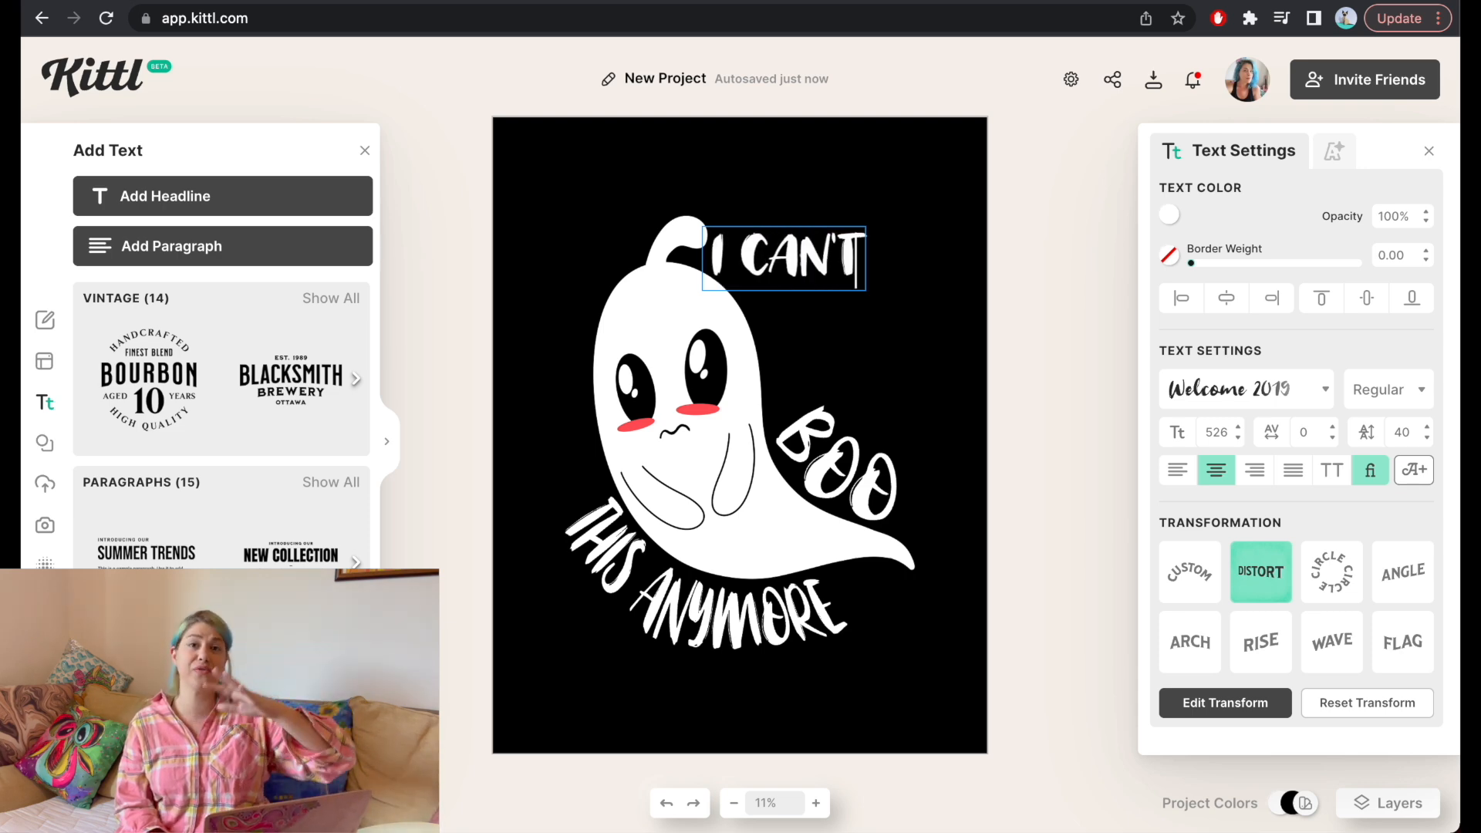
{"action": "key", "text": "Escape"}
Reshape the "I CAN'T" distortion by shifting its control points so the text follows the curve of the ghost's head and side
{"action": "left_click", "coordinate": [878, 266]}
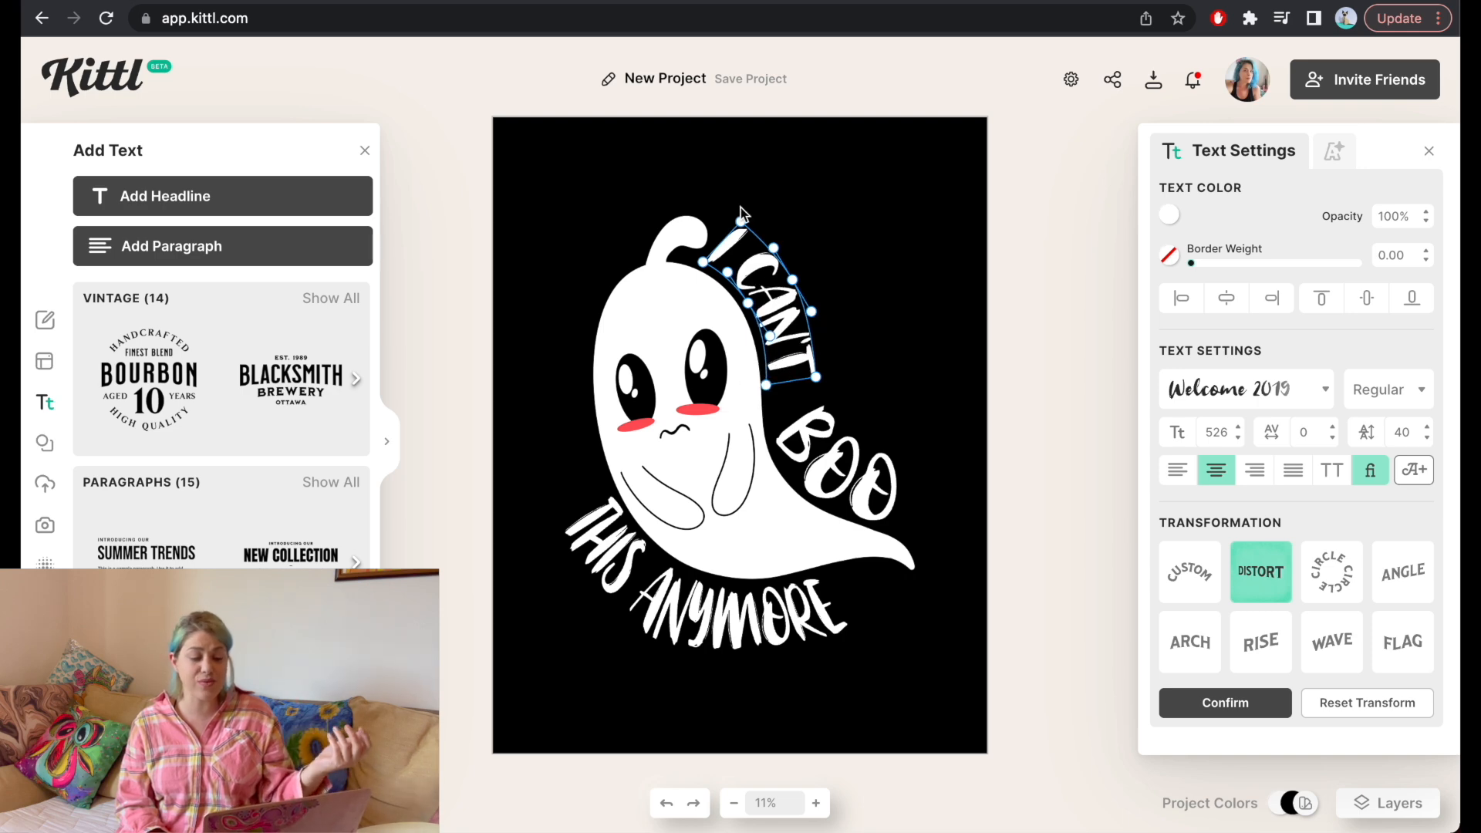
{"action": "left_click_drag", "start_coordinate": [739, 223], "coordinate": [730, 214]}
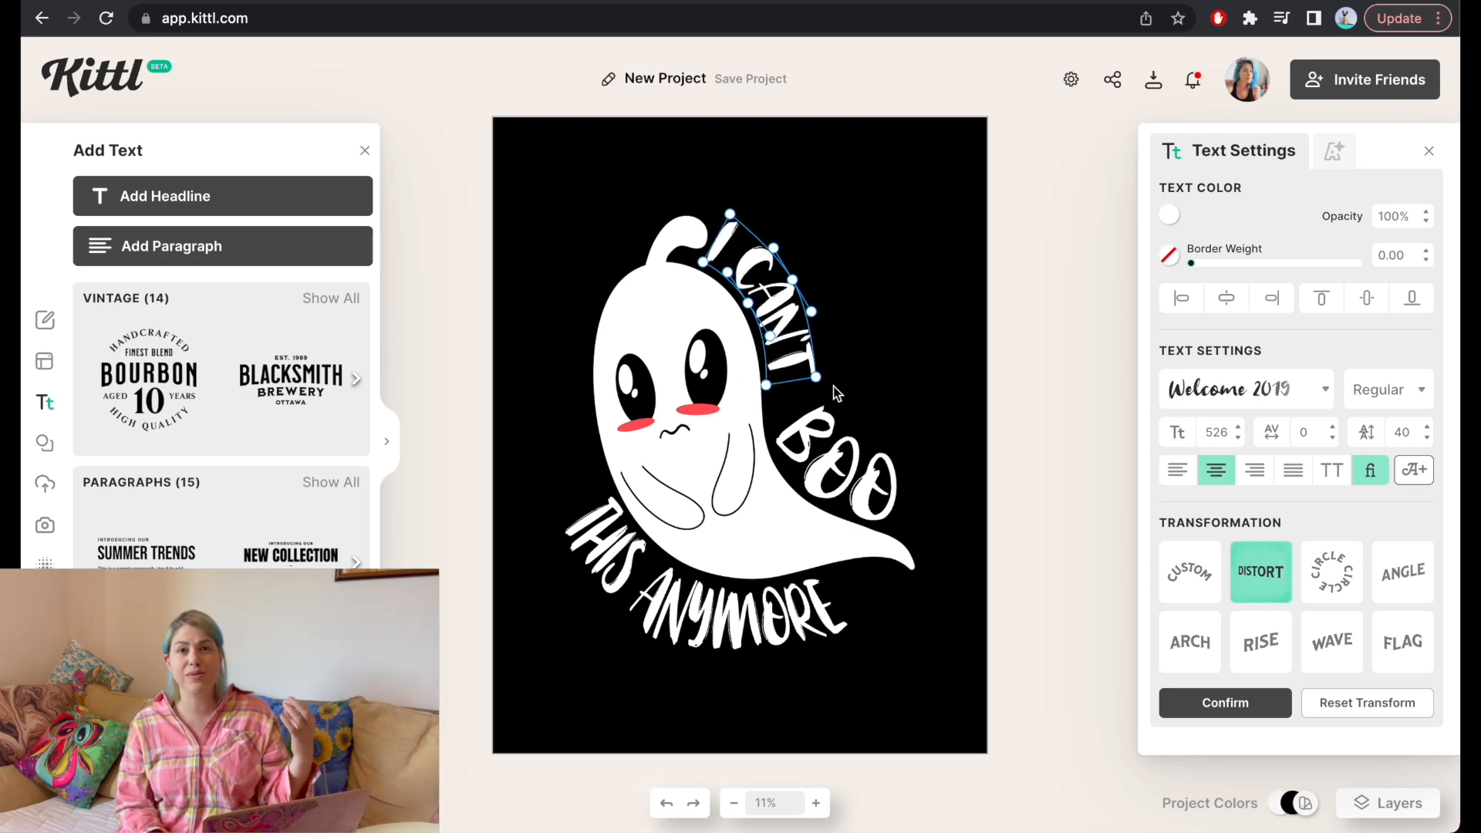
{"action": "left_click_drag", "start_coordinate": [784, 311], "coordinate": [788, 323]}
{"action": "left_click_drag", "start_coordinate": [709, 275], "coordinate": [711, 267]}
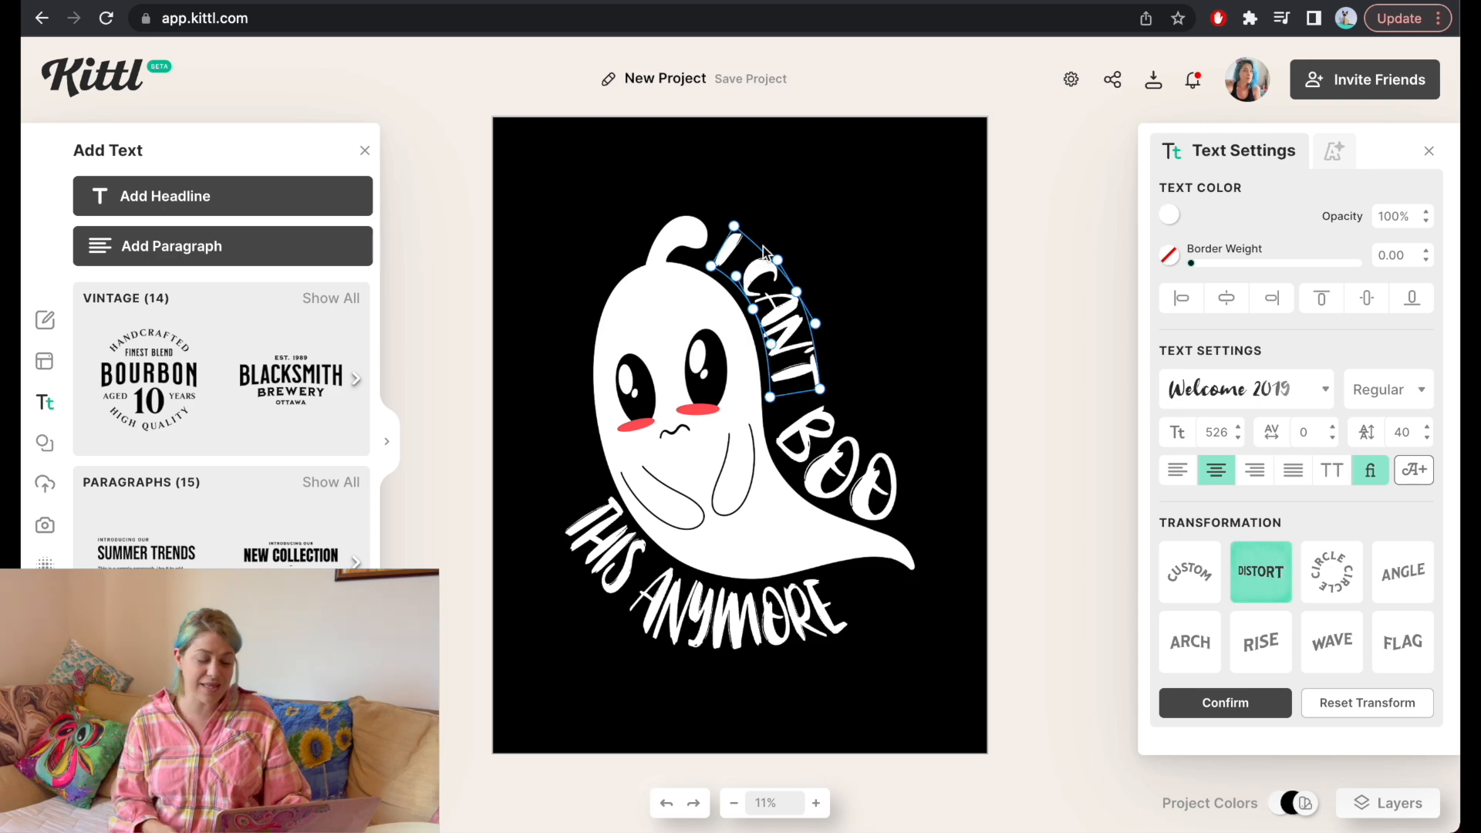
{"action": "left_click_drag", "start_coordinate": [795, 290], "coordinate": [807, 290]}
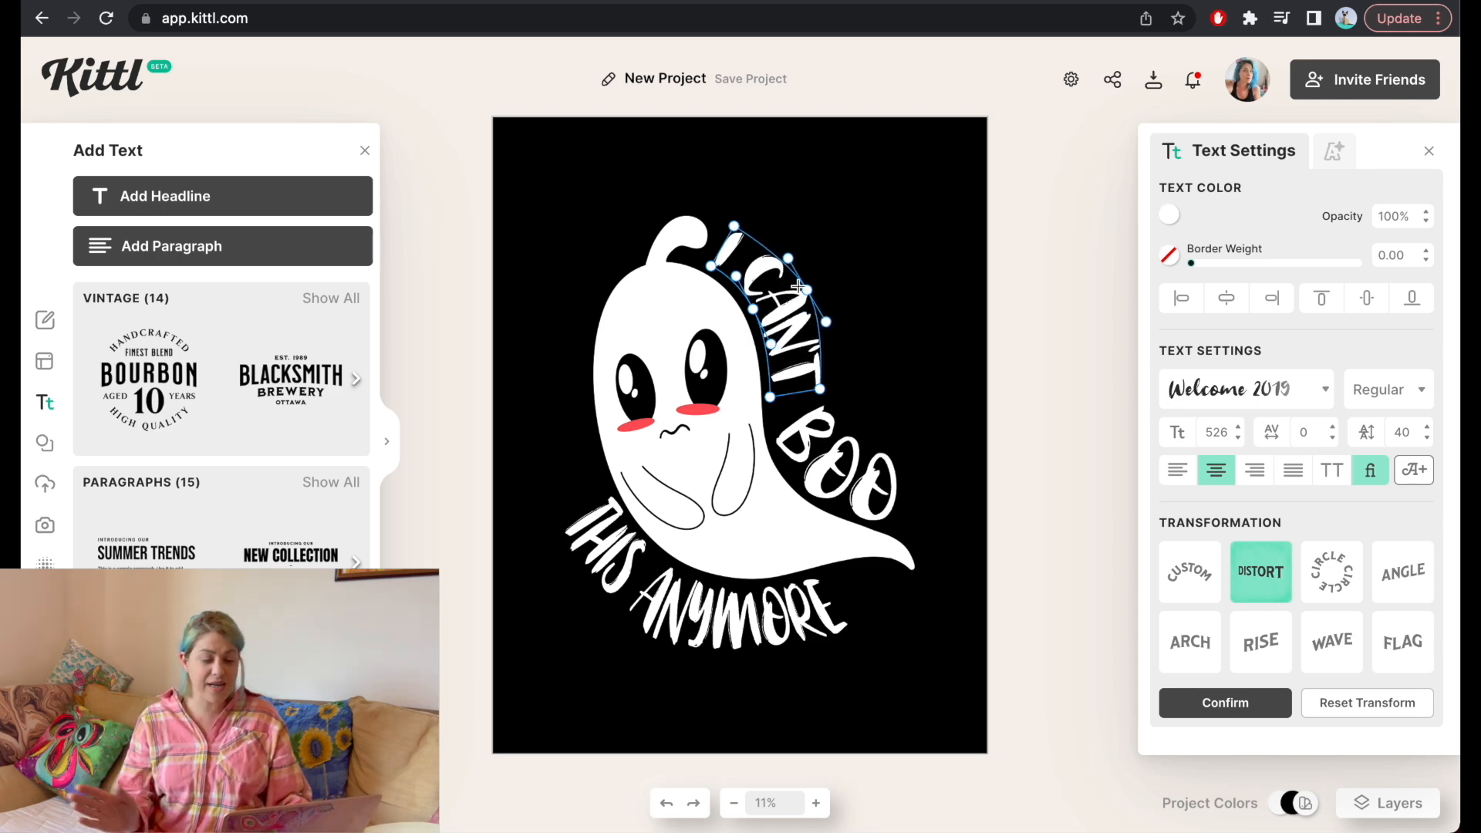
{"action": "left_click_drag", "start_coordinate": [736, 225], "coordinate": [724, 213]}
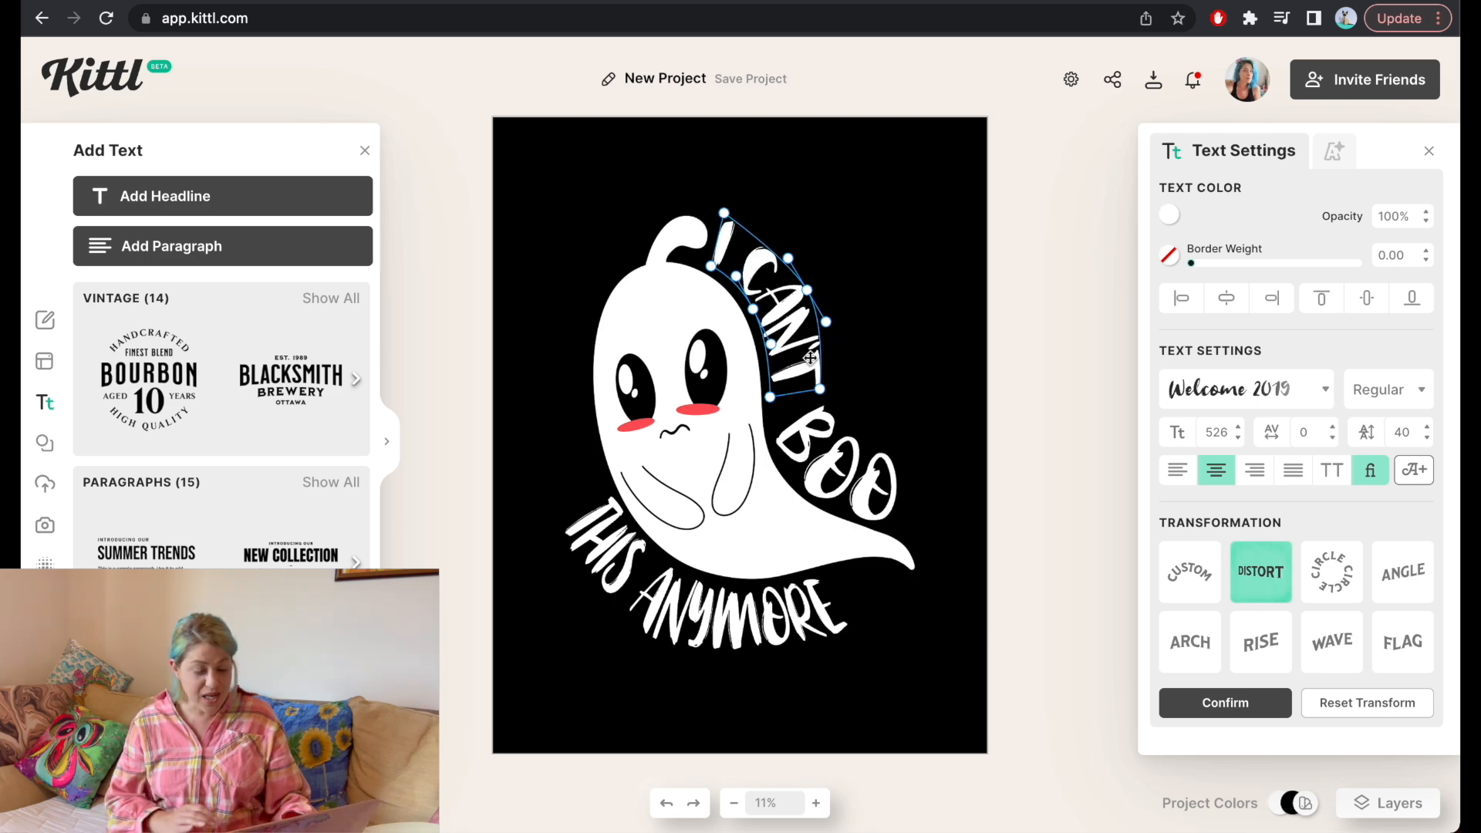
{"action": "left_click_drag", "start_coordinate": [825, 389], "coordinate": [835, 376]}
Edit the "BOO" distortion by pulling the corner beside the letter B outward
{"action": "left_click", "coordinate": [824, 452]}
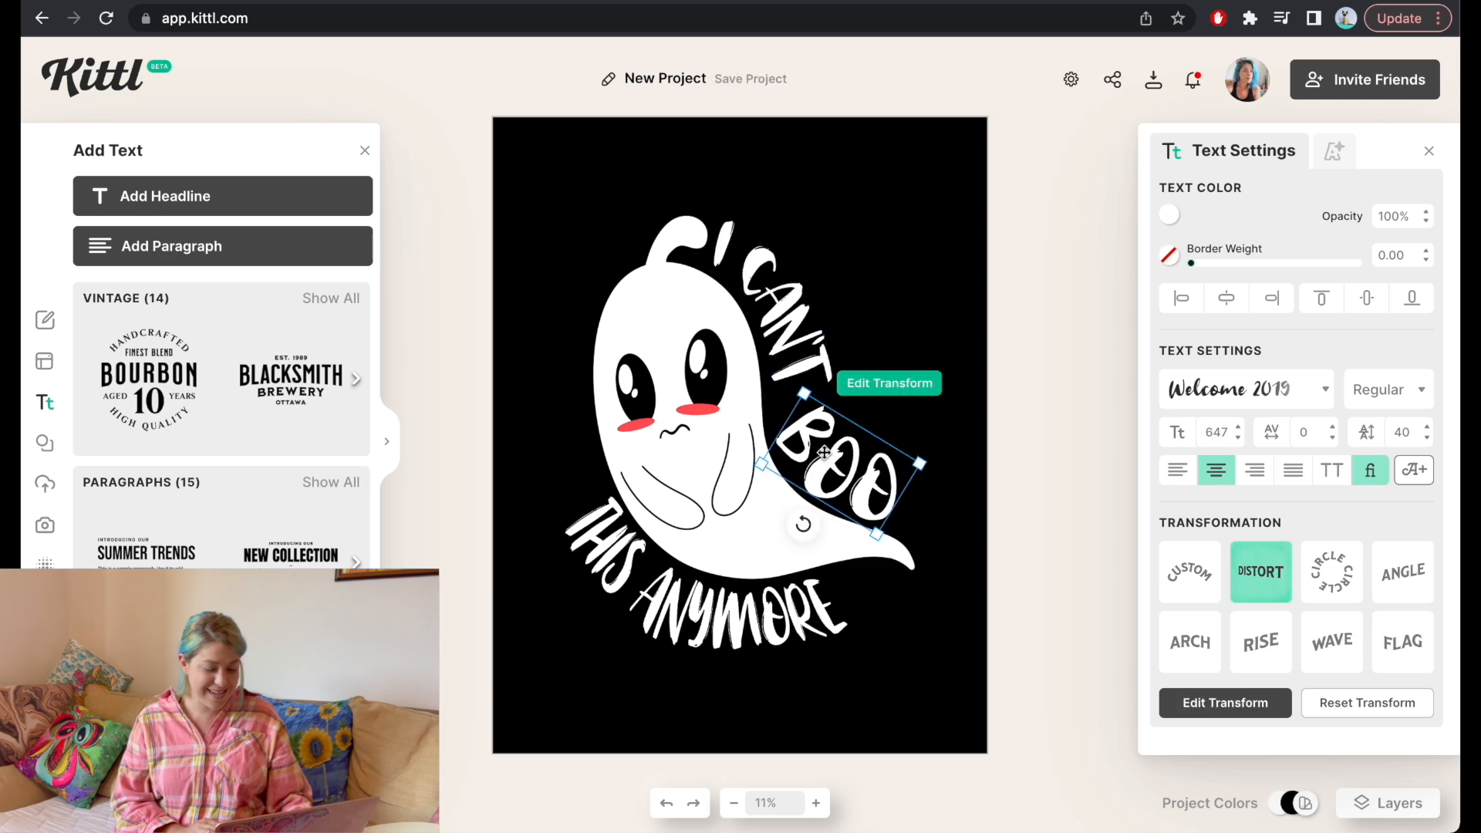
{"action": "left_click", "coordinate": [869, 397]}
{"action": "left_click_drag", "start_coordinate": [805, 395], "coordinate": [836, 391]}
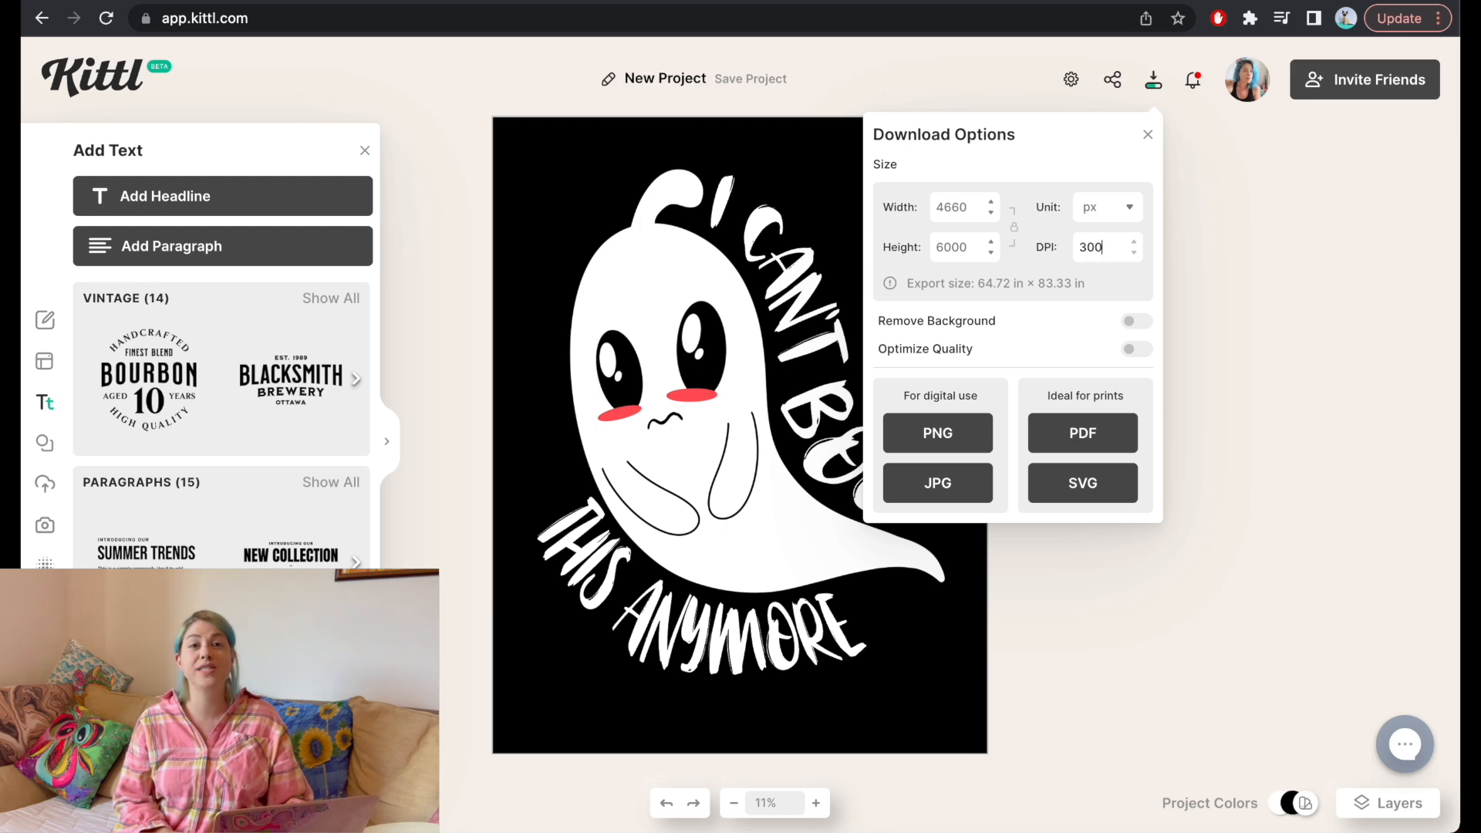
Export the design as a PNG at 300 DPI with the background removed, and check the downloaded image
{"action": "left_click", "coordinate": [1120, 280]}
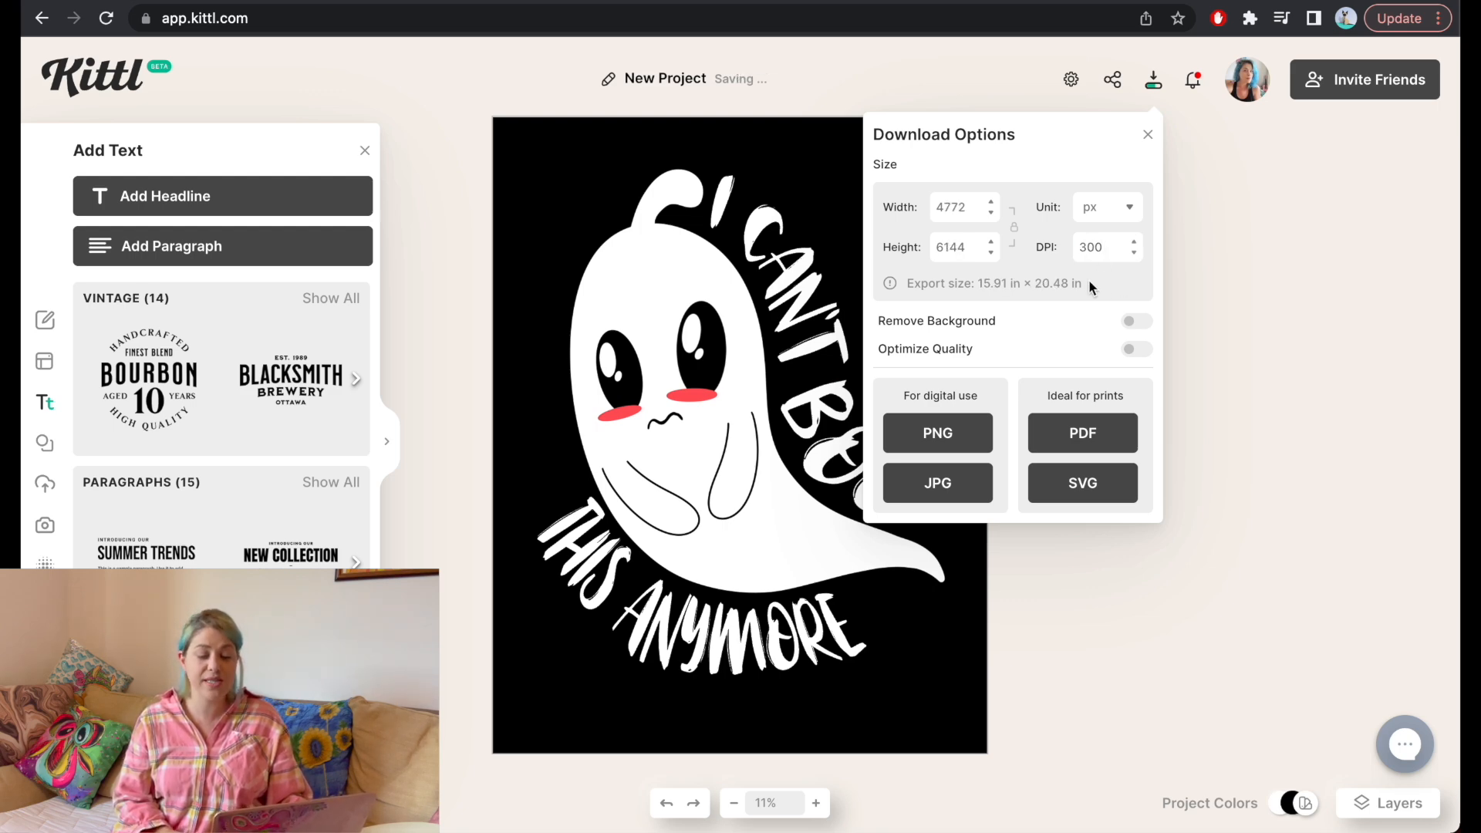
{"action": "left_click", "coordinate": [1128, 324]}
{"action": "left_click", "coordinate": [968, 437]}
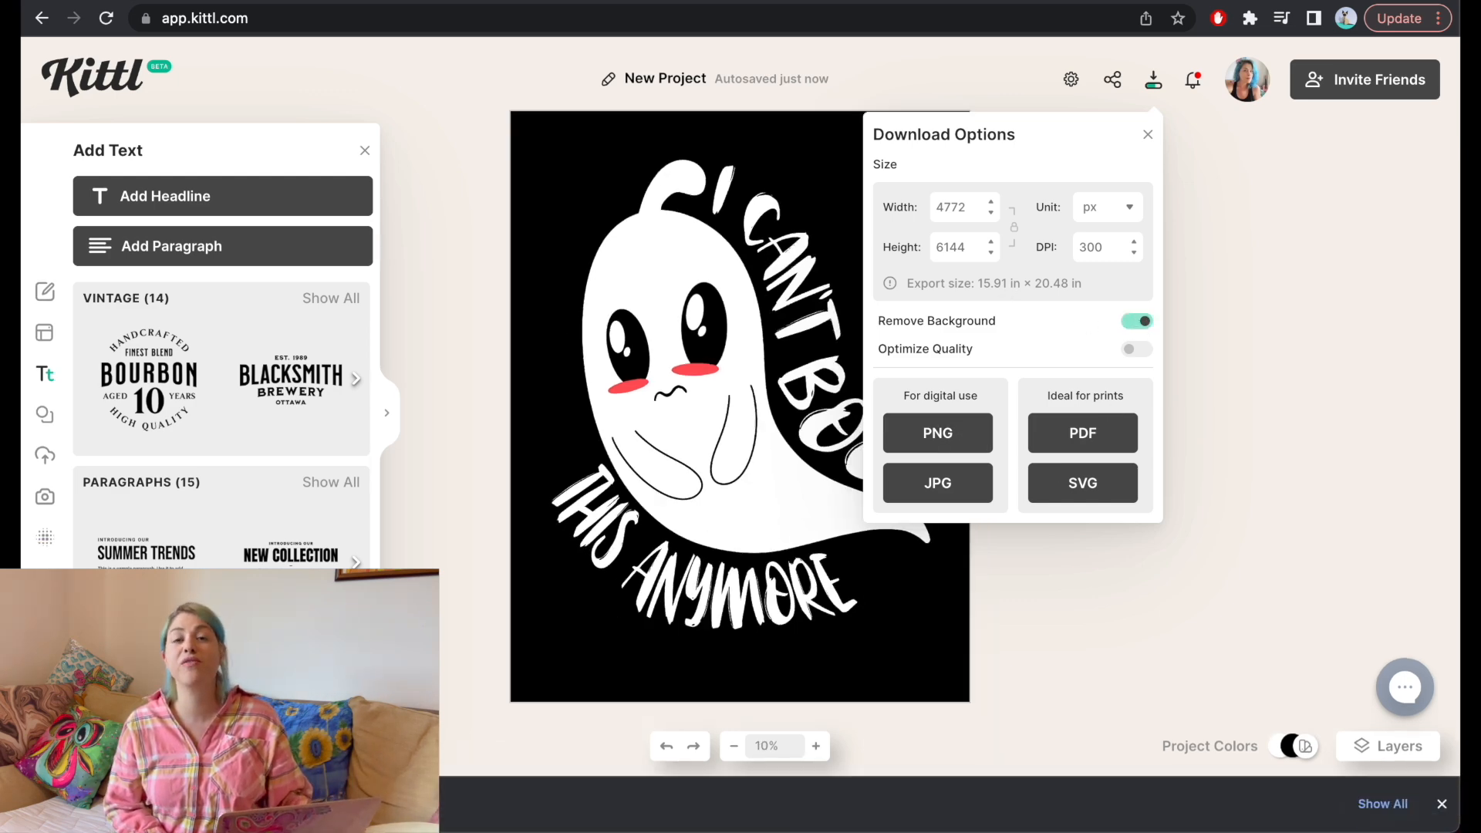
{"action": "left_click", "coordinate": [101, 804]}
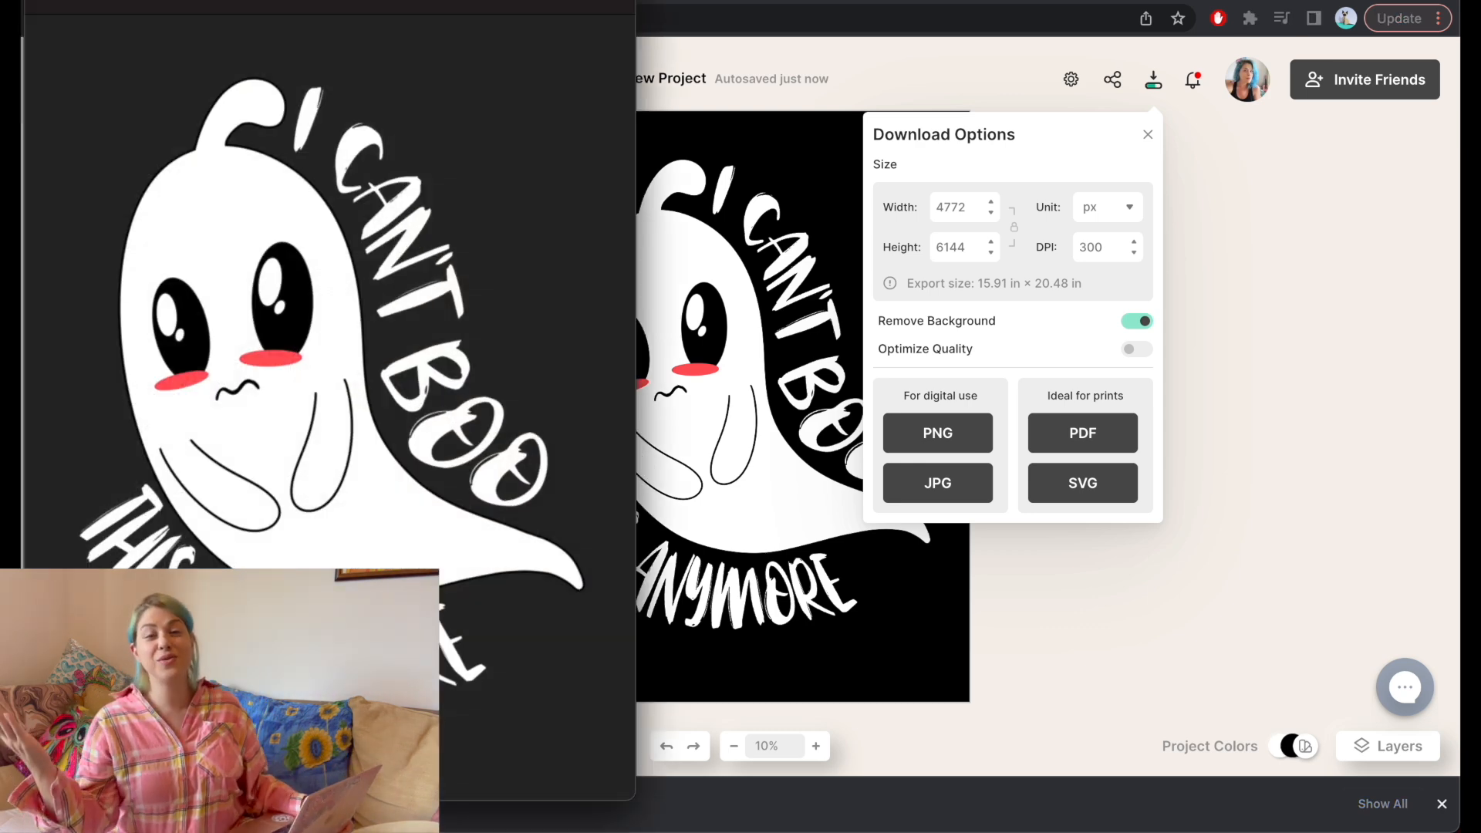
{"action": "left_click", "coordinate": [52, 1]}
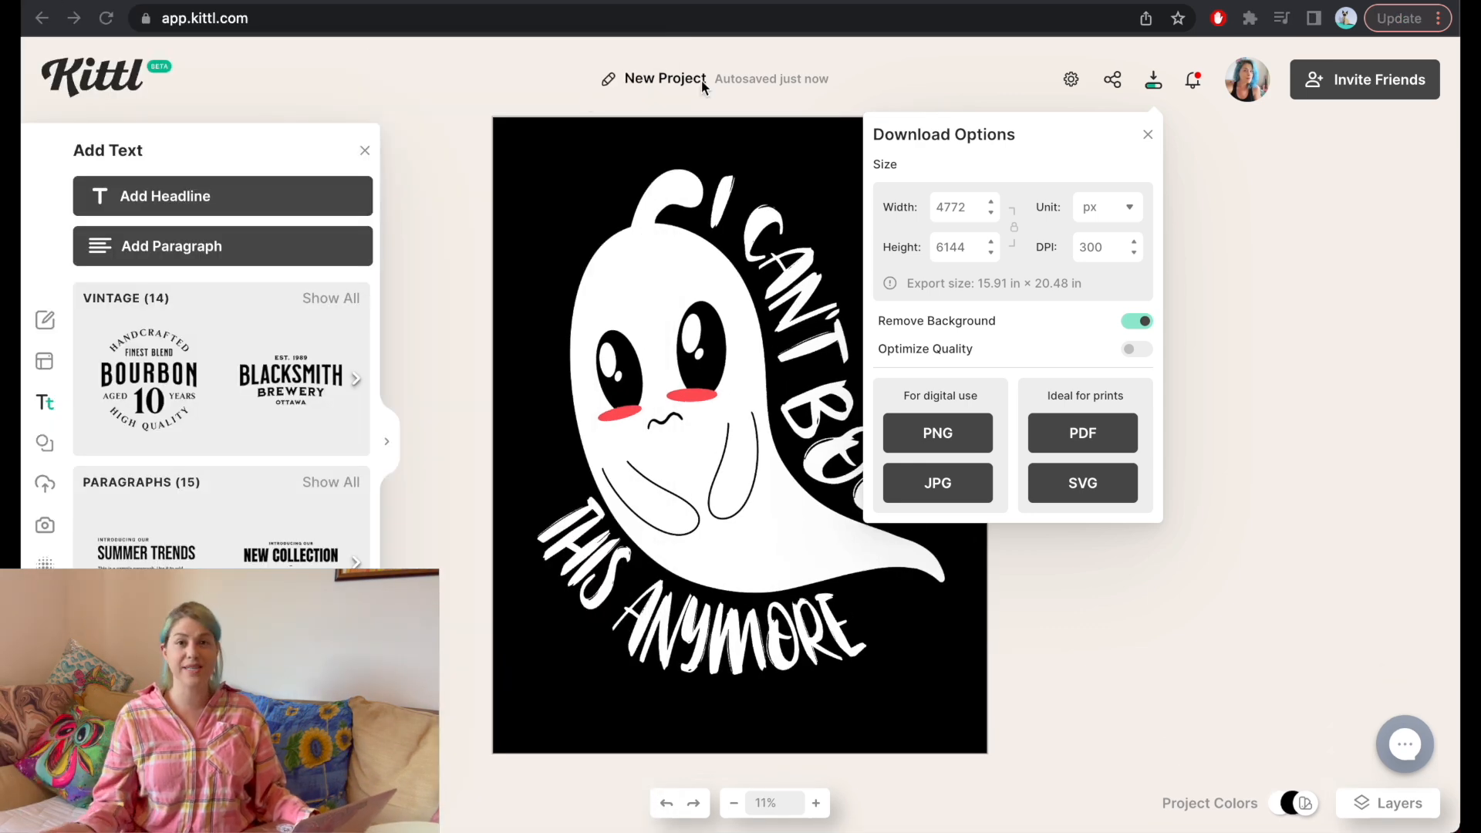
Open teepublic.com in a new browser tab
{"action": "left_click", "coordinate": [971, 88]}
{"action": "key", "text": "super+t"}
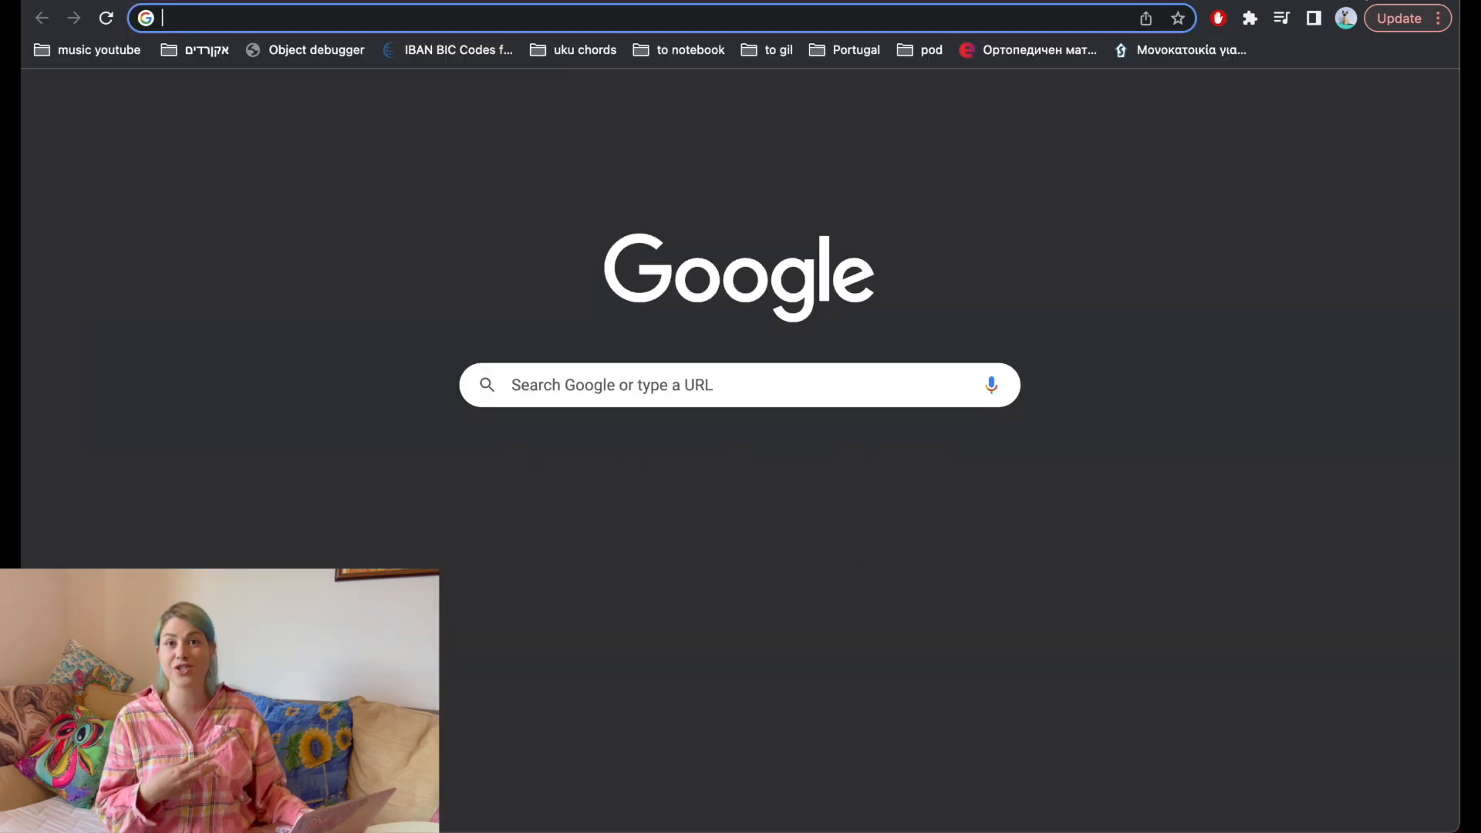
{"action": "type", "text": "teepublic.com"}
{"action": "key", "text": "Return"}
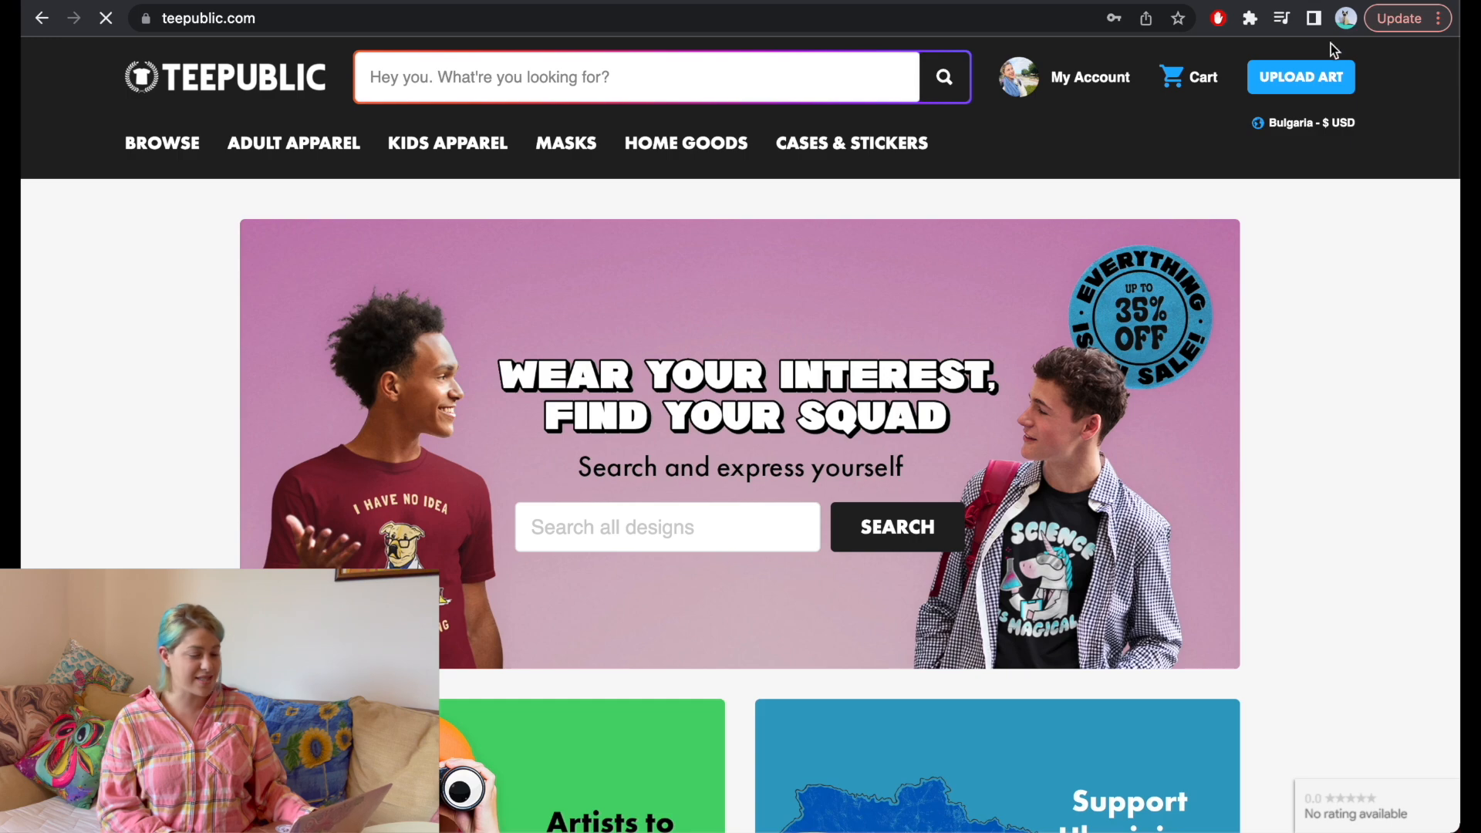
Upload "New Project (6).png" from Downloads as a new TeePublic design
{"action": "left_click", "coordinate": [1309, 89]}
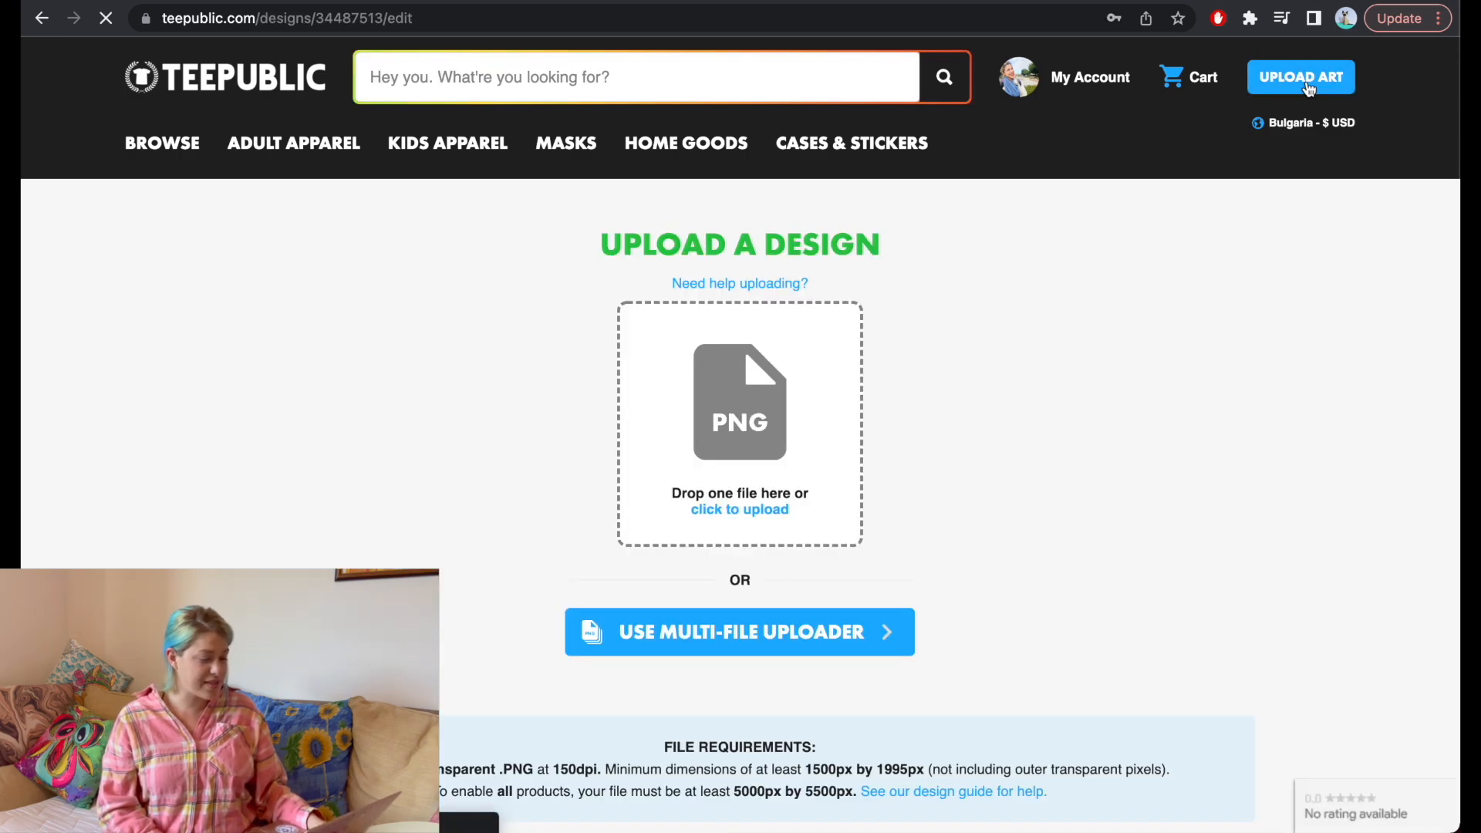
{"action": "left_click", "coordinate": [698, 411]}
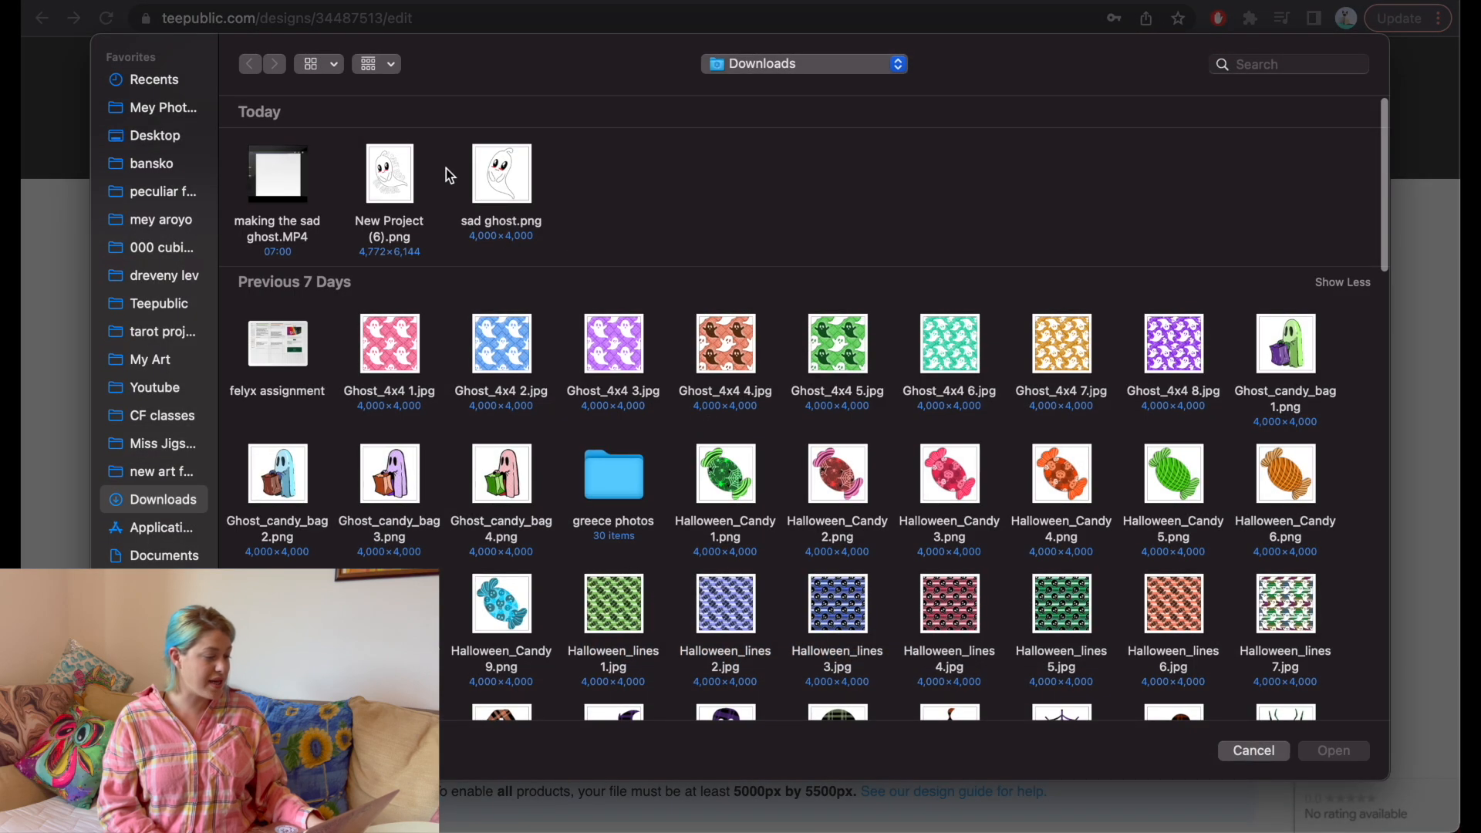
{"action": "double_click", "coordinate": [390, 178]}
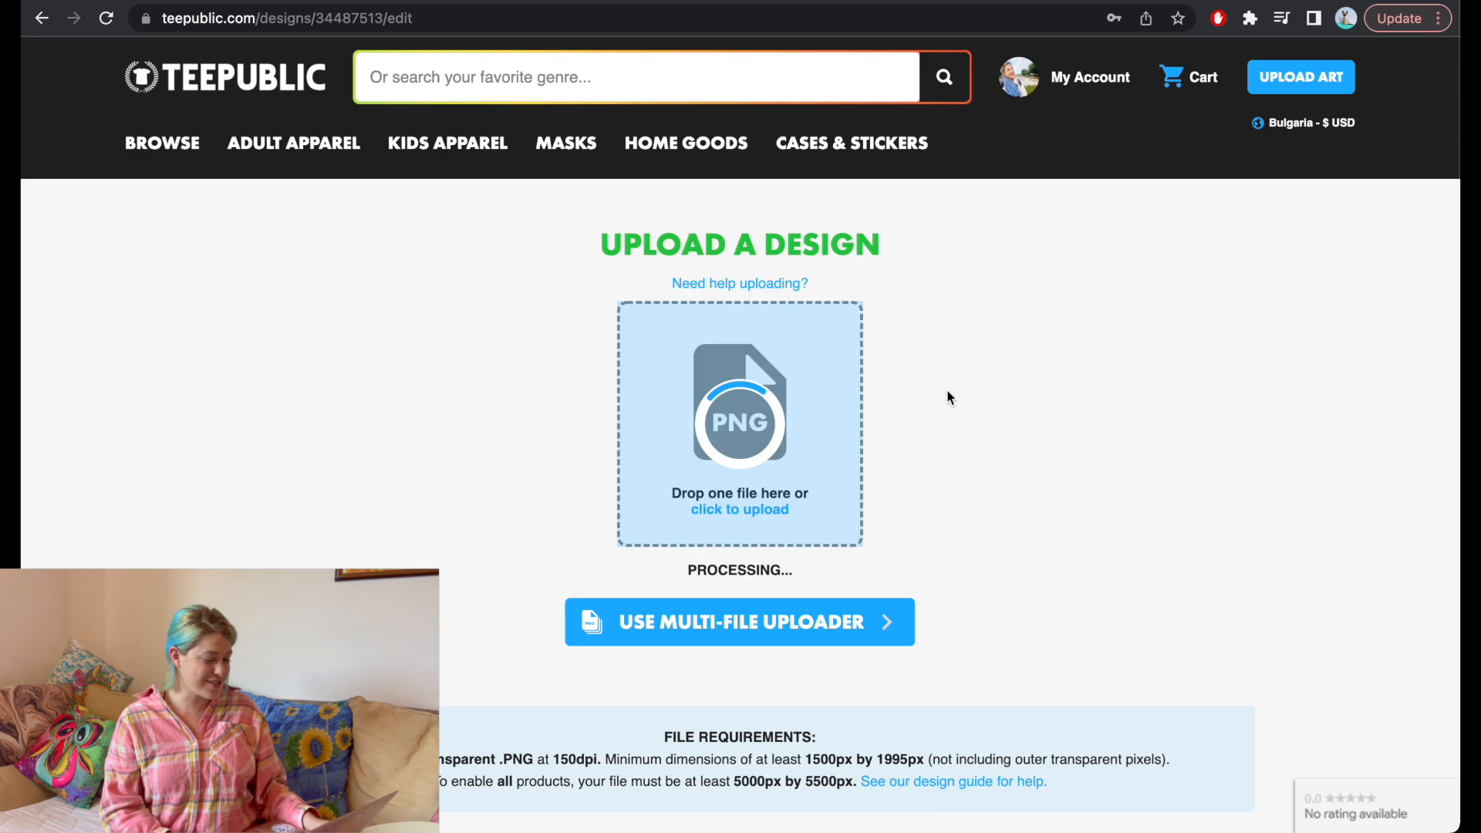
Give the design the title "I can't BOO this anymore"
{"action": "scroll", "coordinate": [795, 440], "scroll_direction": "down", "scroll_amount": 5}
{"action": "left_click", "coordinate": [525, 515]}
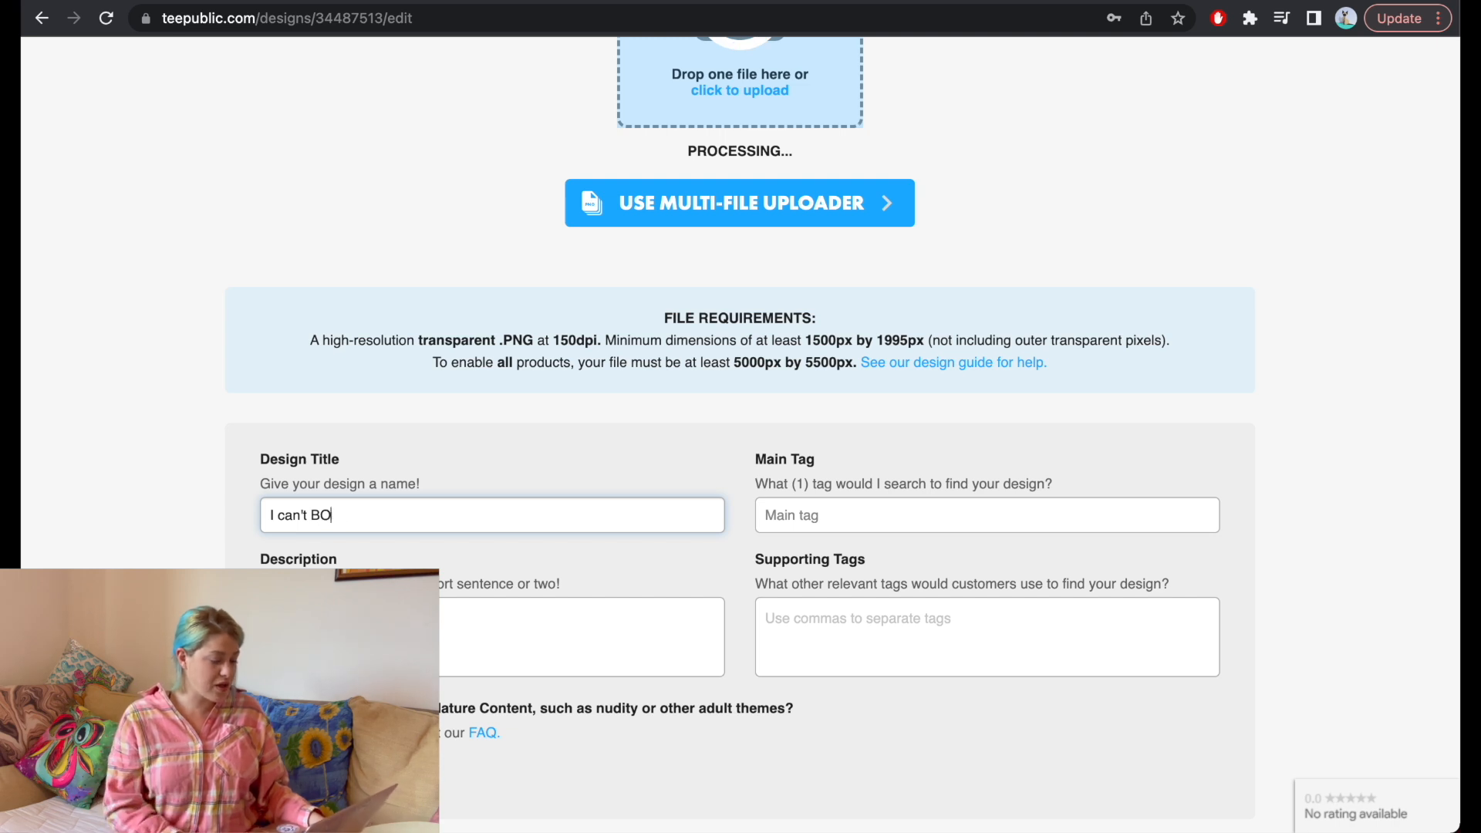
{"action": "type", "text": "I can't BOO this anymore"}
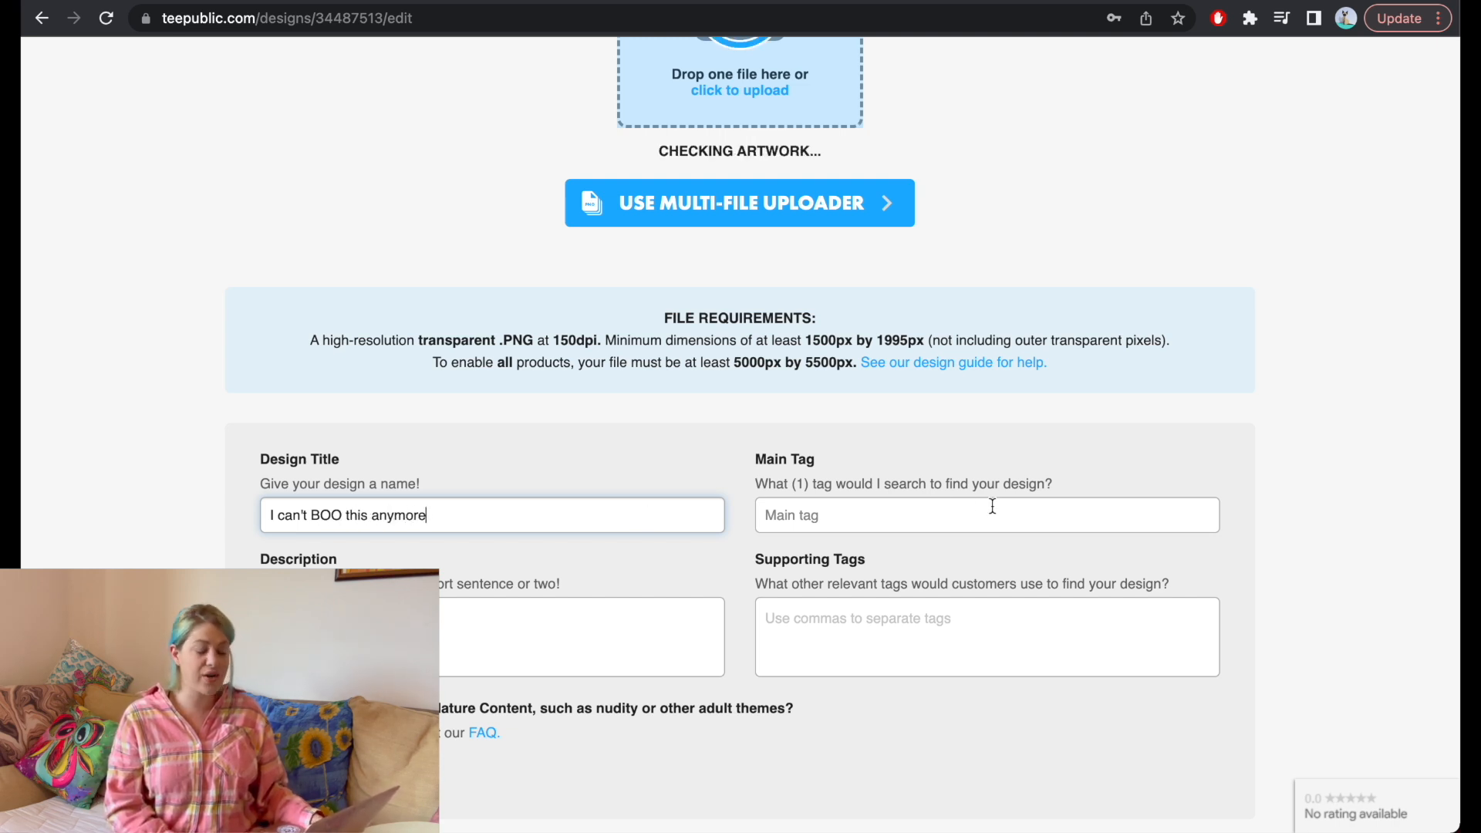
Enter "sad ghost" as the design's main tag
{"action": "left_click", "coordinate": [926, 507]}
{"action": "type", "text": "sad"}
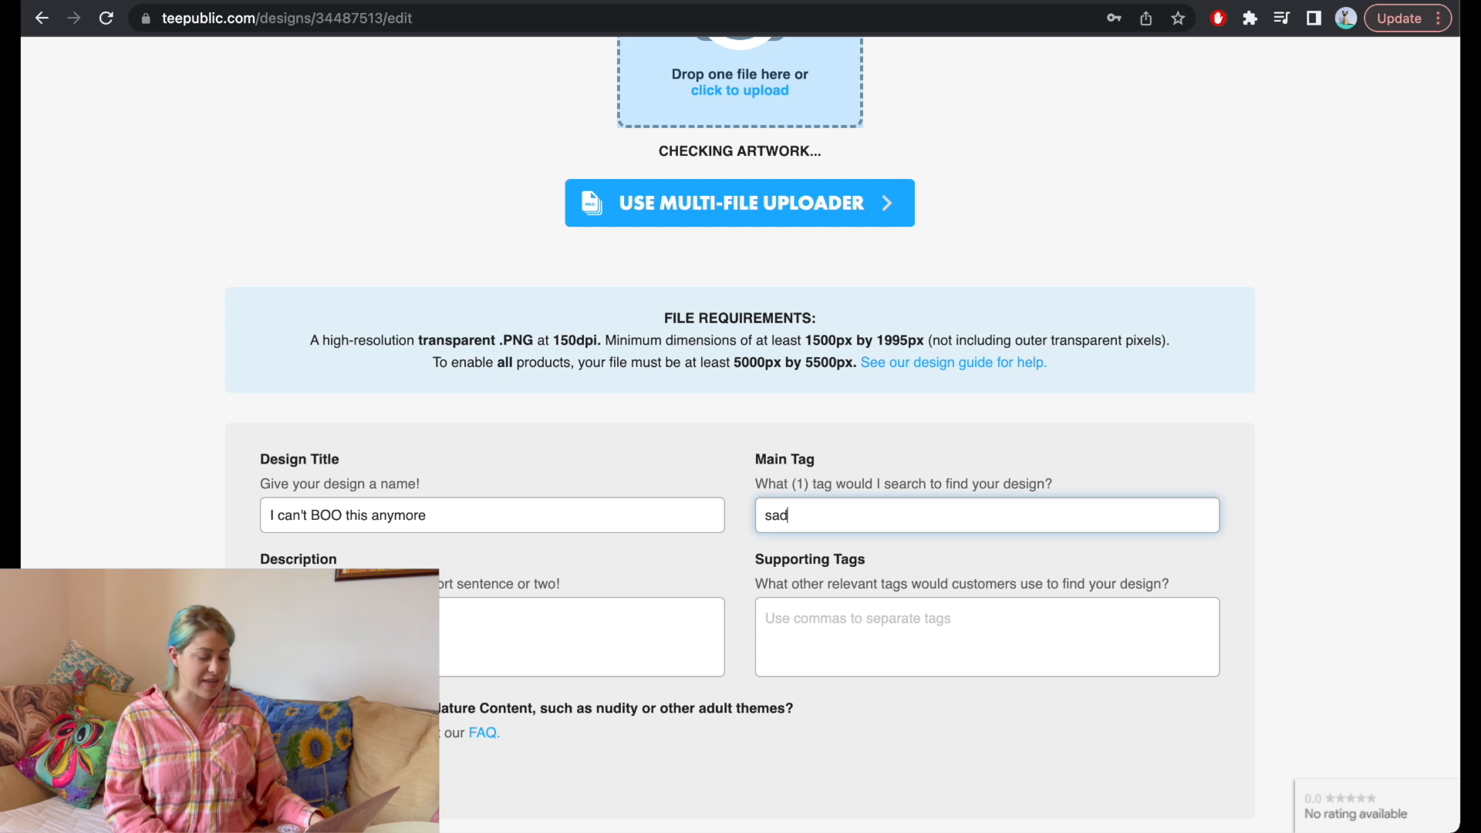
{"action": "type", "text": " ghost"}
Replace the main tag with the suggested tag "funny halloween saying"
{"action": "key", "text": "super+a"}
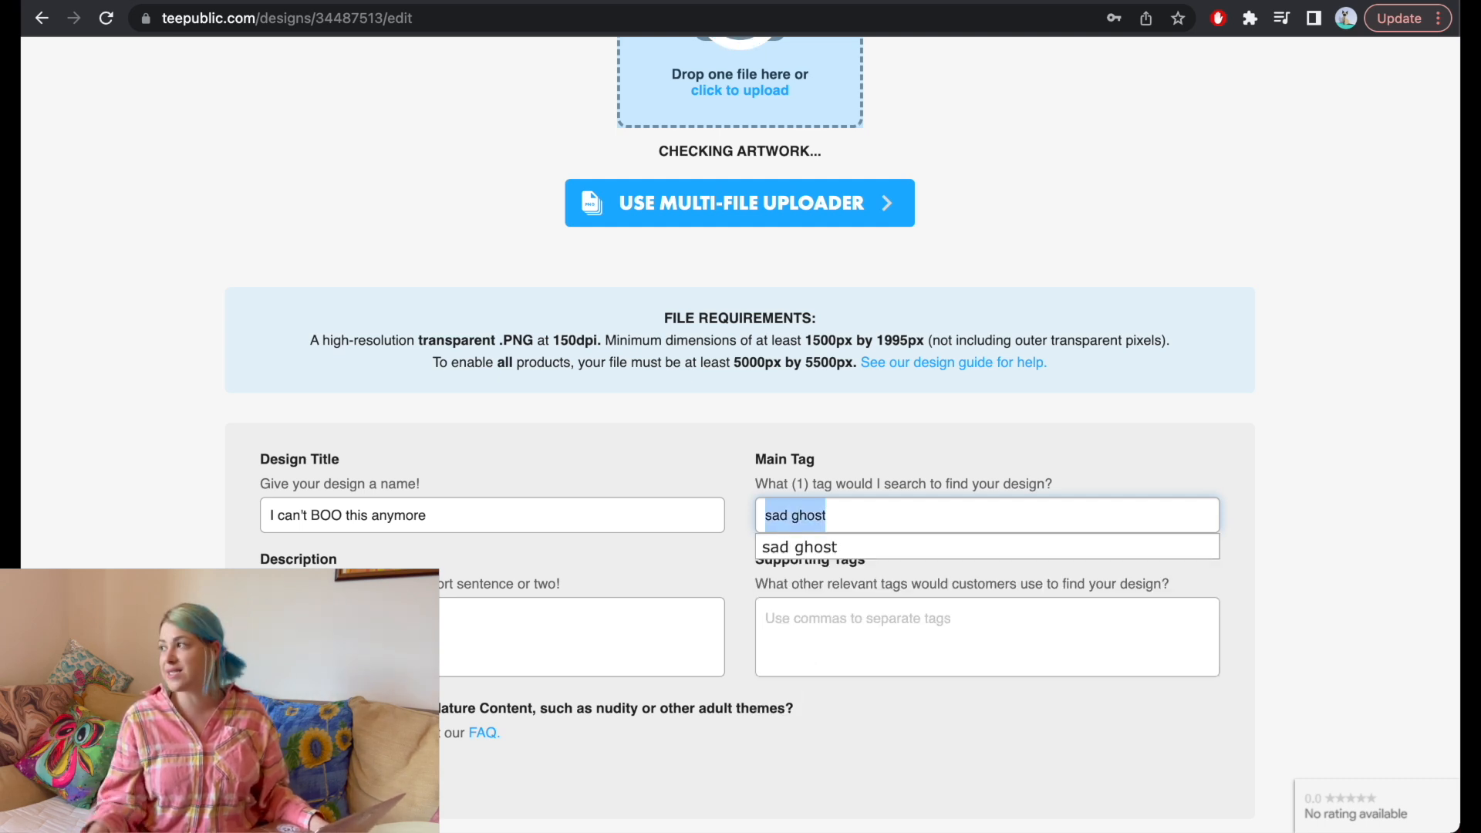
{"action": "type", "text": "b"}
{"action": "key", "text": "BackSpace"}
{"action": "type", "text": "Funn"}
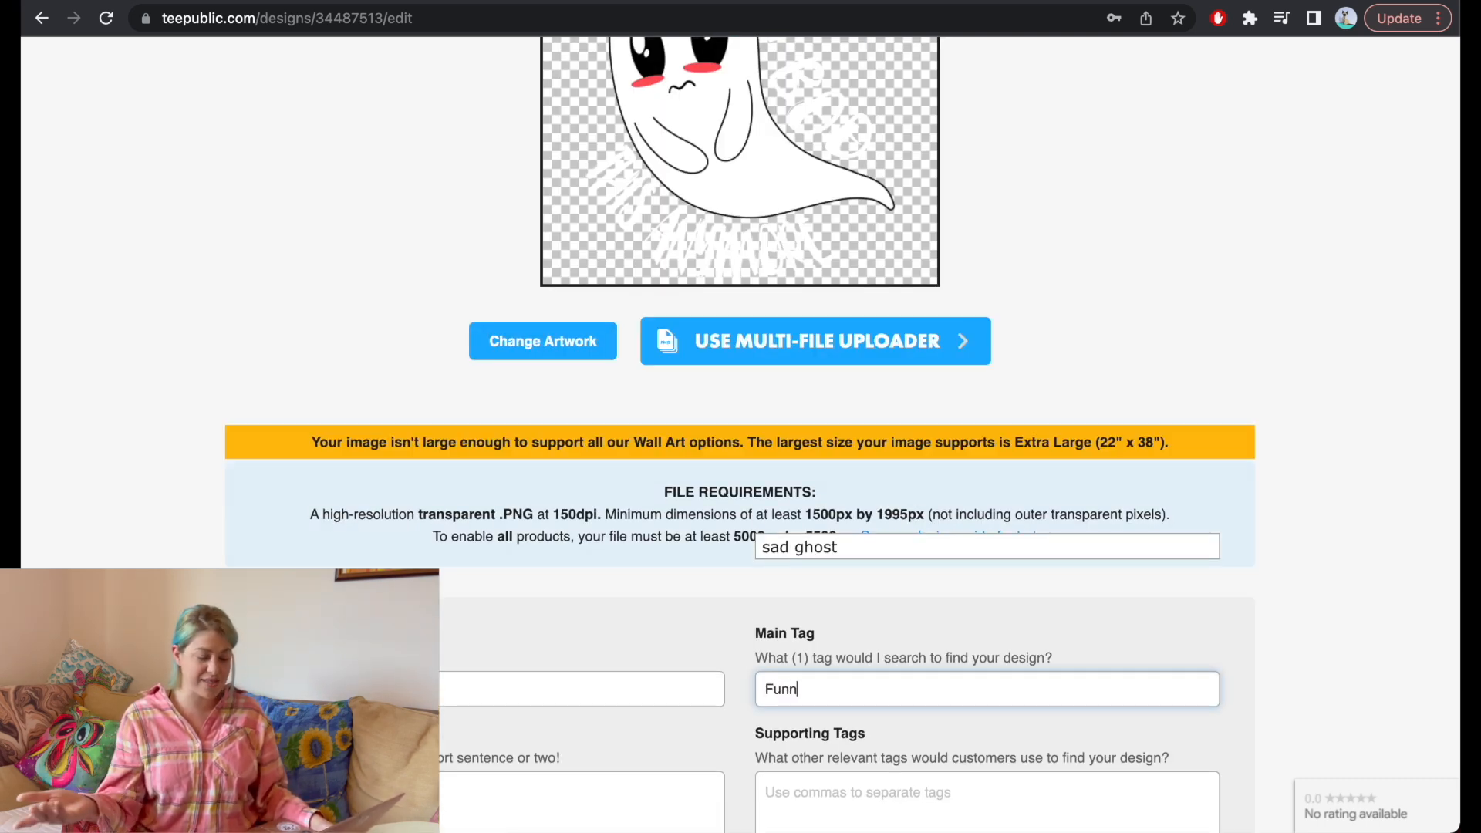
{"action": "type", "text": "y hallo"}
{"action": "scroll", "coordinate": [1056, 411], "scroll_direction": "down", "scroll_amount": 3}
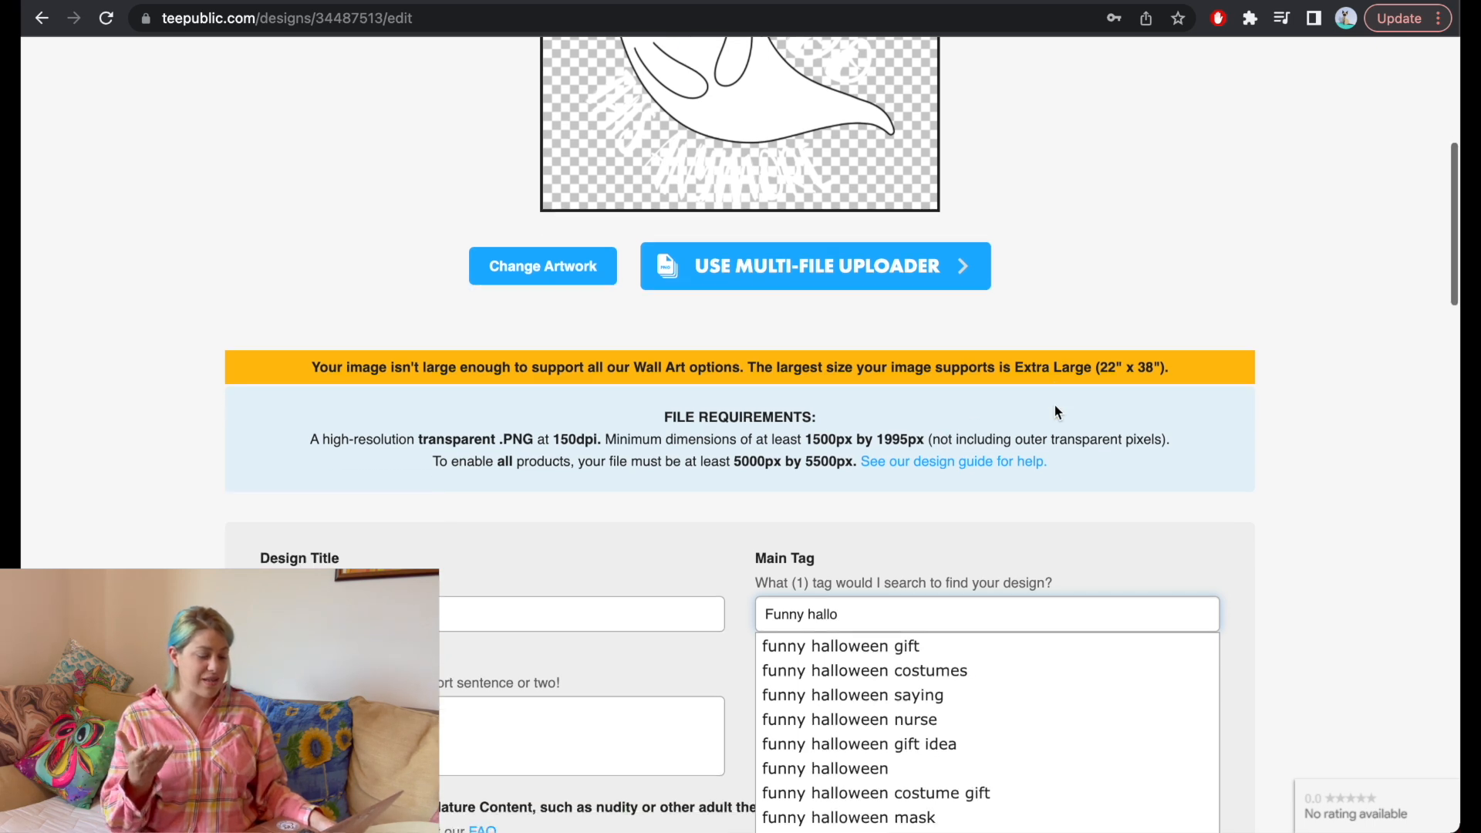
{"action": "left_click", "coordinate": [917, 583]}
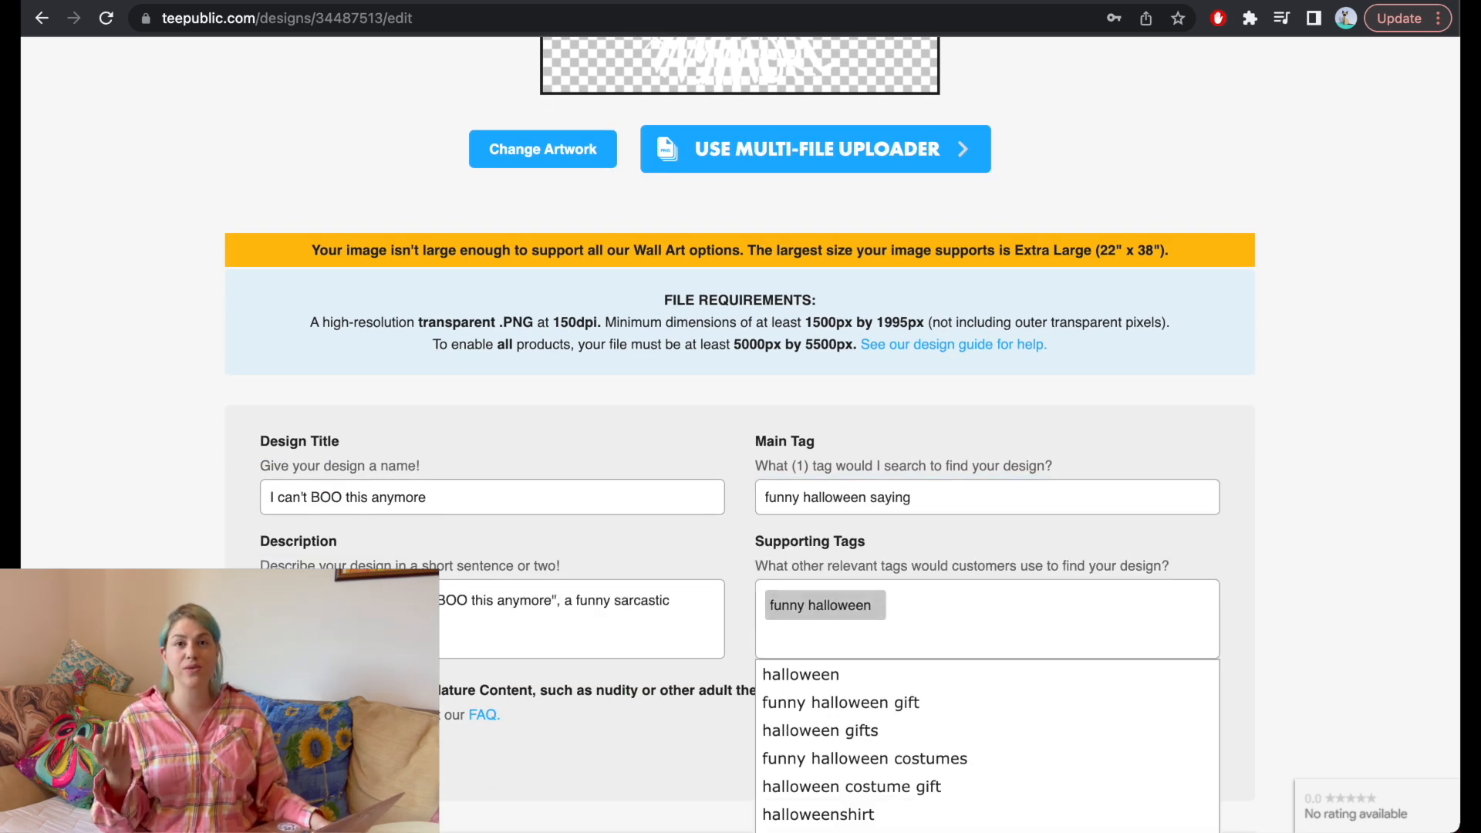
Add "sarcastic halloween" to the design's supporting tags
{"action": "type", "text": "s"}
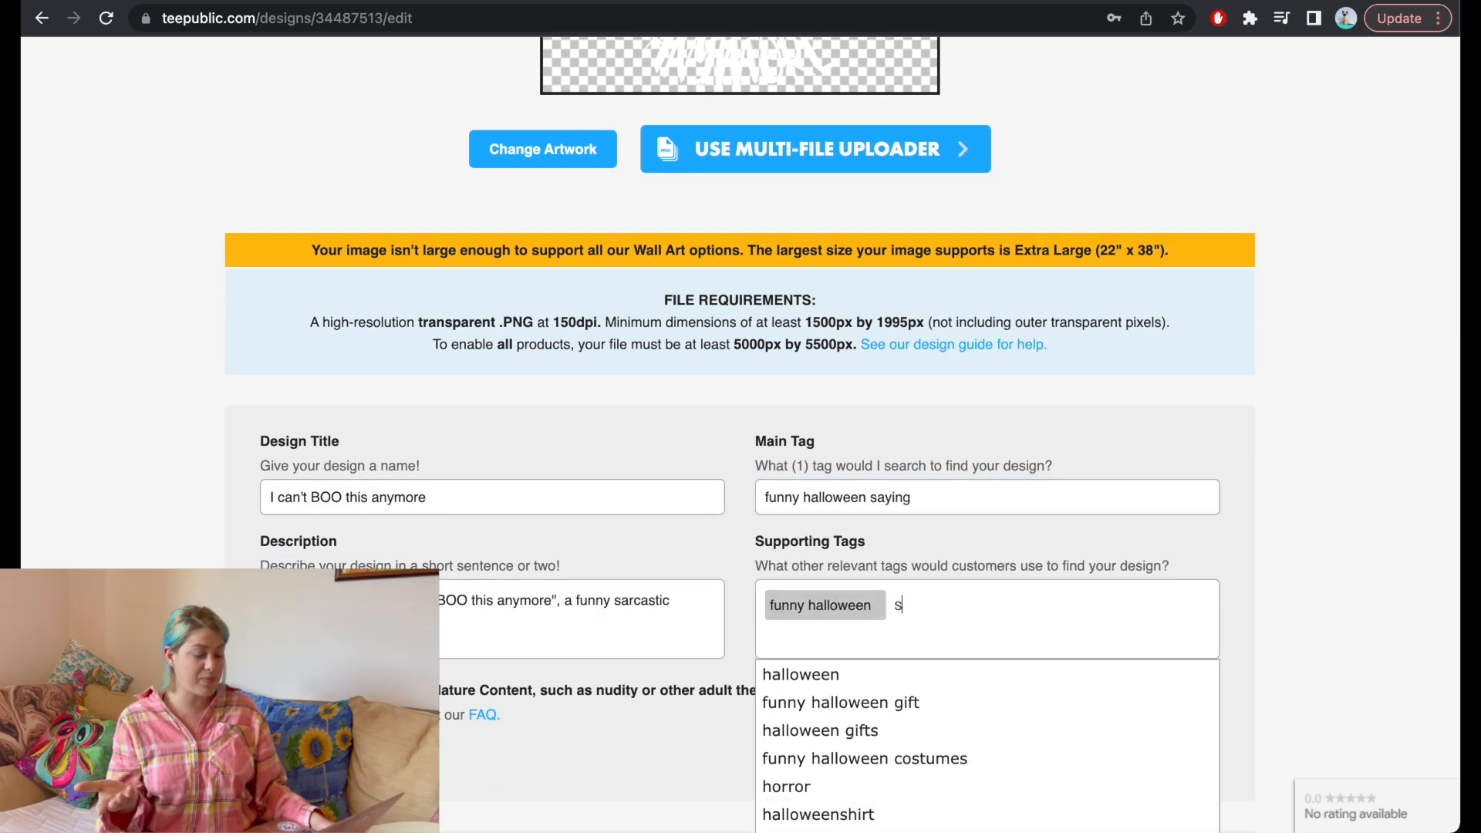
{"action": "type", "text": "arcas=tic"}
{"action": "key", "text": "BackSpace"}
{"action": "key", "text": "BackSpace"}
{"action": "key", "text": "BackSpace"}
{"action": "key", "text": "BackSpace"}
{"action": "type", "text": "tic halloween"}
{"action": "key", "text": "Return"}
Add "halloween ghost" to the supporting tags, correcting the misspelled entry
{"action": "type", "text": "halloween ghst"}
{"action": "key", "text": "Return"}
{"action": "key", "text": "BackSpace"}
{"action": "key", "text": "BackSpace"}
{"action": "type", "text": "hallo"}
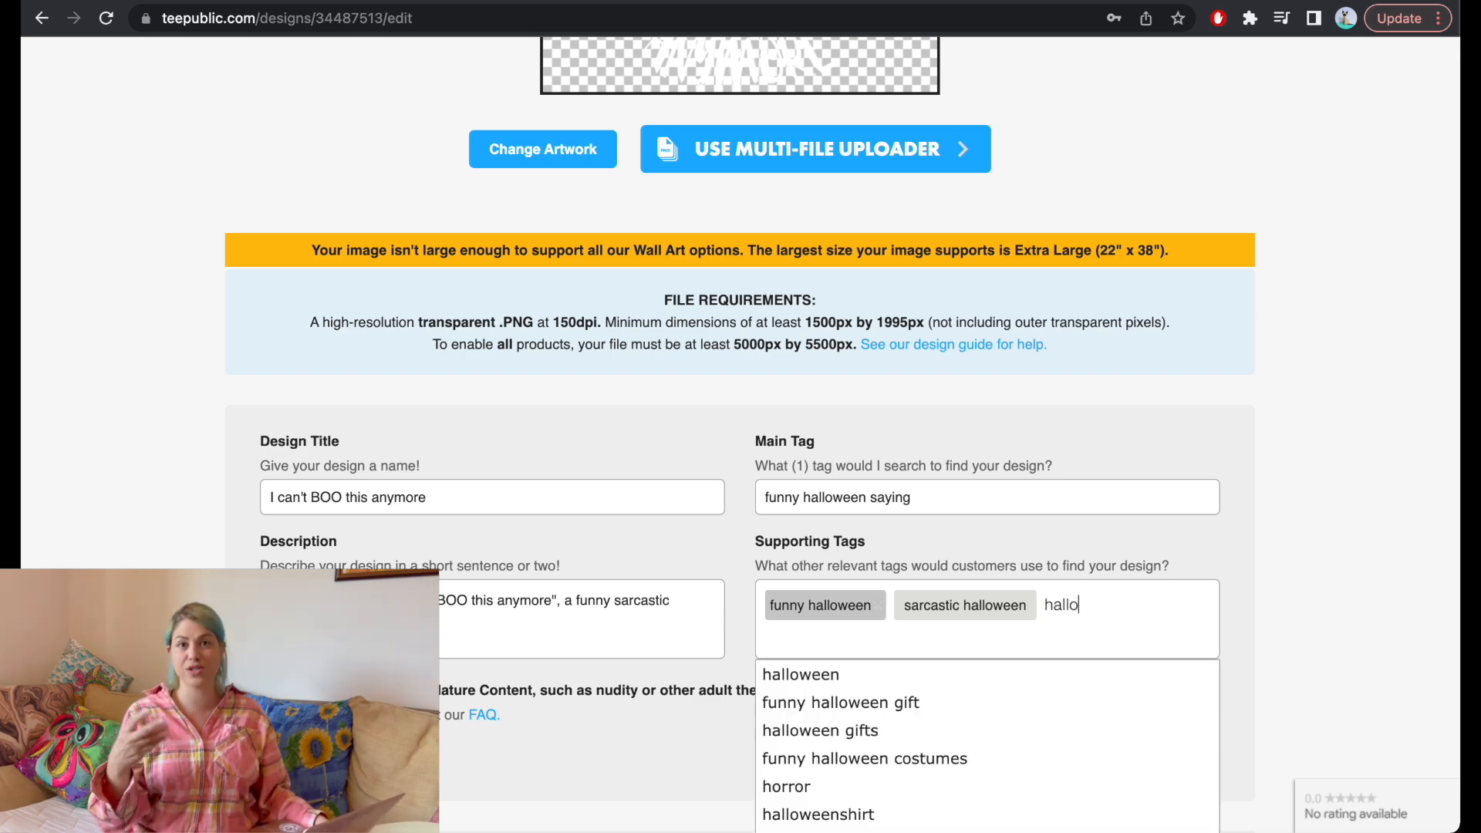
{"action": "type", "text": "ween ghost"}
{"action": "key", "text": "Return"}
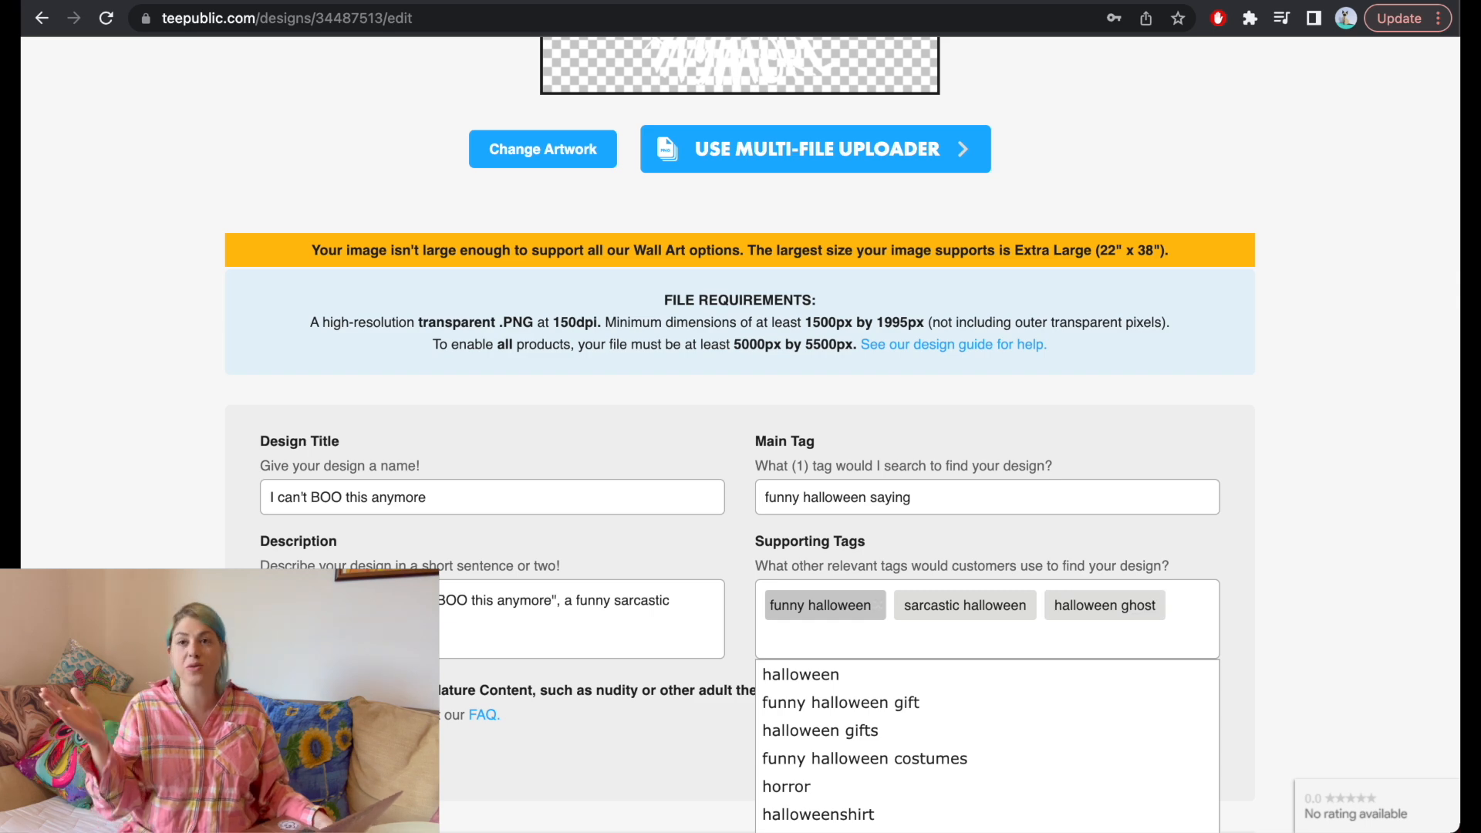
Add the supporting tags "funny ghost", "introvert halloween" and "introvert ghost"
{"action": "type", "text": "funny ghost"}
{"action": "key", "text": "Return"}
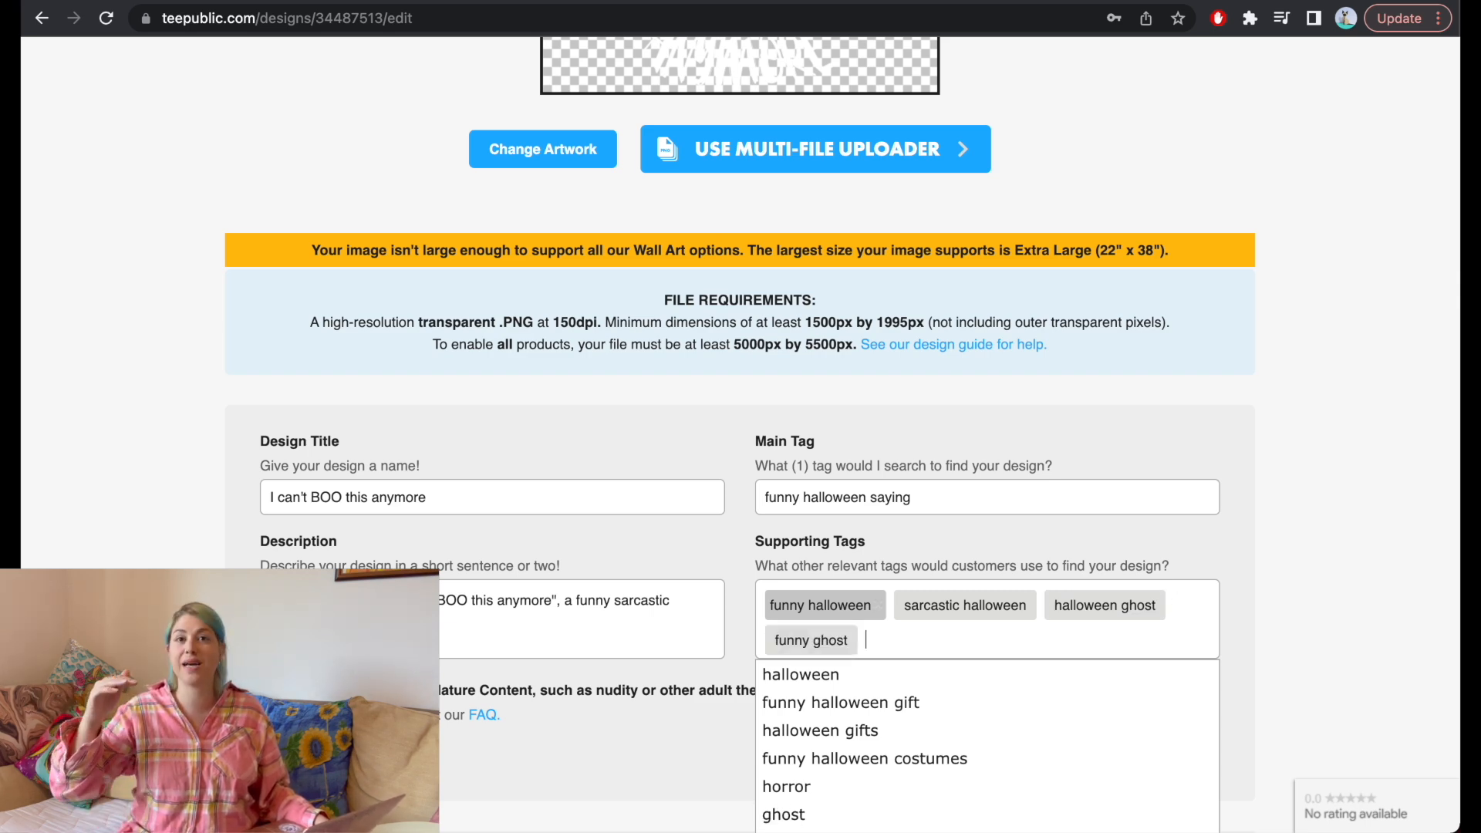
{"action": "type", "text": "introvert halloween"}
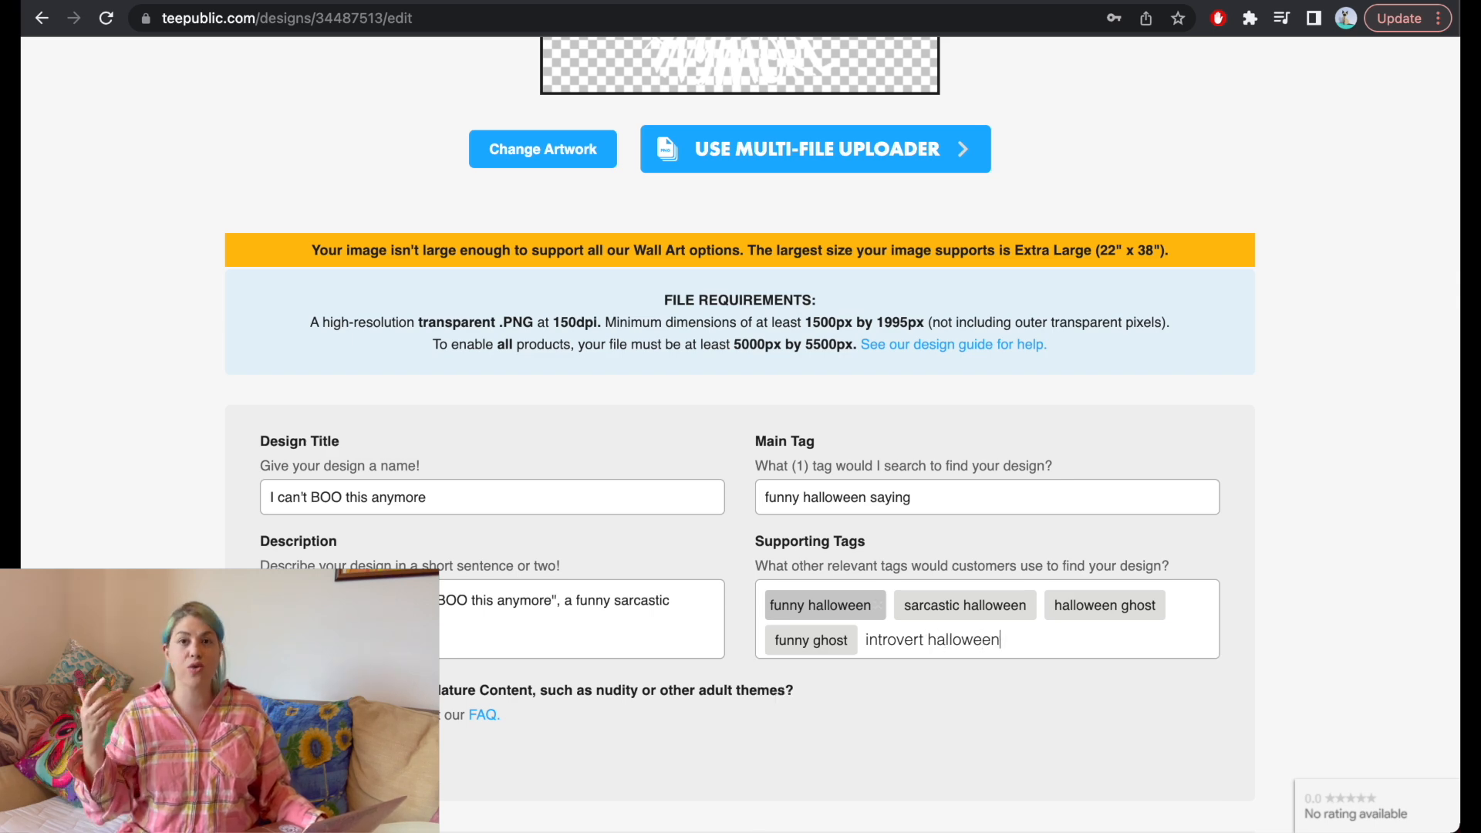
{"action": "key", "text": "Return"}
{"action": "type", "text": "introvert"}
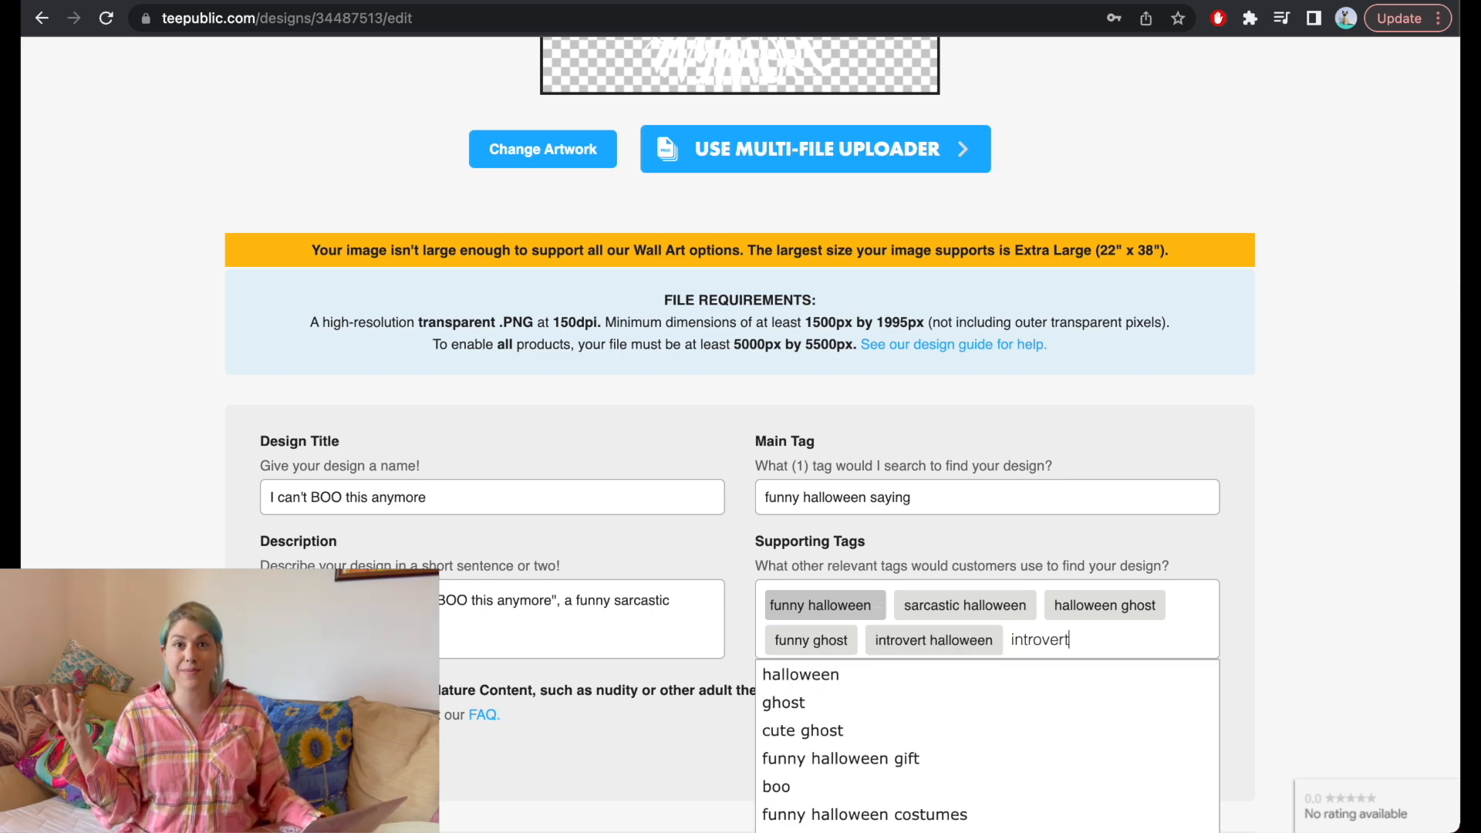
{"action": "type", "text": " ghost"}
{"action": "key", "text": "Return"}
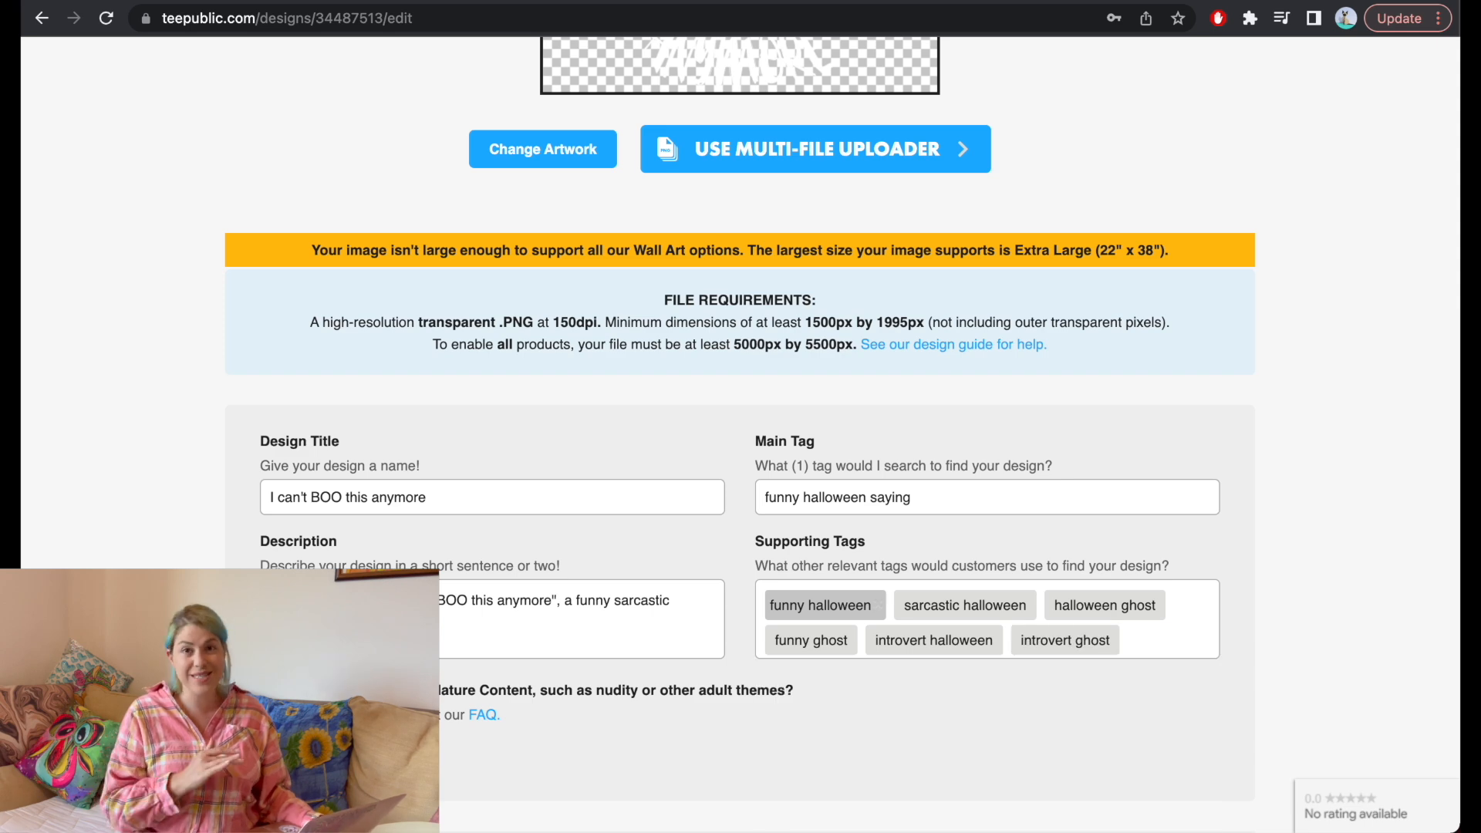
Enter "ghost tshirt" as another supporting tag
{"action": "type", "text": "h"}
{"action": "key", "text": "BackSpace"}
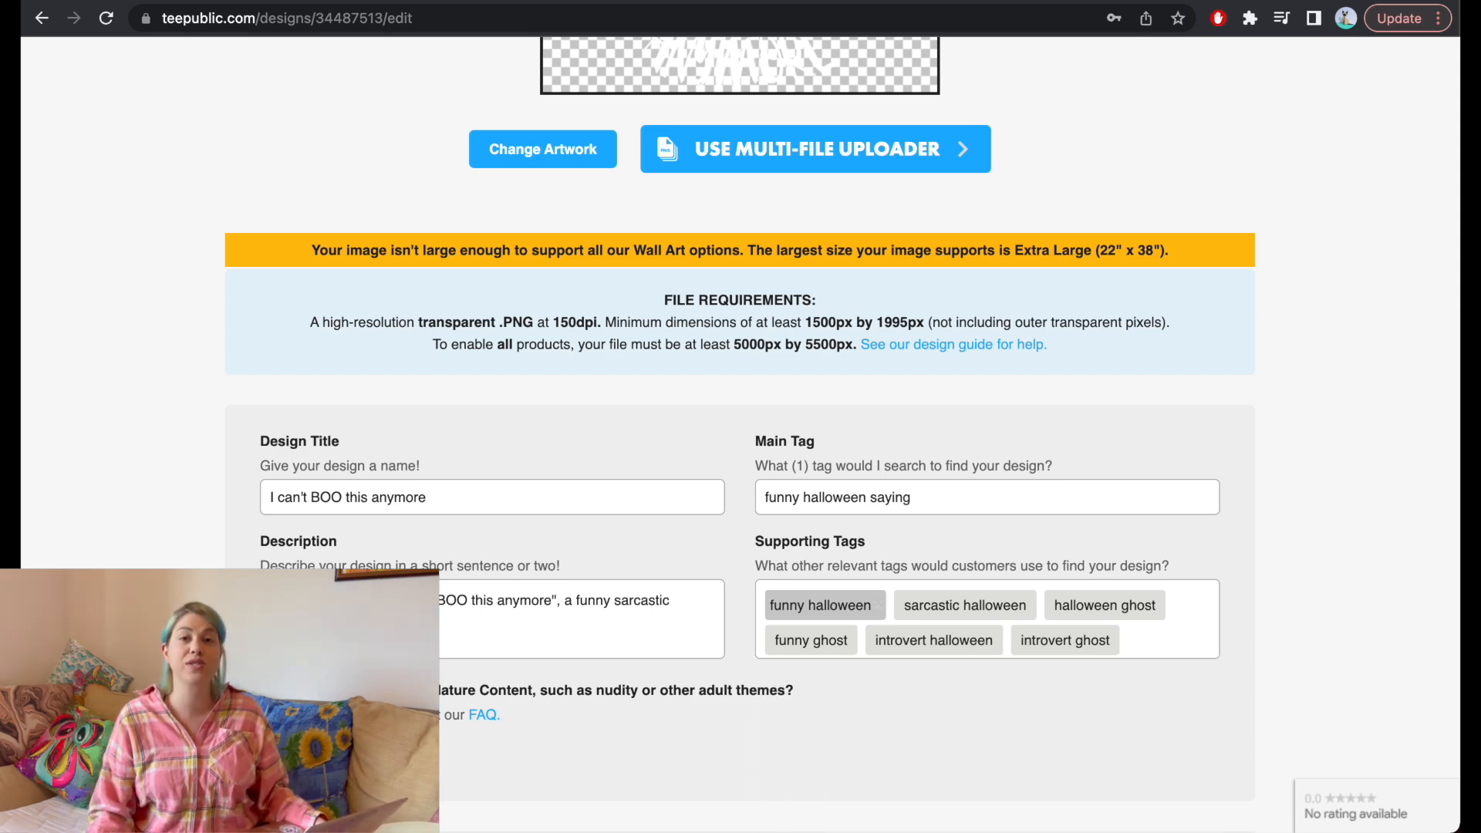
{"action": "type", "text": "ghost tshirt"}
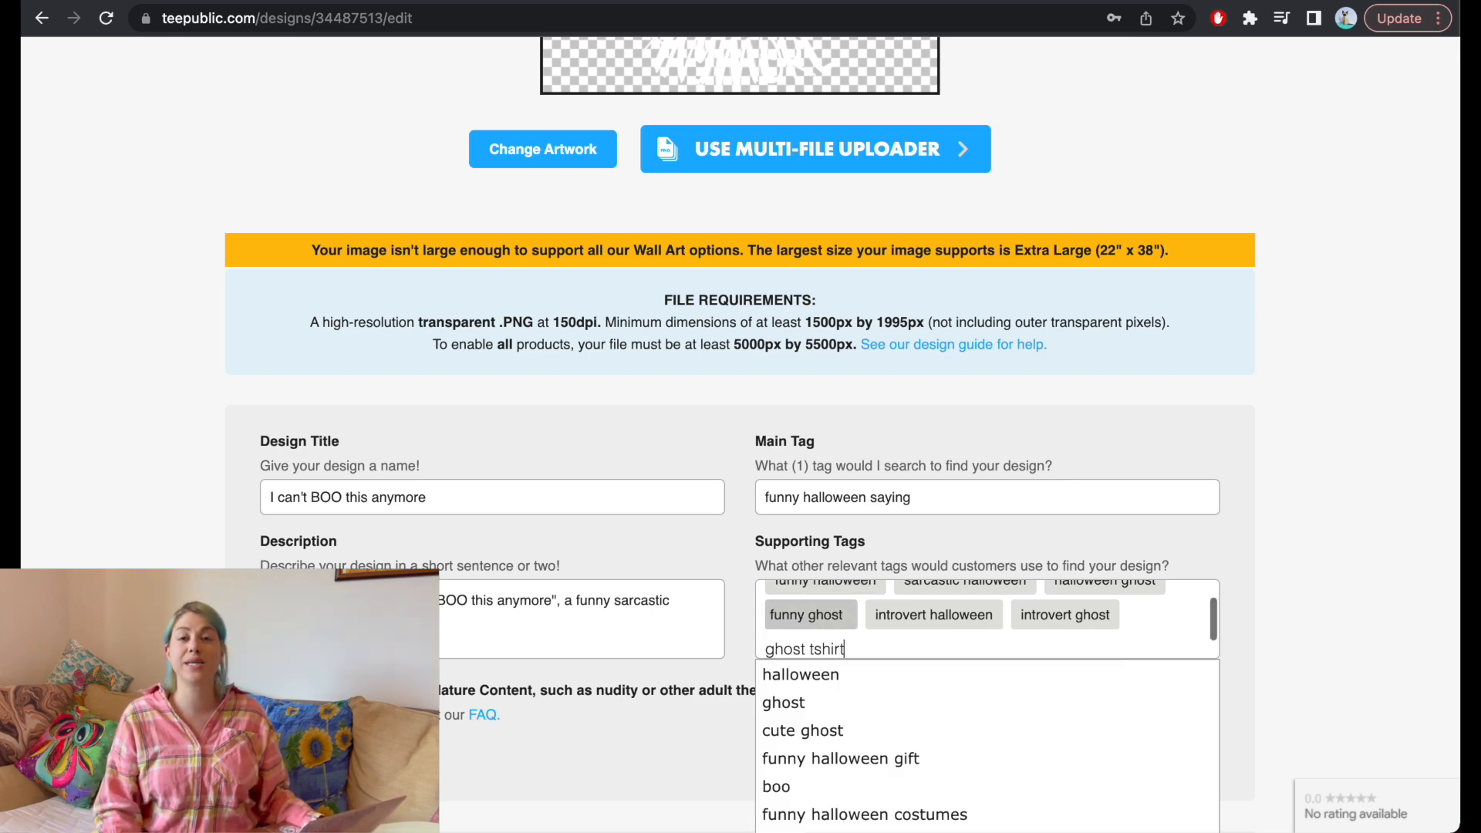
{"action": "key", "text": "Return"}
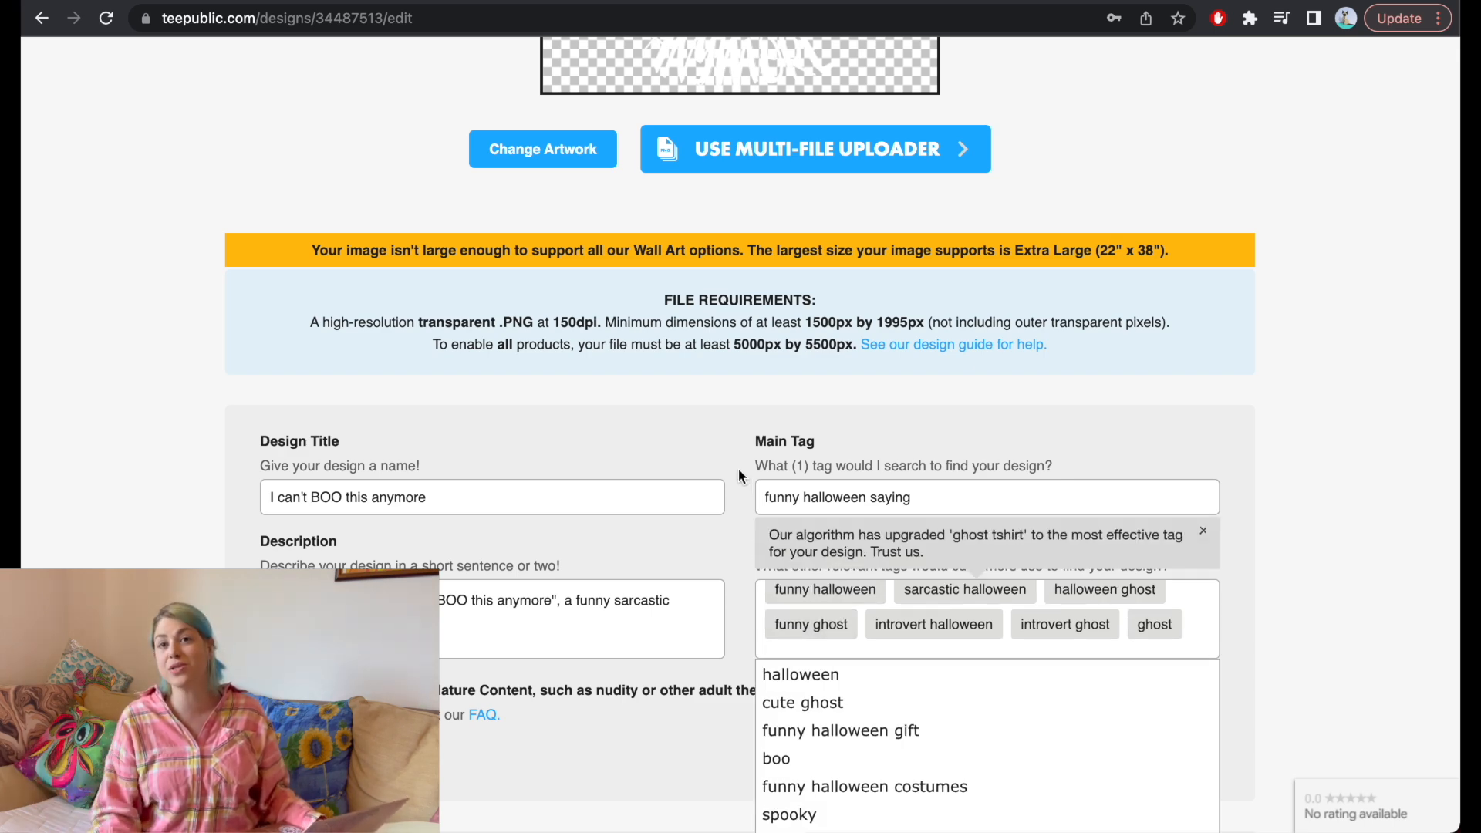
Mark the design as containing no mature content and bring the product color options into view
{"action": "left_click", "coordinate": [1222, 411]}
{"action": "scroll", "coordinate": [604, 474], "scroll_direction": "down", "scroll_amount": 2}
{"action": "scroll", "coordinate": [603, 474], "scroll_direction": "down", "scroll_amount": 3}
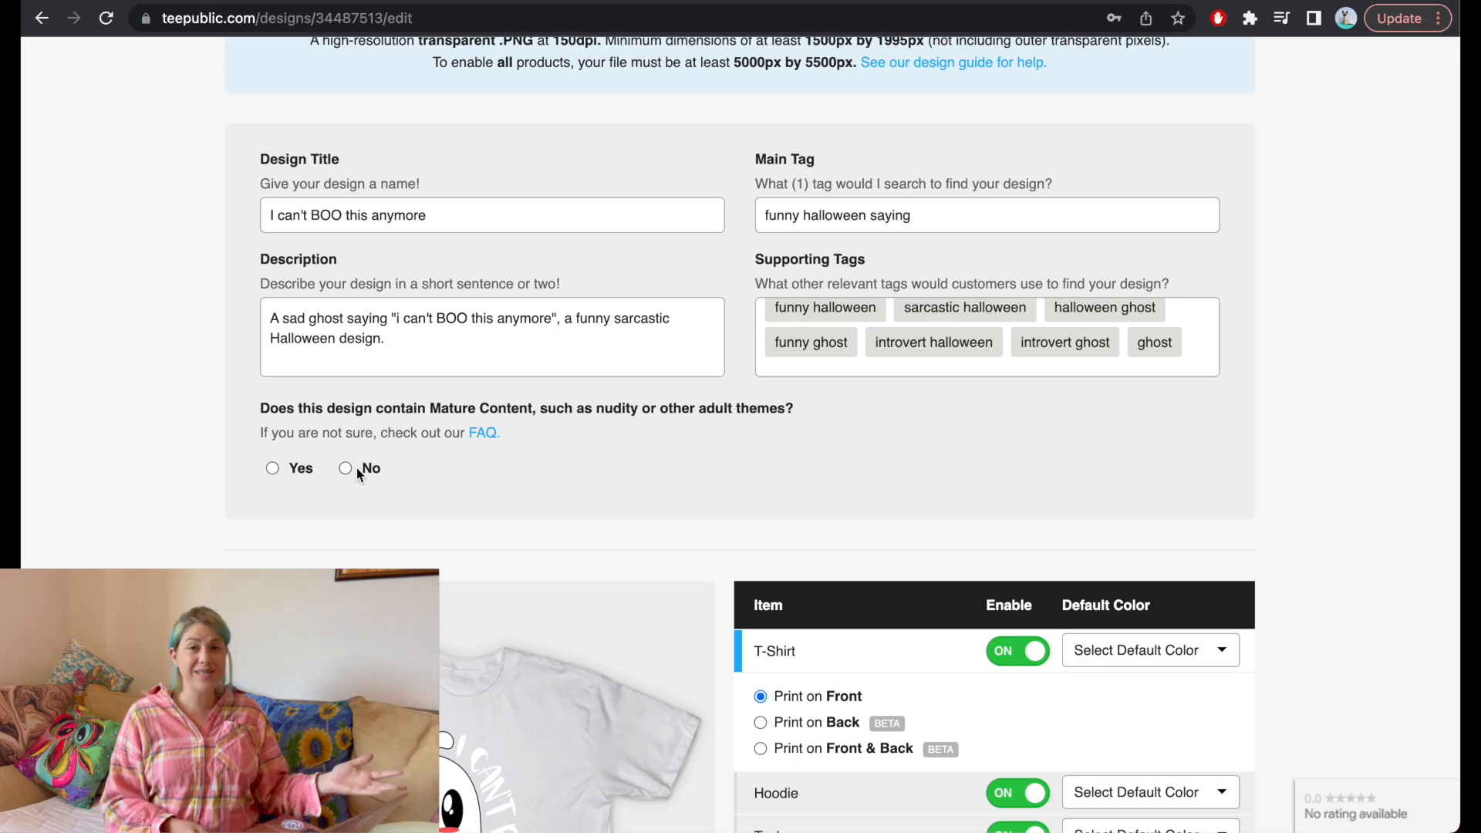
{"action": "scroll", "coordinate": [685, 480], "scroll_direction": "down", "scroll_amount": 7}
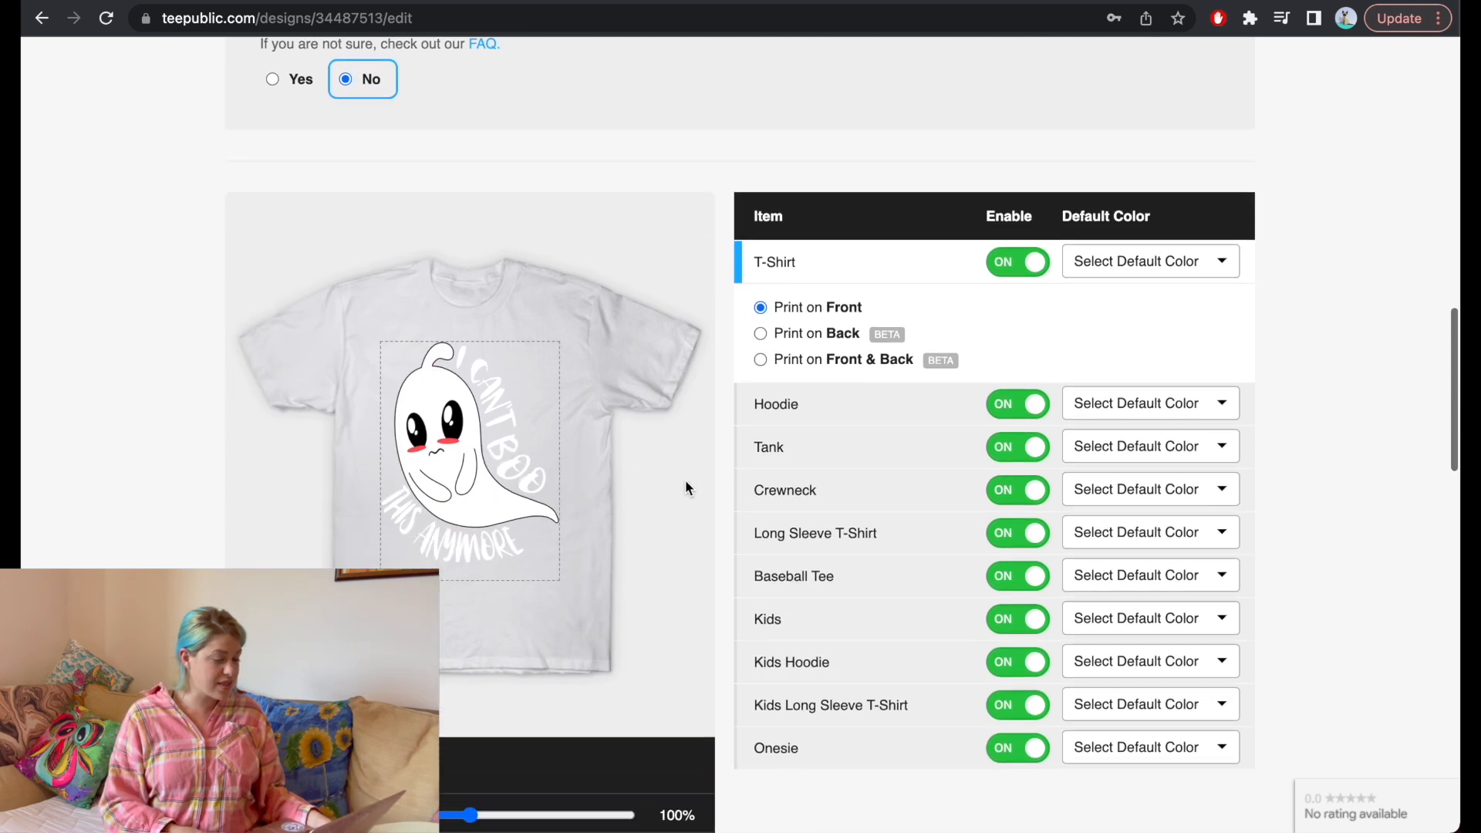
Deactivate the soft pink, creme, light blue and two light heather product colors, plus all two-tone swatches except the first
{"action": "scroll", "coordinate": [685, 488], "scroll_direction": "down", "scroll_amount": 6}
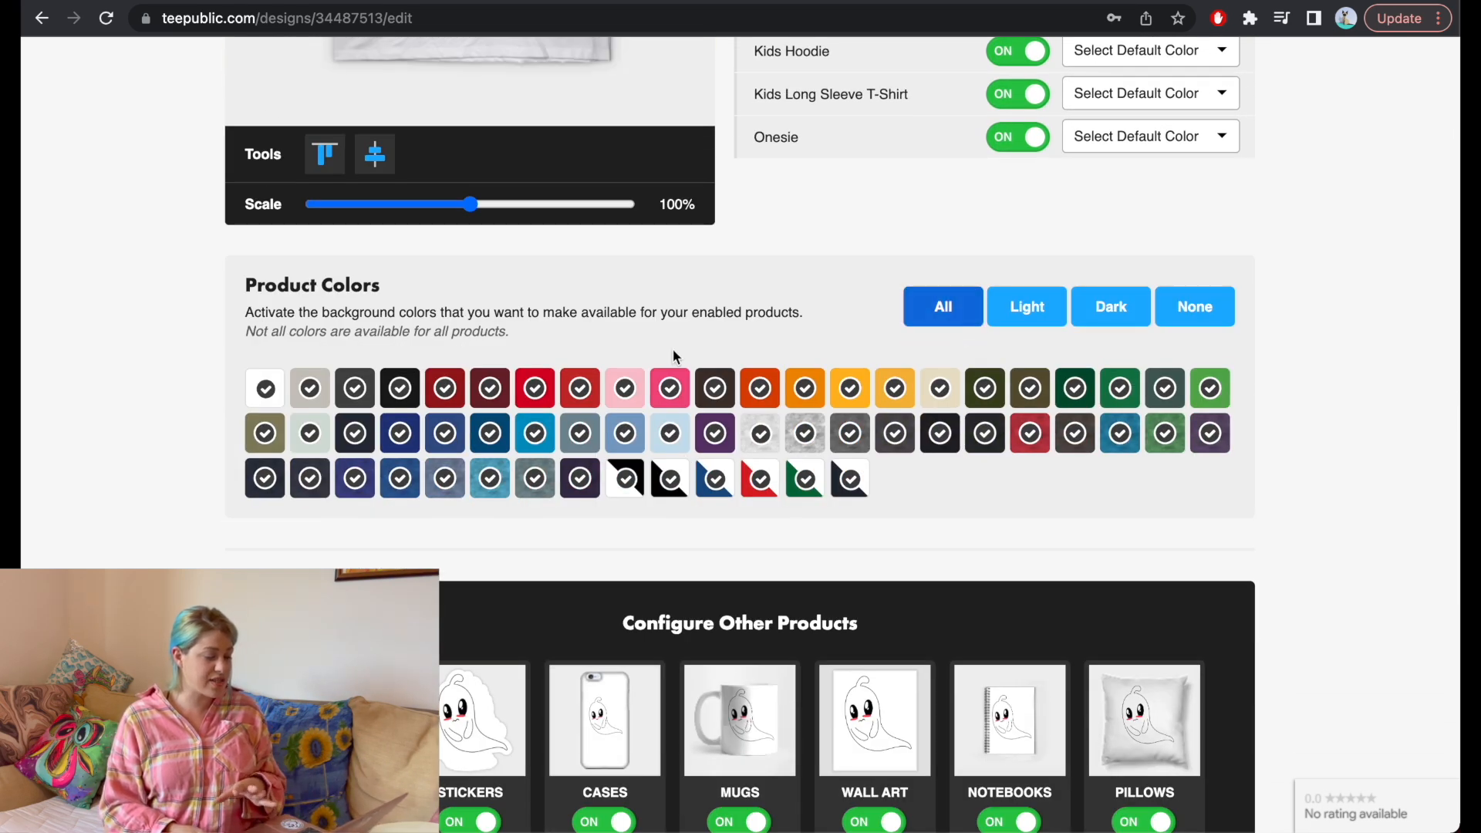
{"action": "scroll", "coordinate": [685, 413], "scroll_direction": "up", "scroll_amount": 4}
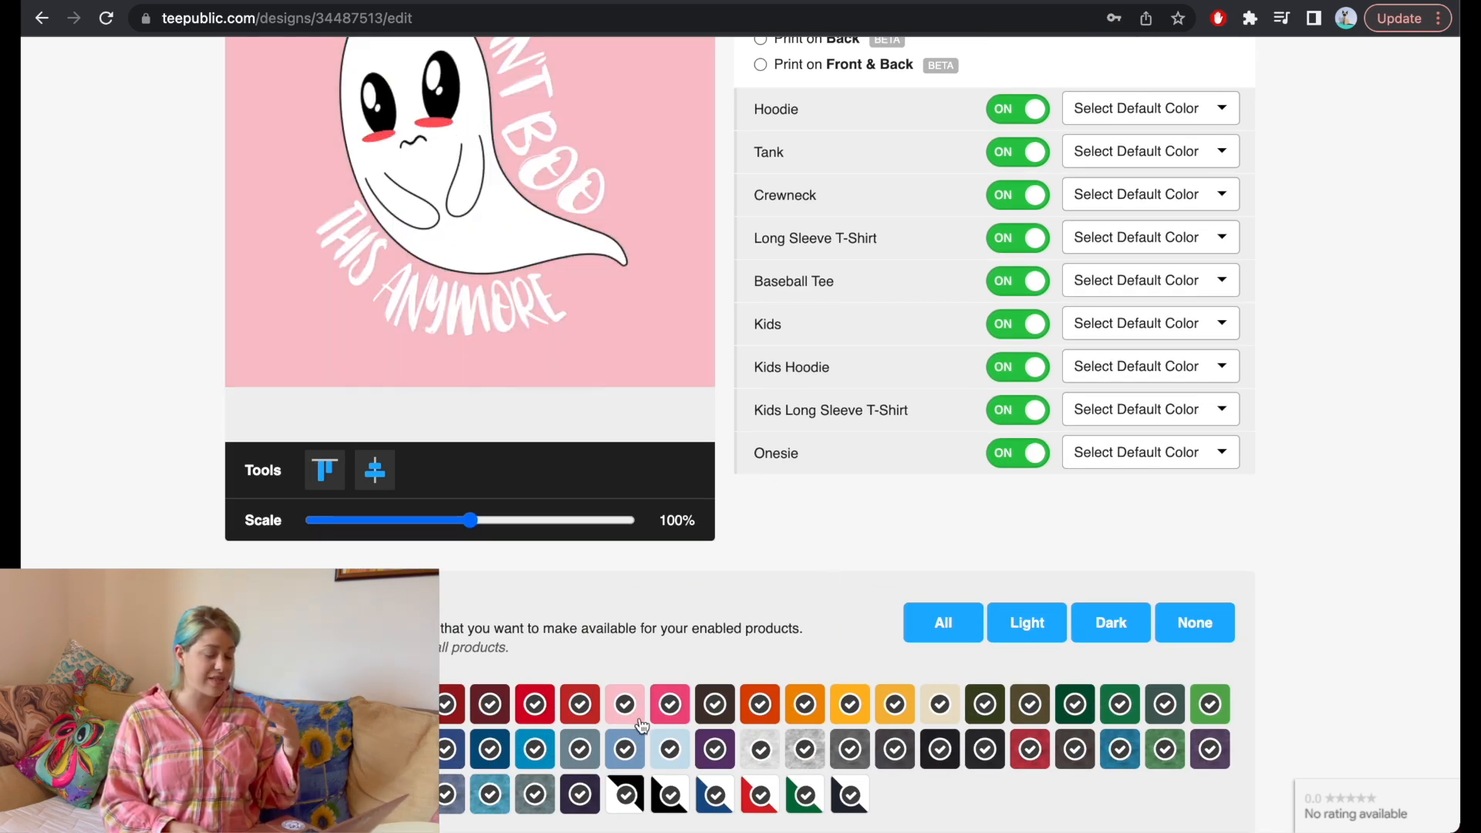
{"action": "left_click", "coordinate": [941, 704]}
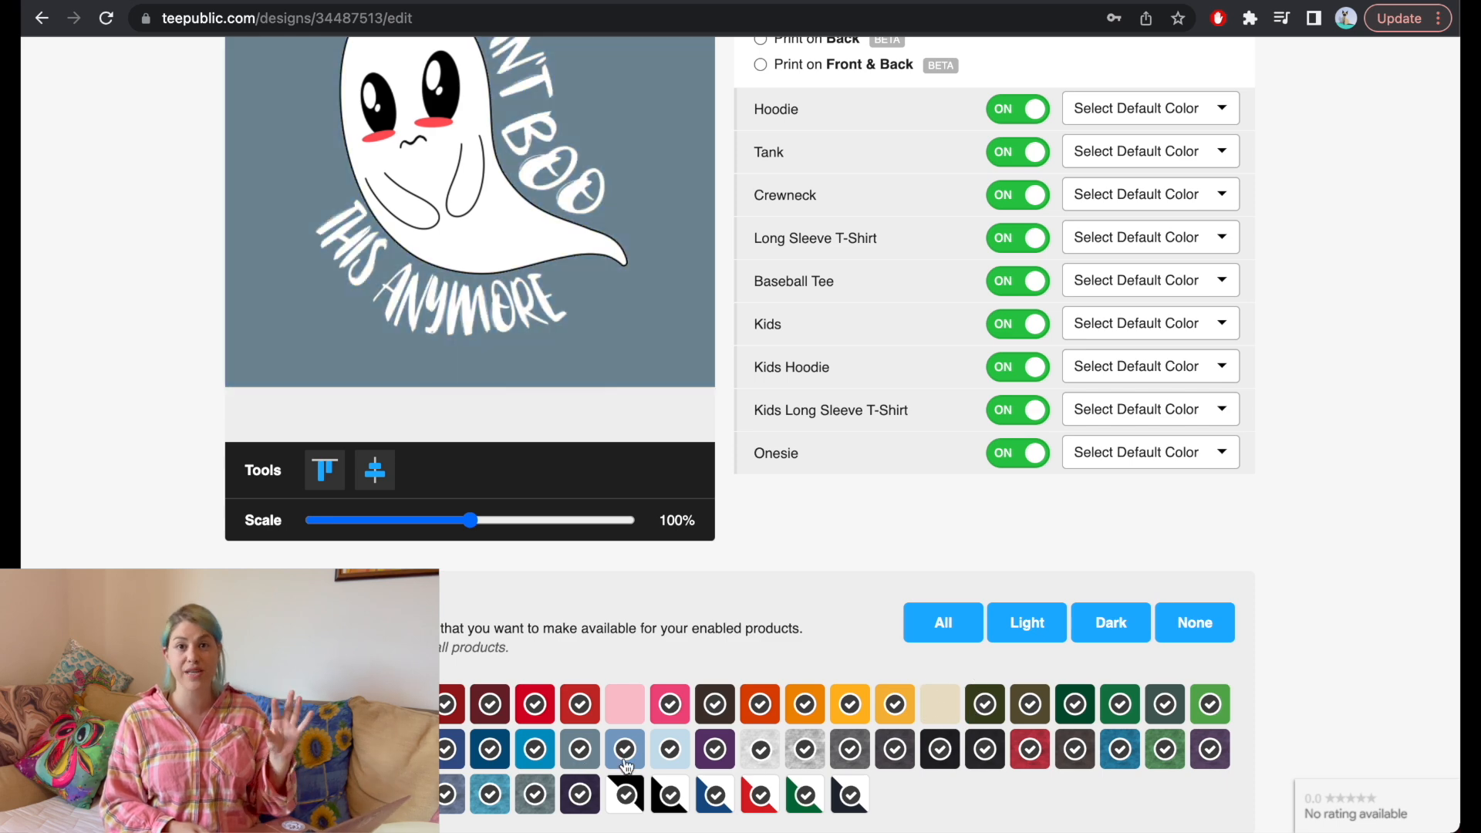
{"action": "left_click", "coordinate": [683, 756]}
{"action": "left_click", "coordinate": [672, 797]}
{"action": "left_click", "coordinate": [717, 802]}
{"action": "left_click", "coordinate": [850, 795]}
{"action": "left_click", "coordinate": [761, 749]}
{"action": "left_click", "coordinate": [803, 750]}
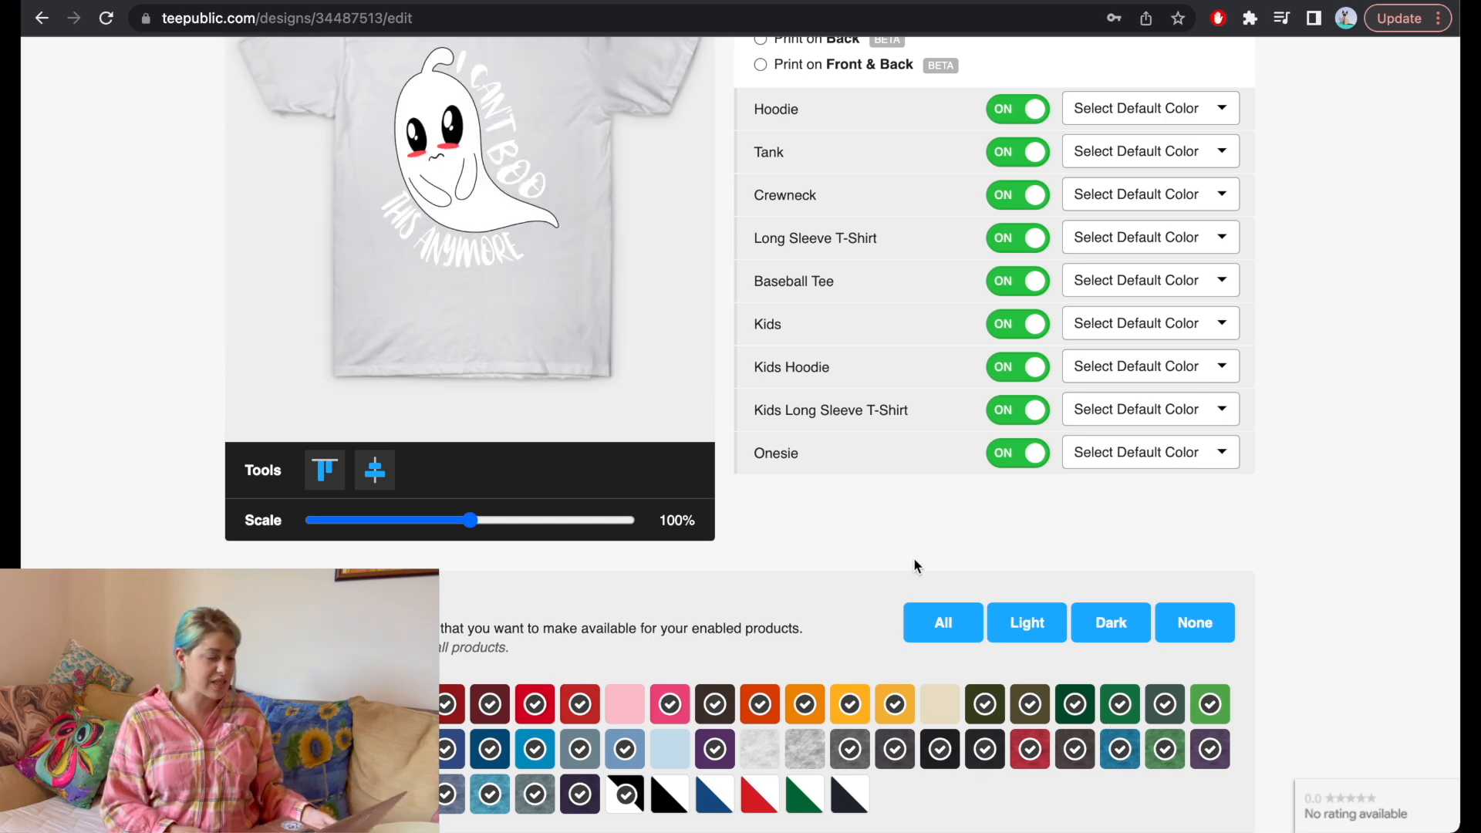
Set the T-shirt's default color to Black
{"action": "scroll", "coordinate": [913, 557], "scroll_direction": "up", "scroll_amount": 3}
{"action": "left_click", "coordinate": [1109, 133]}
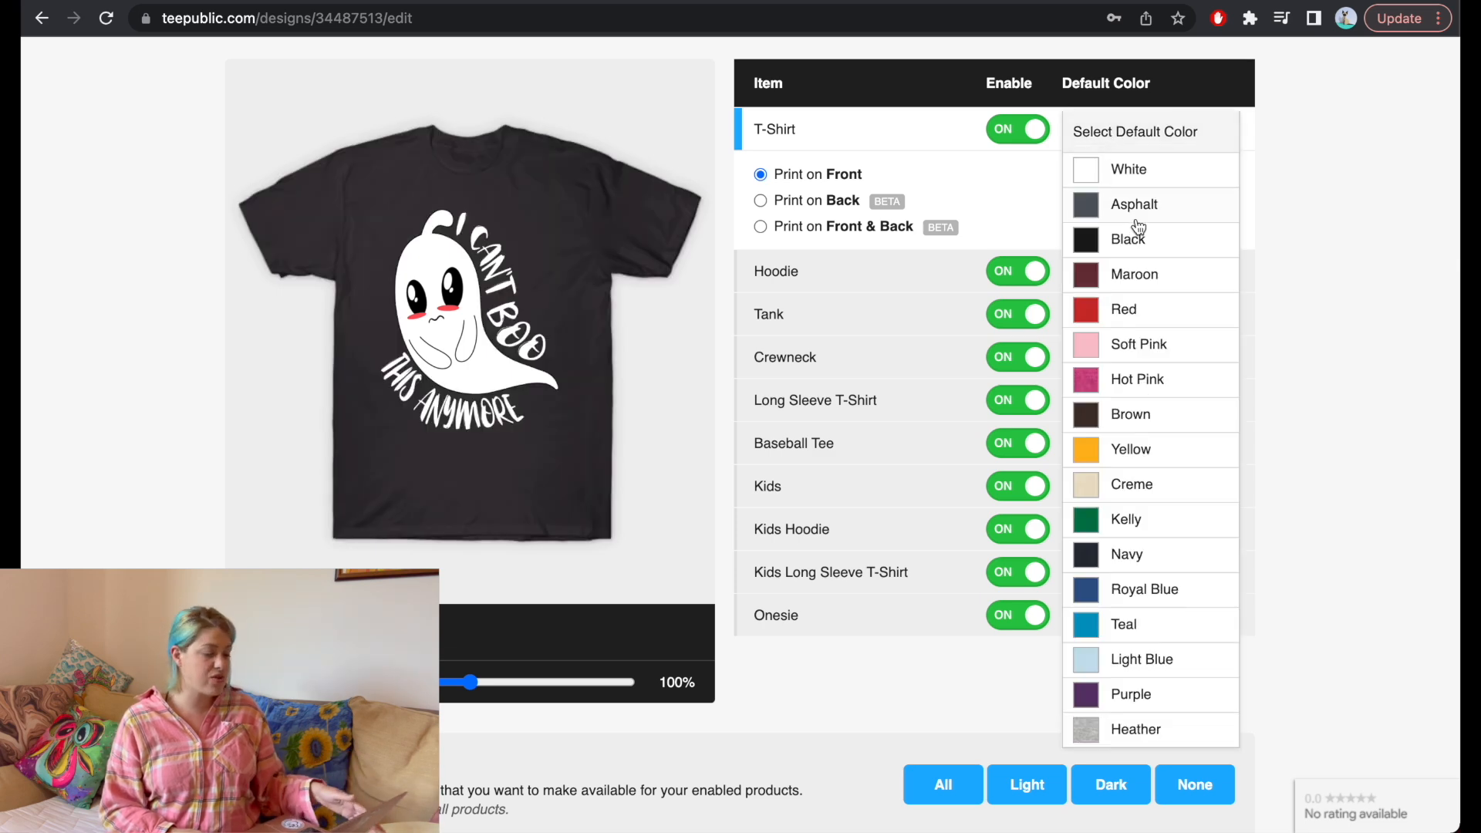
{"action": "left_click", "coordinate": [1137, 239]}
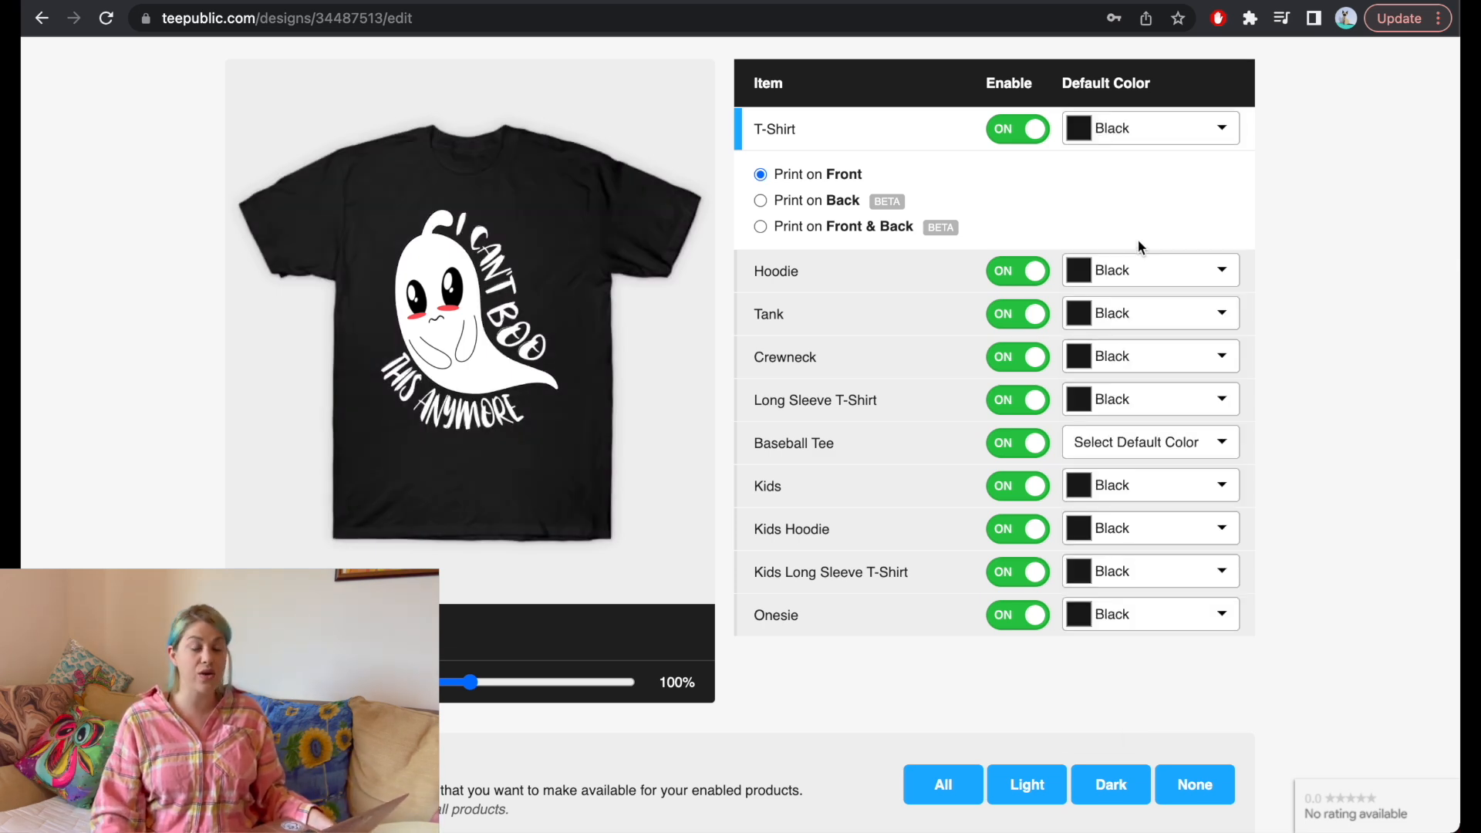
Try Navy and Red as the hoodie's default color
{"action": "left_click", "coordinate": [1144, 270]}
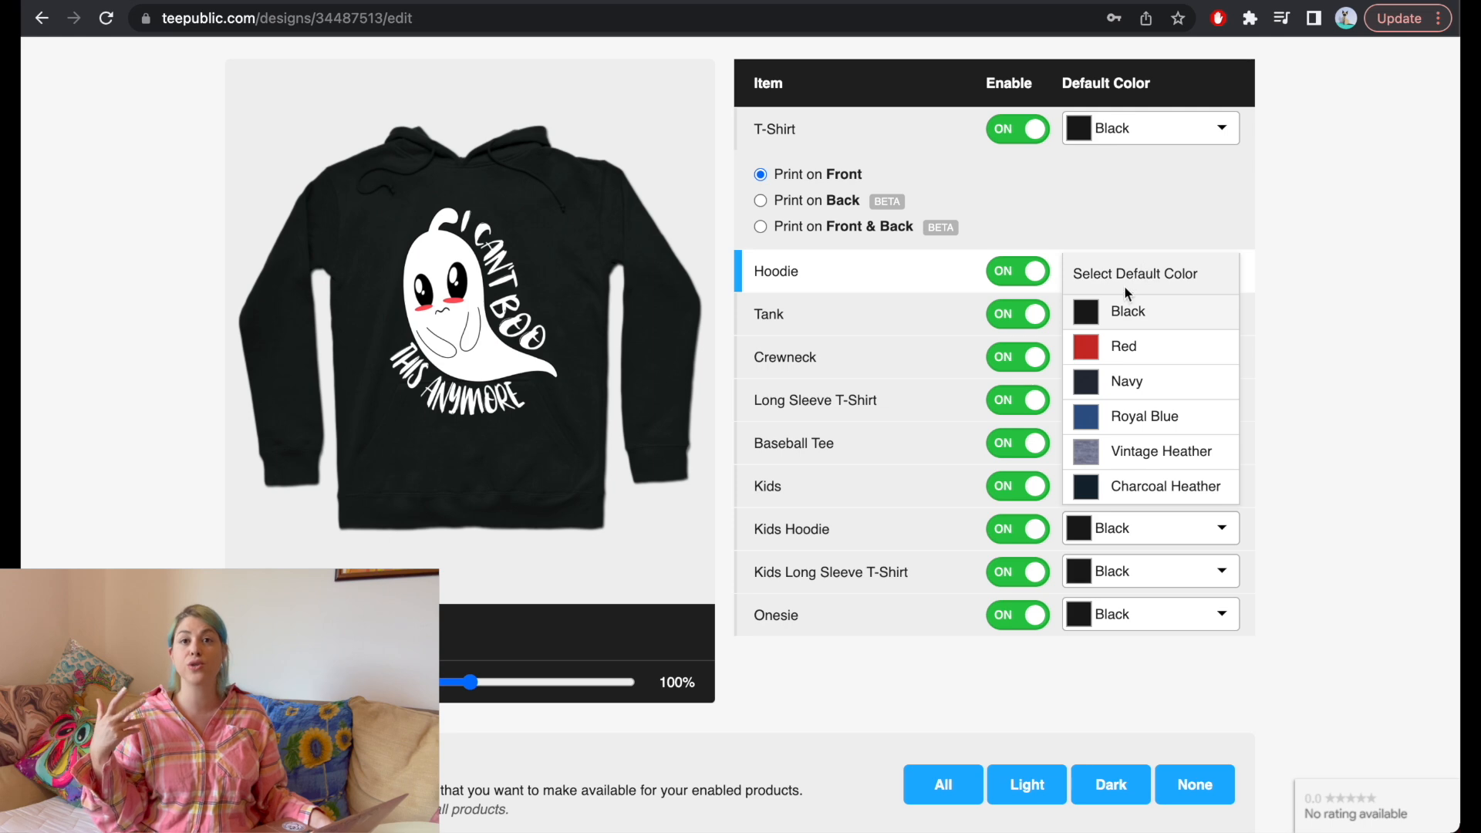
{"action": "left_click", "coordinate": [1131, 383]}
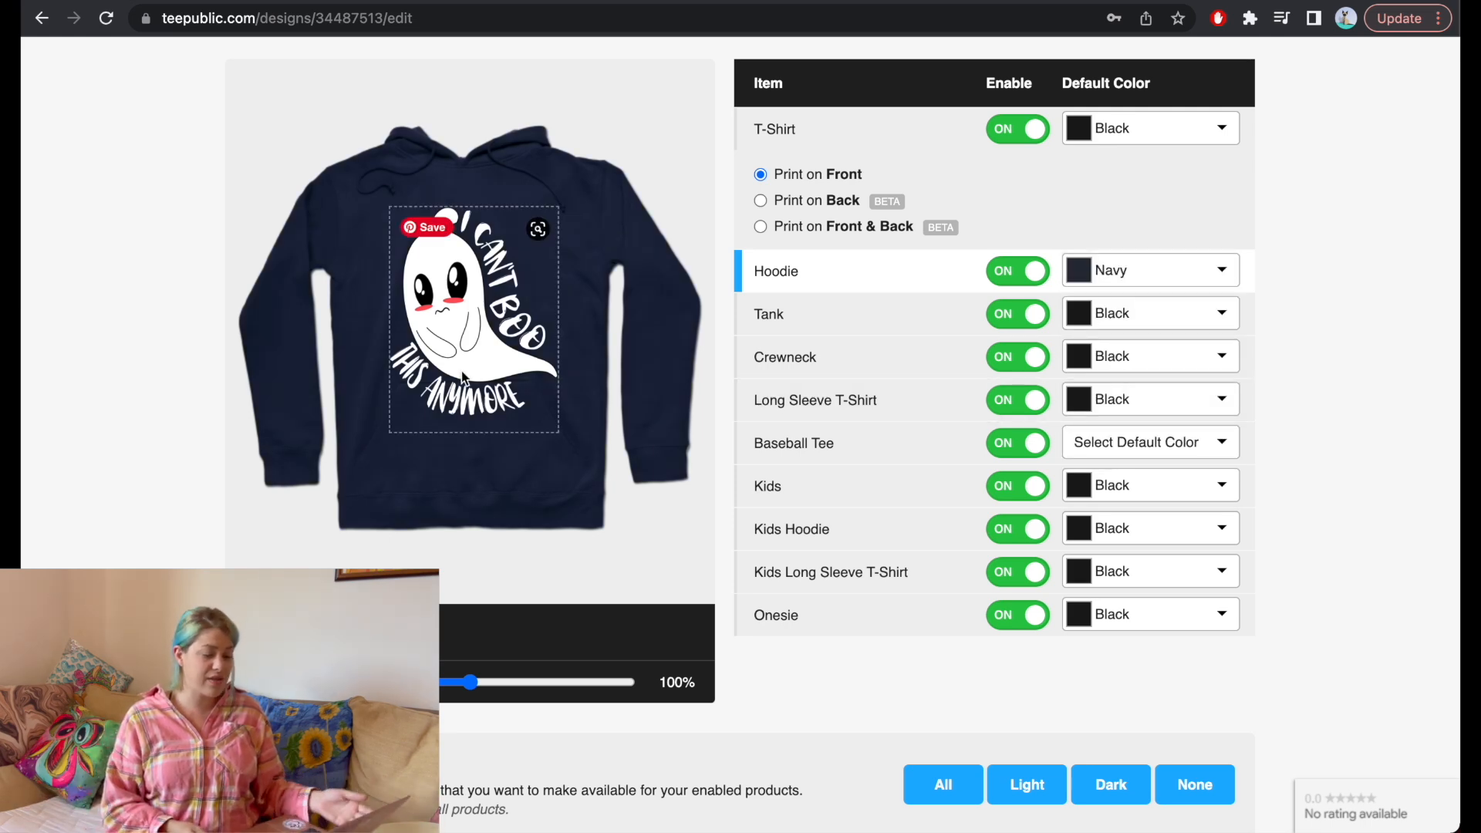
{"action": "left_click", "coordinate": [1142, 276]}
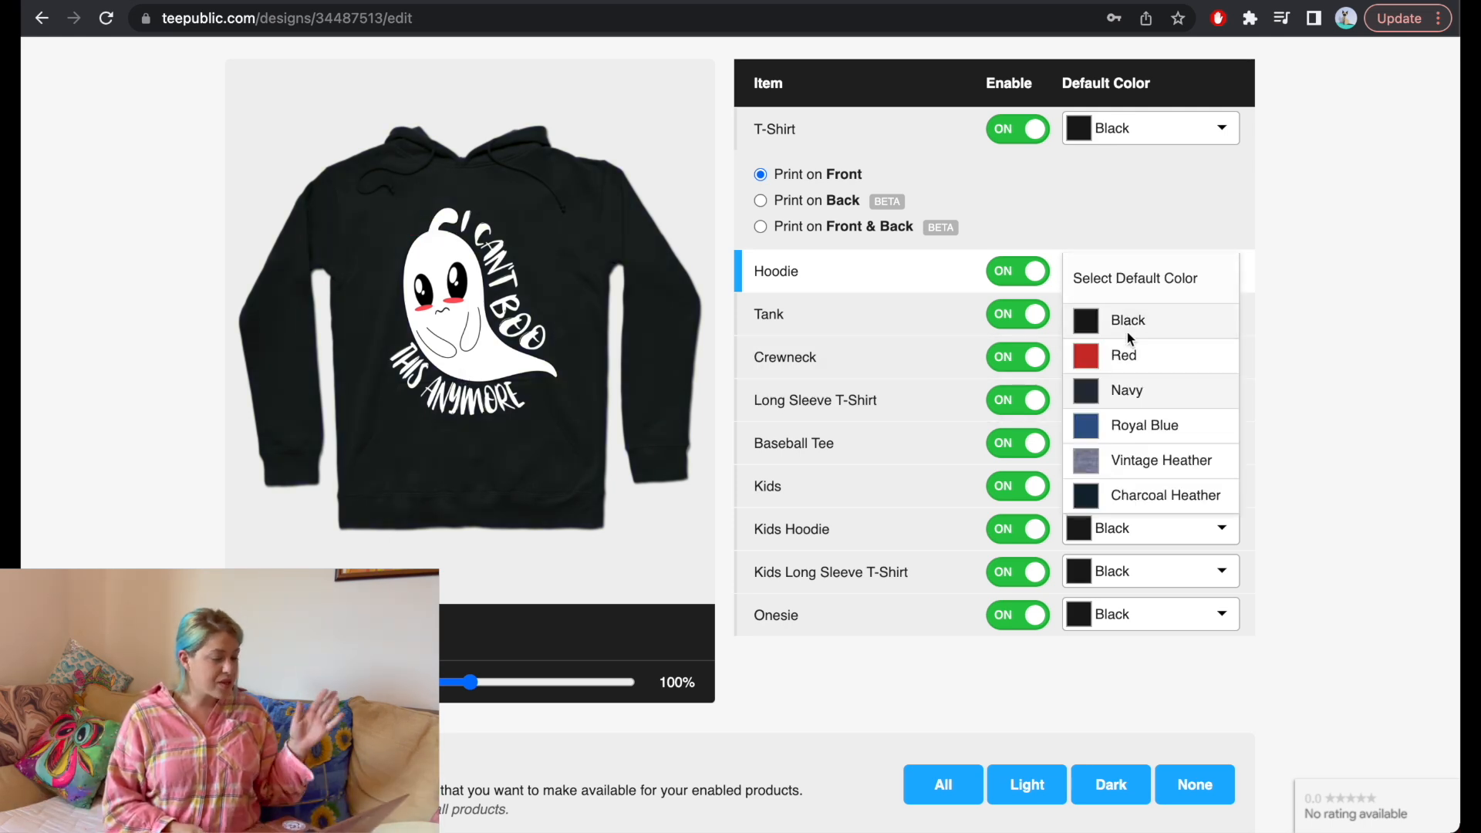
{"action": "left_click", "coordinate": [1126, 348]}
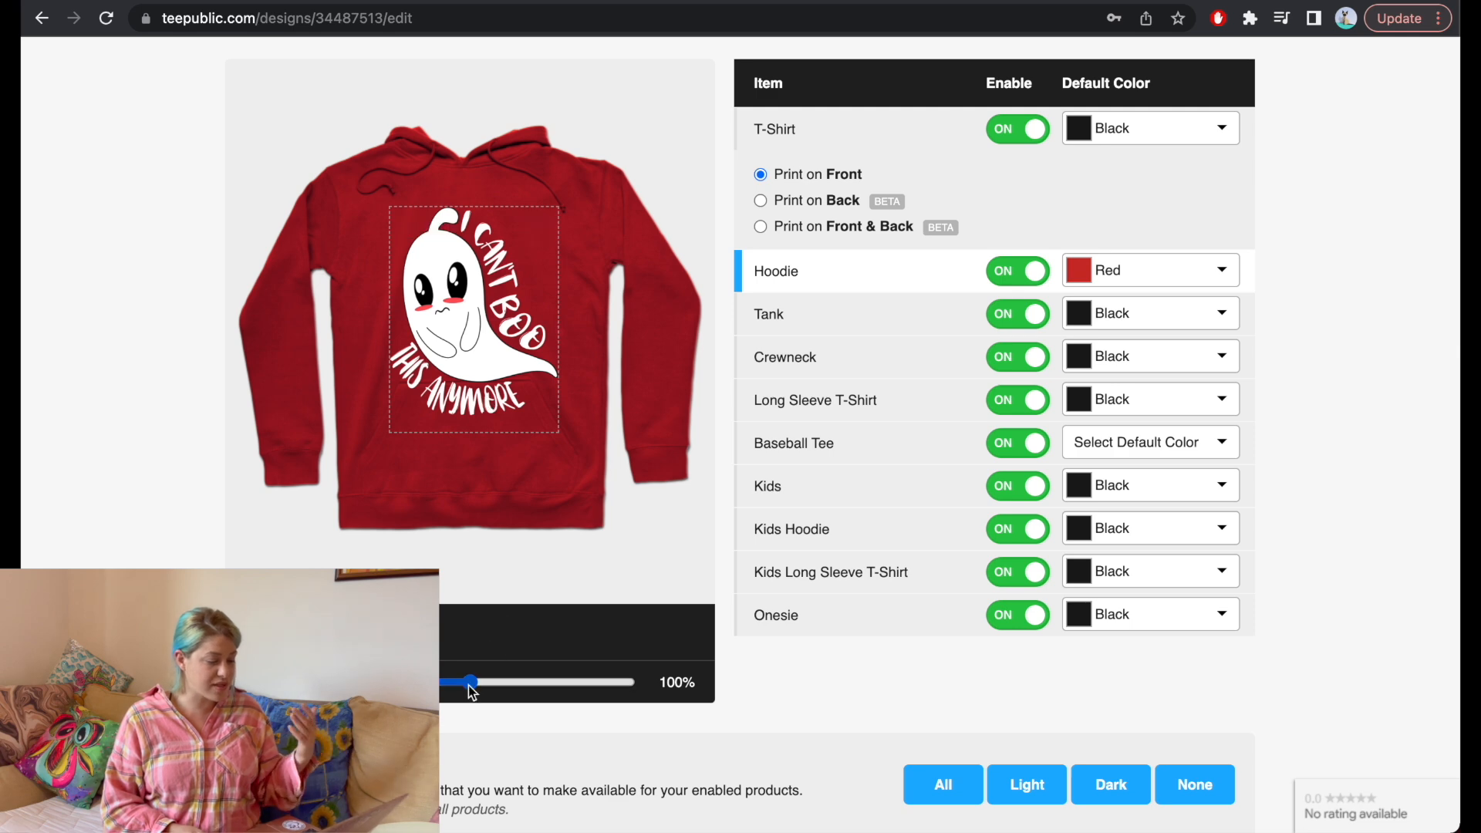
Scale the hoodie's design to 77% and set its default color to Navy
{"action": "left_click_drag", "start_coordinate": [469, 682], "coordinate": [439, 684]}
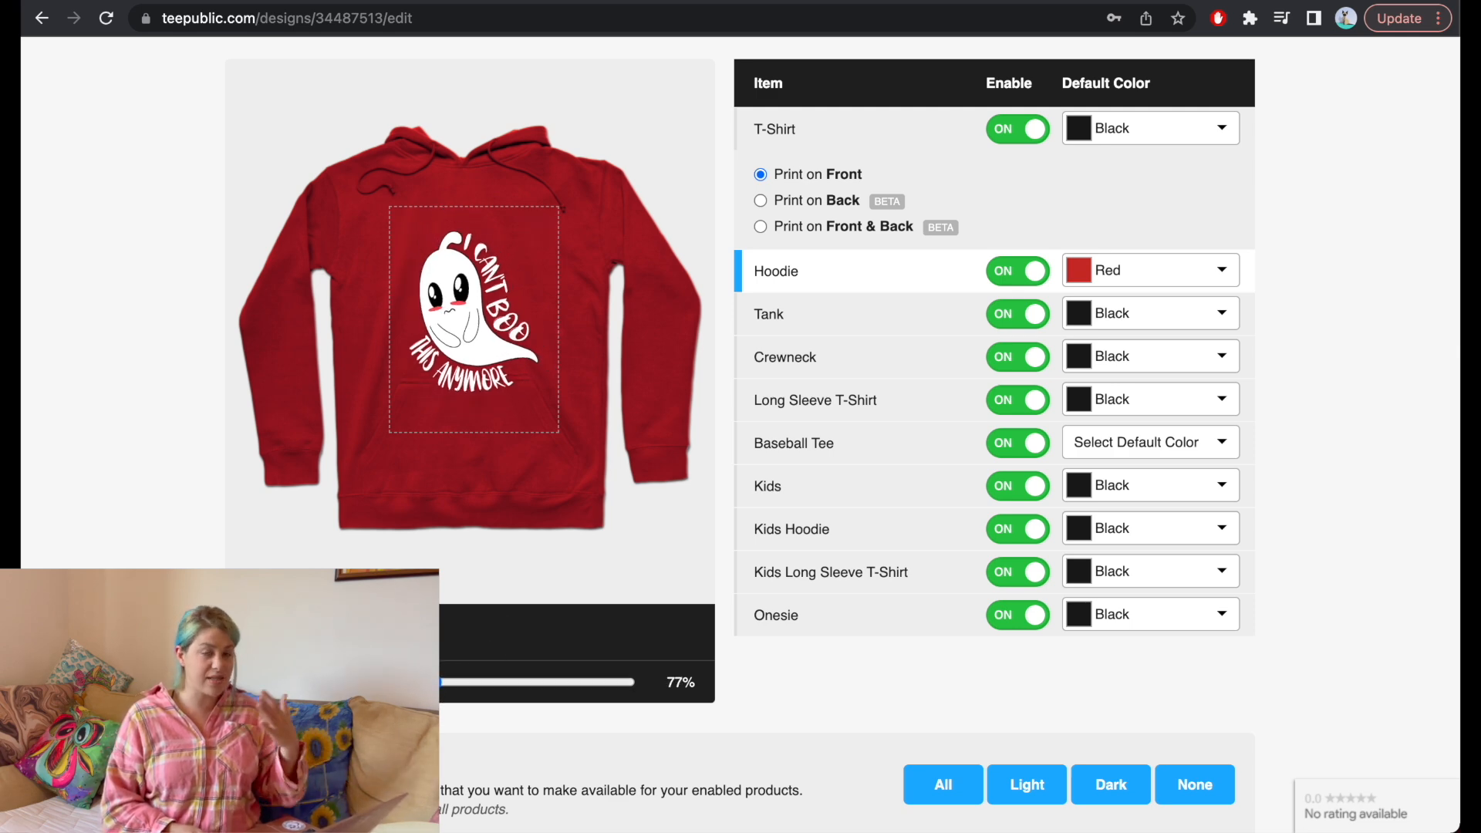
{"action": "left_click", "coordinate": [1127, 278]}
{"action": "left_click", "coordinate": [1128, 329]}
{"action": "left_click", "coordinate": [1128, 276]}
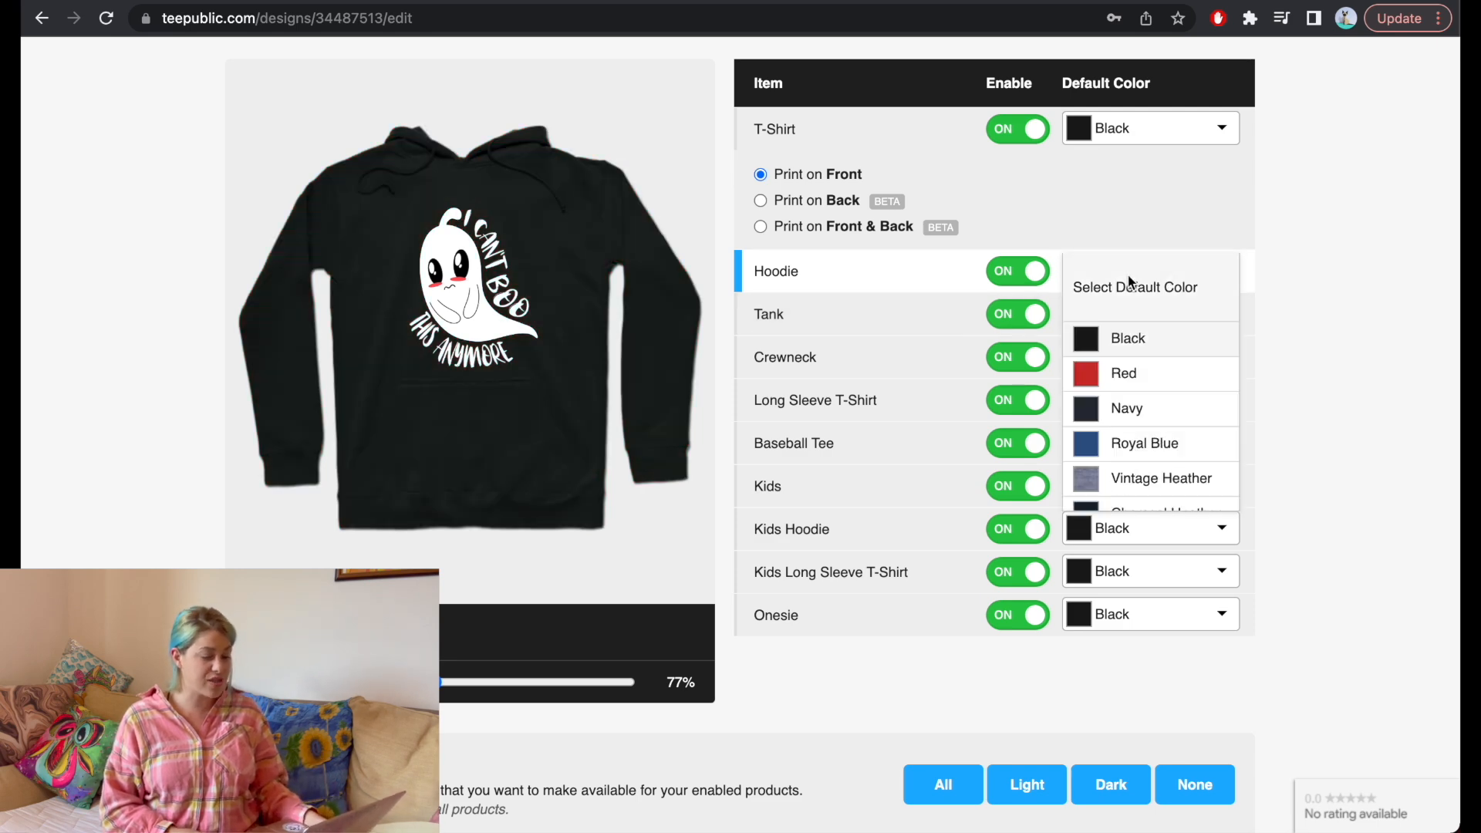
{"action": "left_click", "coordinate": [1125, 404]}
Set the crewneck's default color to Dark Green and the baseball tee's to Black/White
{"action": "left_click", "coordinate": [1125, 355]}
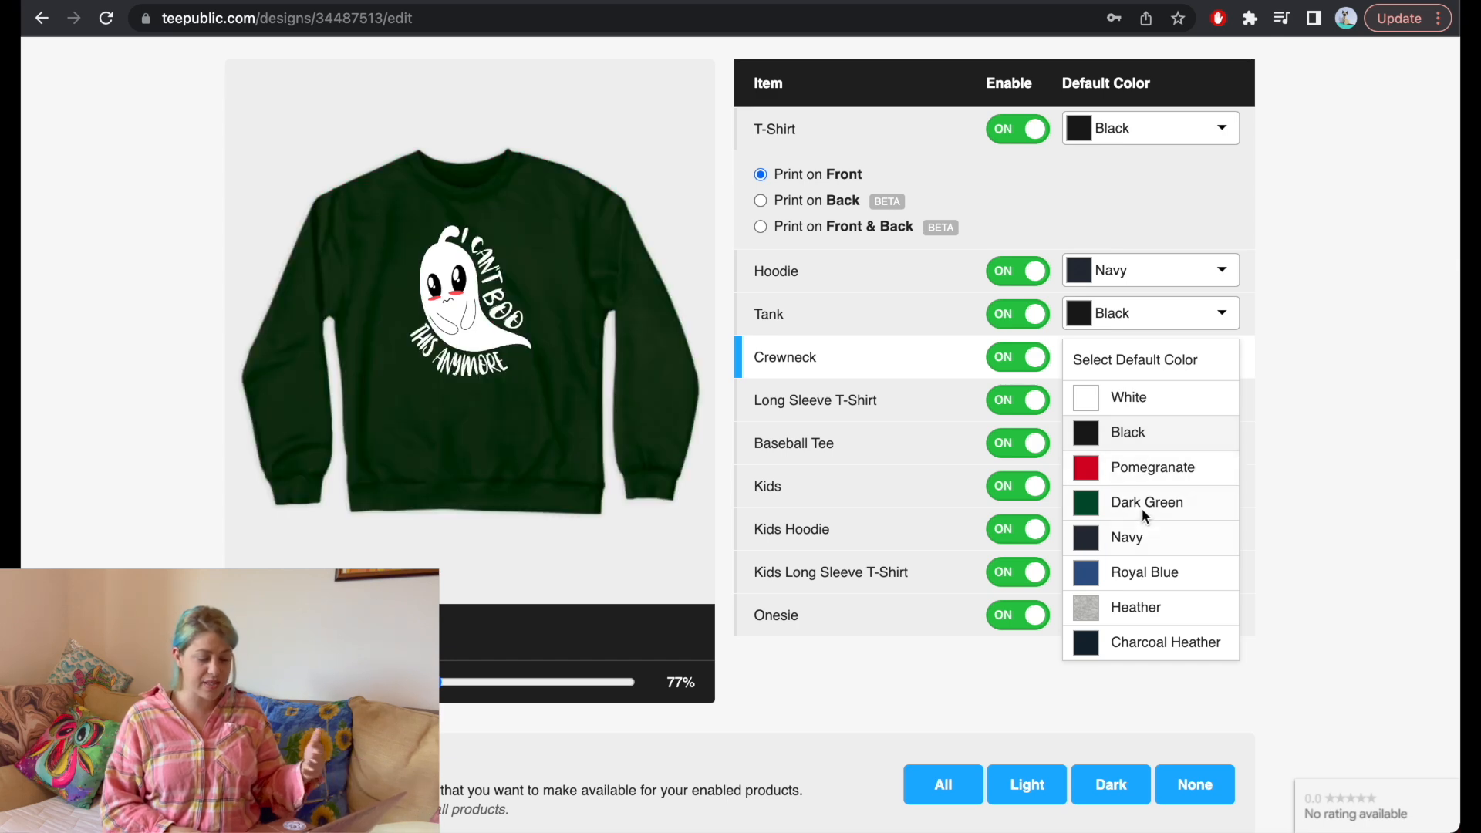
{"action": "left_click", "coordinate": [1142, 506]}
{"action": "left_click", "coordinate": [1139, 443]}
{"action": "left_click", "coordinate": [1135, 484]}
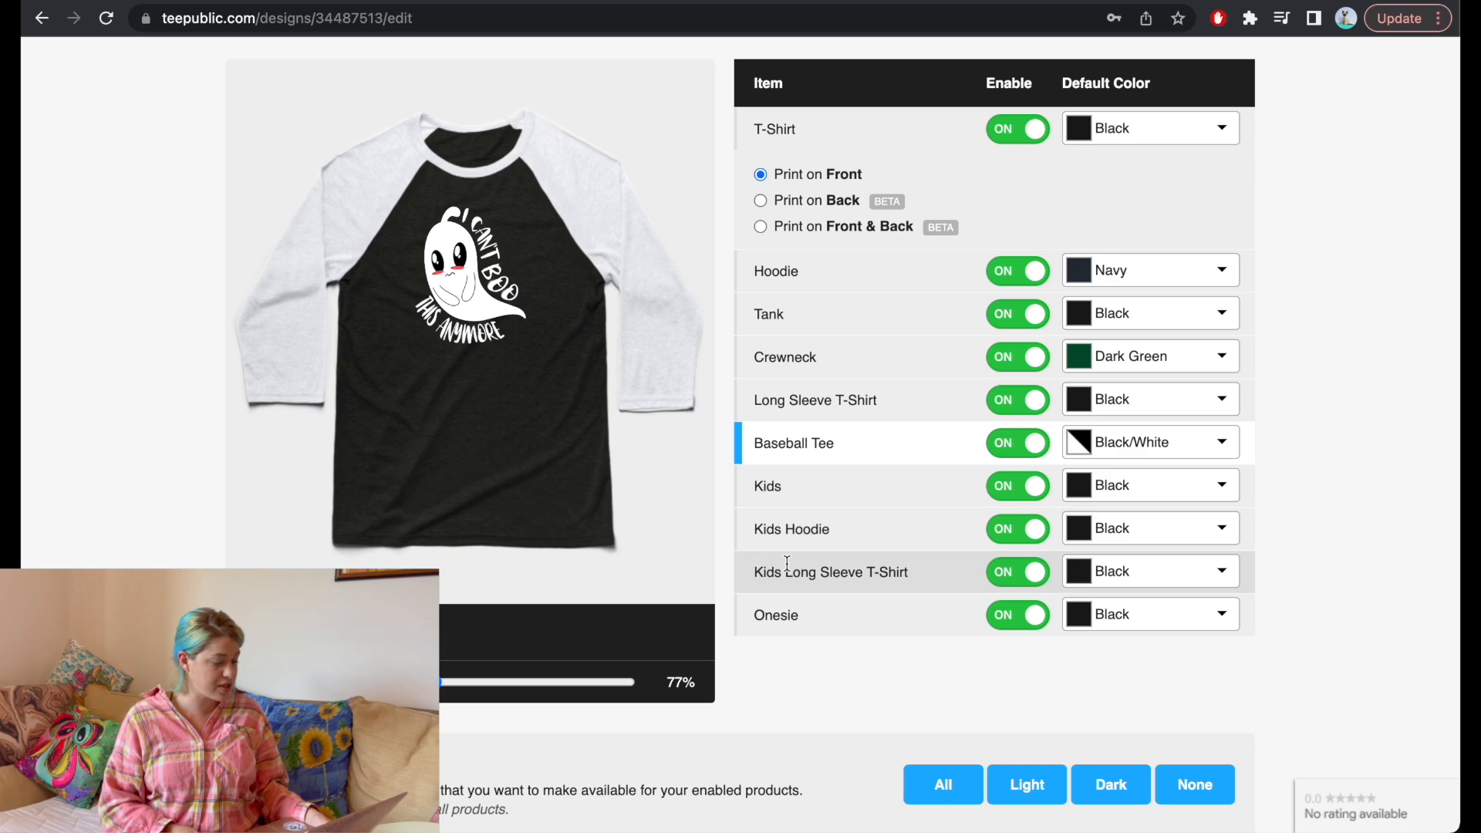
Try the Rectangle sticker layout, return to Die-cut design + background color, and view the cases configuration
{"action": "scroll", "coordinate": [787, 564], "scroll_direction": "down", "scroll_amount": 5}
{"action": "left_click", "coordinate": [480, 764]}
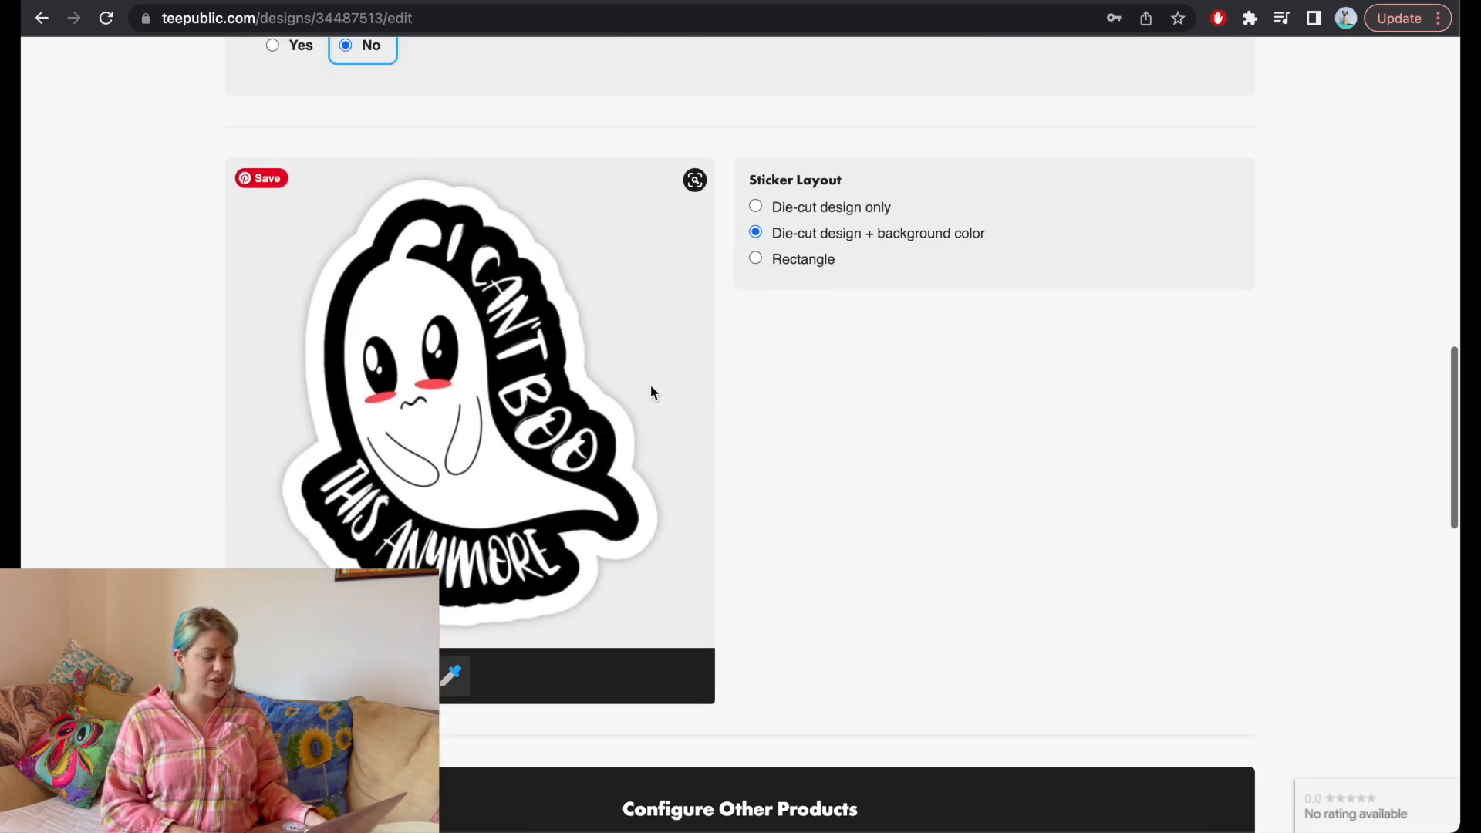
{"action": "left_click", "coordinate": [757, 260]}
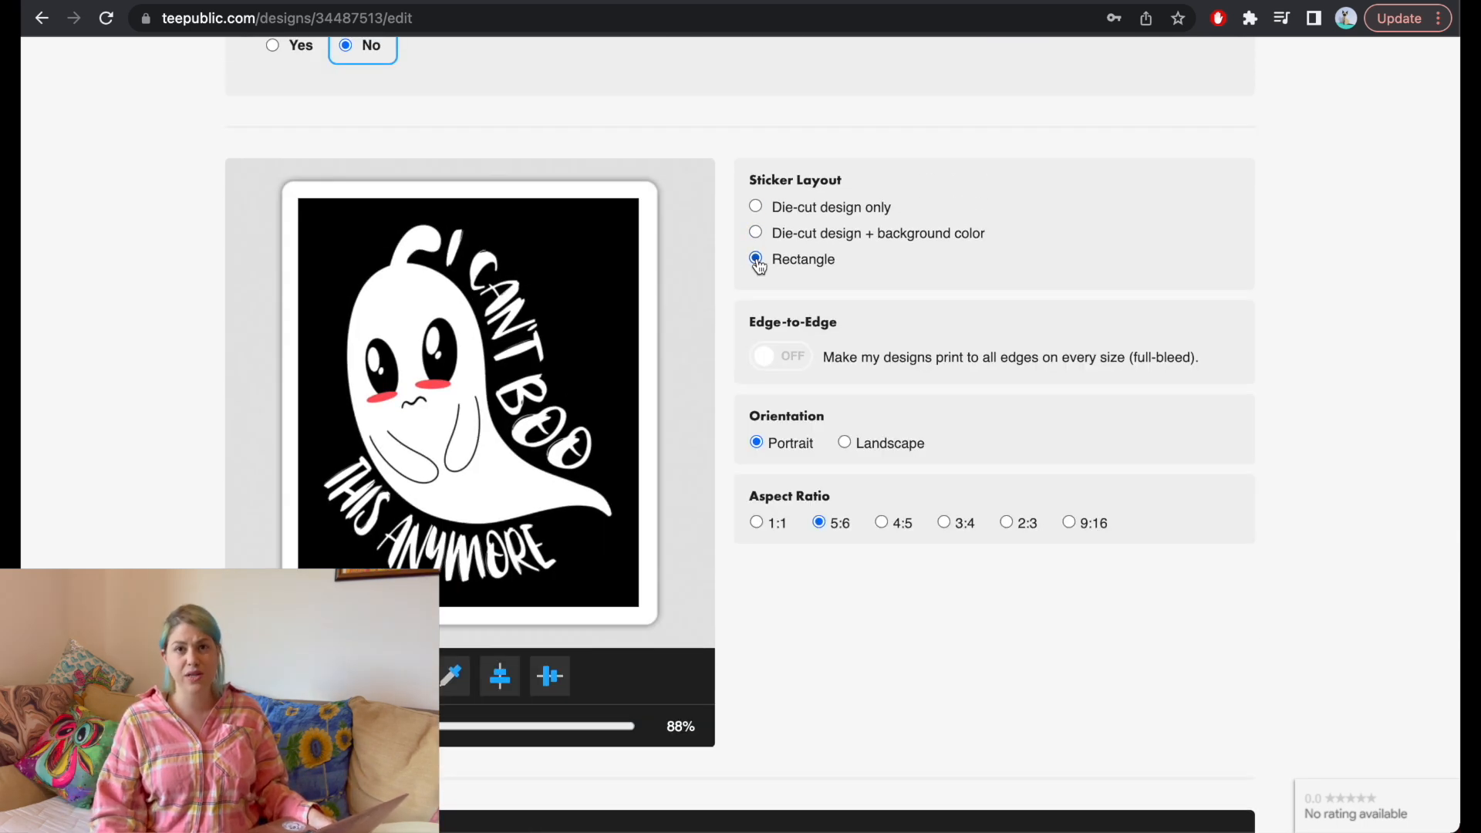
{"action": "left_click", "coordinate": [757, 234]}
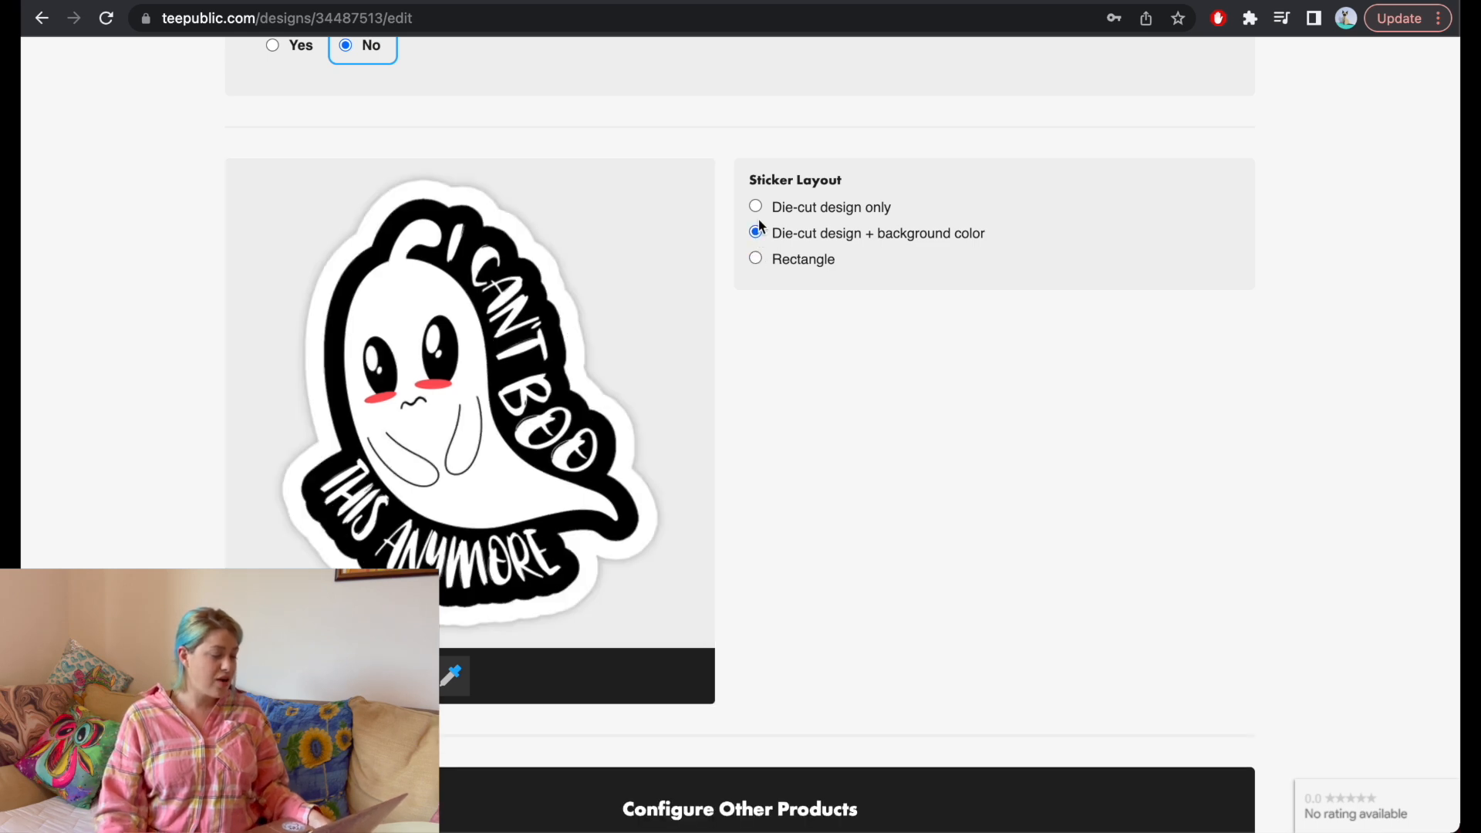
{"action": "scroll", "coordinate": [589, 488], "scroll_direction": "down", "scroll_amount": 5}
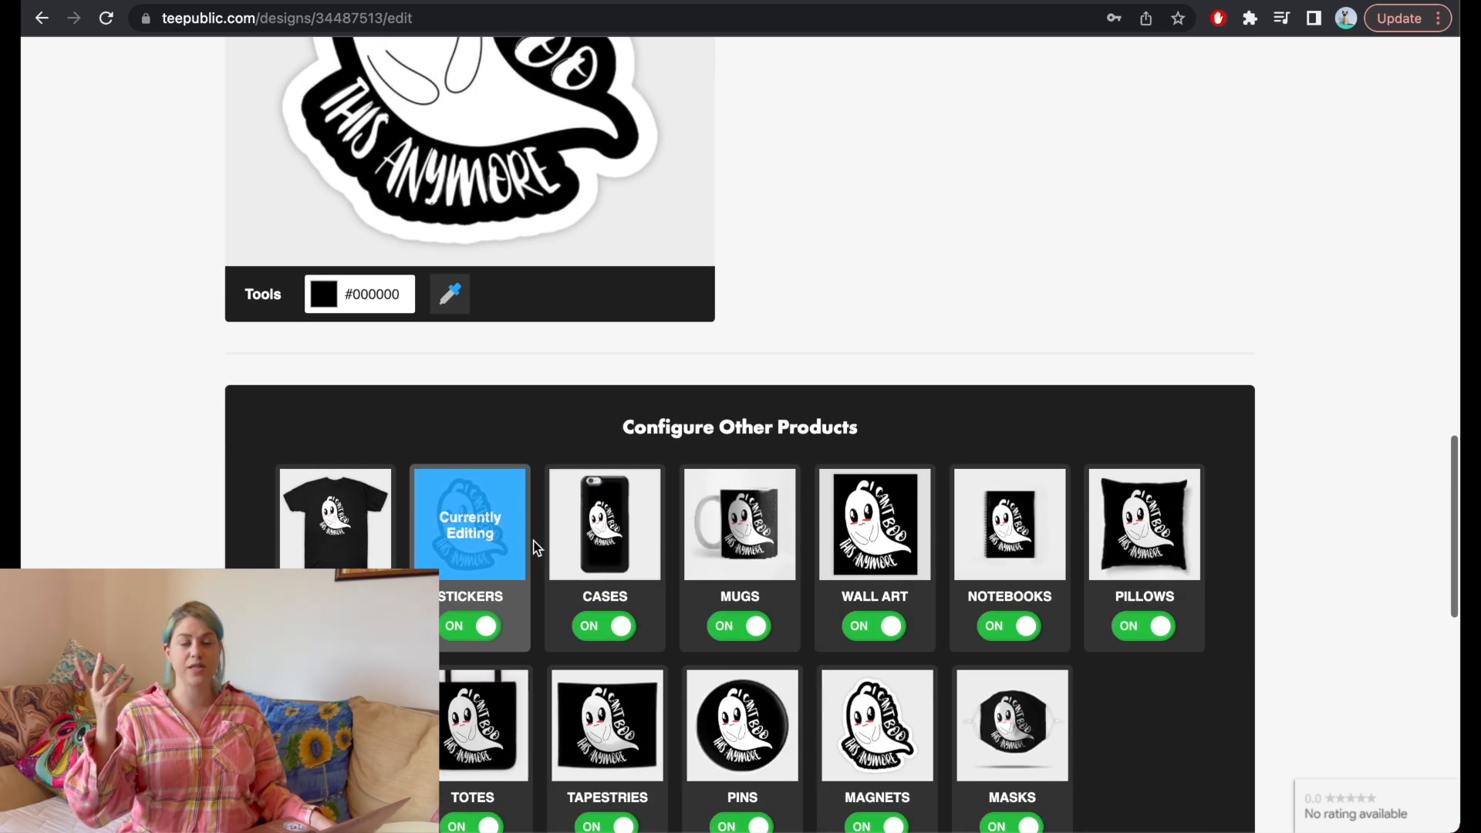
{"action": "left_click", "coordinate": [575, 537]}
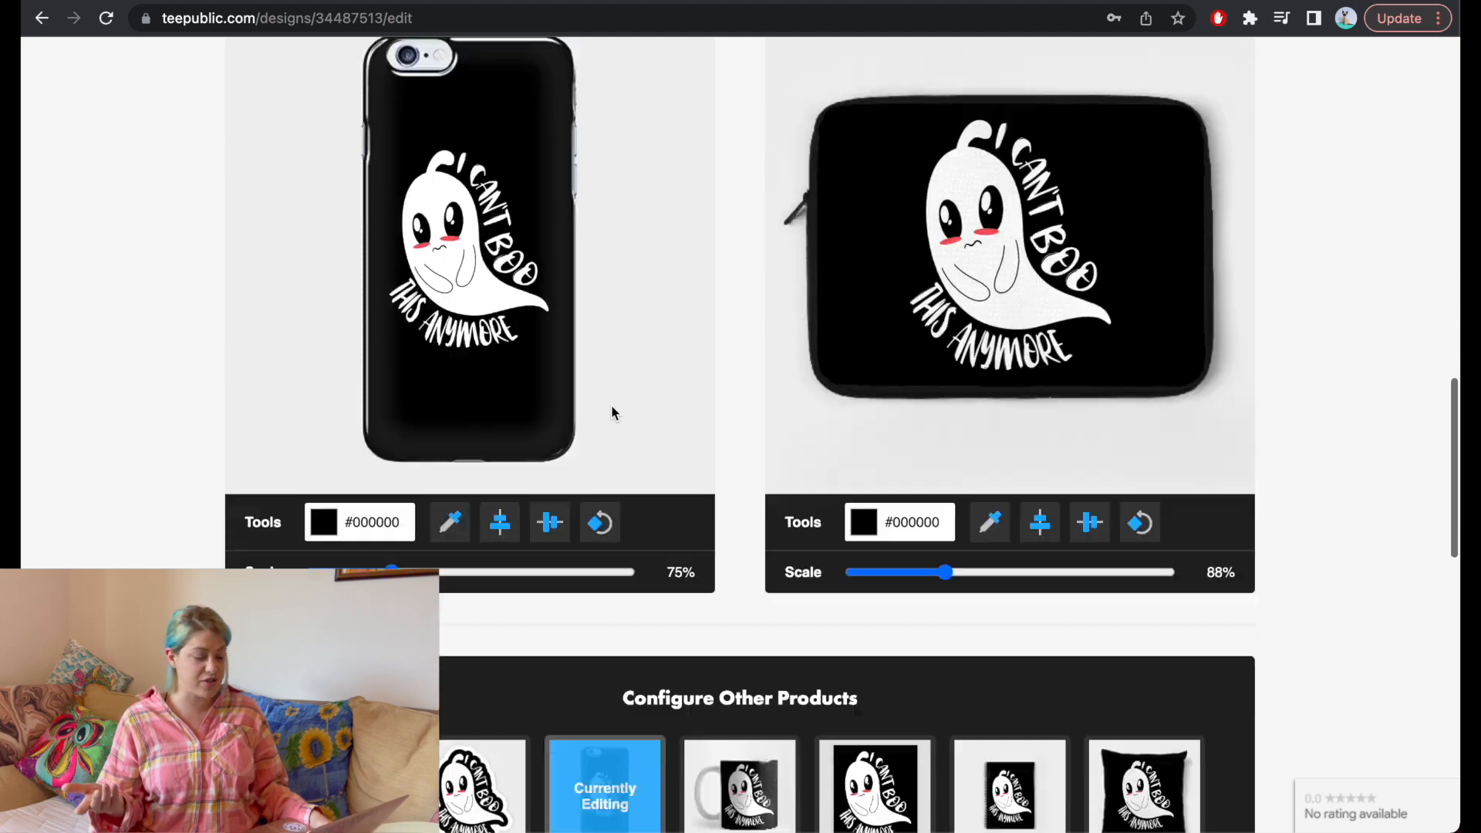
Open the mugs configuration and scale the design to 84% on the mug and 76% on the travel mug
{"action": "scroll", "coordinate": [611, 413], "scroll_direction": "down", "scroll_amount": 5}
{"action": "left_click", "coordinate": [723, 460]}
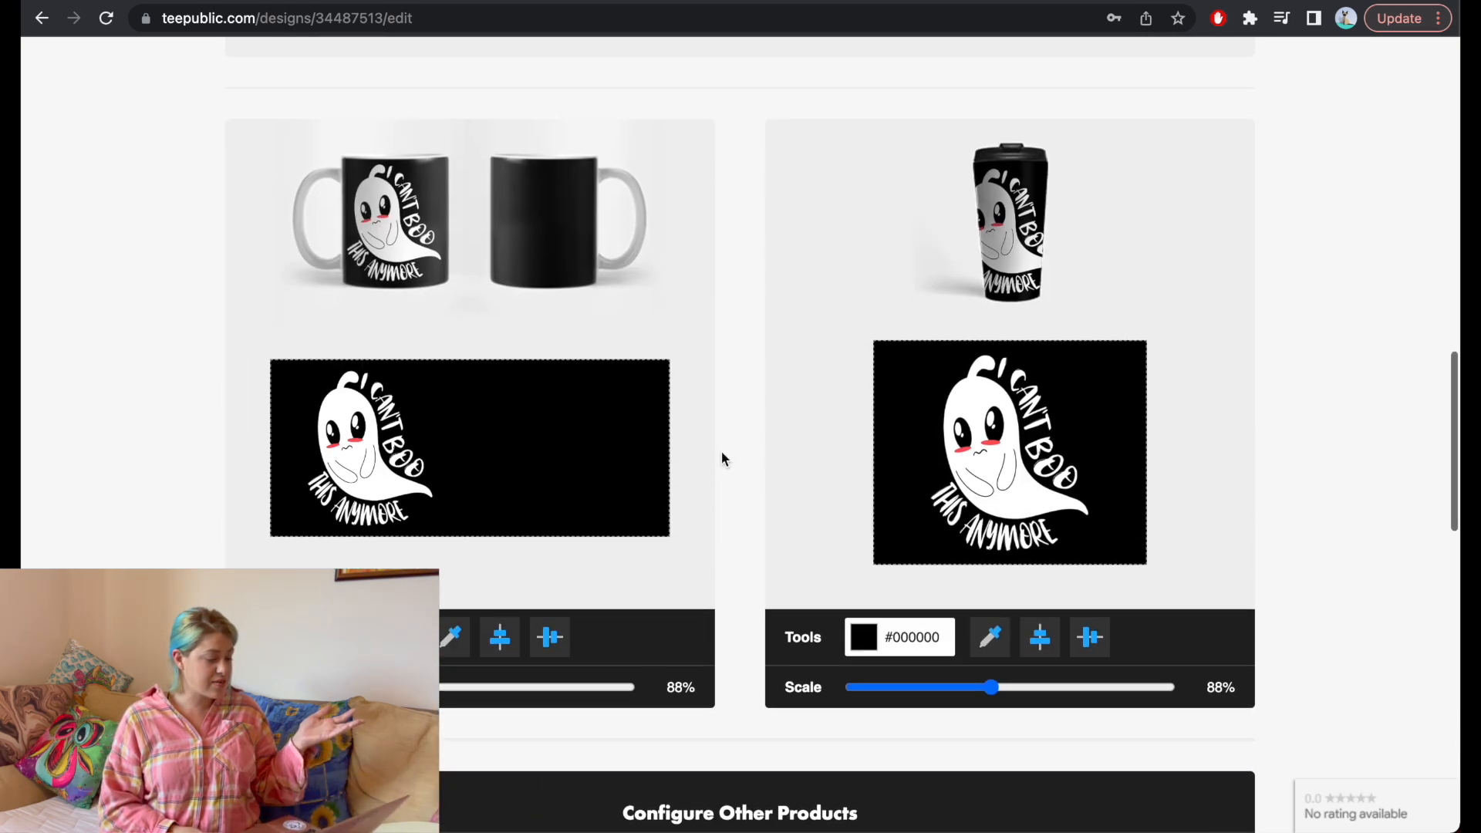
{"action": "left_click_drag", "start_coordinate": [414, 687], "coordinate": [408, 687]}
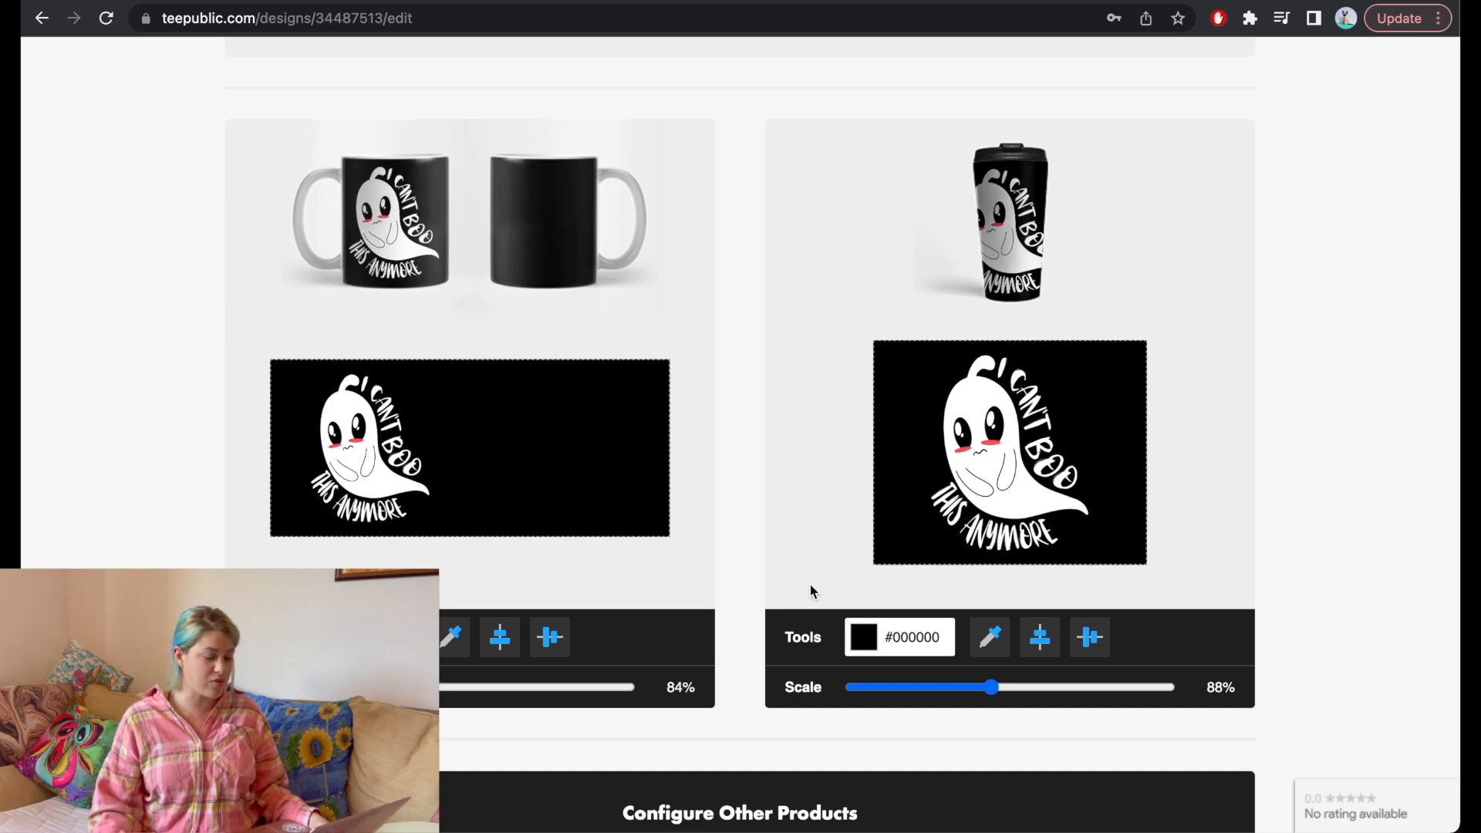
{"action": "left_click_drag", "start_coordinate": [991, 687], "coordinate": [975, 686]}
Set the travel mug's background to dark purple #400d52 and the regular mug's background to dark green #163b12
{"action": "left_click", "coordinate": [925, 638]}
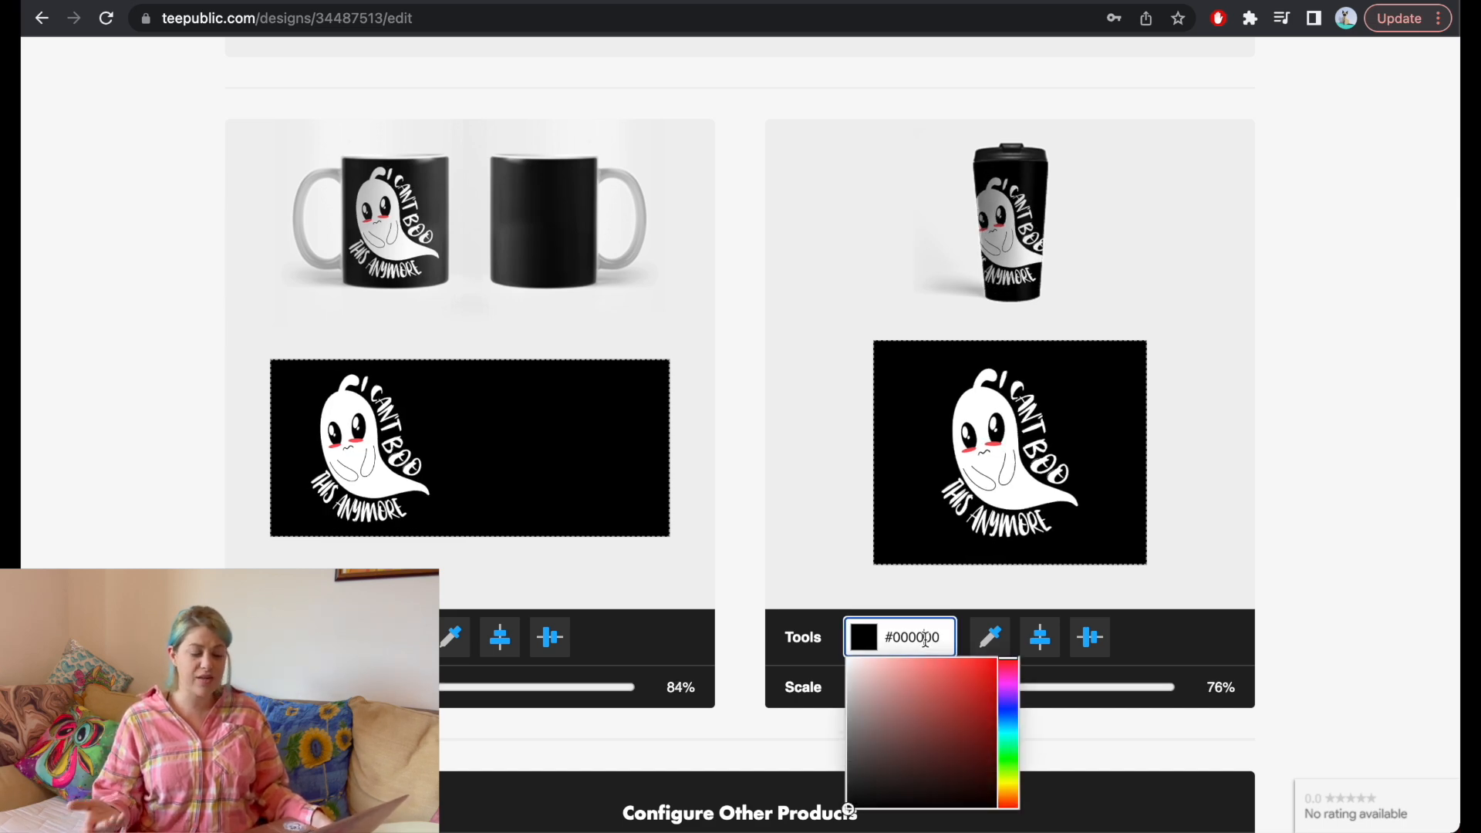
{"action": "left_click", "coordinate": [930, 726]}
{"action": "left_click", "coordinate": [1009, 690]}
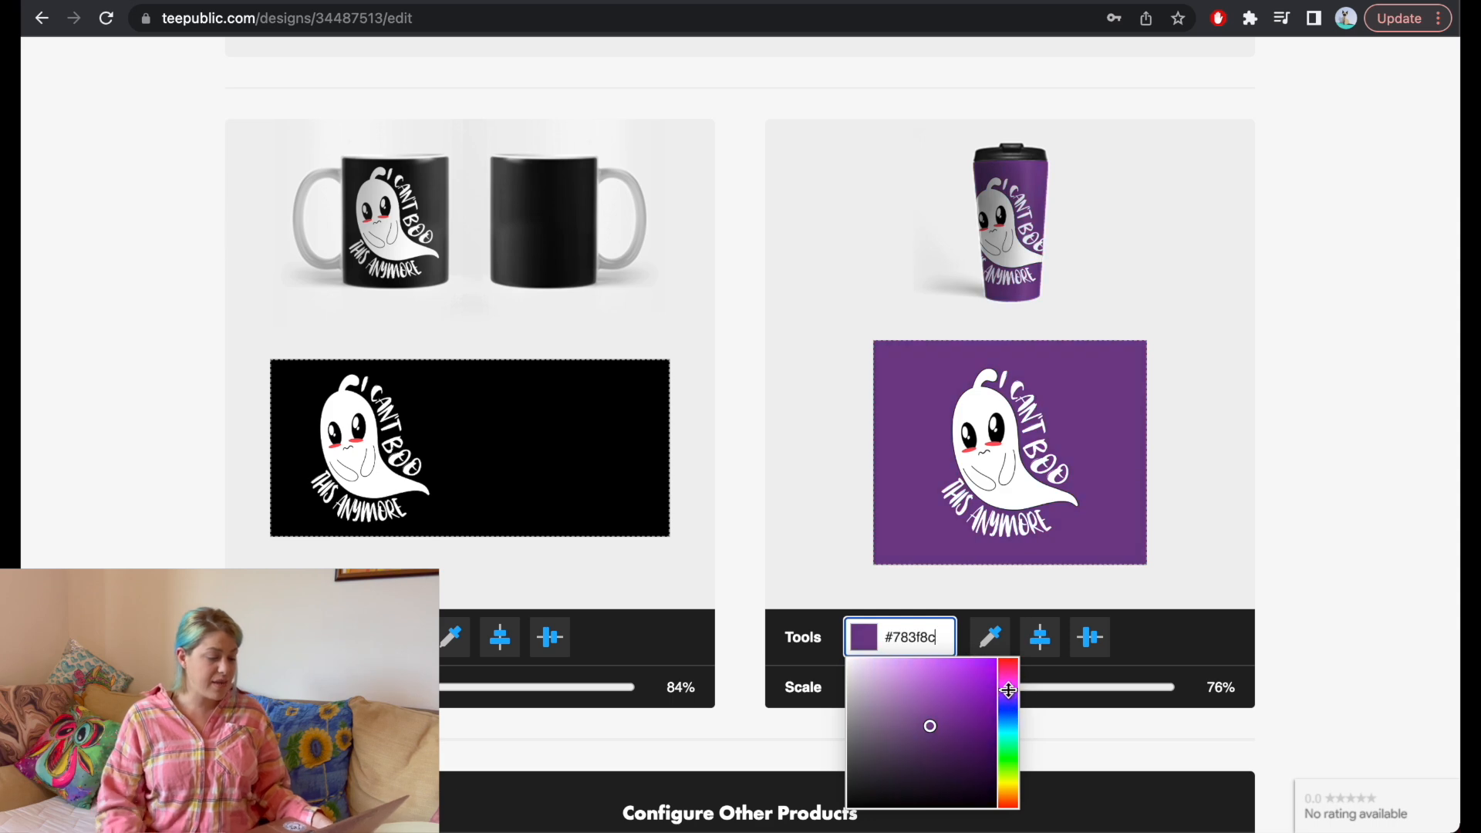
{"action": "left_click", "coordinate": [962, 752]}
{"action": "left_click_drag", "start_coordinate": [962, 751], "coordinate": [972, 760]}
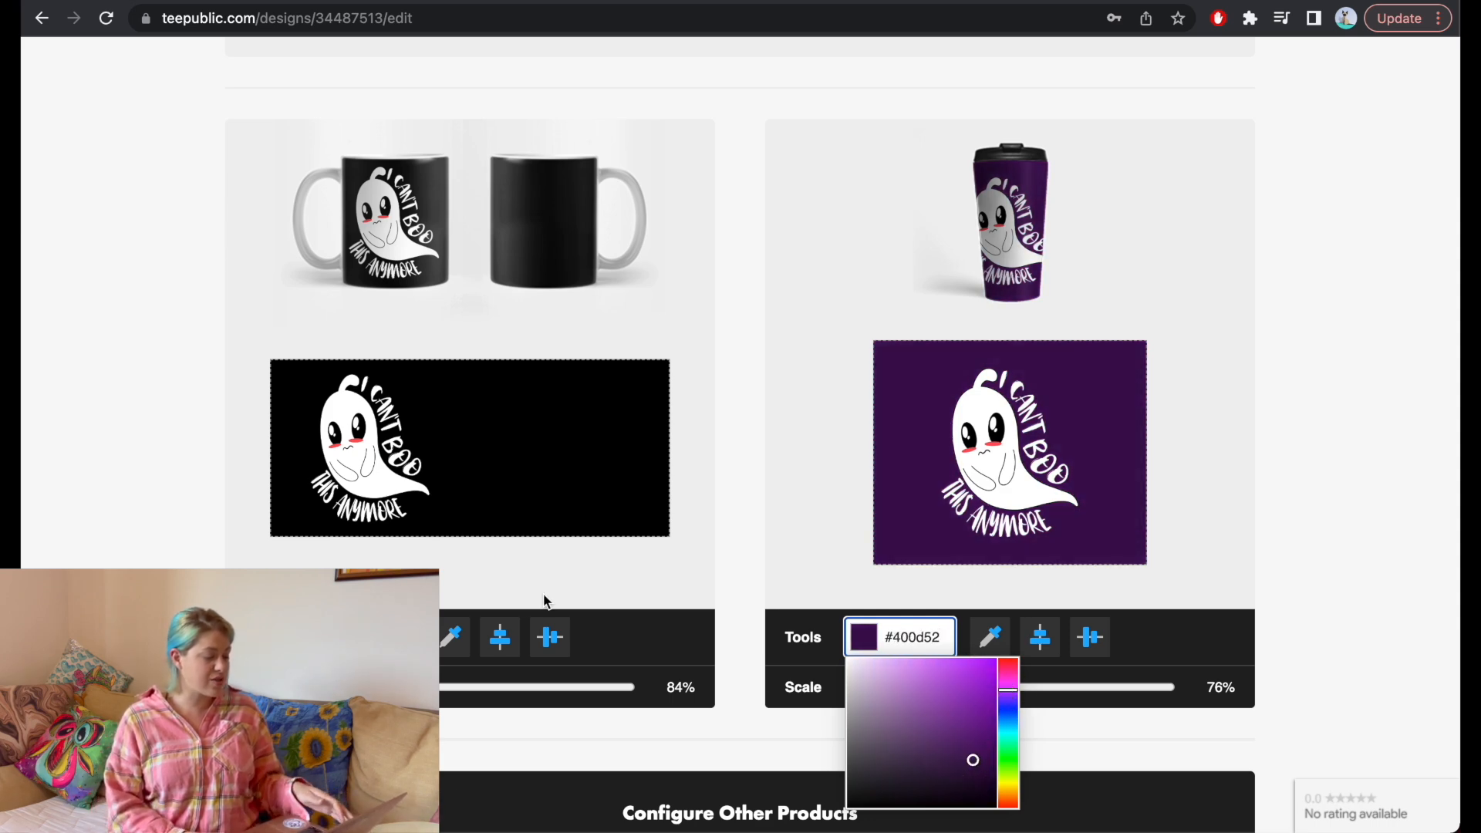
{"action": "left_click", "coordinate": [378, 637]}
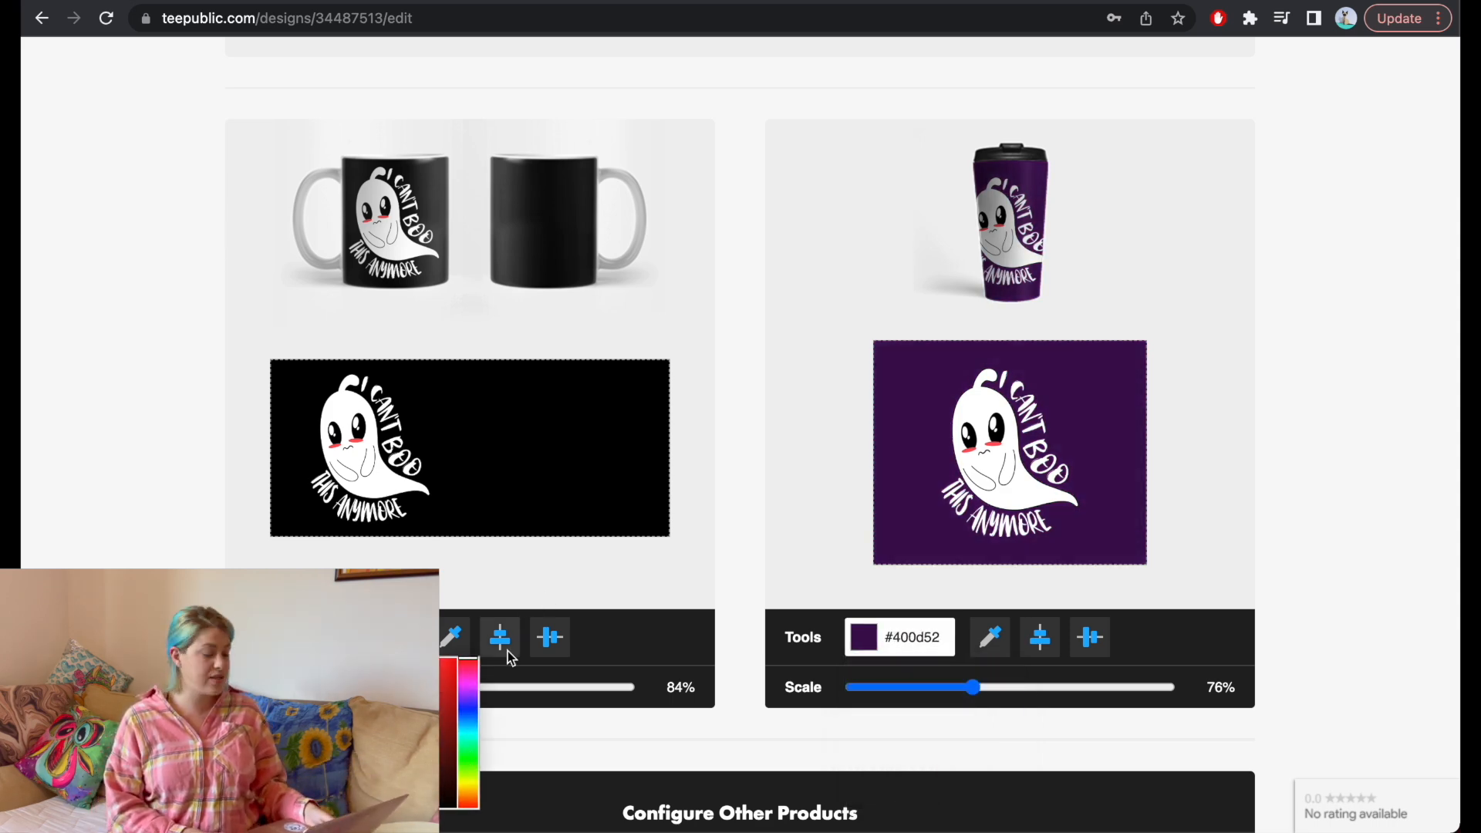
{"action": "left_click", "coordinate": [468, 761]}
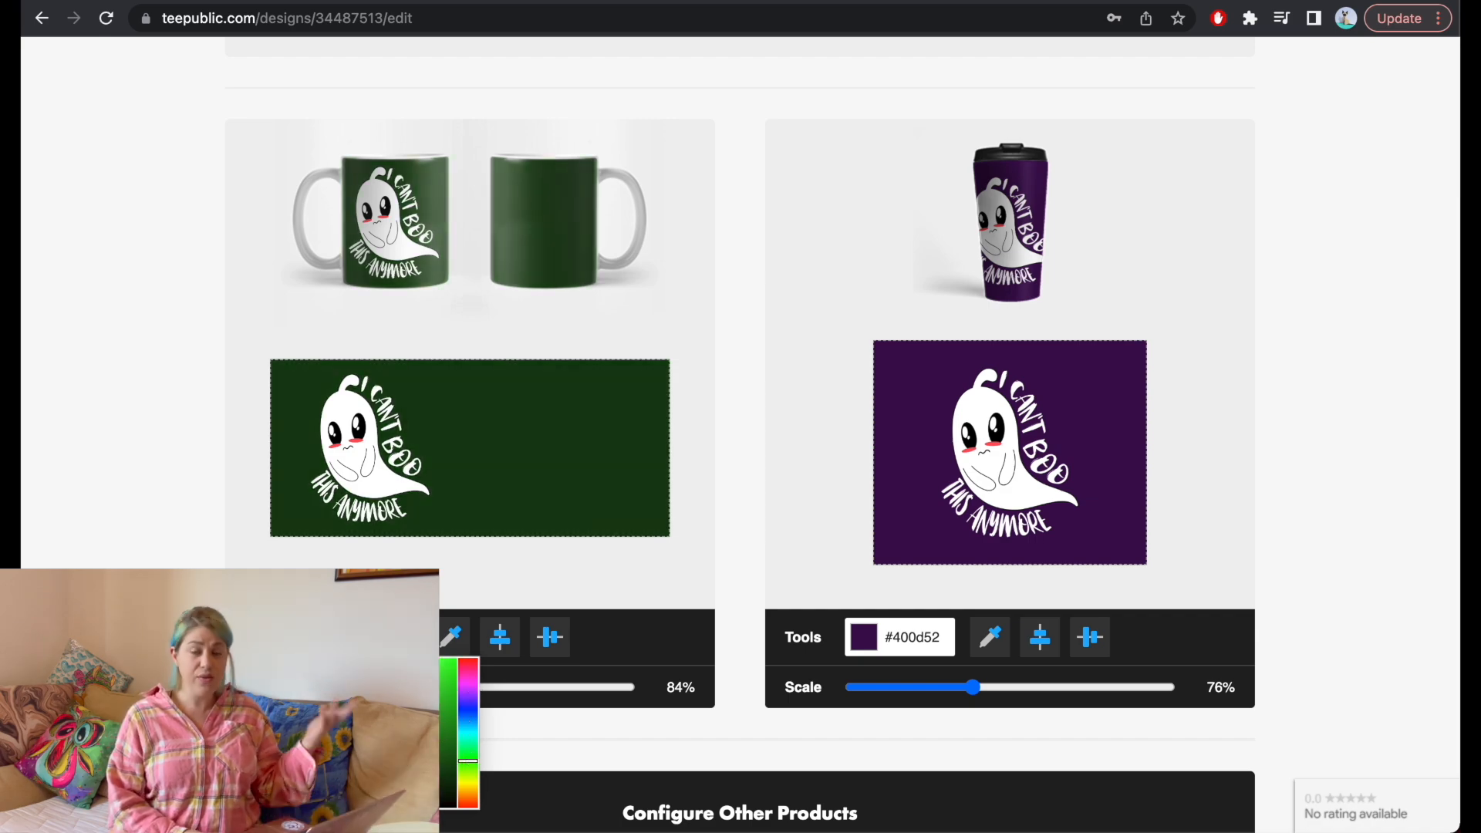
Open the wall art configuration and set its background color to purple #49145c
{"action": "scroll", "coordinate": [754, 496], "scroll_direction": "down", "scroll_amount": 5}
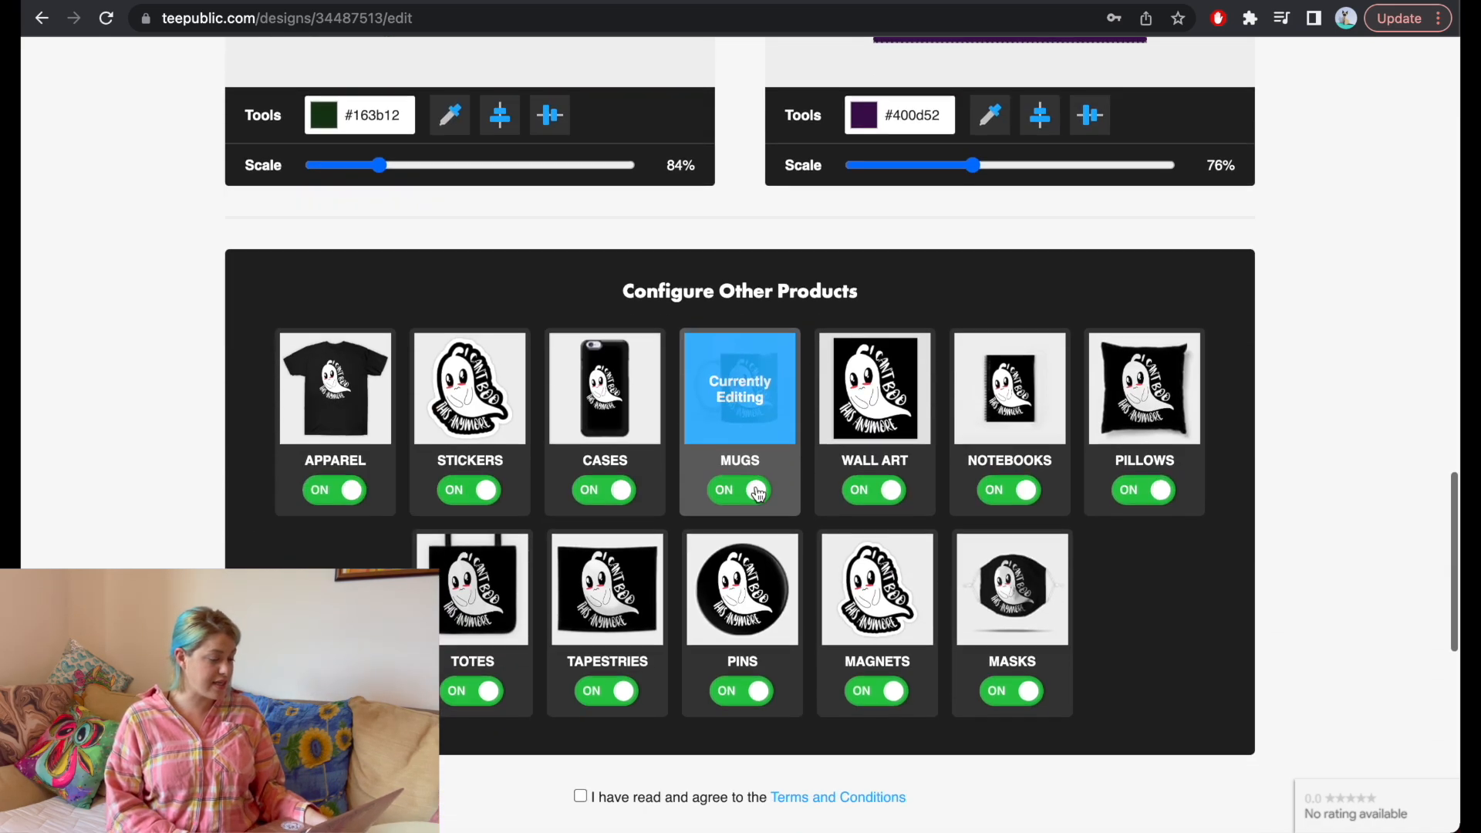
{"action": "left_click", "coordinate": [897, 416]}
{"action": "left_click", "coordinate": [392, 563]}
{"action": "left_click", "coordinate": [465, 628]}
{"action": "left_click_drag", "start_coordinate": [469, 628], "coordinate": [470, 618]}
{"action": "left_click", "coordinate": [424, 682]}
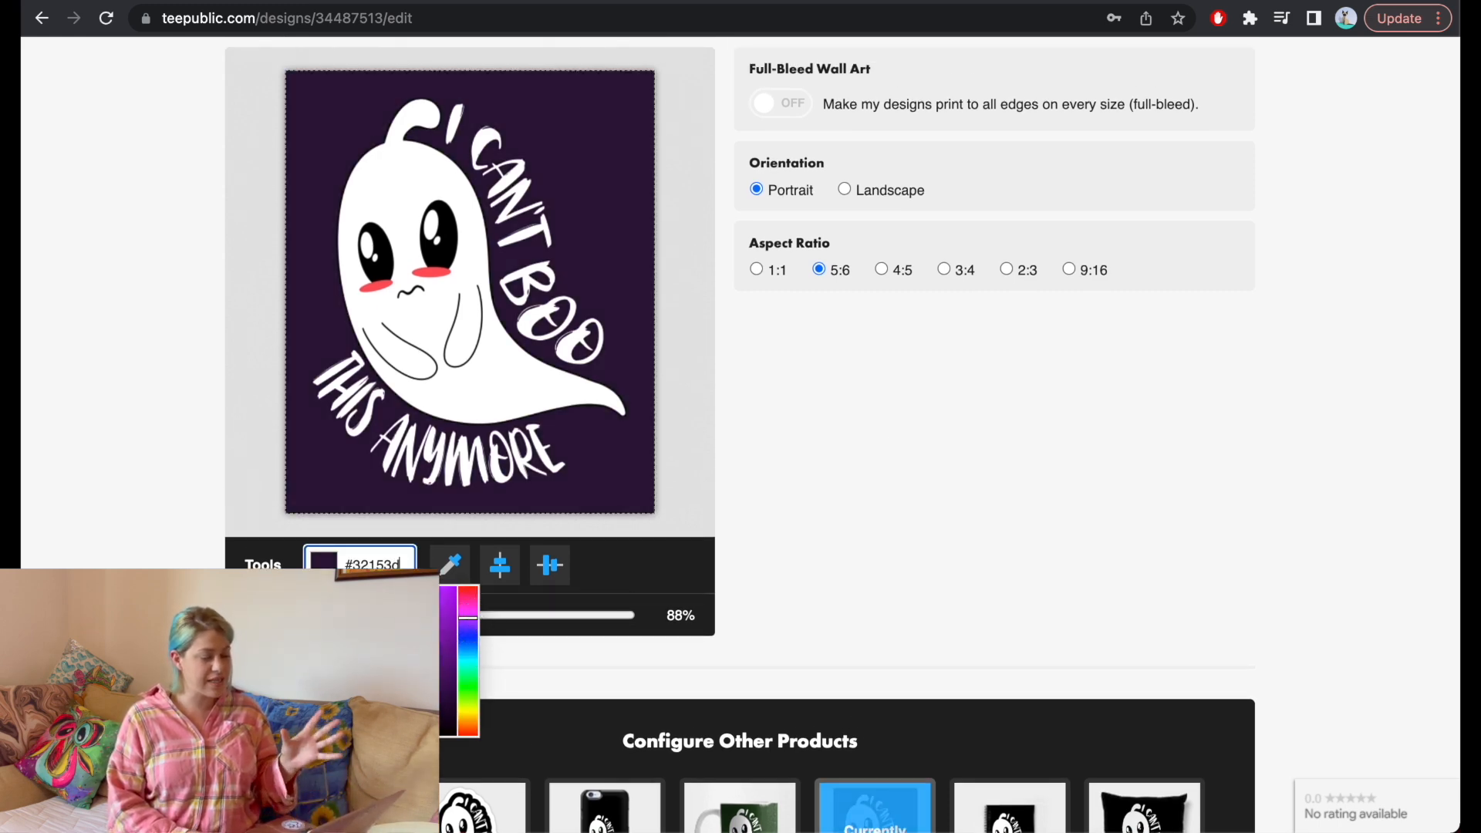
{"action": "left_click", "coordinate": [807, 513]}
Set the wall art's aspect ratio to 4:5
{"action": "scroll", "coordinate": [807, 514], "scroll_direction": "down", "scroll_amount": 3}
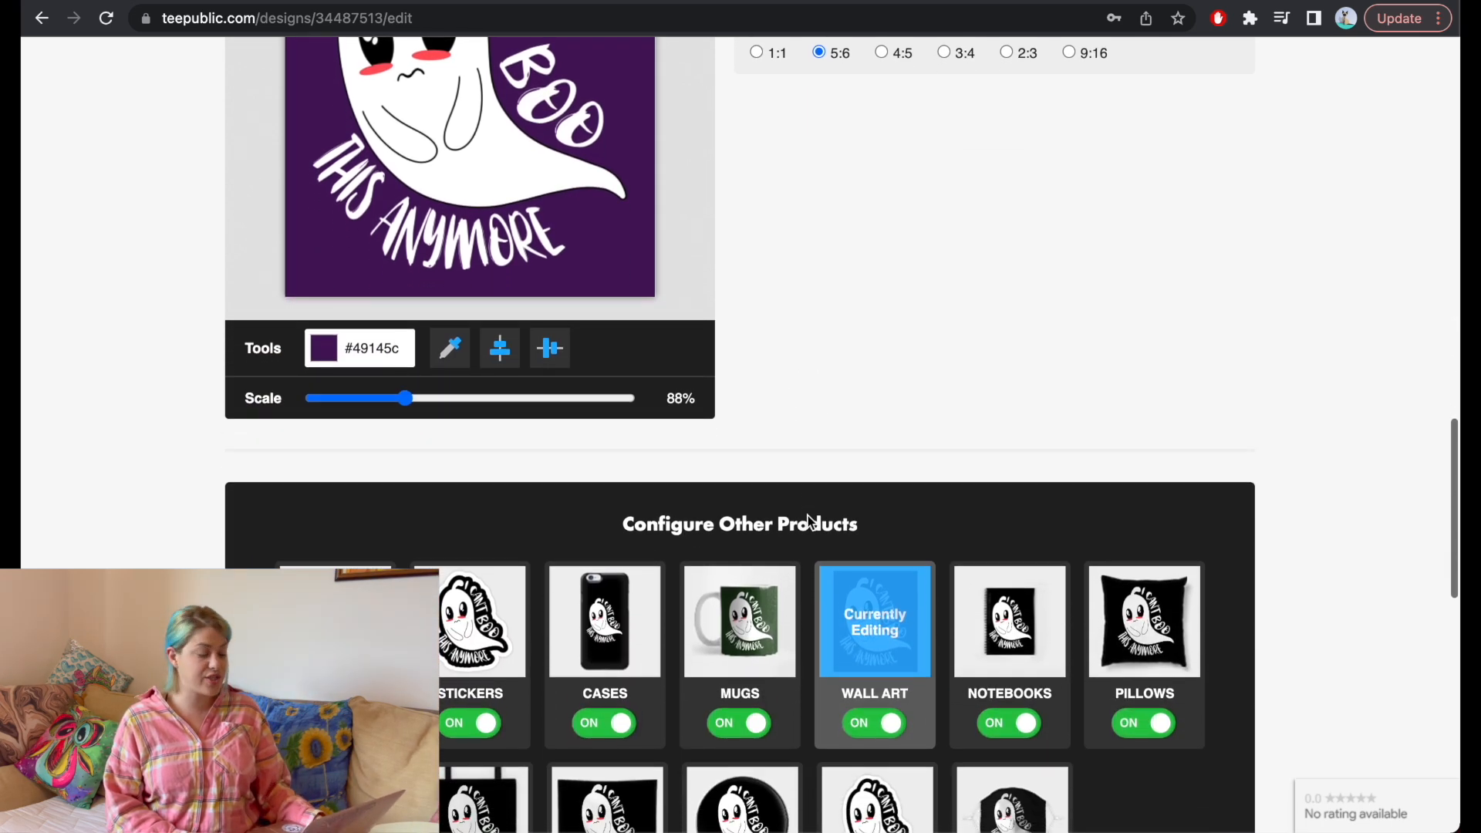
{"action": "scroll", "coordinate": [996, 656], "scroll_direction": "up", "scroll_amount": 4}
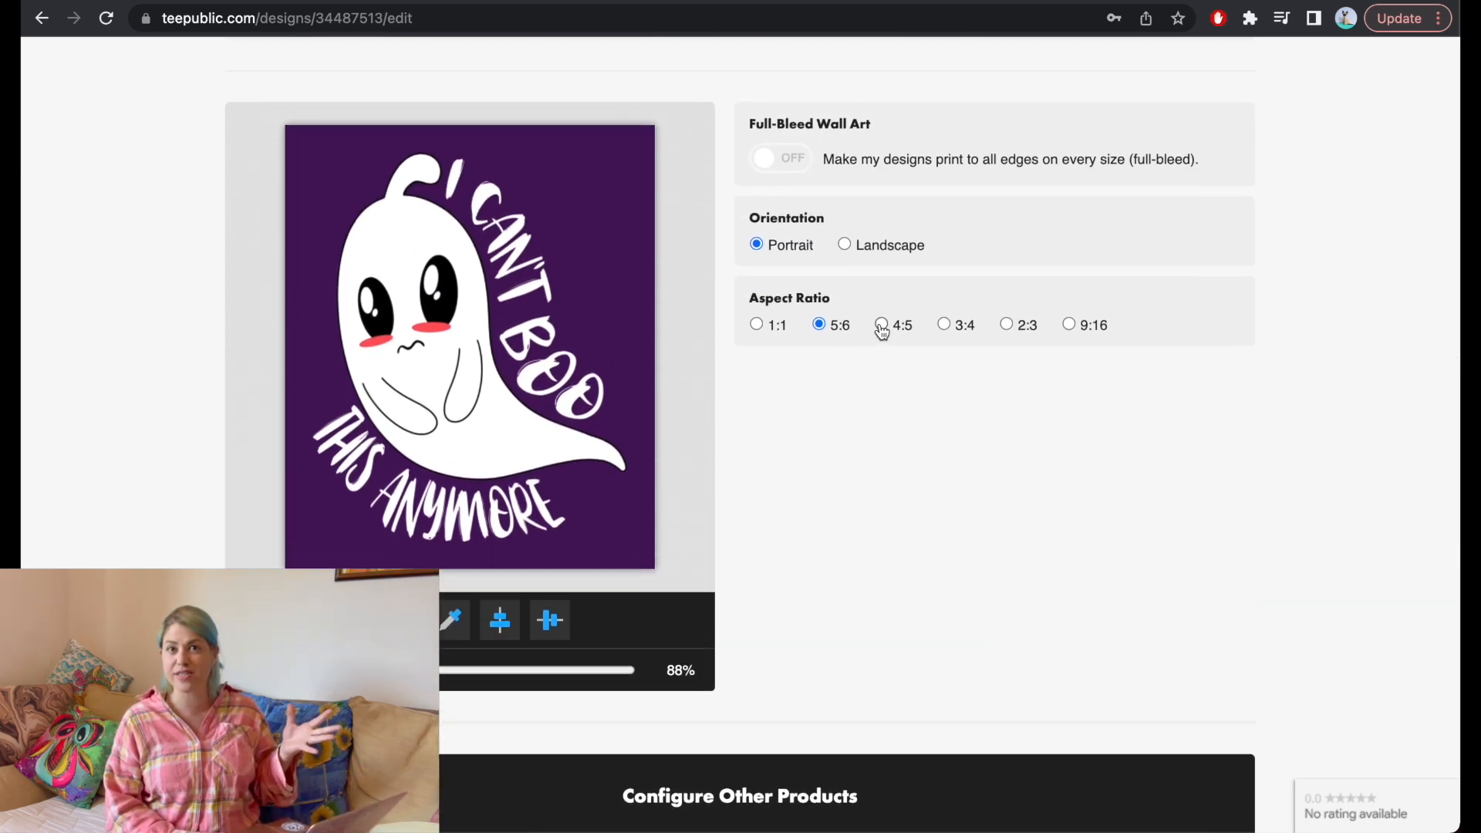
{"action": "left_click", "coordinate": [882, 325]}
Open the notebooks configuration, give the hardcover notebook a rust-brown background and shift its ghost design slightly right, away from the spine
{"action": "scroll", "coordinate": [895, 486], "scroll_direction": "down", "scroll_amount": 5}
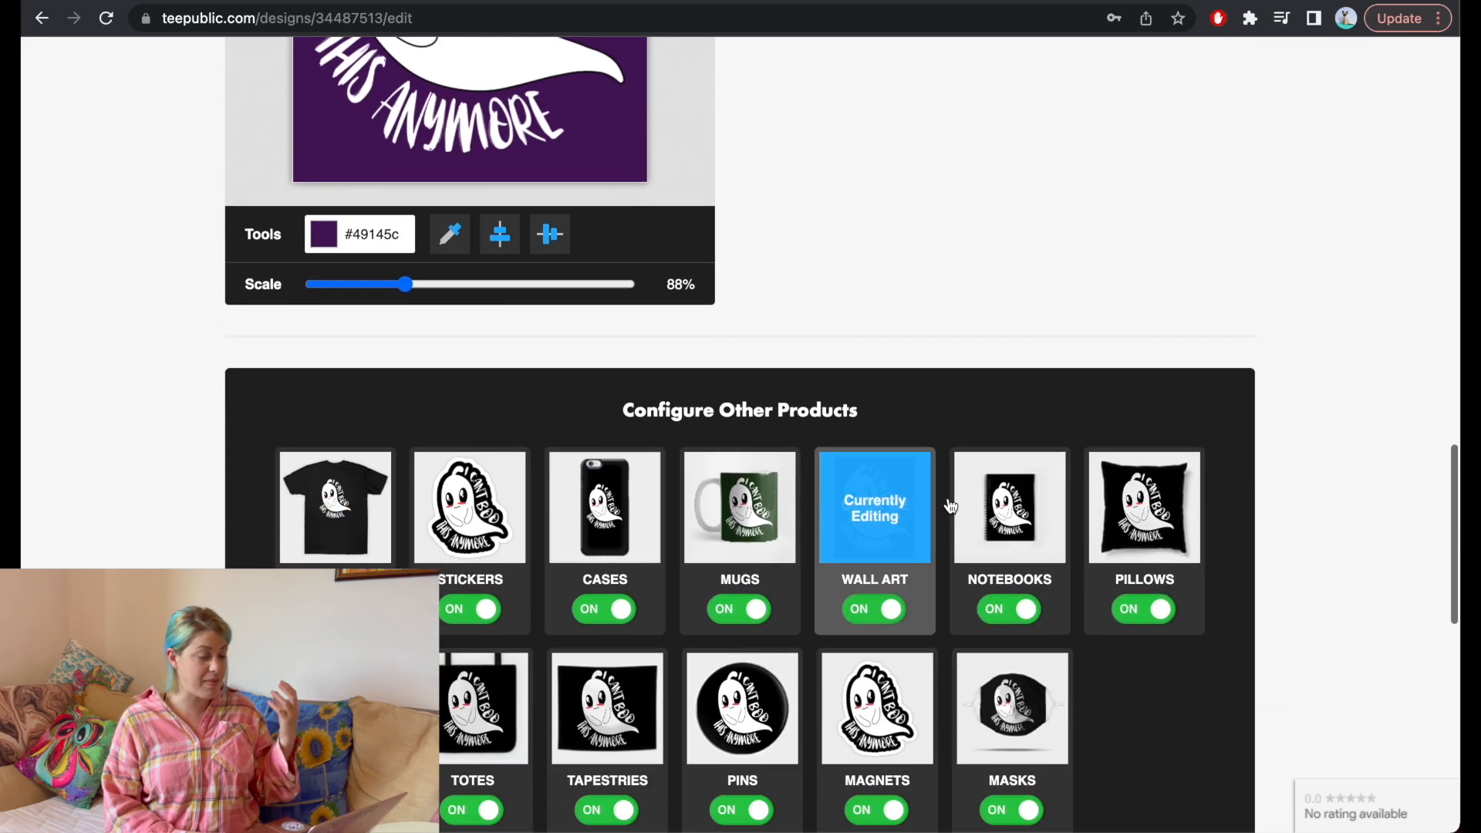
{"action": "left_click", "coordinate": [1006, 502]}
{"action": "scroll", "coordinate": [1021, 556], "scroll_direction": "up", "scroll_amount": 5}
{"action": "left_click", "coordinate": [359, 636]}
{"action": "left_click_drag", "start_coordinate": [438, 745], "coordinate": [469, 796]}
{"action": "left_click_drag", "start_coordinate": [430, 732], "coordinate": [429, 720]}
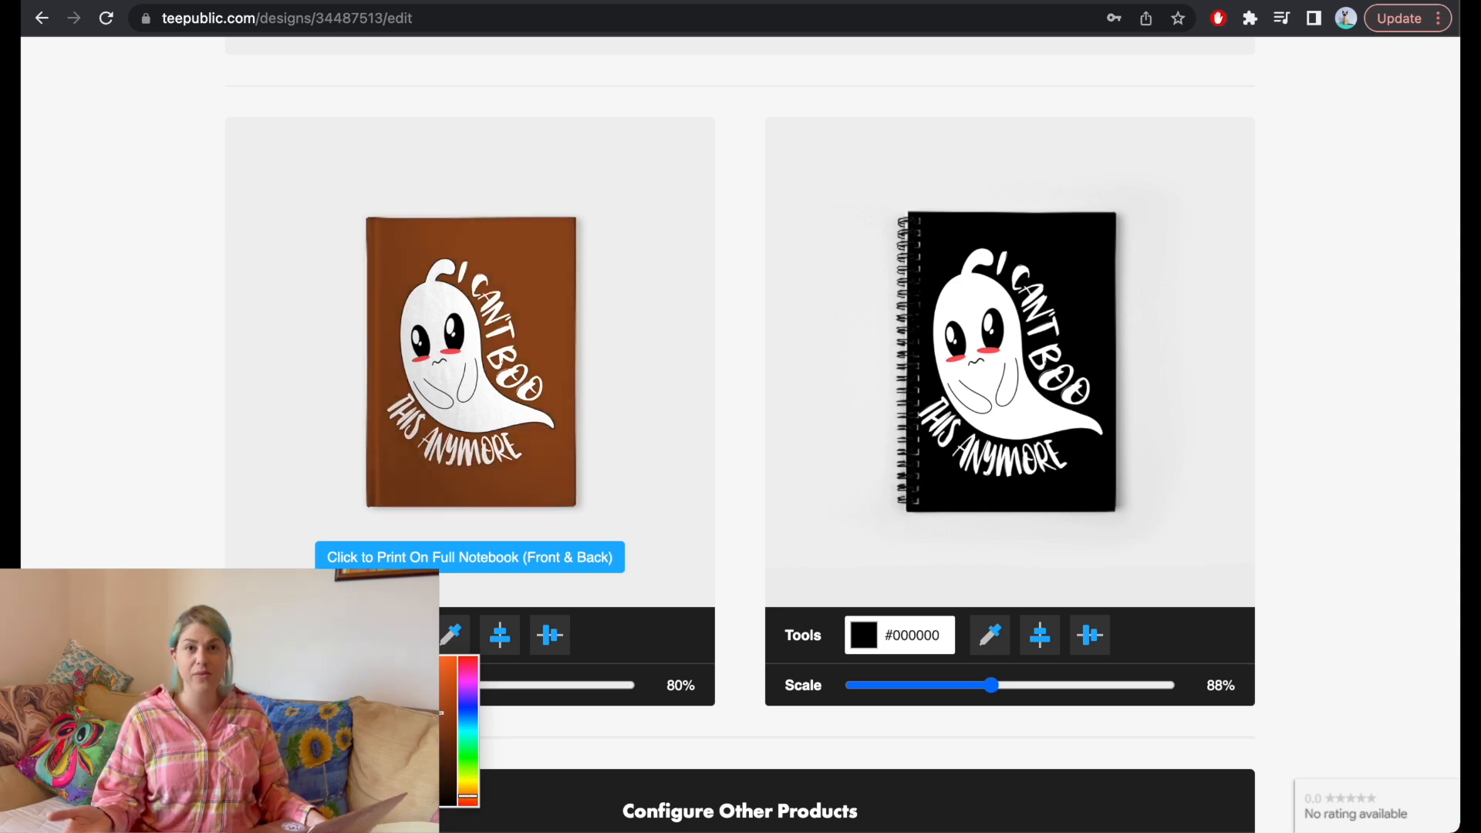
{"action": "left_click", "coordinate": [480, 409]}
{"action": "left_click_drag", "start_coordinate": [470, 398], "coordinate": [486, 362]}
Set the spiral notebook's background to purple #4e2175 and shift its ghost design slightly right, away from the binding
{"action": "left_click", "coordinate": [923, 636]}
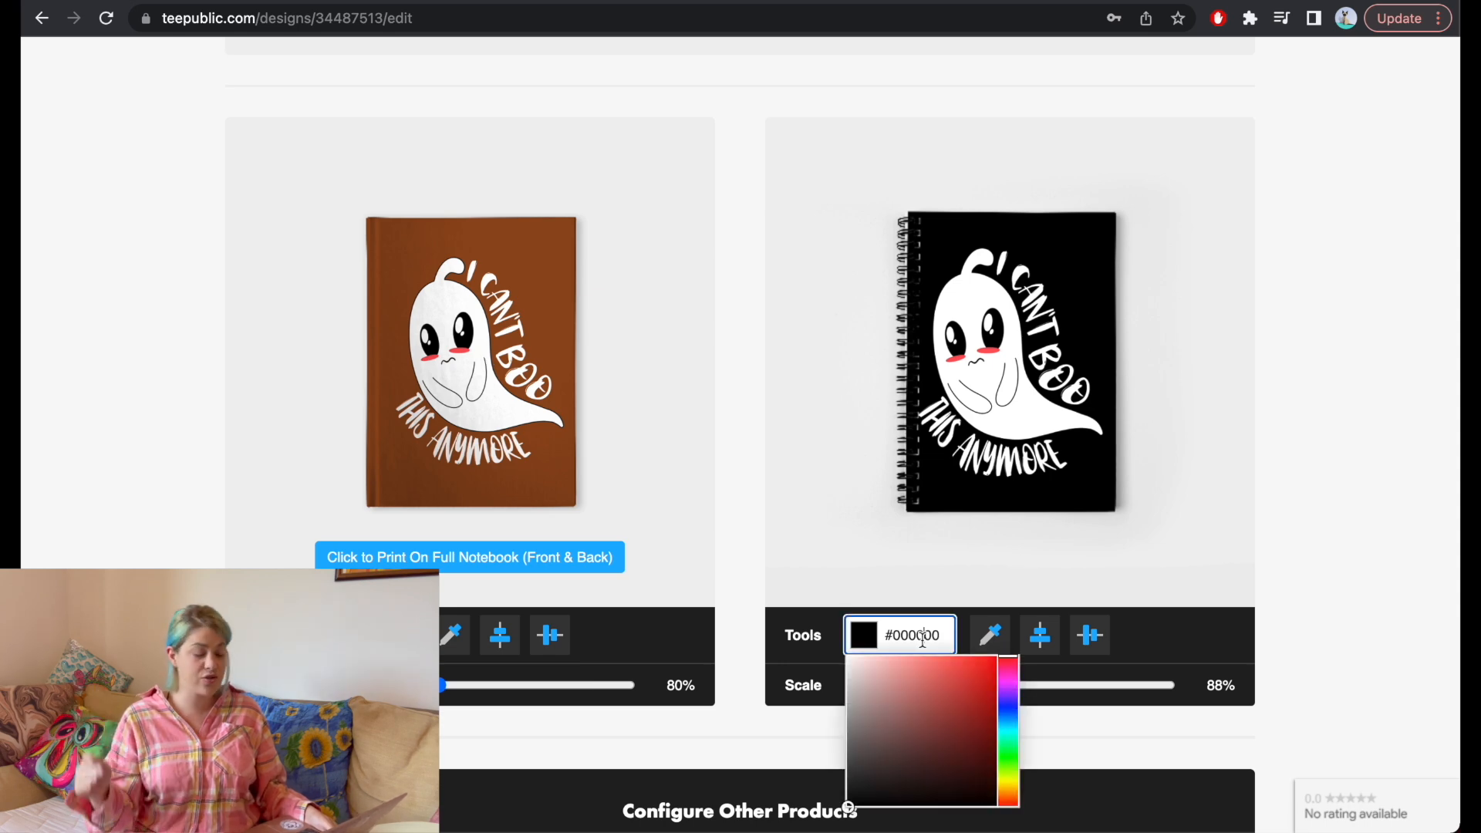
{"action": "left_click", "coordinate": [976, 748]}
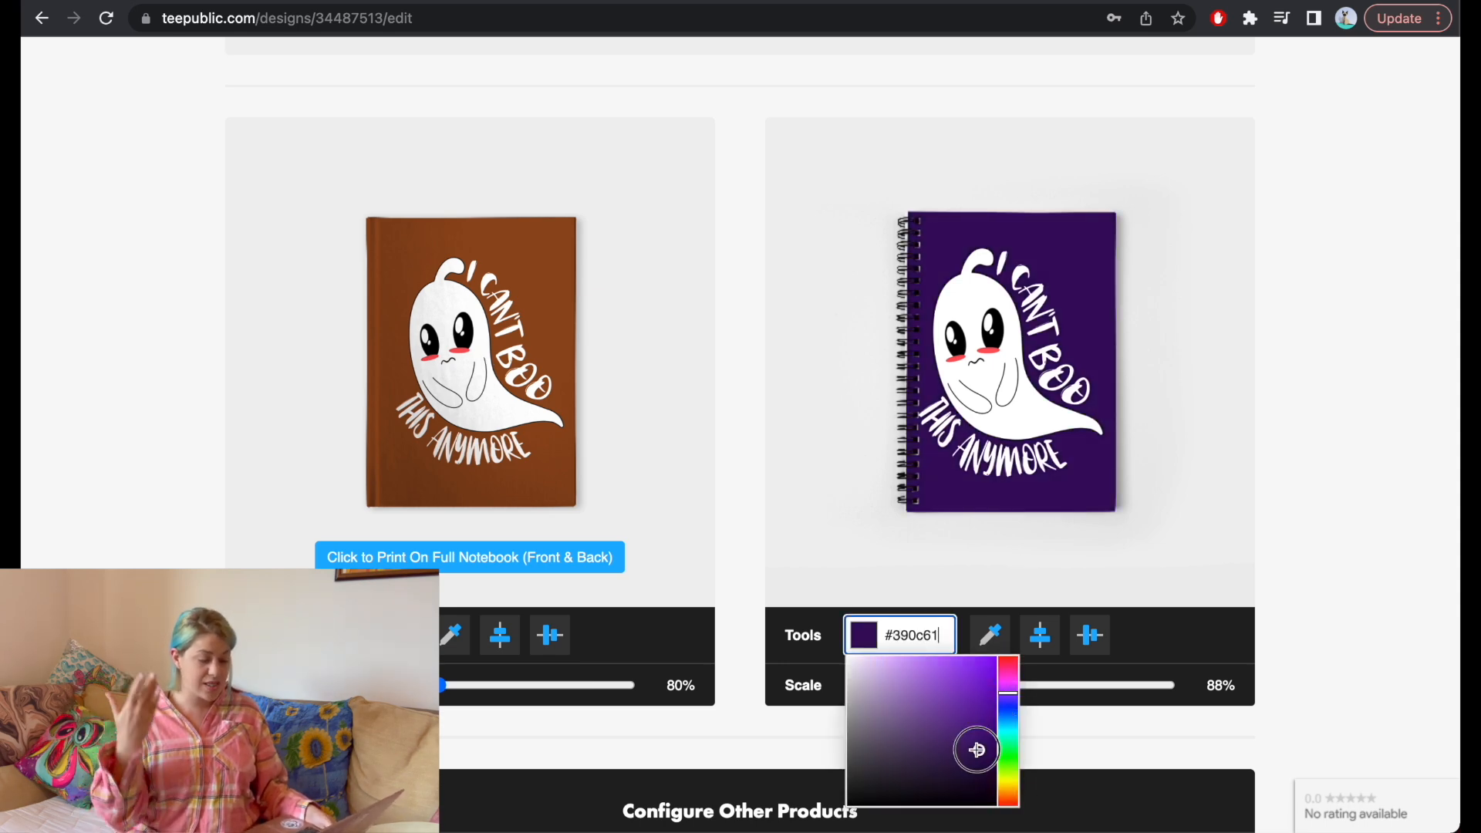
{"action": "left_click", "coordinate": [954, 738]}
{"action": "left_click", "coordinate": [1095, 486]}
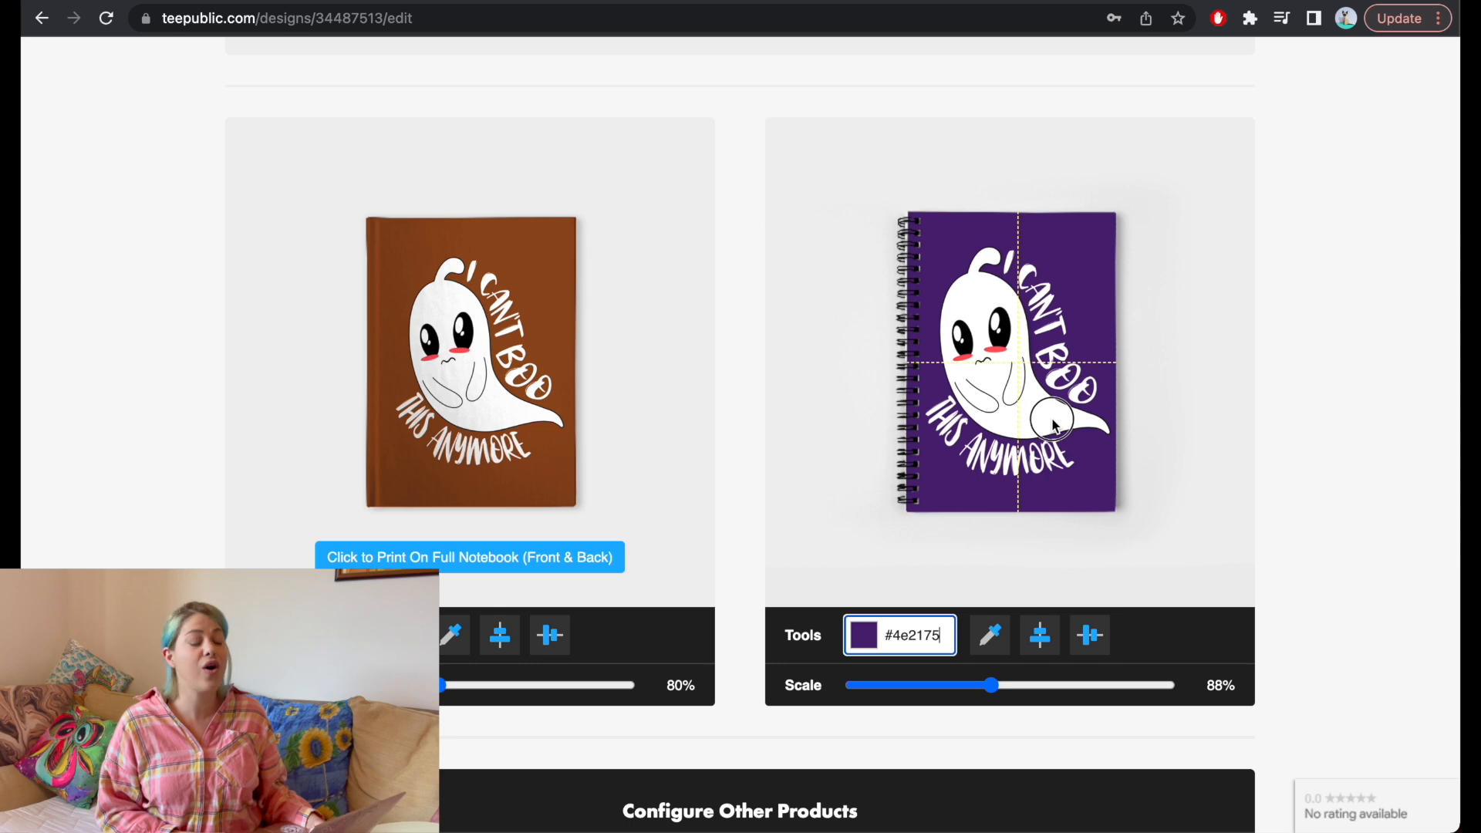
{"action": "left_click", "coordinate": [1040, 634]}
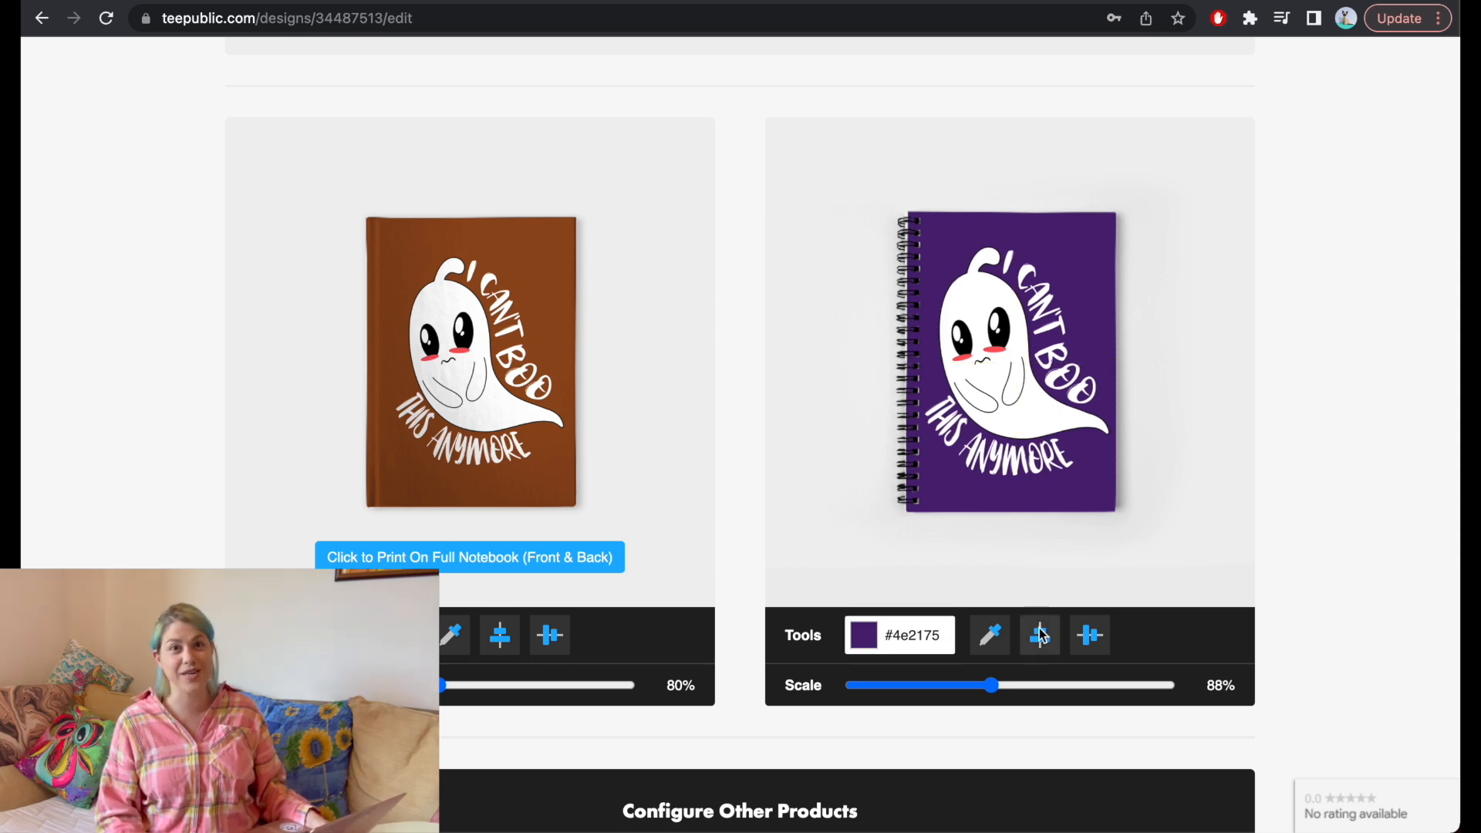
Open the tote bags configuration and change the tote's background from black to a dark purple
{"action": "scroll", "coordinate": [753, 477], "scroll_direction": "down", "scroll_amount": 5}
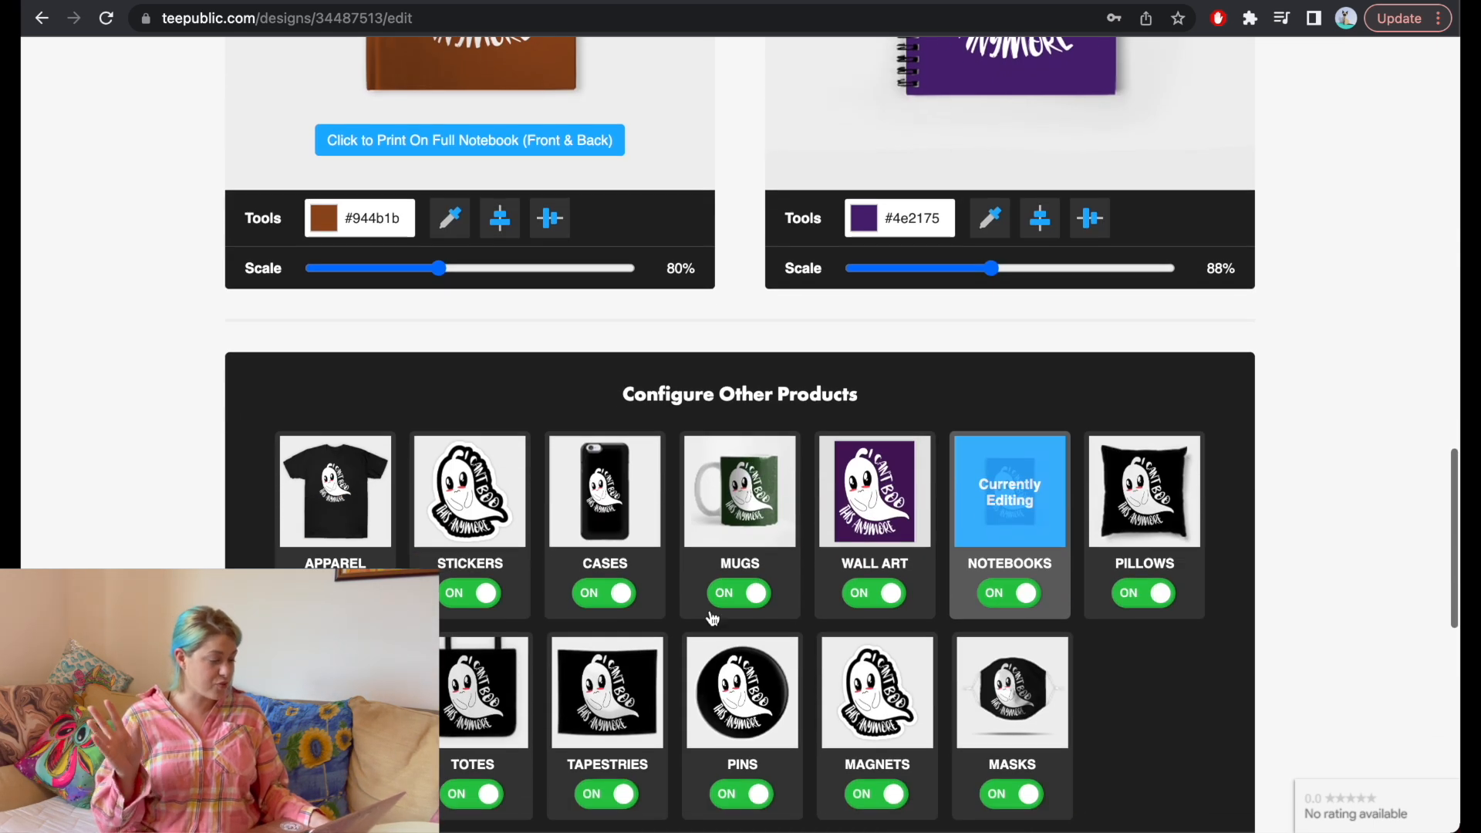
{"action": "left_click", "coordinate": [1147, 500]}
{"action": "scroll", "coordinate": [744, 456], "scroll_direction": "down", "scroll_amount": 5}
{"action": "left_click", "coordinate": [493, 571]}
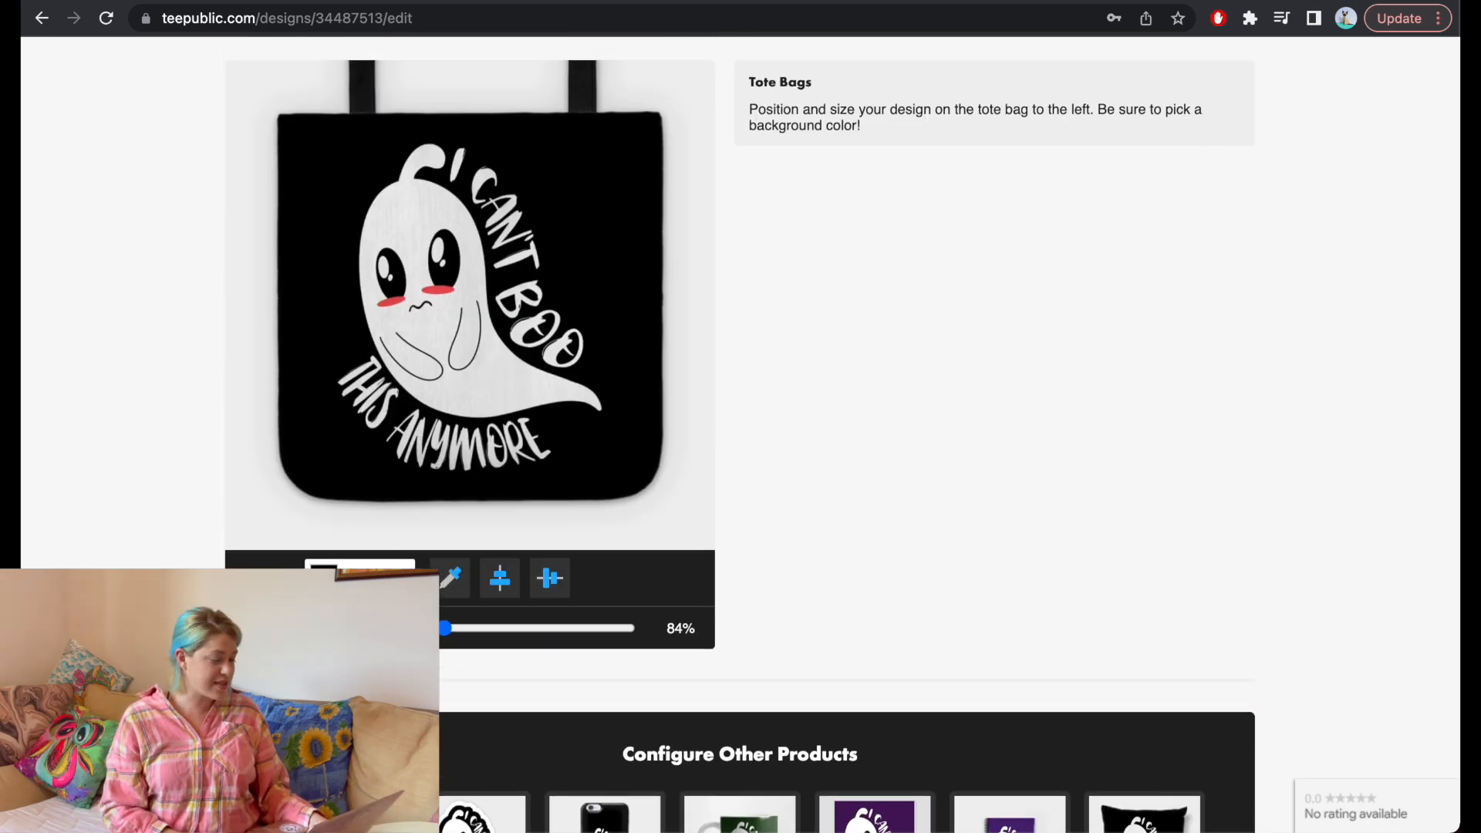
{"action": "left_click", "coordinate": [360, 578]}
{"action": "left_click", "coordinate": [412, 711]}
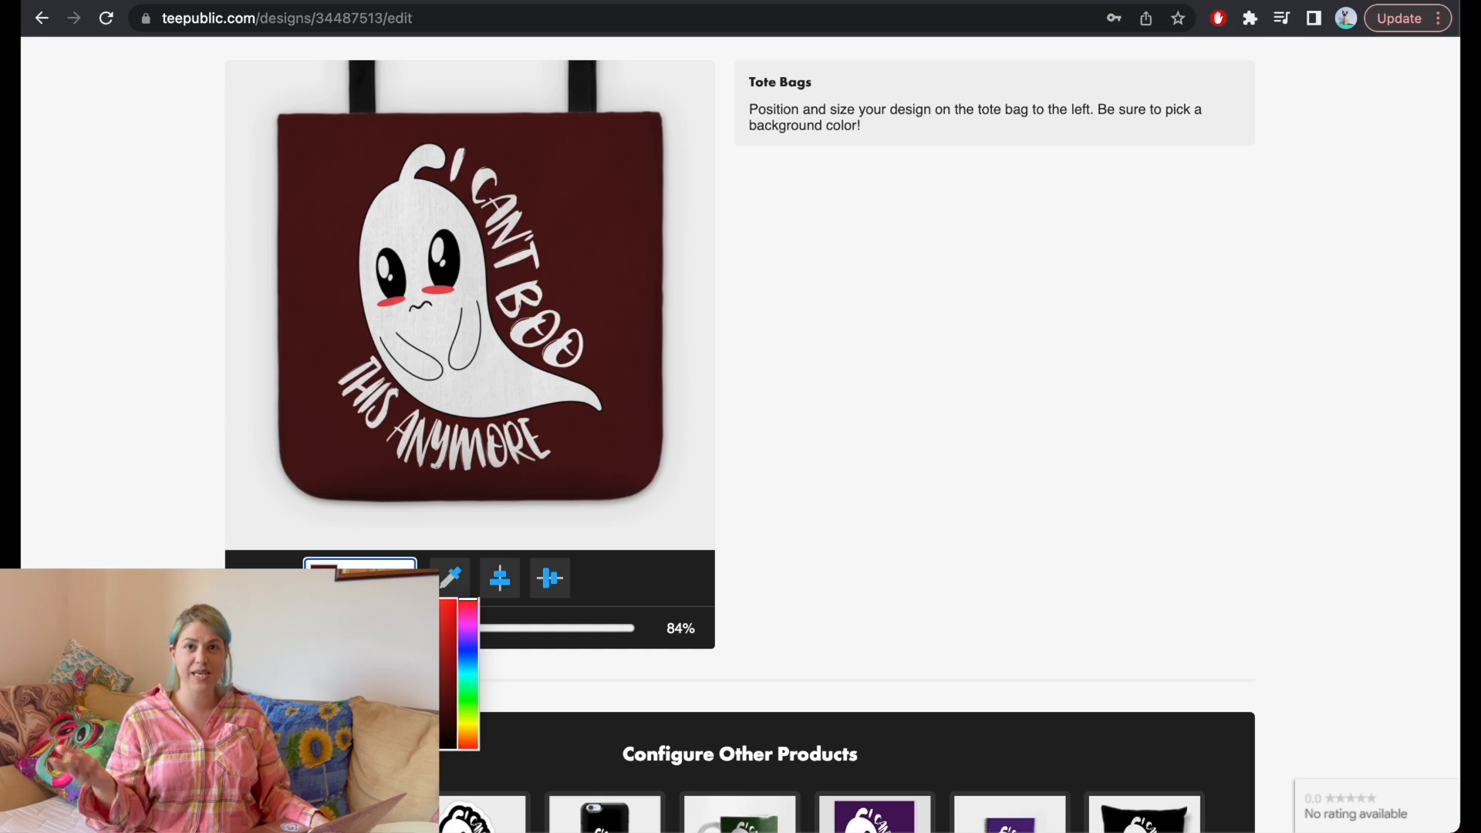
{"action": "left_click", "coordinate": [655, 552]}
Open the tapestries configuration and set the medium and large tapestry's background to dark green #0f4012
{"action": "scroll", "coordinate": [759, 515], "scroll_direction": "down", "scroll_amount": 5}
{"action": "left_click", "coordinate": [557, 692]}
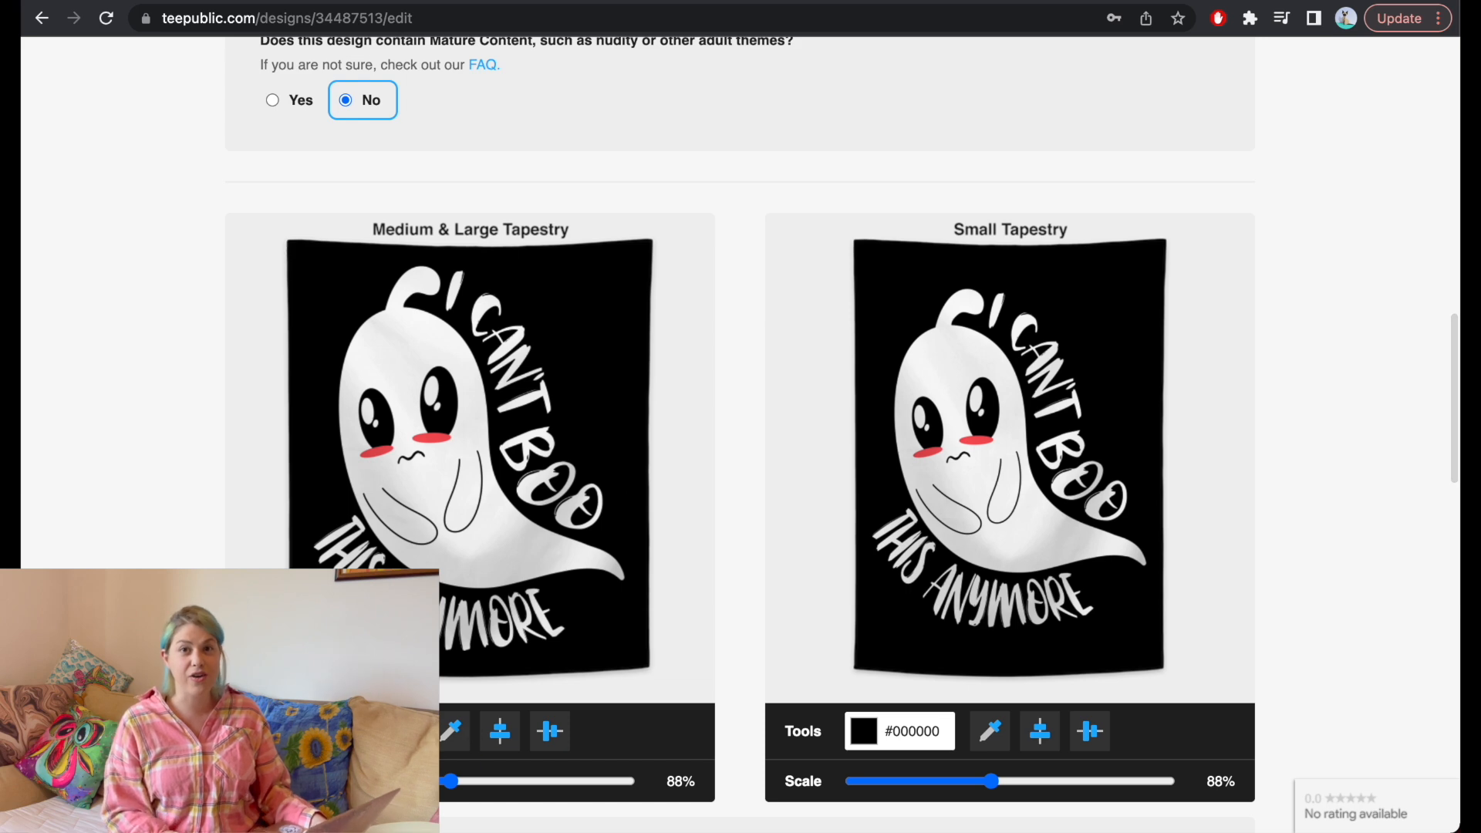
{"action": "left_click", "coordinate": [360, 730]}
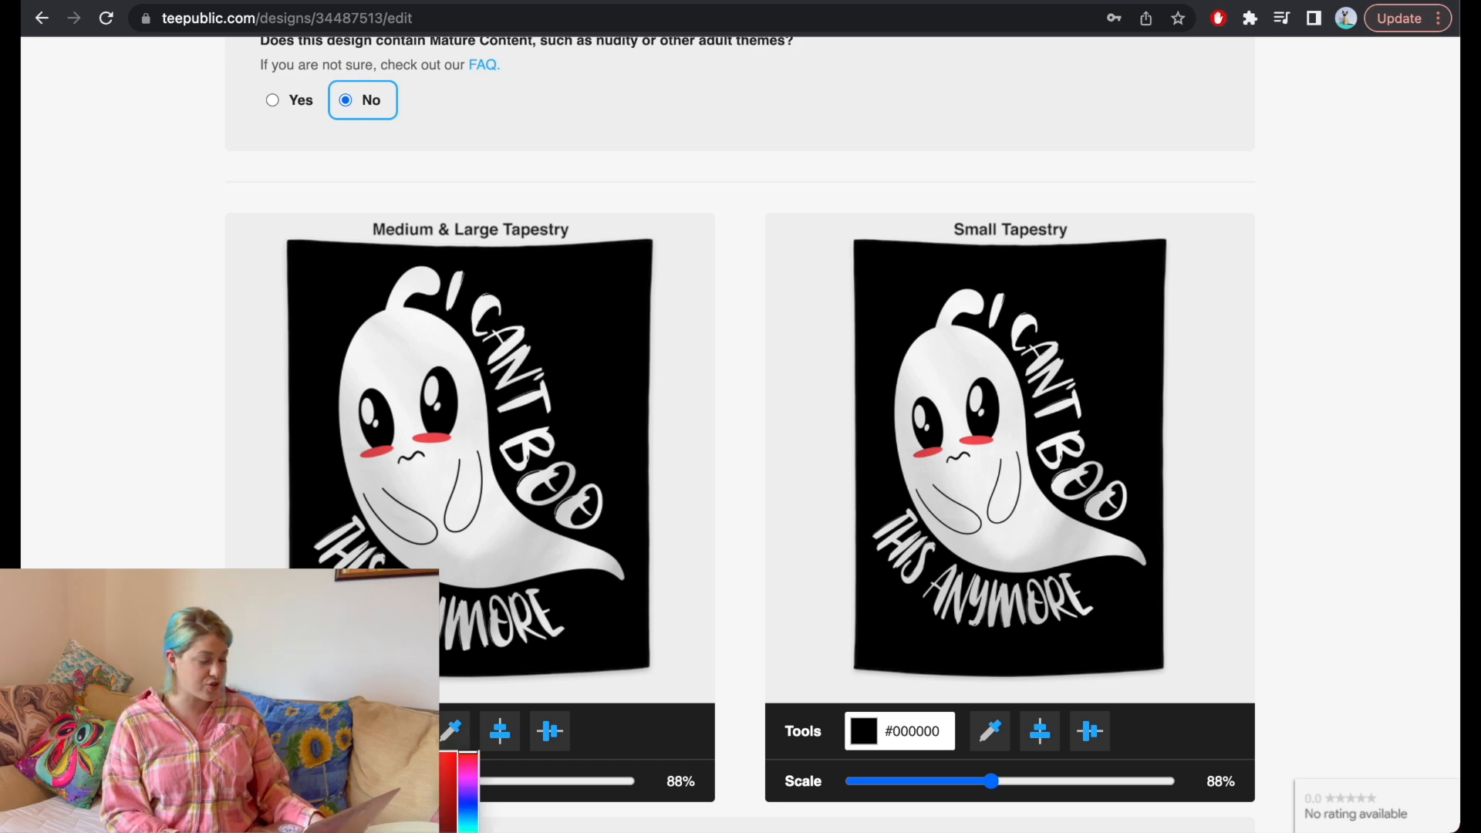
{"action": "scroll", "coordinate": [360, 731], "scroll_direction": "down", "scroll_amount": 2}
{"action": "left_click", "coordinate": [468, 677]}
{"action": "left_click", "coordinate": [422, 691]}
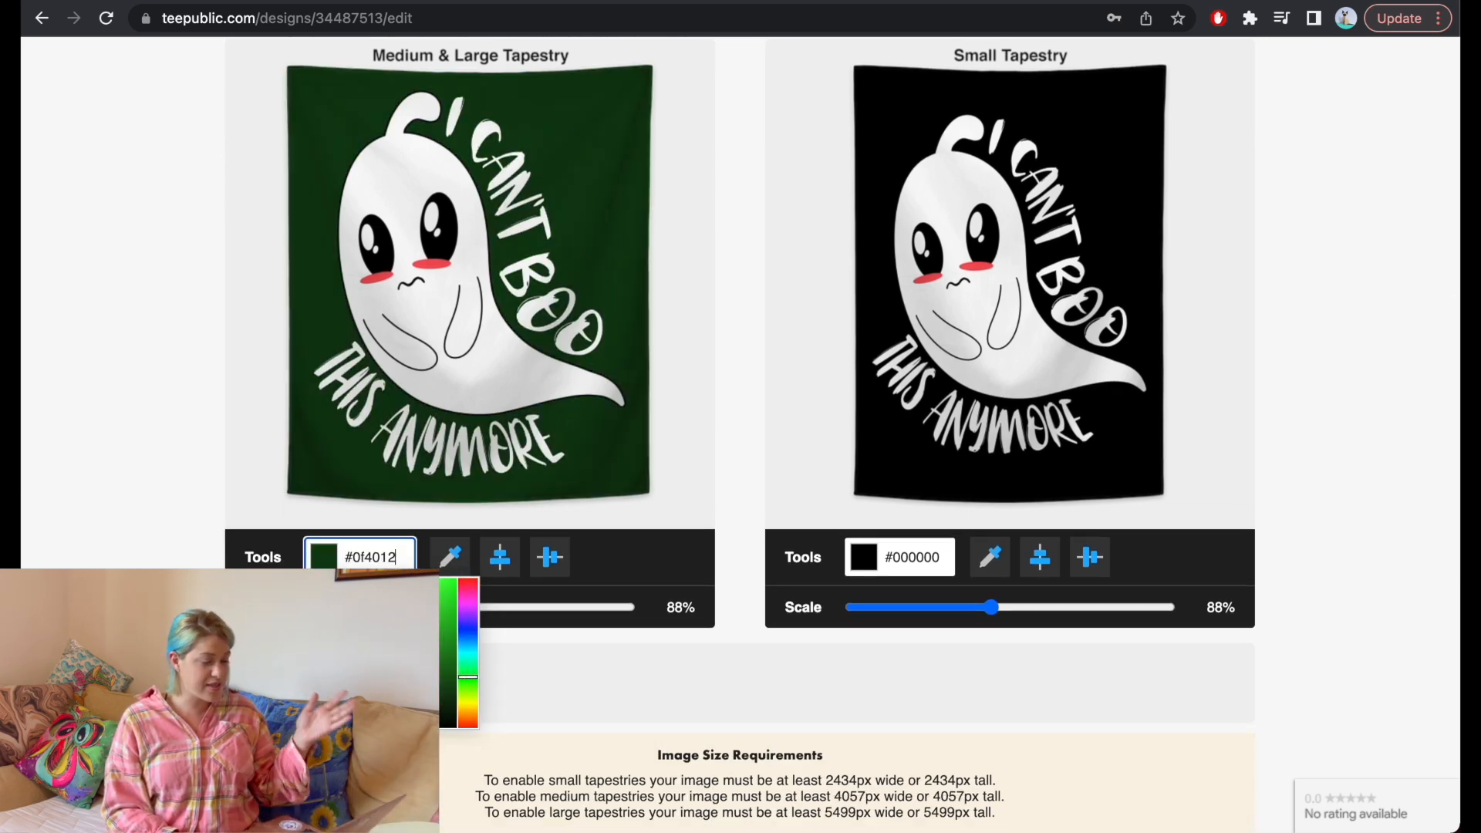
Set the small tapestry's background to dark purple #300e4a
{"action": "left_click", "coordinate": [925, 559]}
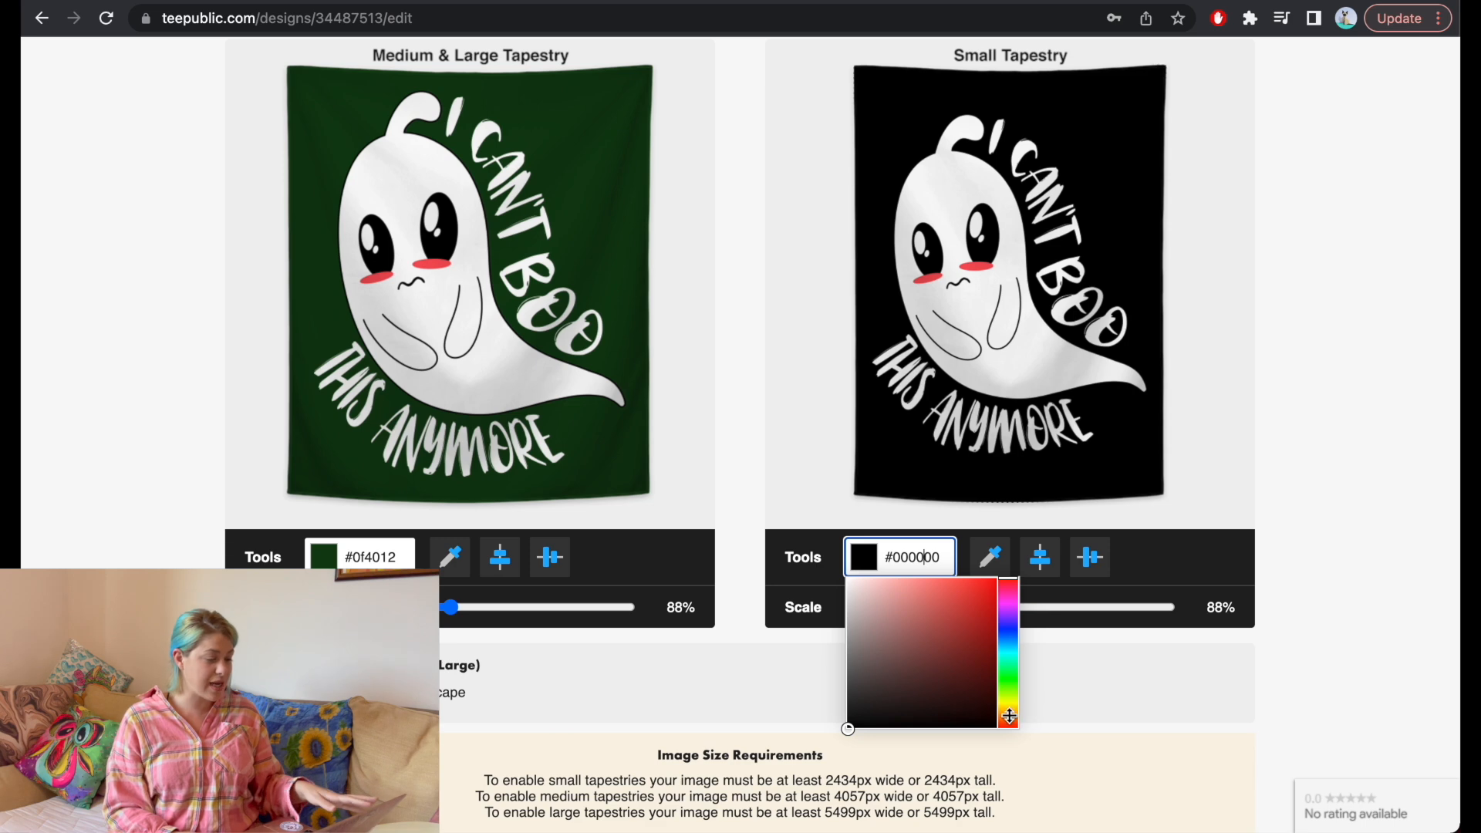
{"action": "left_click", "coordinate": [1009, 715]}
{"action": "left_click", "coordinate": [969, 685]}
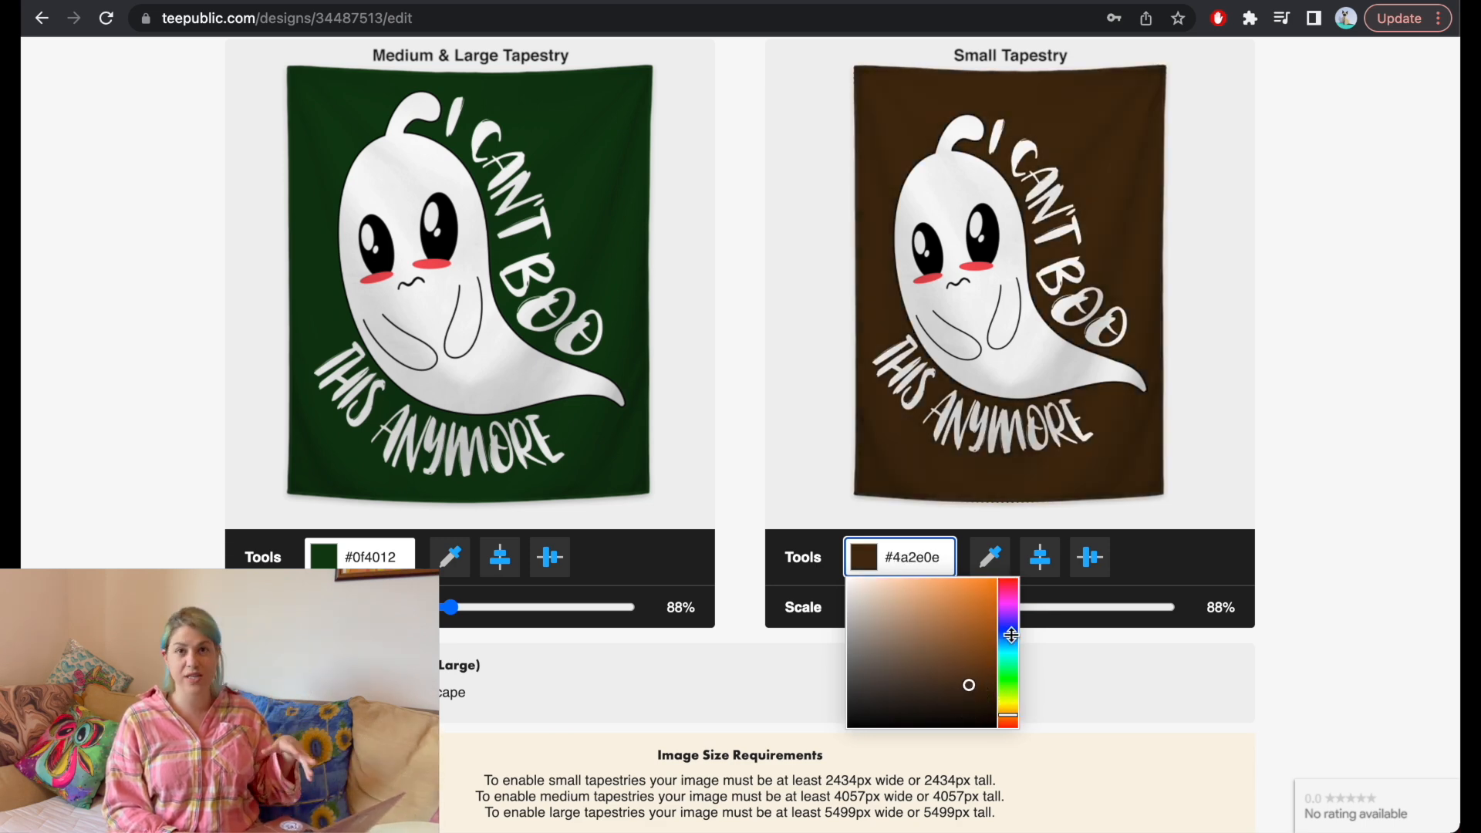
{"action": "left_click", "coordinate": [1012, 615]}
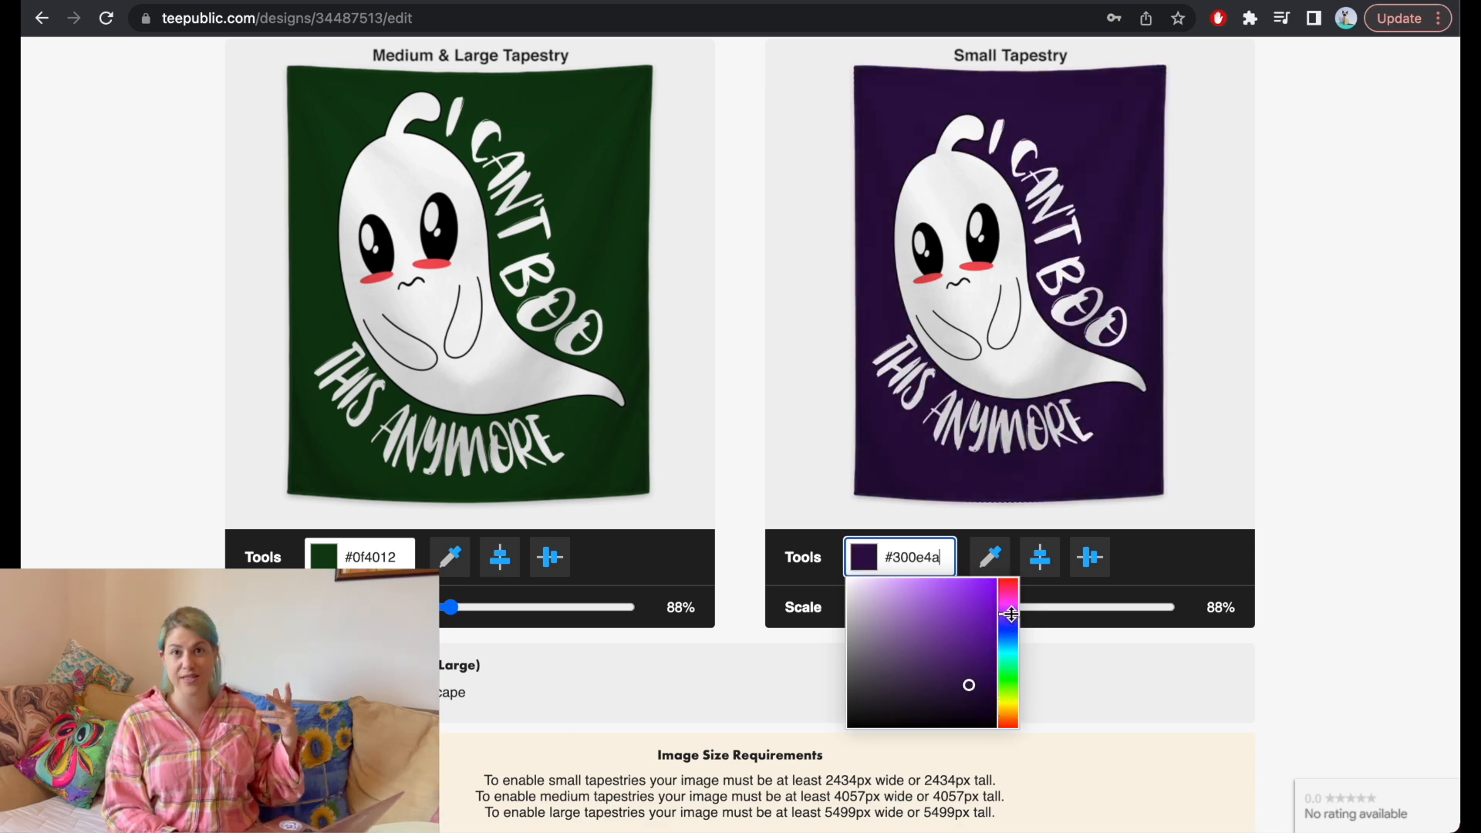
{"action": "left_click", "coordinate": [1362, 304]}
Open the masks configuration and reduce the design scale to 59% on the first mask and 56% on the youth and child mask
{"action": "scroll", "coordinate": [999, 513], "scroll_direction": "down", "scroll_amount": 7}
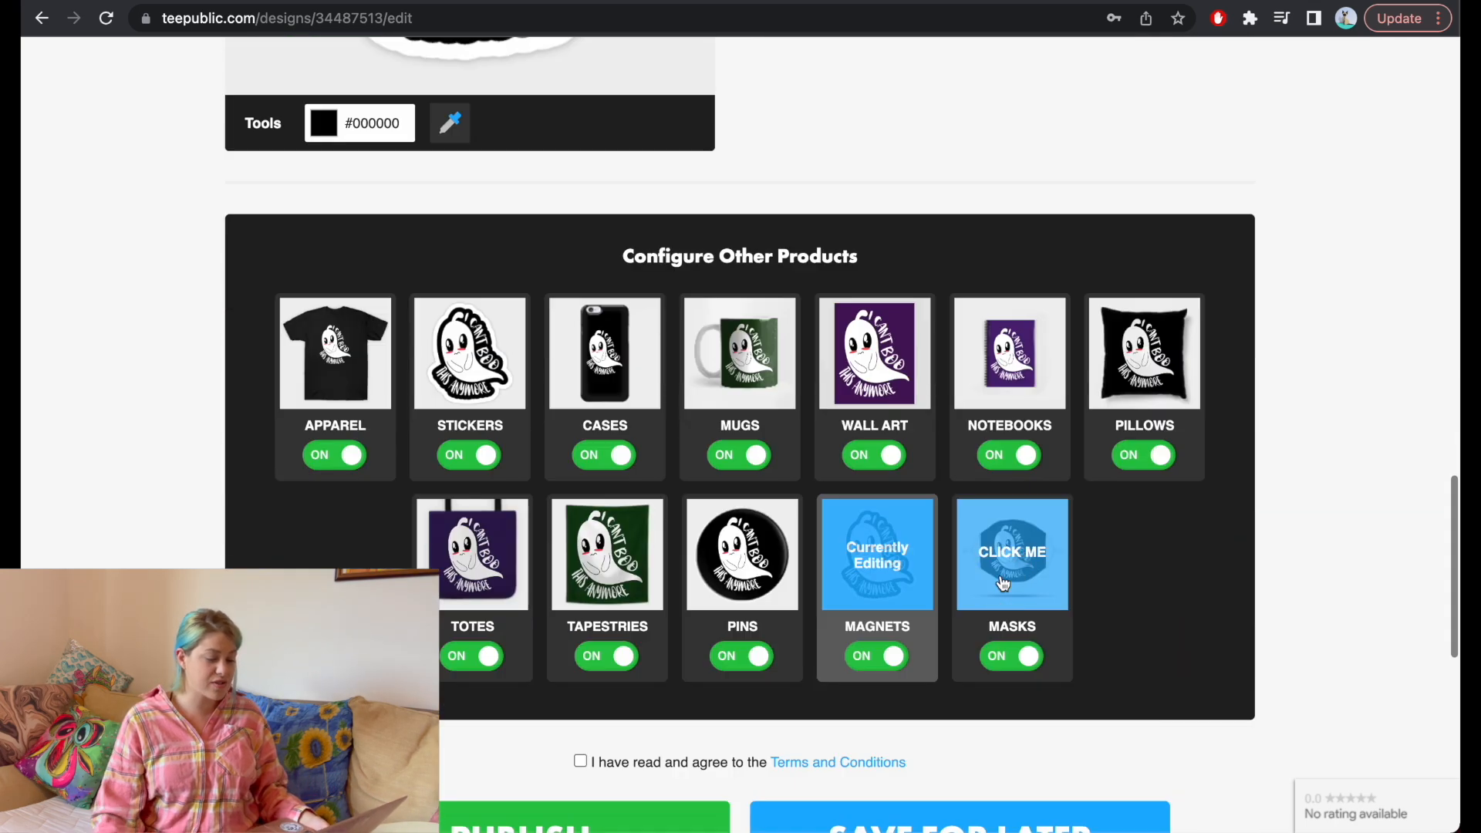
{"action": "left_click", "coordinate": [1009, 582]}
{"action": "scroll", "coordinate": [1009, 583], "scroll_direction": "up", "scroll_amount": 9}
{"action": "scroll", "coordinate": [575, 604], "scroll_direction": "down", "scroll_amount": 2}
{"action": "left_click_drag", "start_coordinate": [444, 681], "coordinate": [386, 681]}
{"action": "left_click_drag", "start_coordinate": [916, 682], "coordinate": [887, 683]}
Agree to the Terms and Conditions and publish the design
{"action": "scroll", "coordinate": [895, 685], "scroll_direction": "down", "scroll_amount": 5}
{"action": "scroll", "coordinate": [897, 689], "scroll_direction": "down", "scroll_amount": 3}
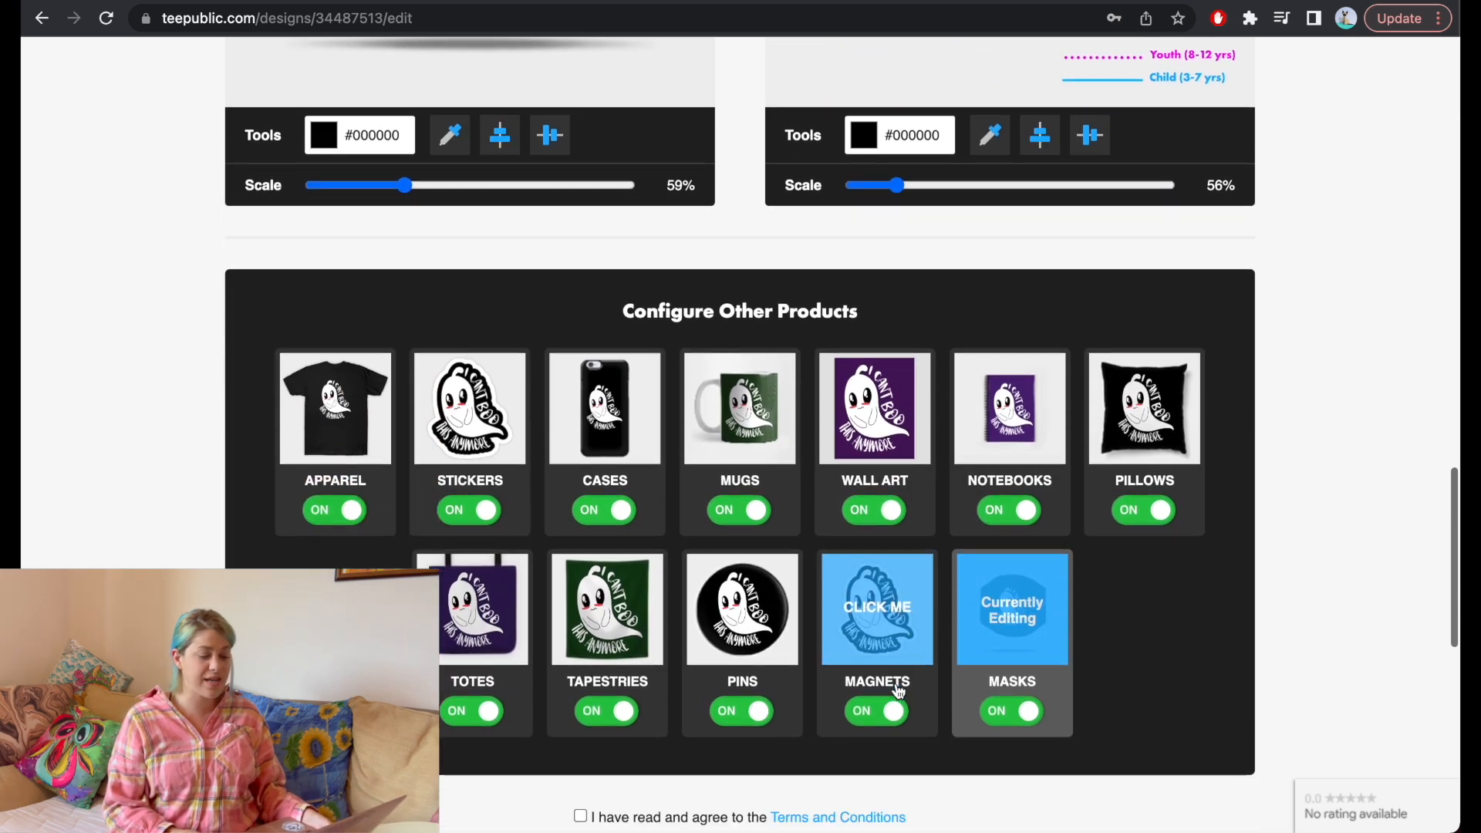
{"action": "left_click", "coordinate": [580, 707]}
{"action": "left_click", "coordinate": [574, 774]}
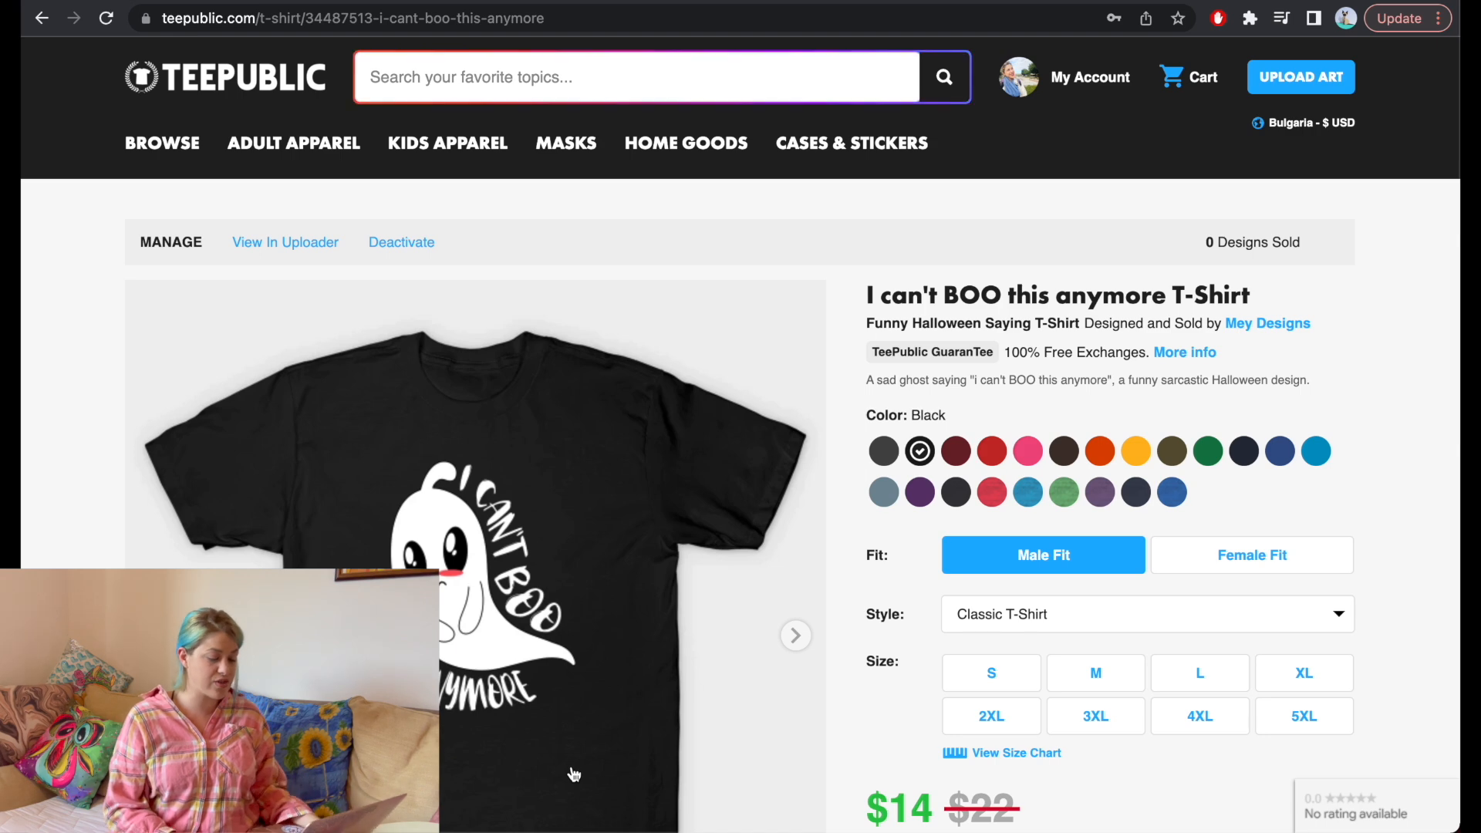
Preview the published T-shirt in Turquoise Heather and Yellow, and in the female fit as a V-Neck T-Shirt in black
{"action": "scroll", "coordinate": [866, 229], "scroll_direction": "down", "scroll_amount": 2}
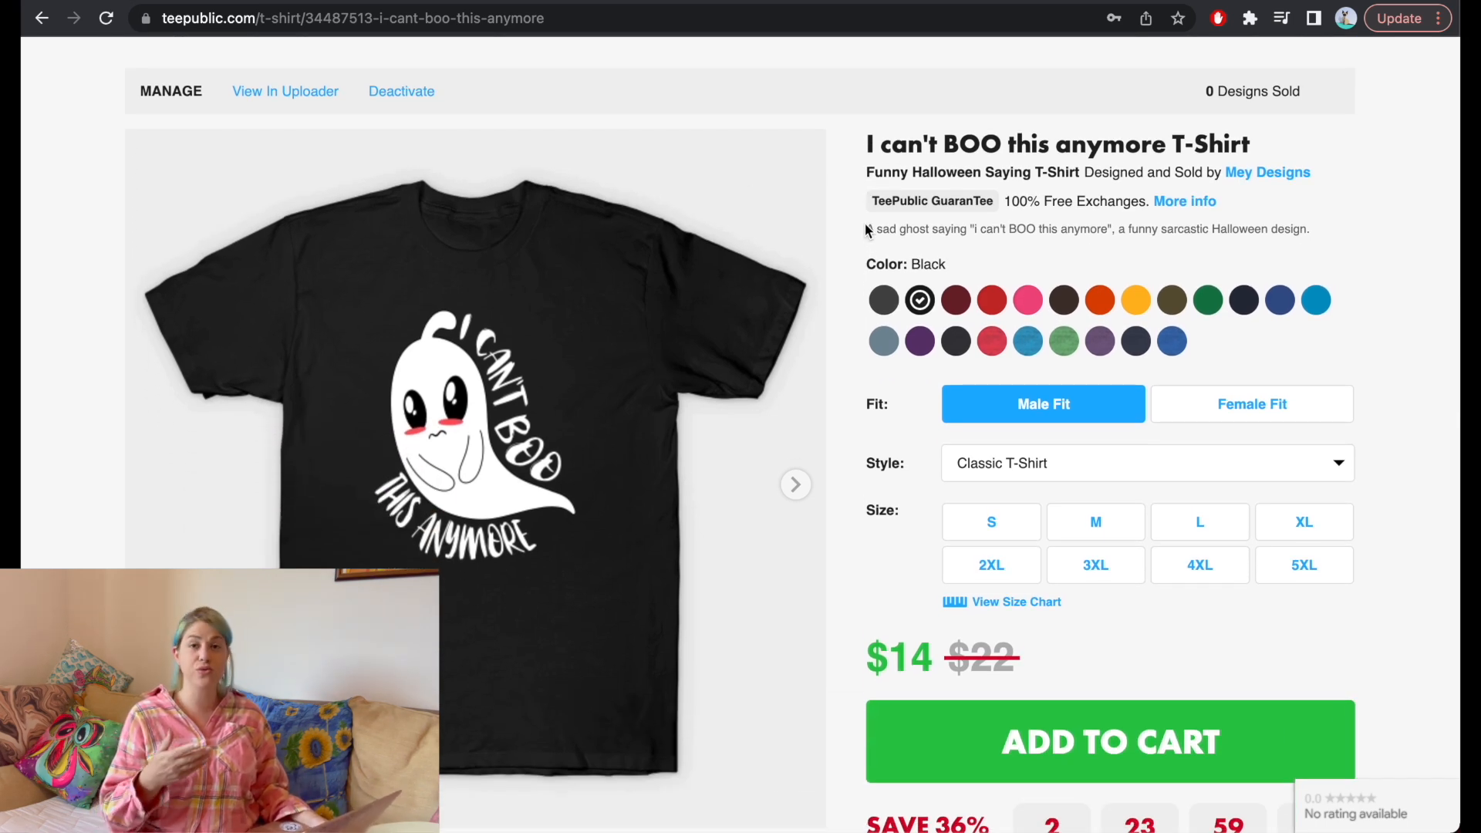
{"action": "left_click", "coordinate": [1028, 342]}
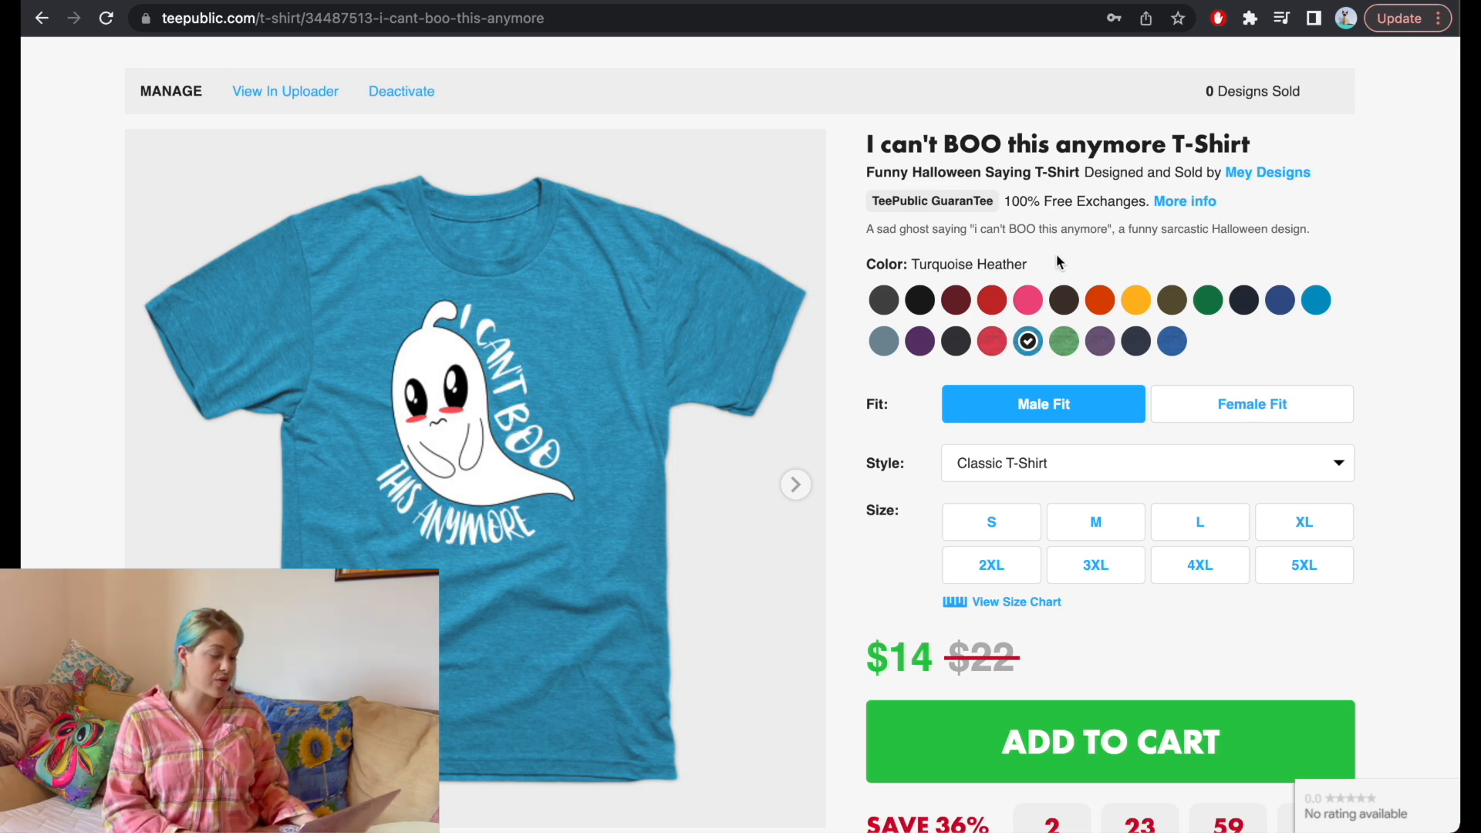
{"action": "left_click", "coordinate": [1136, 301]}
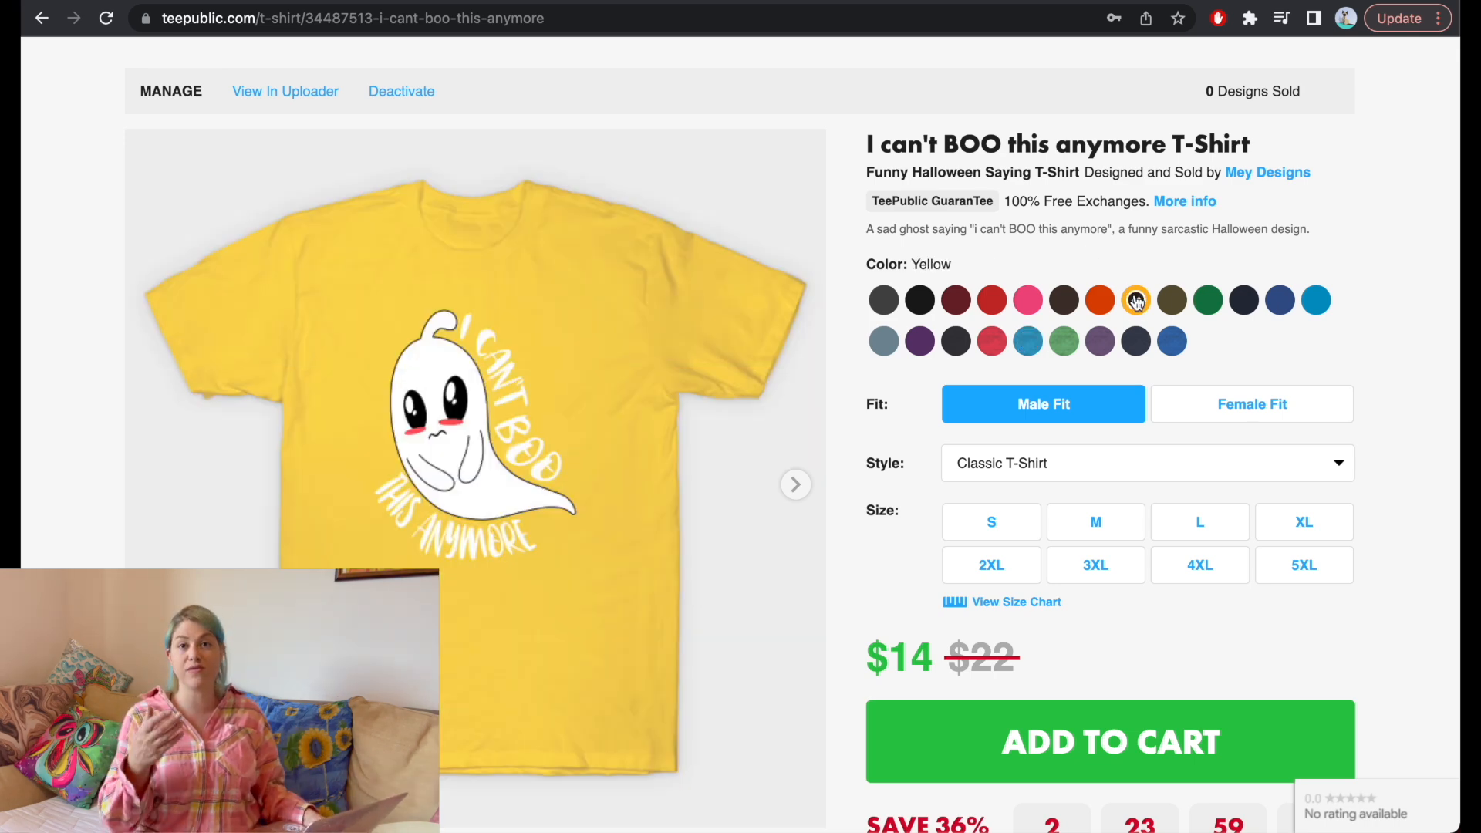
{"action": "left_click", "coordinate": [1223, 401]}
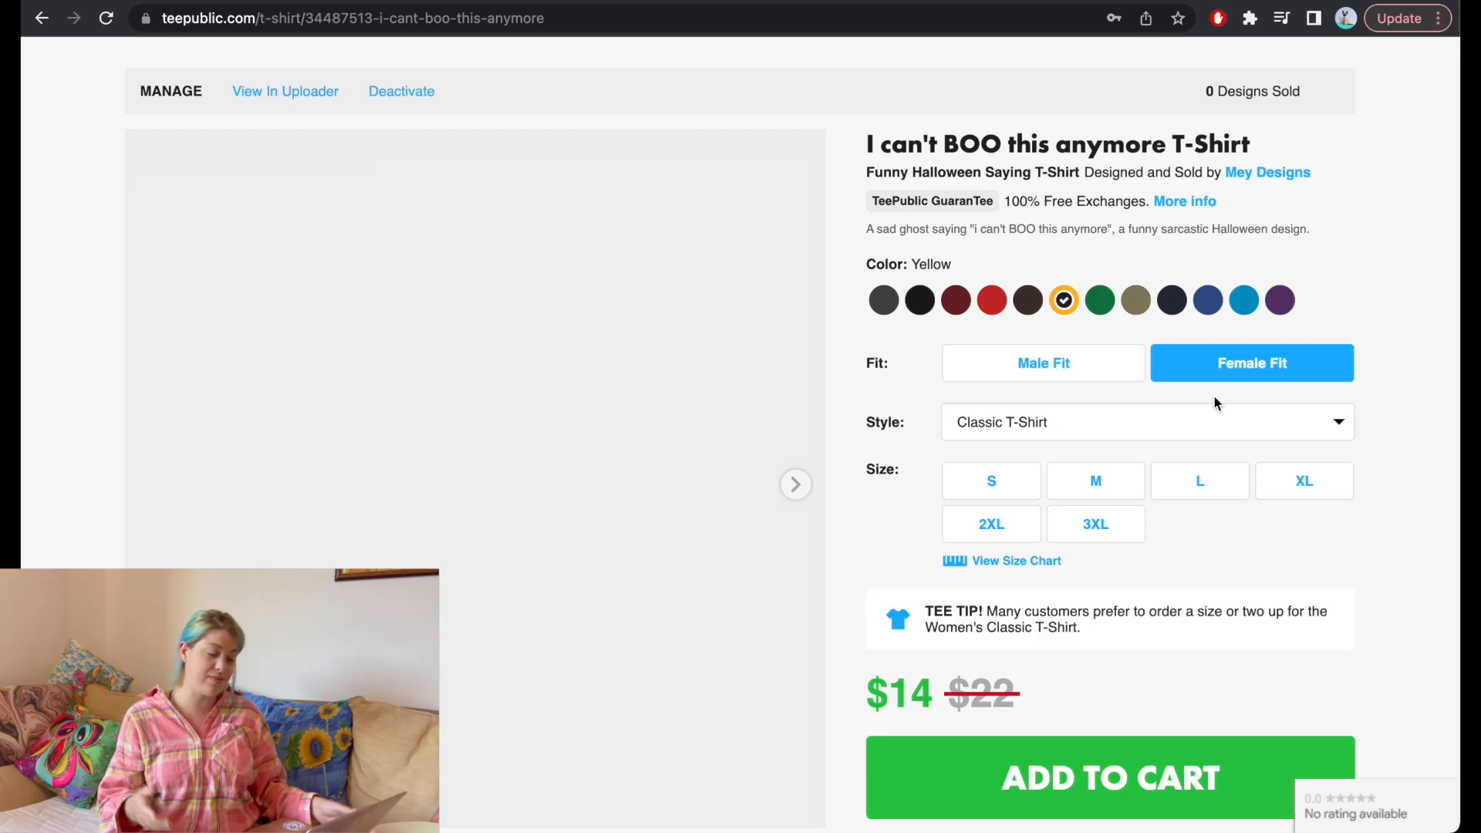
{"action": "left_click", "coordinate": [1113, 431]}
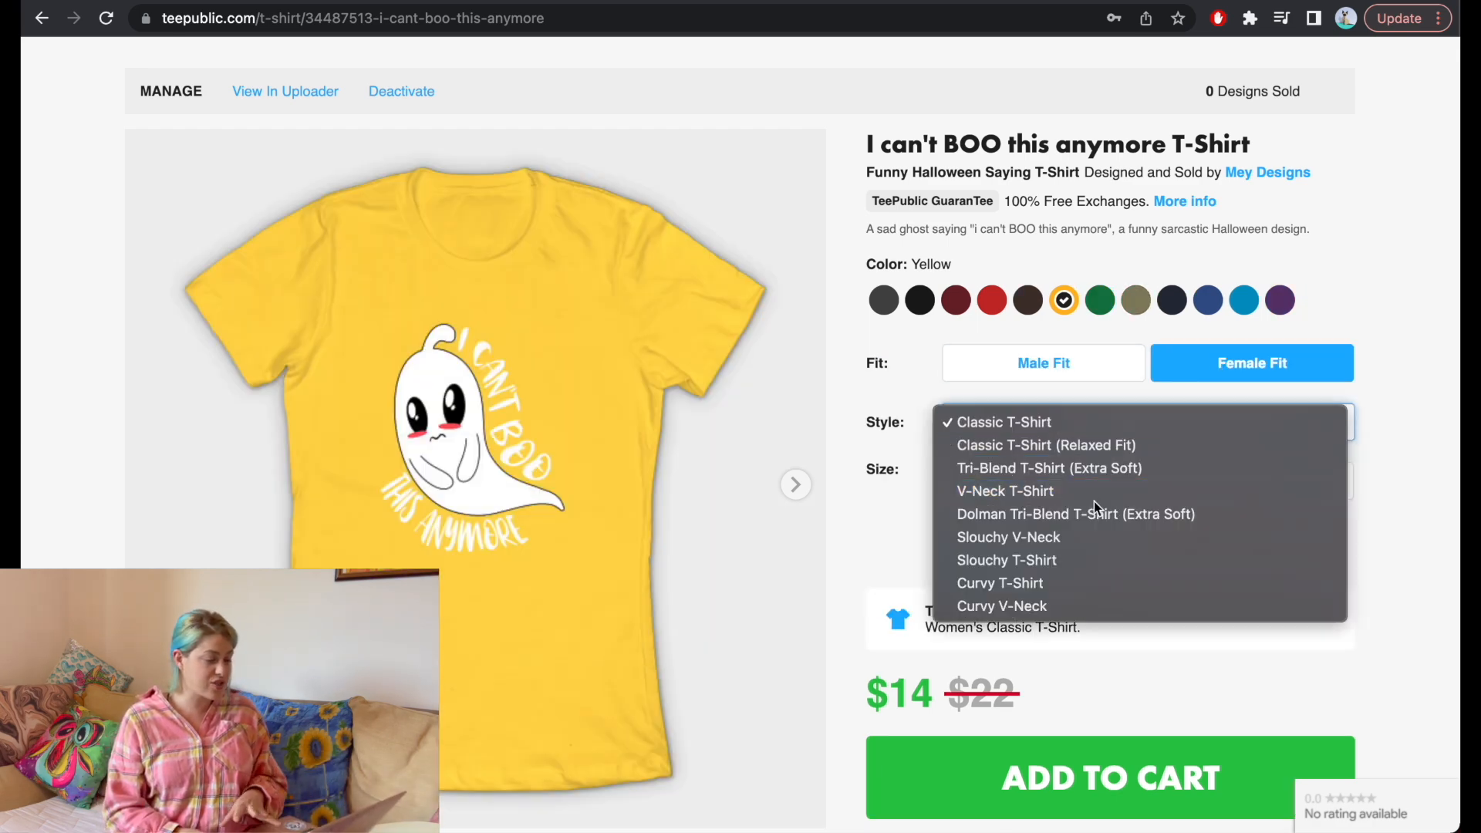
{"action": "left_click", "coordinate": [1094, 500]}
{"action": "left_click", "coordinate": [920, 301]}
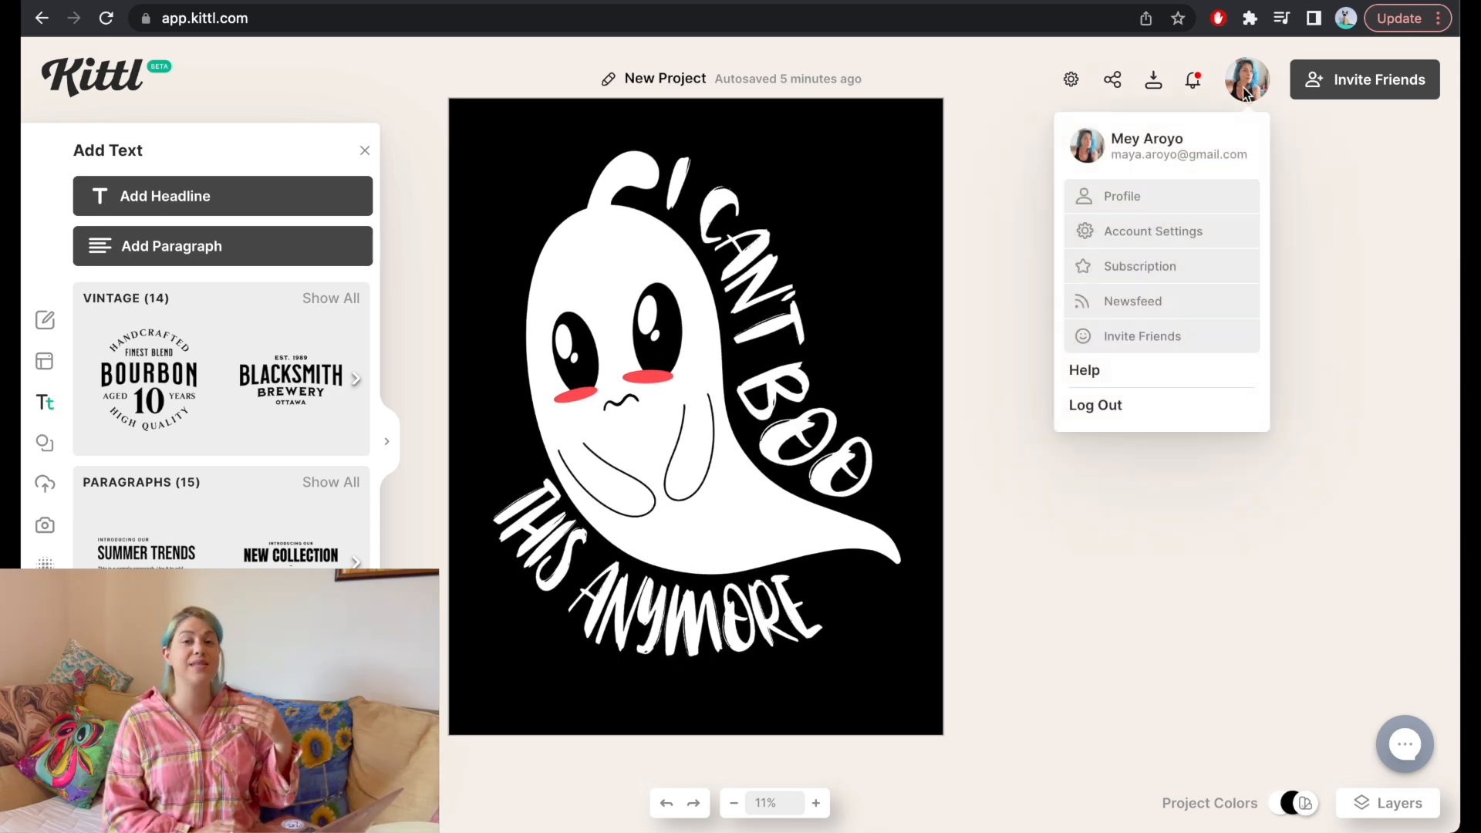
In Kittl, start a new project from the profile dashboard and set a custom artboard size of 6000 px high by 4660 px wide
{"action": "left_click", "coordinate": [1167, 193]}
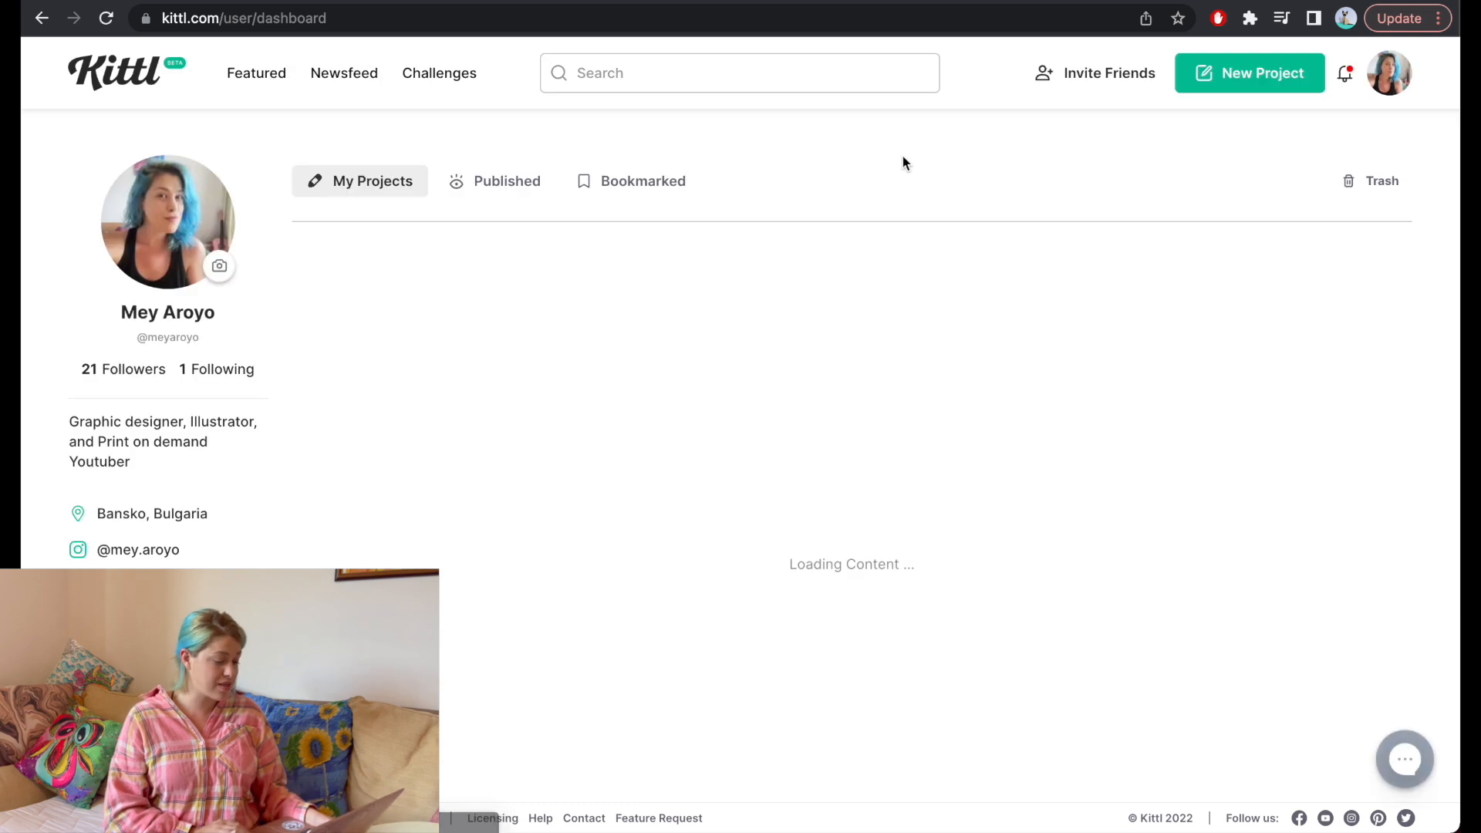
{"action": "left_click", "coordinate": [1237, 78]}
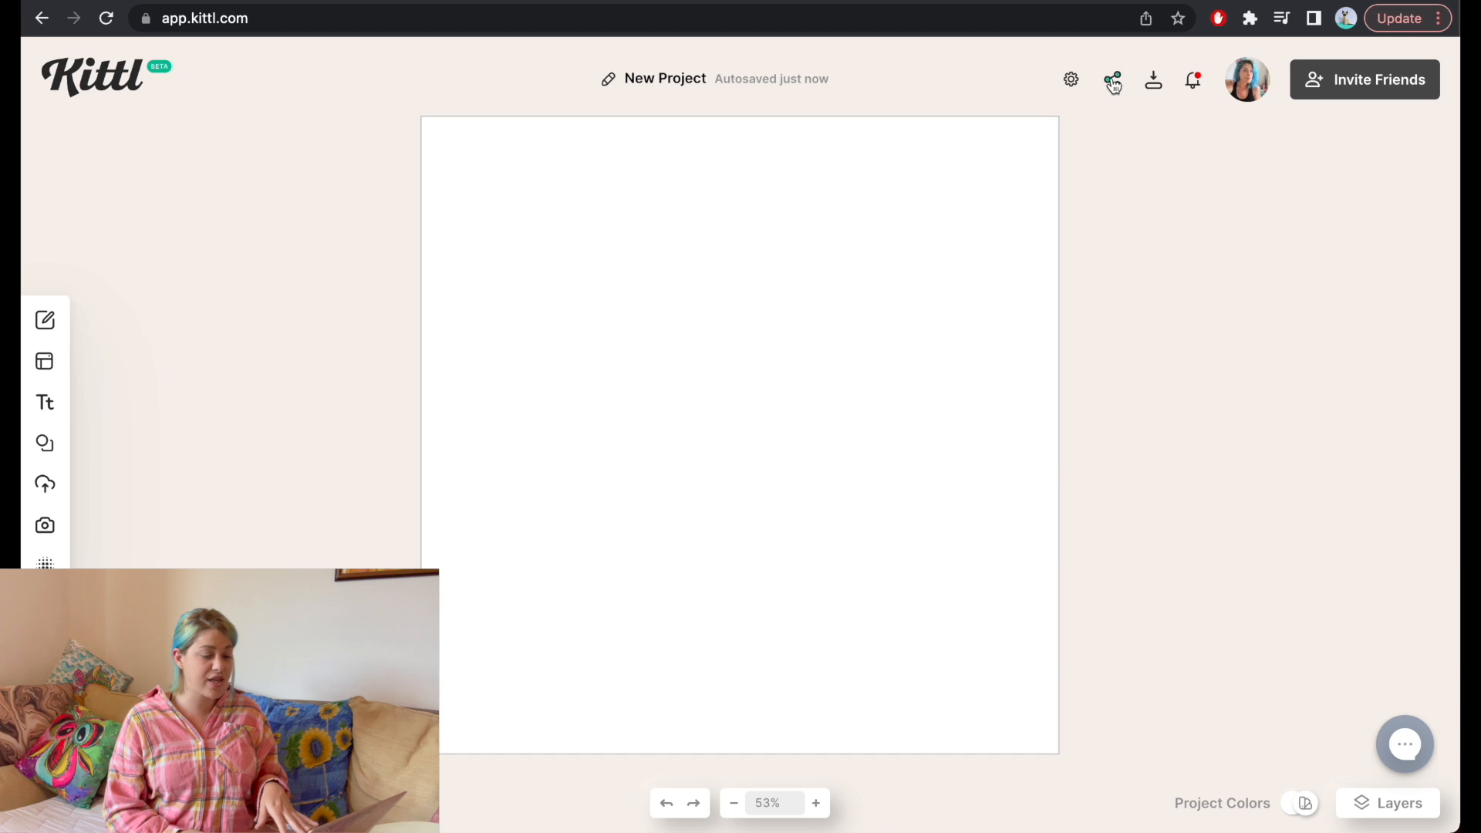
{"action": "left_click", "coordinate": [1069, 80]}
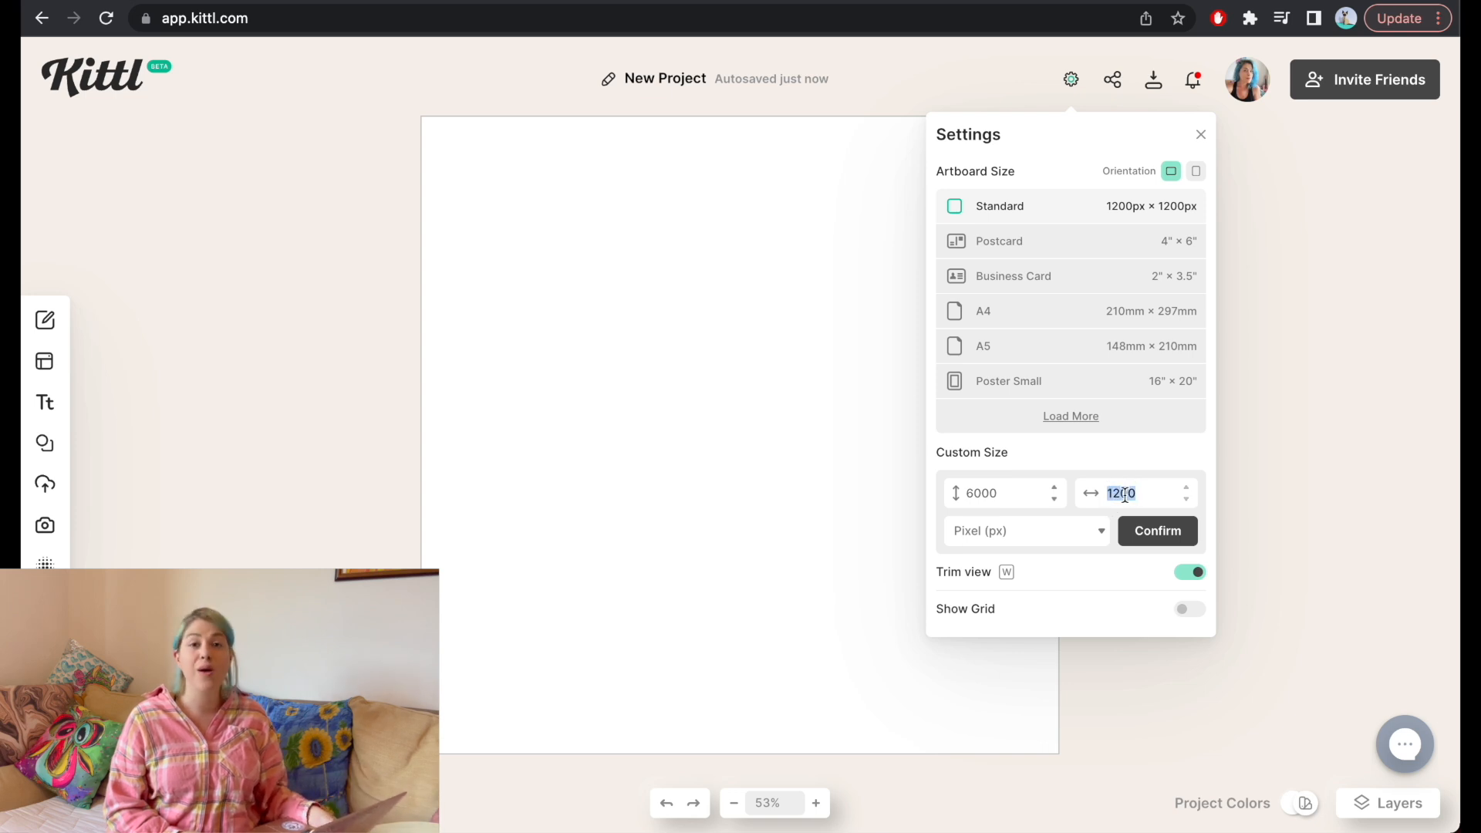
{"action": "left_click", "coordinate": [1131, 524]}
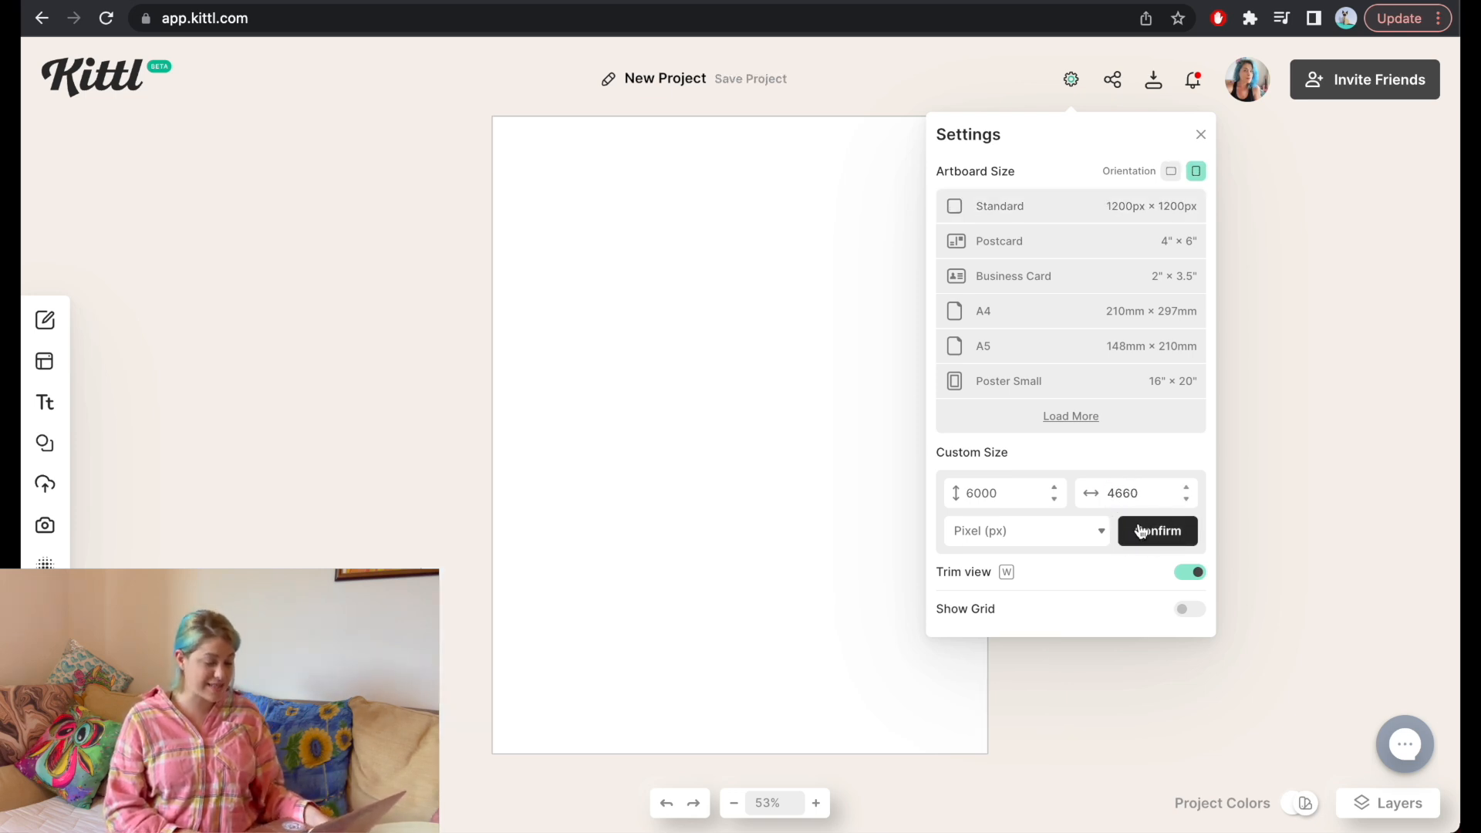
{"action": "left_click", "coordinate": [393, 503]}
Search the elements library for "ghost" and browse the matching illustrations
{"action": "mouse_move", "coordinate": [47, 443]}
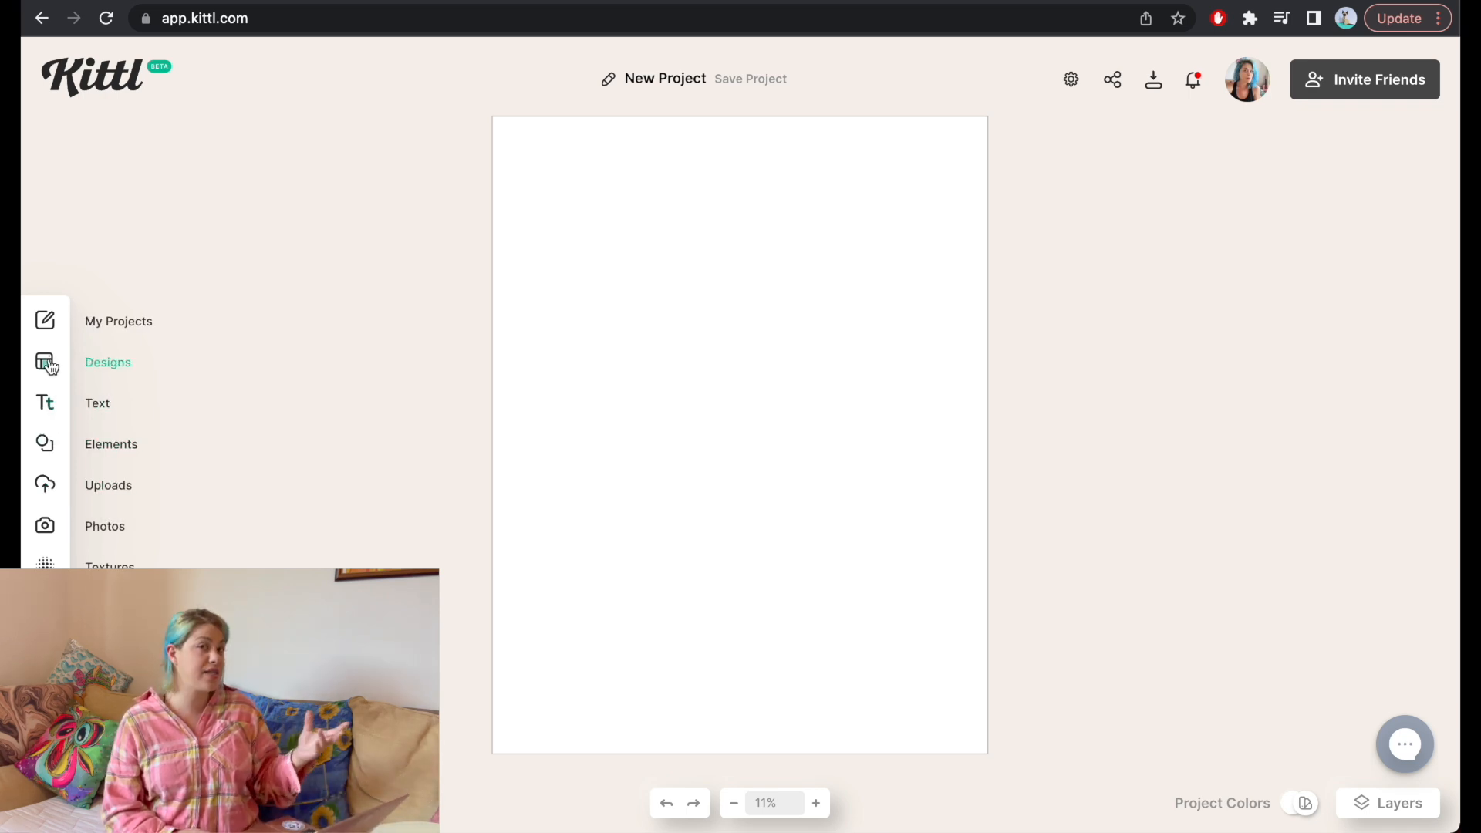
{"action": "left_click", "coordinate": [45, 444]}
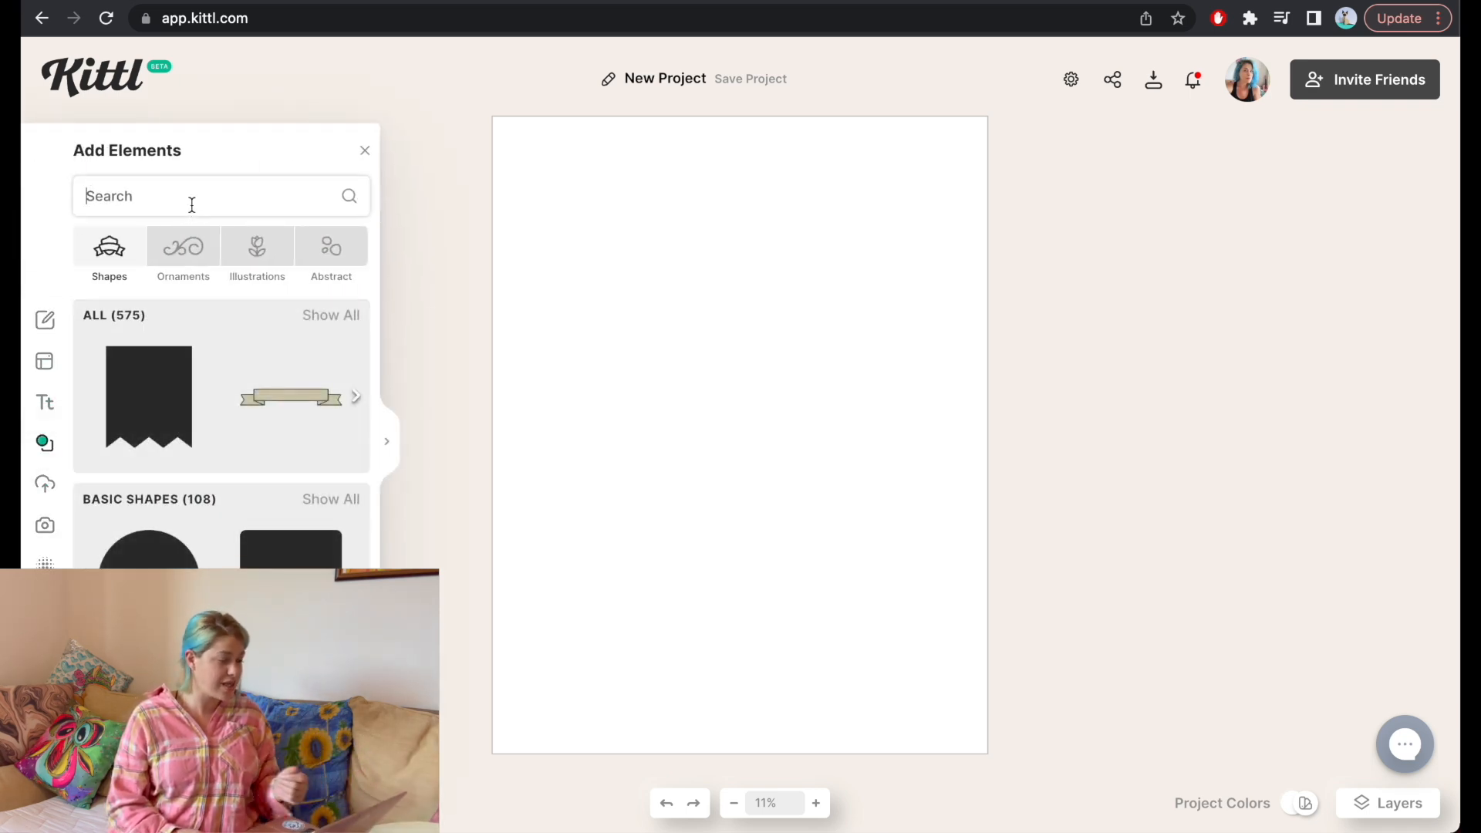
{"action": "left_click", "coordinate": [192, 204]}
{"action": "type", "text": "ghost"}
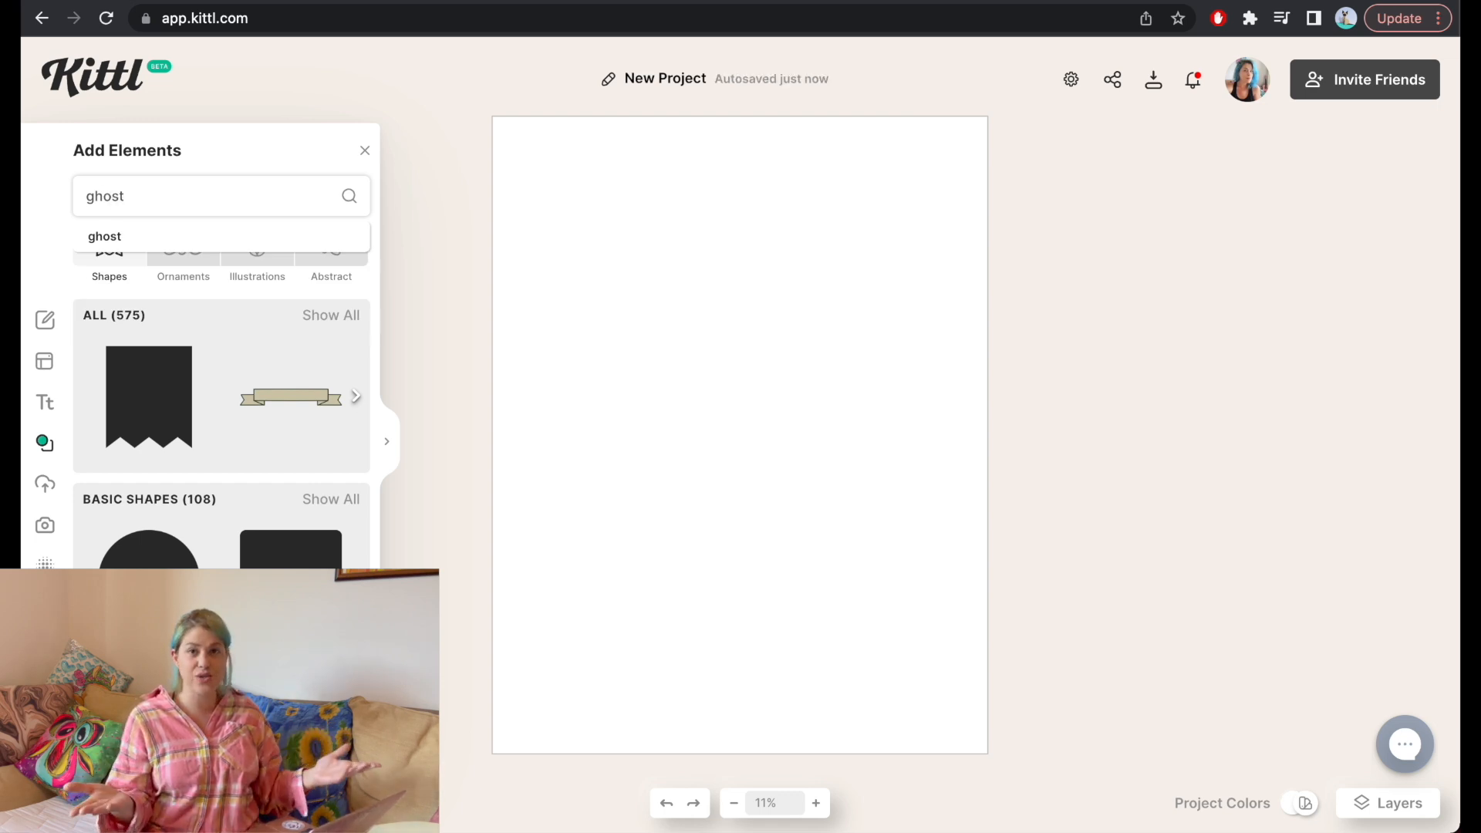
{"action": "key", "text": "Return"}
{"action": "scroll", "coordinate": [205, 388], "scroll_direction": "down", "scroll_amount": 10}
{"action": "scroll", "coordinate": [205, 389], "scroll_direction": "up", "scroll_amount": 10}
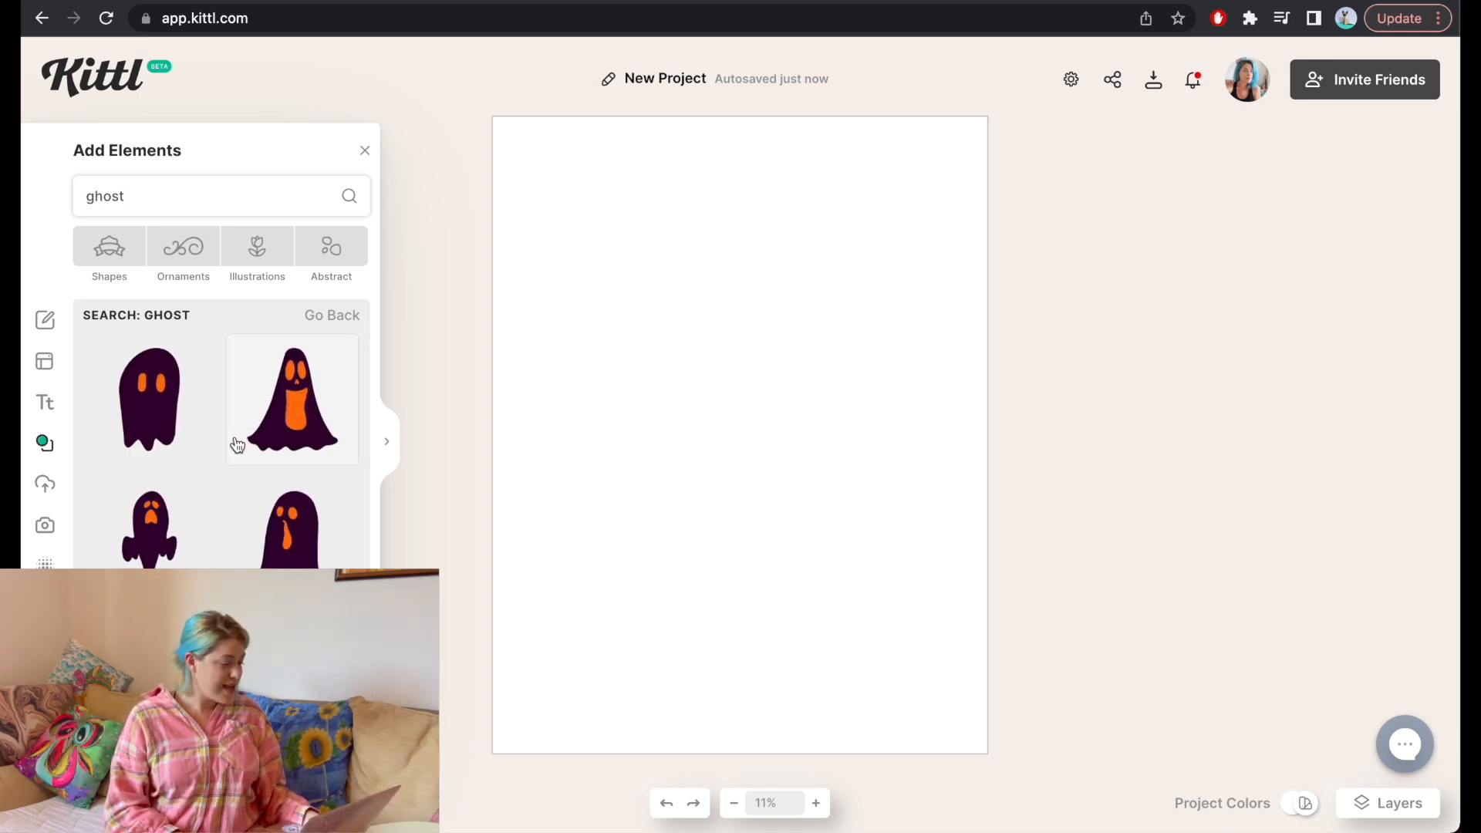
Add the wide-skirted purple ghost with the open orange mouth and enlarge it to span most of the artboard's width
{"action": "left_click", "coordinate": [298, 426]}
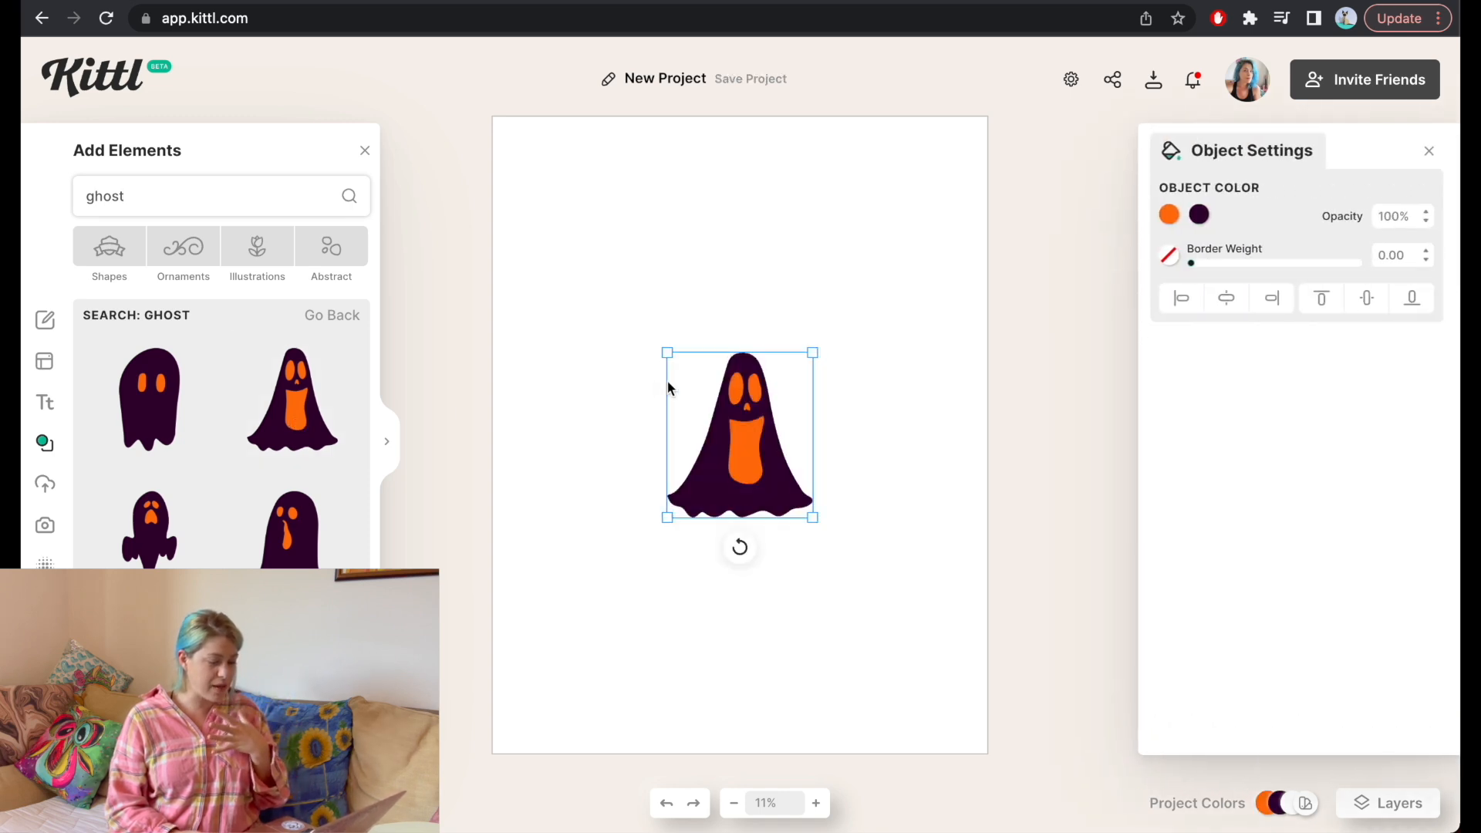
{"action": "left_click_drag", "start_coordinate": [665, 348], "coordinate": [540, 207]}
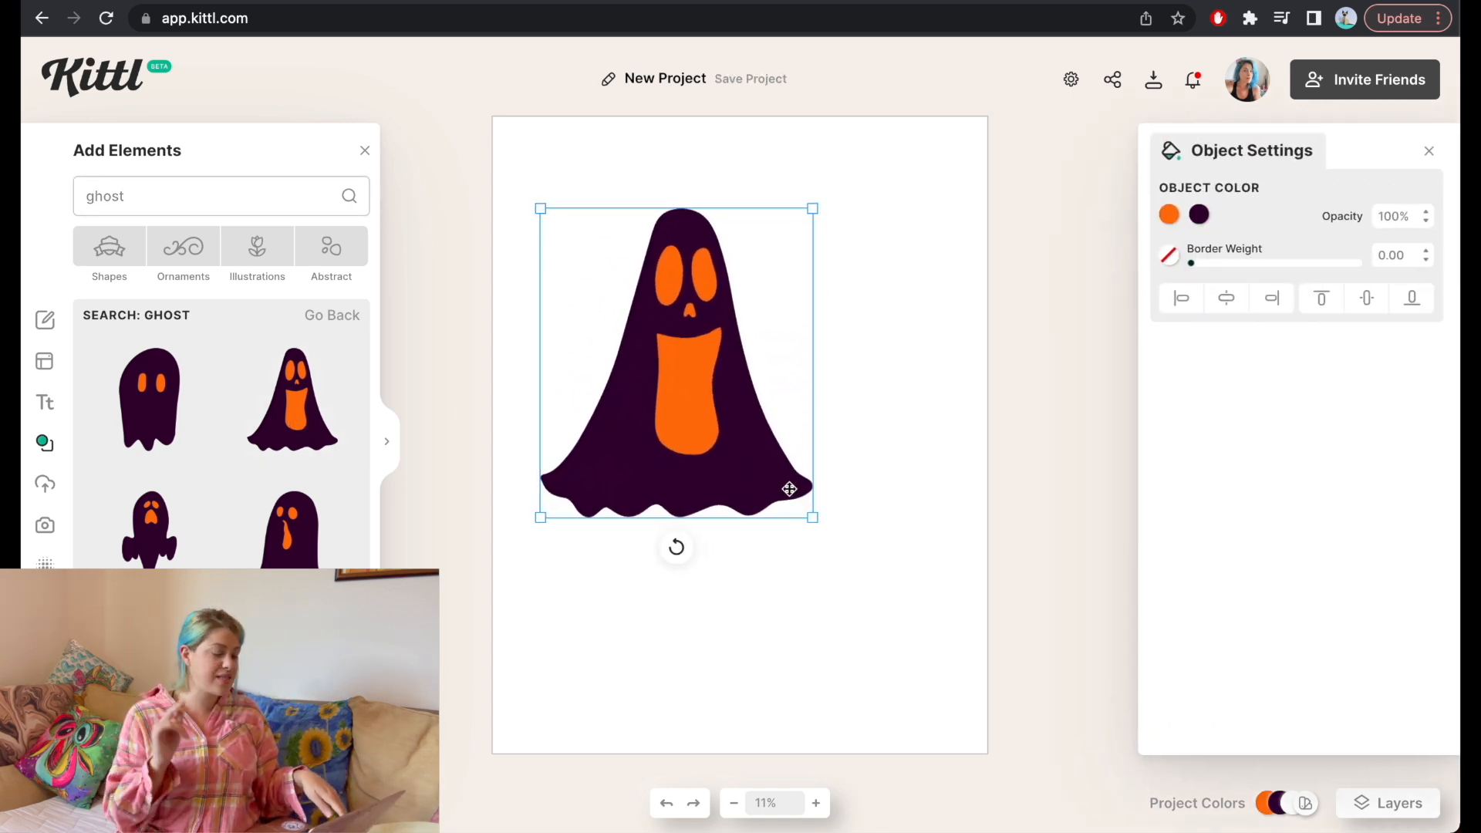
{"action": "left_click_drag", "start_coordinate": [816, 521], "coordinate": [935, 656]}
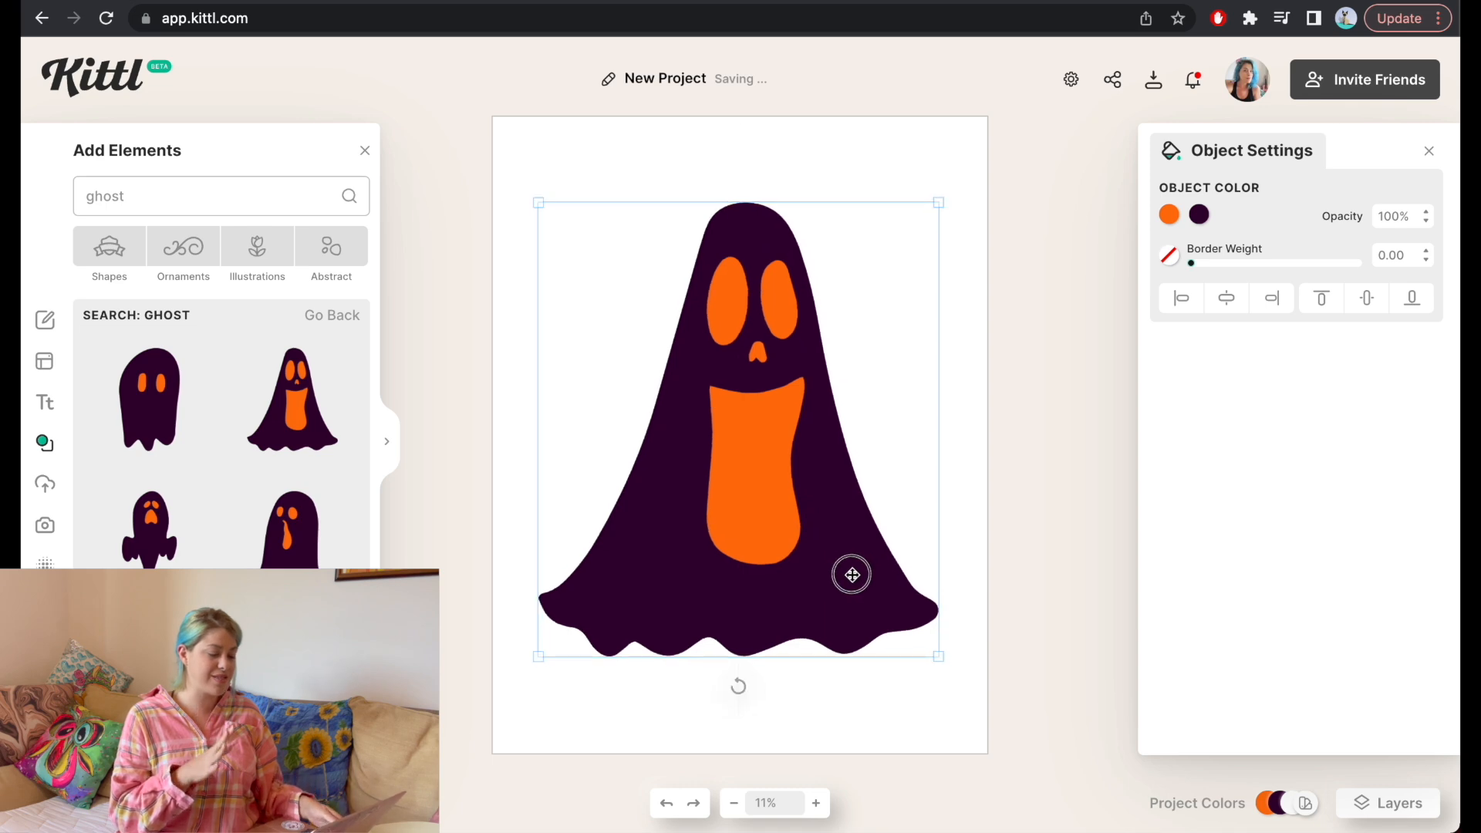
Center the ghost horizontally and vertically on the artboard, then deselect it
{"action": "left_click_drag", "start_coordinate": [847, 576], "coordinate": [845, 572]}
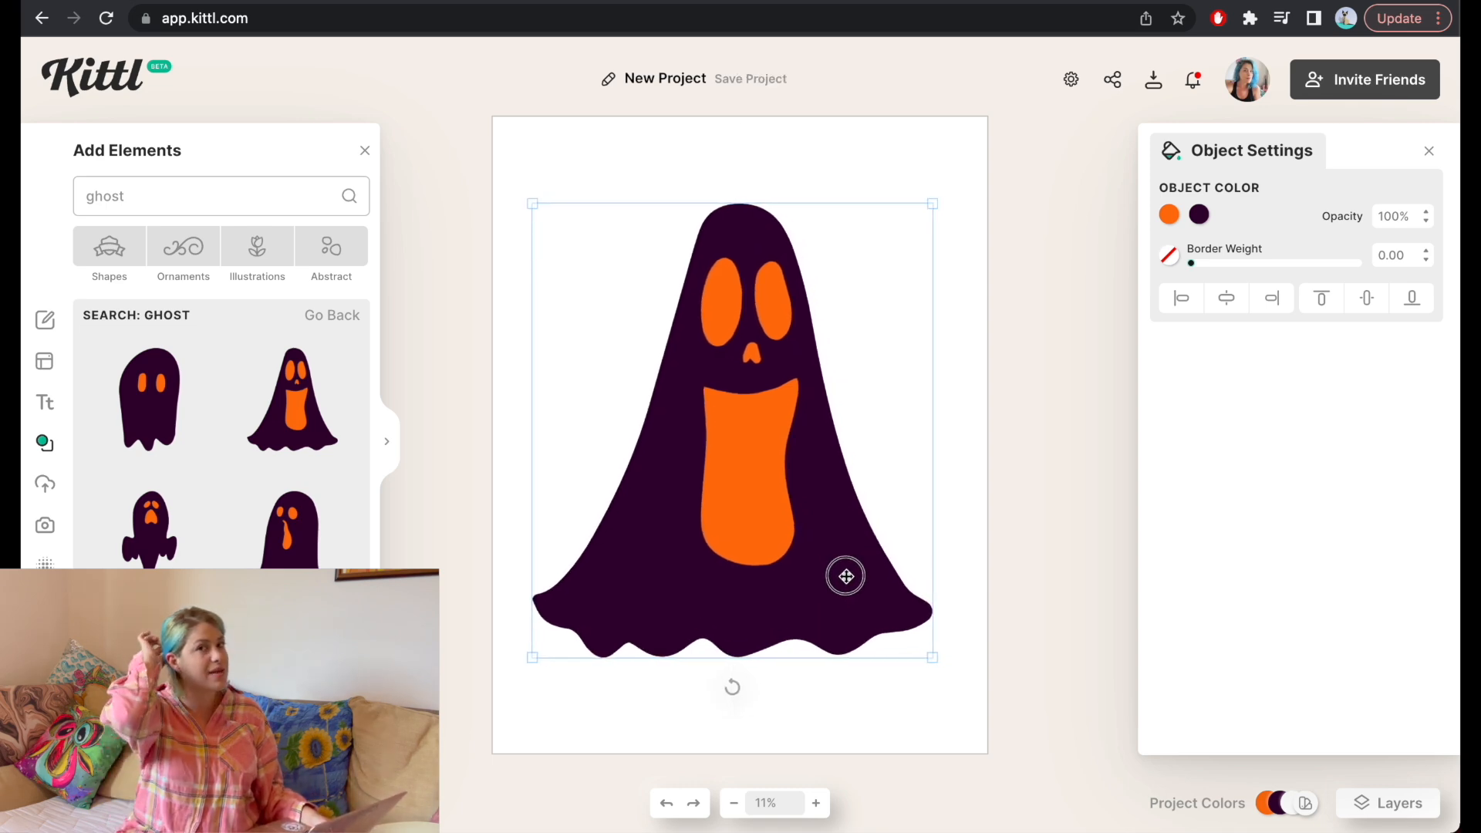
{"action": "left_click", "coordinate": [1226, 312]}
{"action": "left_click", "coordinate": [1369, 303]}
{"action": "left_click", "coordinate": [1034, 425]}
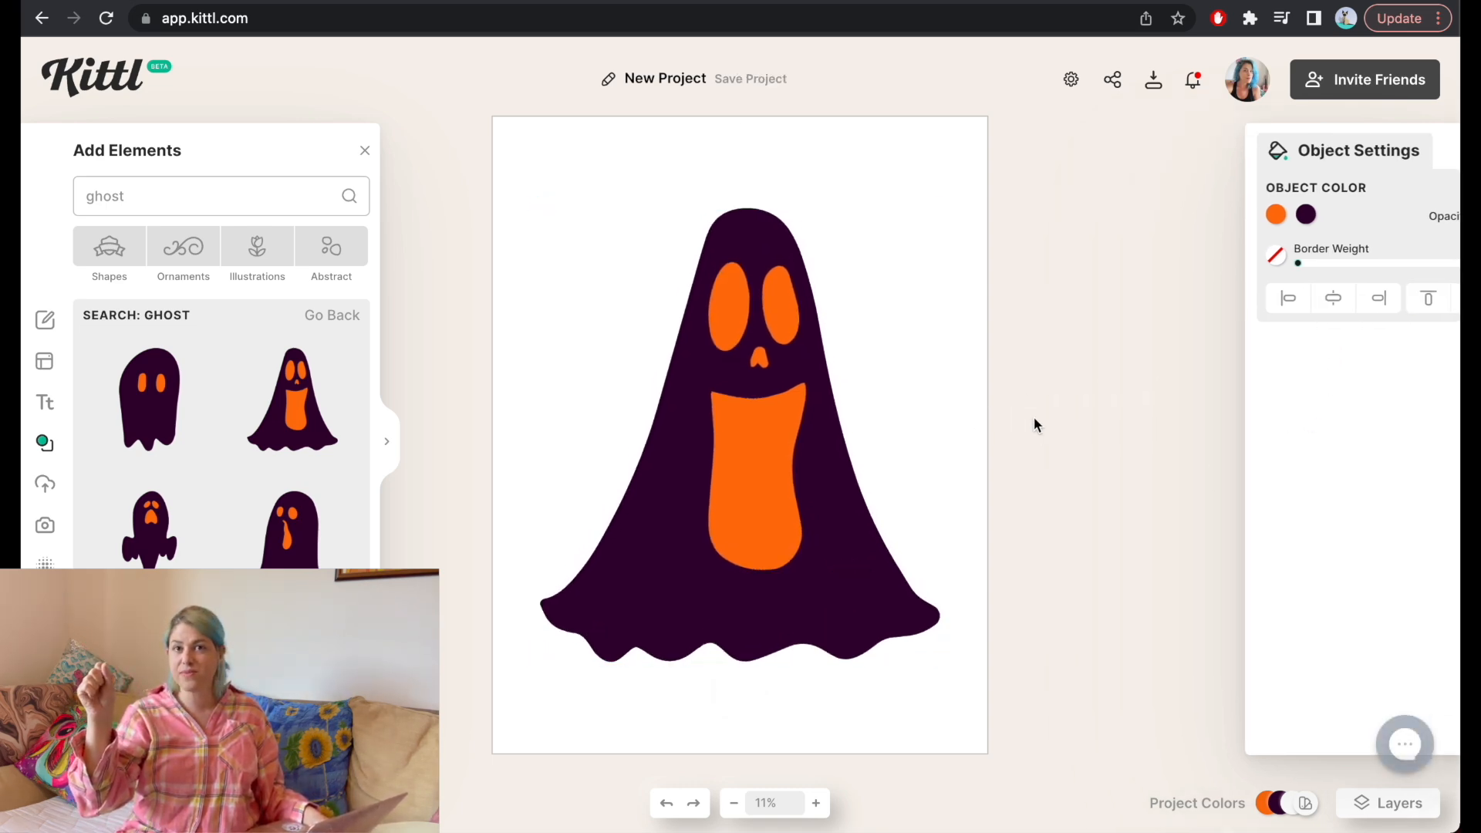
Search the elements library for "beer" and browse the matching illustrations
{"action": "left_click", "coordinate": [105, 197]}
{"action": "type", "text": "beer"}
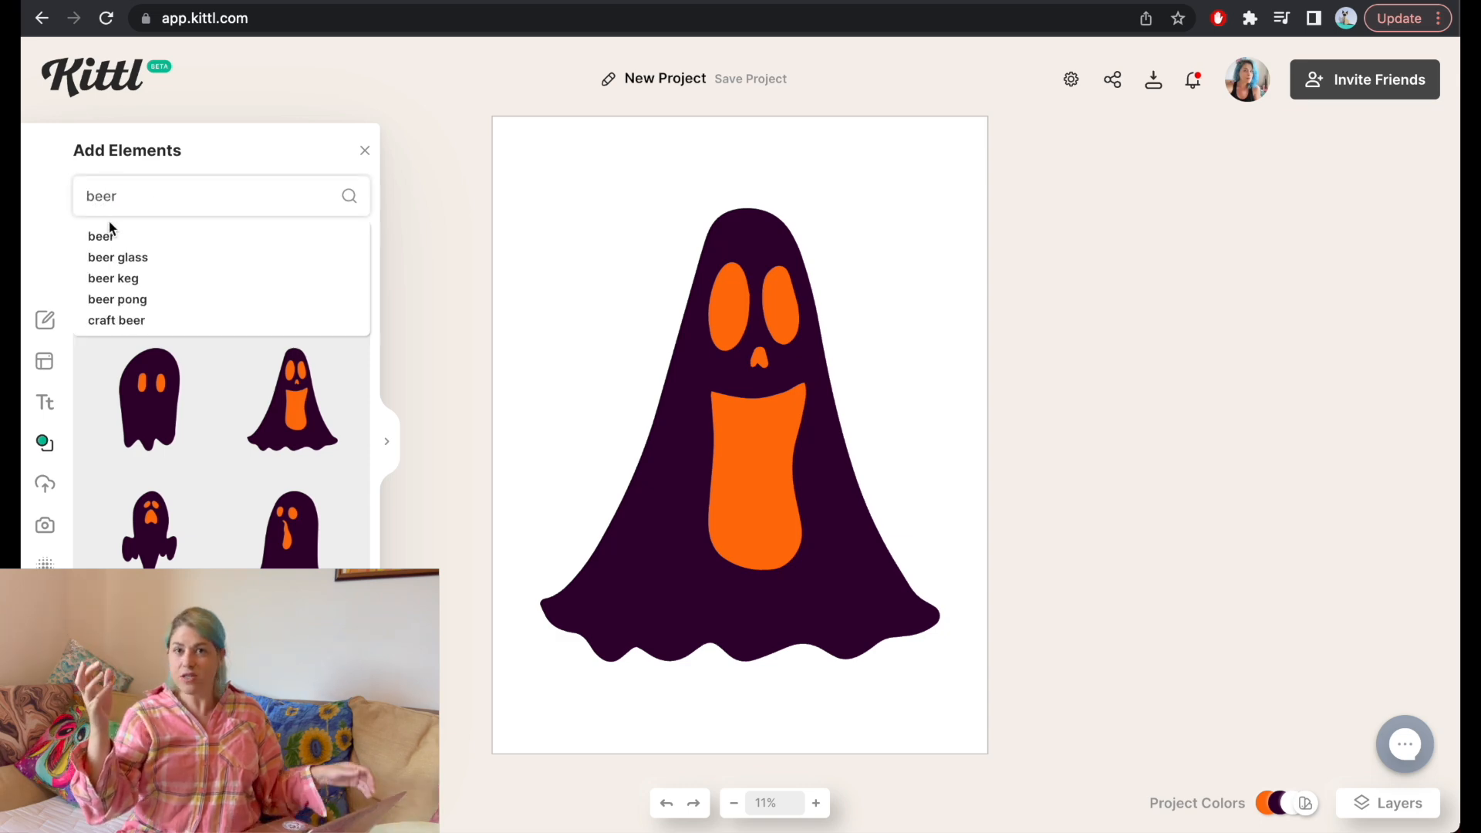
{"action": "left_click", "coordinate": [101, 236]}
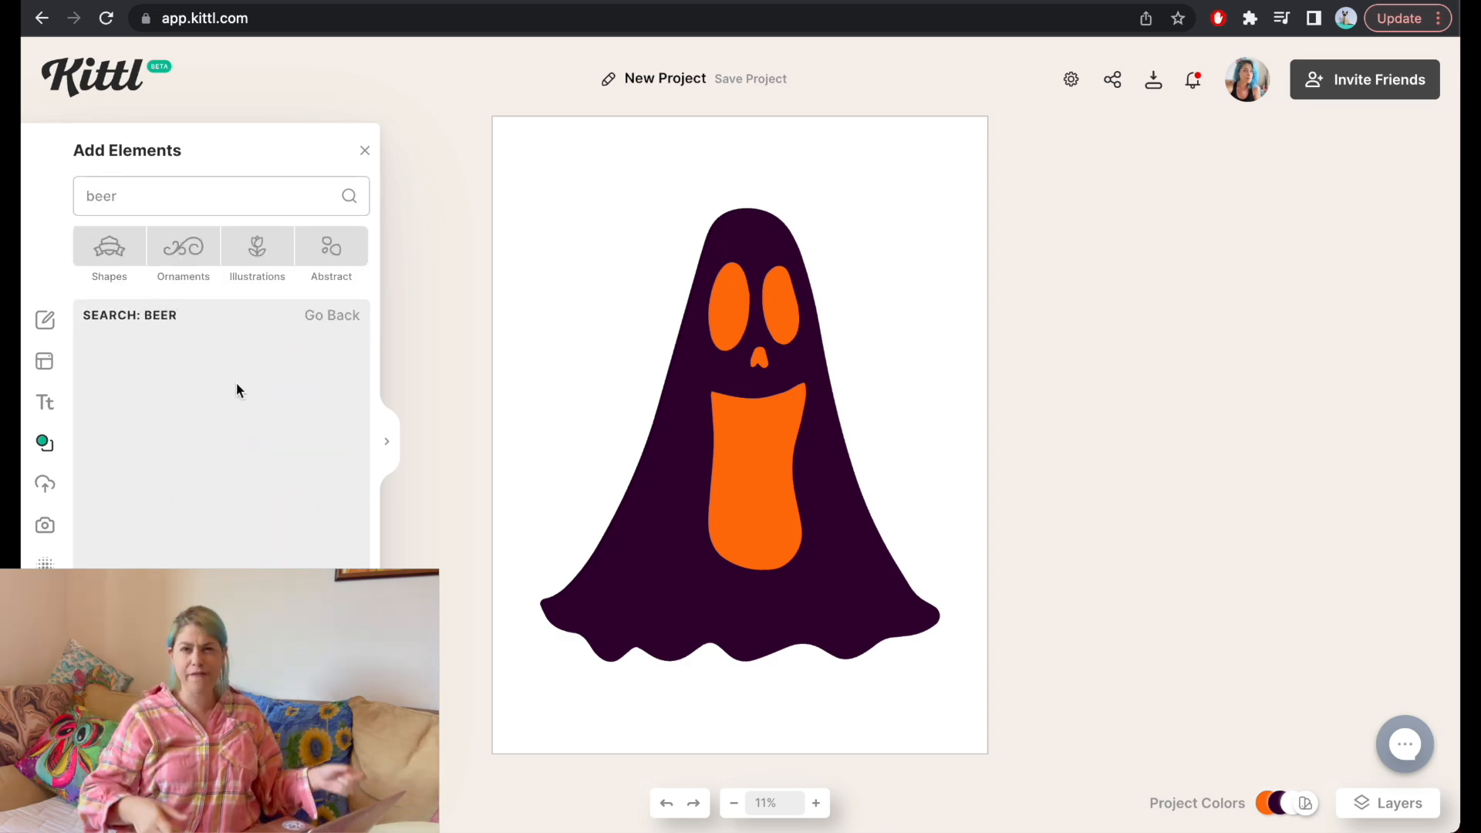
{"action": "scroll", "coordinate": [239, 391], "scroll_direction": "down", "scroll_amount": 4}
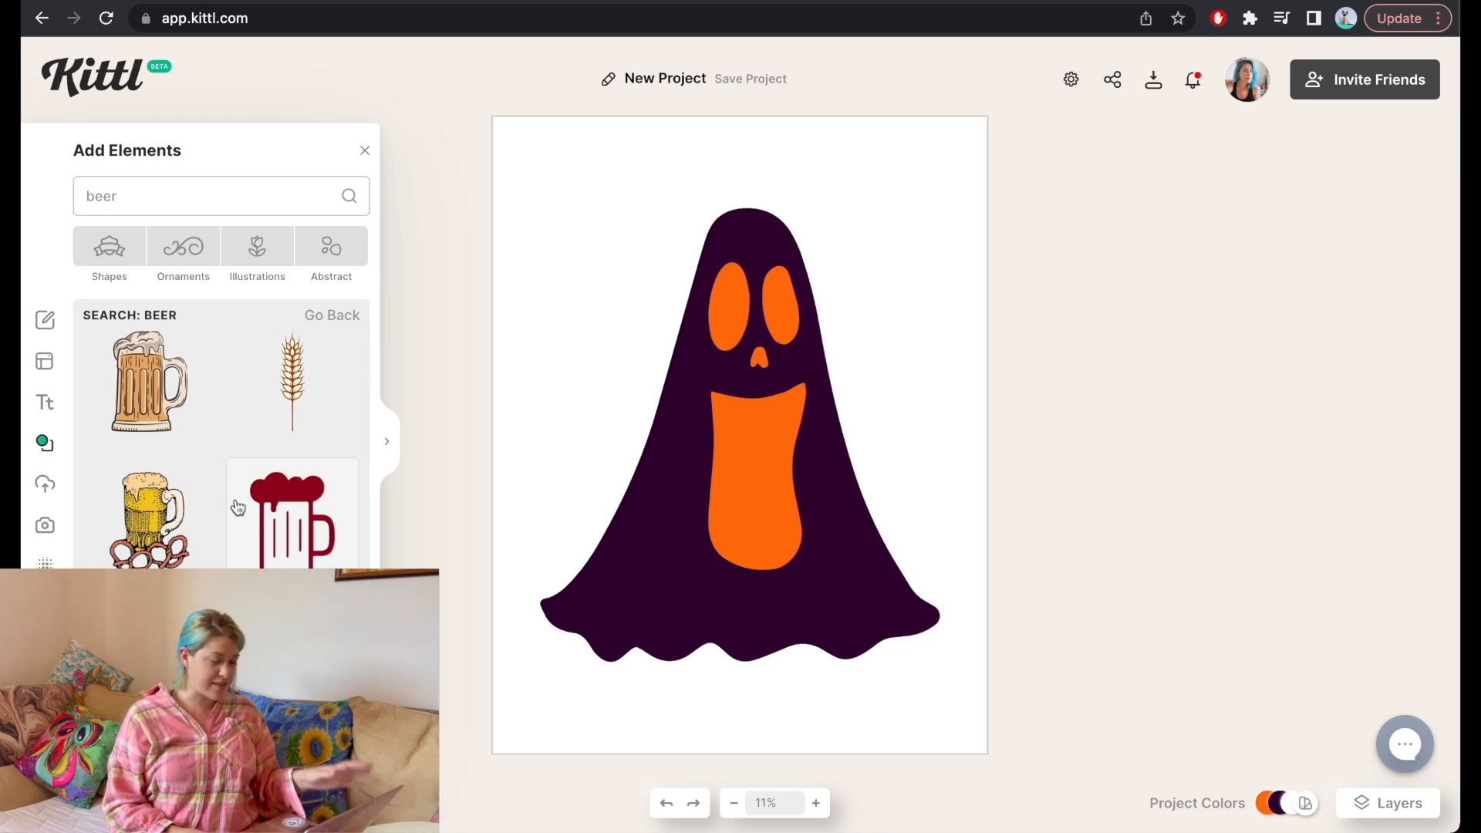
{"action": "scroll", "coordinate": [238, 507], "scroll_direction": "down", "scroll_amount": 5}
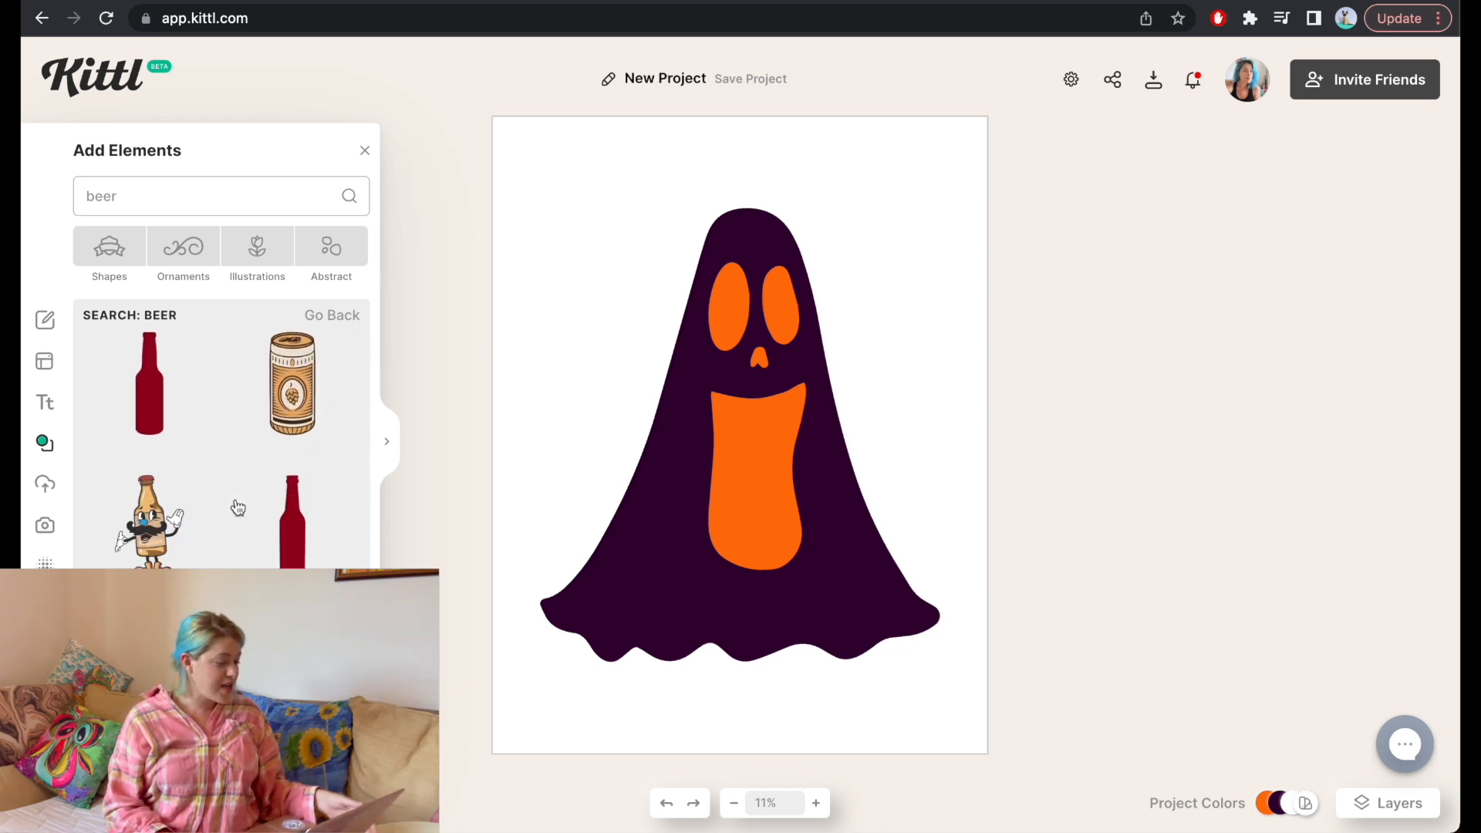
{"action": "scroll", "coordinate": [238, 507], "scroll_direction": "up", "scroll_amount": 5}
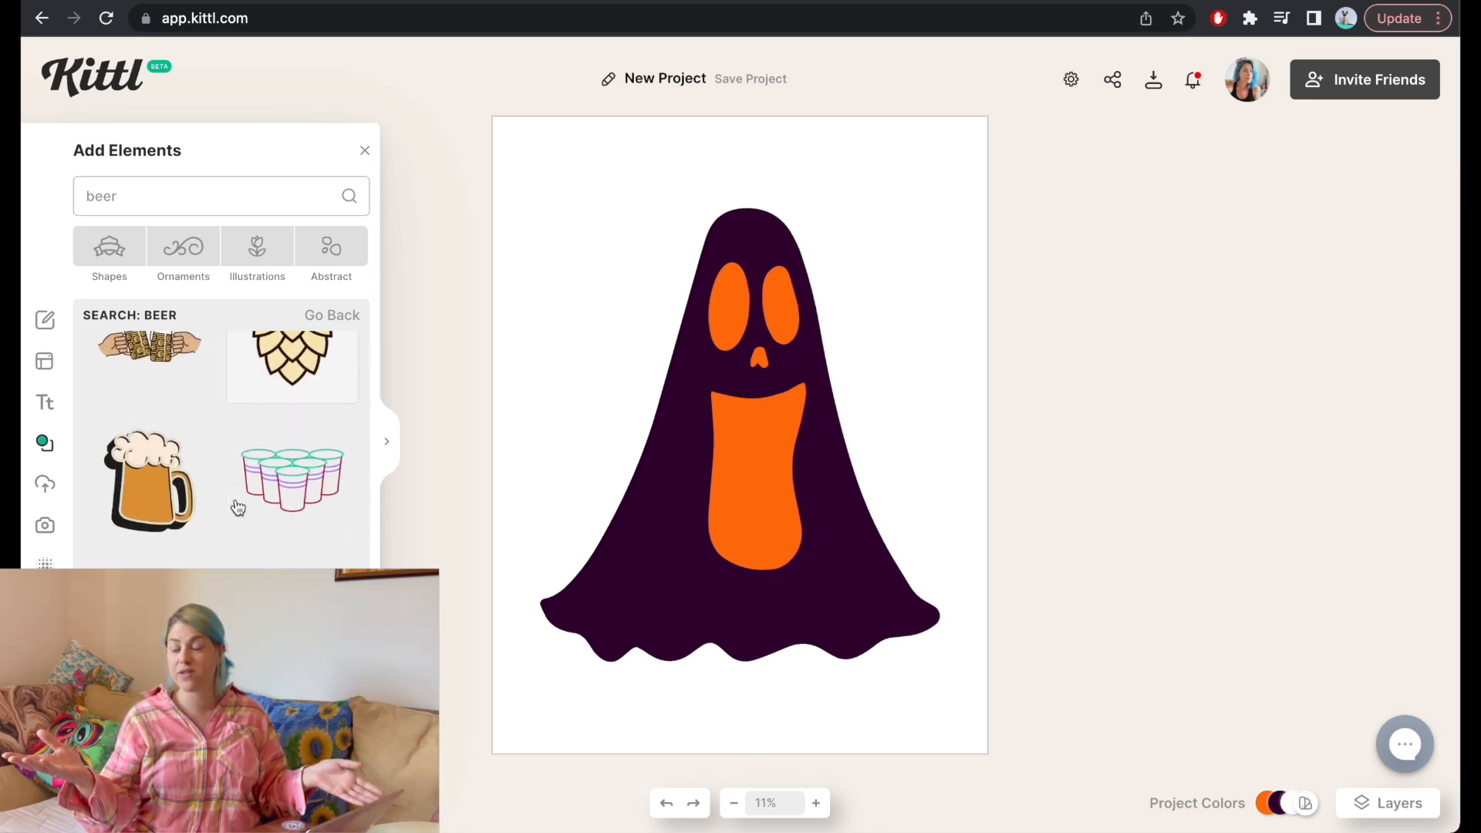
{"action": "scroll", "coordinate": [239, 507], "scroll_direction": "down", "scroll_amount": 3}
{"action": "scroll", "coordinate": [239, 509], "scroll_direction": "up", "scroll_amount": 4}
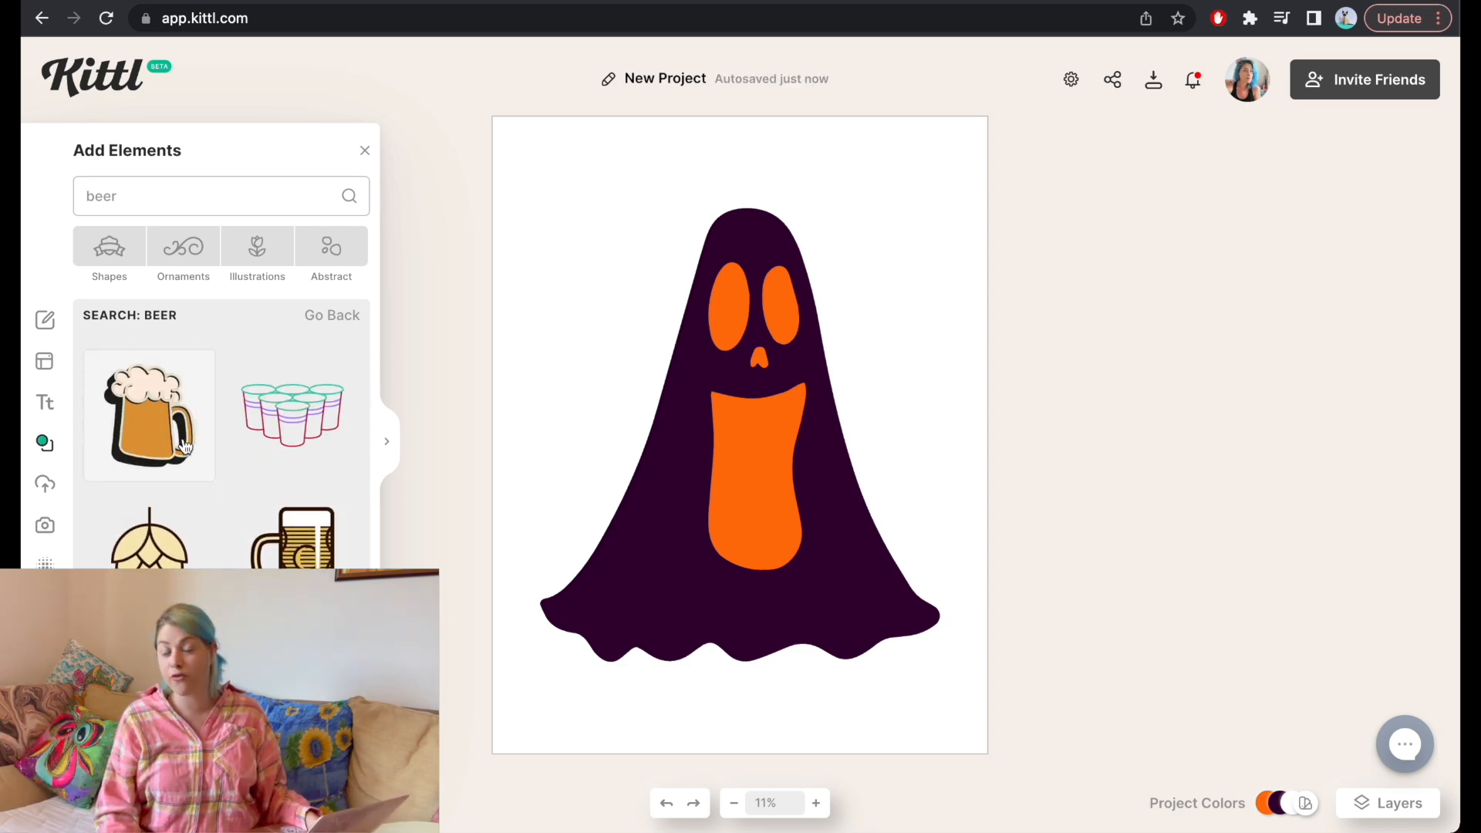
{"action": "scroll", "coordinate": [225, 463], "scroll_direction": "down", "scroll_amount": 4}
{"action": "scroll", "coordinate": [231, 461], "scroll_direction": "up", "scroll_amount": 2}
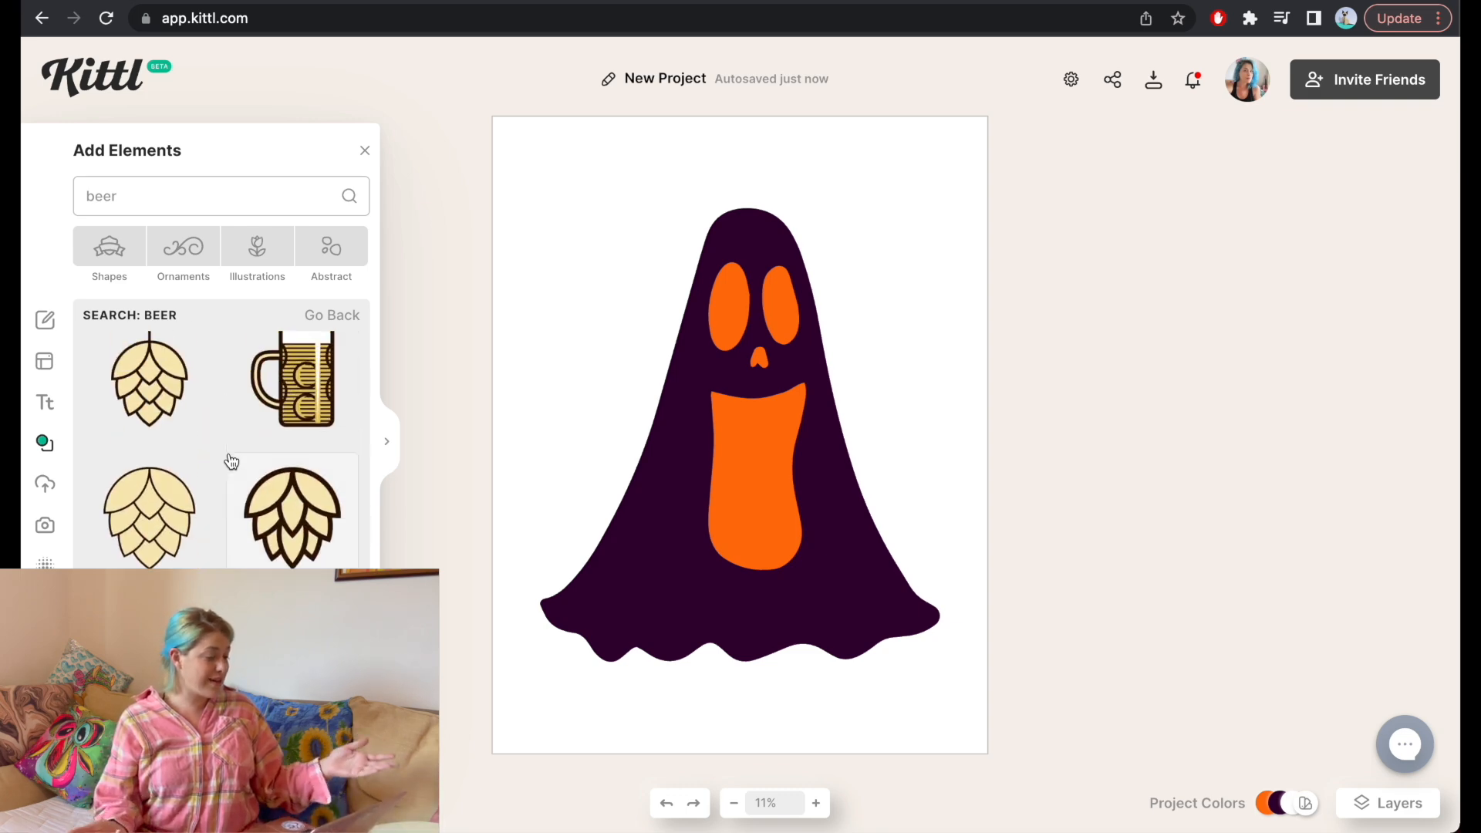
Add the brown-and-white beer mug with bubbly foam and place it over the lower-left part of the ghost's skirt
{"action": "scroll", "coordinate": [227, 545], "scroll_direction": "up", "scroll_amount": 5}
{"action": "scroll", "coordinate": [229, 545], "scroll_direction": "up", "scroll_amount": 5}
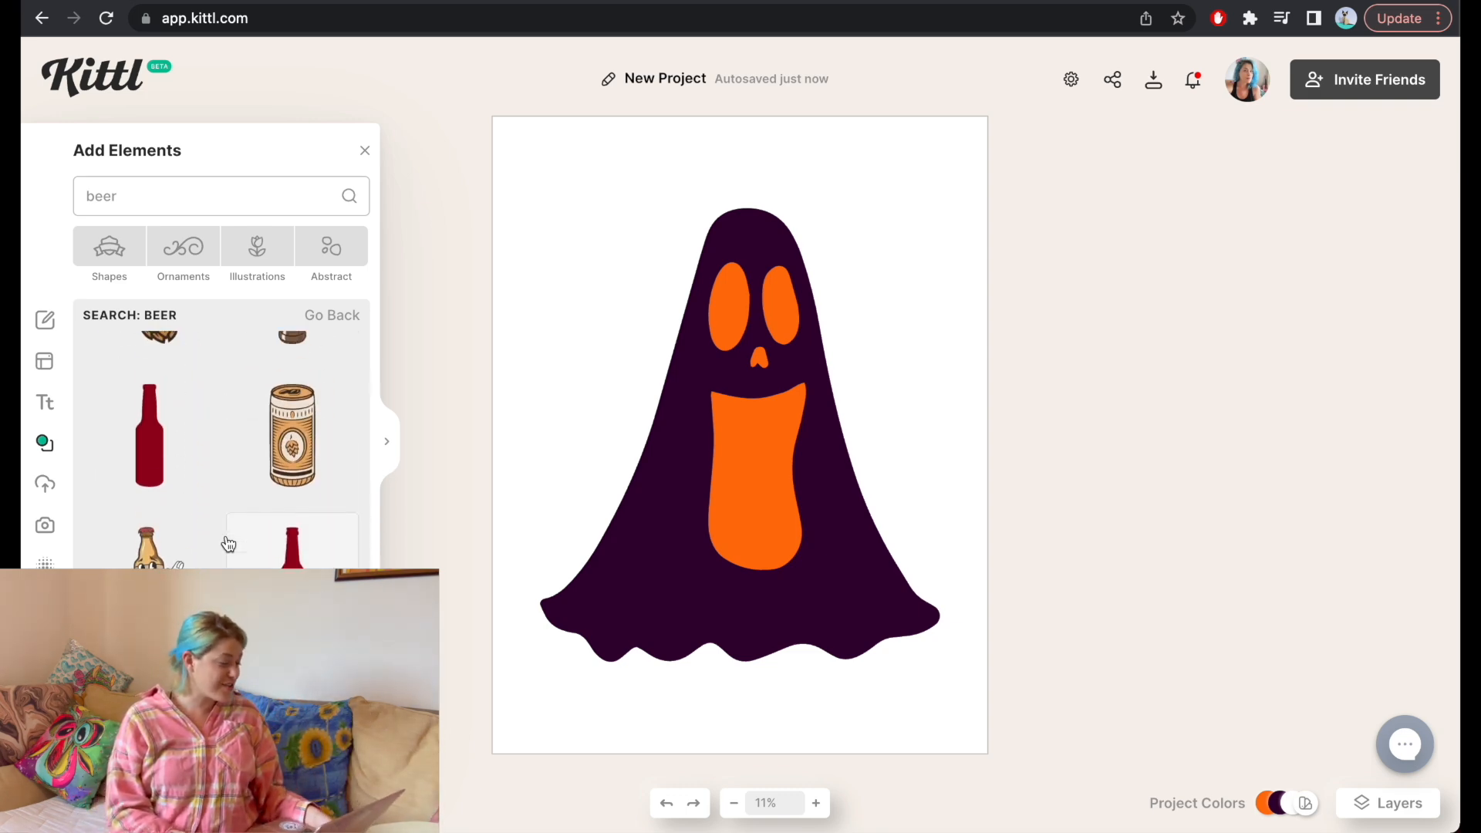
{"action": "scroll", "coordinate": [229, 544], "scroll_direction": "up", "scroll_amount": 2}
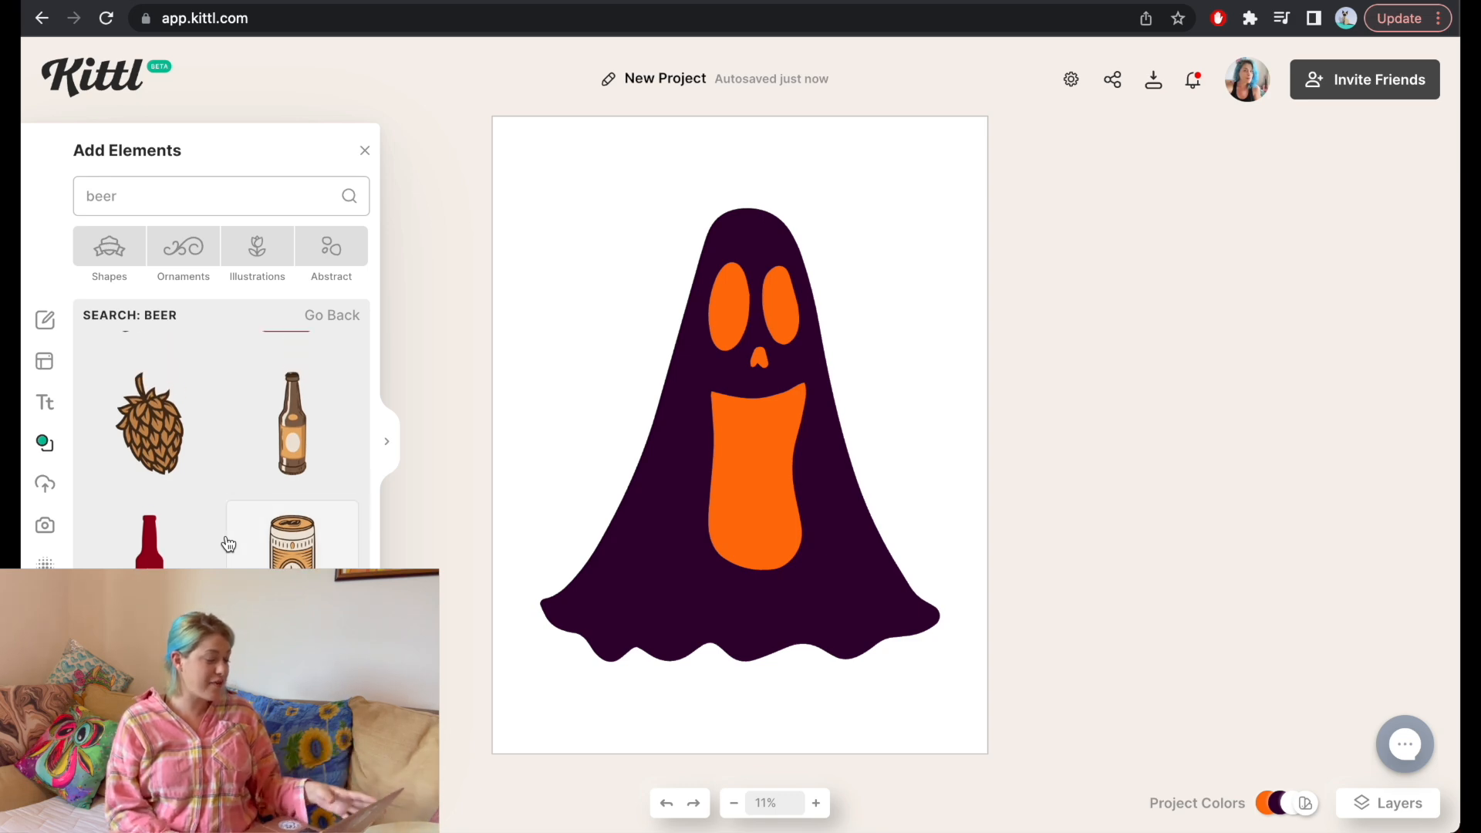
{"action": "scroll", "coordinate": [228, 545], "scroll_direction": "up", "scroll_amount": 5}
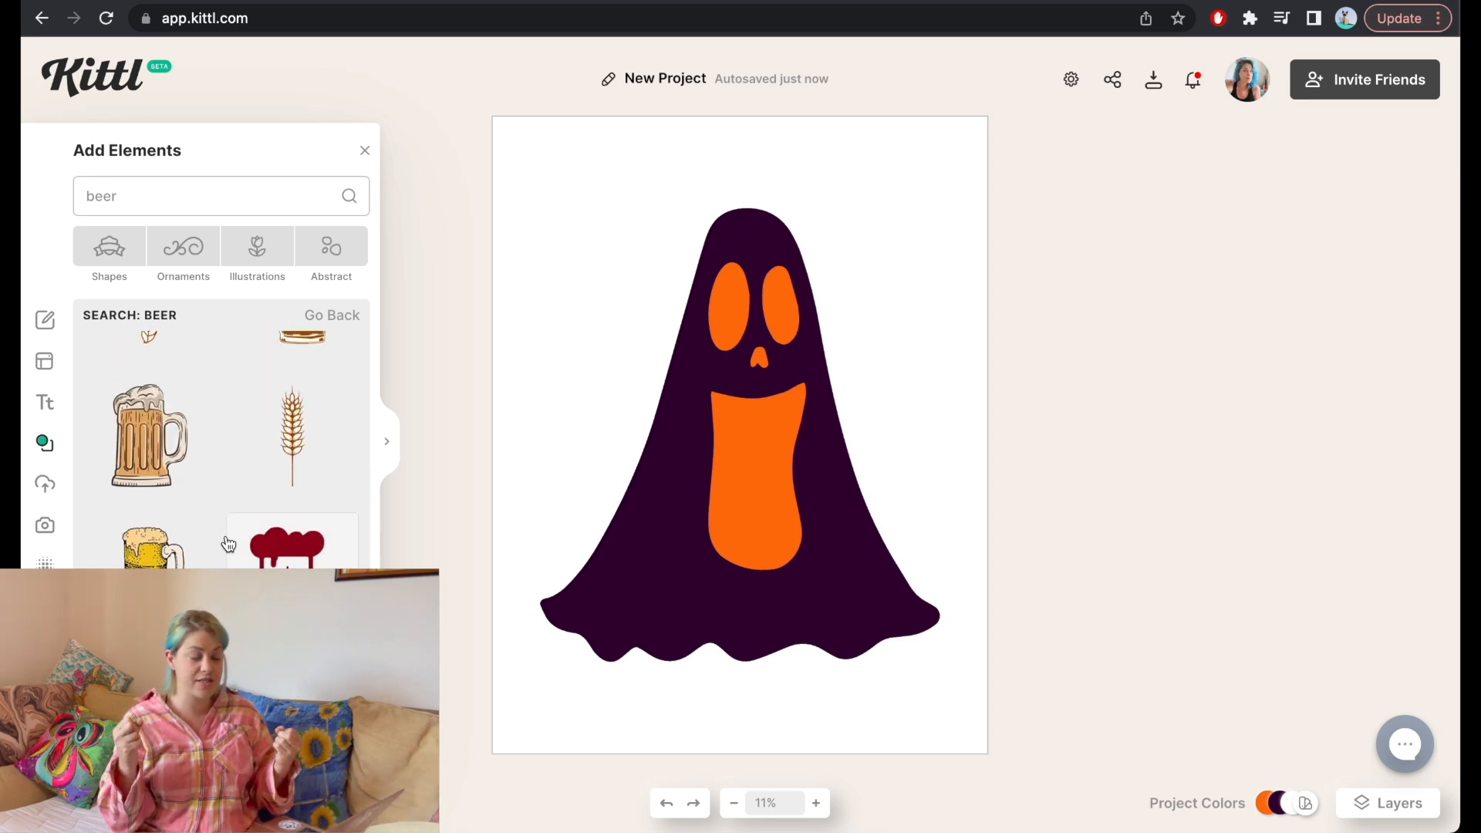
{"action": "scroll", "coordinate": [213, 567], "scroll_direction": "up", "scroll_amount": 4}
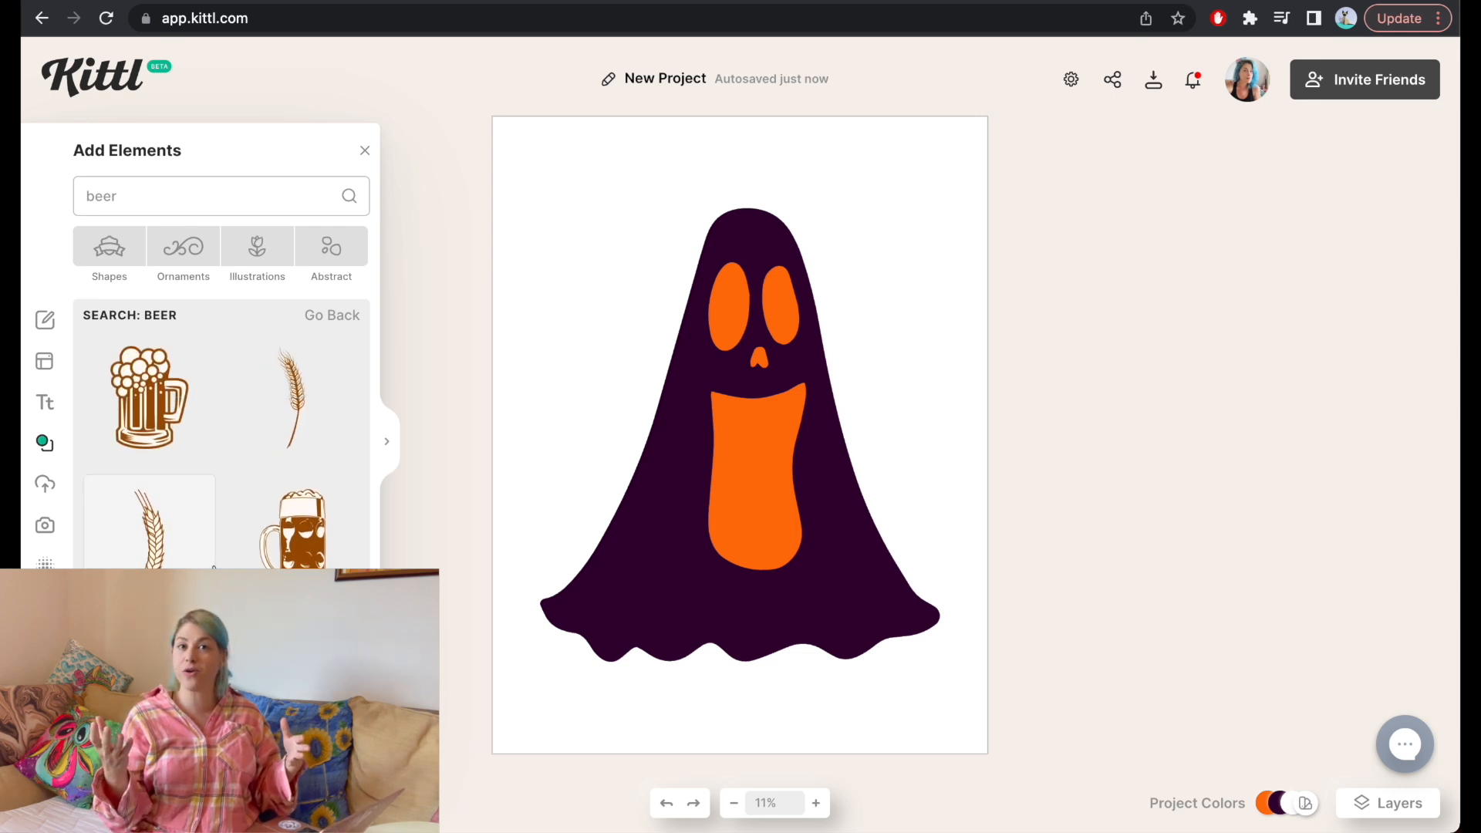
{"action": "left_click", "coordinate": [160, 408]}
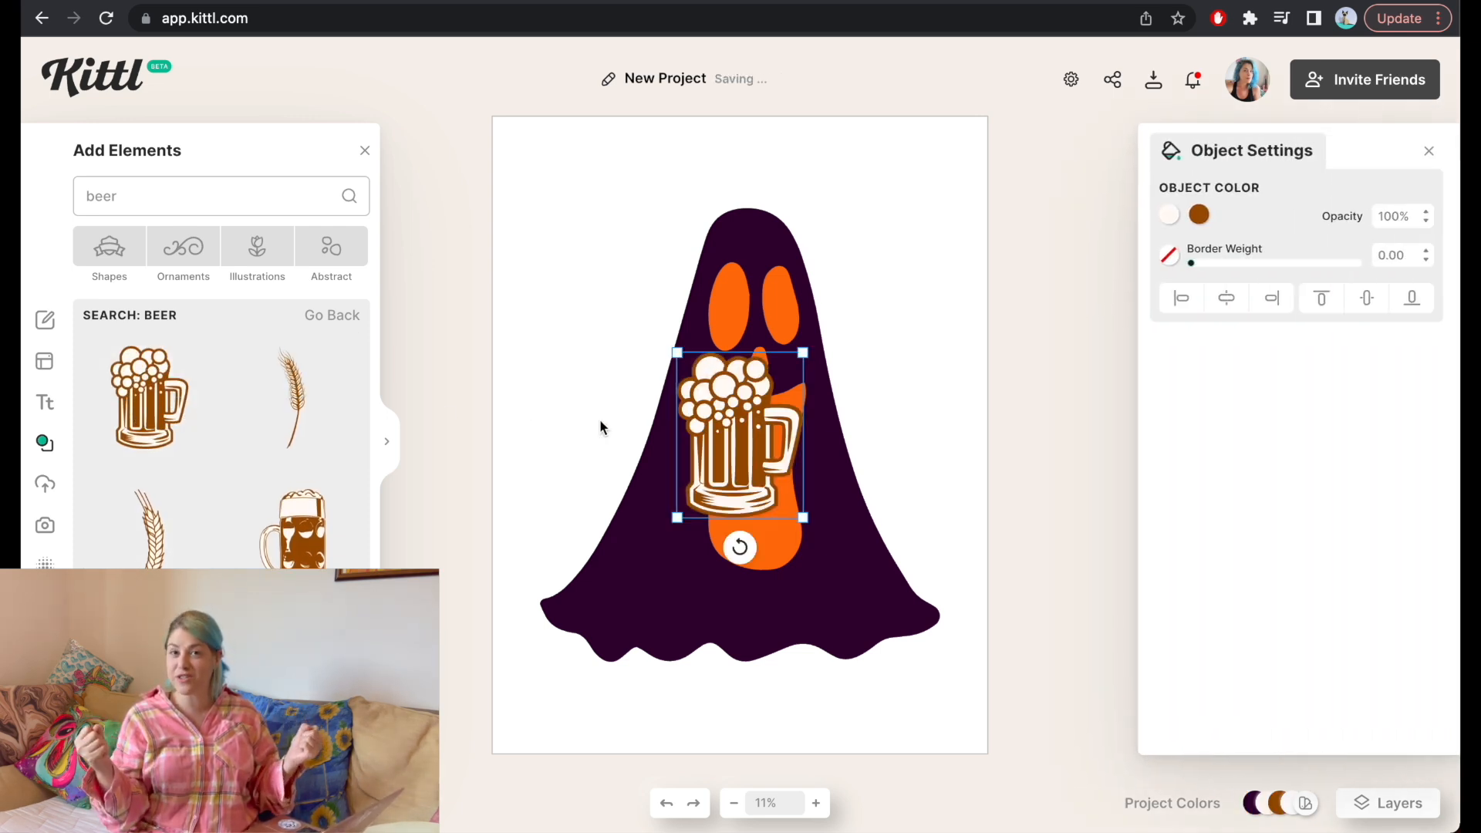
{"action": "left_click_drag", "start_coordinate": [719, 458], "coordinate": [598, 582]}
Enlarge the ghost to nearly the full artboard width and reposition it around the artboard's center
{"action": "left_click", "coordinate": [775, 596]}
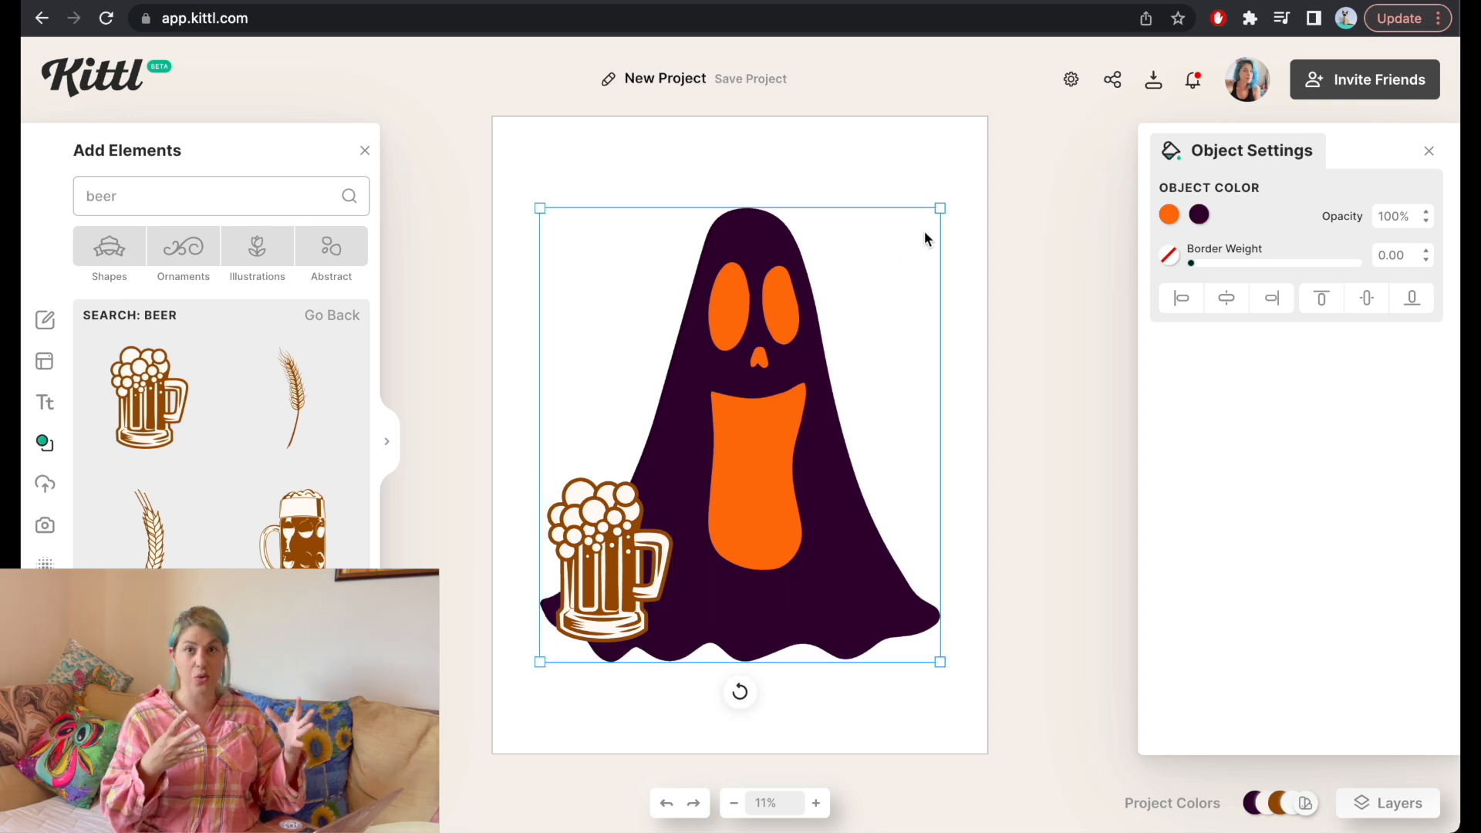
{"action": "left_click_drag", "start_coordinate": [941, 209], "coordinate": [995, 142]}
{"action": "left_click_drag", "start_coordinate": [849, 383], "coordinate": [824, 424]}
{"action": "left_click_drag", "start_coordinate": [960, 189], "coordinate": [979, 158]}
{"action": "left_click_drag", "start_coordinate": [846, 359], "coordinate": [840, 359]}
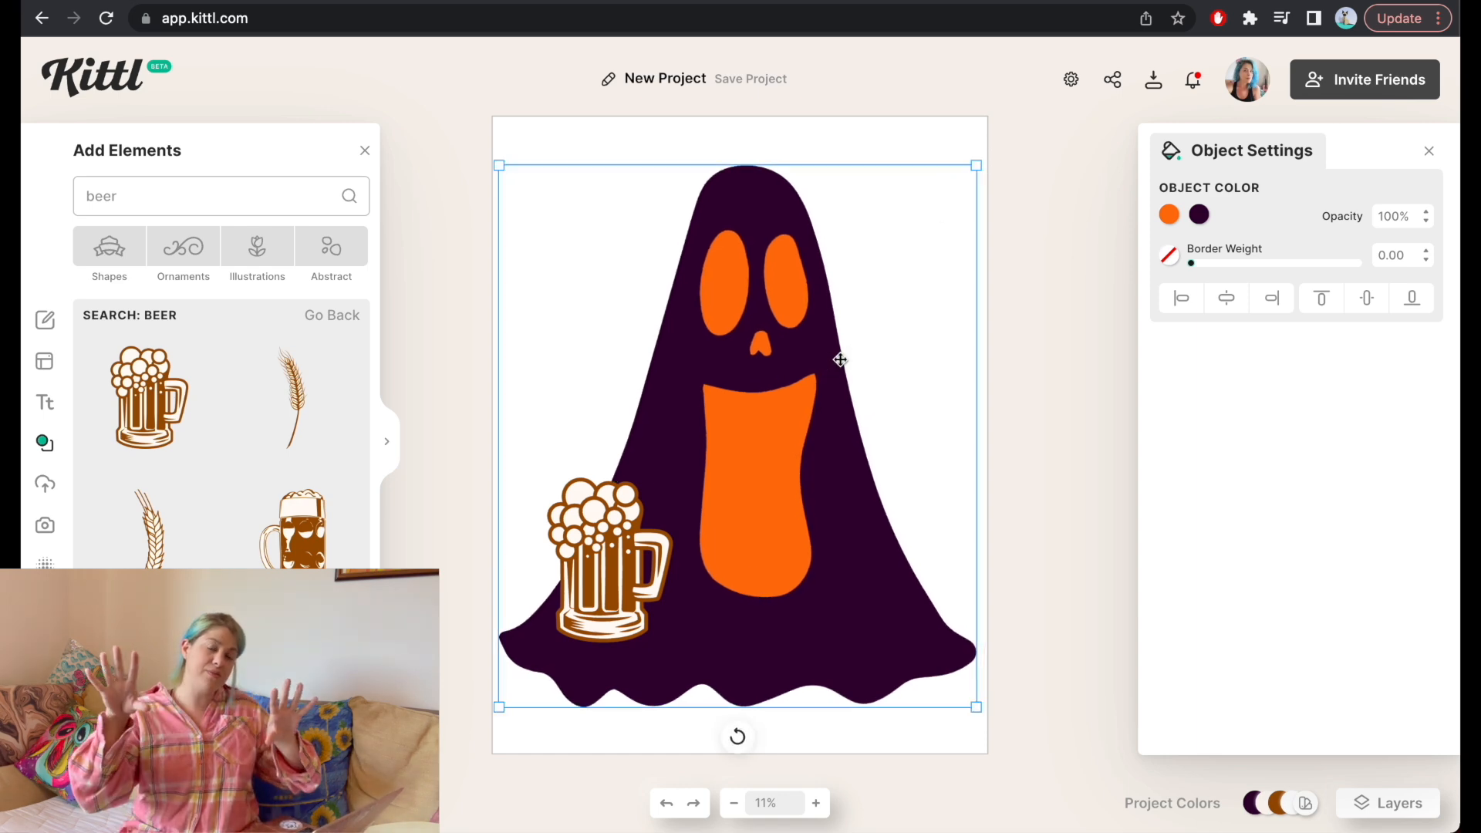
Flip the beer mug horizontally so its handle faces outward, and enlarge it
{"action": "left_click", "coordinate": [606, 579]}
{"action": "left_click_drag", "start_coordinate": [594, 735], "coordinate": [615, 732]}
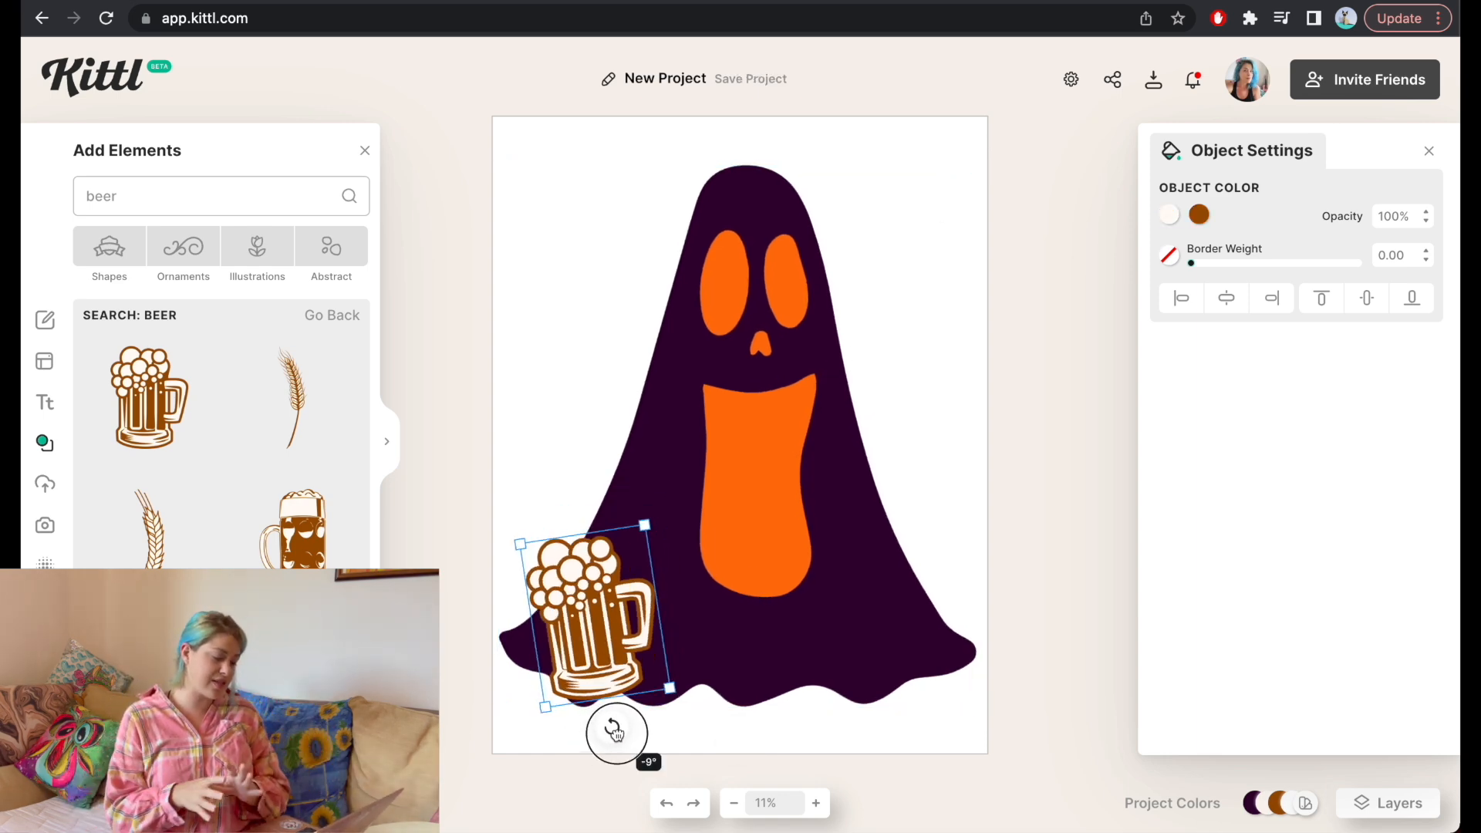
{"action": "right_click", "coordinate": [595, 607]}
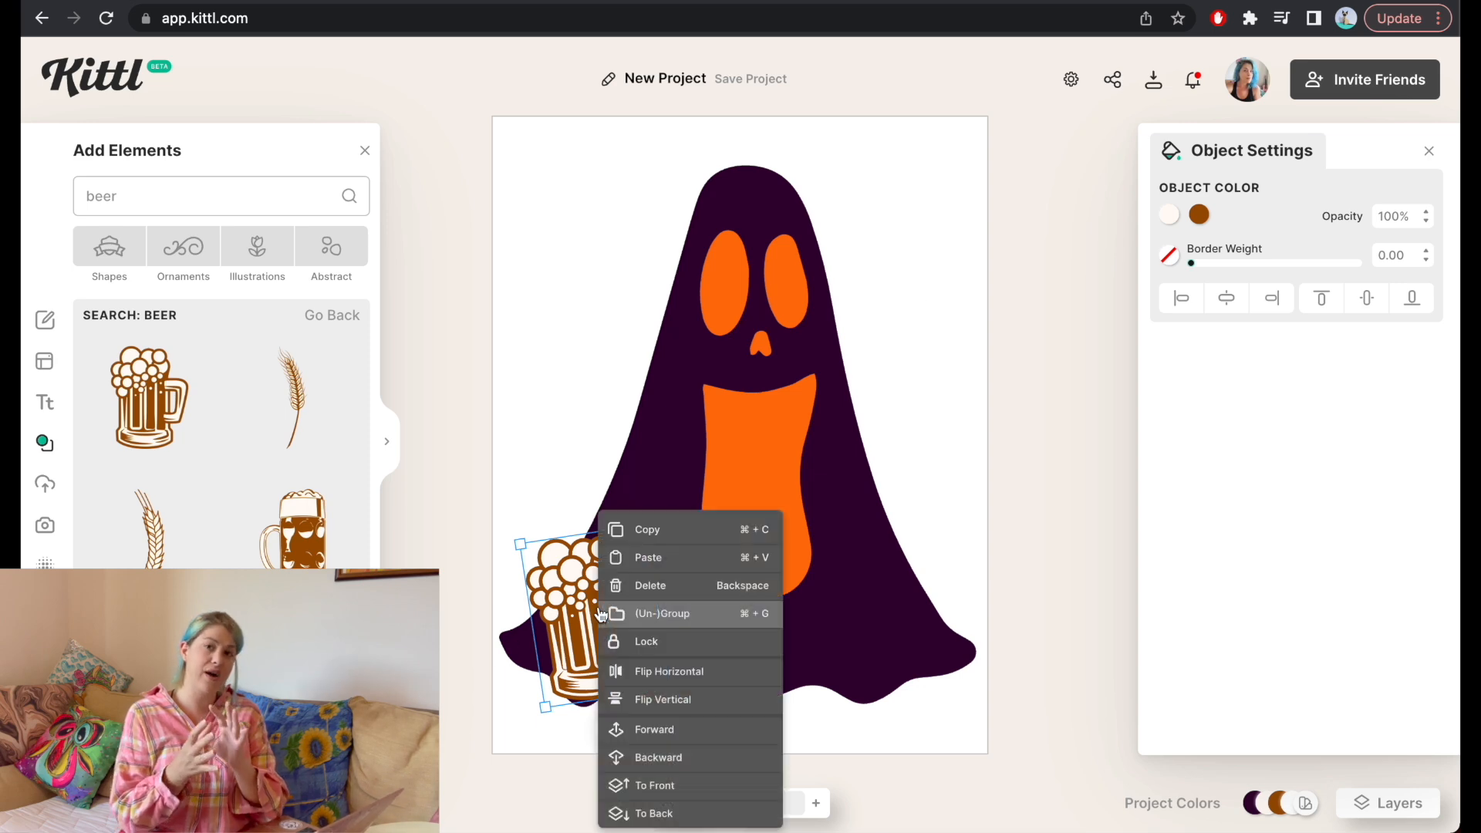
{"action": "left_click", "coordinate": [648, 673]}
{"action": "left_click_drag", "start_coordinate": [577, 729], "coordinate": [622, 721]}
{"action": "left_click_drag", "start_coordinate": [642, 518], "coordinate": [688, 465]}
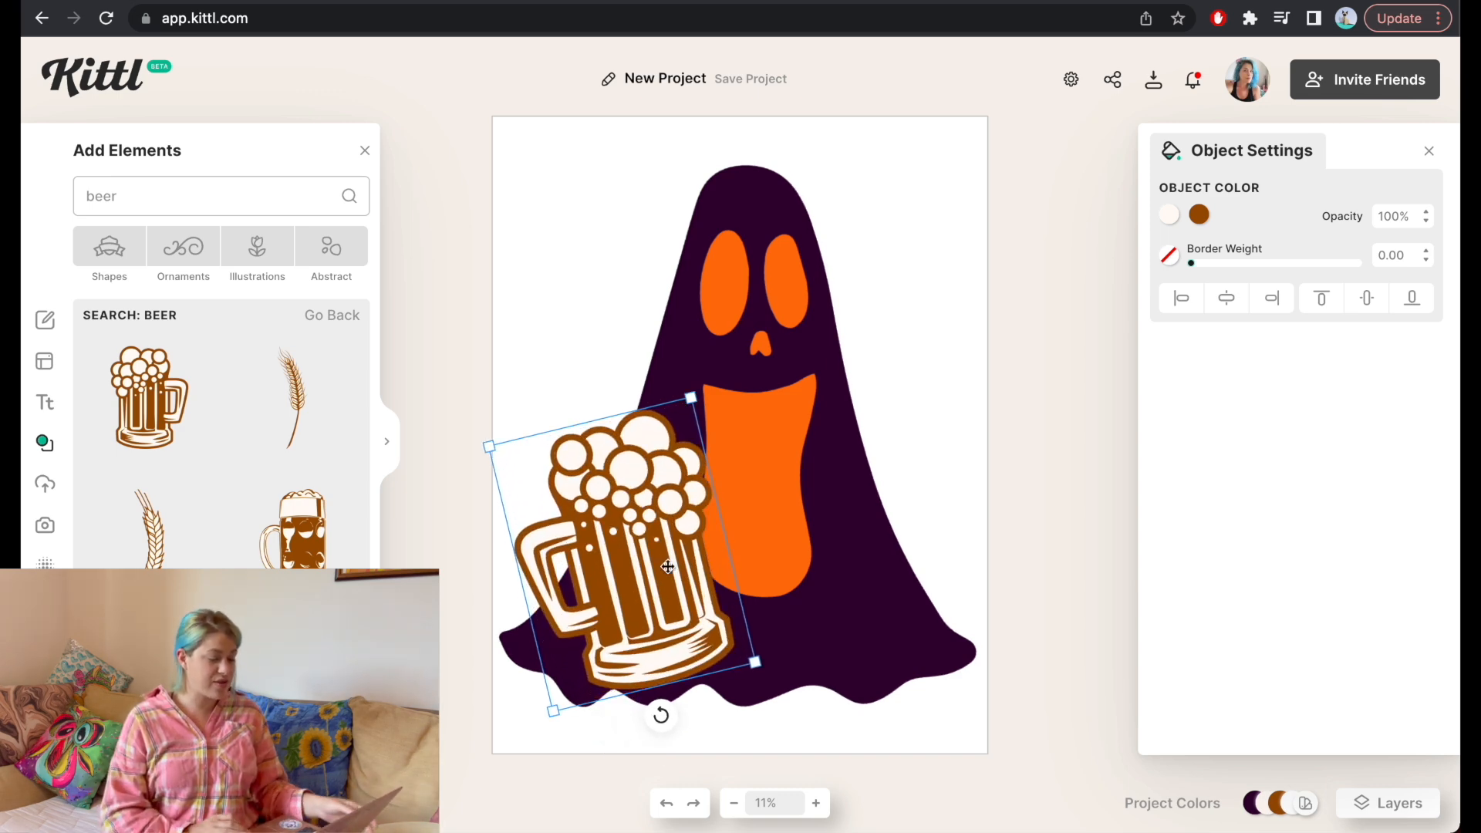
Stand the beer mug upright over the ghost's lower-left skirt and shrink it slightly
{"action": "left_click_drag", "start_coordinate": [664, 716], "coordinate": [621, 719]}
{"action": "mouse_move", "coordinate": [617, 580]}
{"action": "left_mouse_down"}
{"action": "mouse_move", "coordinate": [604, 617]}
{"action": "mouse_move", "coordinate": [623, 588]}
{"action": "left_mouse_up"}
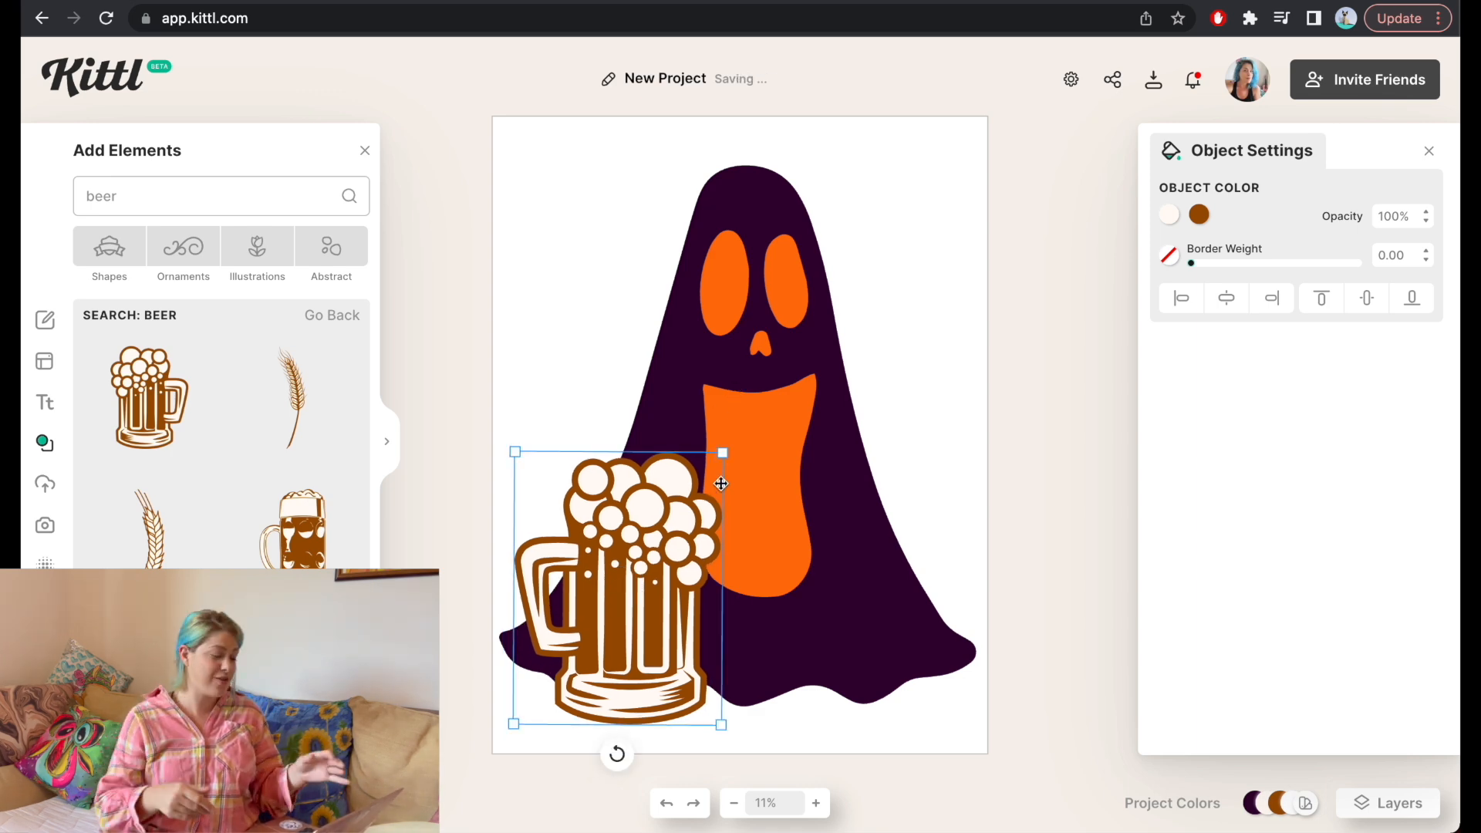
{"action": "left_click_drag", "start_coordinate": [725, 453], "coordinate": [711, 469]}
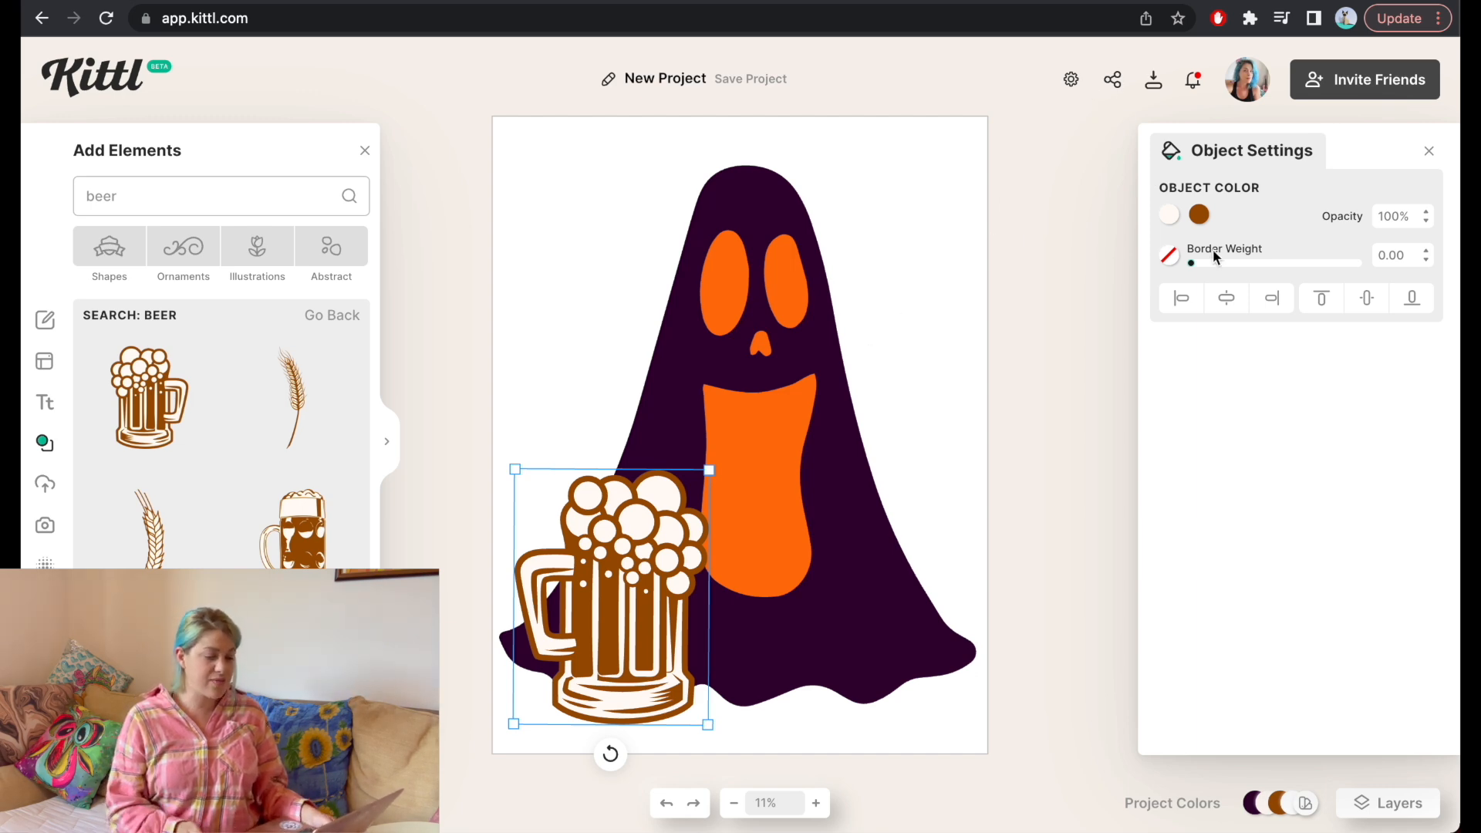
Set the artboard's background color to black (000000)
{"action": "left_click", "coordinate": [926, 339]}
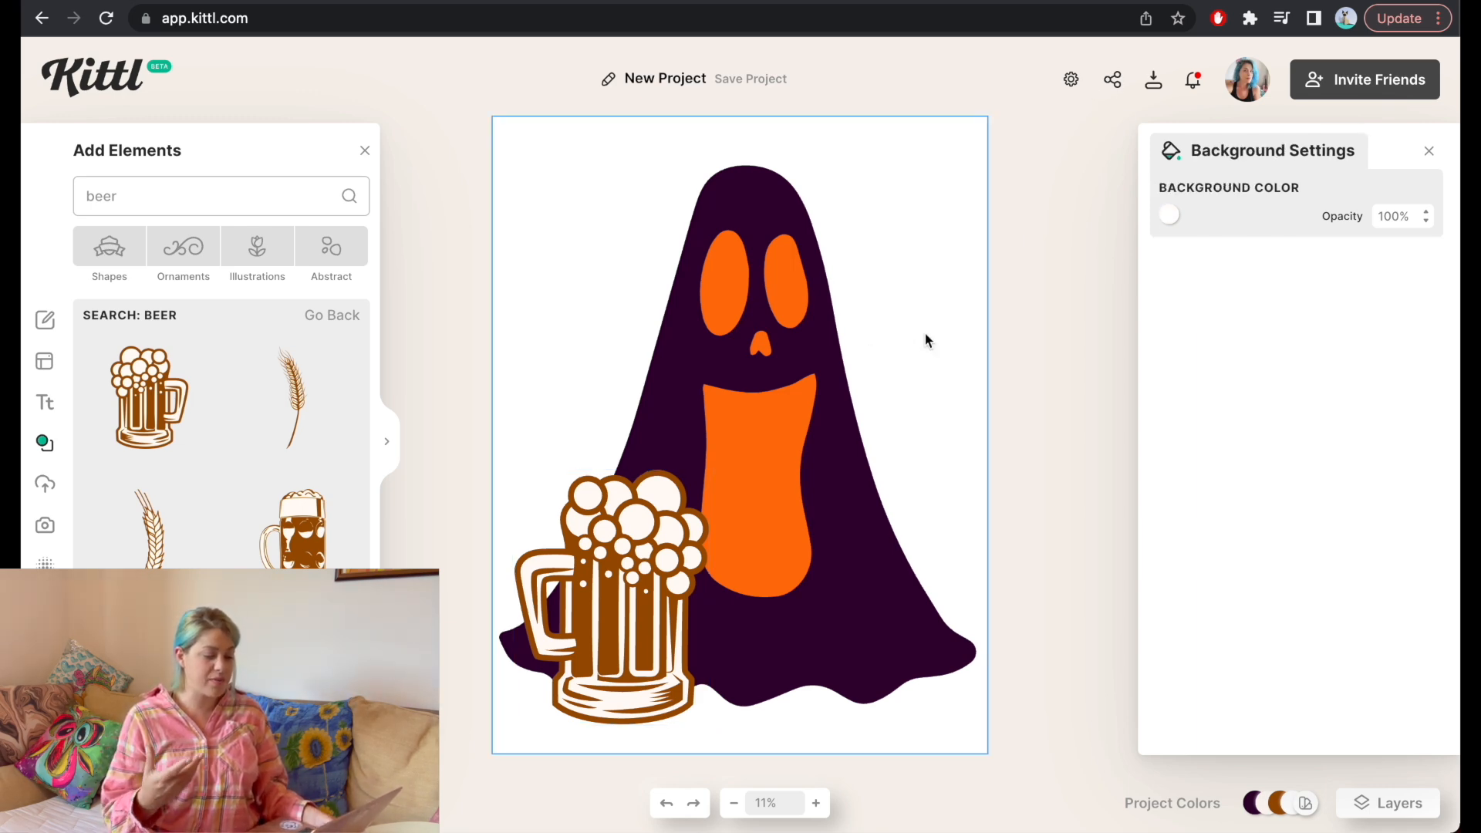
{"action": "left_click", "coordinate": [1169, 216]}
{"action": "left_click_drag", "start_coordinate": [1038, 386], "coordinate": [823, 452]}
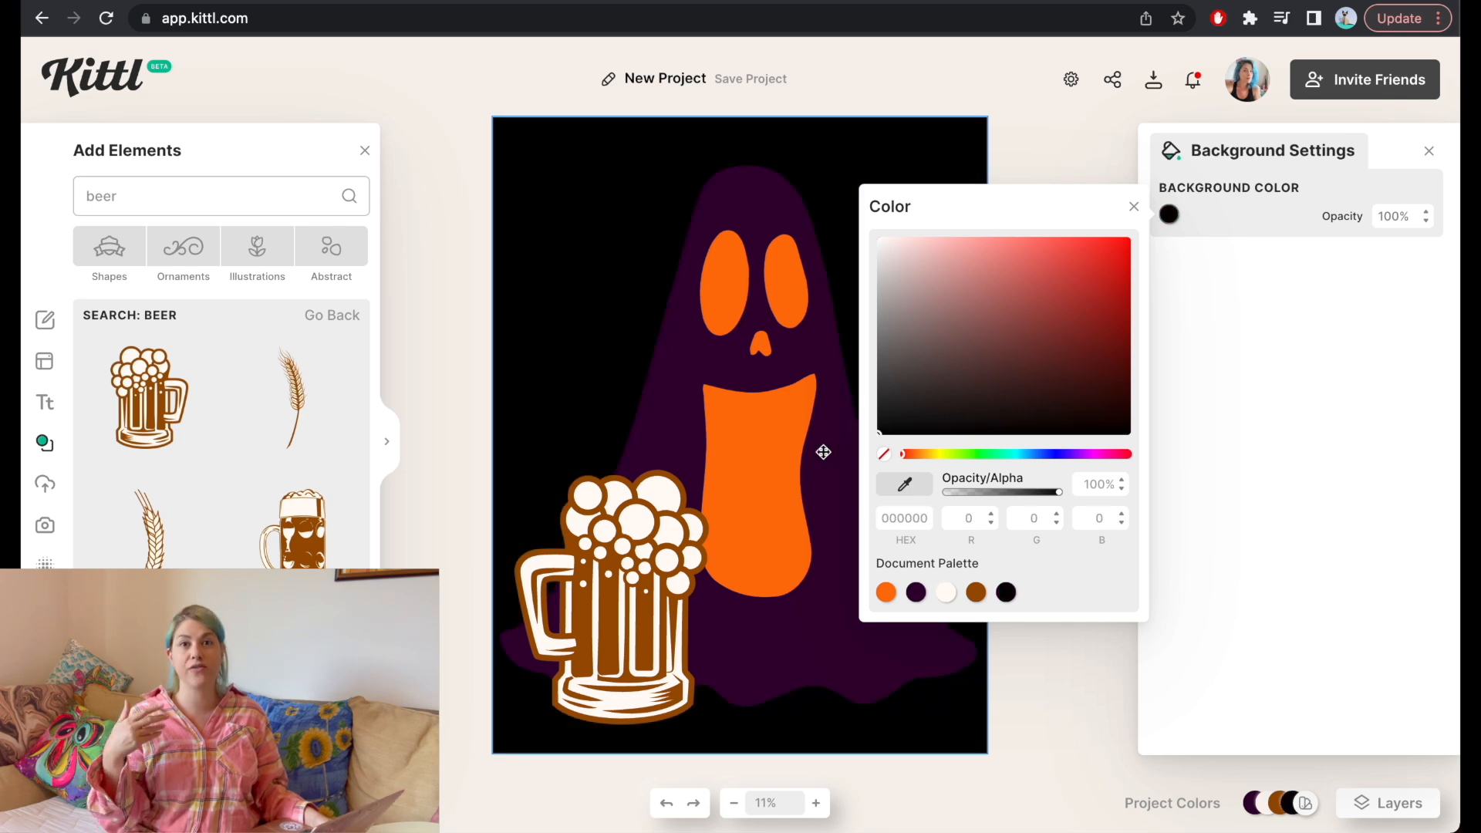
Recolor the ghost's purple body white (ffffff)
{"action": "left_click", "coordinate": [782, 408]}
{"action": "left_click", "coordinate": [1200, 215]}
{"action": "left_click_drag", "start_coordinate": [1007, 306], "coordinate": [900, 233]}
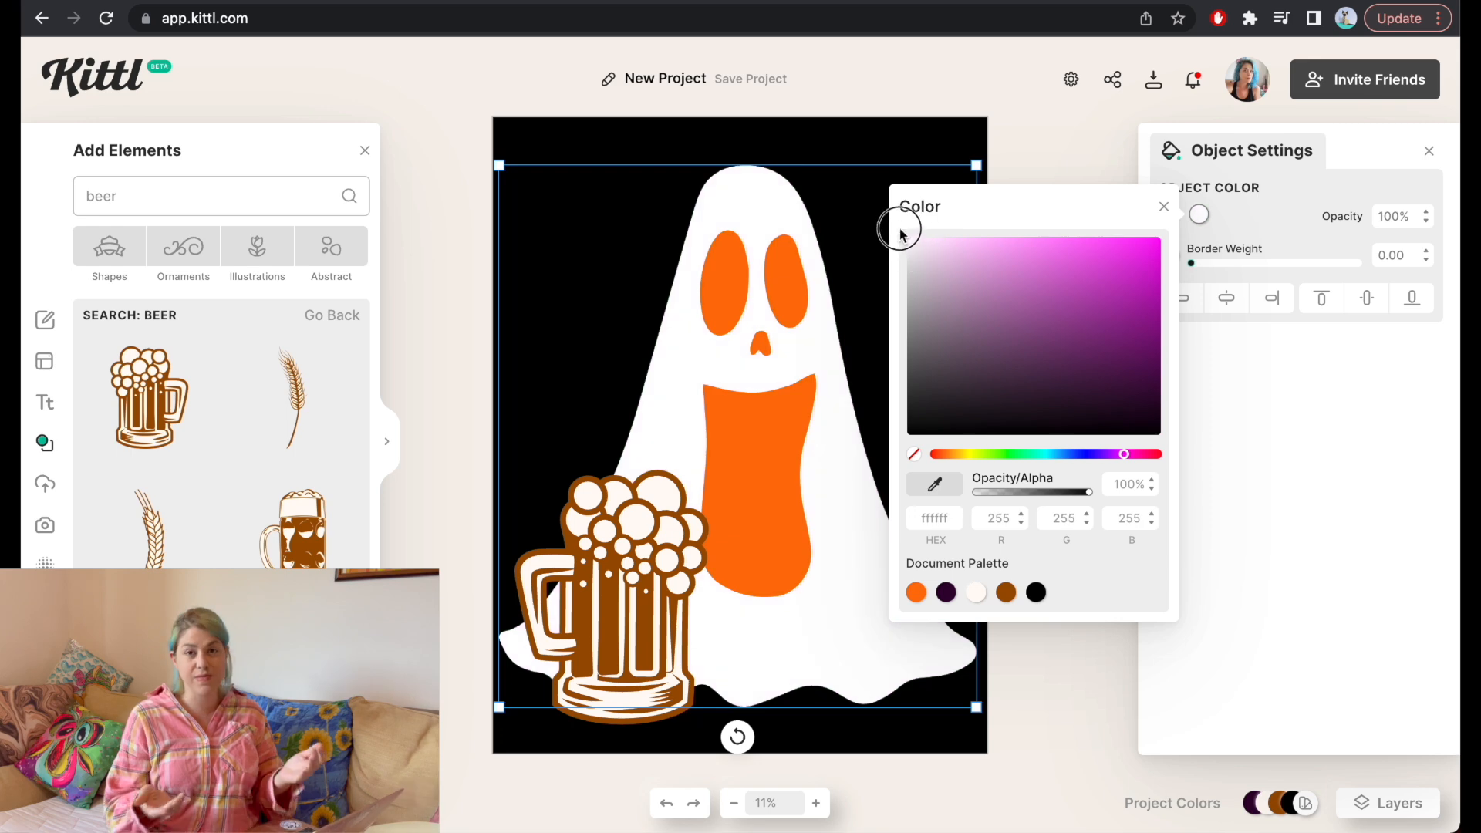
Recolor the ghost's orange eyes, nose and mouth dark brown
{"action": "left_click", "coordinate": [1257, 200]}
{"action": "left_click", "coordinate": [1169, 215]}
{"action": "left_click_drag", "start_coordinate": [1078, 327], "coordinate": [1109, 337]}
Shrink the beer mug in the ghost's lower-left corner and tilt it by -5°
{"action": "left_click", "coordinate": [609, 586]}
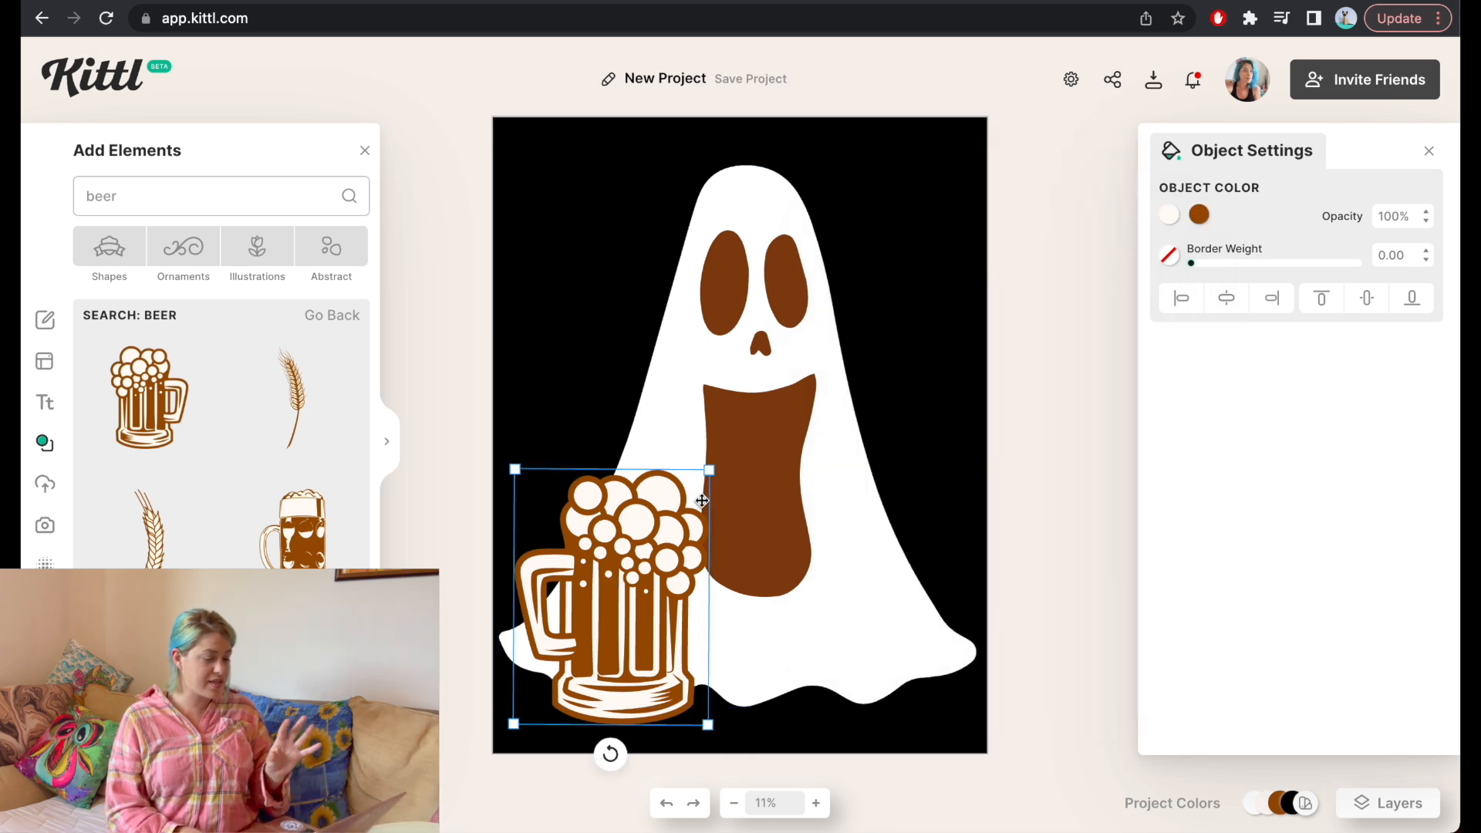
{"action": "left_click_drag", "start_coordinate": [709, 470], "coordinate": [679, 508]}
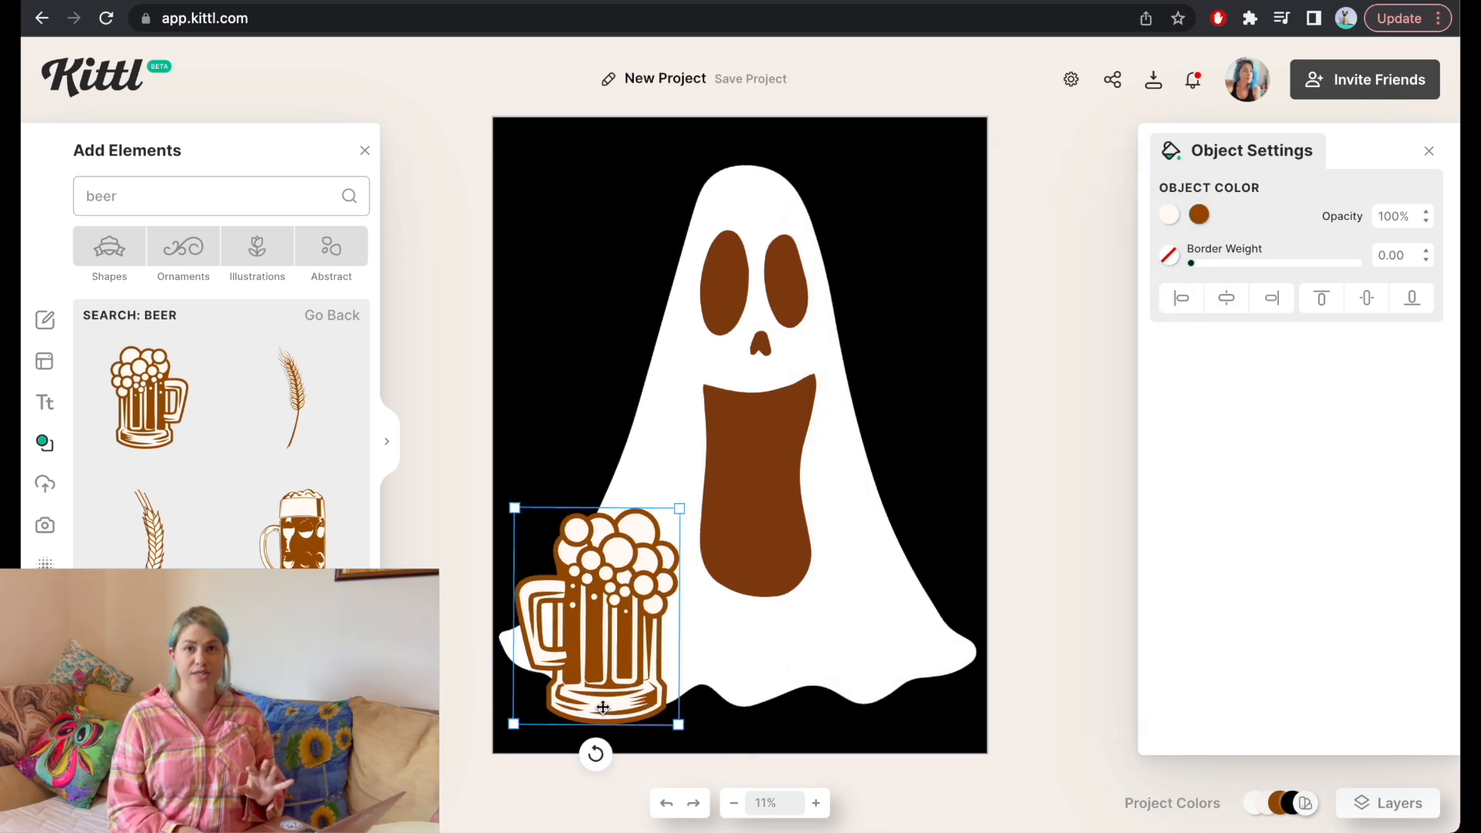
{"action": "left_click_drag", "start_coordinate": [600, 755], "coordinate": [613, 753]}
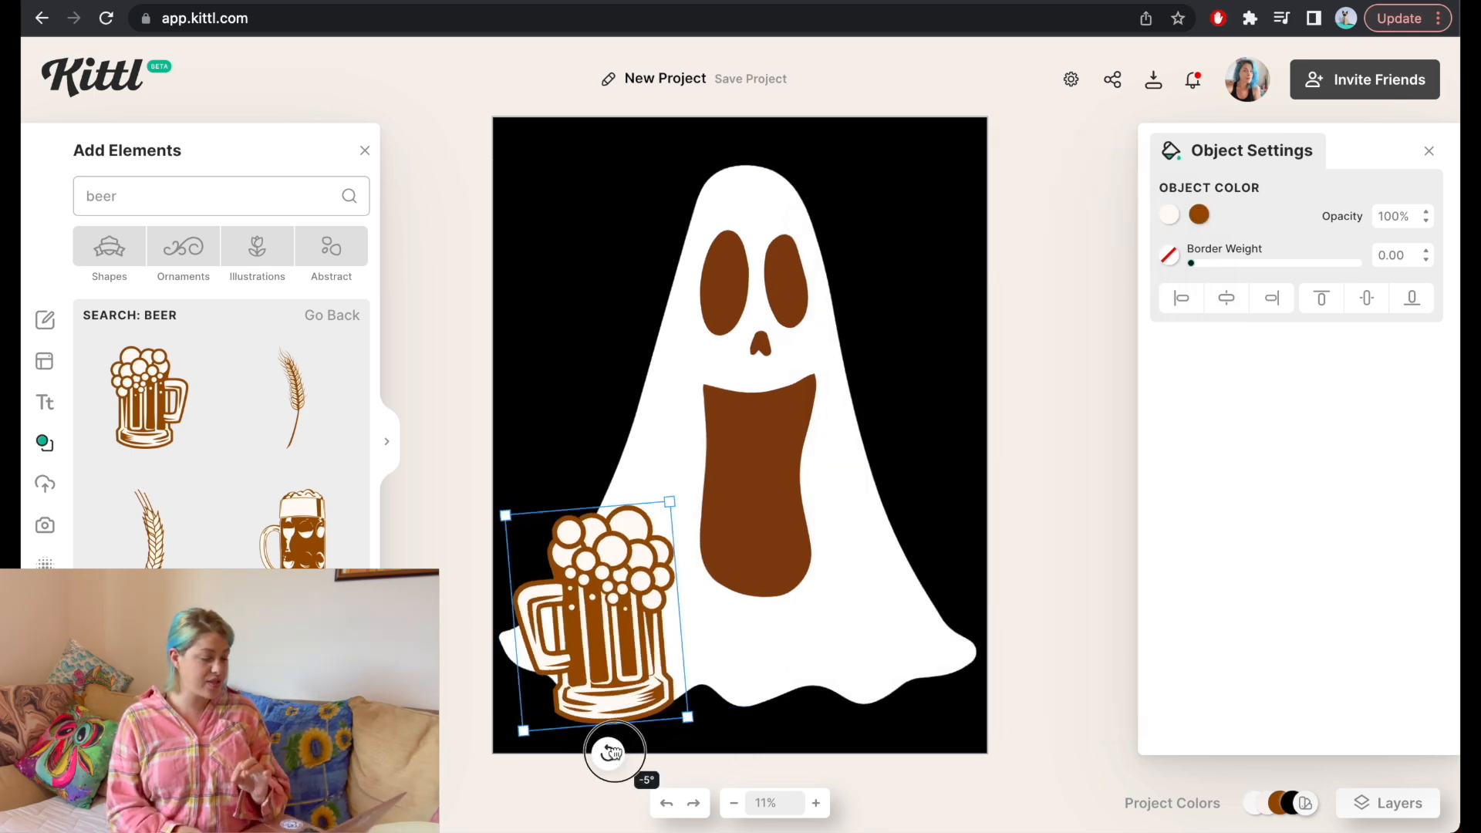
Duplicate the beer mug onto the ghost's lower-right skirt and flip the copy horizontally
{"action": "right_click", "coordinate": [617, 663]}
{"action": "left_click", "coordinate": [578, 648]}
{"action": "left_click_drag", "start_coordinate": [613, 645], "coordinate": [860, 645]}
{"action": "left_click_drag", "start_coordinate": [863, 755], "coordinate": [825, 757]}
{"action": "right_click", "coordinate": [854, 656]}
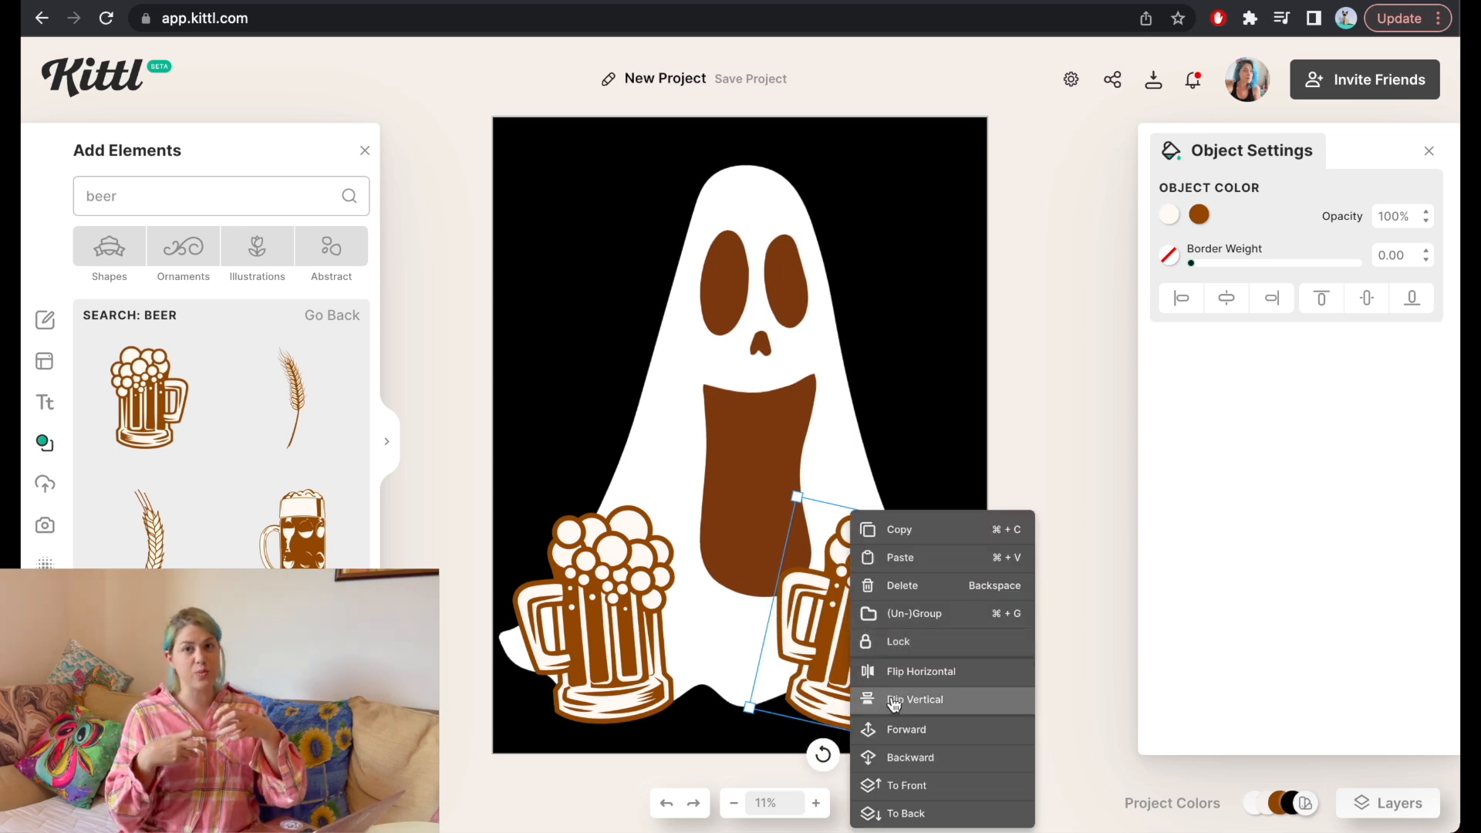
{"action": "left_click", "coordinate": [891, 672]}
Tilt and shrink the copied mug, position it at the ghost's lower-right skirt tip, and deselect it
{"action": "left_click_drag", "start_coordinate": [884, 755], "coordinate": [818, 754]}
{"action": "left_click_drag", "start_coordinate": [802, 494], "coordinate": [842, 529]}
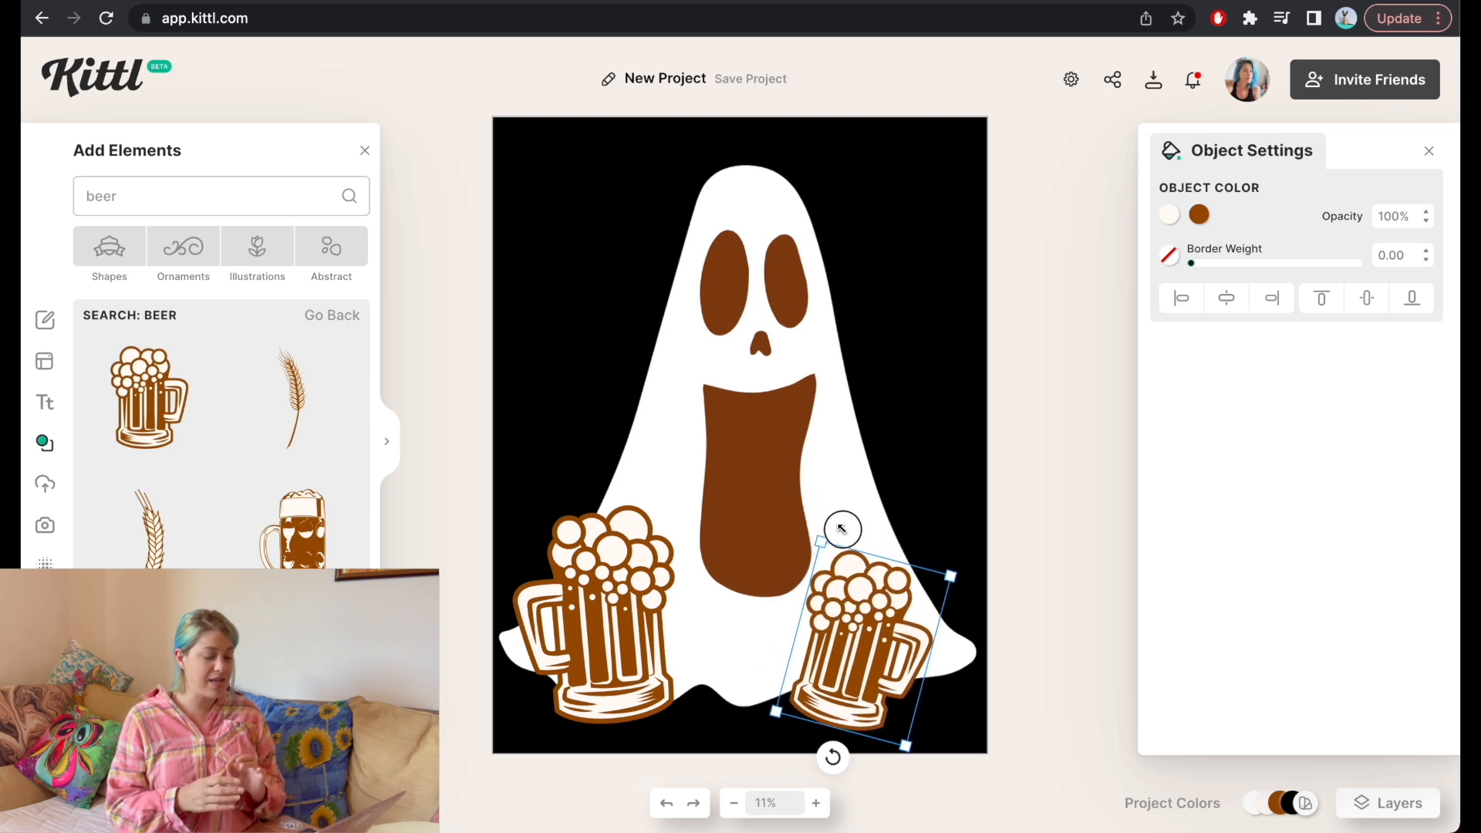
{"action": "left_click_drag", "start_coordinate": [853, 659], "coordinate": [894, 645]}
{"action": "left_click", "coordinate": [1019, 590]}
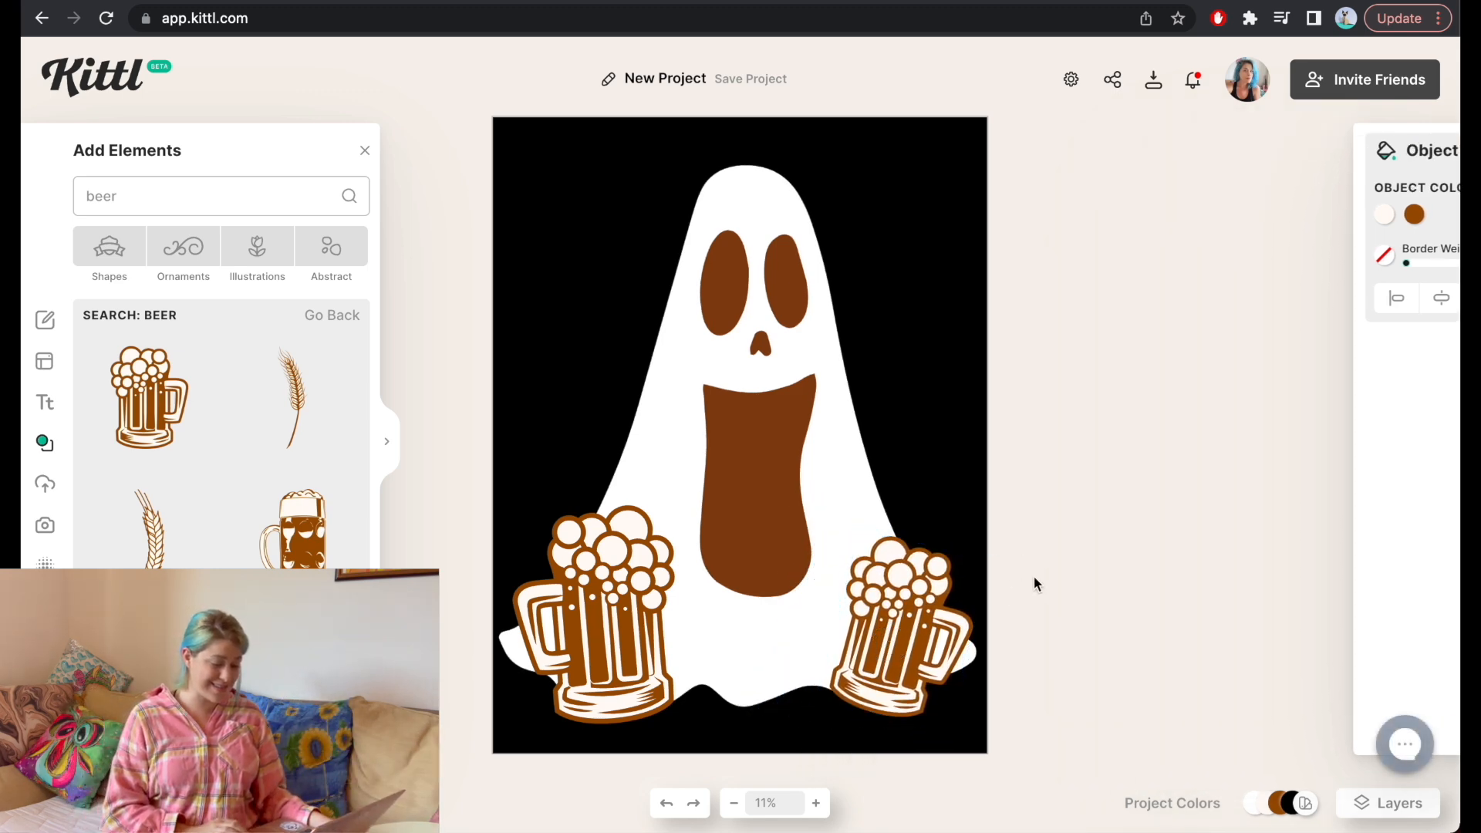
Add a headline text over the ghost's mouth and color it white
{"action": "left_click", "coordinate": [750, 469]}
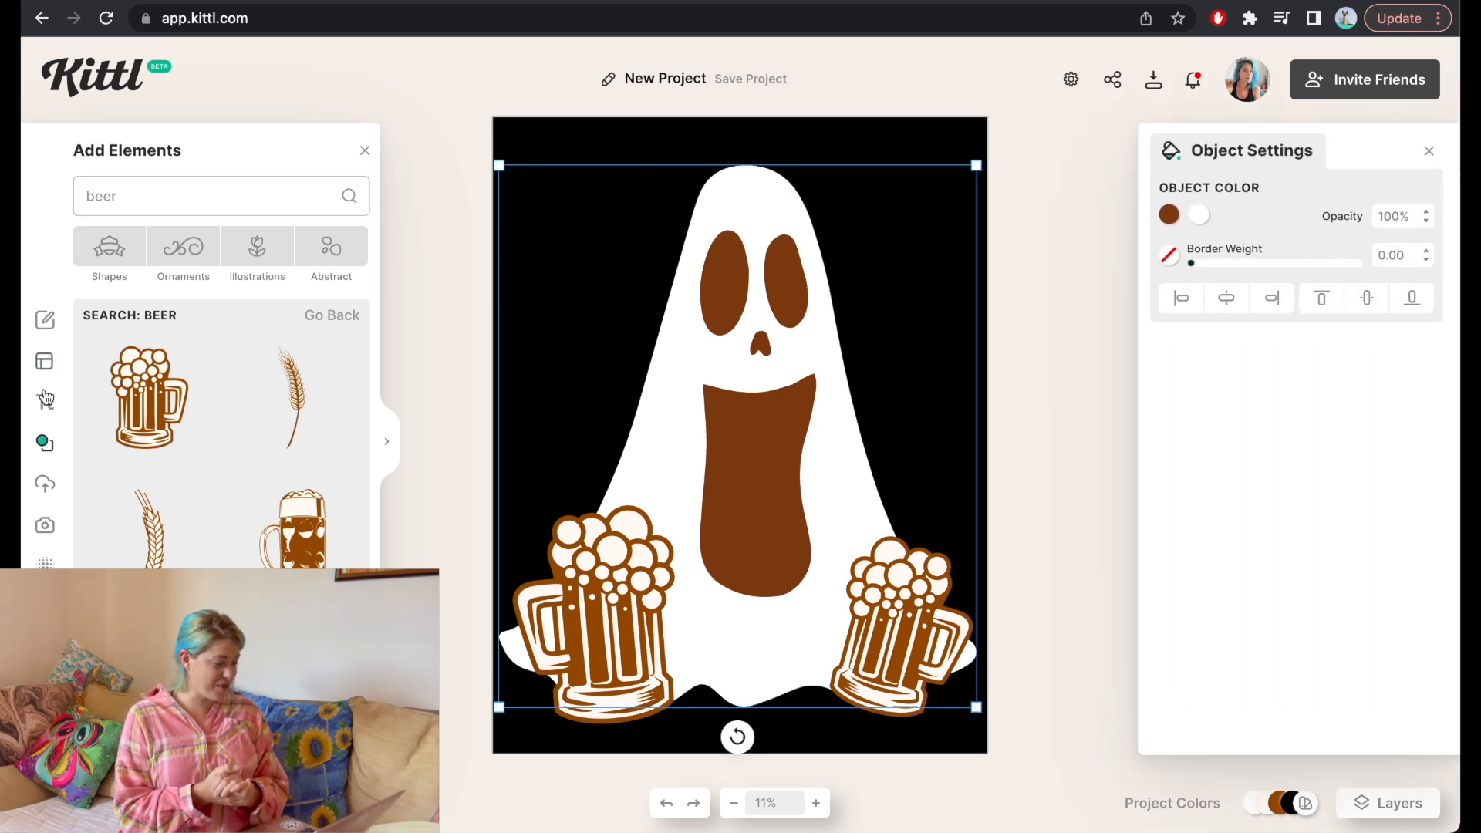
{"action": "left_click", "coordinate": [45, 402]}
{"action": "left_click", "coordinate": [198, 198]}
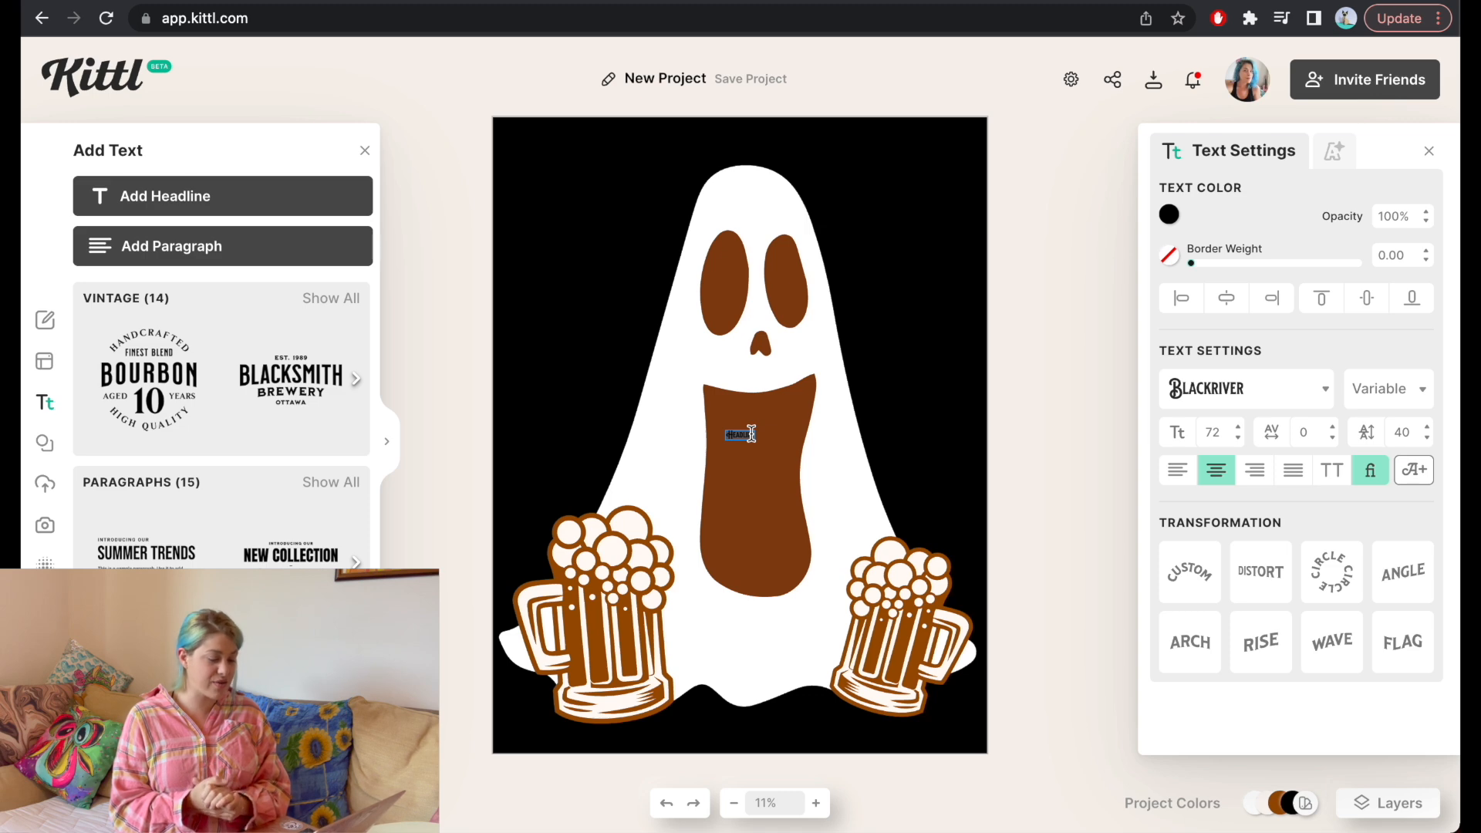
{"action": "left_click", "coordinate": [1172, 216]}
{"action": "left_click", "coordinate": [869, 225]}
{"action": "left_click", "coordinate": [800, 427]}
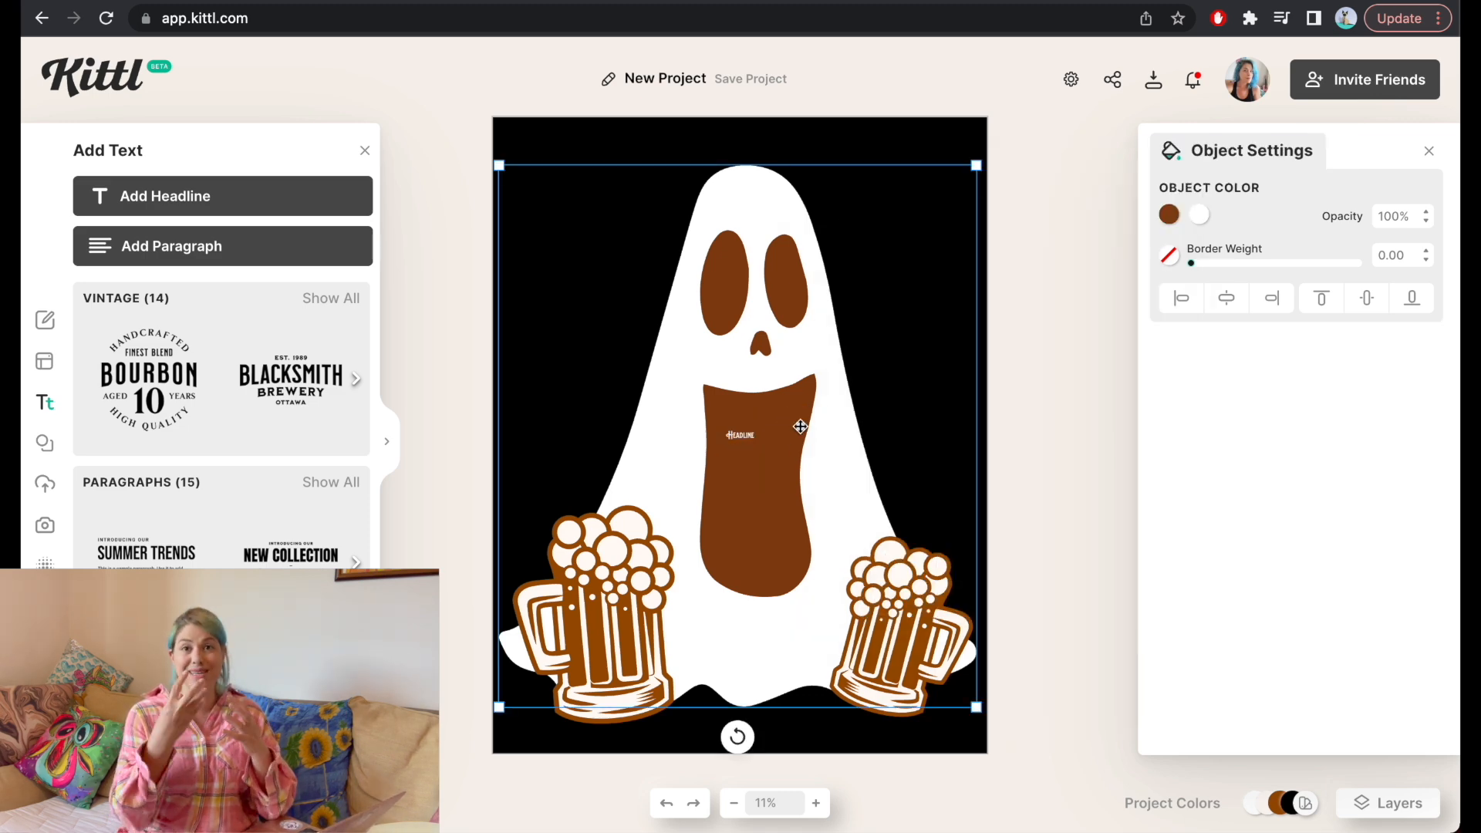
Enlarge the headline to font size 266 and move it over the ghost's mouth
{"action": "left_click", "coordinate": [747, 434]}
{"action": "left_click_drag", "start_coordinate": [754, 449], "coordinate": [870, 524]}
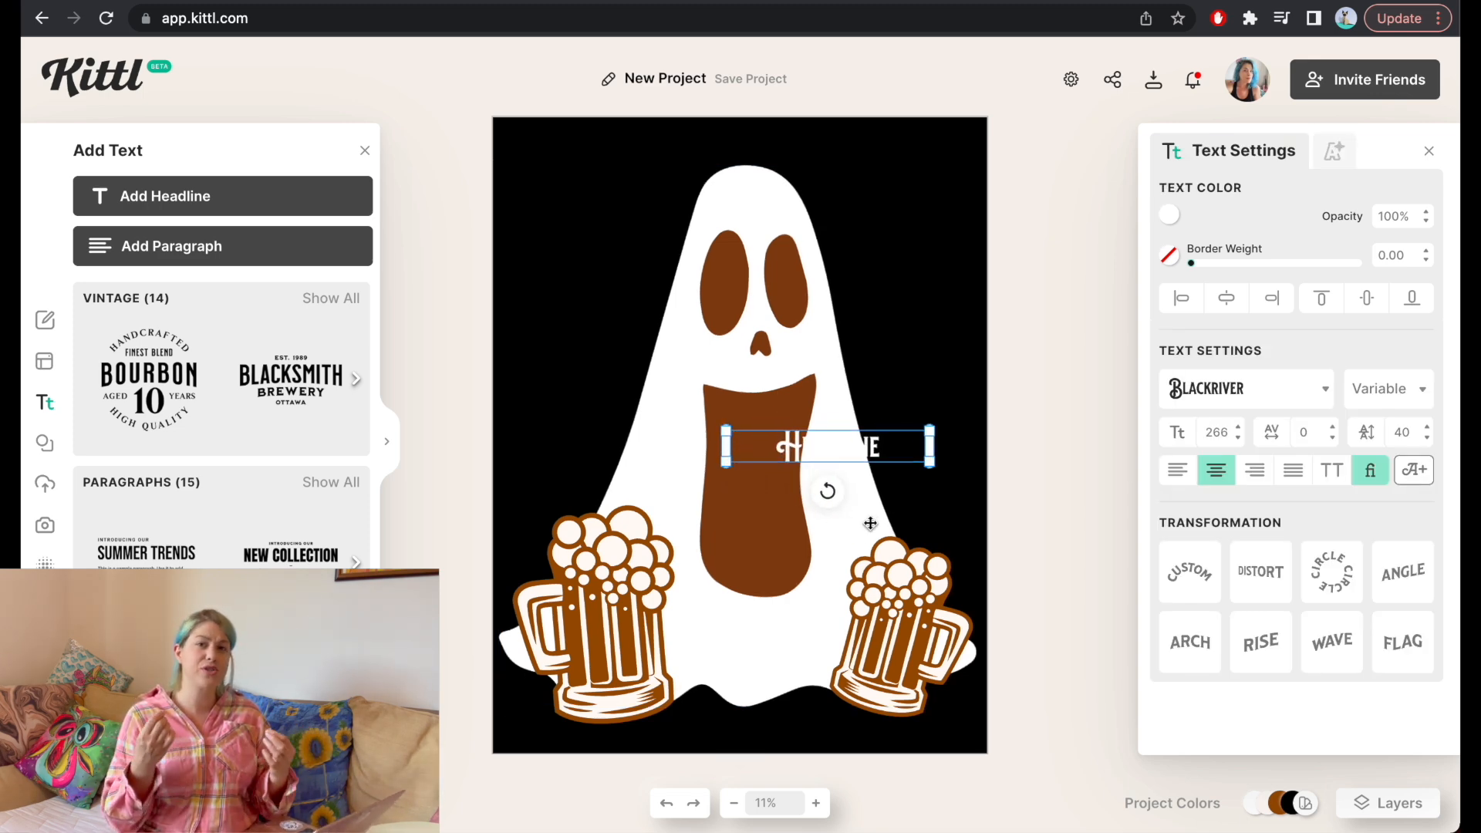
{"action": "left_click_drag", "start_coordinate": [857, 452], "coordinate": [801, 438]}
Replace the headline text with "I'M ONLY"
{"action": "left_click", "coordinate": [800, 435]}
{"action": "double_click", "coordinate": [800, 434]}
{"action": "type", "text": "T'M ONLY"}
{"action": "key", "text": "Escape"}
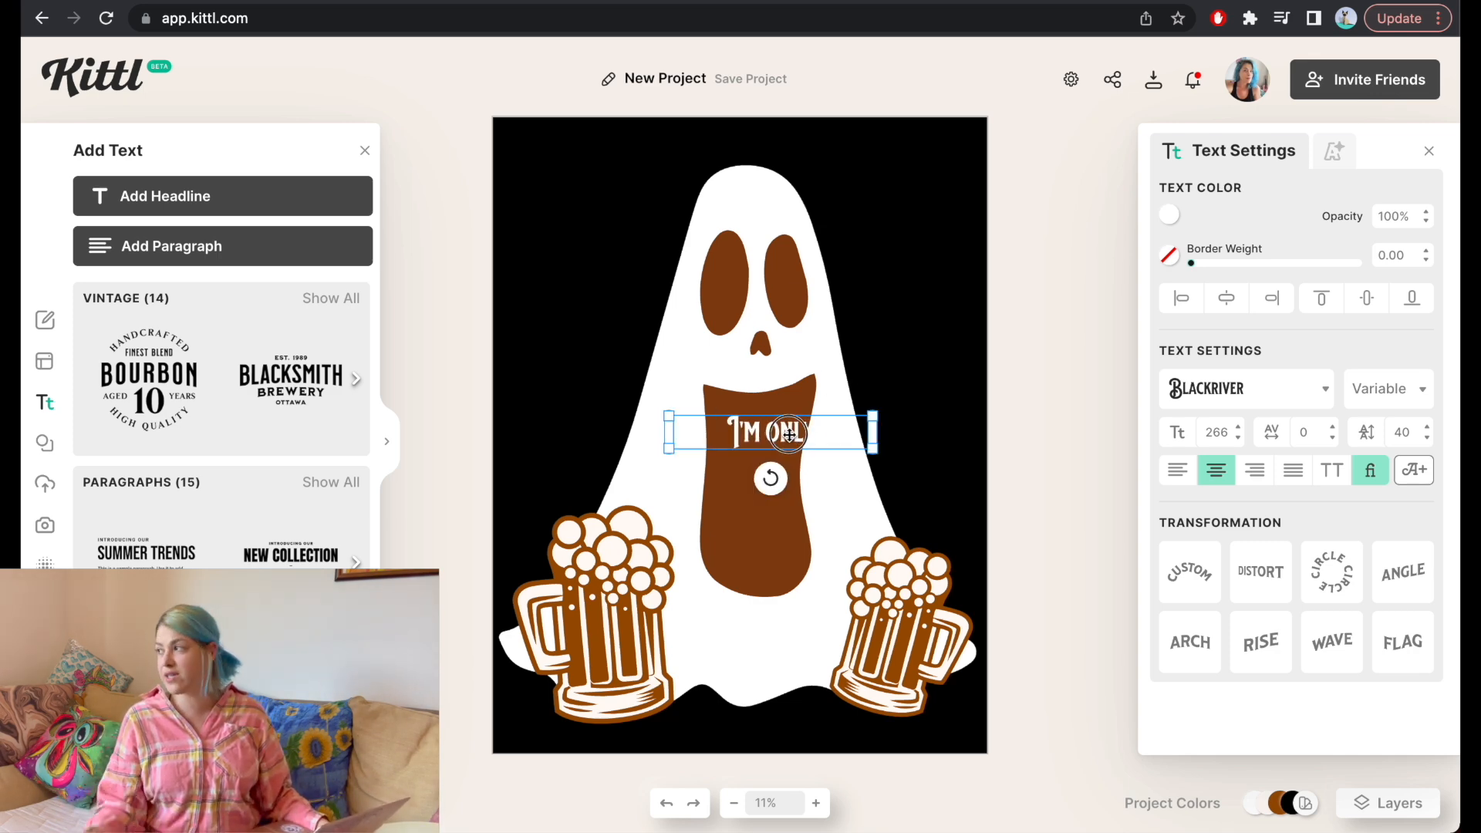
Duplicate the "I'M ONLY" line just below itself in the ghost's mouth and change the copy's text to "HERE"
{"action": "mouse_move", "coordinate": [788, 434]}
{"action": "left_mouse_down"}
{"action": "mouse_move", "coordinate": [776, 419]}
{"action": "mouse_move", "coordinate": [775, 460]}
{"action": "left_mouse_up"}
{"action": "double_click", "coordinate": [775, 461]}
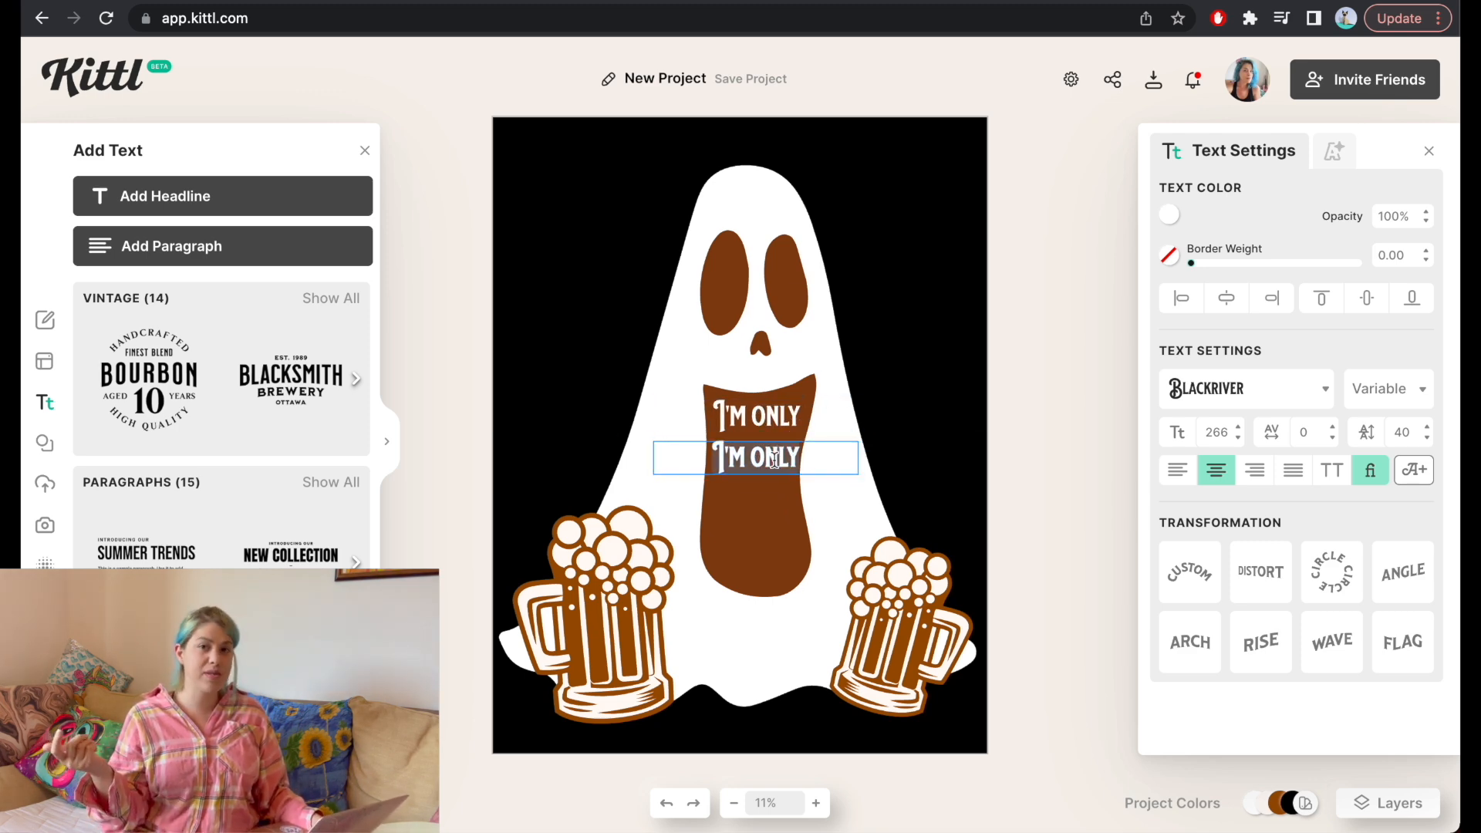
{"action": "type", "text": "HERE"}
{"action": "key", "text": "Escape"}
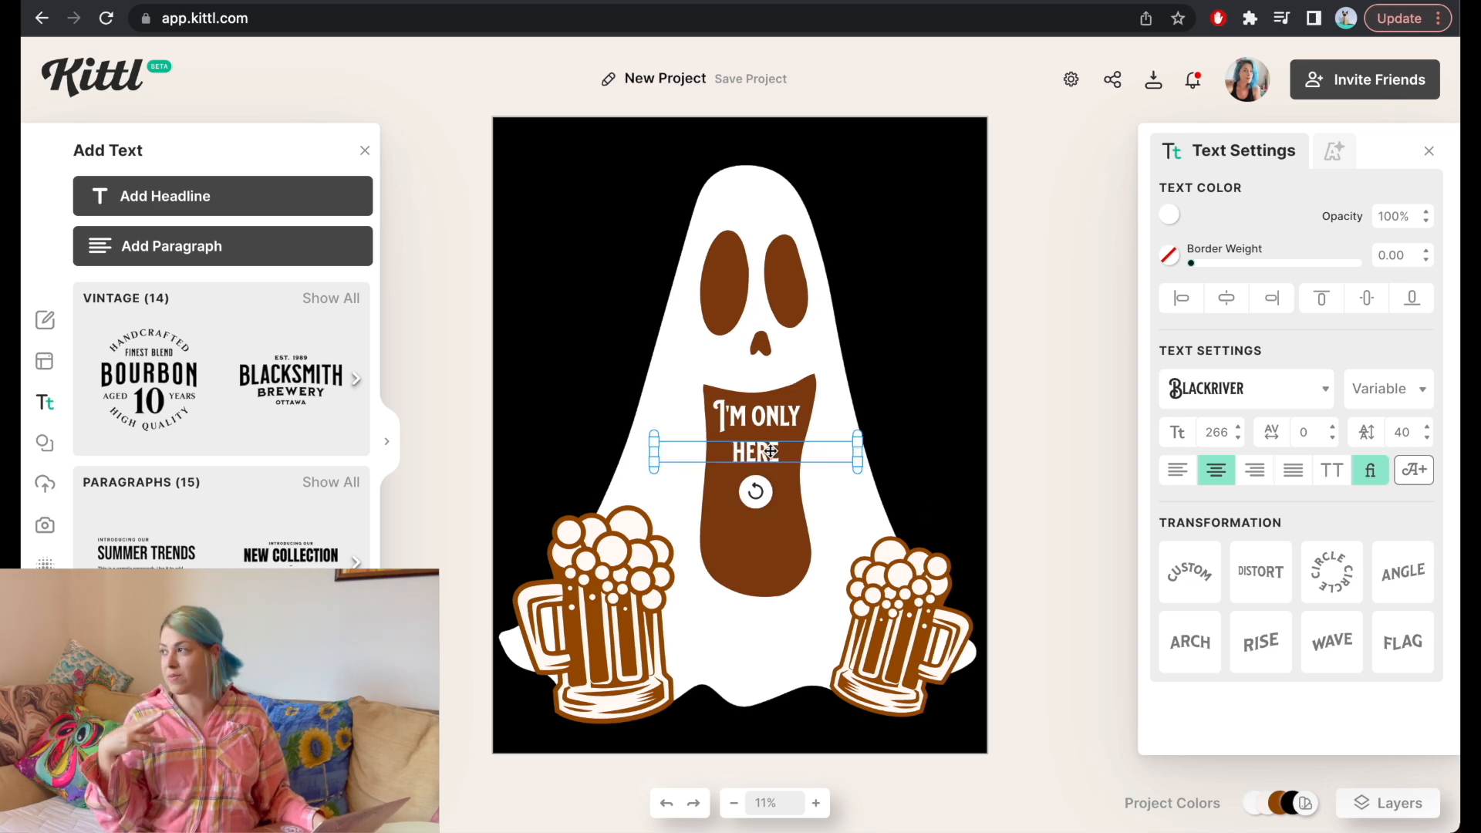
Duplicate the "HERE" line just below itself in the ghost's mouth and change the copy's text to "FOR THE"
{"action": "left_click_drag", "start_coordinate": [765, 451], "coordinate": [766, 486]}
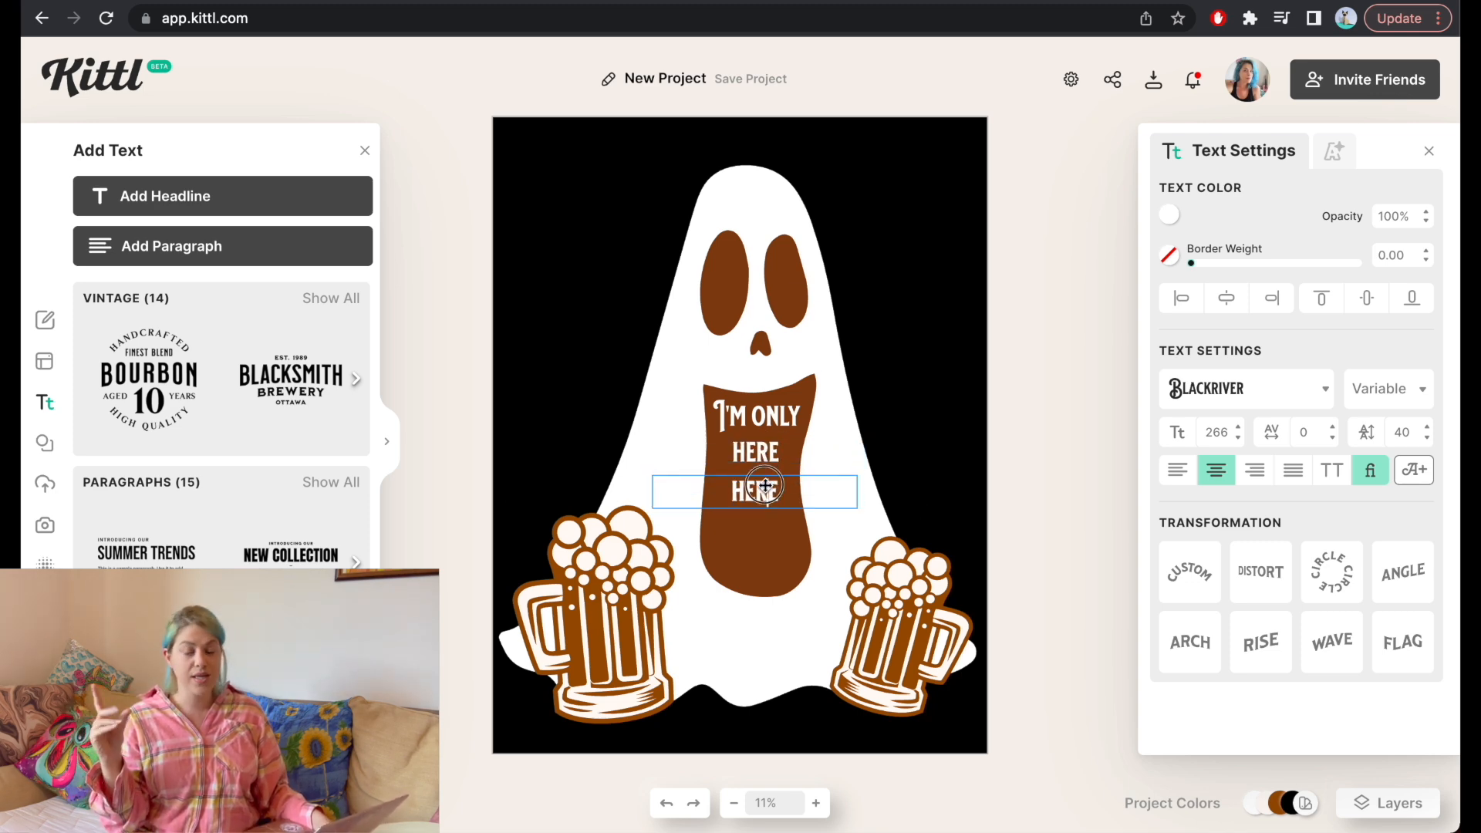
{"action": "double_click", "coordinate": [765, 486]}
{"action": "type", "text": "FOIR TH"}
{"action": "key", "text": "BackSpace"}
{"action": "key", "text": "BackSpace"}
{"action": "key", "text": "BackSpace"}
{"action": "key", "text": "BackSpace"}
{"action": "key", "text": "BackSpace"}
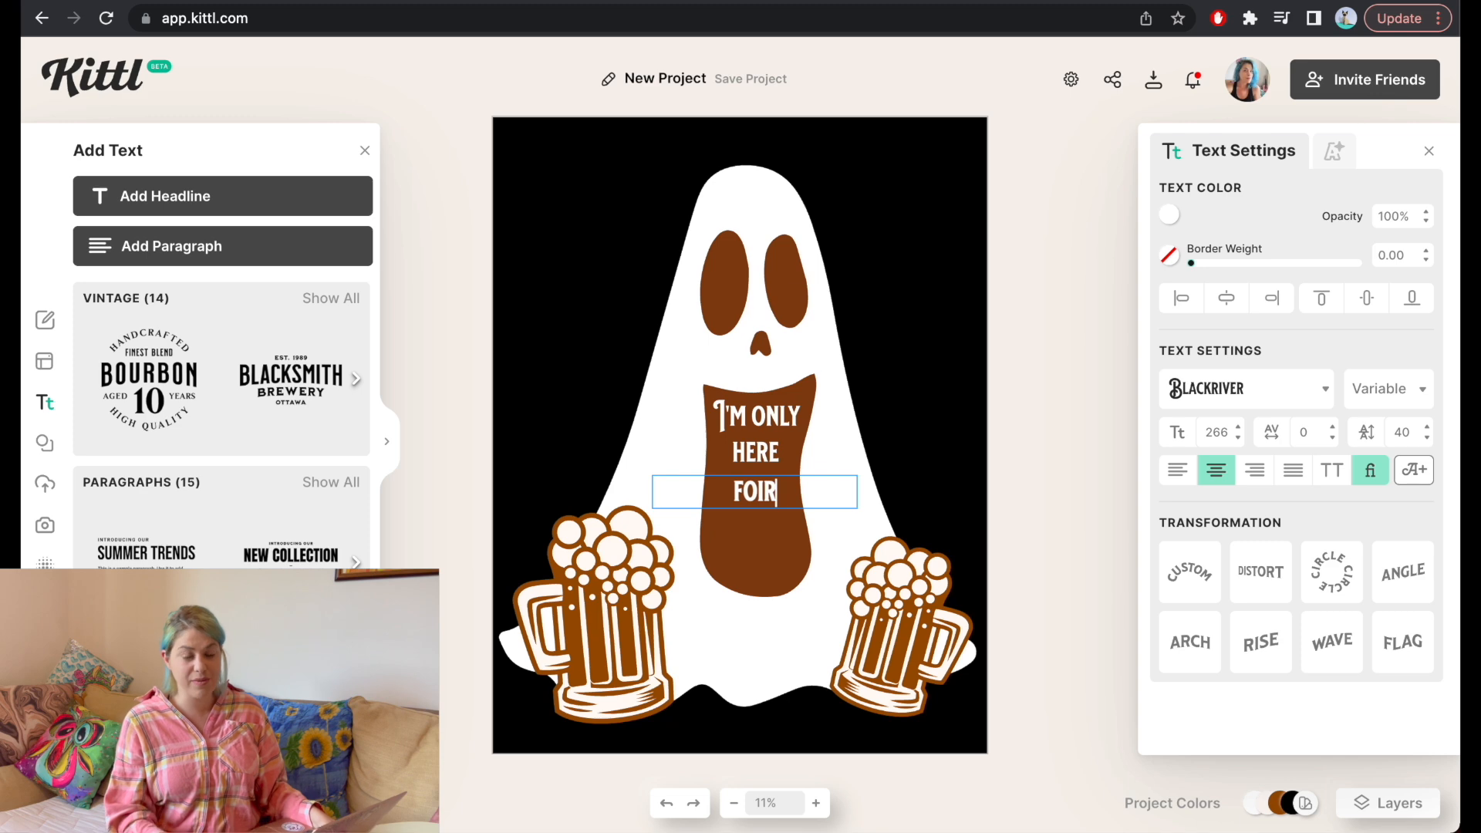
{"action": "type", "text": "R THE"}
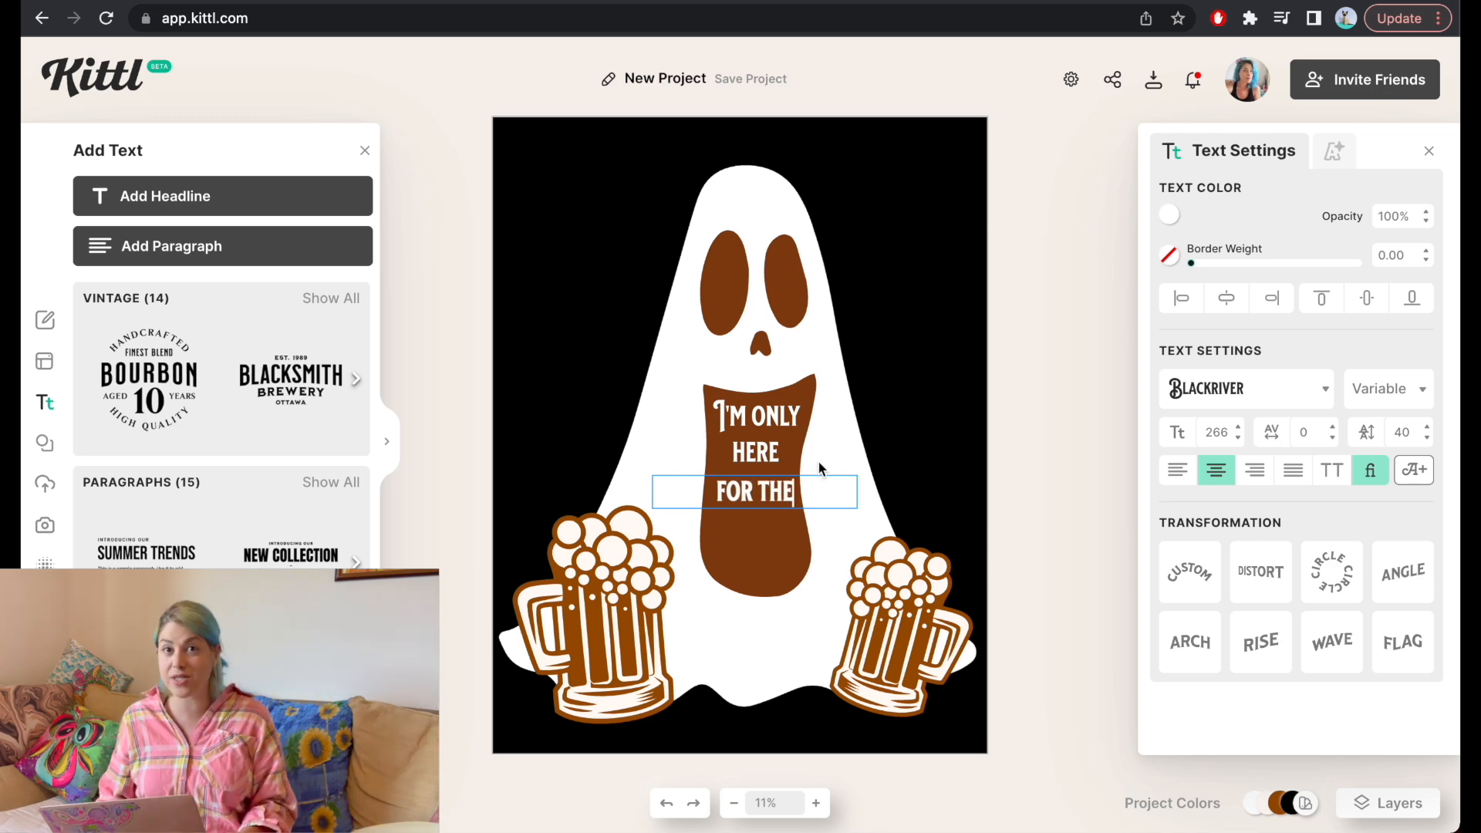
{"action": "key", "text": "Escape"}
Duplicate the "FOR THE" line near the bottom of the ghost's mouth and change the copy's text to "BOOS"
{"action": "left_click_drag", "start_coordinate": [761, 488], "coordinate": [761, 541]}
{"action": "double_click", "coordinate": [761, 542]}
{"action": "type", "text": "B"}
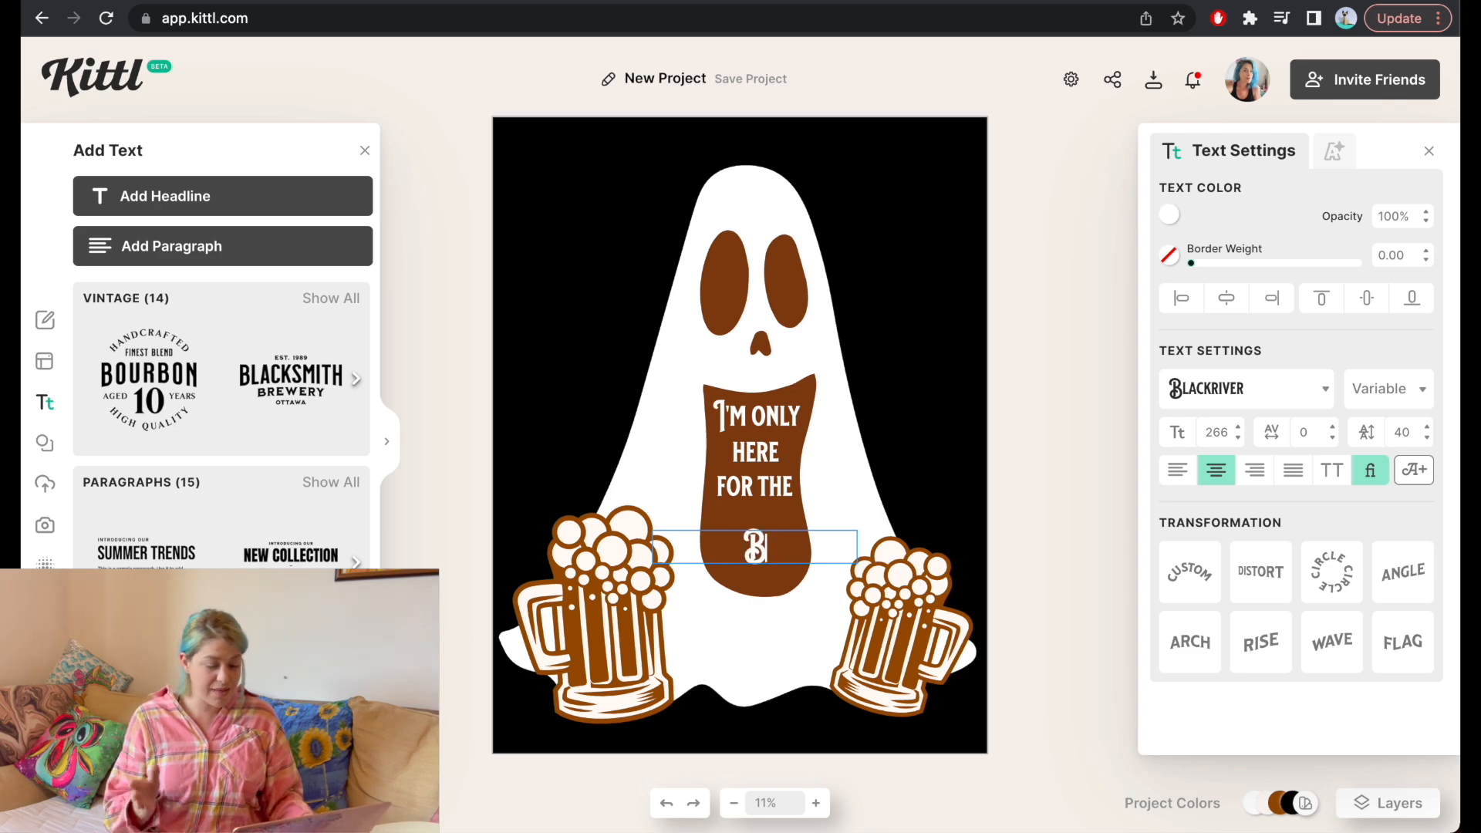
{"action": "type", "text": "OOS"}
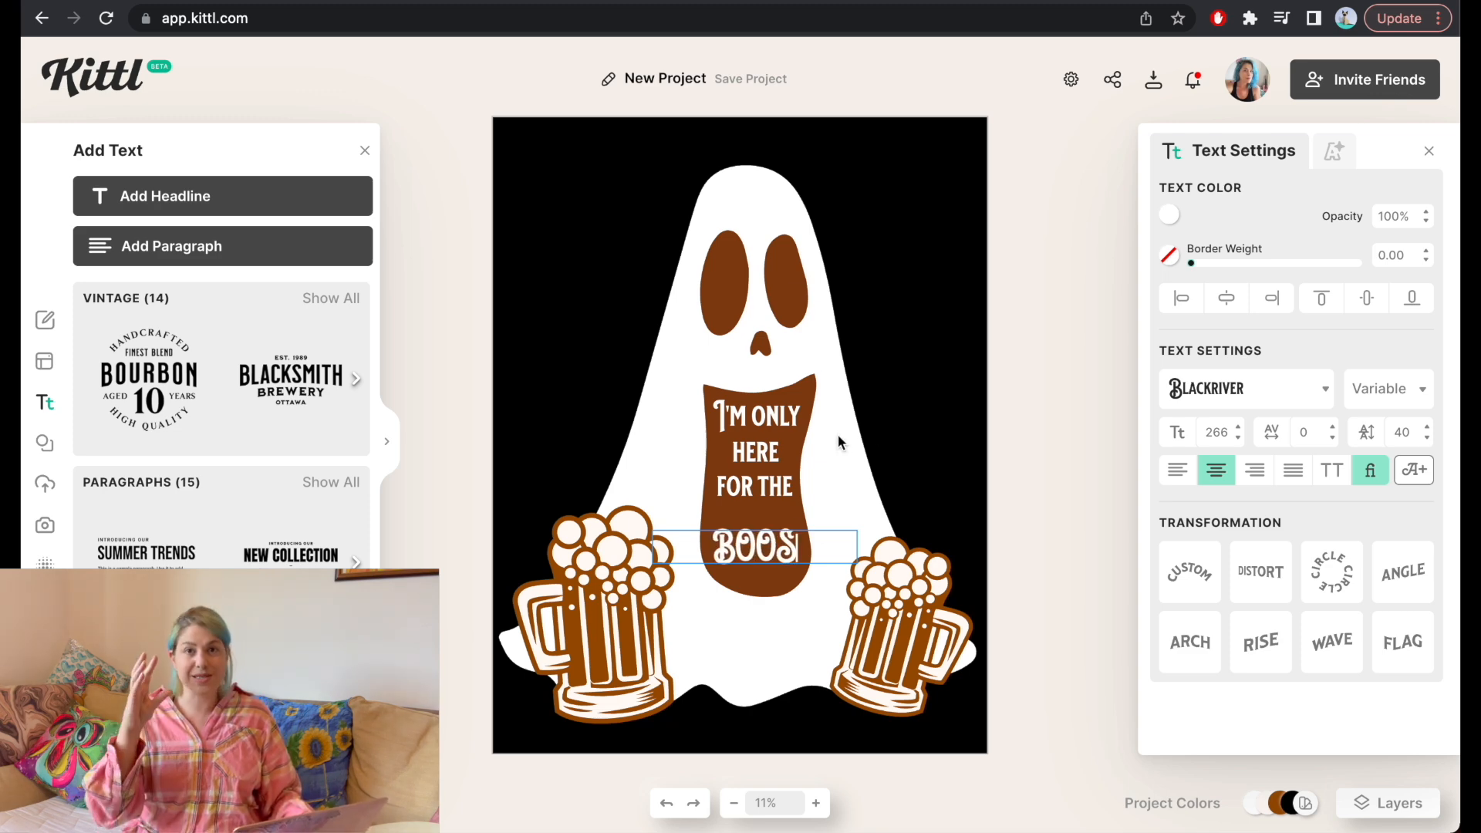
{"action": "key", "text": "Escape"}
Narrow the text boxes of the "BOOS" and "FOR THE" lines to about the width of the mouth
{"action": "left_click_drag", "start_coordinate": [858, 549], "coordinate": [761, 553]}
{"action": "left_click", "coordinate": [759, 484]}
{"action": "left_click_drag", "start_coordinate": [760, 486], "coordinate": [760, 491]}
{"action": "left_click_drag", "start_coordinate": [858, 493], "coordinate": [751, 495]}
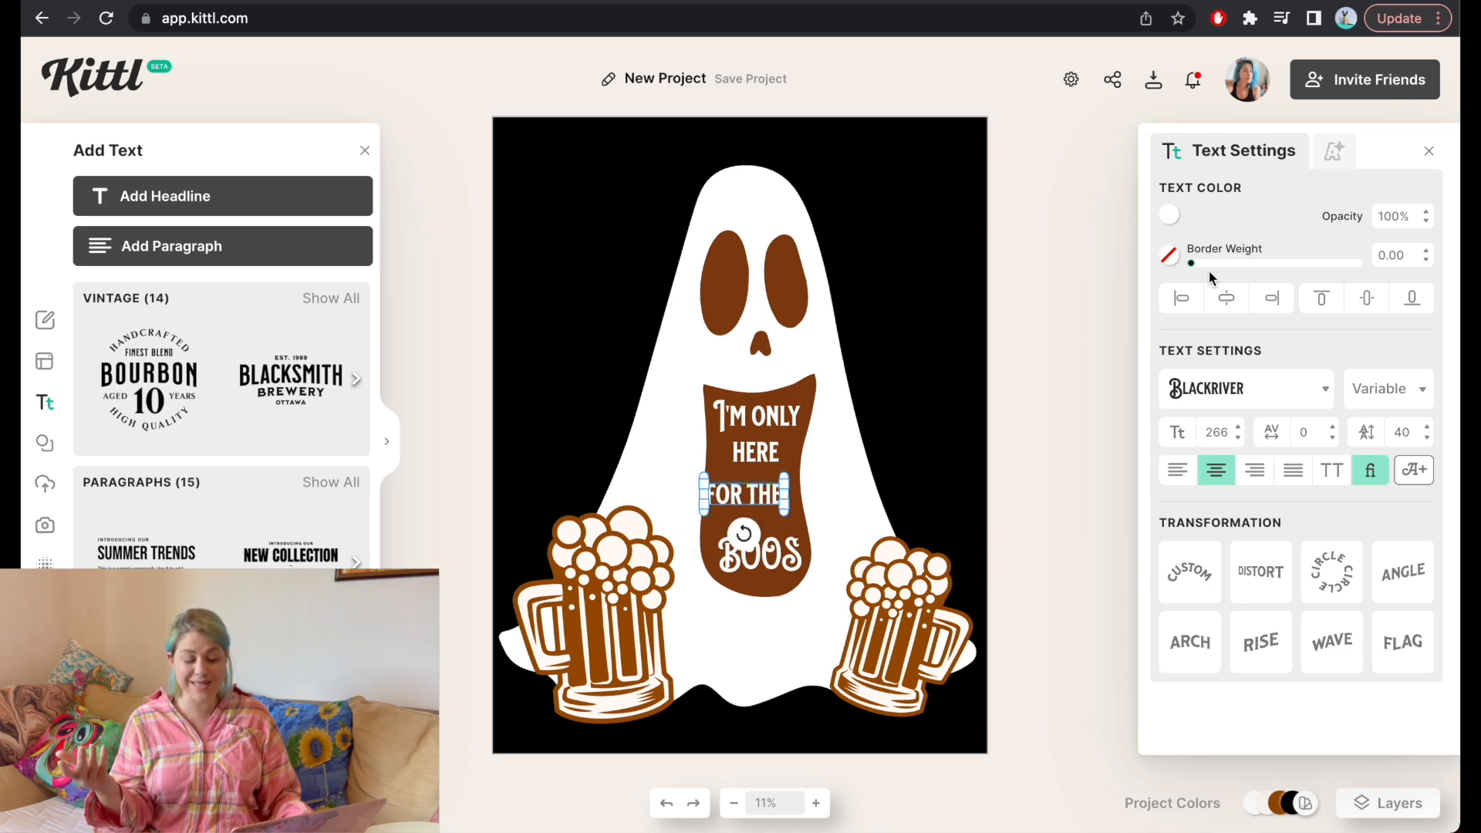
Set the font of all slogan lines in the ghost's mouth, including "FOR THE" and "BOOS", to Bigelow Rules
{"action": "left_click", "coordinate": [1205, 389]}
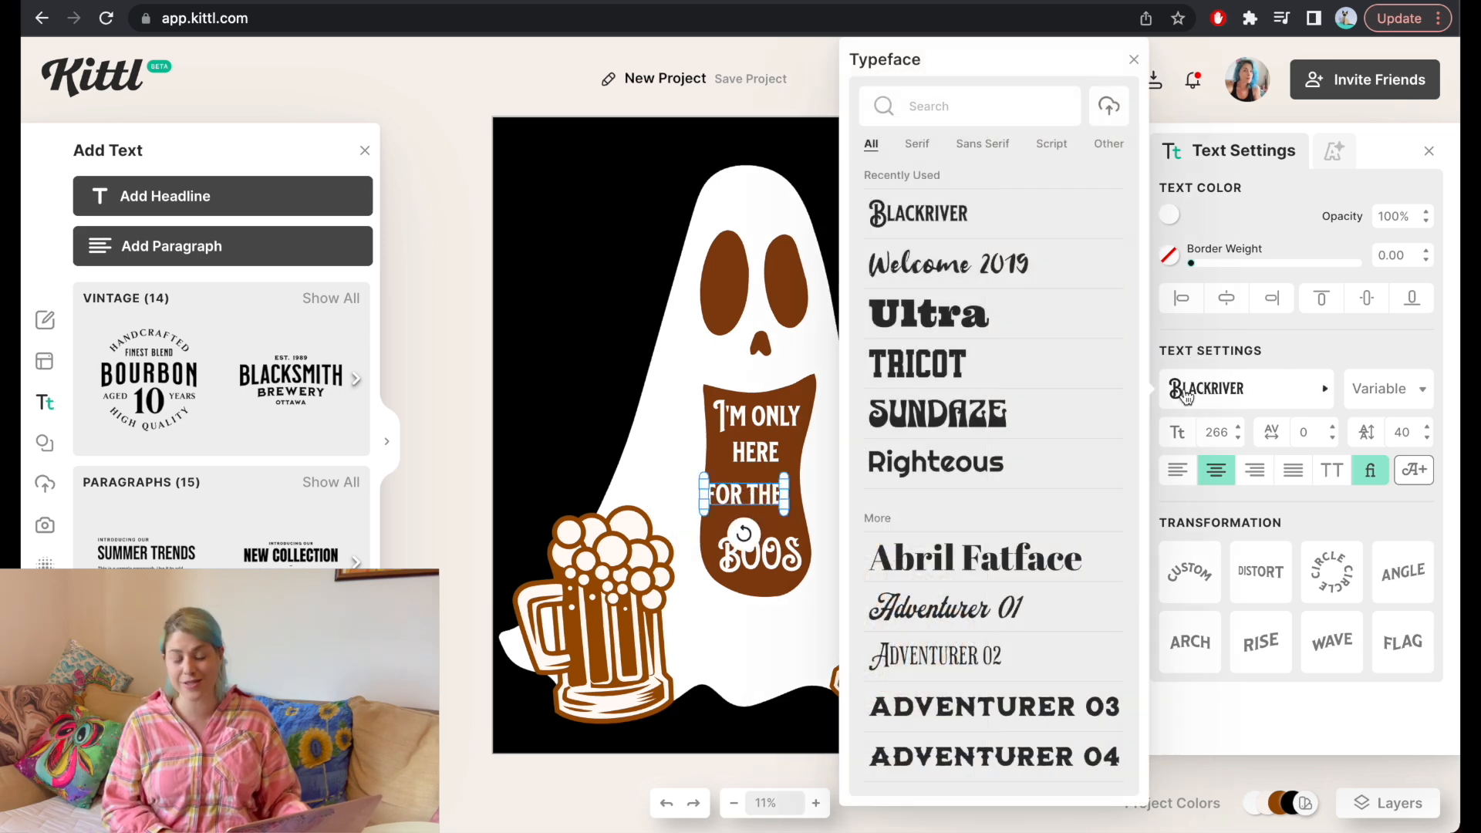
{"action": "left_click", "coordinate": [994, 409]}
{"action": "scroll", "coordinate": [956, 540], "scroll_direction": "down", "scroll_amount": 2}
{"action": "scroll", "coordinate": [957, 509], "scroll_direction": "down", "scroll_amount": 10}
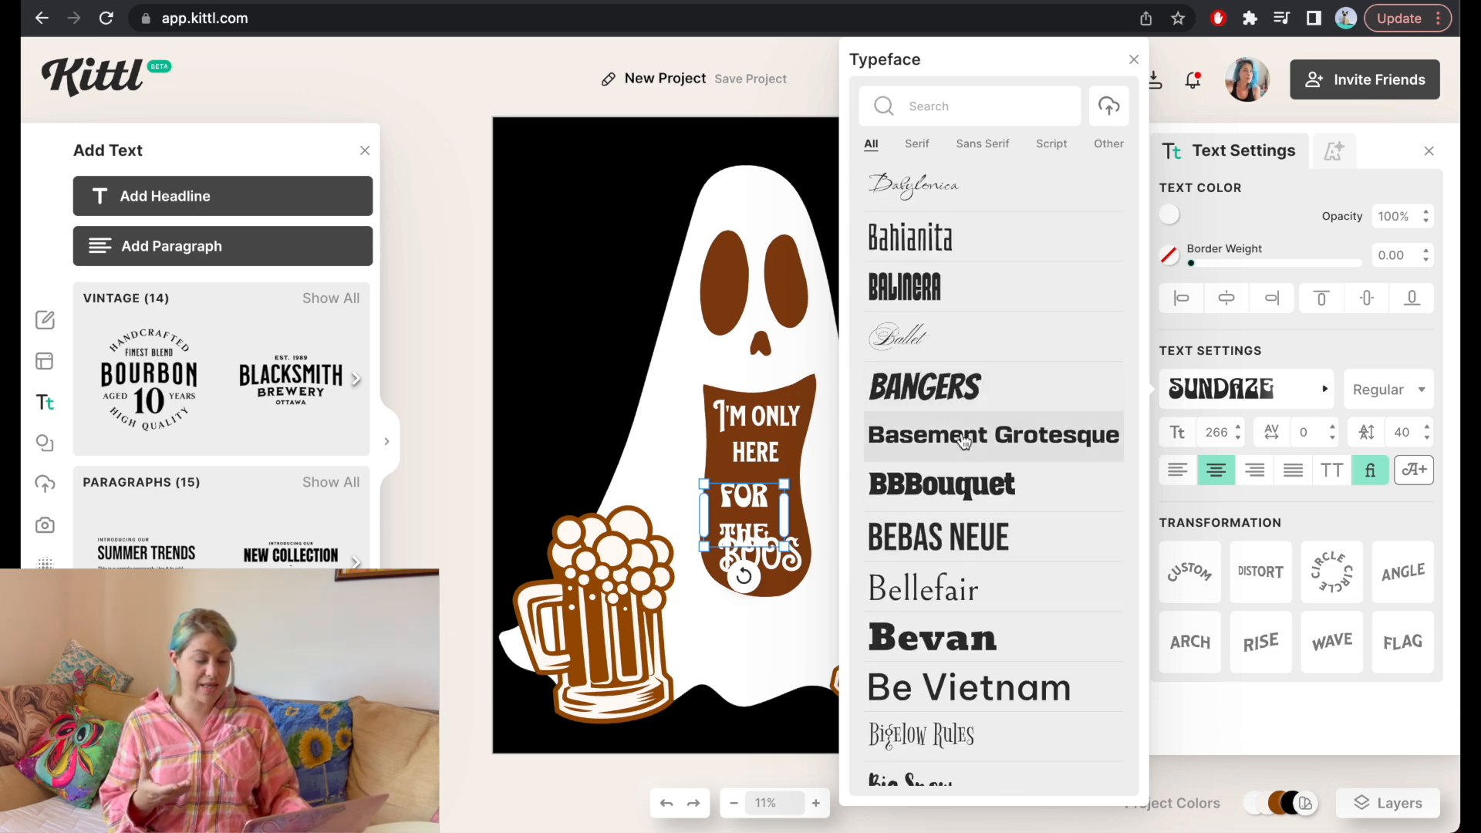
{"action": "scroll", "coordinate": [965, 494], "scroll_direction": "down", "scroll_amount": 3}
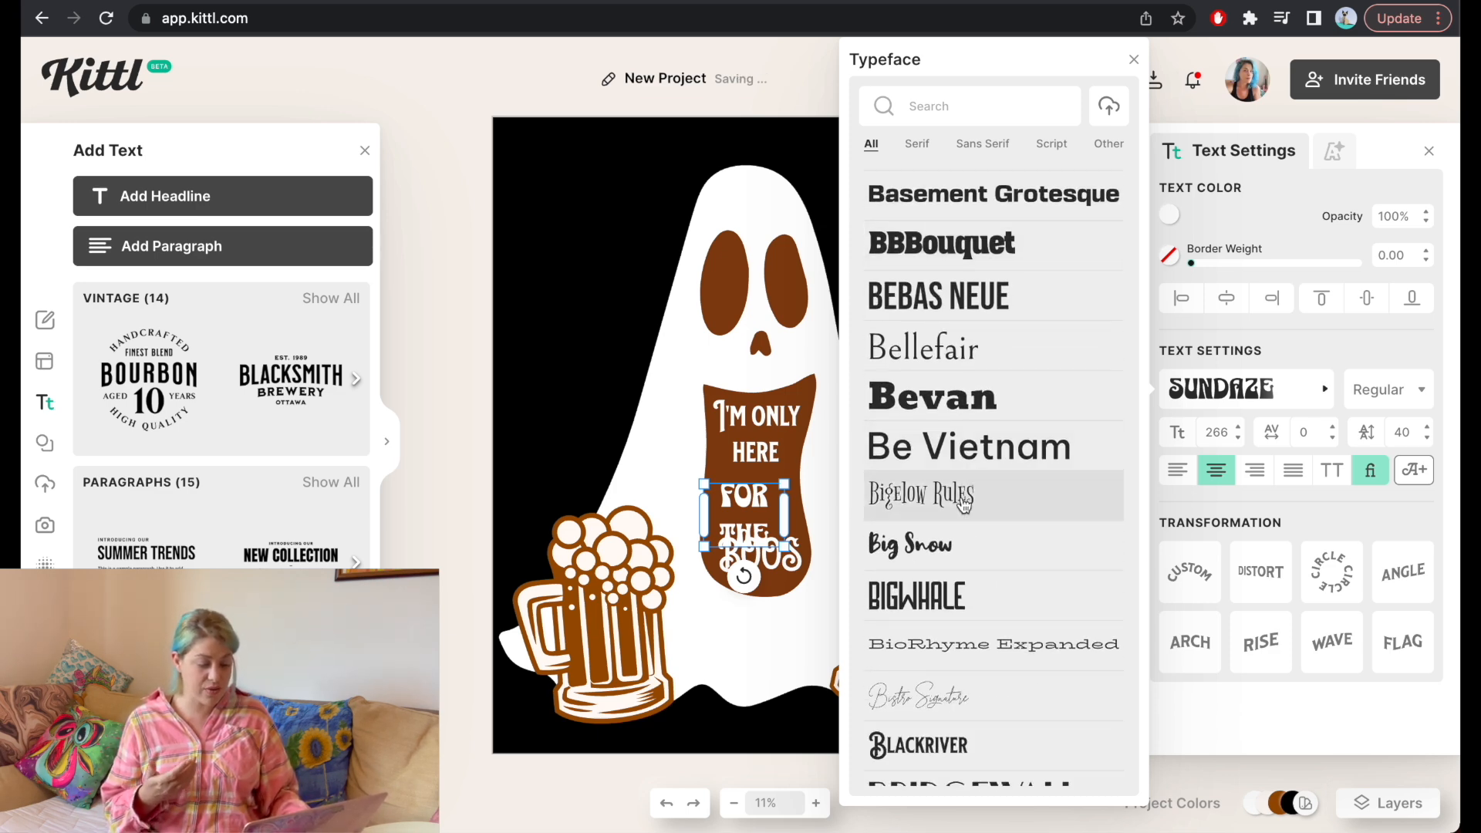
{"action": "left_click", "coordinate": [963, 503]}
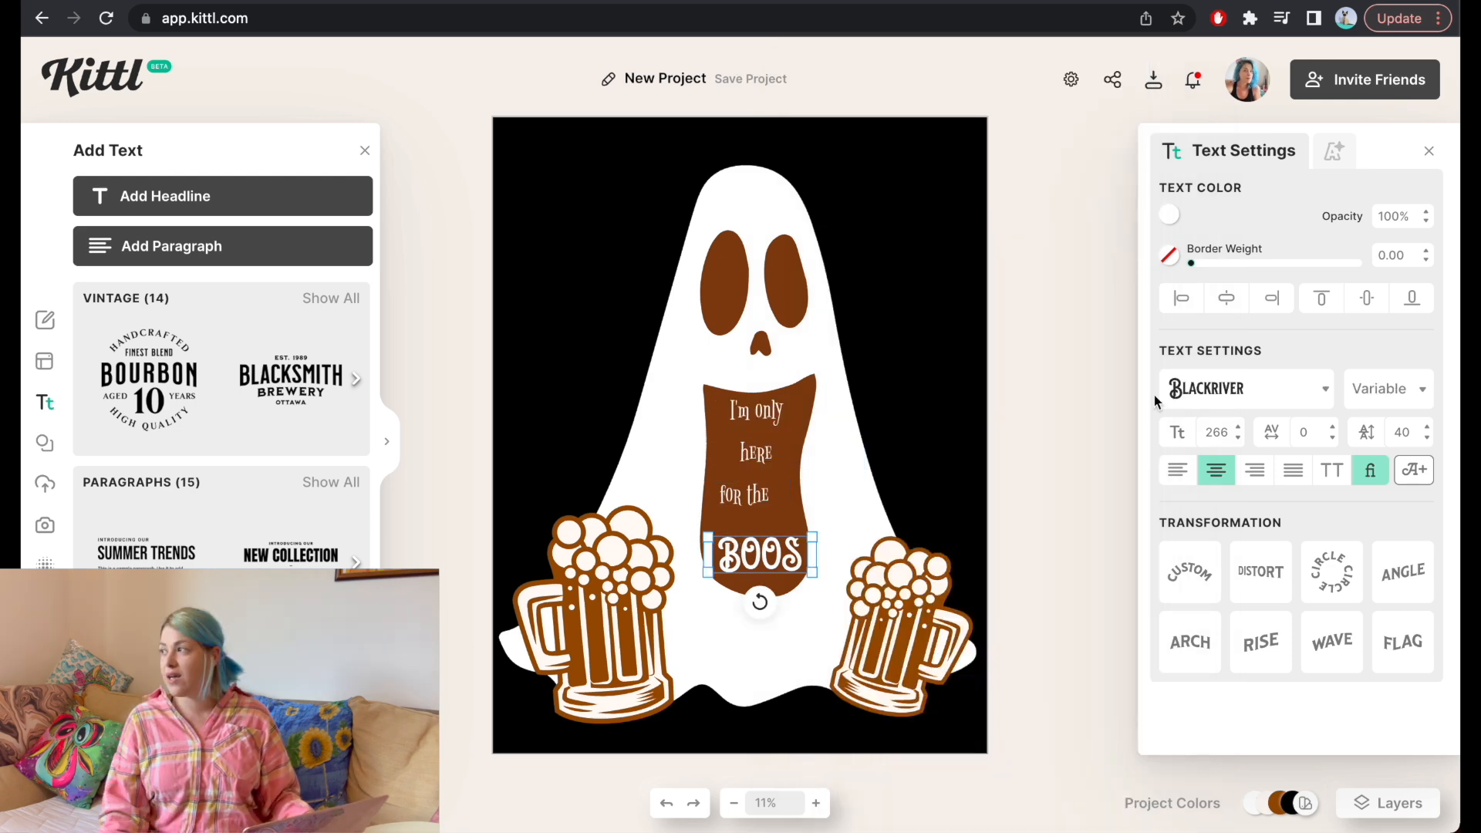
{"action": "left_click", "coordinate": [1170, 390]}
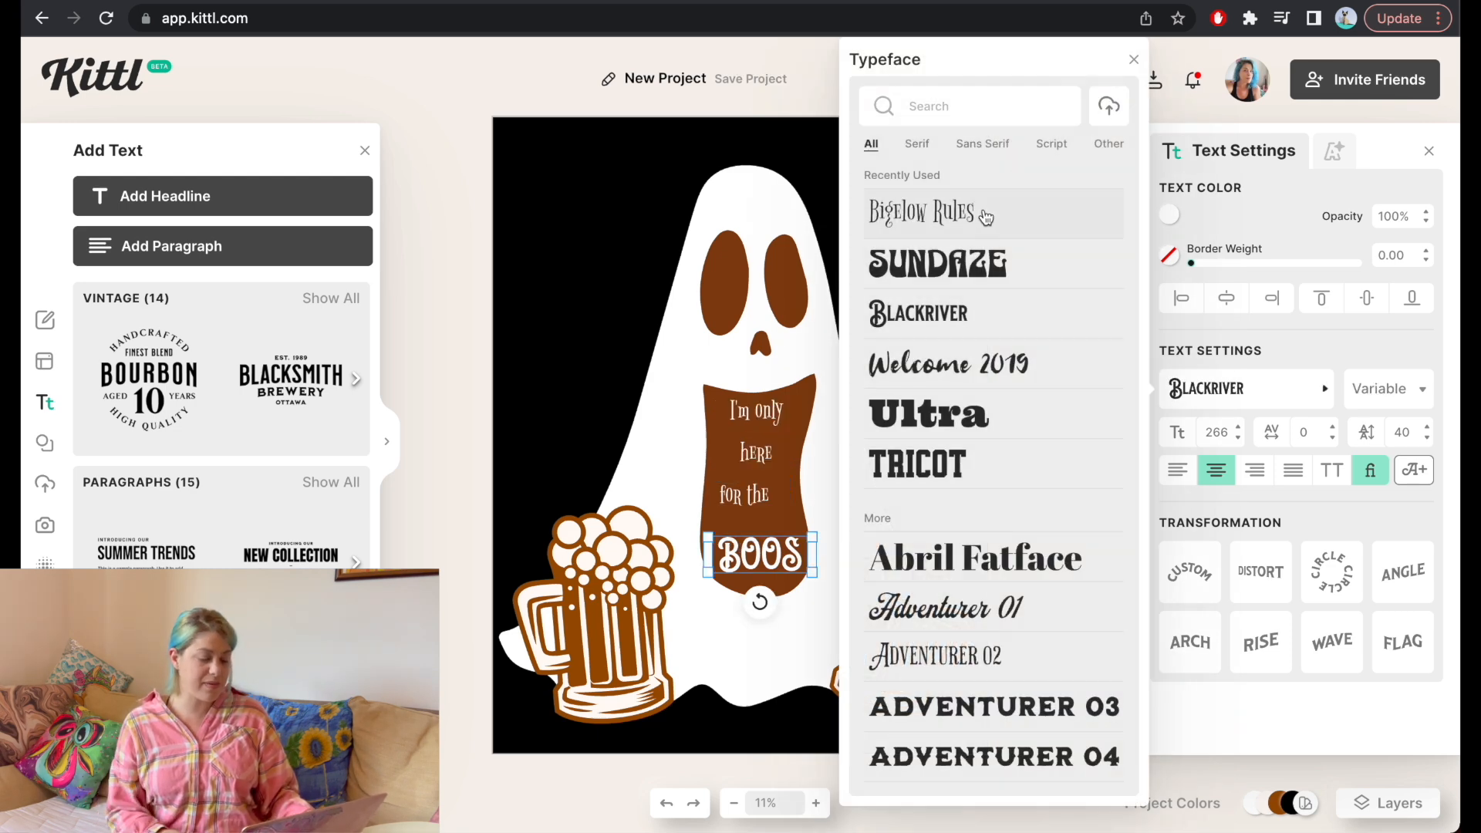
{"action": "left_click", "coordinate": [922, 212]}
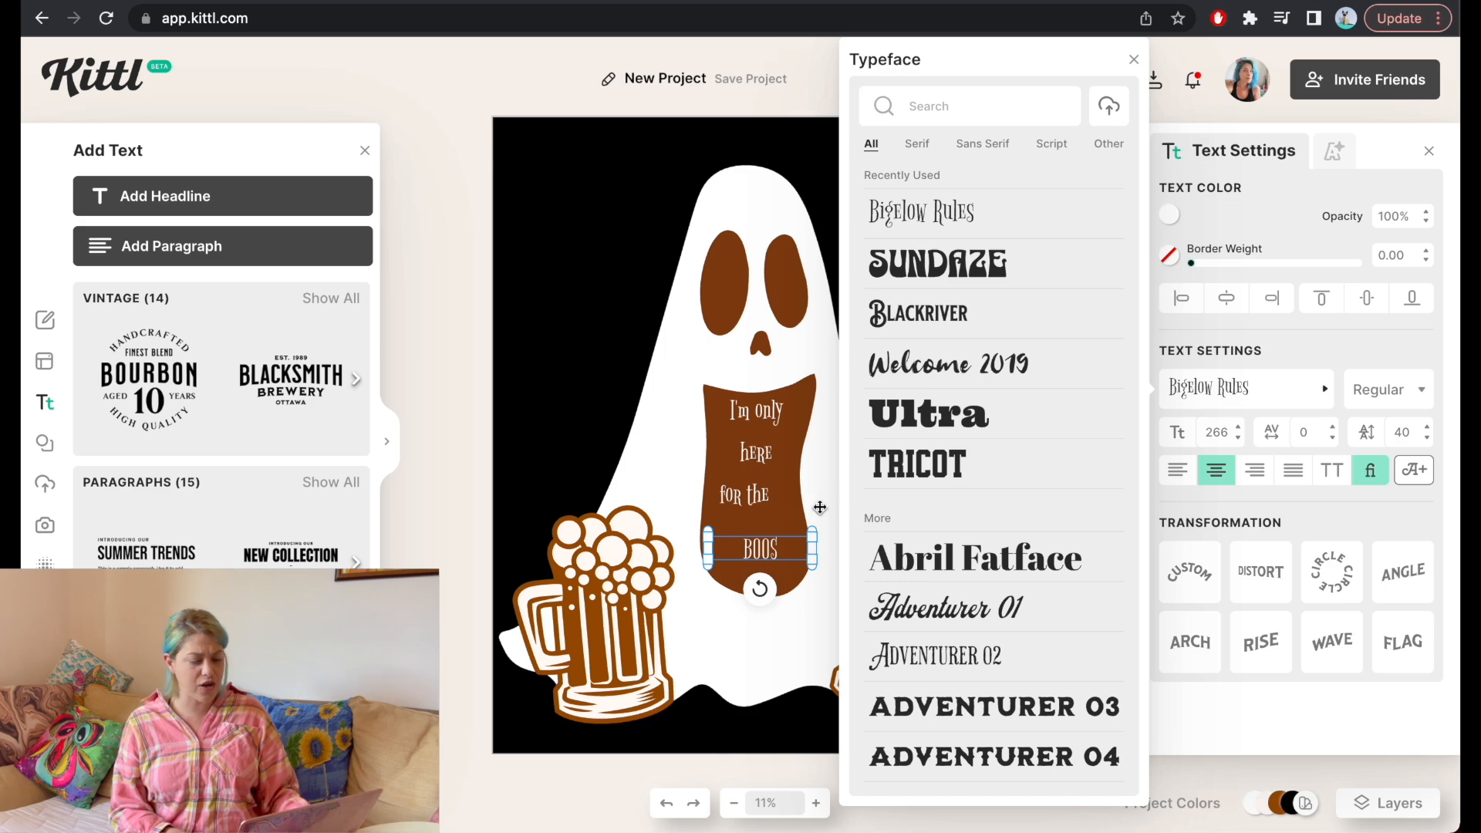
{"action": "left_click", "coordinate": [819, 506]}
Enlarge the "I'm only" line to font size 387 and fit its text box within the upper part of the mouth
{"action": "scroll", "coordinate": [967, 682], "scroll_direction": "up", "scroll_amount": 10}
{"action": "scroll", "coordinate": [967, 682], "scroll_direction": "down", "scroll_amount": 10}
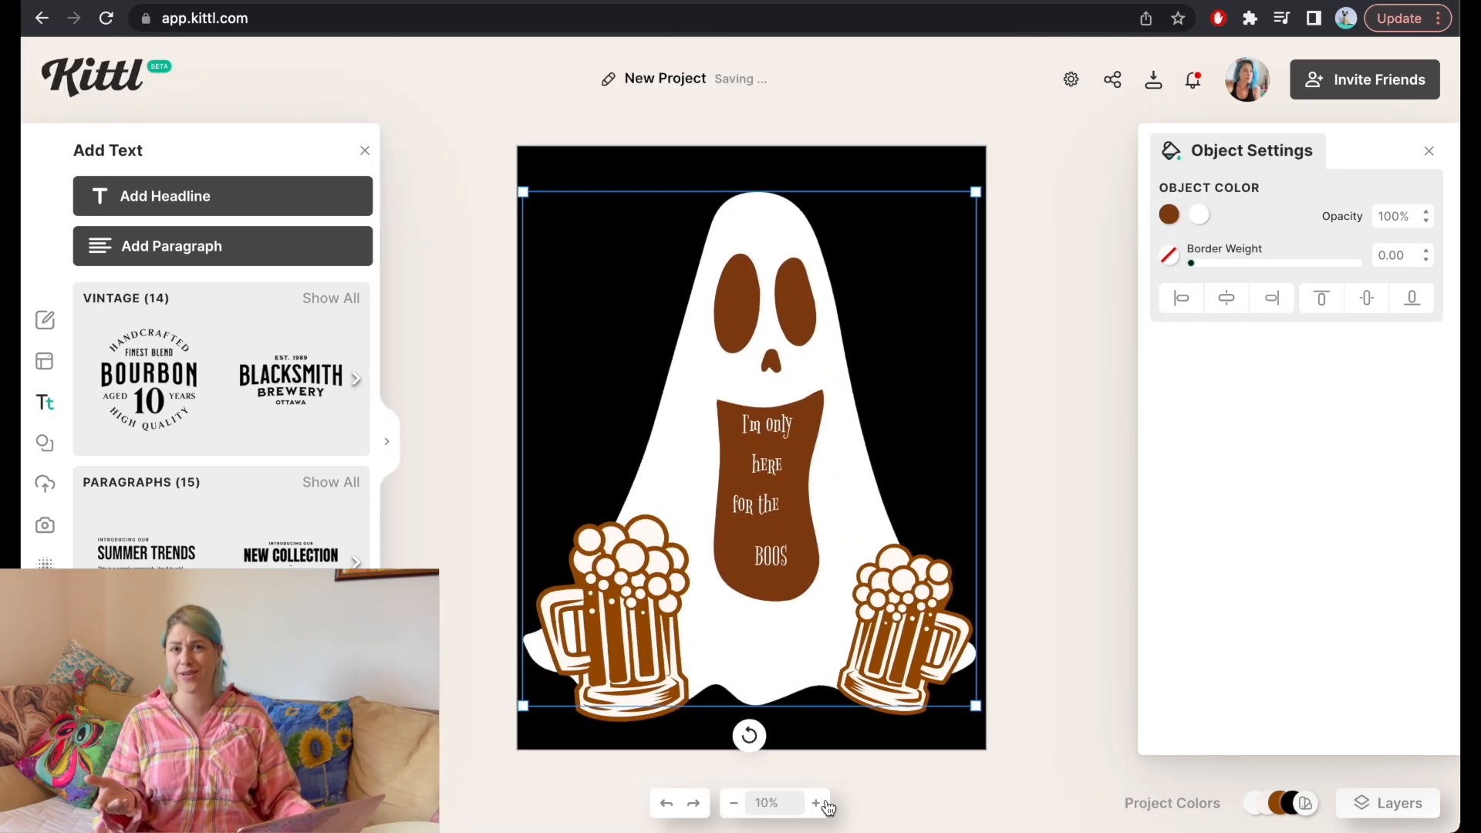
{"action": "left_click", "coordinate": [817, 803]}
{"action": "left_click", "coordinate": [816, 803]}
{"action": "scroll", "coordinate": [993, 432], "scroll_direction": "down", "scroll_amount": 5}
{"action": "scroll", "coordinate": [994, 432], "scroll_direction": "up", "scroll_amount": 4}
{"action": "left_click", "coordinate": [746, 352]}
{"action": "left_click_drag", "start_coordinate": [965, 385], "coordinate": [723, 412]}
{"action": "left_click_drag", "start_coordinate": [655, 365], "coordinate": [775, 366]}
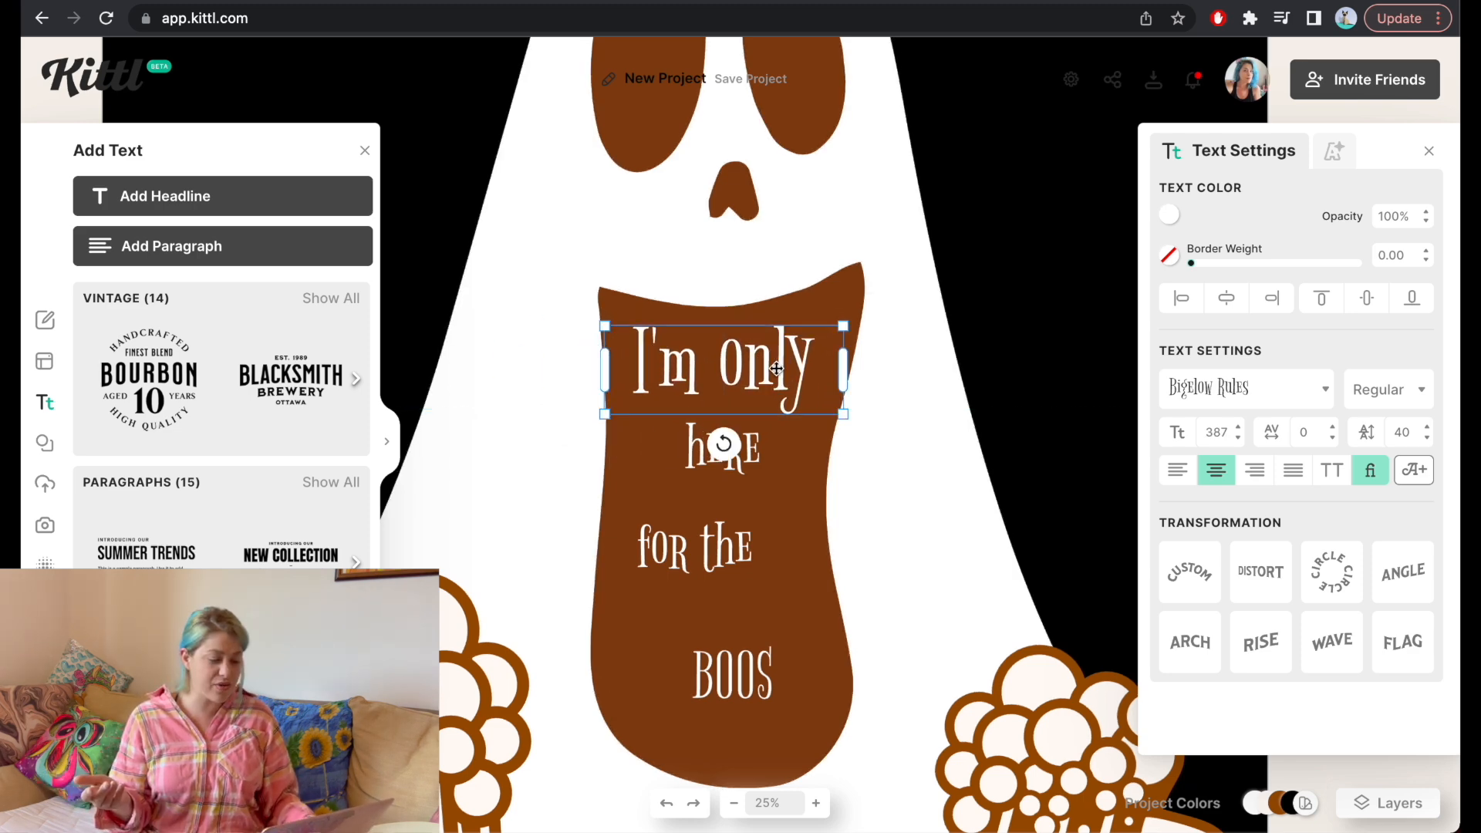
Enlarge the "here" line to font size 533 and place it directly beneath "I'm only"
{"action": "left_click", "coordinate": [773, 423]}
{"action": "left_click", "coordinate": [739, 454]}
{"action": "left_click_drag", "start_coordinate": [965, 455], "coordinate": [866, 529]}
{"action": "left_click", "coordinate": [605, 482]}
{"action": "left_click_drag", "start_coordinate": [779, 476], "coordinate": [750, 457]}
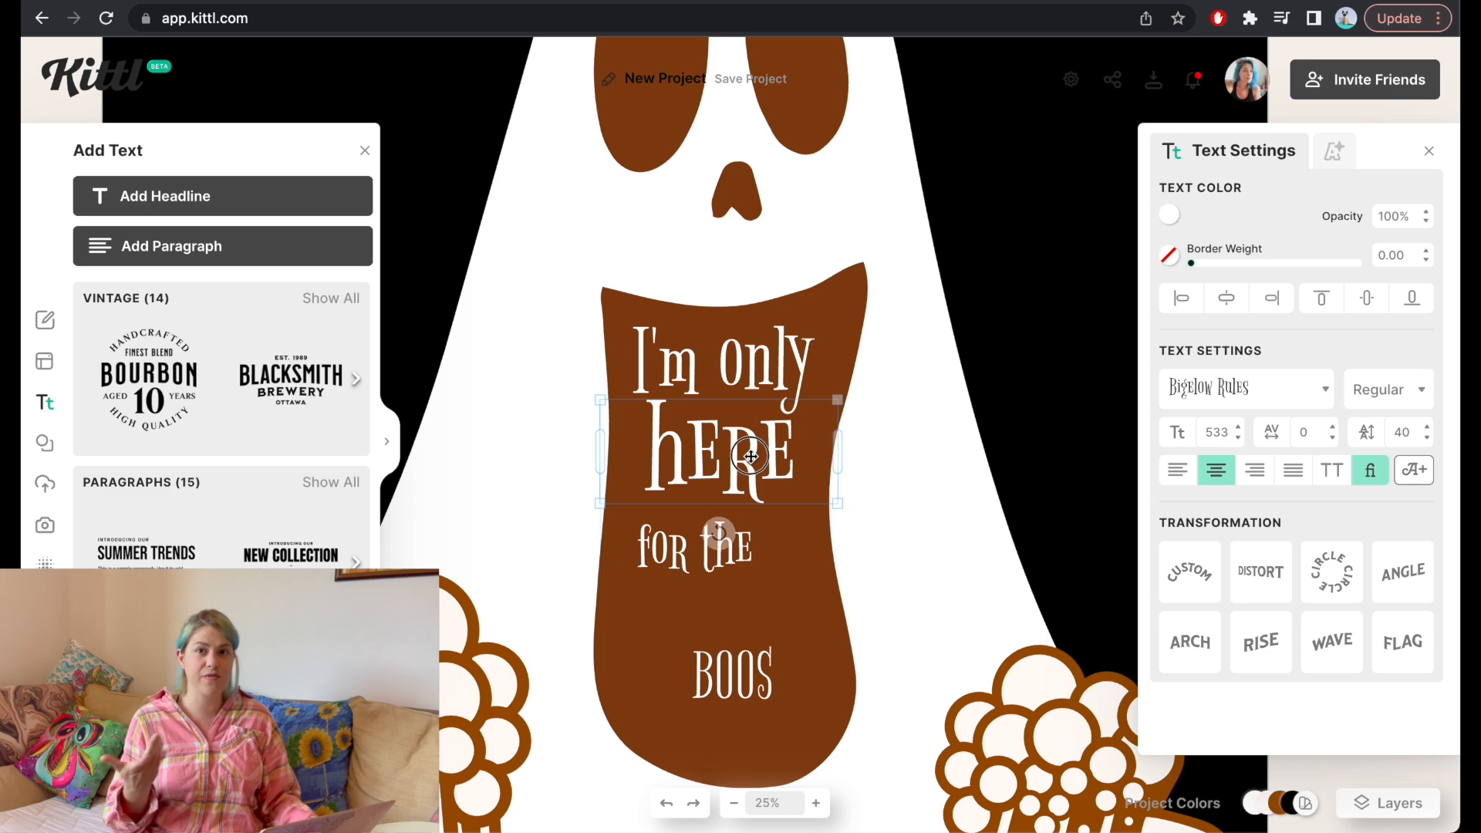
Enlarge "for the" to font size 436 and "BOOS" to 718, stacking them beneath "here" inside the mouth
{"action": "left_click", "coordinate": [751, 552]}
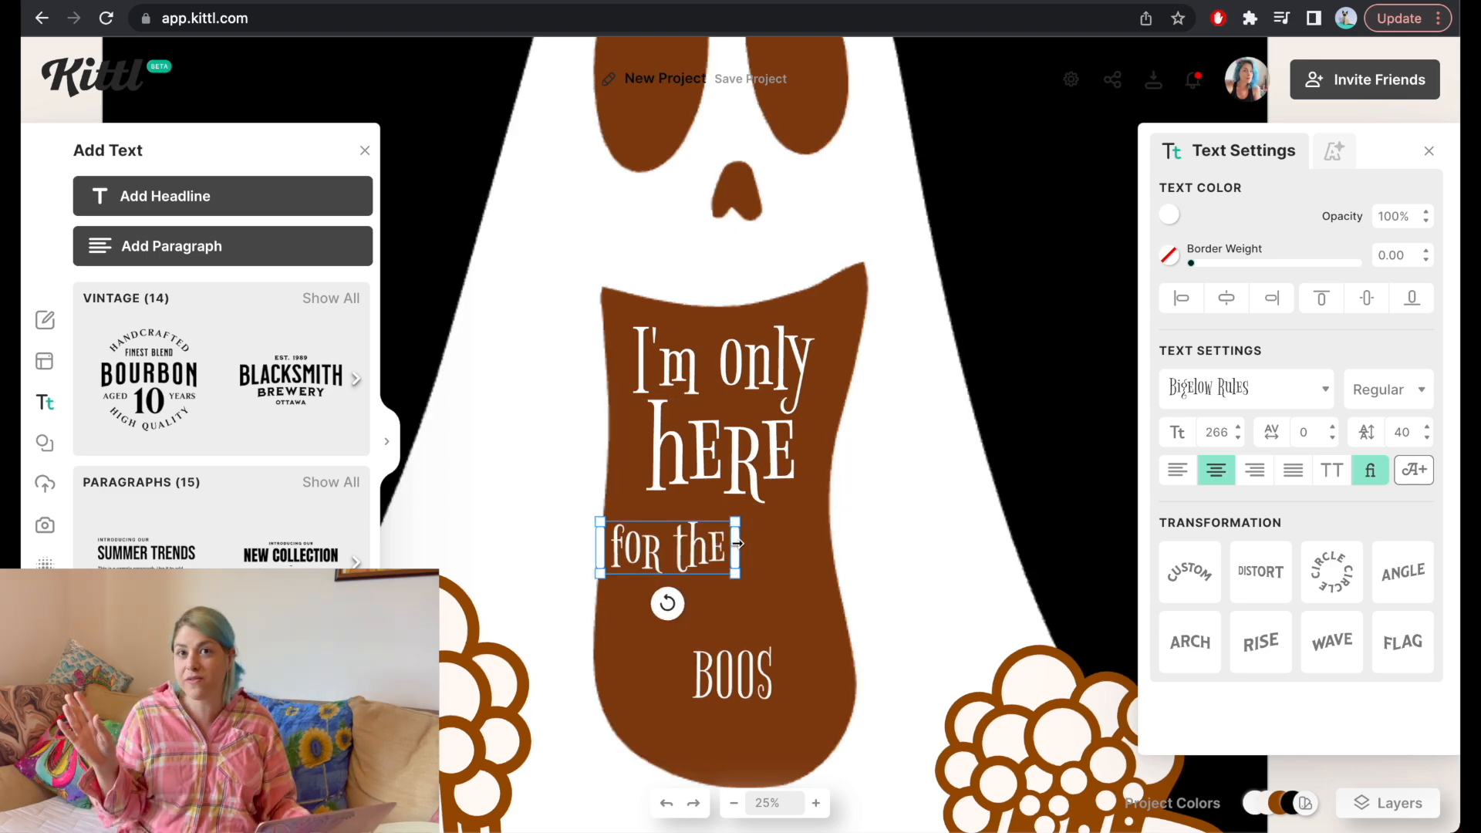
{"action": "left_click_drag", "start_coordinate": [789, 574], "coordinate": [823, 607]}
{"action": "left_click_drag", "start_coordinate": [754, 567], "coordinate": [756, 551]}
{"action": "left_click", "coordinate": [762, 694]}
{"action": "left_click_drag", "start_coordinate": [858, 677], "coordinate": [949, 601]}
{"action": "left_click_drag", "start_coordinate": [771, 654], "coordinate": [744, 677]}
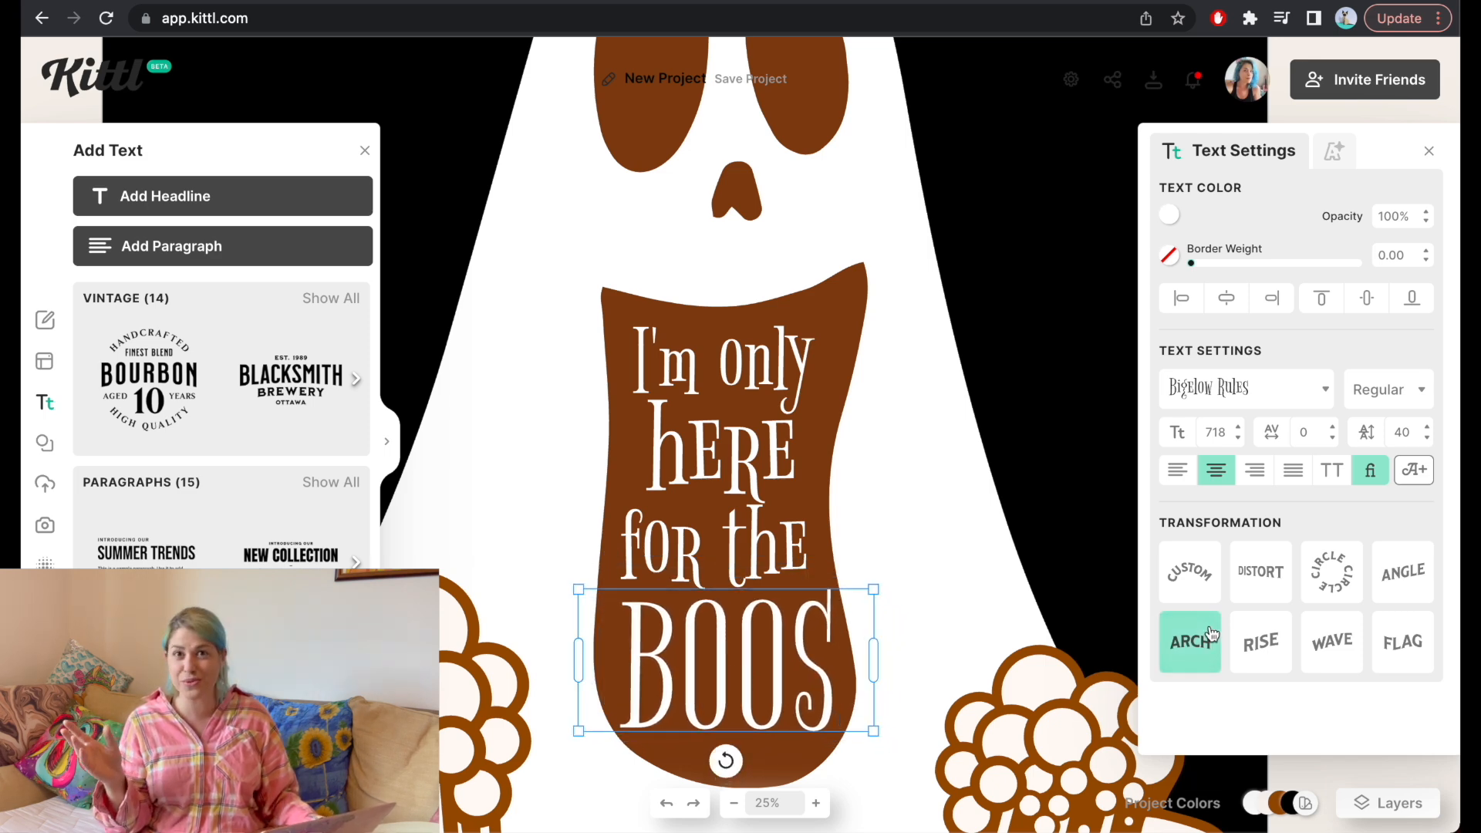
Apply the Distort transformation to "BOOS", bowing its lower edge along the mouth's rounded bottom and arching its upper edge
{"action": "left_click", "coordinate": [1261, 572]}
{"action": "left_click_drag", "start_coordinate": [726, 733], "coordinate": [742, 781]}
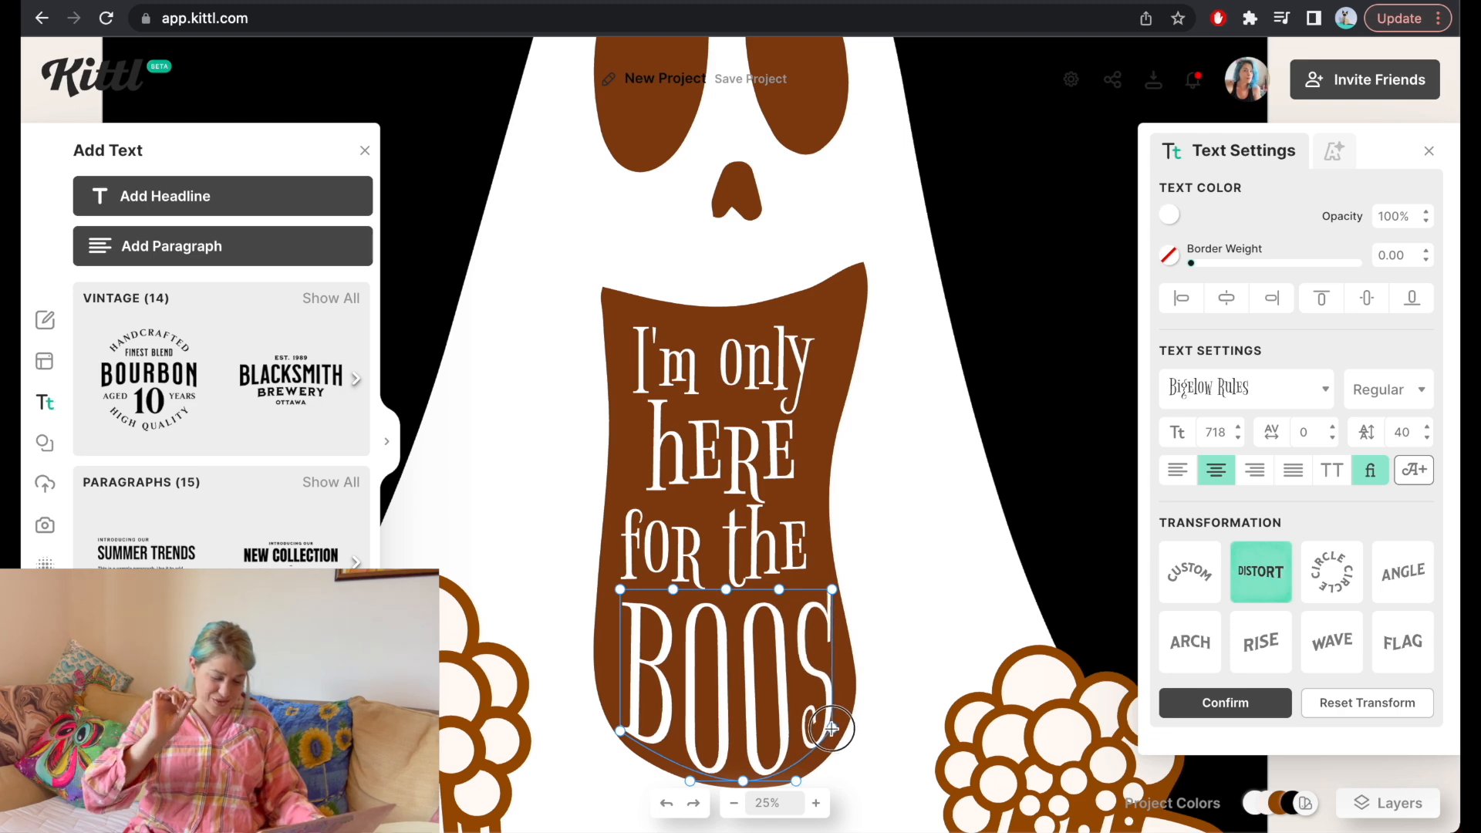
{"action": "left_click_drag", "start_coordinate": [833, 730], "coordinate": [838, 731]}
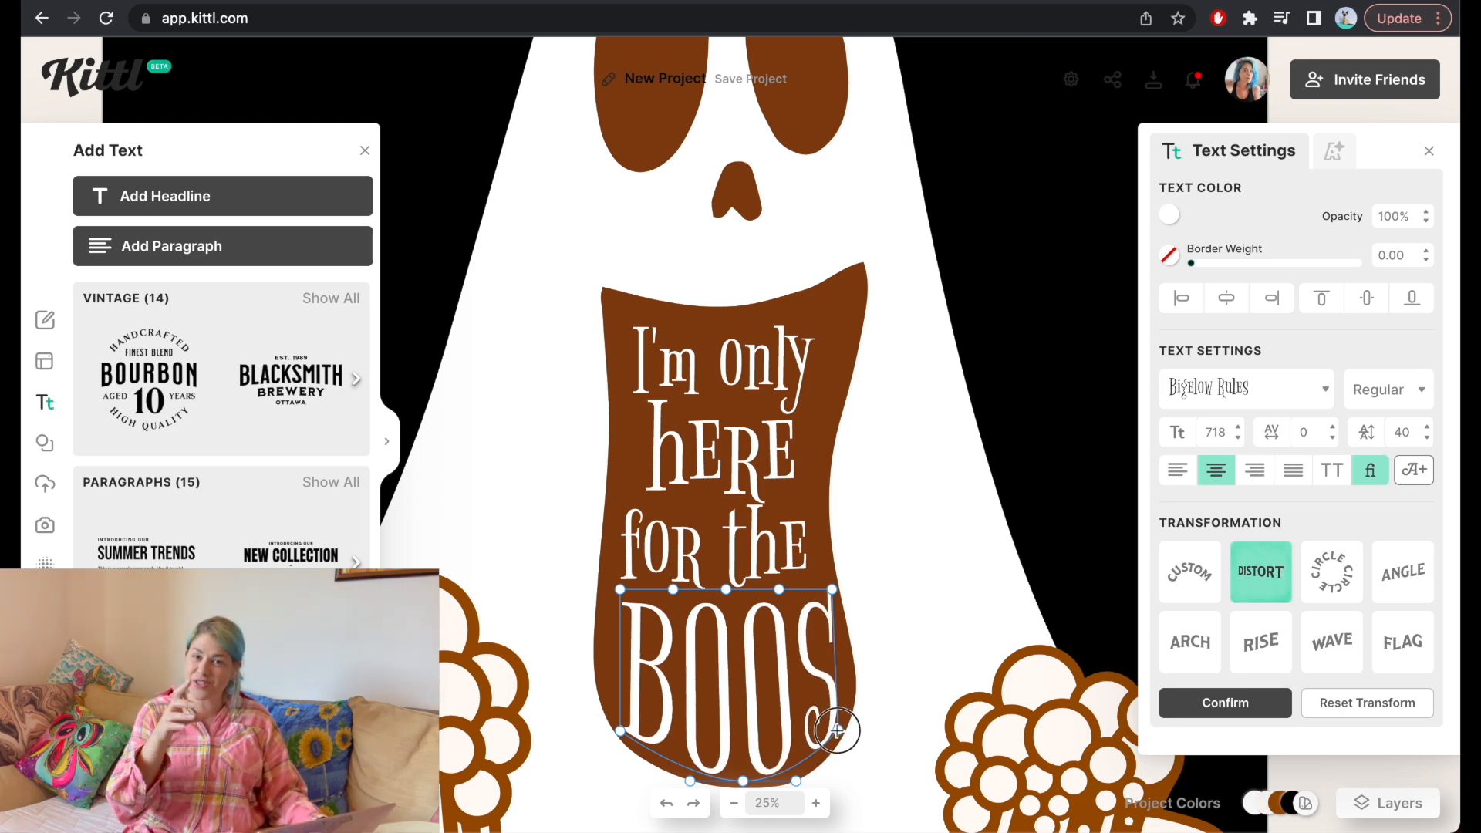
{"action": "mouse_move", "coordinate": [617, 732]}
{"action": "left_mouse_down"}
{"action": "mouse_move", "coordinate": [630, 741]}
{"action": "mouse_move", "coordinate": [617, 720]}
{"action": "left_mouse_up"}
{"action": "left_click", "coordinate": [742, 789]}
{"action": "left_click", "coordinate": [746, 763]}
{"action": "left_click_drag", "start_coordinate": [743, 781], "coordinate": [824, 771]}
{"action": "left_click_drag", "start_coordinate": [832, 589], "coordinate": [817, 592]}
{"action": "left_click_drag", "start_coordinate": [726, 590], "coordinate": [732, 611]}
{"action": "left_click_drag", "start_coordinate": [618, 722], "coordinate": [634, 745]}
{"action": "left_click_drag", "start_coordinate": [621, 590], "coordinate": [602, 605]}
{"action": "left_click_drag", "start_coordinate": [817, 593], "coordinate": [844, 645]}
{"action": "left_click_drag", "start_coordinate": [601, 605], "coordinate": [599, 655]}
Distort the "for the" line so its sides reach the mouth's edges and its lower edge follows the top of "BOOS"
{"action": "left_click", "coordinate": [713, 548]}
{"action": "left_click", "coordinate": [1260, 571]}
{"action": "left_click_drag", "start_coordinate": [810, 618], "coordinate": [843, 635]}
{"action": "left_click_drag", "start_coordinate": [625, 617], "coordinate": [605, 634]}
{"action": "left_click_drag", "start_coordinate": [717, 617], "coordinate": [716, 606]}
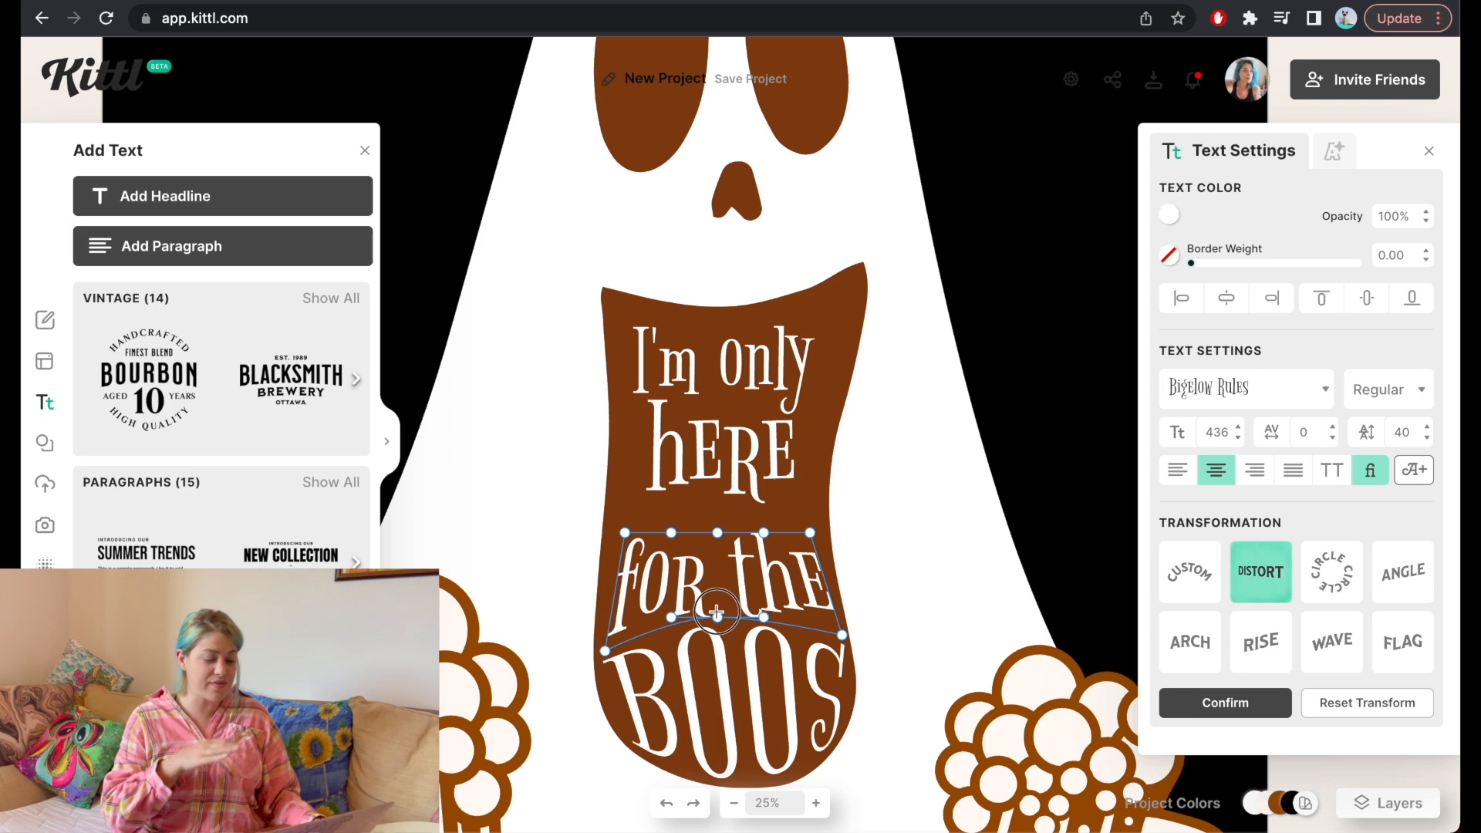
{"action": "left_click_drag", "start_coordinate": [625, 532], "coordinate": [612, 532]}
{"action": "left_click_drag", "start_coordinate": [811, 532], "coordinate": [823, 530]}
{"action": "left_click_drag", "start_coordinate": [718, 532], "coordinate": [719, 552]}
{"action": "left_click", "coordinate": [729, 521]}
Move the "here" line down towards "for the" and distort its lower edge to widen and curve it along that line
{"action": "left_click_drag", "start_coordinate": [751, 452], "coordinate": [749, 481]}
{"action": "left_click", "coordinate": [1261, 571]}
{"action": "left_click_drag", "start_coordinate": [793, 553], "coordinate": [826, 558]}
{"action": "left_click_drag", "start_coordinate": [646, 553], "coordinate": [612, 536]}
{"action": "left_click", "coordinate": [701, 559]}
{"action": "left_click", "coordinate": [706, 533]}
{"action": "left_click_drag", "start_coordinate": [719, 552], "coordinate": [689, 579]}
{"action": "mouse_move", "coordinate": [726, 578]}
{"action": "left_mouse_down"}
{"action": "mouse_move", "coordinate": [730, 551]}
{"action": "mouse_move", "coordinate": [760, 534]}
{"action": "mouse_move", "coordinate": [715, 575]}
{"action": "left_mouse_up"}
{"action": "left_click_drag", "start_coordinate": [786, 531], "coordinate": [798, 525]}
{"action": "left_click_drag", "start_coordinate": [715, 575], "coordinate": [672, 571]}
{"action": "left_click_drag", "start_coordinate": [756, 520], "coordinate": [810, 520]}
{"action": "left_click_drag", "start_coordinate": [673, 571], "coordinate": [718, 563]}
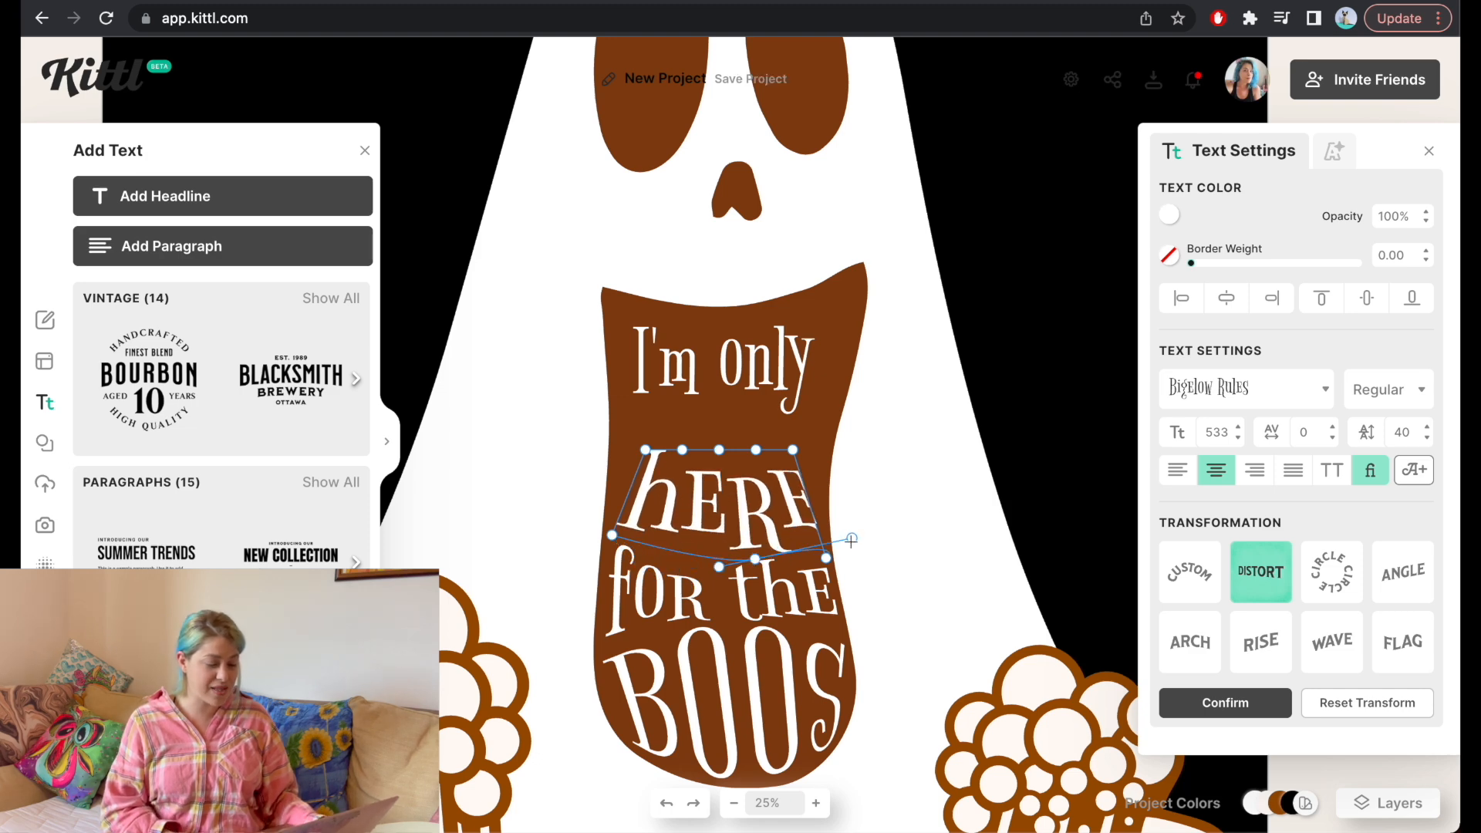
{"action": "left_click", "coordinate": [850, 538]}
Retype the second slogan line as "HERE" in capitals and widen and arch its upper edge with the distort points
{"action": "double_click", "coordinate": [729, 510]}
{"action": "type", "text": "HERE"}
{"action": "left_click", "coordinate": [983, 443]}
{"action": "left_click", "coordinate": [772, 529]}
{"action": "left_click_drag", "start_coordinate": [793, 450], "coordinate": [825, 455]}
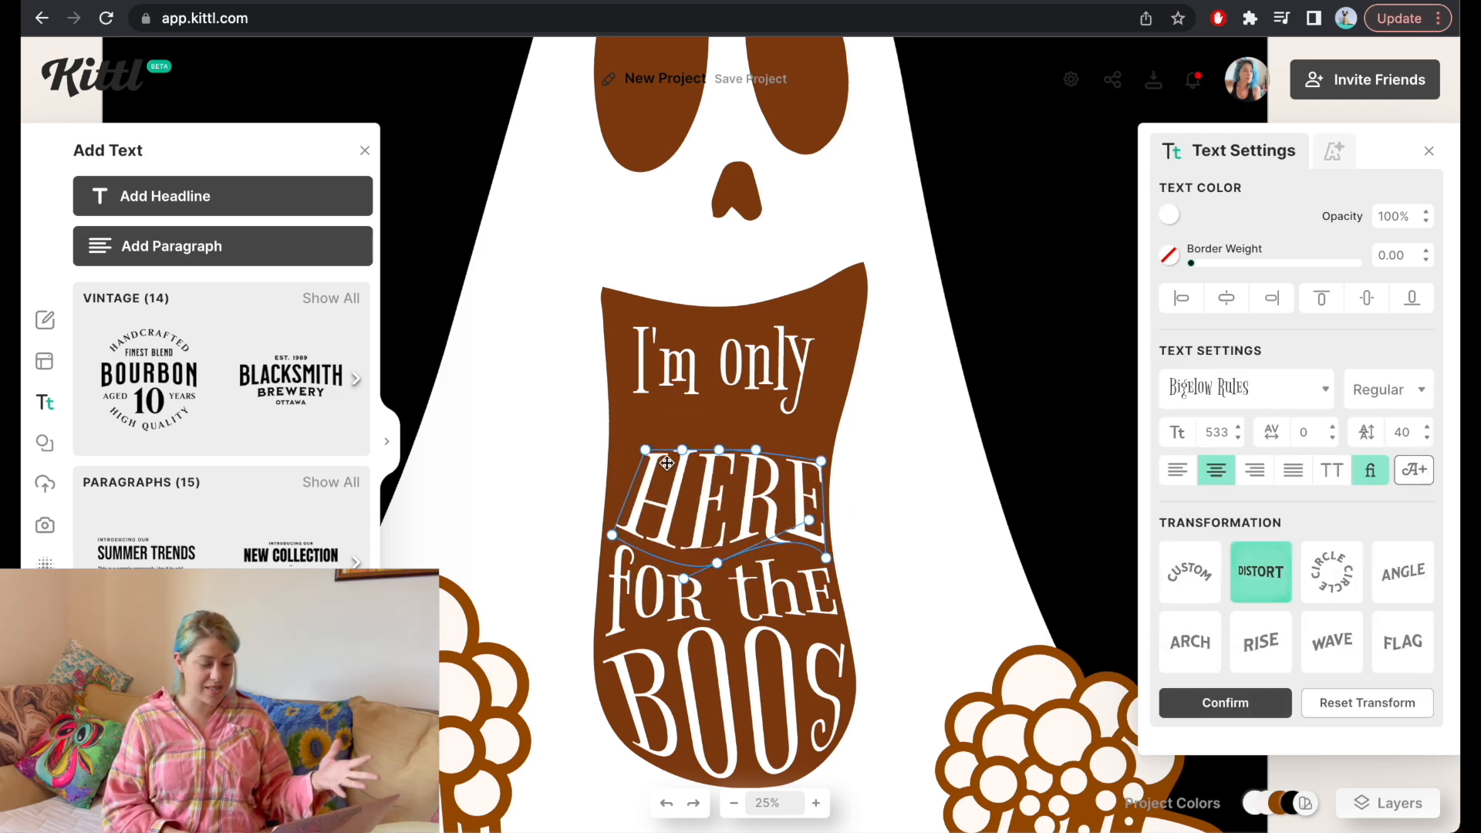
{"action": "left_click_drag", "start_coordinate": [646, 450], "coordinate": [618, 457]}
{"action": "left_click_drag", "start_coordinate": [719, 450], "coordinate": [720, 425]}
Distort the "I'm only" line so its corners follow the mouth's upper outline and reach down to "HERE"
{"action": "left_click", "coordinate": [725, 371]}
{"action": "left_click", "coordinate": [1261, 572]}
{"action": "left_click_drag", "start_coordinate": [814, 415], "coordinate": [825, 458]}
{"action": "left_click_drag", "start_coordinate": [633, 414], "coordinate": [616, 455]}
{"action": "left_click_drag", "start_coordinate": [634, 326], "coordinate": [607, 303]}
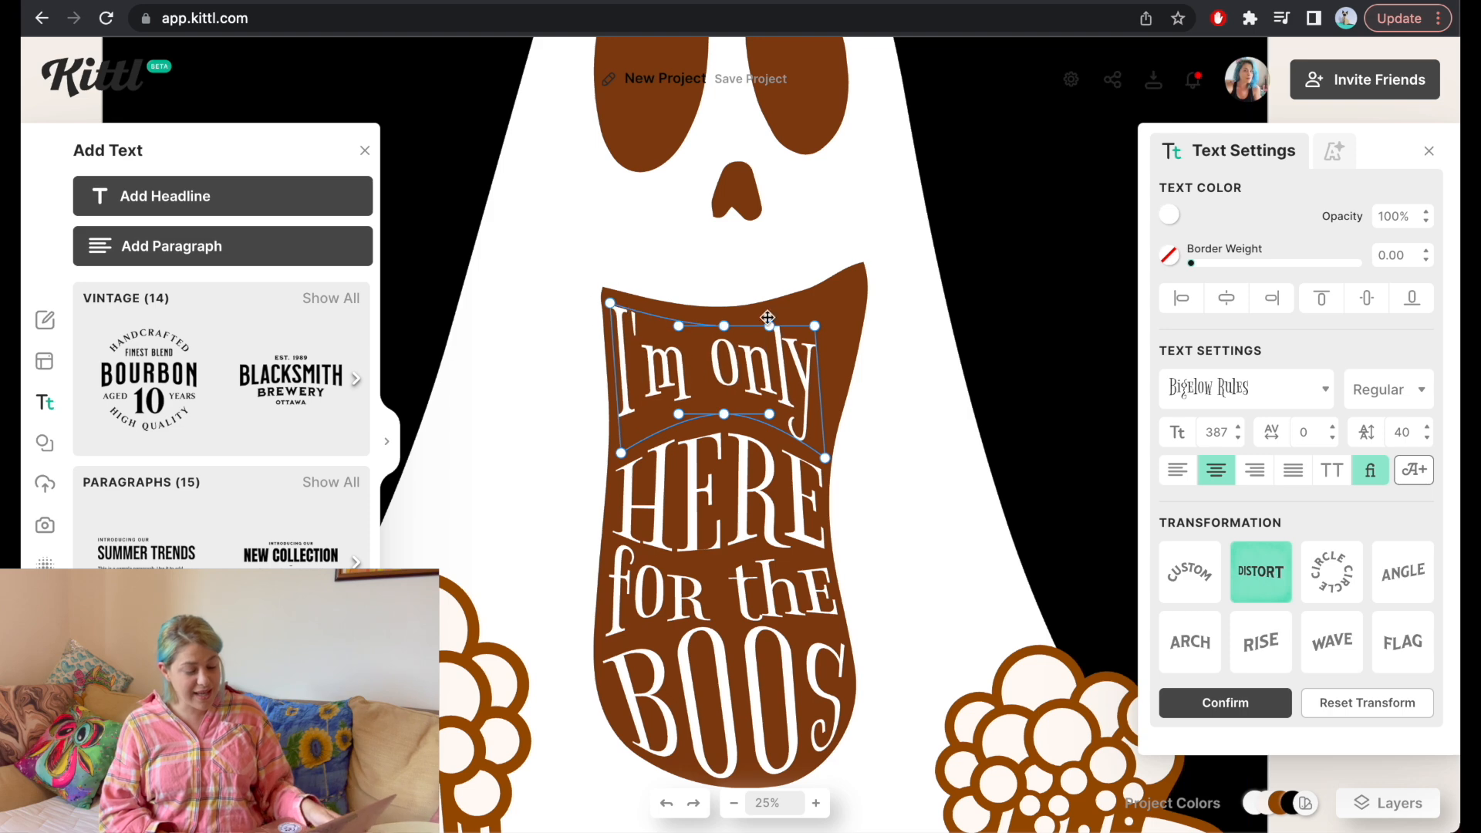
{"action": "left_click_drag", "start_coordinate": [815, 325], "coordinate": [860, 302]}
{"action": "left_click", "coordinate": [946, 364]}
Refine the distortion of "HERE" by raising its upper edge closer to "I'm only"
{"action": "left_click", "coordinate": [741, 494]}
{"action": "left_click_drag", "start_coordinate": [720, 426], "coordinate": [721, 404]}
{"action": "left_click_drag", "start_coordinate": [618, 457], "coordinate": [616, 433]}
{"action": "left_click_drag", "start_coordinate": [721, 405], "coordinate": [706, 405]}
{"action": "left_click", "coordinate": [896, 516]}
Change the brown of the ghost's eyes, nose and mouth to the orange d17d3f
{"action": "left_click", "coordinate": [734, 804]}
{"action": "left_click", "coordinate": [1027, 527]}
{"action": "left_click", "coordinate": [821, 463]}
{"action": "left_click", "coordinate": [1171, 219]}
{"action": "left_click_drag", "start_coordinate": [1065, 271], "coordinate": [1056, 277]}
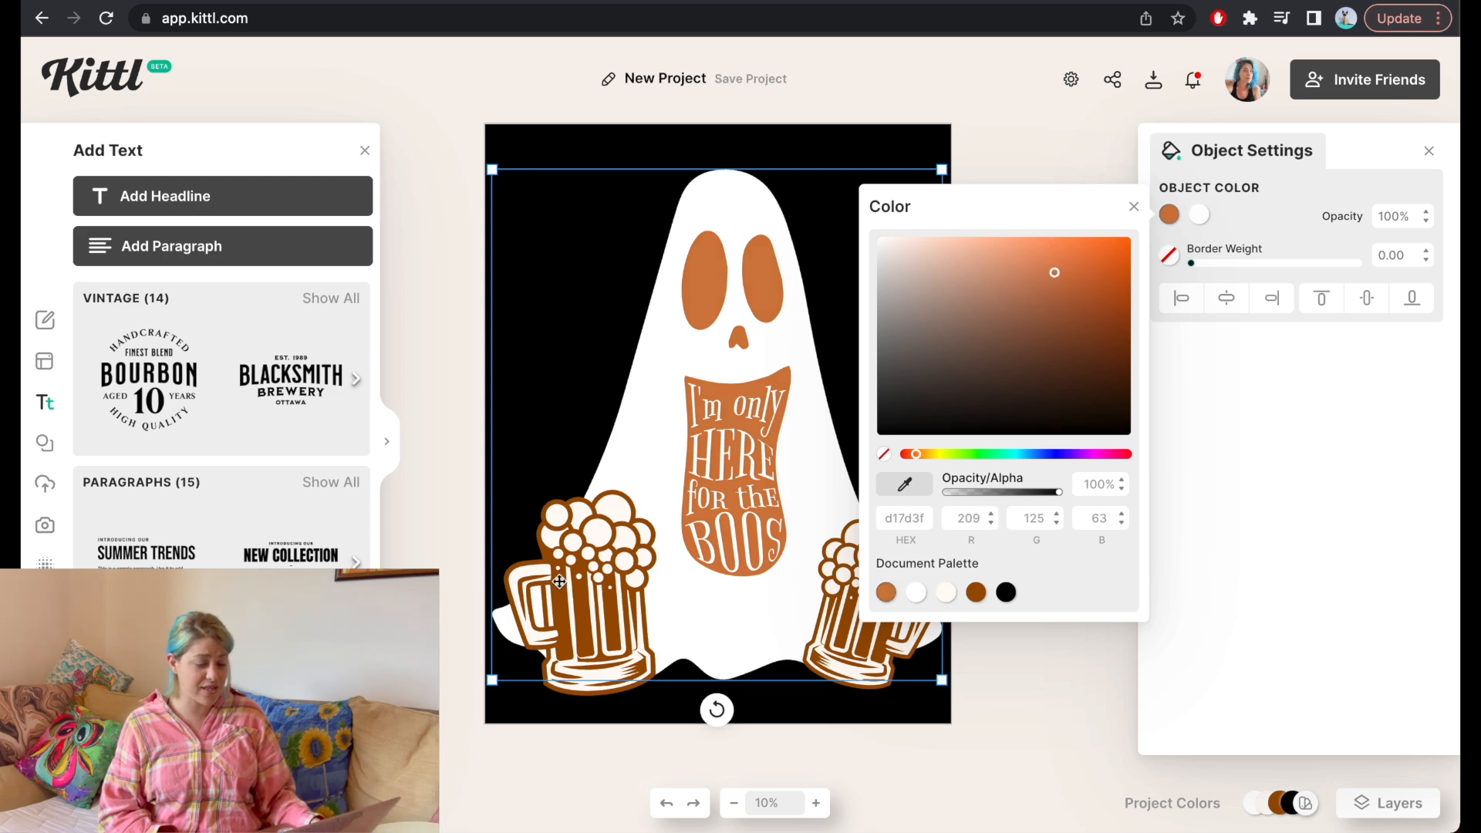
Recolor the brown parts of both beer mugs with the orange d17d3f from the document palette
{"action": "left_click", "coordinate": [602, 592]}
{"action": "left_click", "coordinate": [1201, 216]}
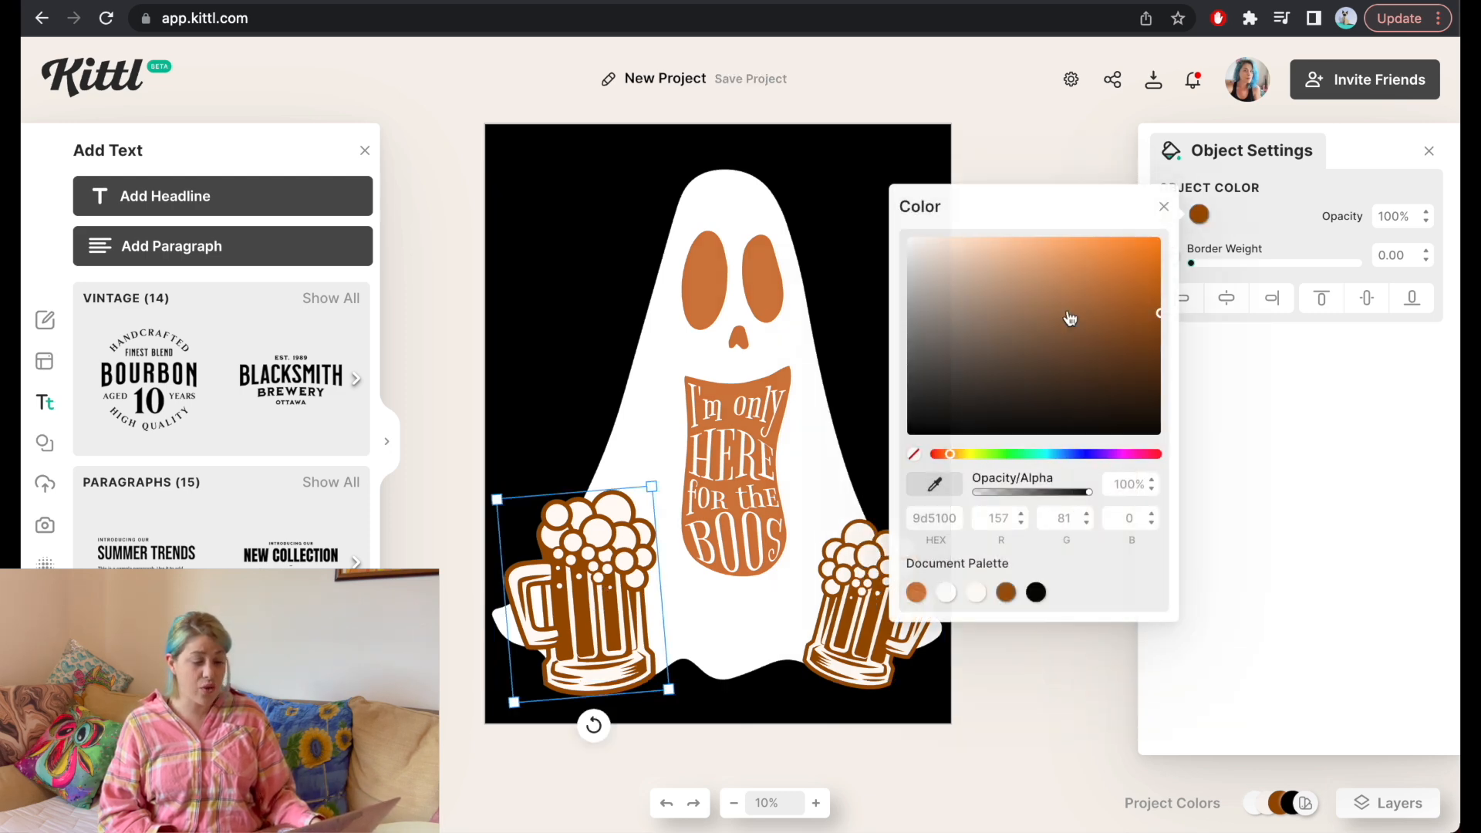
{"action": "left_click", "coordinate": [917, 594]}
{"action": "left_click", "coordinate": [861, 665]}
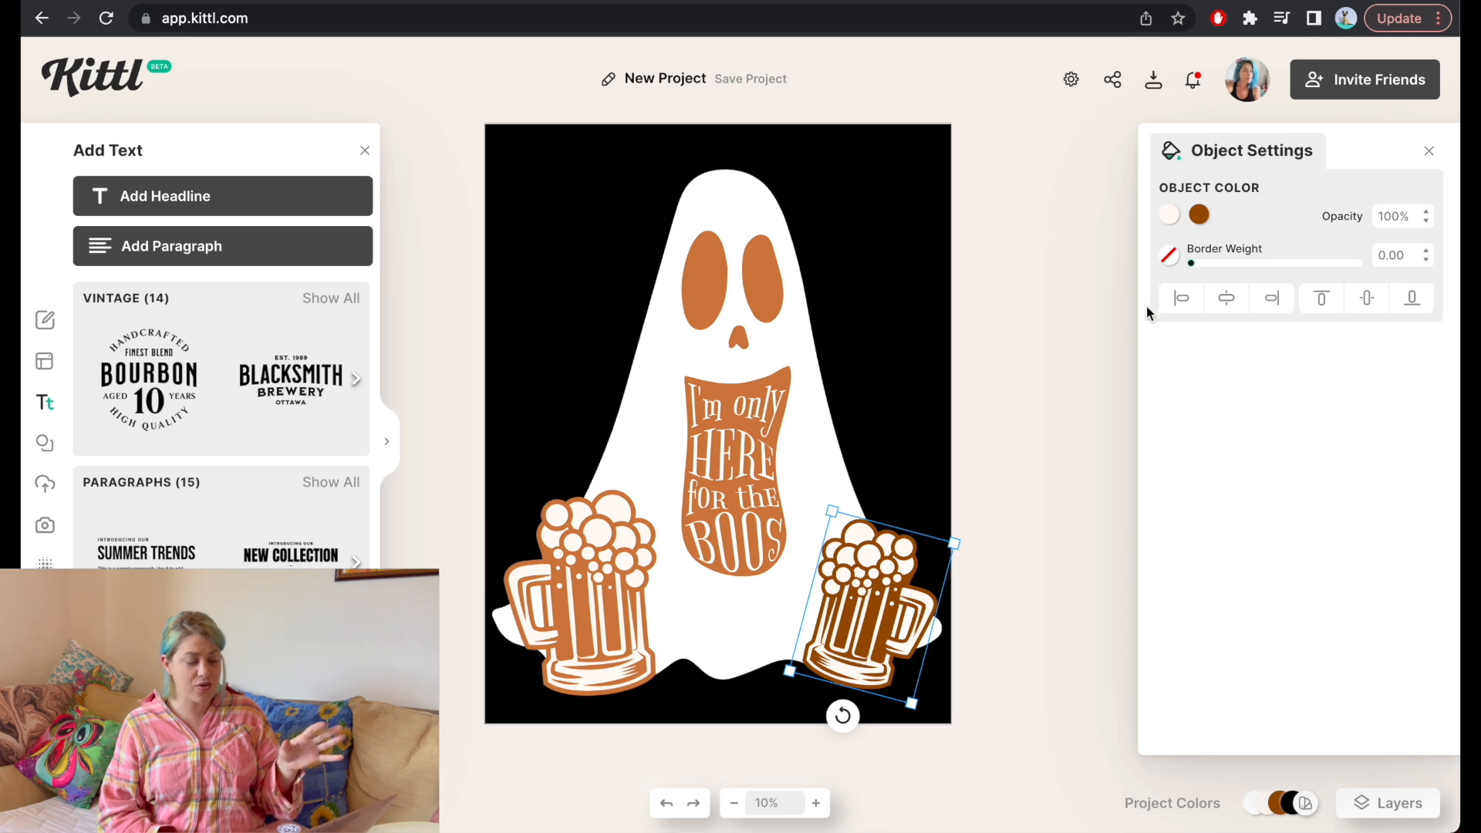
{"action": "left_click", "coordinate": [1201, 218]}
{"action": "left_click", "coordinate": [917, 593]}
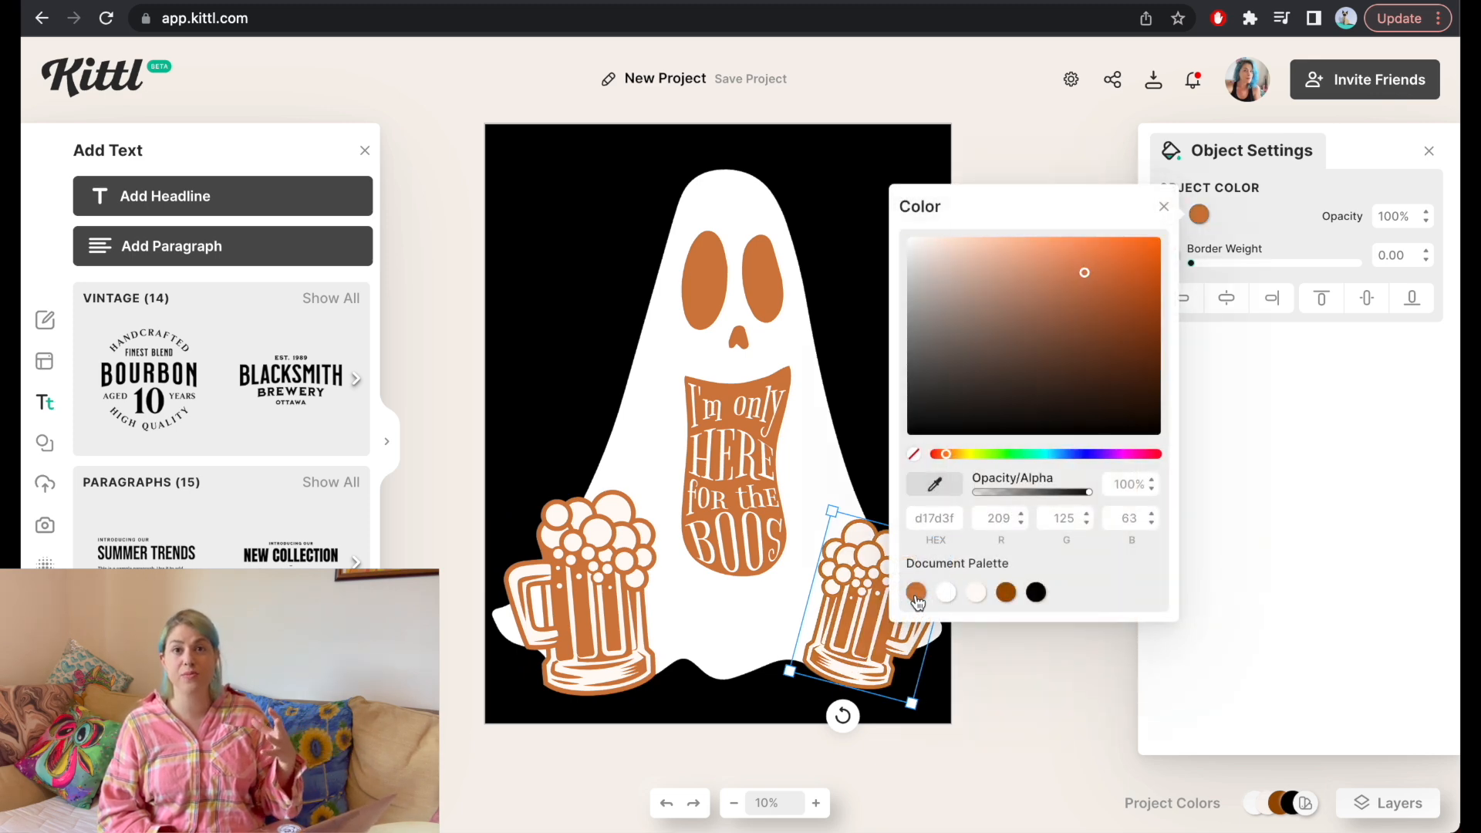
{"action": "left_click", "coordinate": [998, 668]}
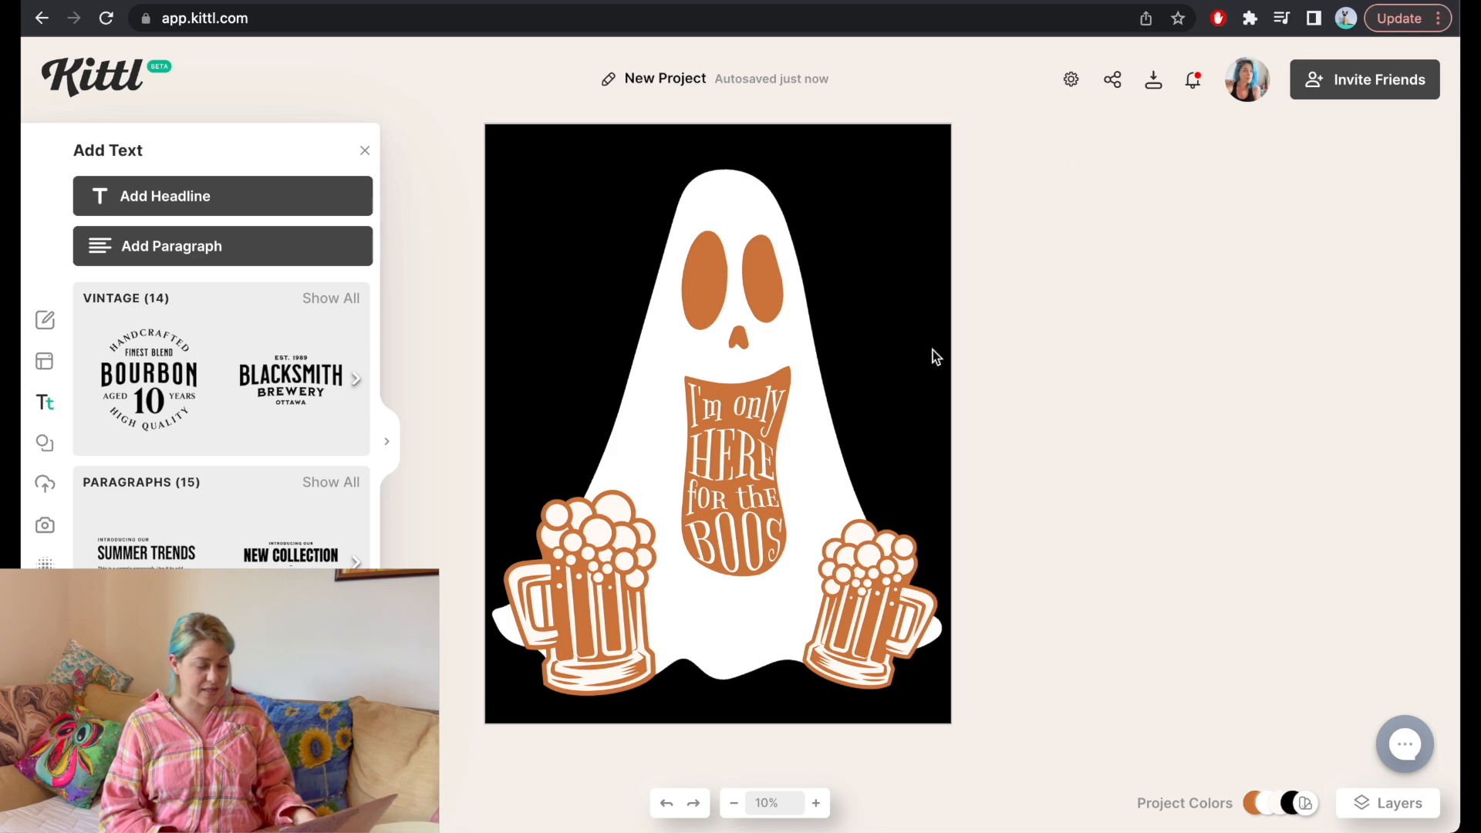
Reopen the transform of the "BOOS" line and fine-tune its distort points at the side of the mouth
{"action": "left_click", "coordinate": [760, 541]}
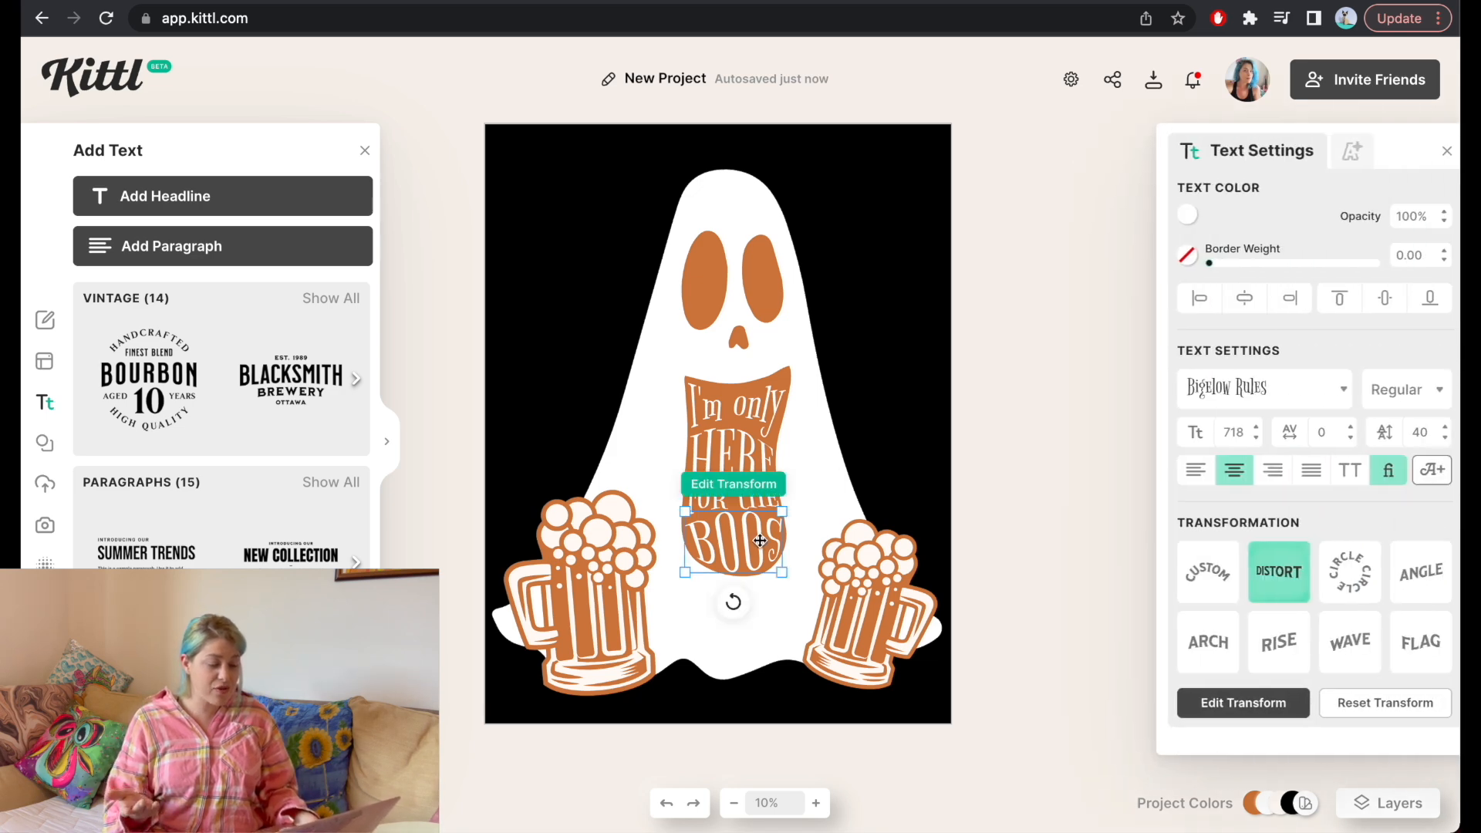
{"action": "left_click", "coordinate": [721, 484]}
{"action": "left_click_drag", "start_coordinate": [683, 523], "coordinate": [694, 555]}
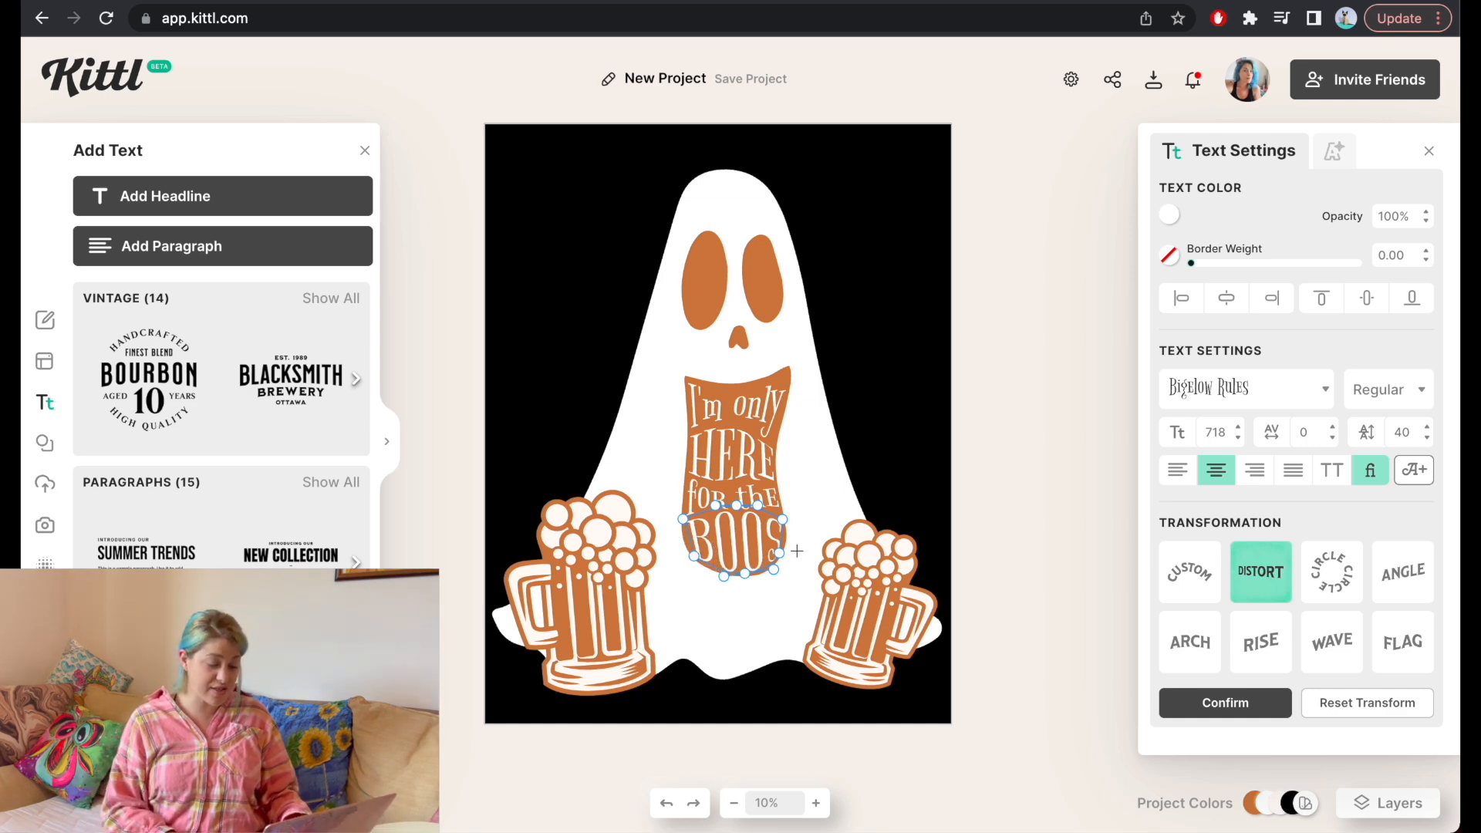
{"action": "left_click", "coordinate": [831, 525]}
{"action": "double_click", "coordinate": [764, 544]}
{"action": "left_click", "coordinate": [725, 489]}
{"action": "left_click_drag", "start_coordinate": [694, 556], "coordinate": [693, 551]}
{"action": "left_click", "coordinate": [844, 513]}
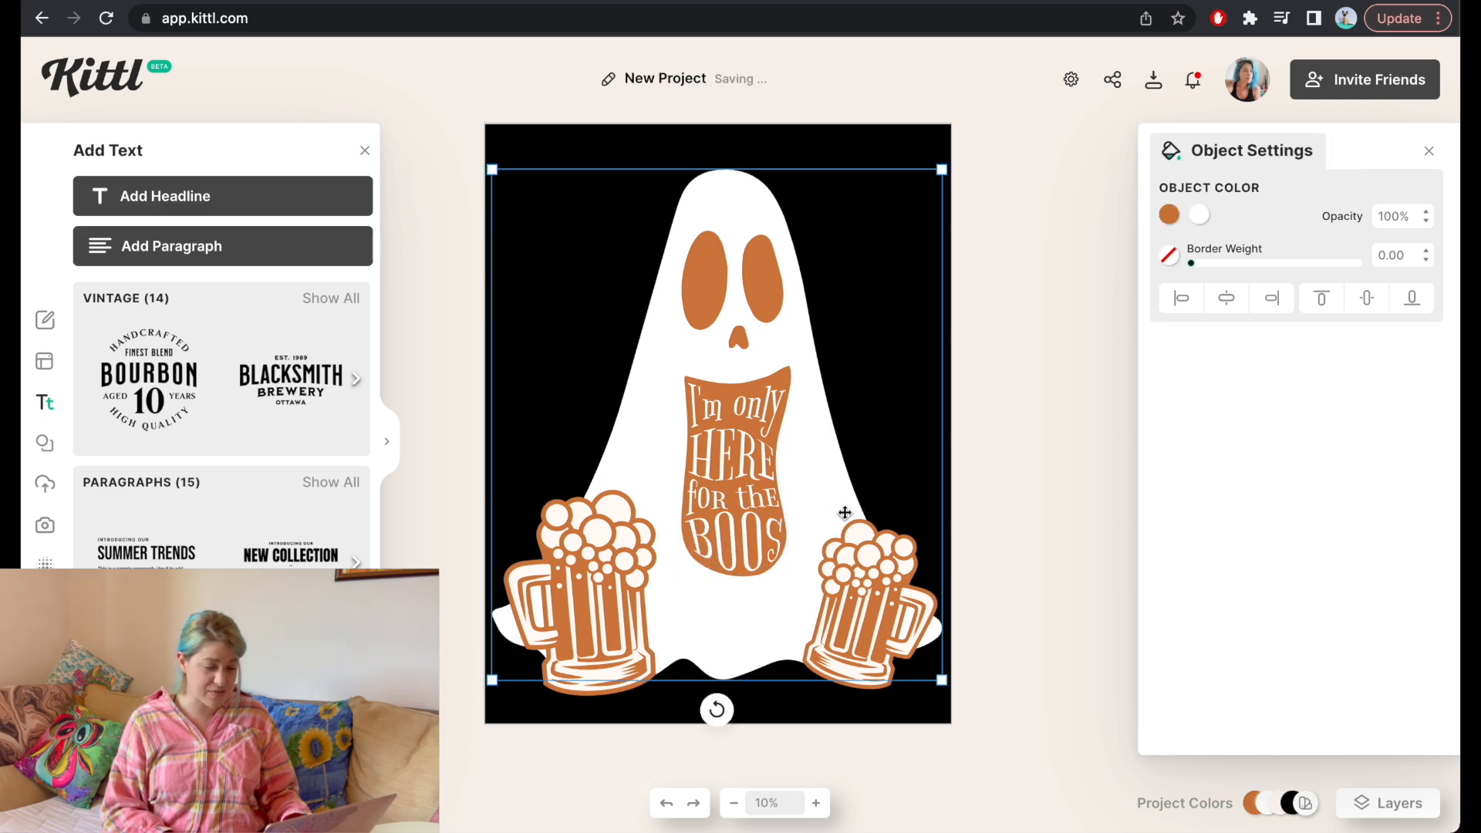
Download the design as a PNG at 4772 × 6144 px and 300 DPI with the background removed
{"action": "left_click", "coordinate": [1153, 84]}
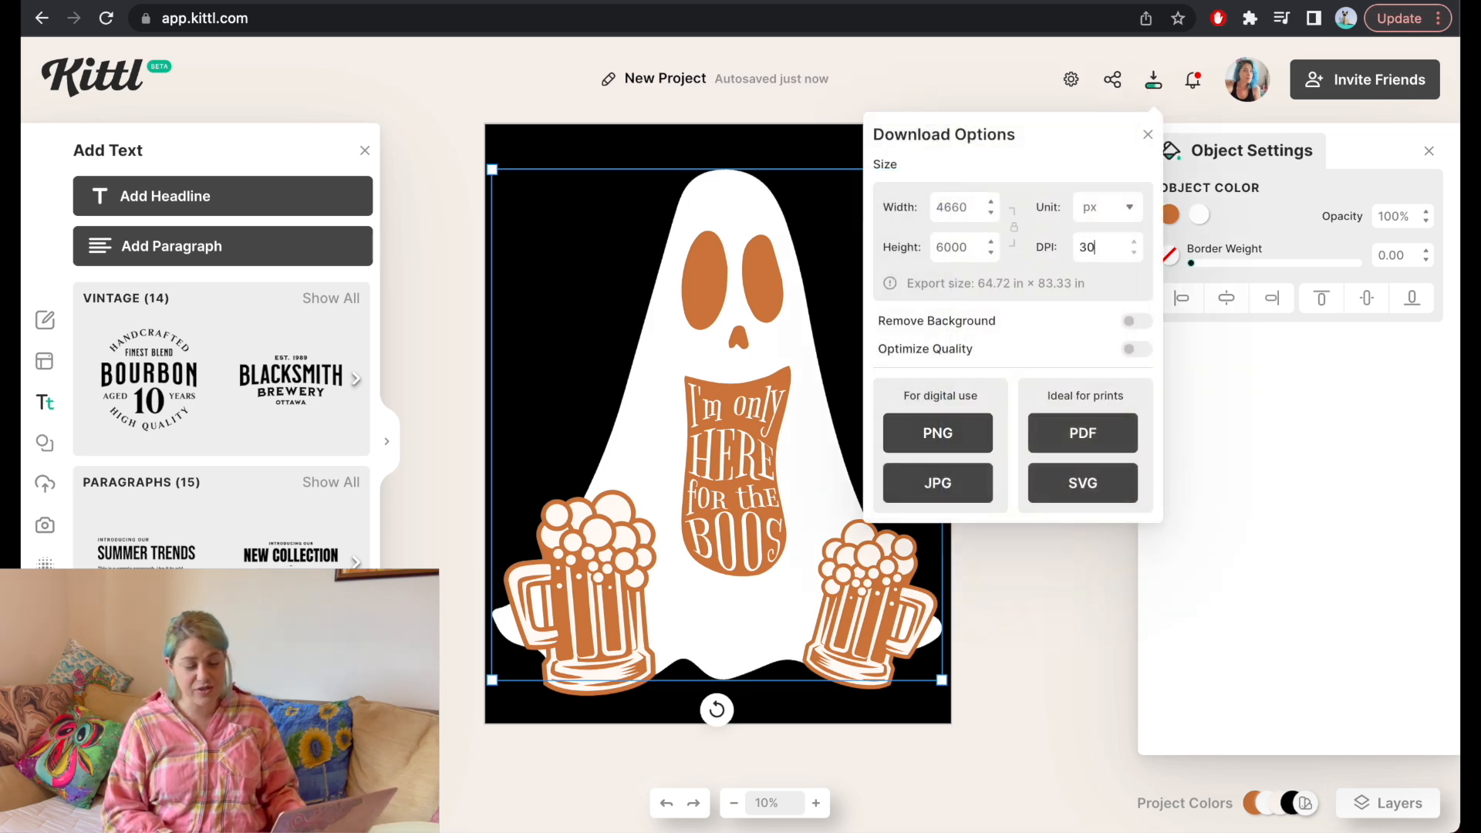
{"action": "left_click", "coordinate": [1059, 315]}
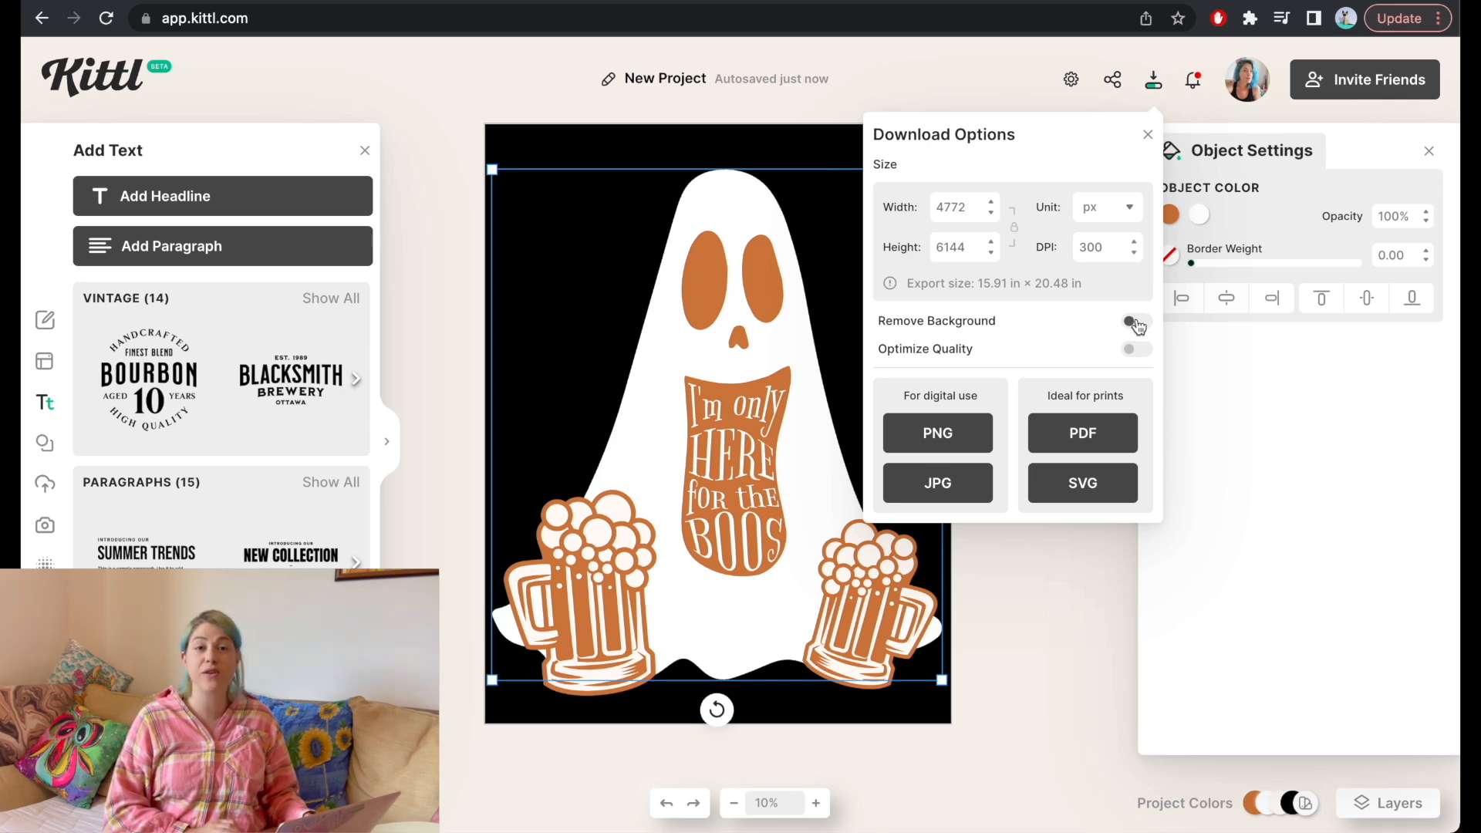
{"action": "left_click", "coordinate": [973, 434]}
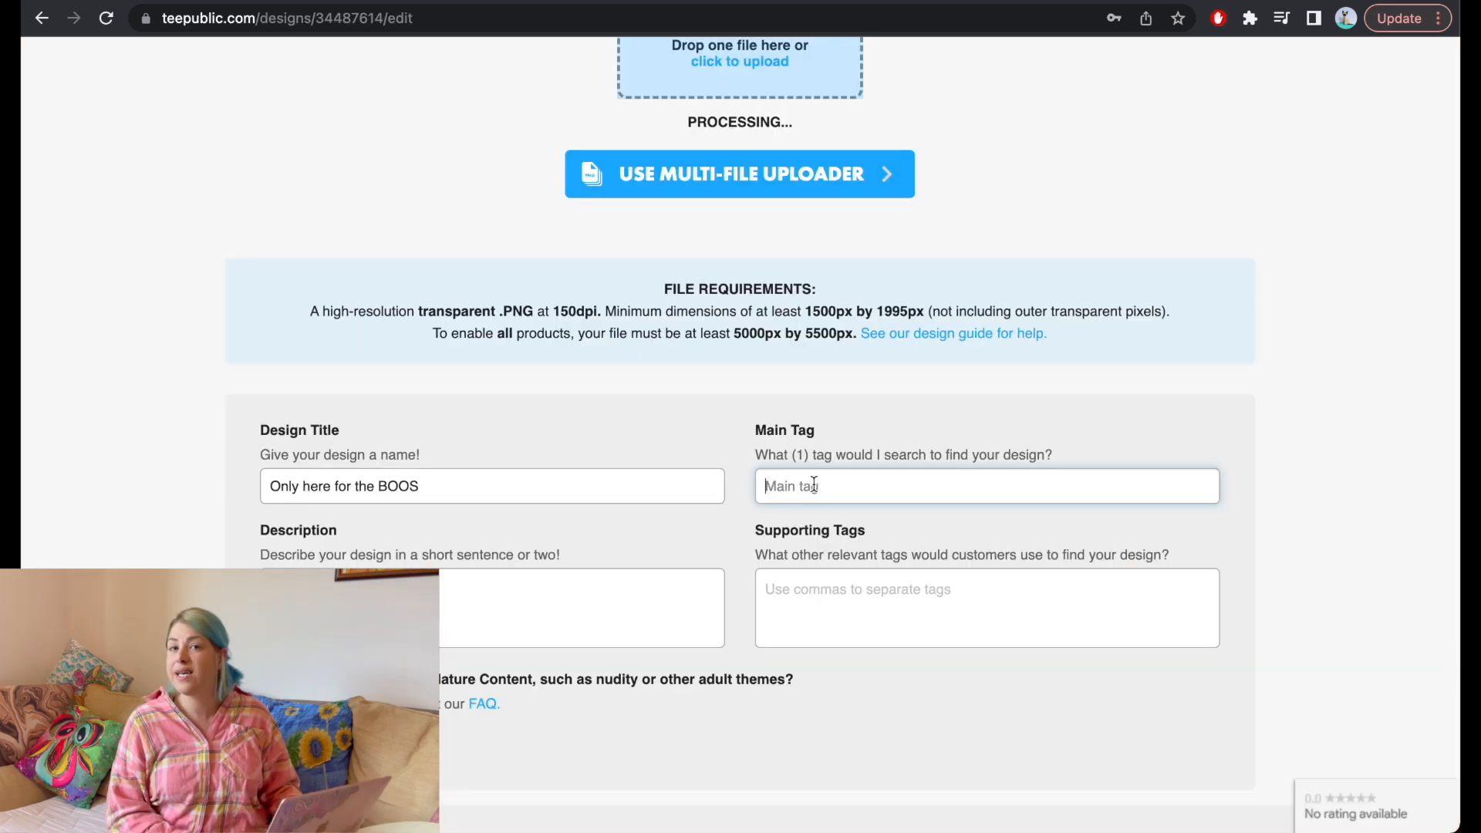
Set the main tag to "funny halloween saying" and describe the design as "A funny Halloween Ghost that loves beer, and is only here for the BOOS!"
{"action": "type", "text": "Halloween"}
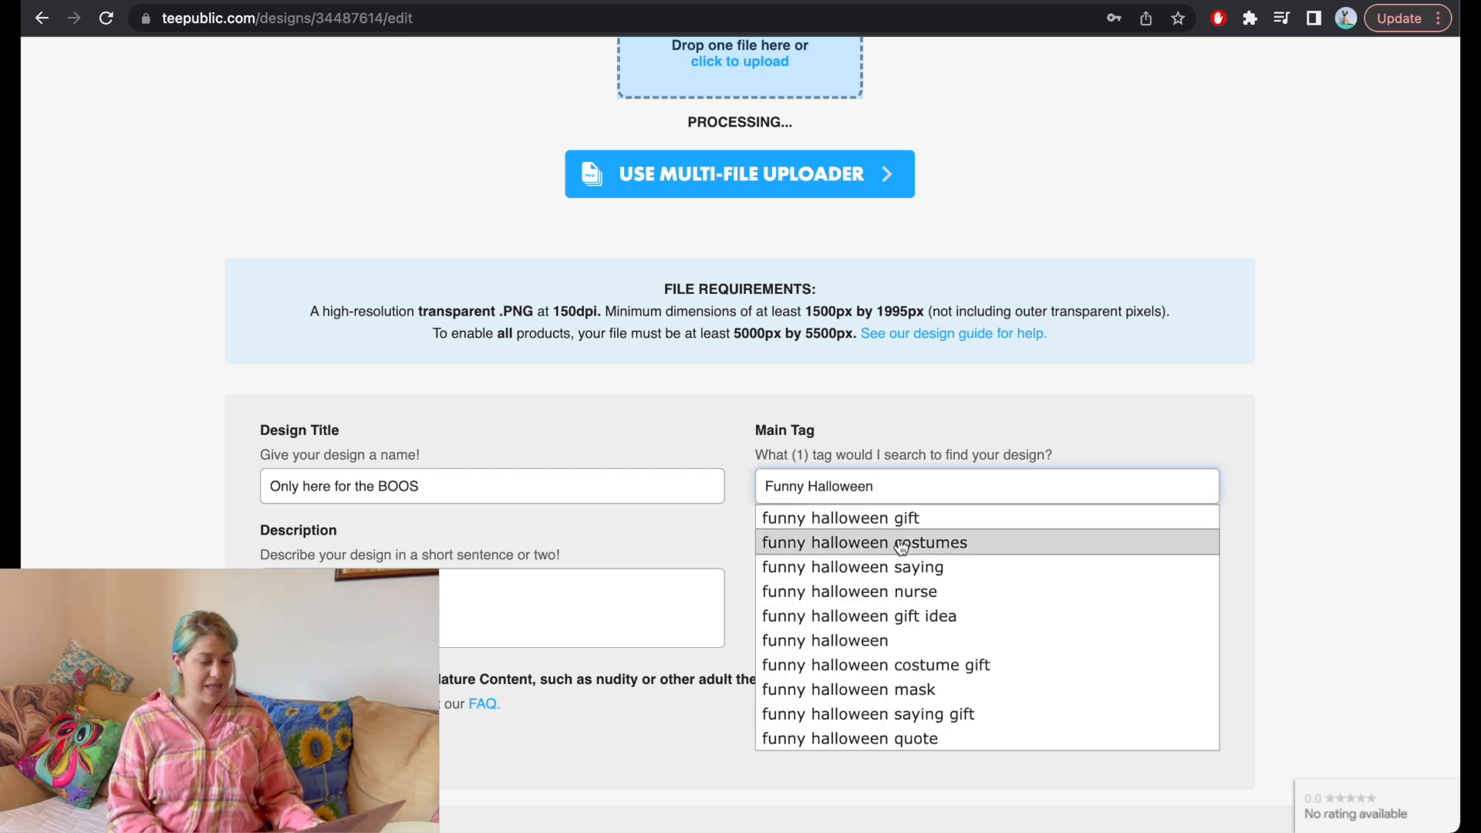
{"action": "left_click", "coordinate": [903, 565]}
{"action": "left_click", "coordinate": [547, 602]}
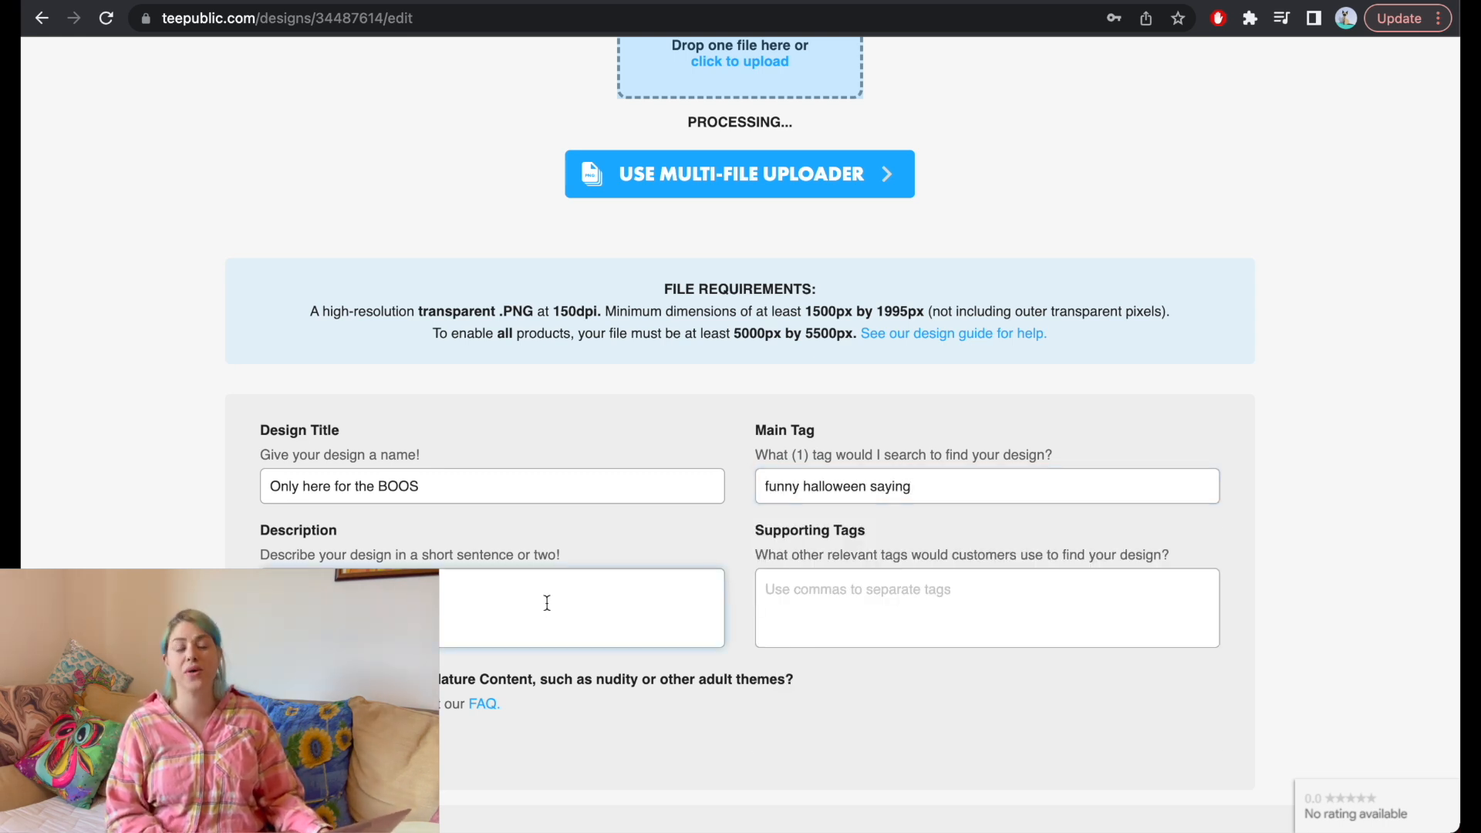
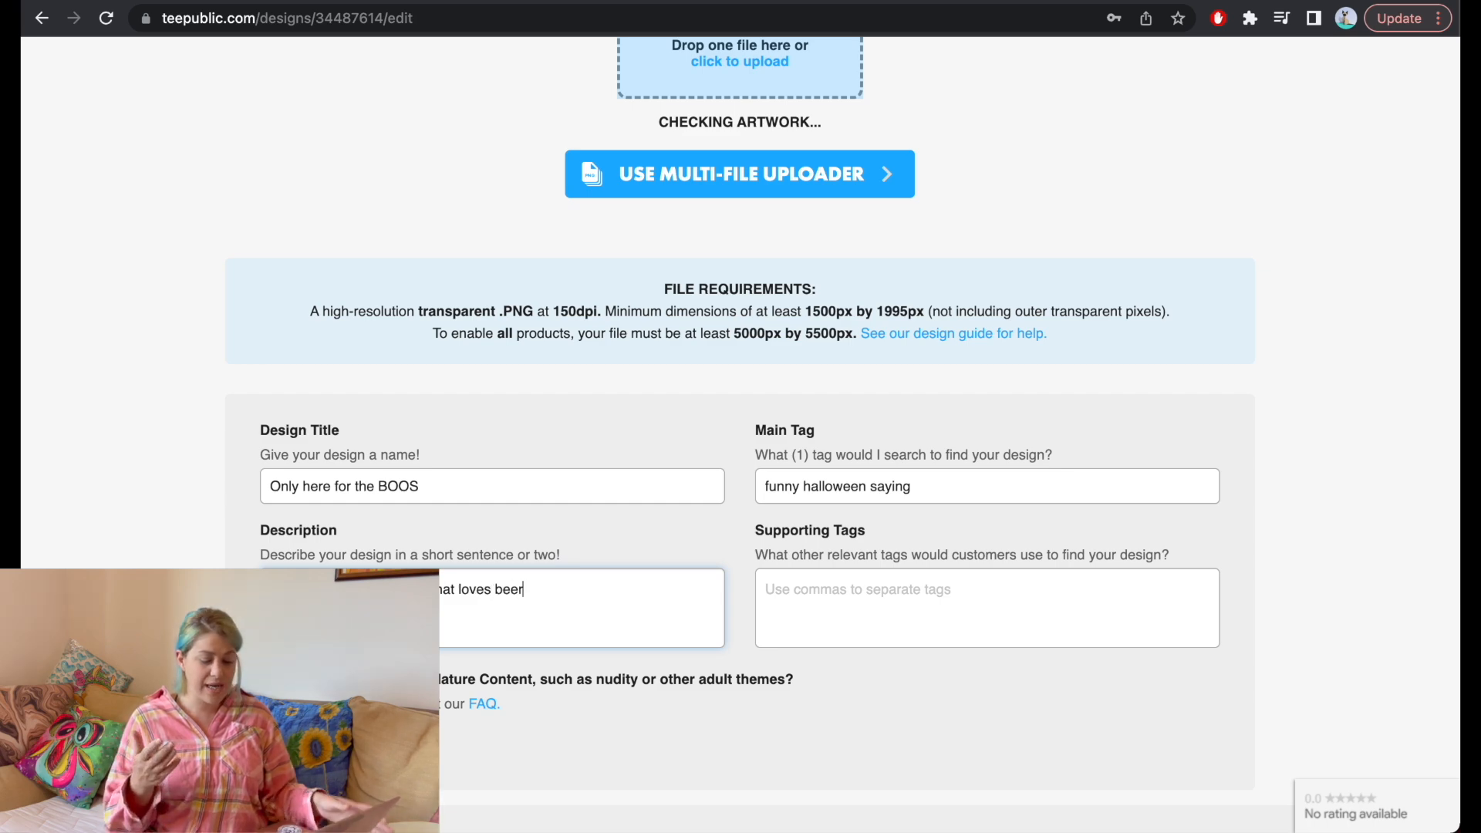
{"action": "type", "text": "d is only here for the"}
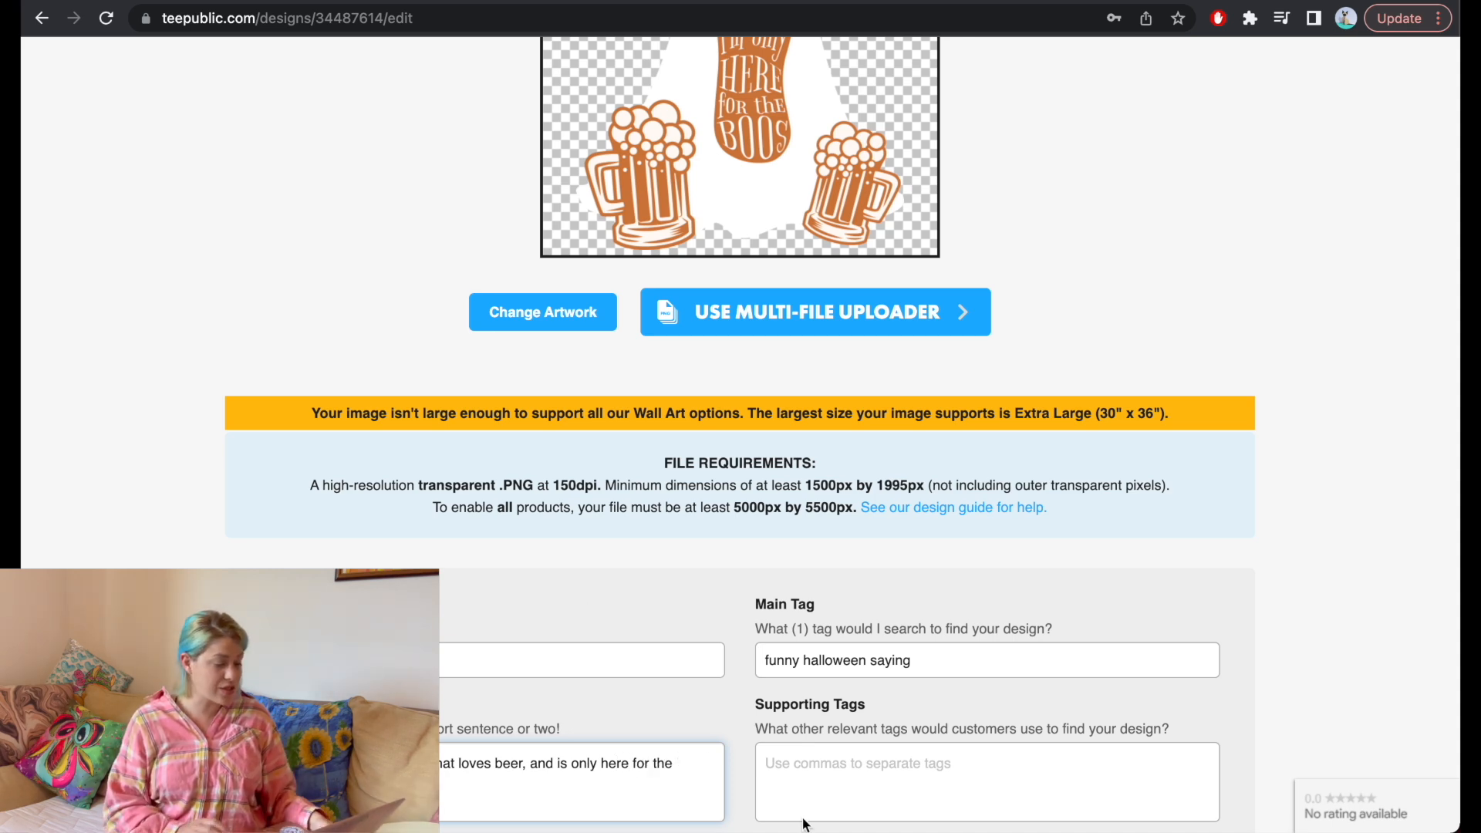
Add the supporting tags "alcohol jokes", "beer jokes" and "halloween ghost"
{"action": "left_click", "coordinate": [795, 763]}
{"action": "type", "text": "alcohol jokes"}
{"action": "key", "text": "Return"}
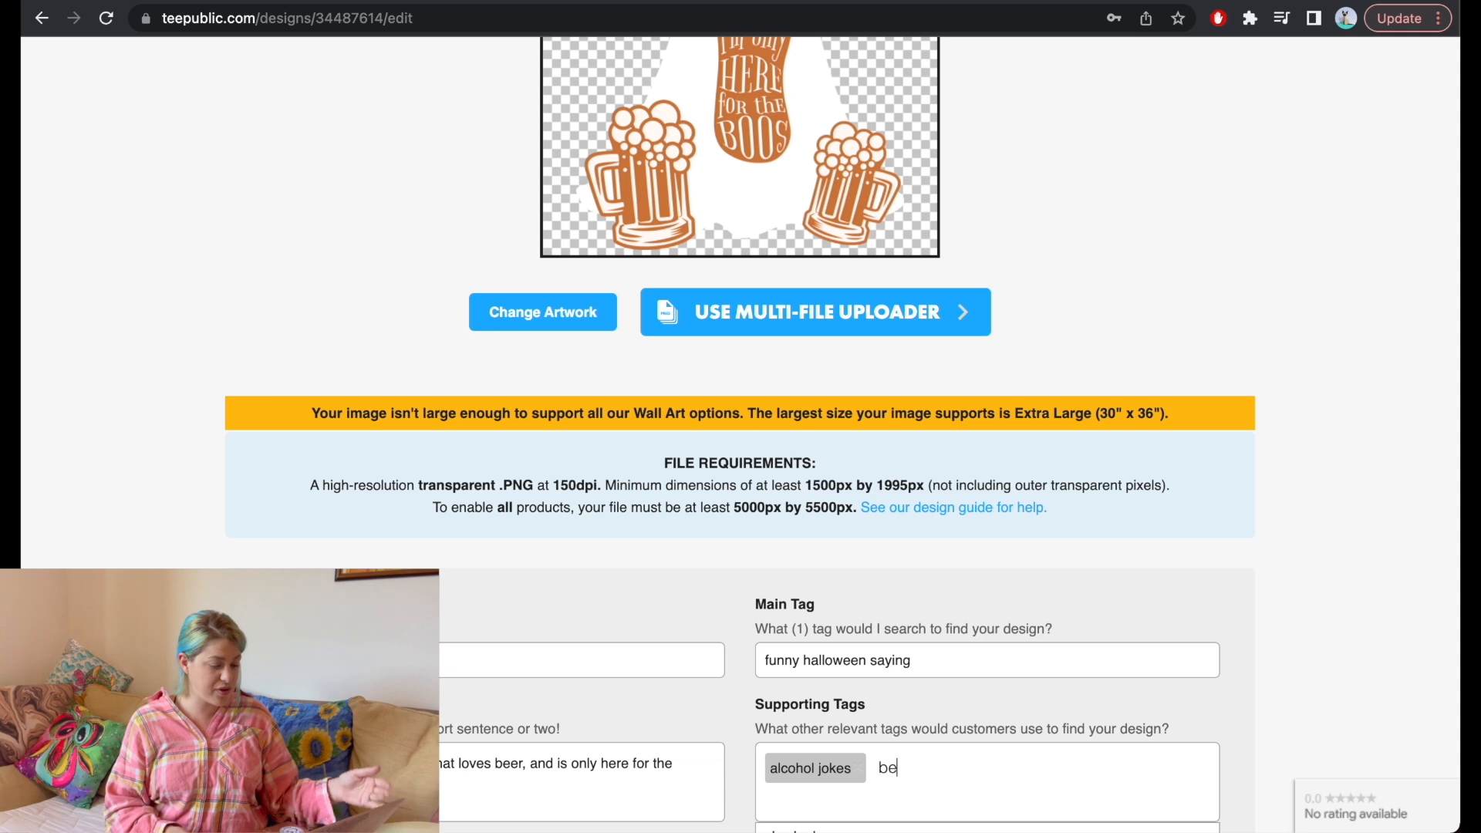
{"action": "type", "text": "beer jokes"}
{"action": "key", "text": "Return"}
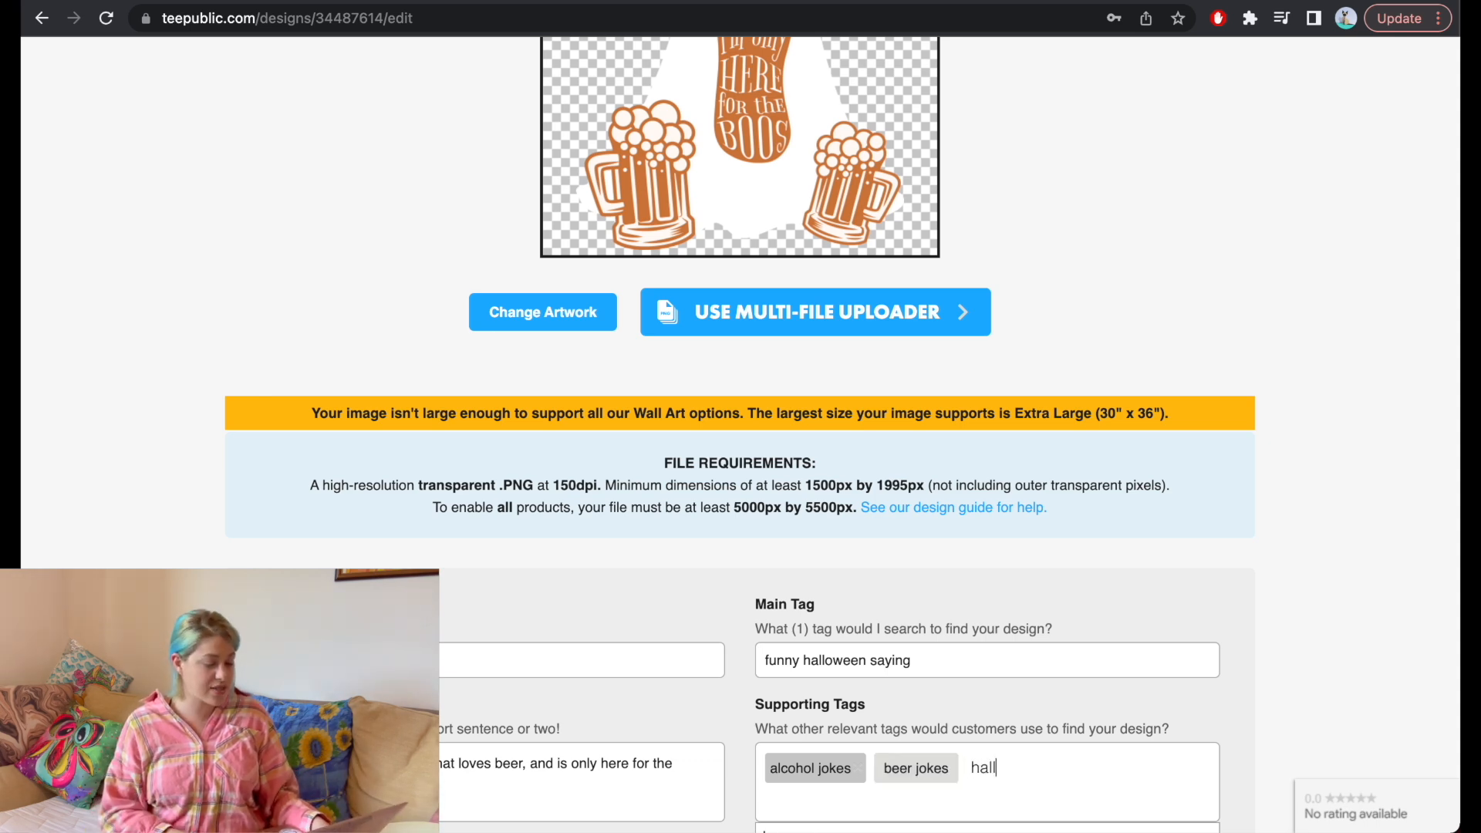
{"action": "type", "text": "halloween ghost"}
{"action": "key", "text": "Return"}
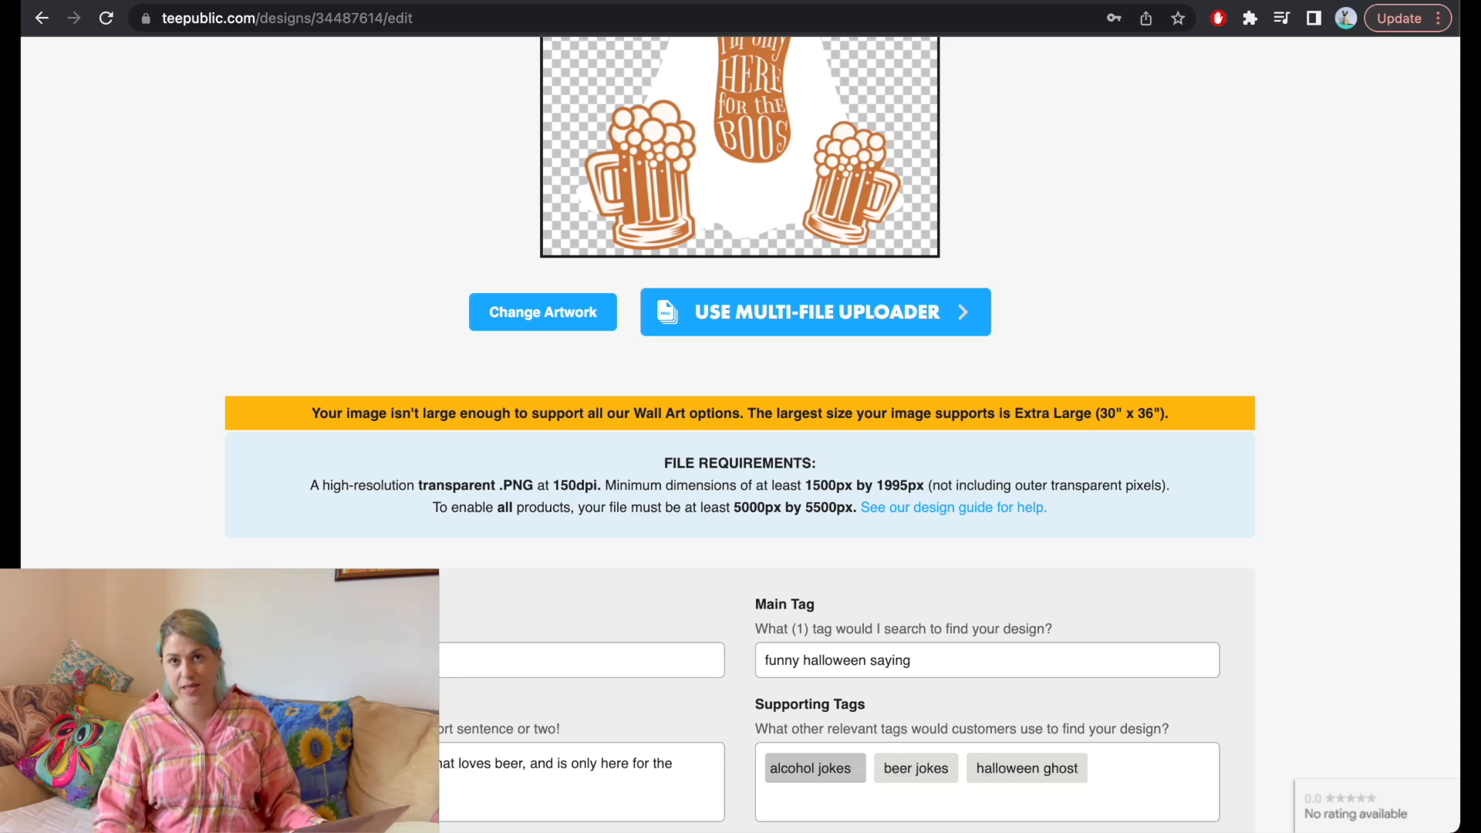
Add three more supporting tags: "halloween beer", "funny beer" and "funny ghost"
{"action": "type", "text": "halloween beer"}
{"action": "key", "text": "Return"}
{"action": "type", "text": "funny beer"}
{"action": "key", "text": "Return"}
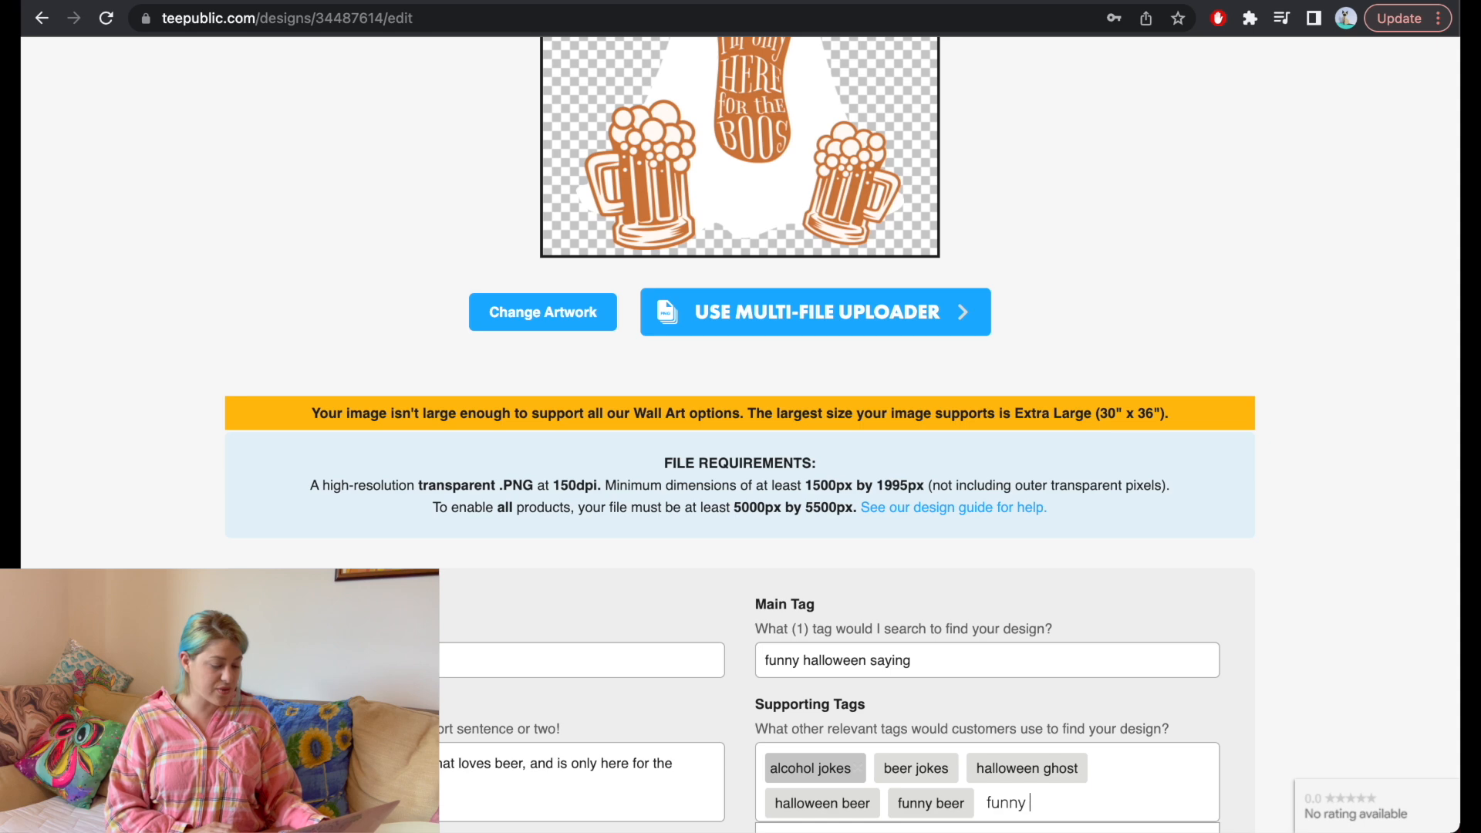
{"action": "type", "text": "funny ghost"}
{"action": "key", "text": "Return"}
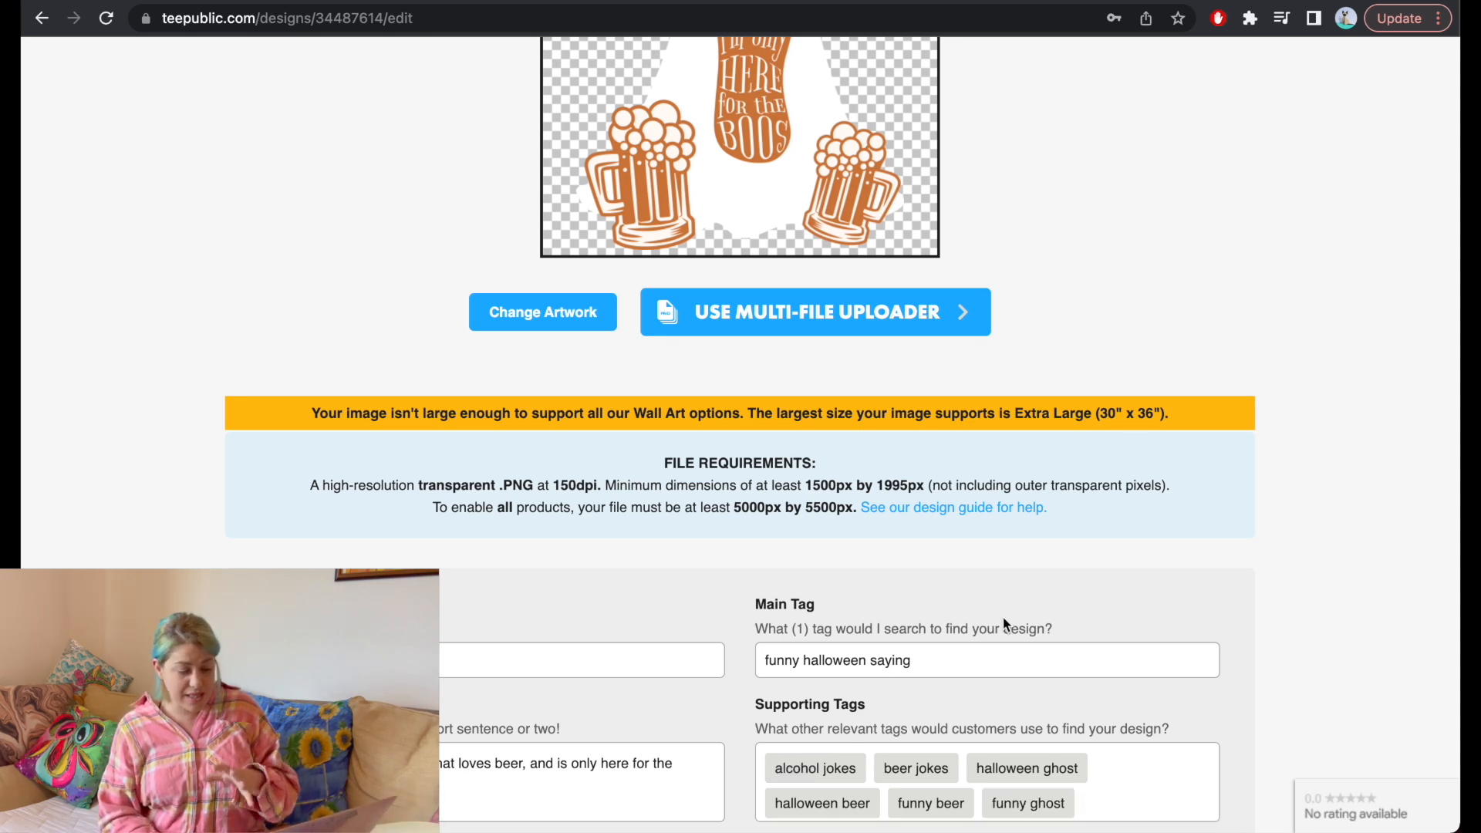
Complete the supporting tags with "halloween for men", "halloweenshirt" and "halloween gifts"
{"action": "scroll", "coordinate": [1003, 617], "scroll_direction": "down", "scroll_amount": 2}
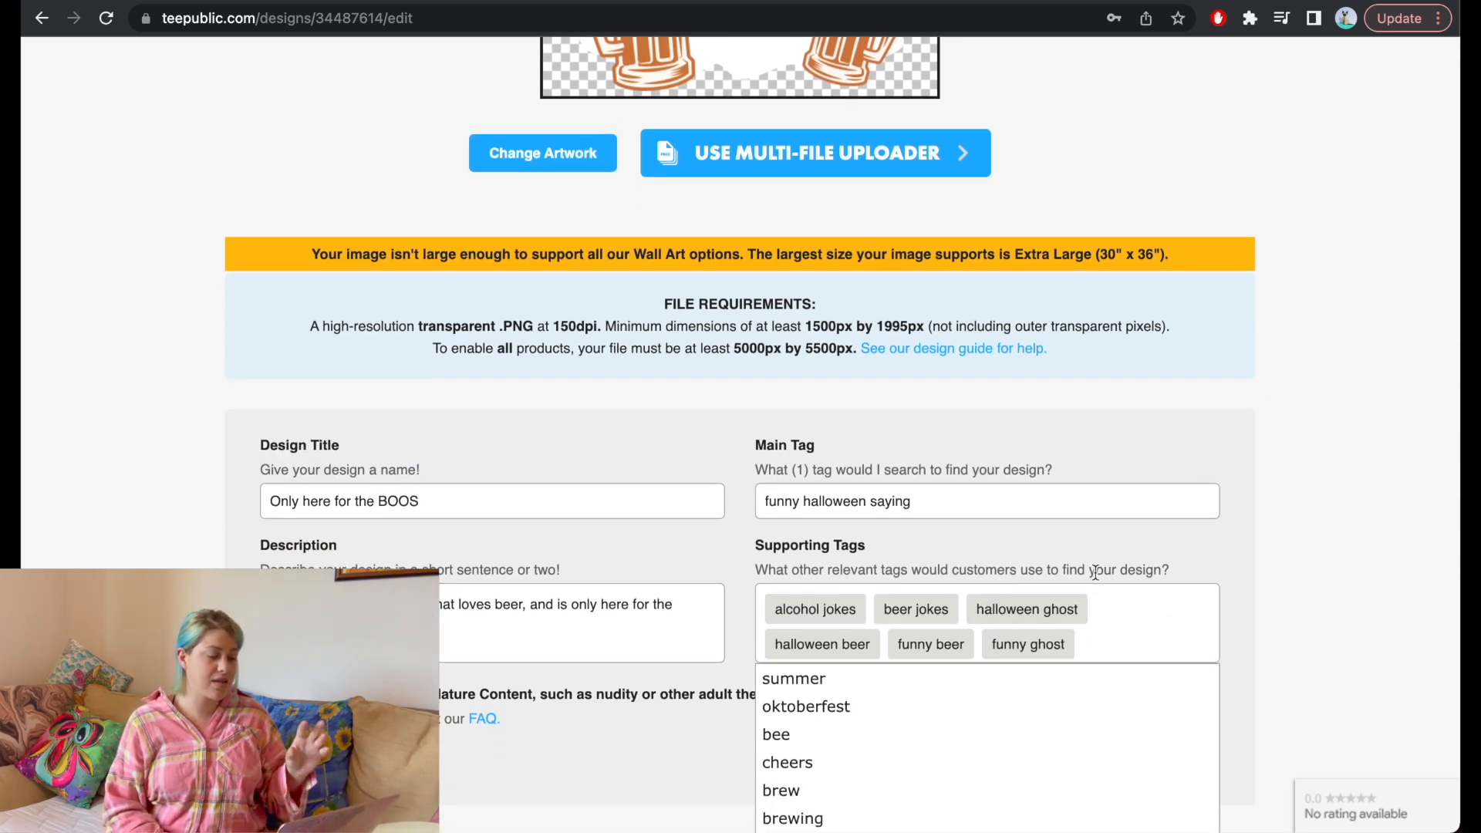
{"action": "type", "text": "halloween"}
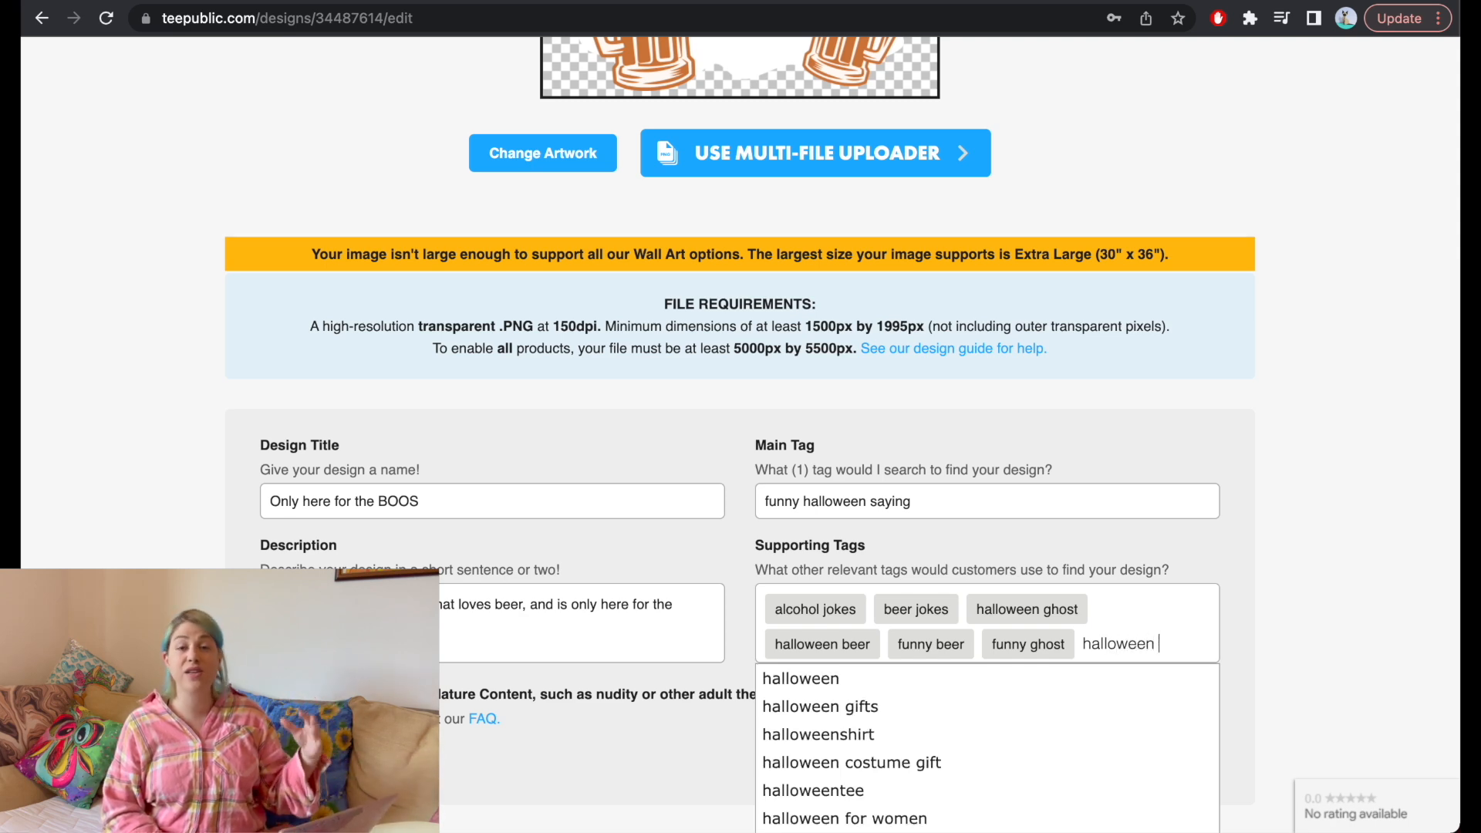
{"action": "scroll", "coordinate": [1081, 582], "scroll_direction": "down", "scroll_amount": 2}
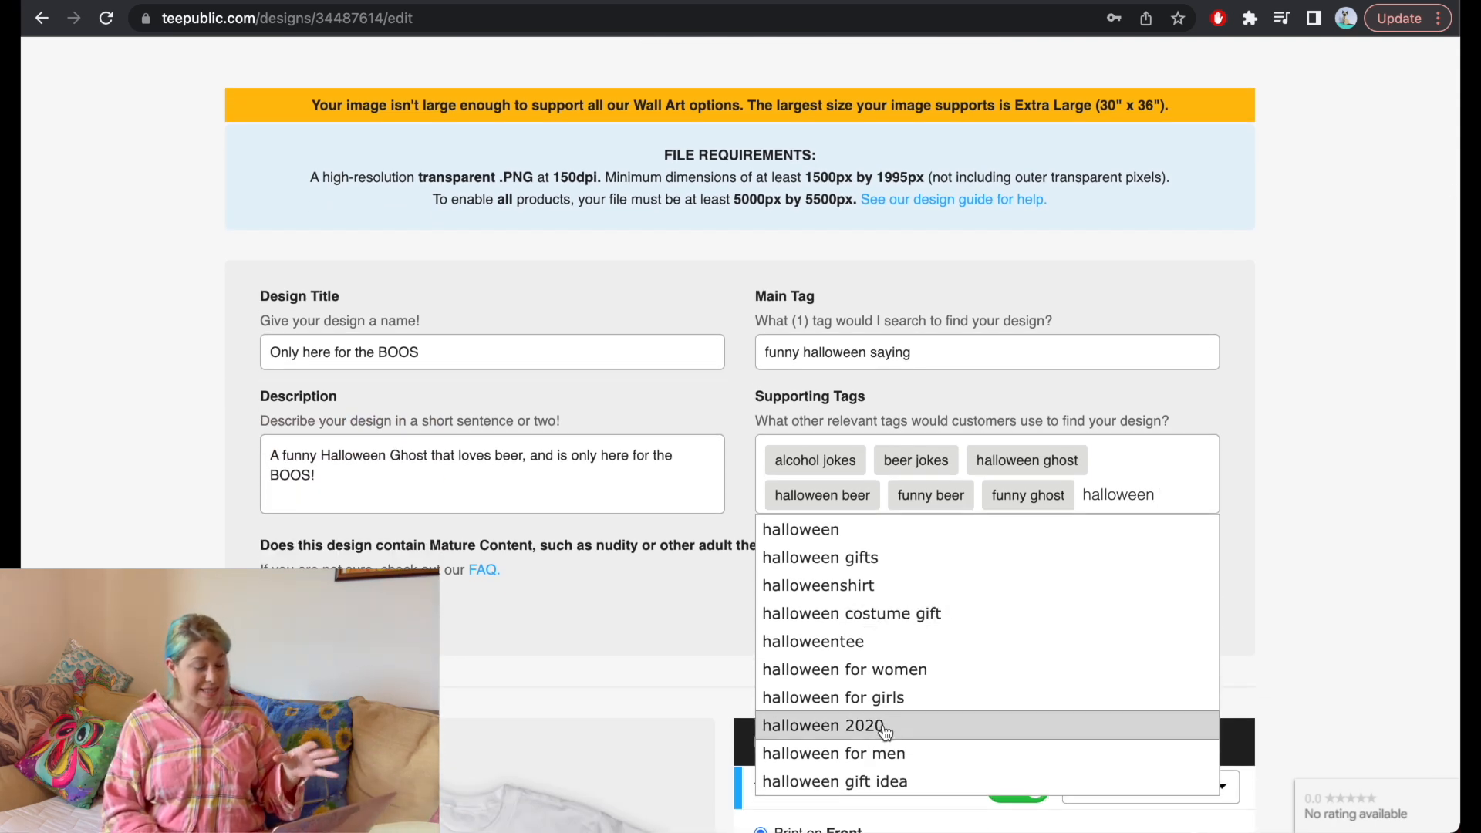
{"action": "left_click", "coordinate": [883, 754]}
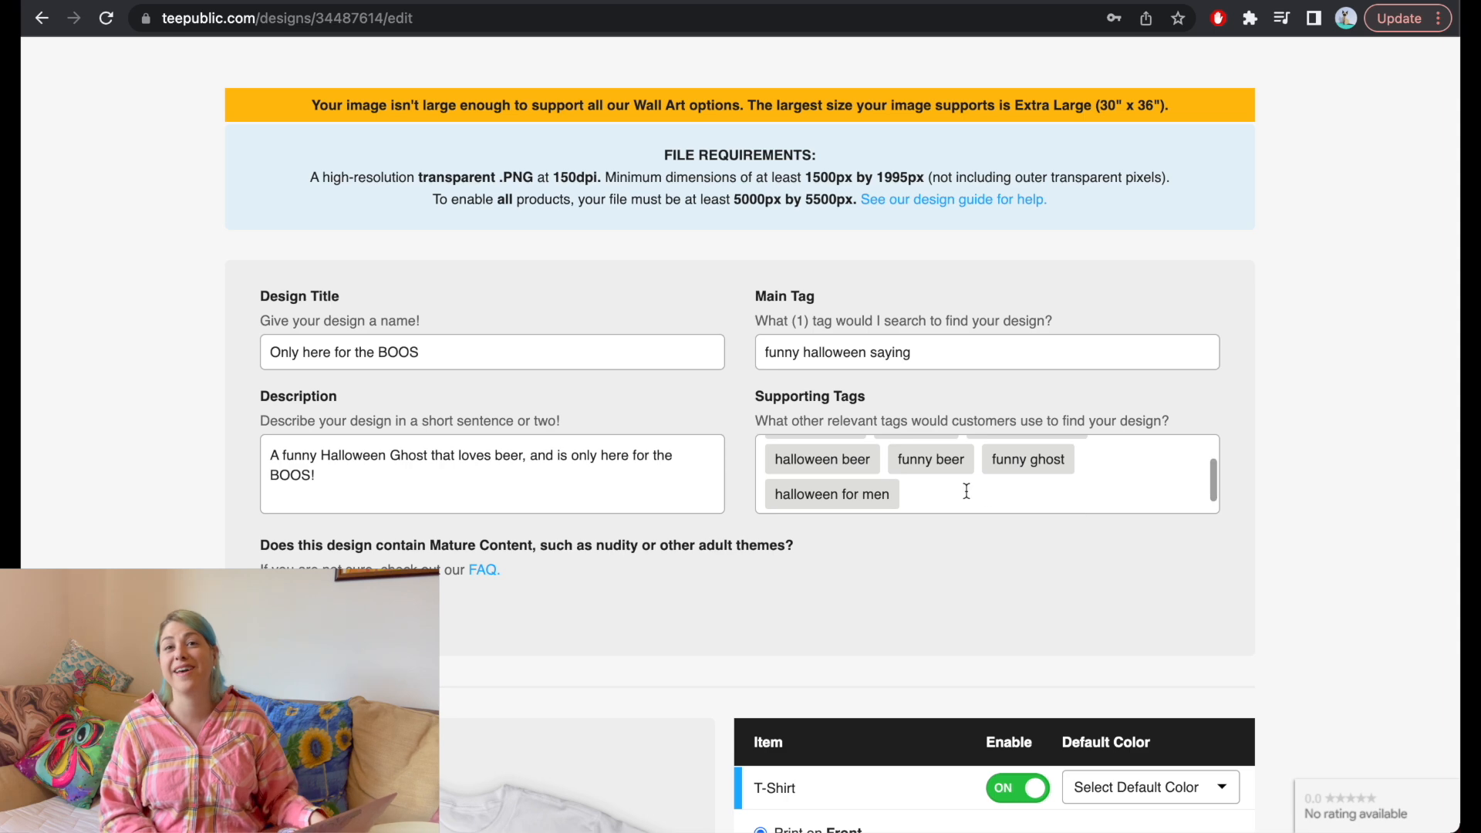
{"action": "type", "text": "halloweenshirt"}
{"action": "key", "text": "Return"}
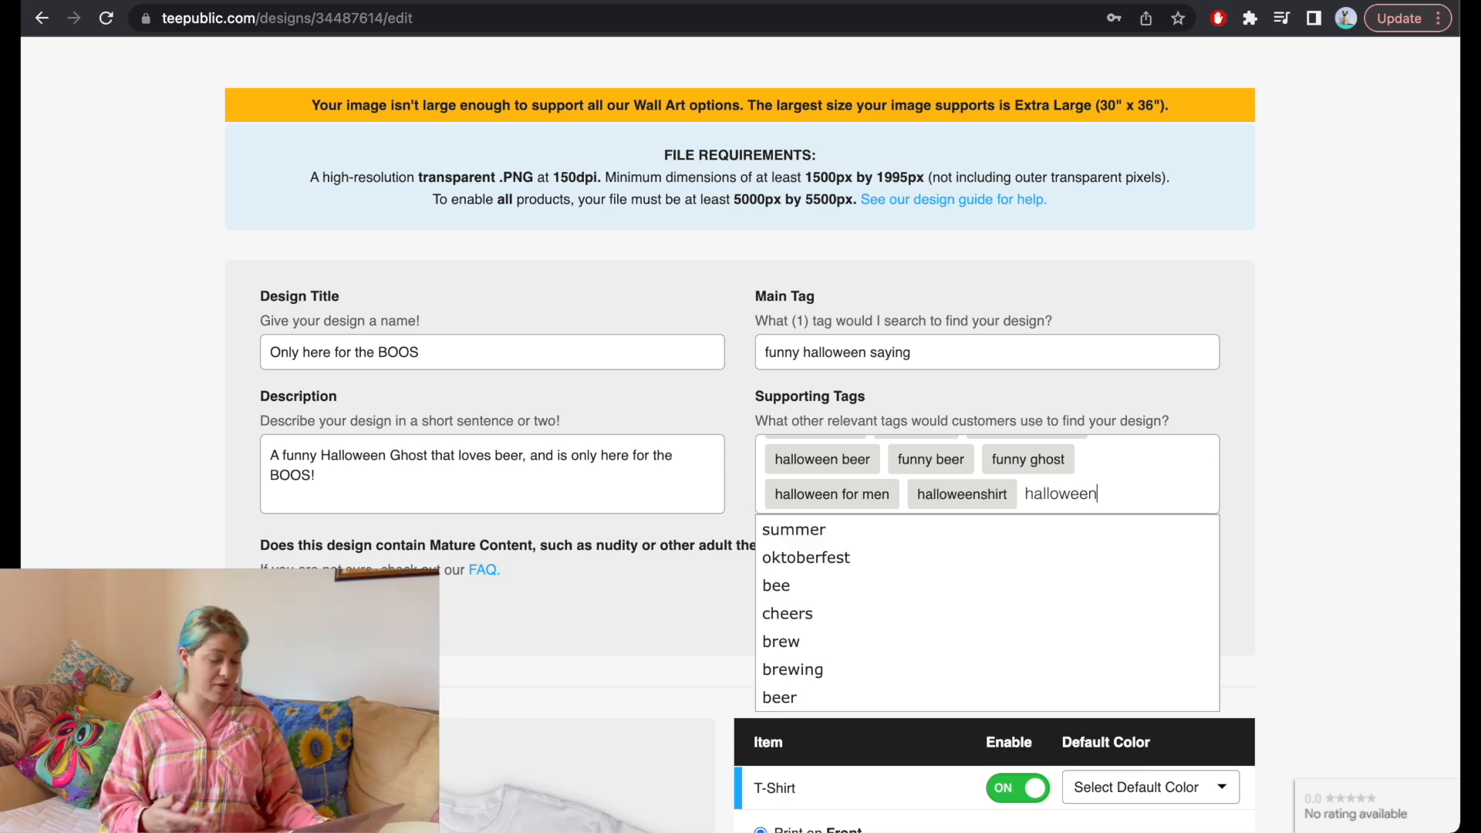
{"action": "left_click", "coordinate": [878, 554]}
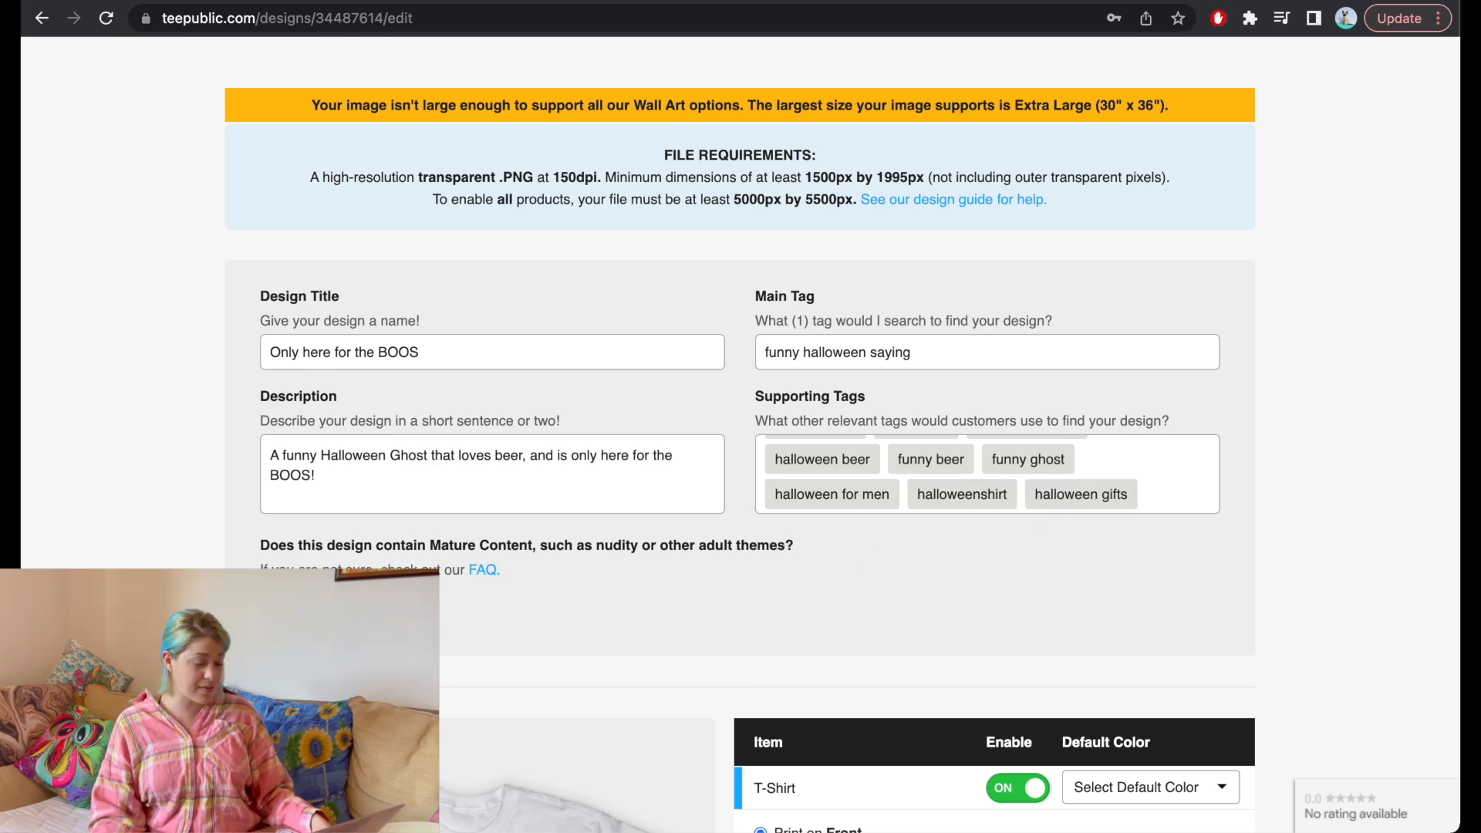
{"action": "key", "text": "Tab"}
Consult the FAQ article on what counts as Mature Content and return to the design's edit page
{"action": "scroll", "coordinate": [553, 623], "scroll_direction": "down", "scroll_amount": 5}
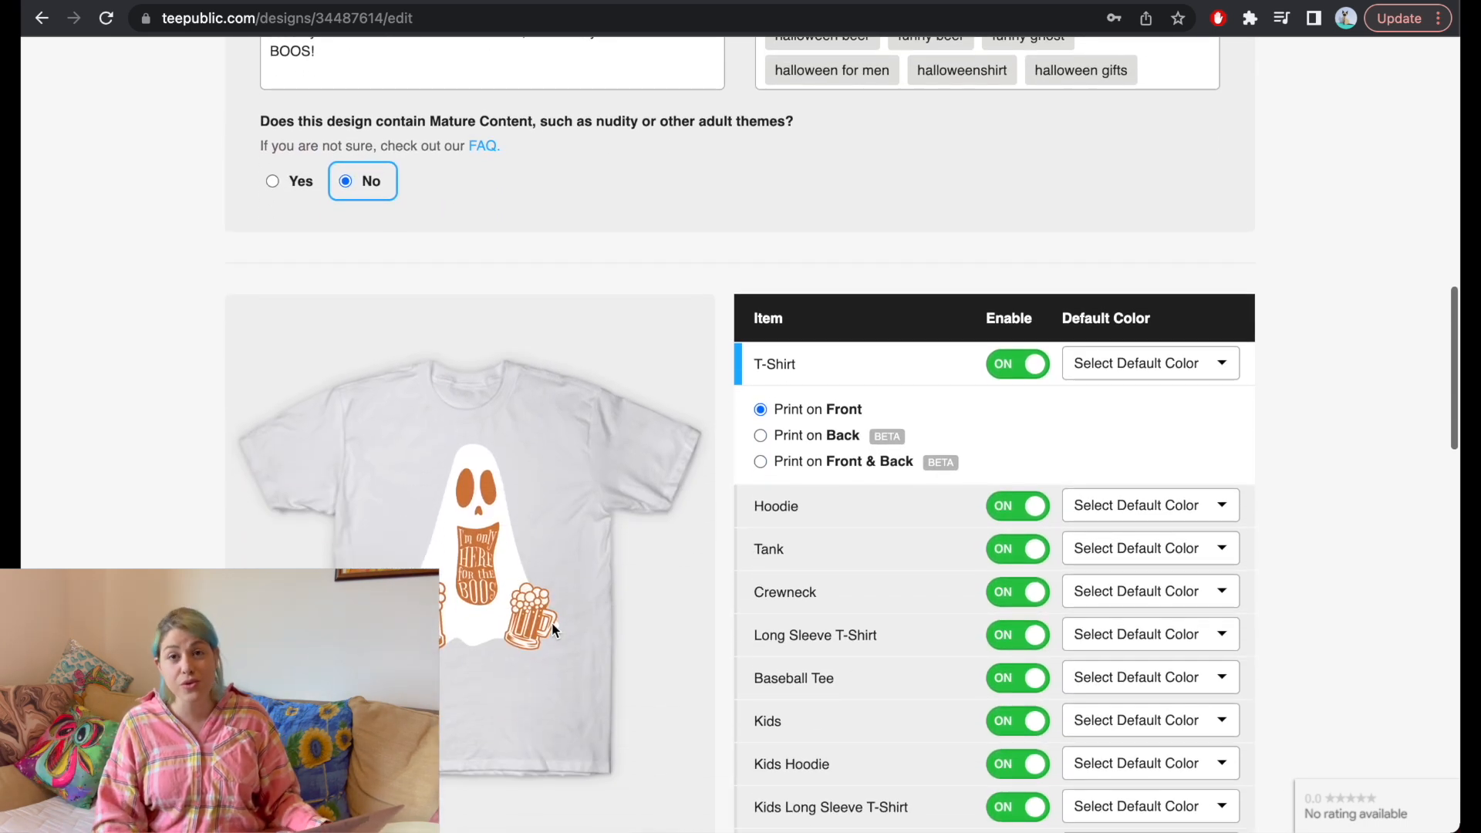
{"action": "scroll", "coordinate": [556, 423], "scroll_direction": "up", "scroll_amount": 3}
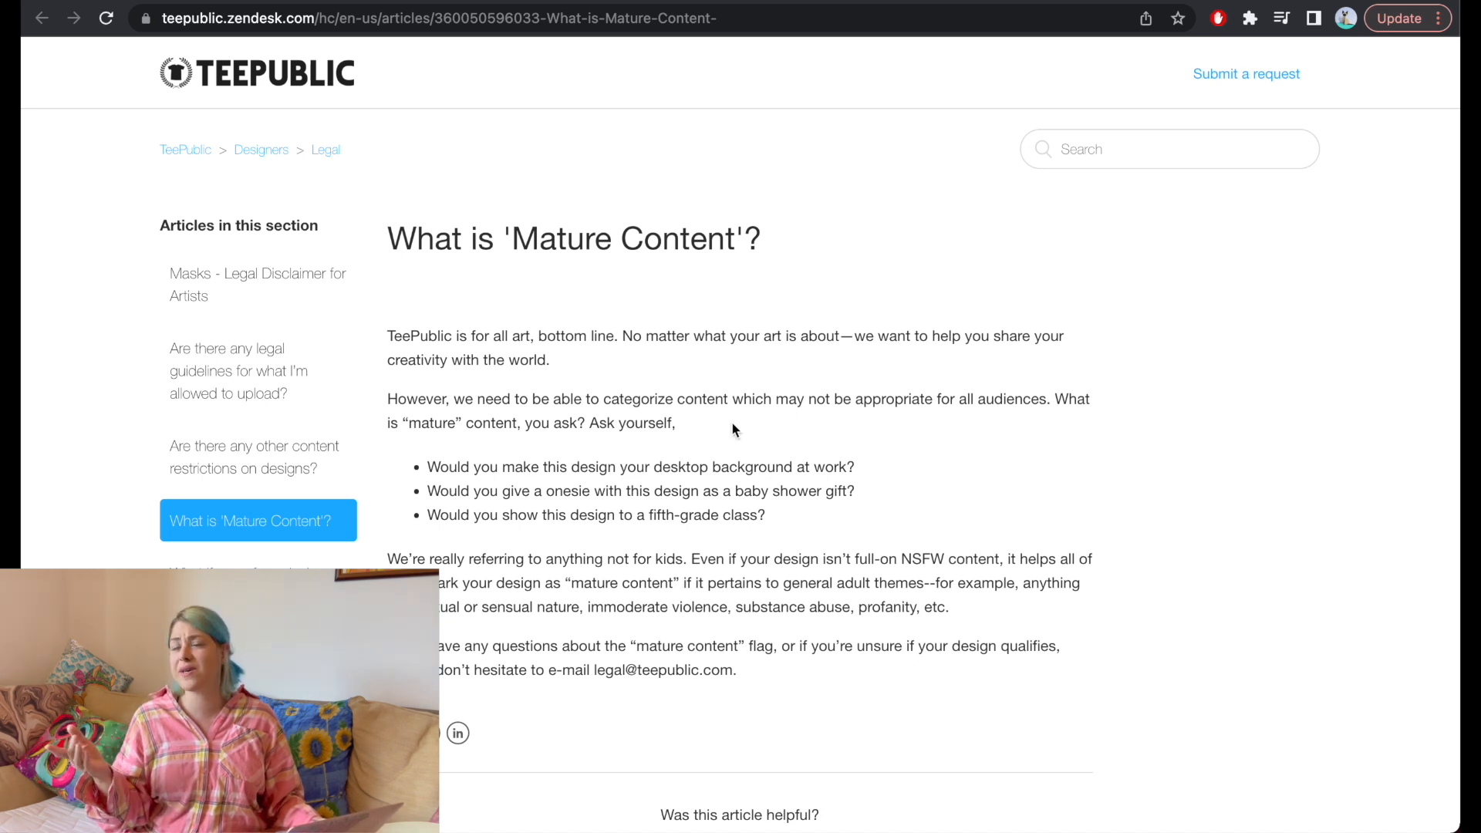
{"action": "left_click_drag", "start_coordinate": [510, 492], "coordinate": [835, 495]}
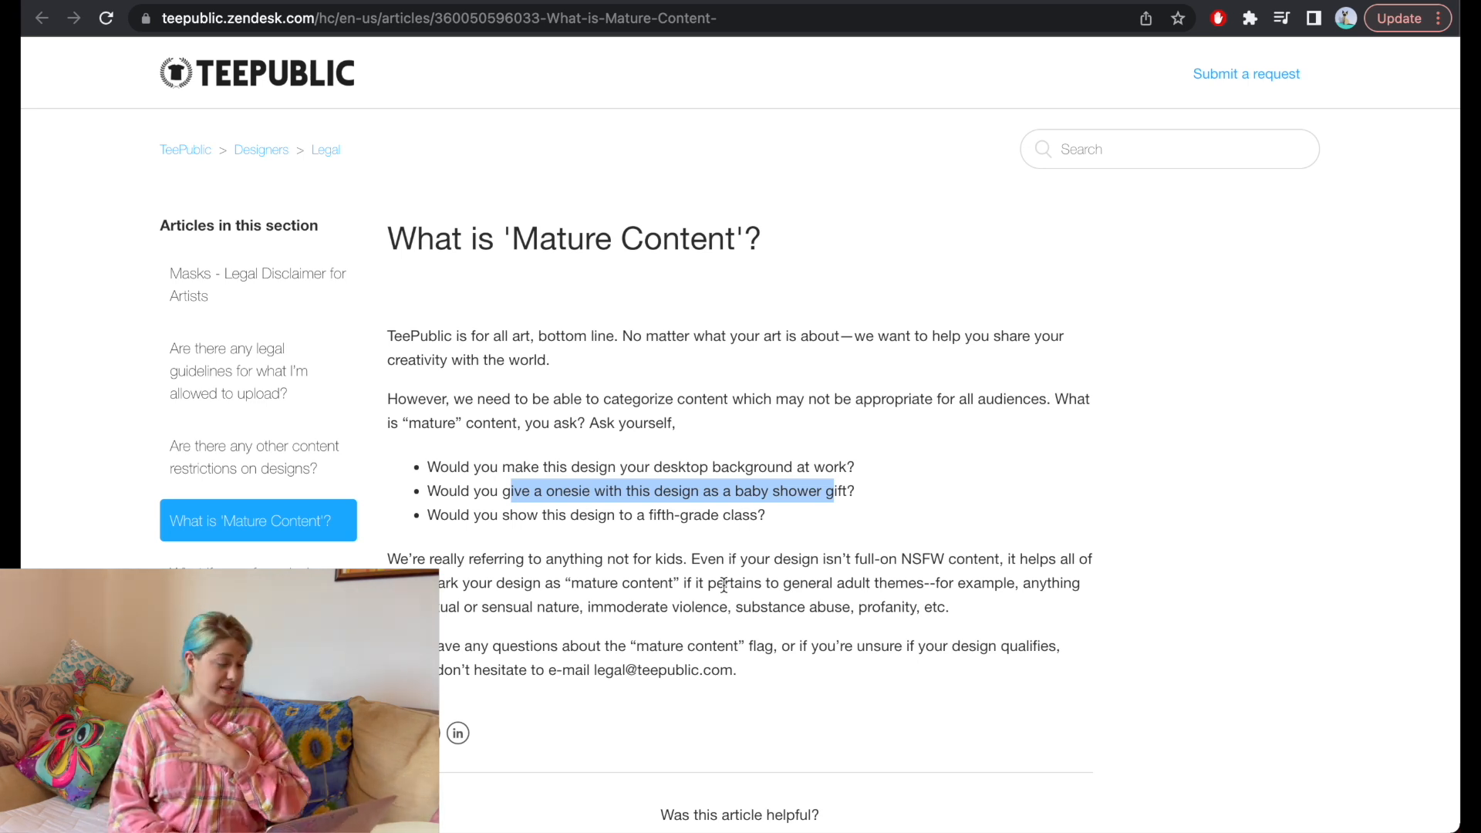
{"action": "key", "text": "ctrl+shift+Tab"}
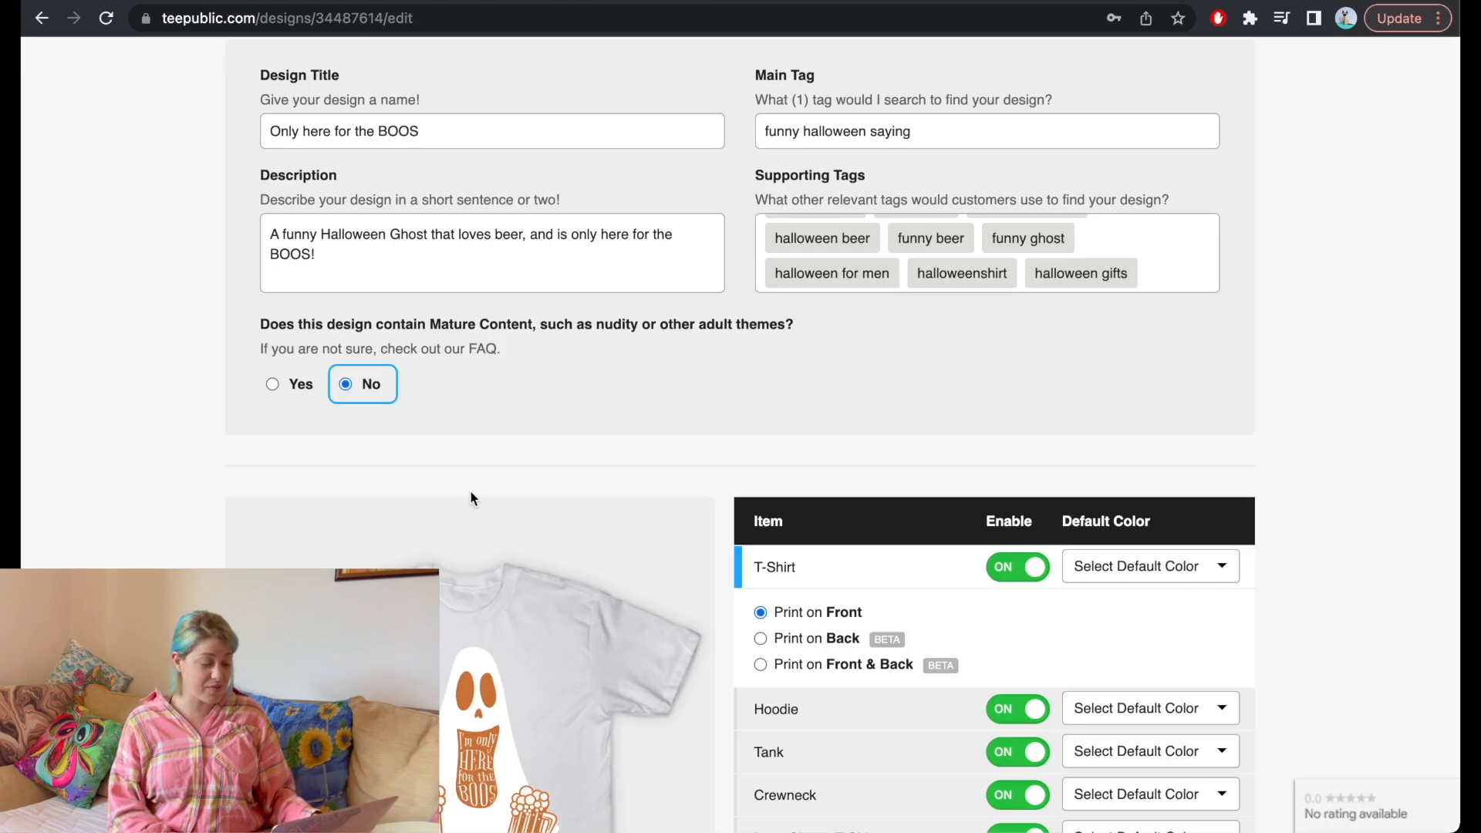
Activate all product colors, but switch off soft pink, creme, light blue, the two lightest heather greys and the white two-tone colors
{"action": "scroll", "coordinate": [284, 397], "scroll_direction": "down", "scroll_amount": 8}
{"action": "left_click", "coordinate": [949, 617]}
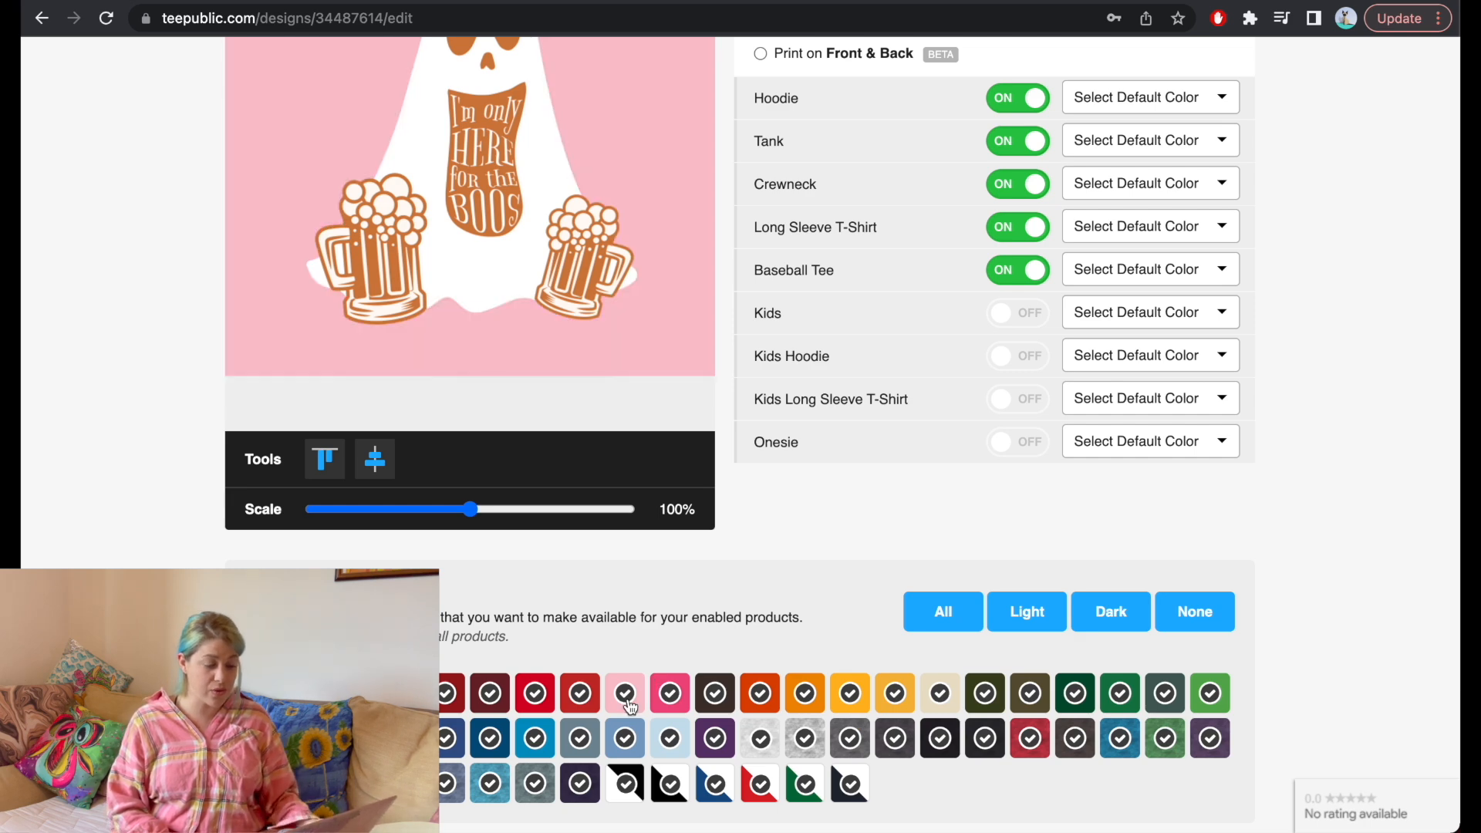
{"action": "left_click", "coordinate": [943, 698]}
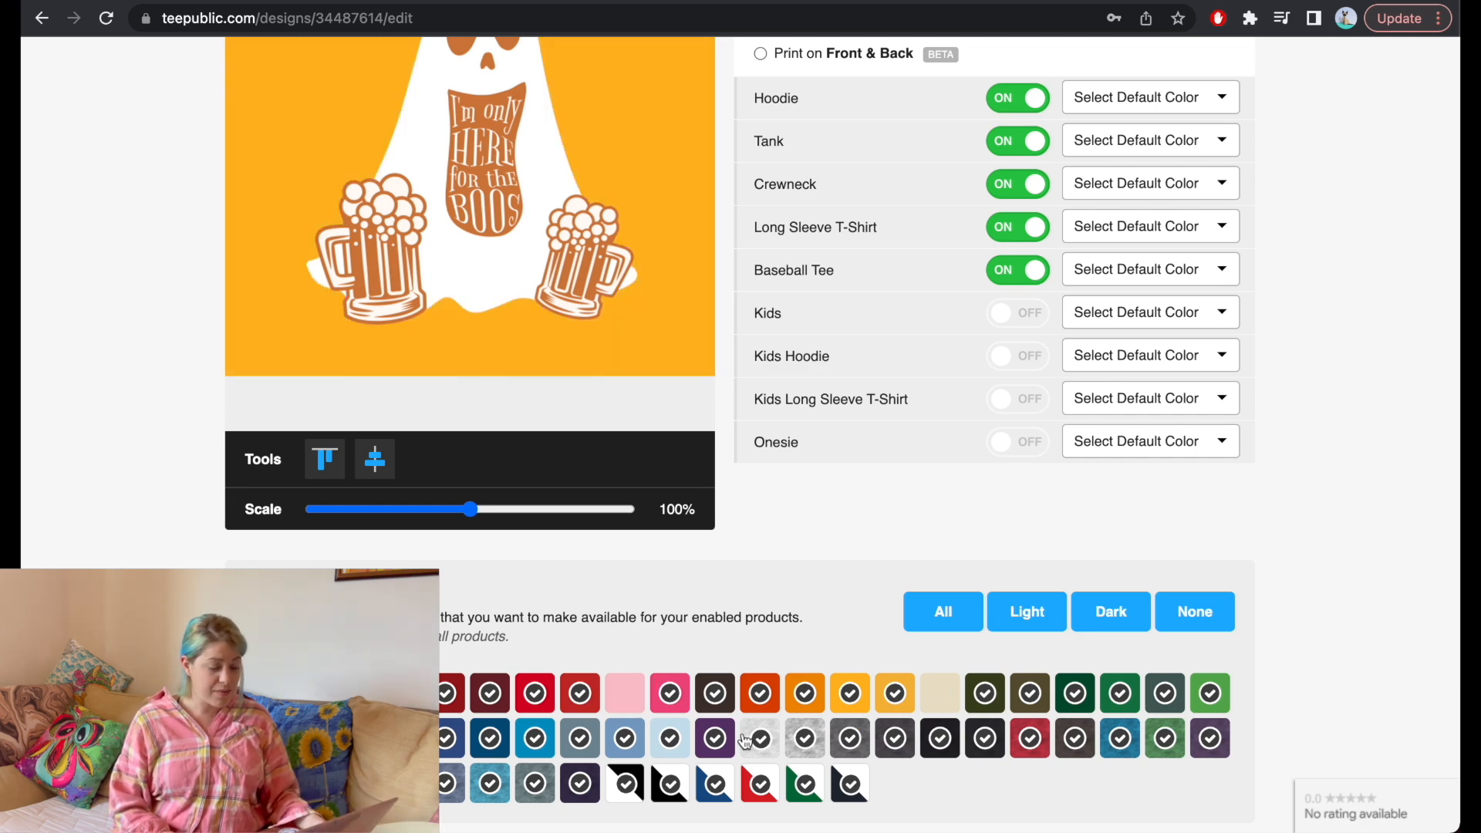
{"action": "left_click", "coordinate": [669, 745]}
{"action": "left_click", "coordinate": [761, 741]}
{"action": "left_click", "coordinate": [805, 741]}
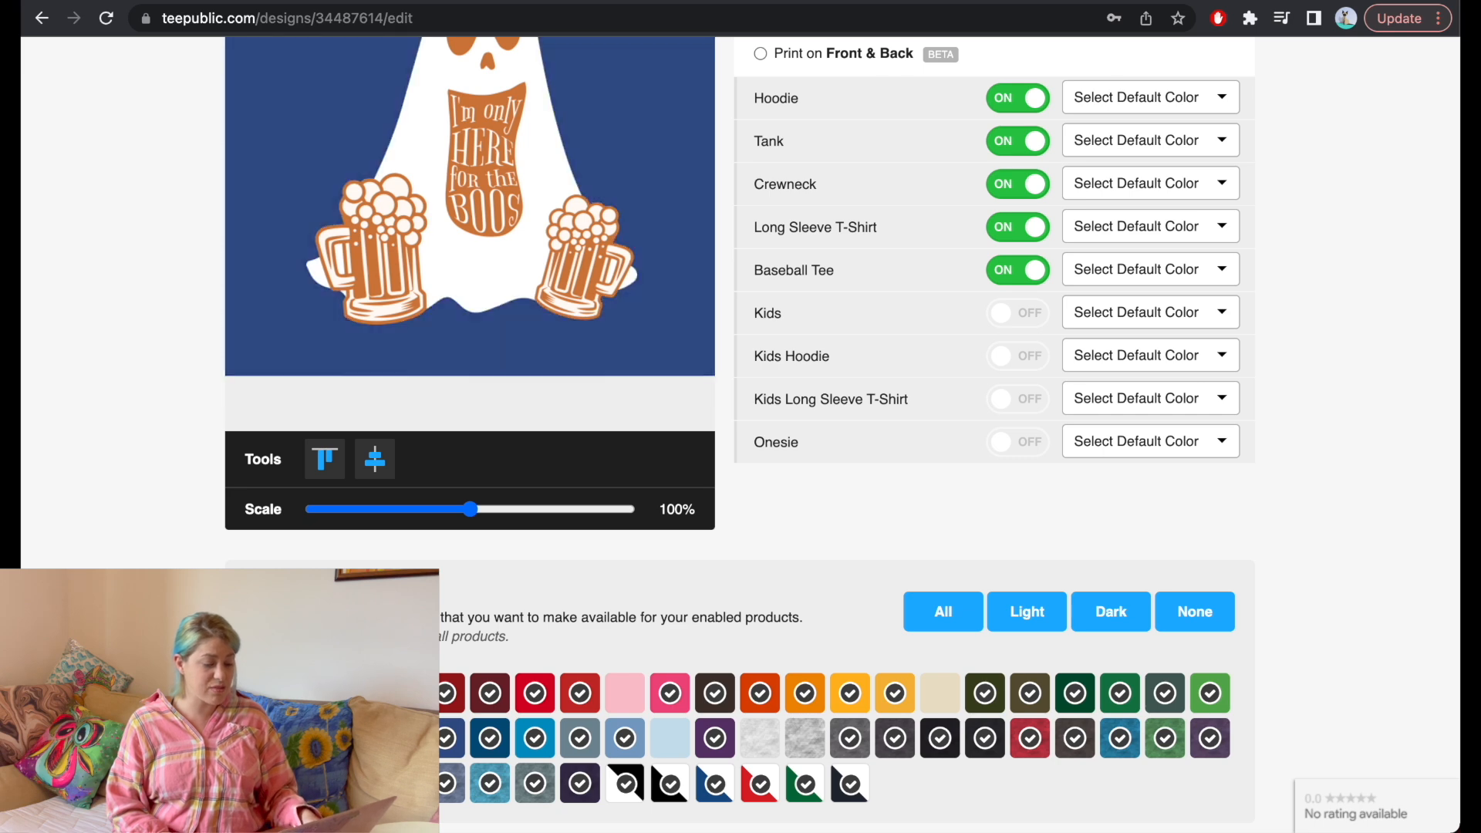
{"action": "left_click", "coordinate": [687, 801]}
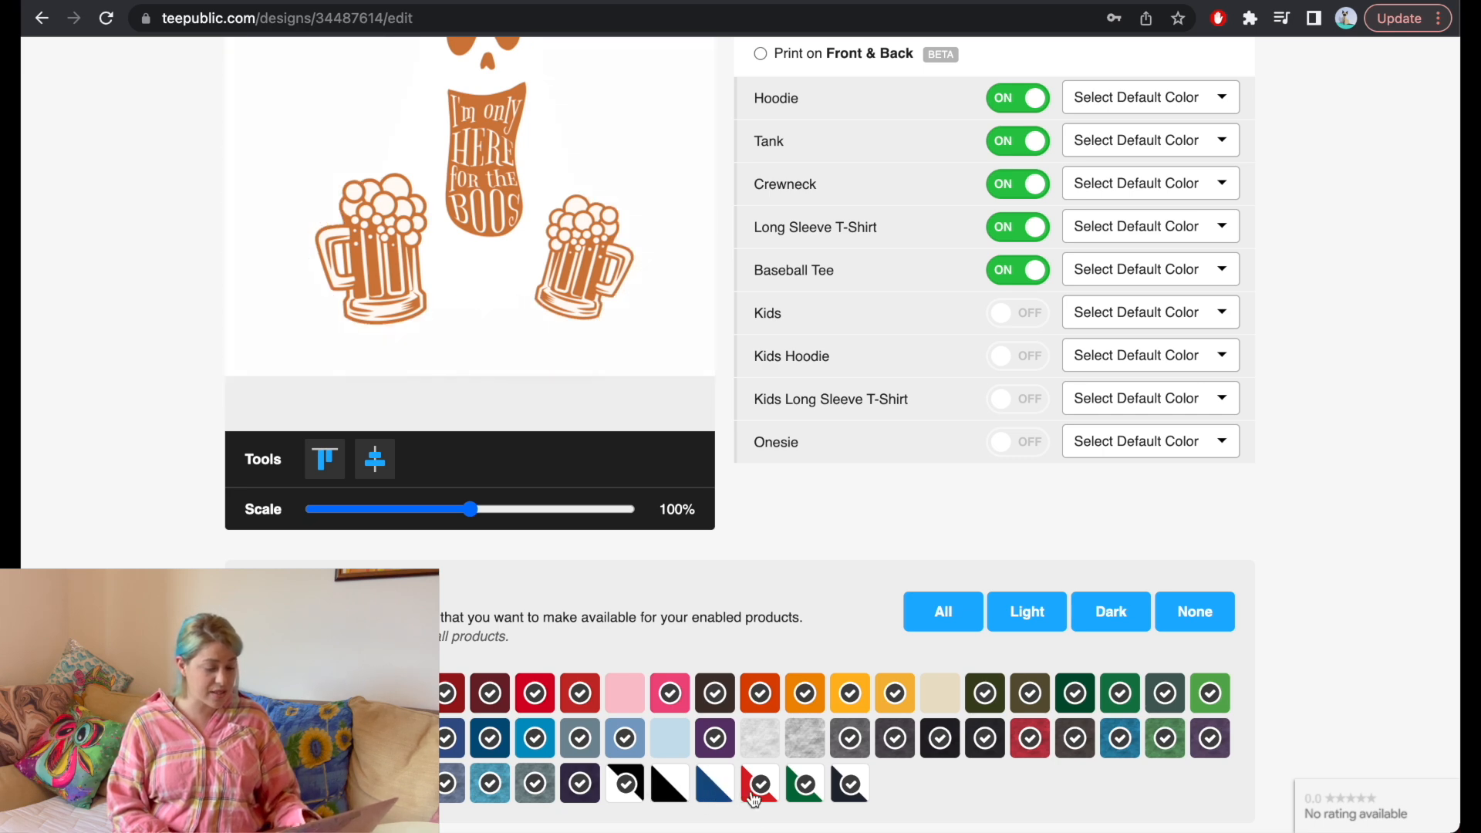
Set the T-Shirt's default color to Brown
{"action": "scroll", "coordinate": [837, 795], "scroll_direction": "up", "scroll_amount": 4}
{"action": "left_click", "coordinate": [1111, 243]}
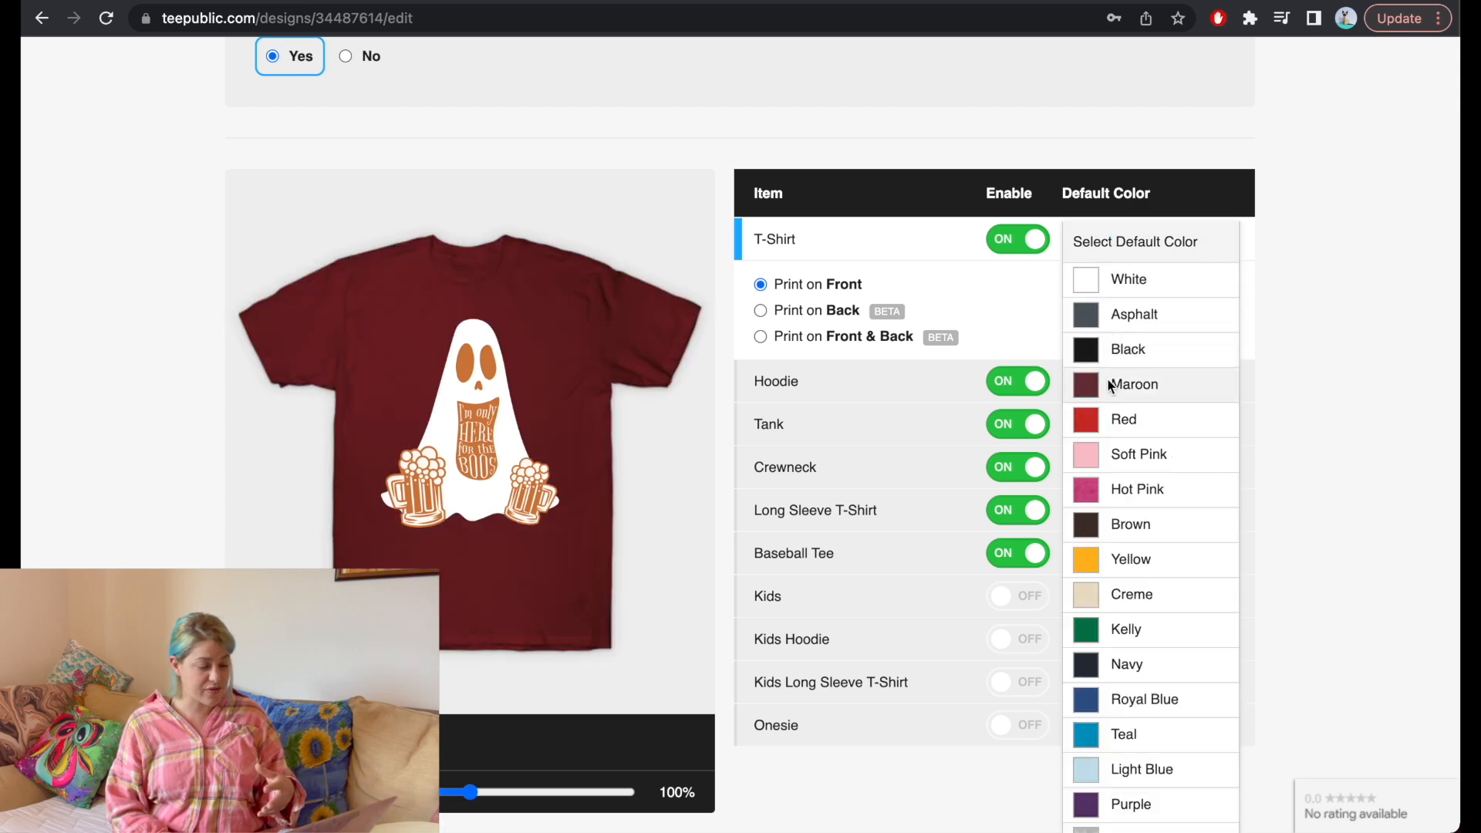
{"action": "left_click", "coordinate": [1123, 522]}
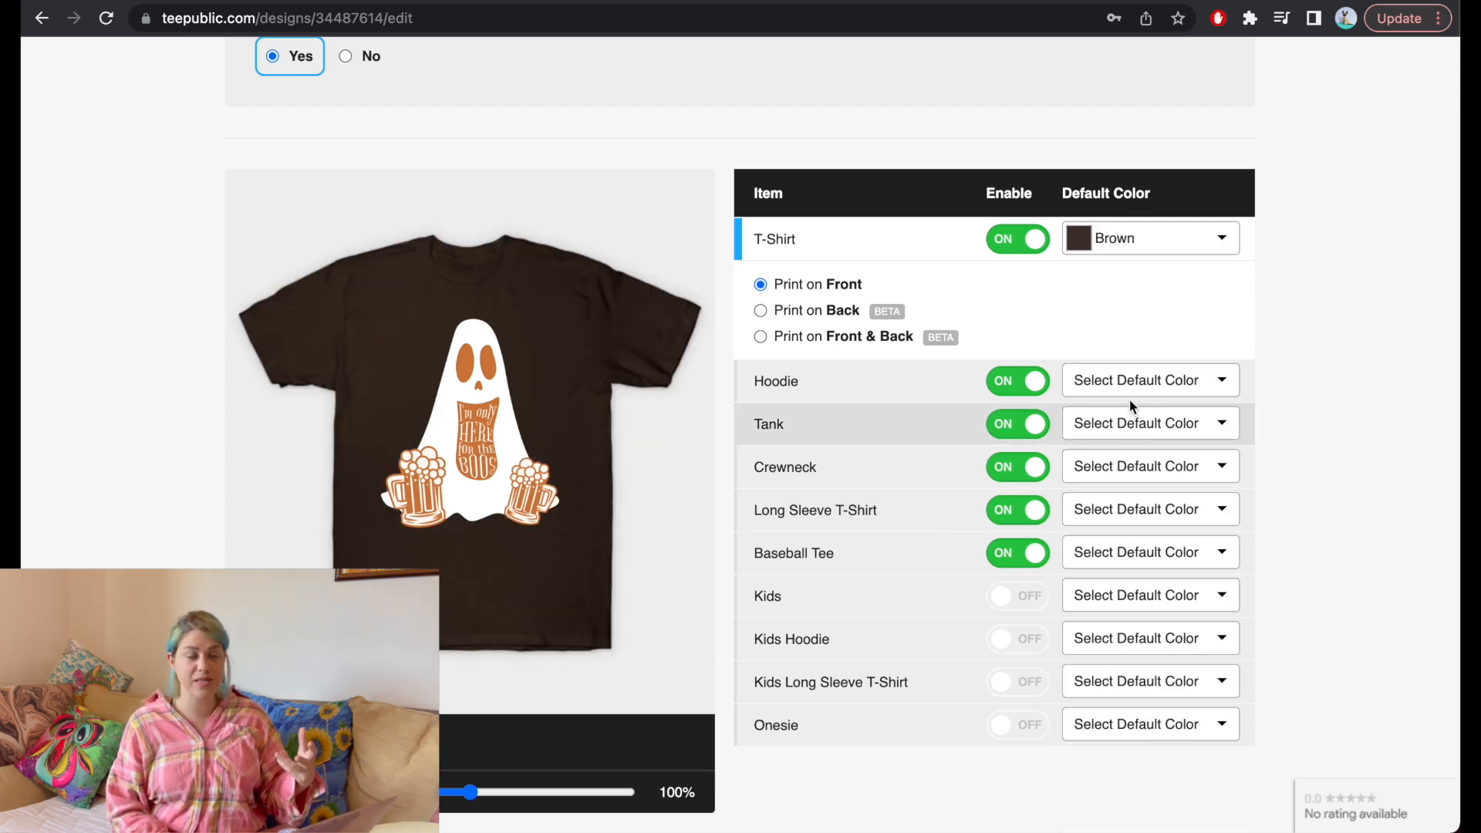
Try Red on the Hoodie, scale its artwork to 82%, and set its default color to Charcoal Heather
{"action": "left_click", "coordinate": [1134, 383]}
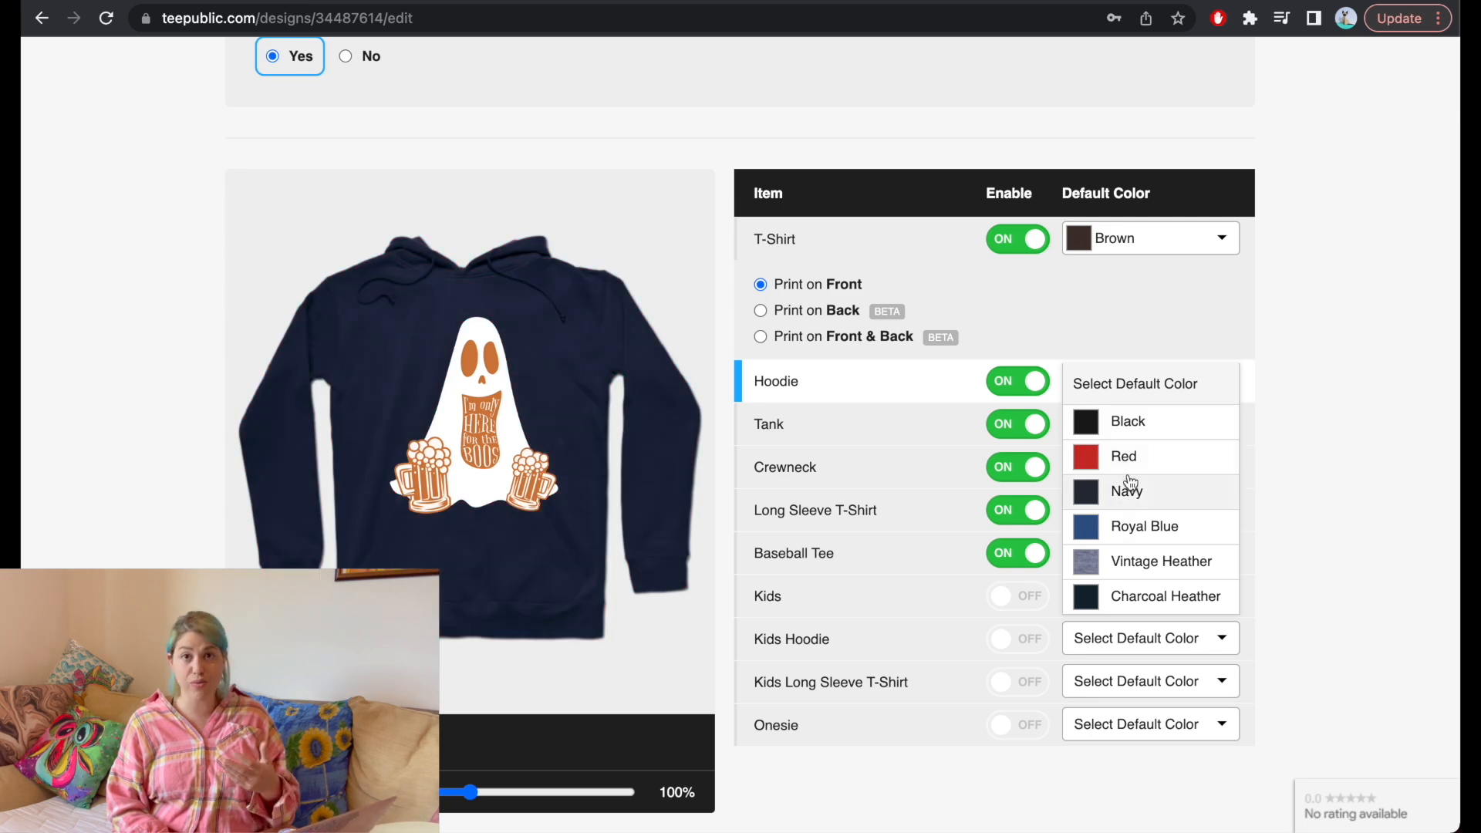
{"action": "left_click", "coordinate": [1124, 461]}
{"action": "left_click_drag", "start_coordinate": [468, 792], "coordinate": [443, 795]}
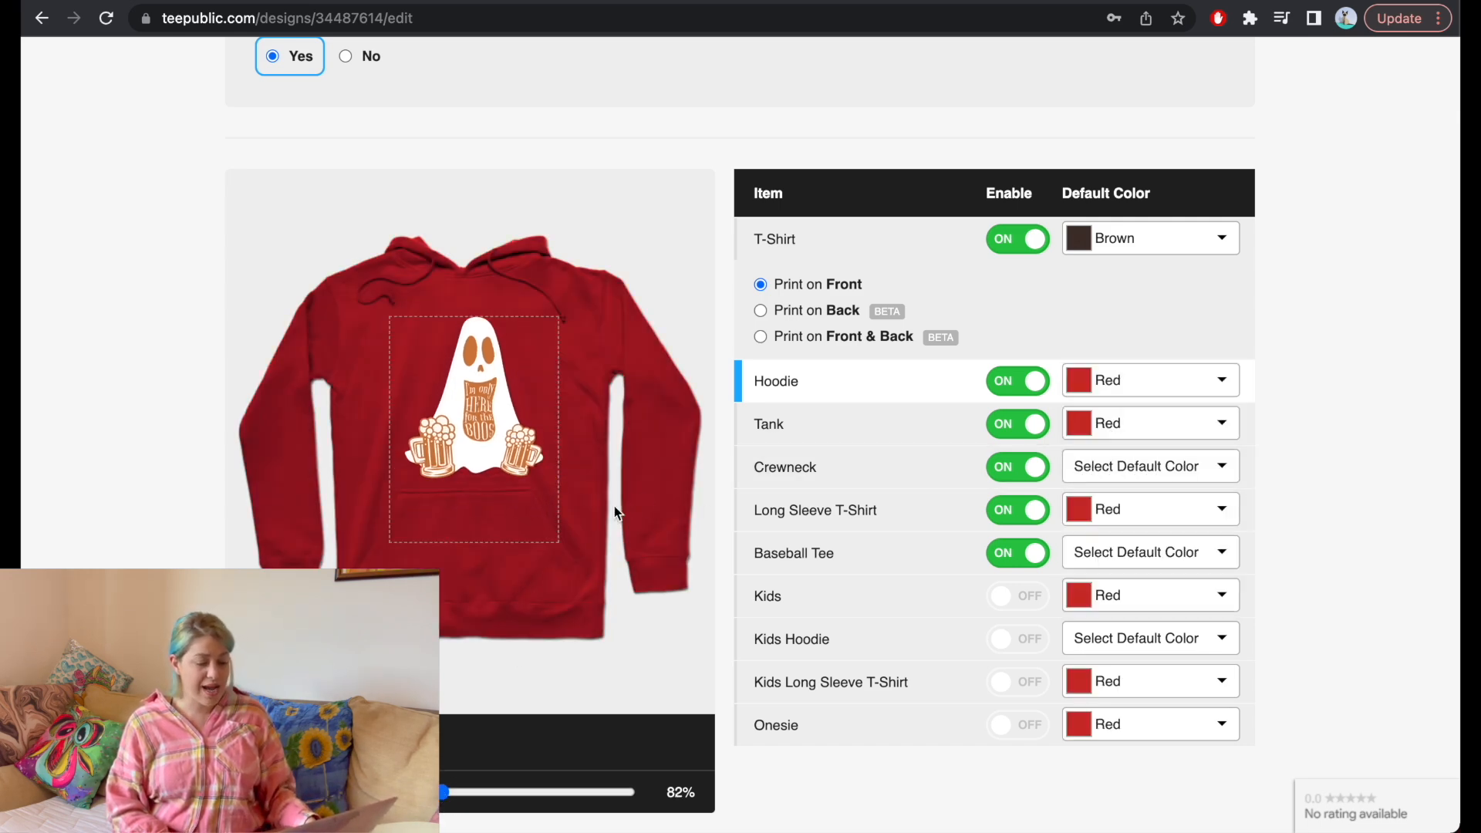
{"action": "left_click", "coordinate": [1159, 384]}
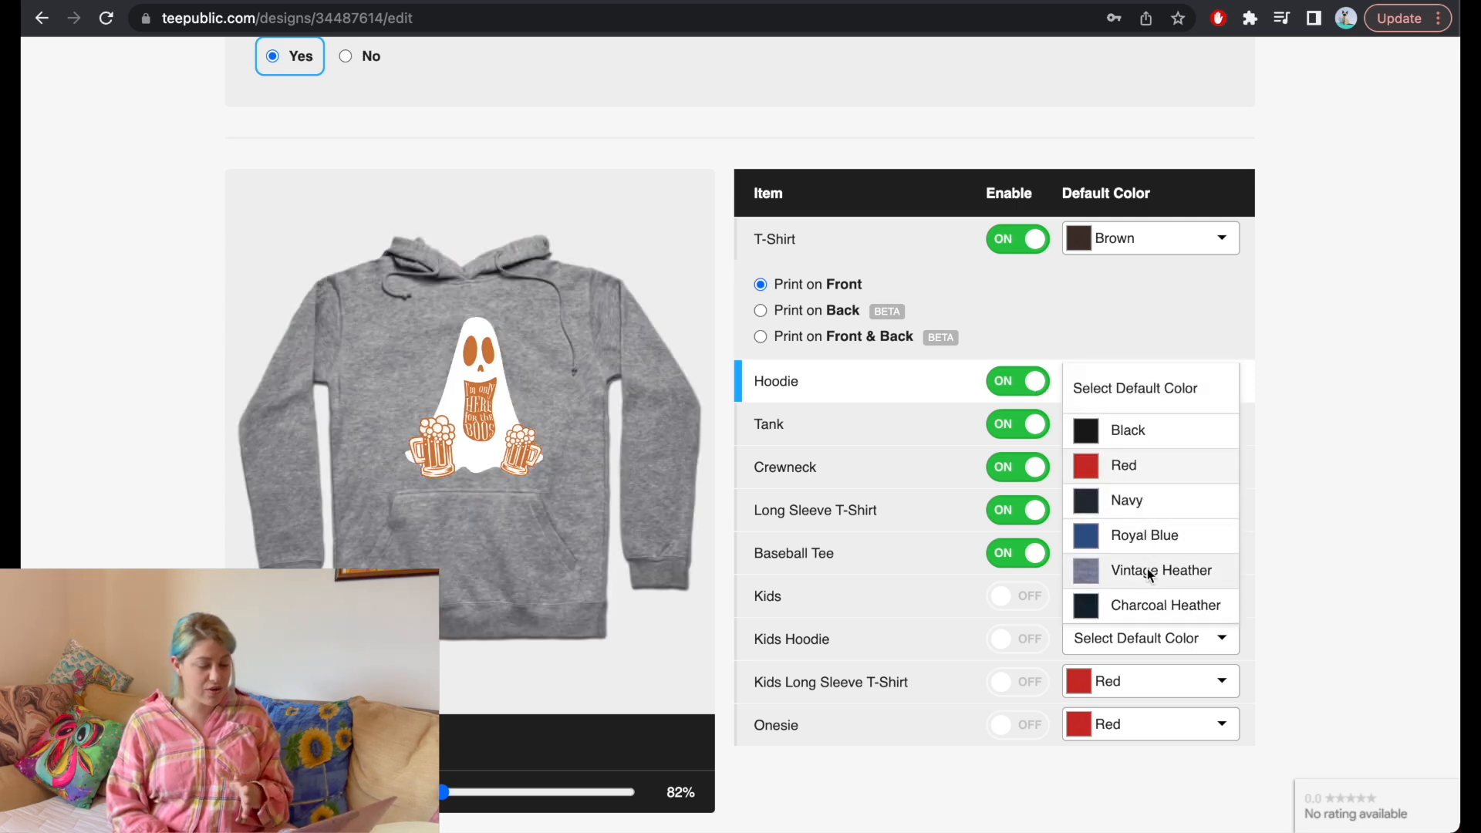
{"action": "left_click", "coordinate": [1150, 610]}
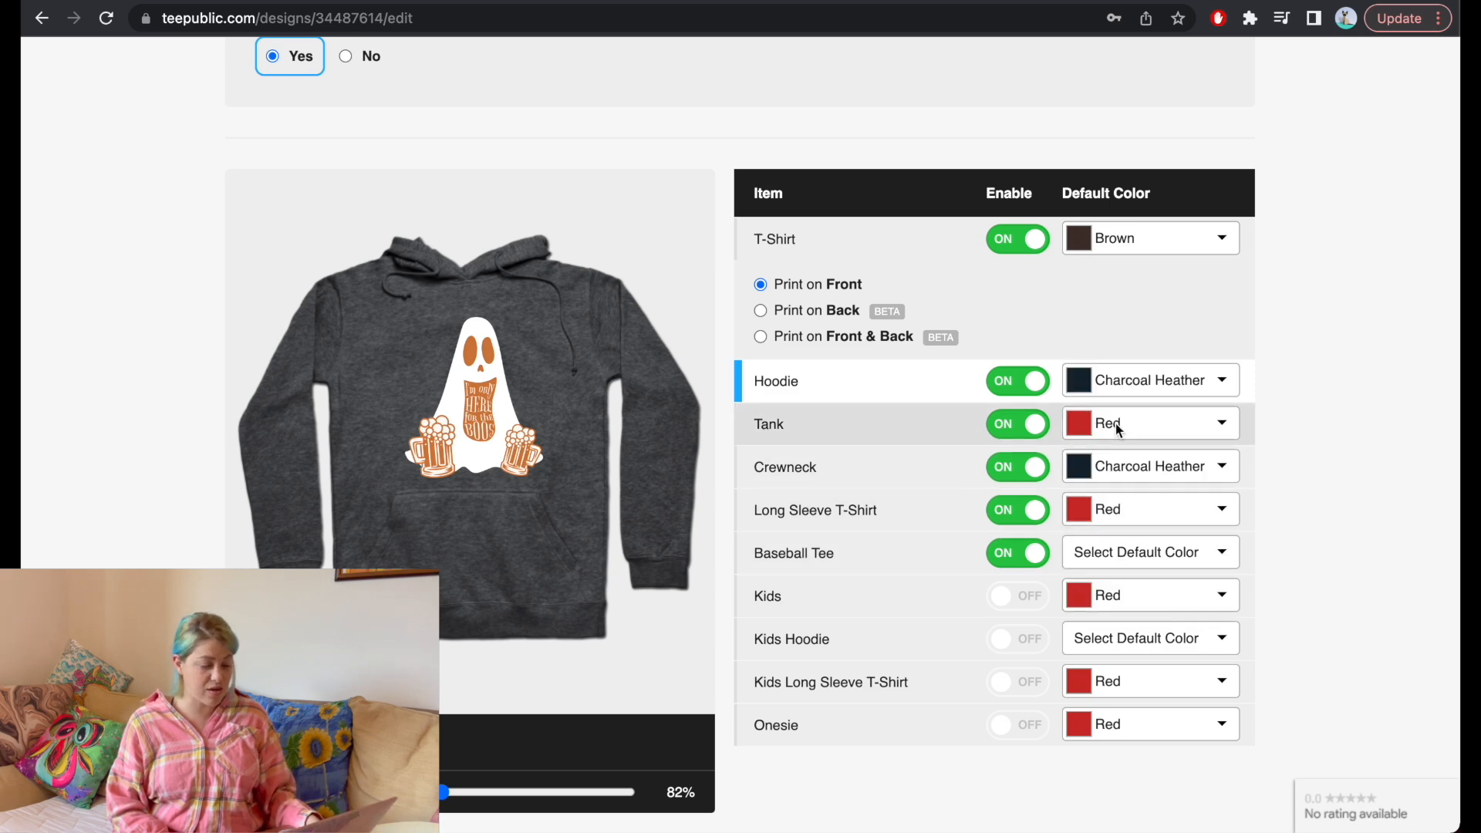
Set the default colors to Black for the Tank, Orange for the Long Sleeve T-Shirt and Black/White for the Baseball Tee
{"action": "left_click", "coordinate": [1118, 432]}
{"action": "left_click", "coordinate": [1133, 498]}
{"action": "left_click", "coordinate": [1141, 512]}
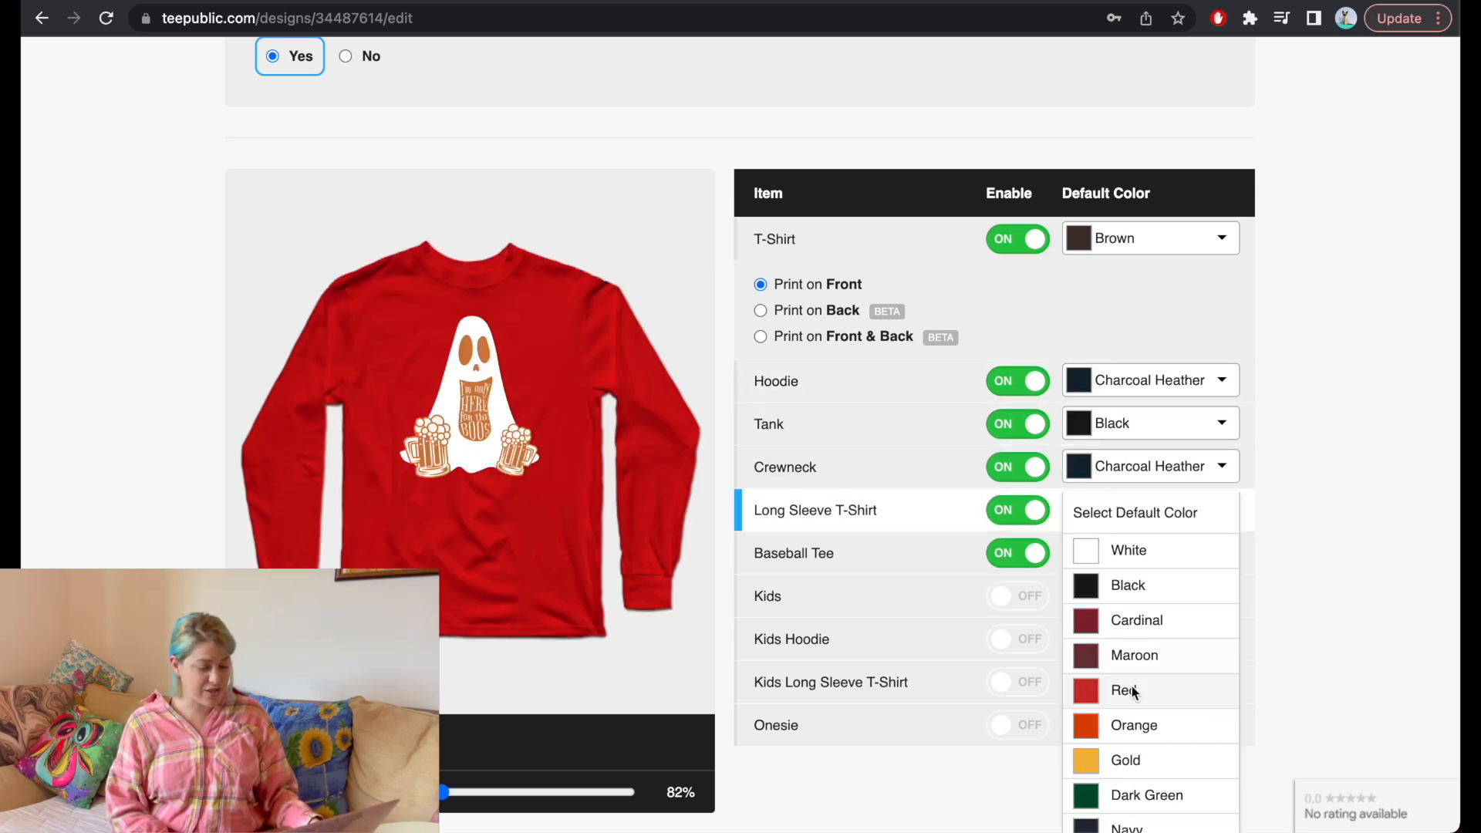
{"action": "left_click", "coordinate": [1136, 728]}
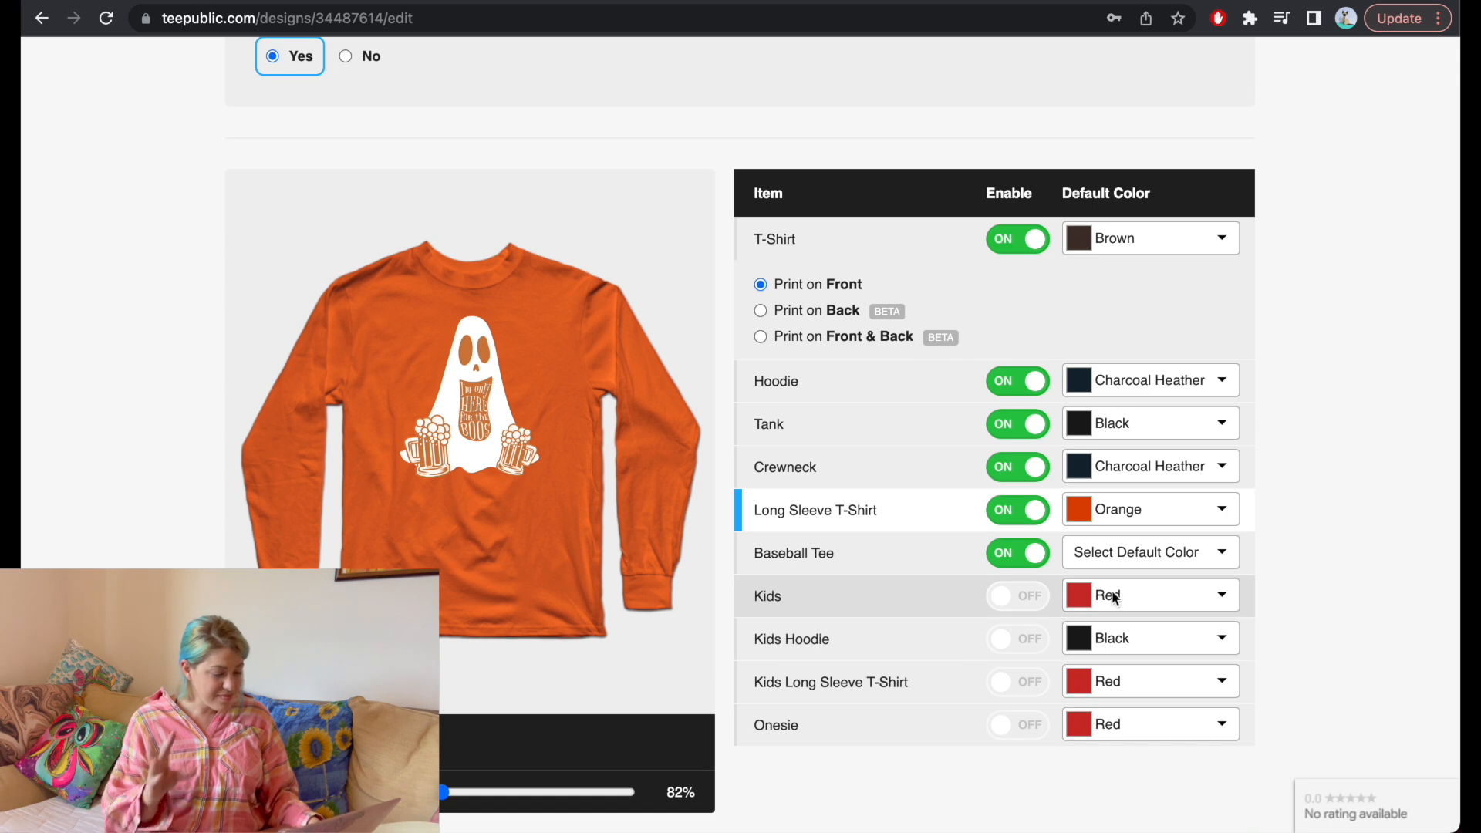
{"action": "left_click", "coordinate": [1118, 552]}
{"action": "left_click", "coordinate": [1122, 591]}
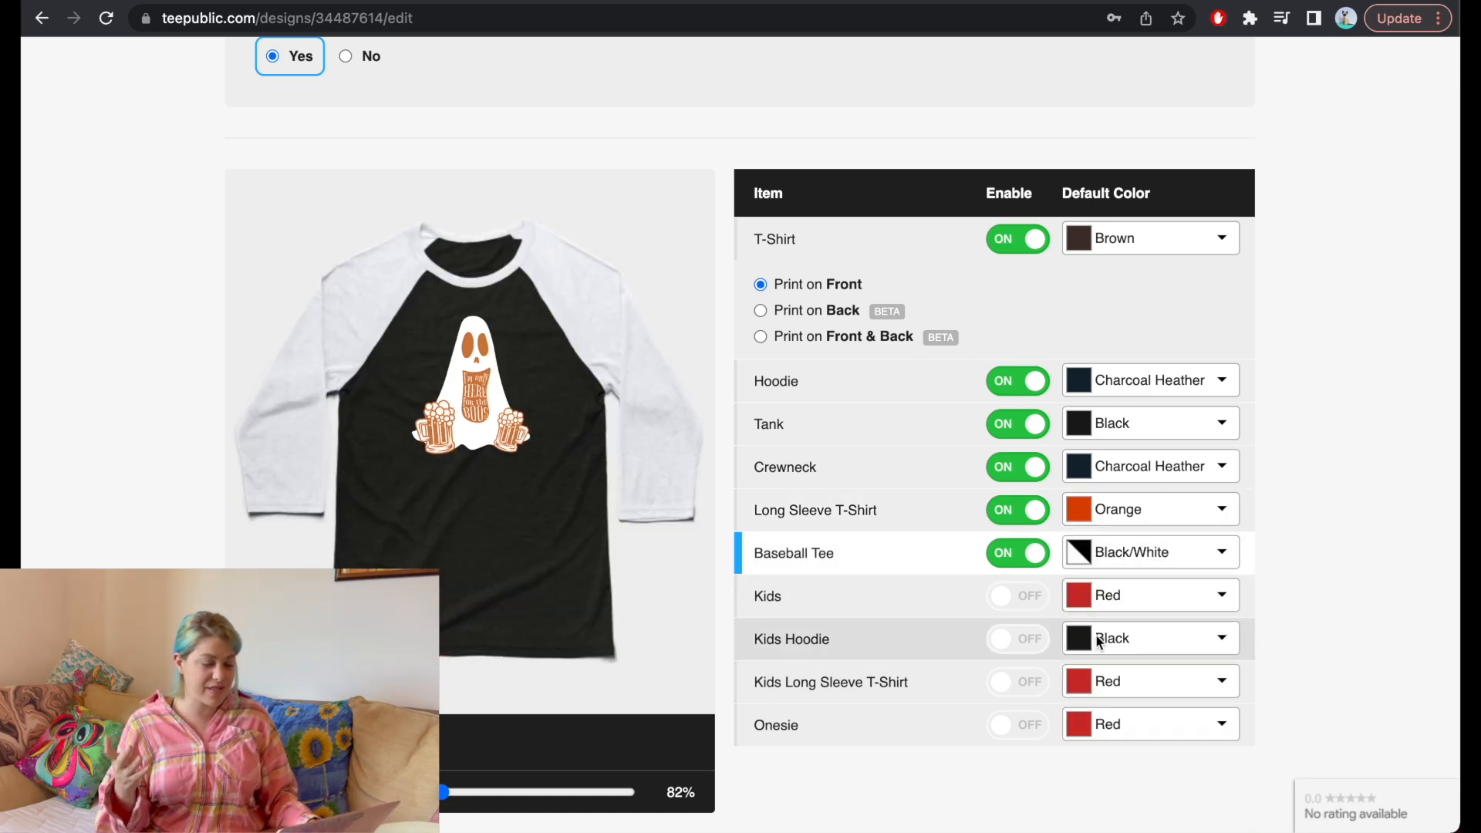
Open the sticker among the other products and set its layout to "Die-cut design only"
{"action": "scroll", "coordinate": [840, 576], "scroll_direction": "down", "scroll_amount": 5}
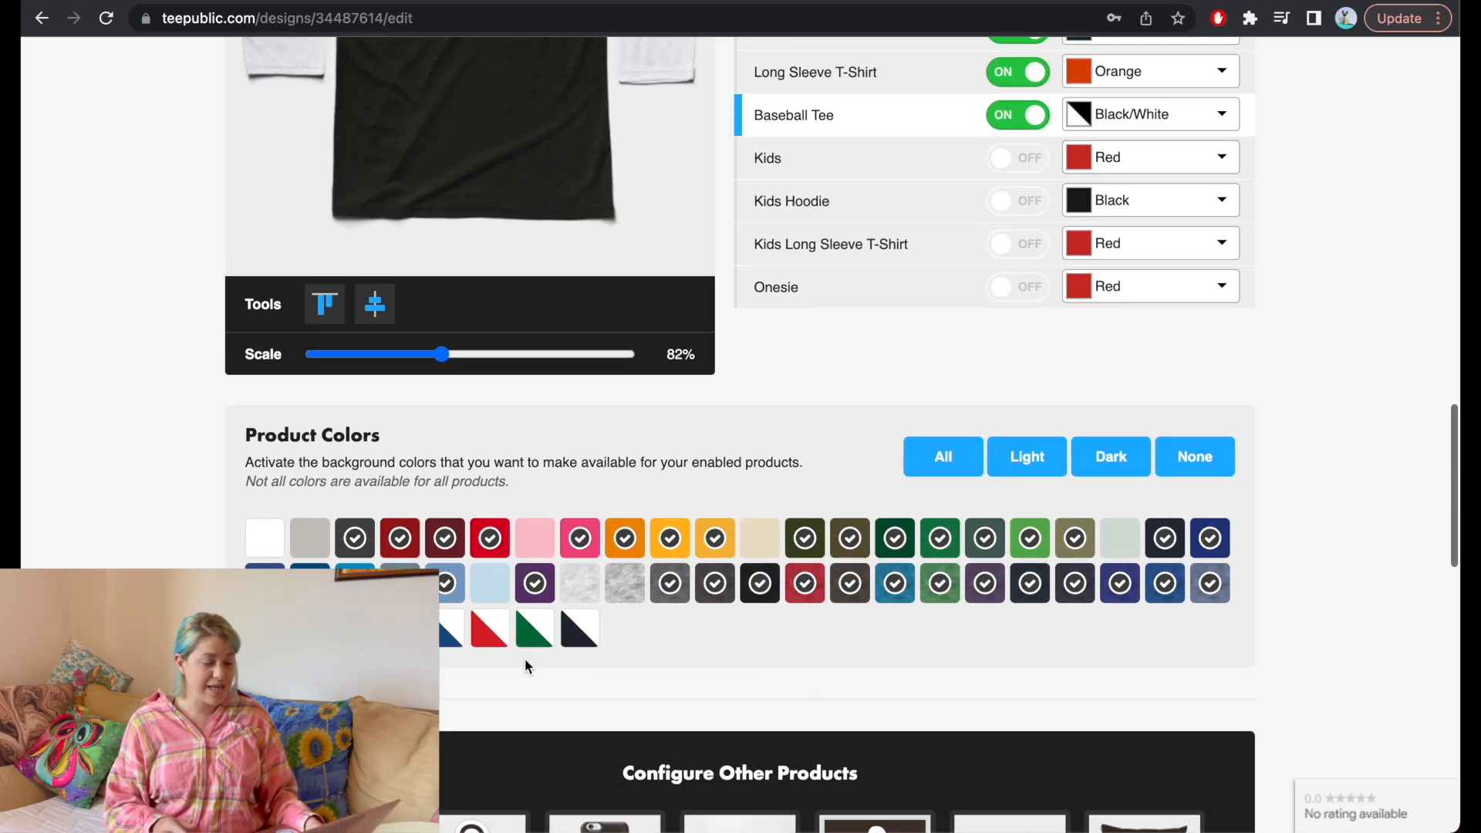
{"action": "scroll", "coordinate": [526, 668], "scroll_direction": "down", "scroll_amount": 3}
{"action": "left_click", "coordinate": [476, 676]}
{"action": "scroll", "coordinate": [479, 674], "scroll_direction": "up", "scroll_amount": 2}
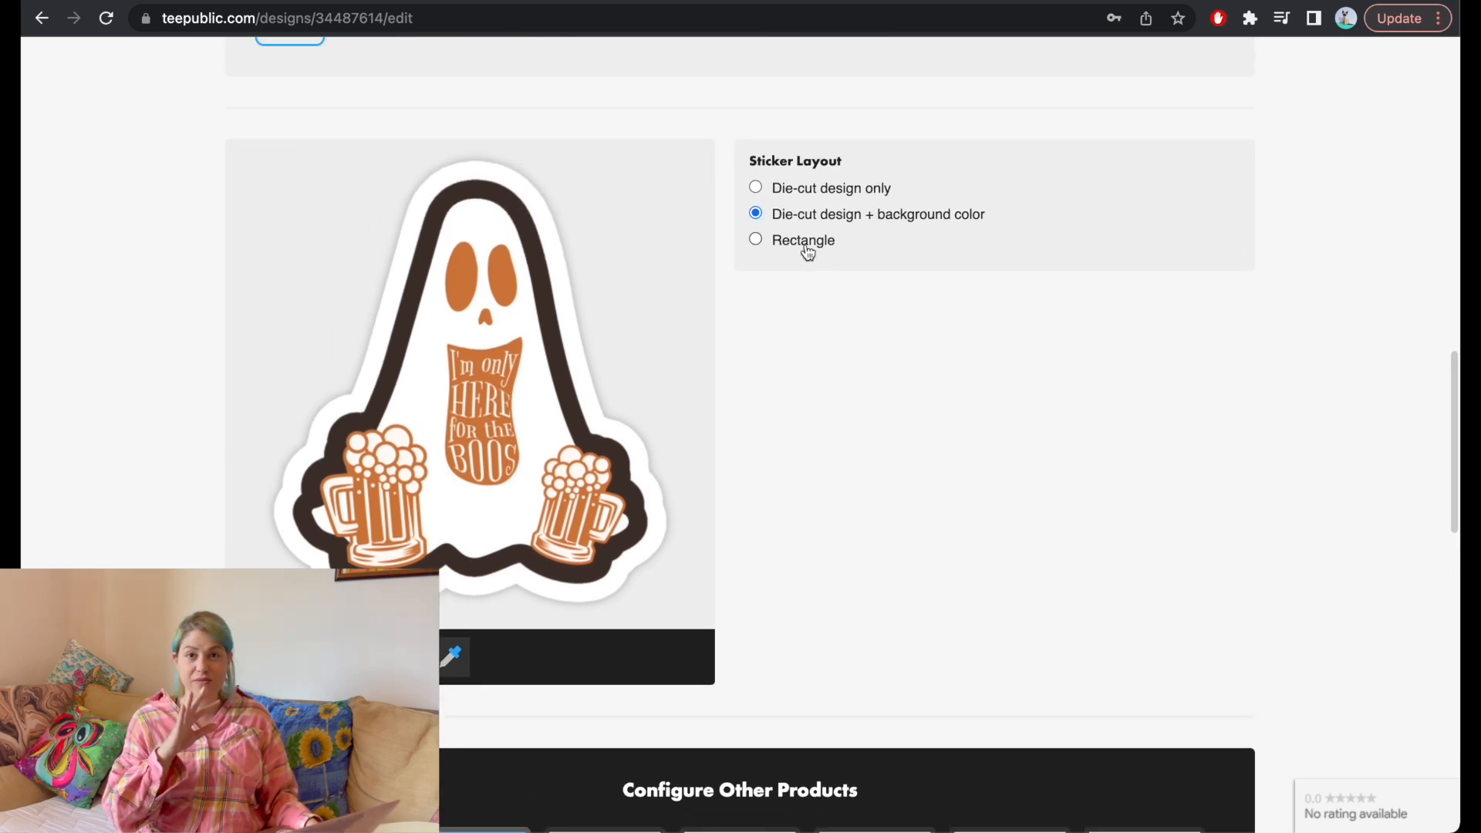
{"action": "left_click", "coordinate": [757, 187]}
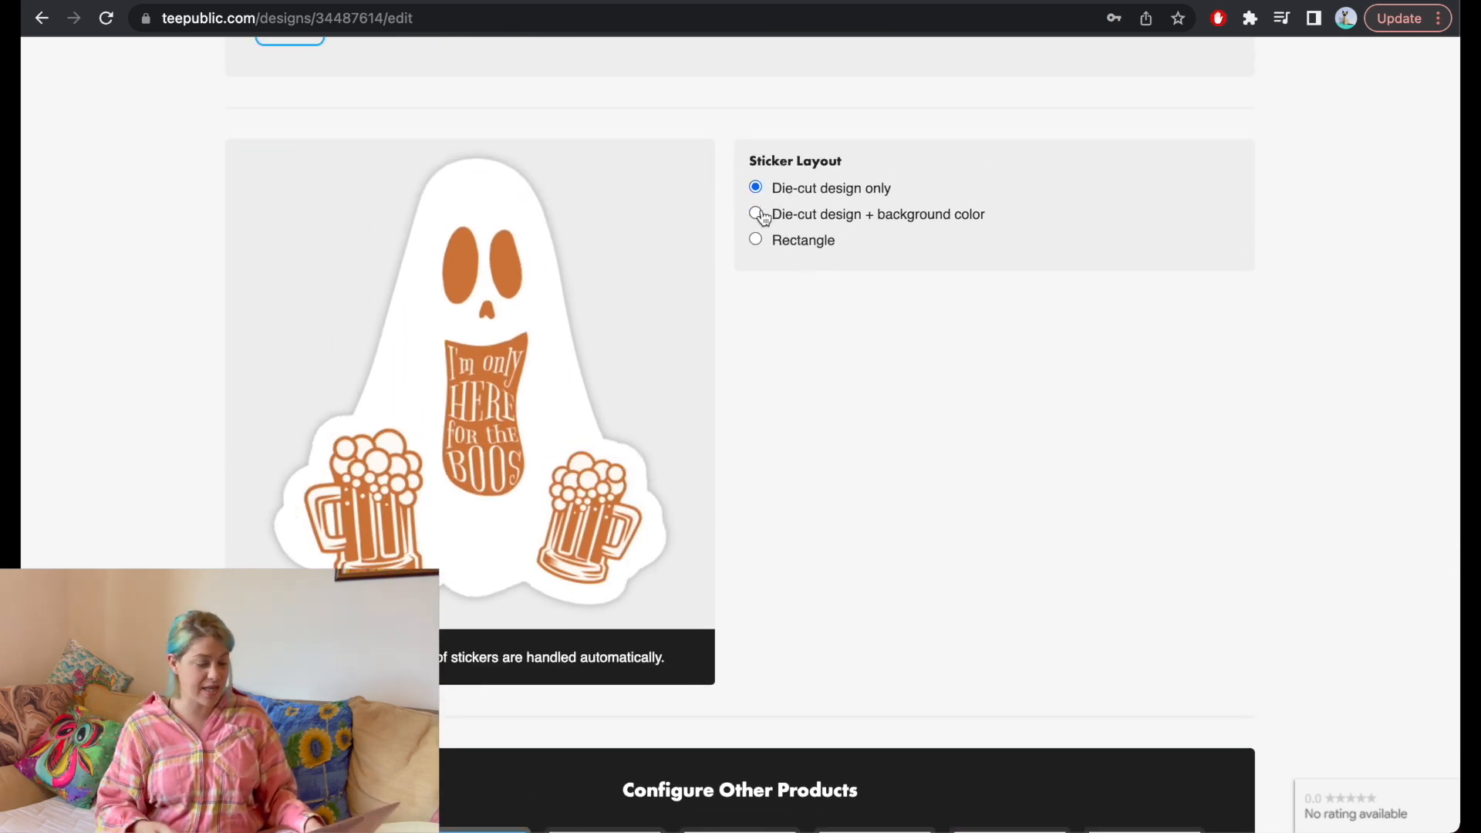
Set the sticker layout to "Die-cut design + background color" and try orange #e67e4a as its background
{"action": "left_click", "coordinate": [757, 214]}
{"action": "scroll", "coordinate": [761, 316], "scroll_direction": "down", "scroll_amount": 2}
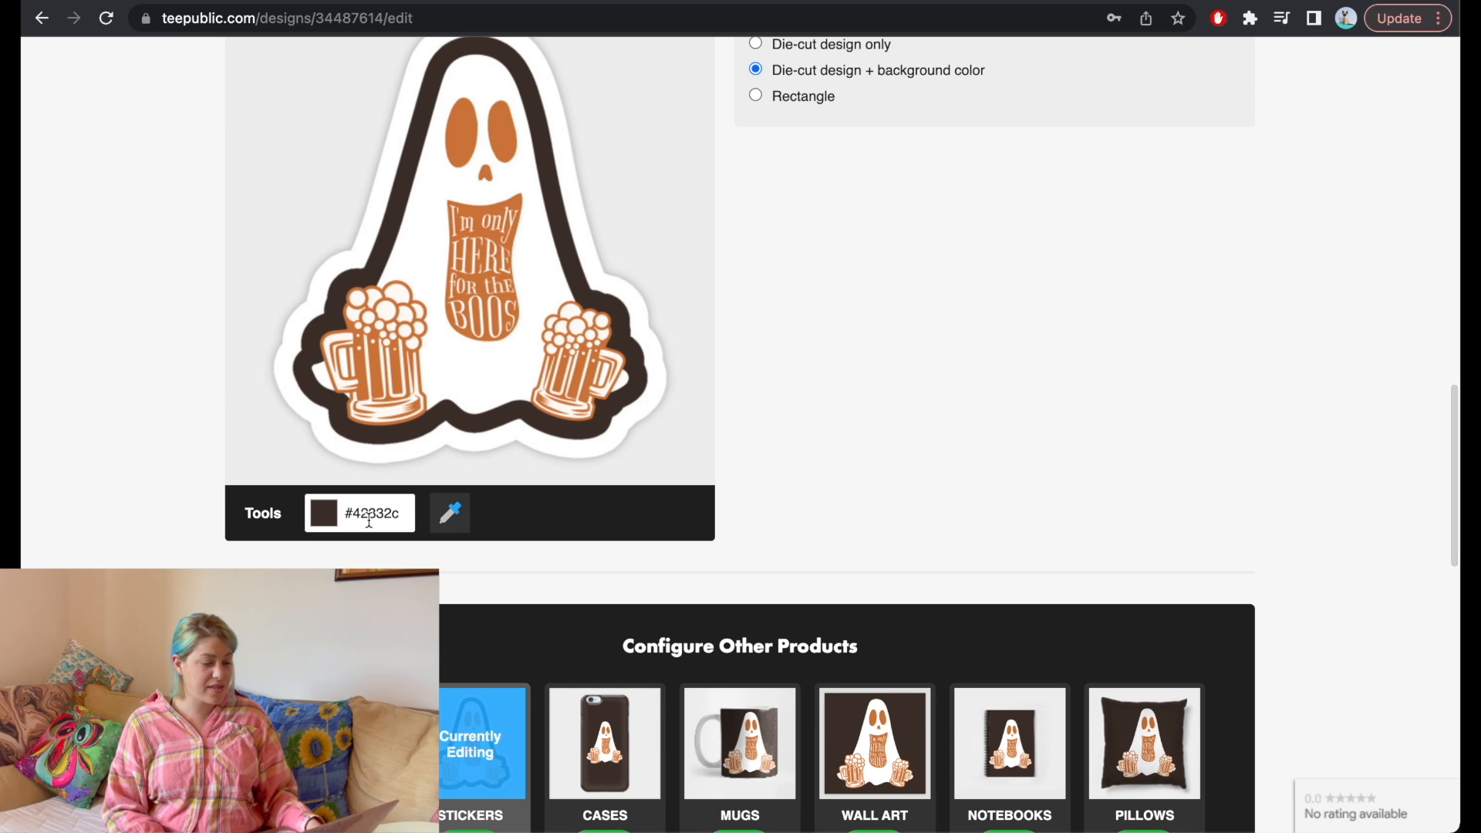
{"action": "left_click", "coordinate": [369, 516]}
{"action": "left_click", "coordinate": [403, 553]}
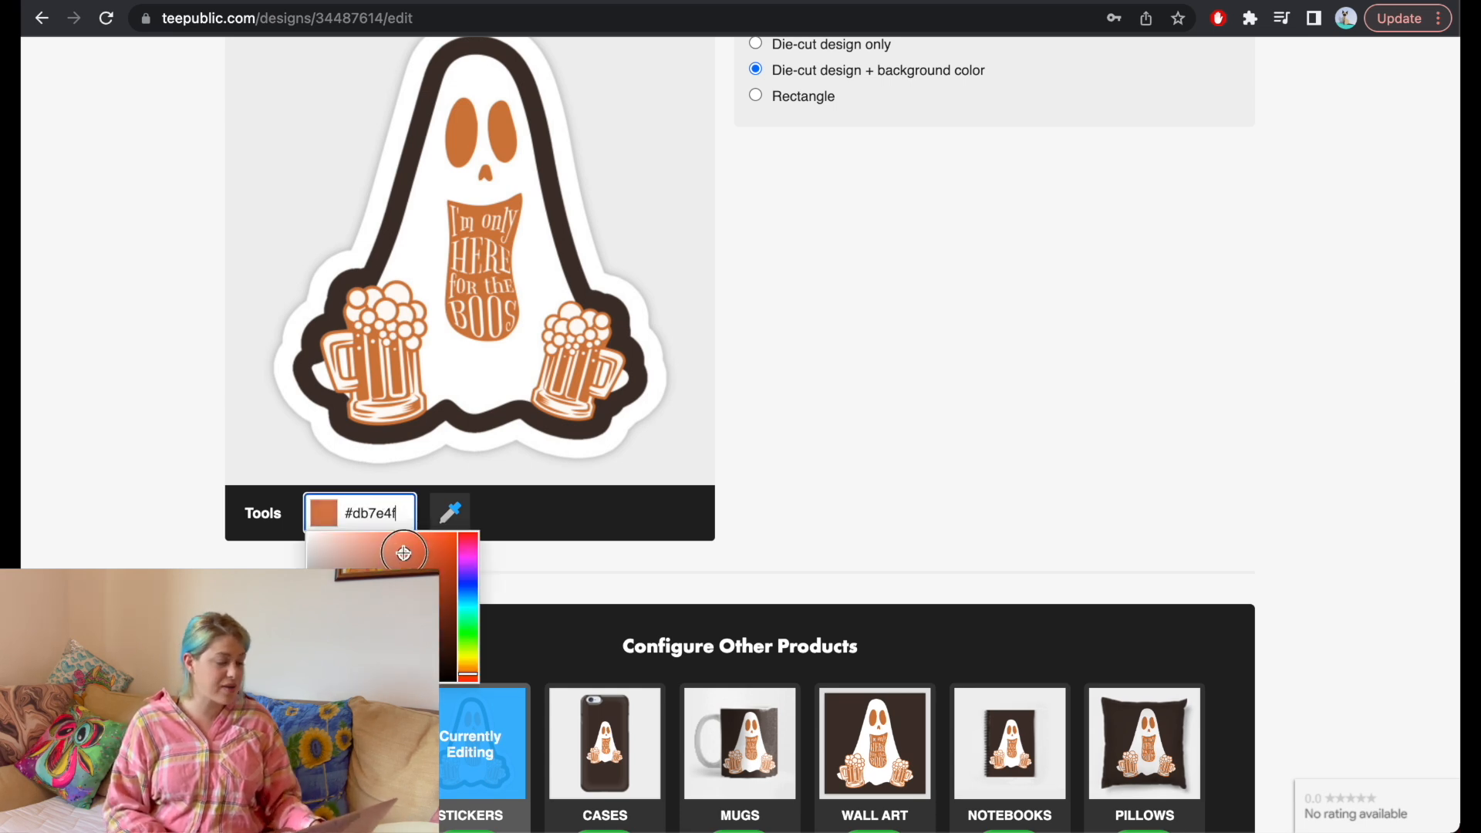
{"action": "left_click", "coordinate": [510, 559]}
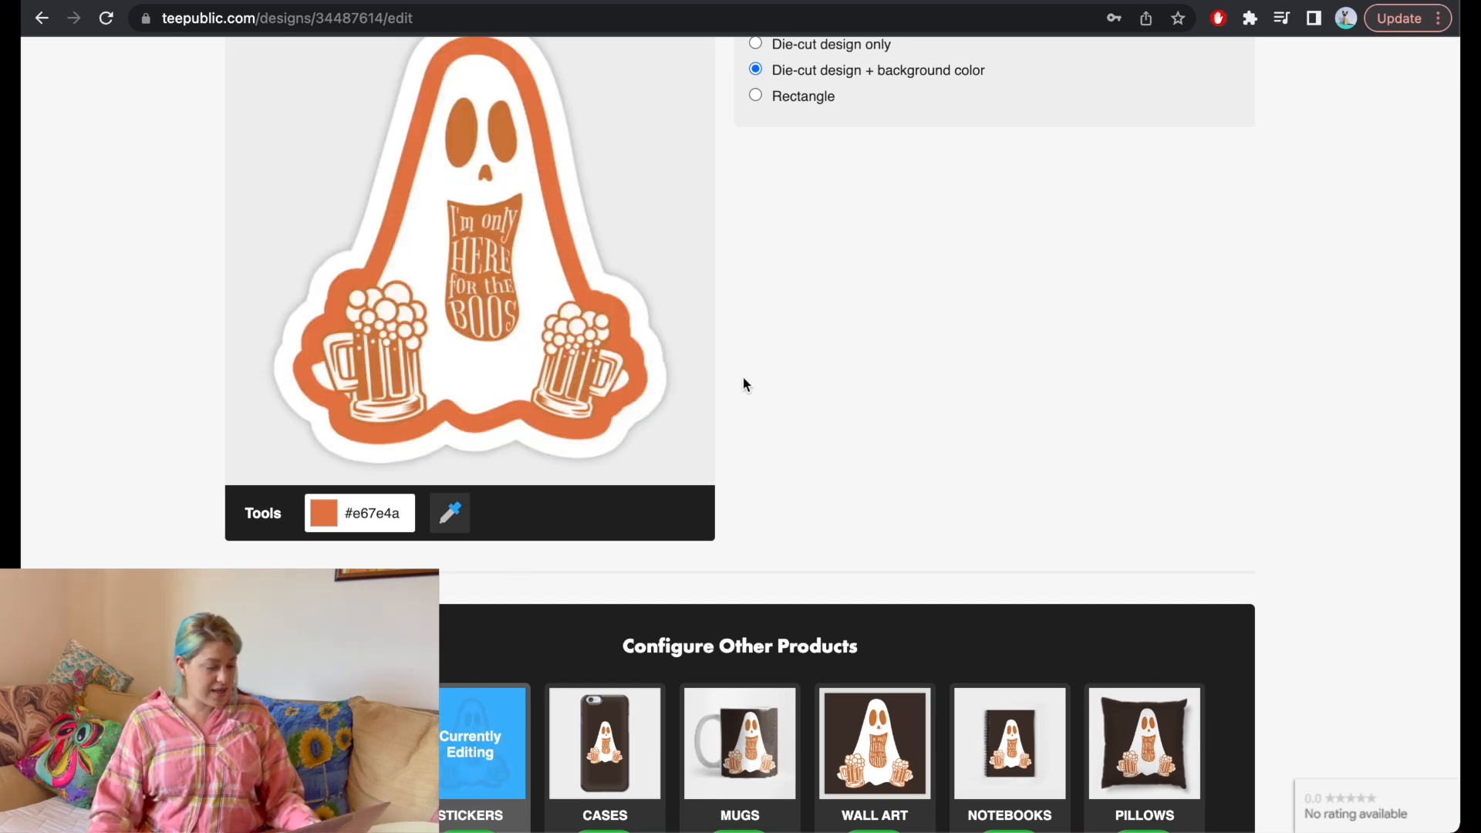
Change the sticker's background color to the dark purple #591f80
{"action": "left_click", "coordinate": [383, 508]}
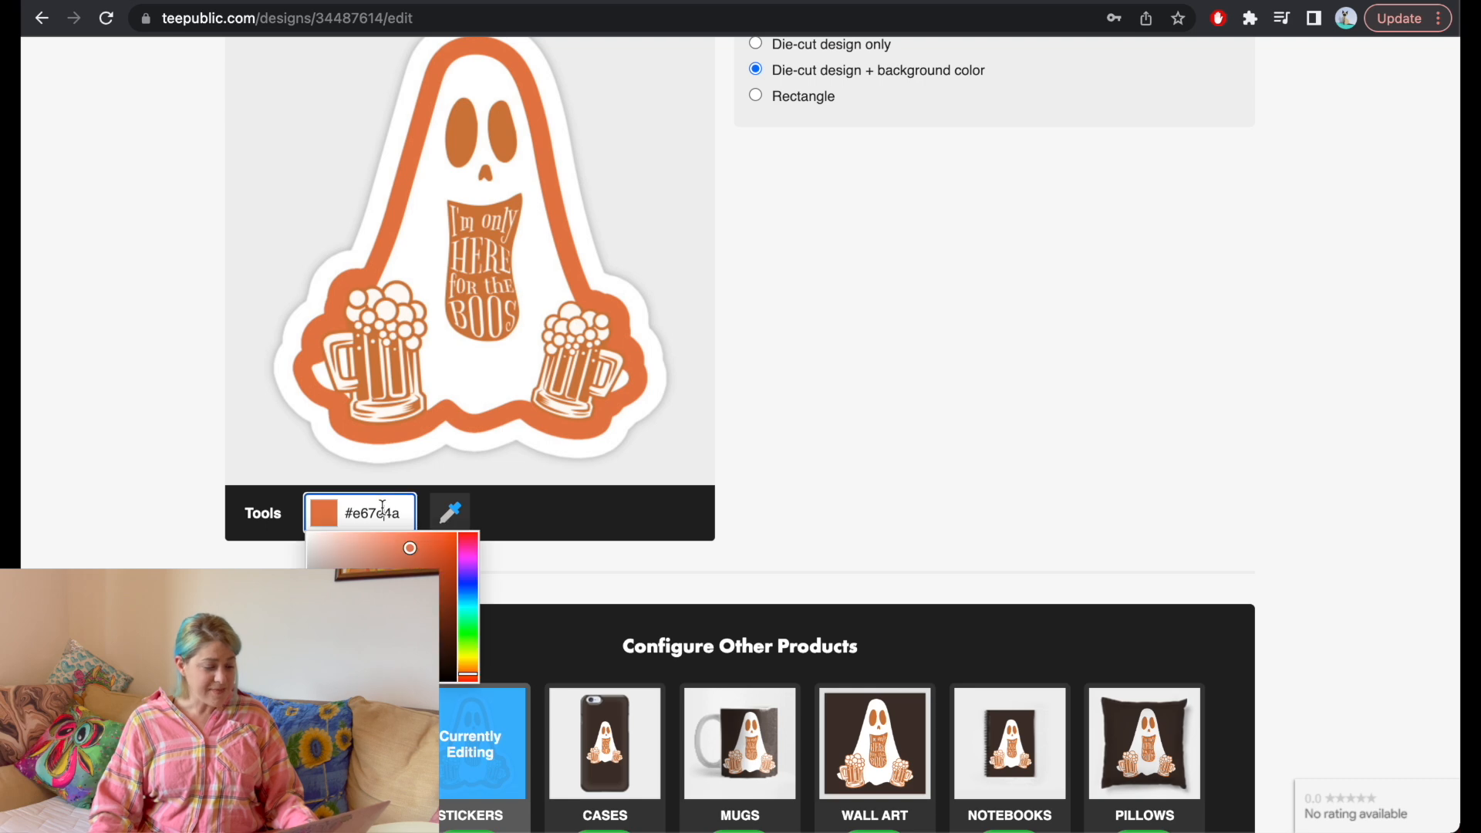
{"action": "left_click_drag", "start_coordinate": [469, 578], "coordinate": [472, 568]}
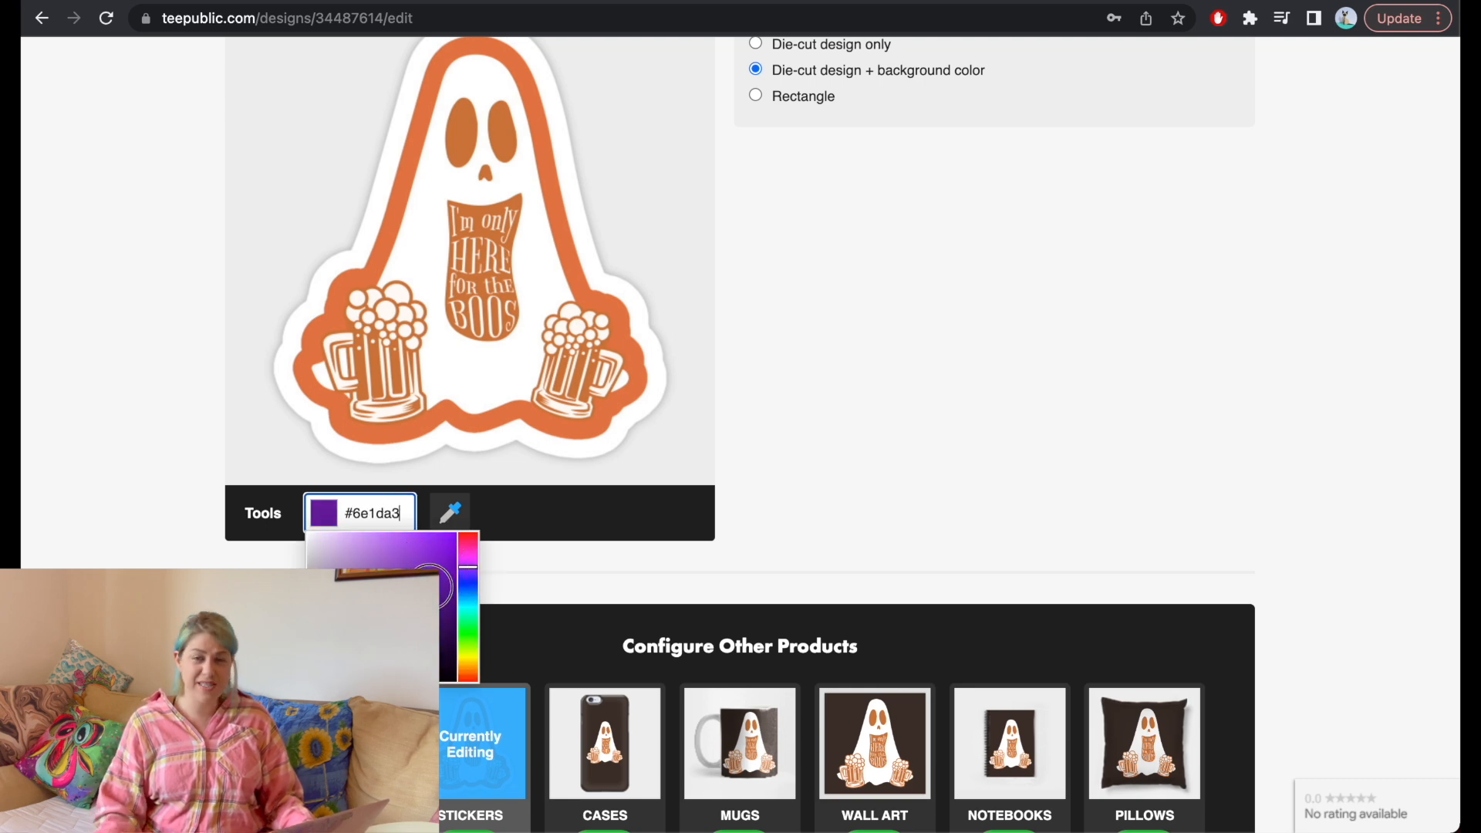
{"action": "left_click", "coordinate": [774, 418]}
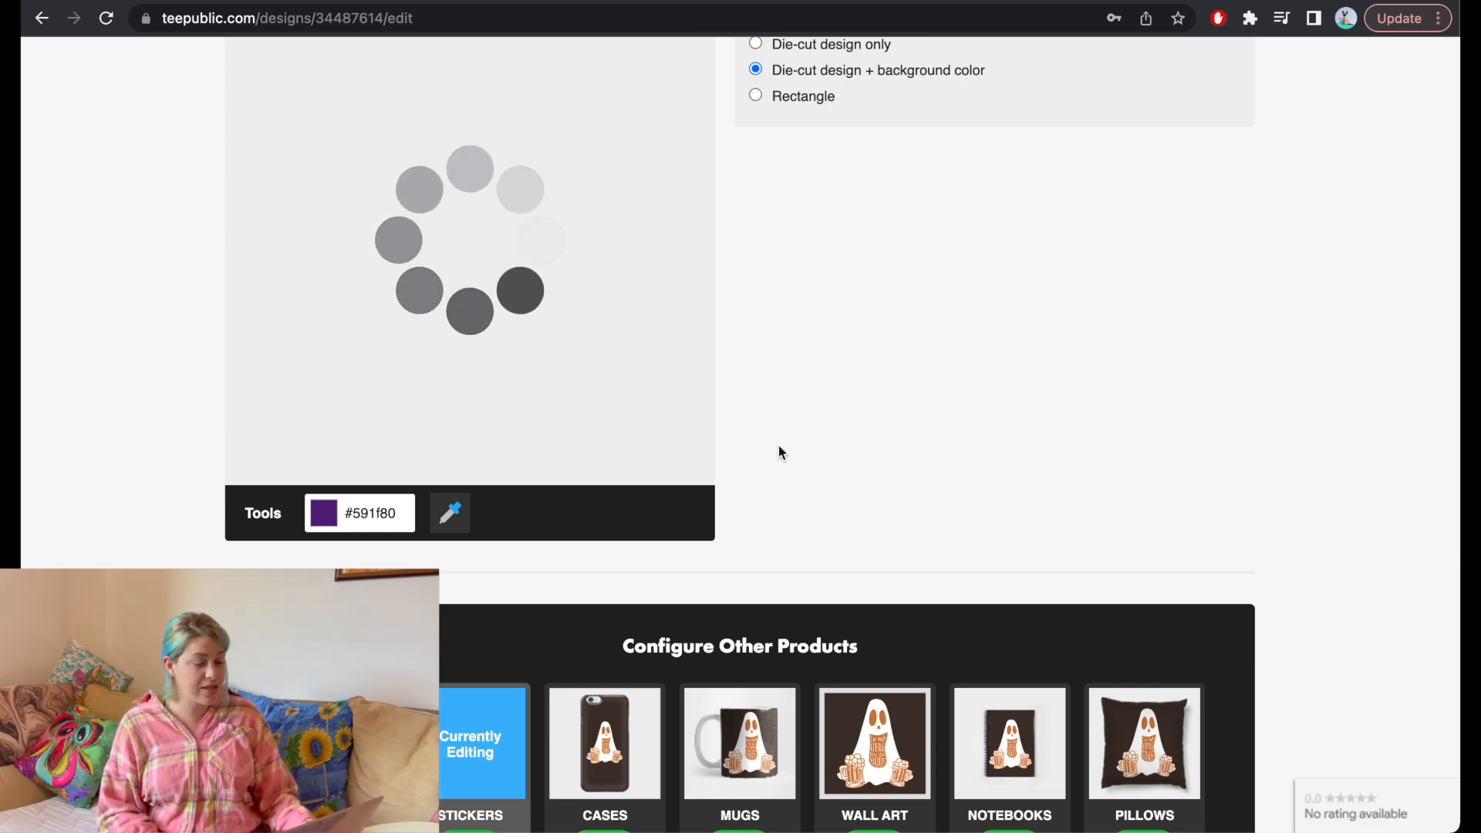
{"action": "scroll", "coordinate": [779, 451], "scroll_direction": "up", "scroll_amount": 2}
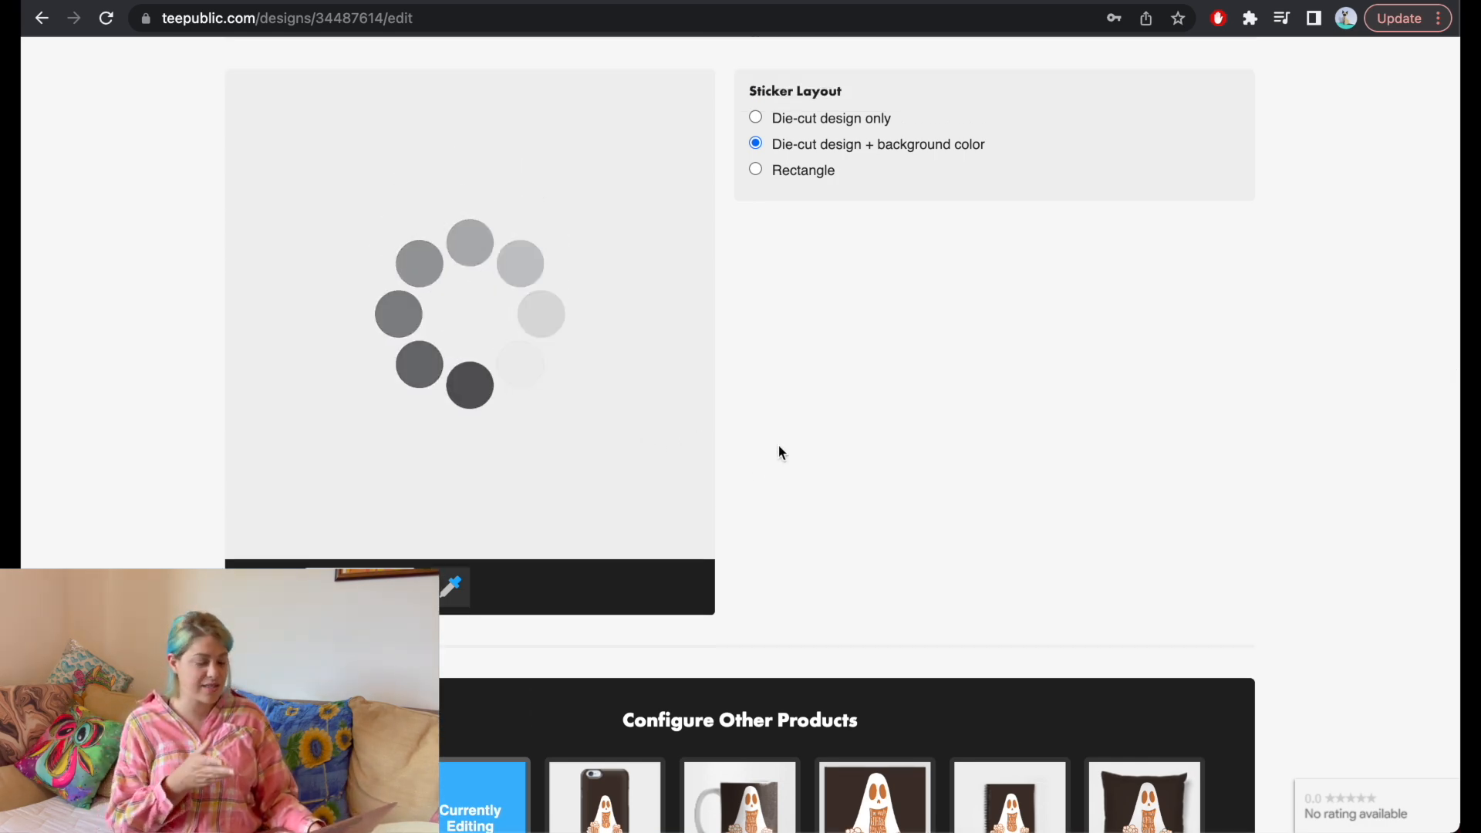
{"action": "scroll", "coordinate": [778, 447], "scroll_direction": "up", "scroll_amount": 1}
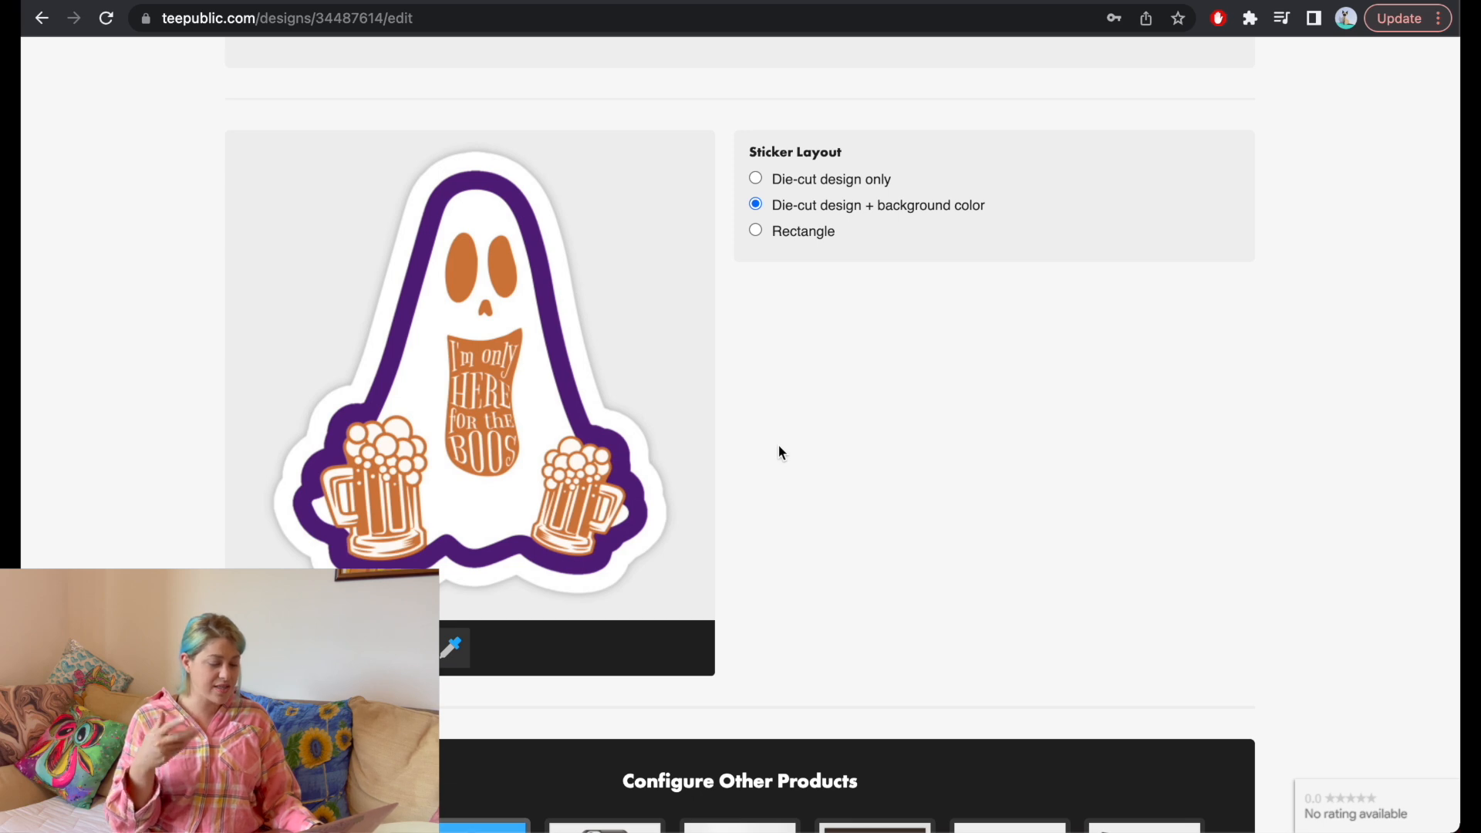
{"action": "left_click", "coordinate": [368, 648]}
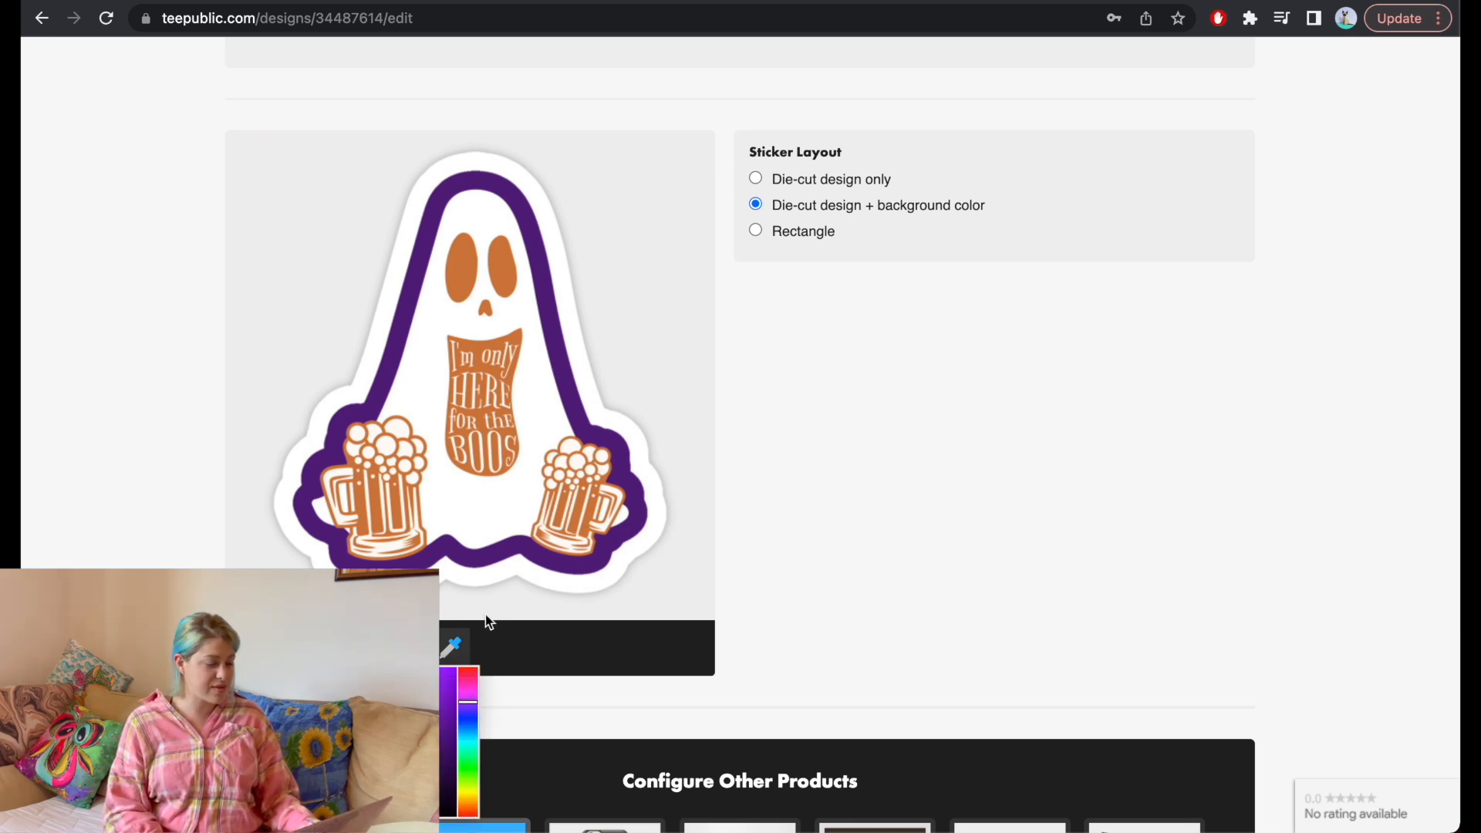
{"action": "left_click", "coordinate": [759, 517]}
Open the cases and set the background of both the phone case and the laptop case to #591f80
{"action": "scroll", "coordinate": [759, 517], "scroll_direction": "down", "scroll_amount": 4}
{"action": "left_click", "coordinate": [608, 608]}
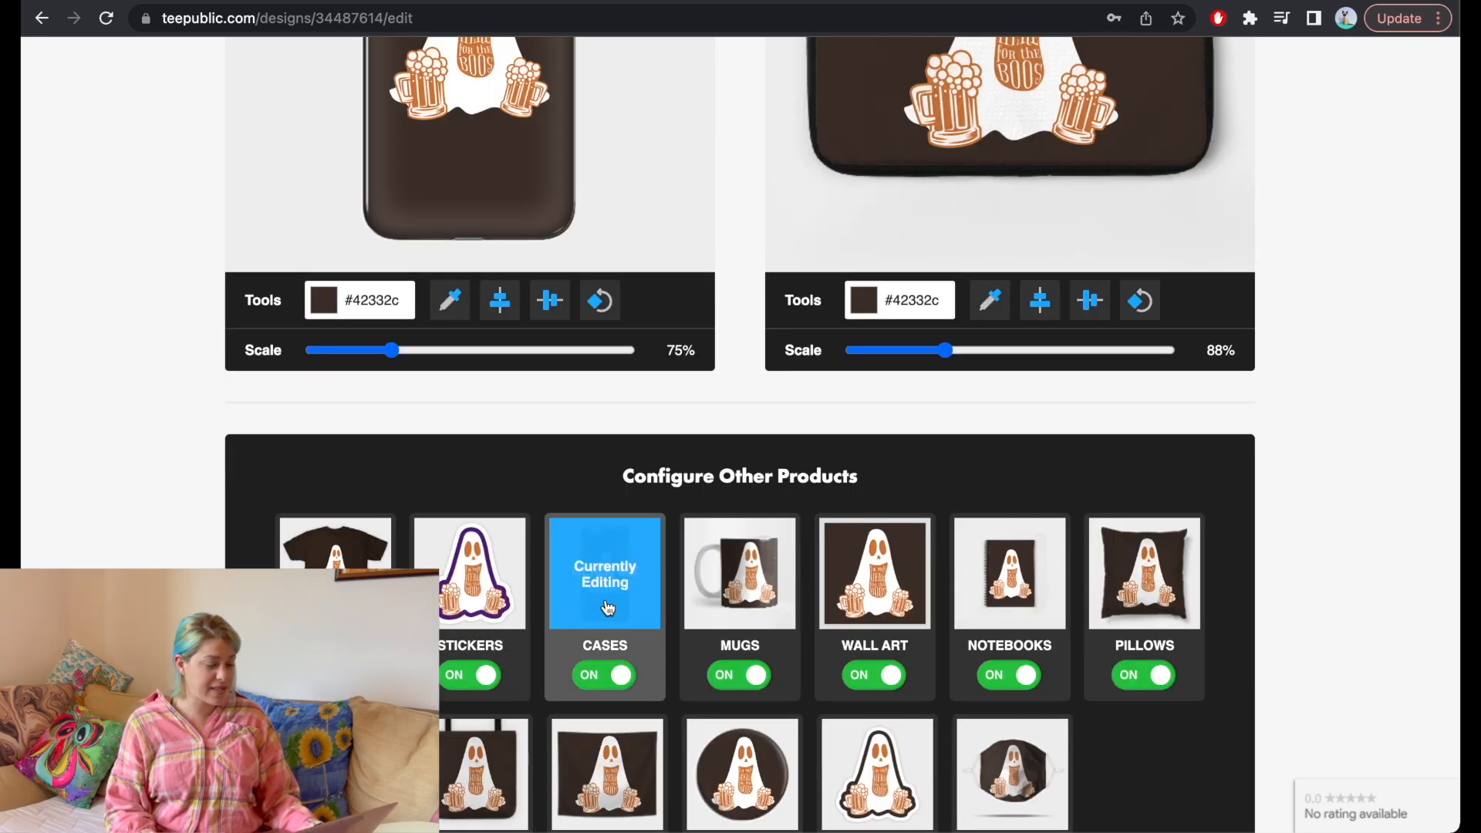
{"action": "scroll", "coordinate": [608, 608], "scroll_direction": "up", "scroll_amount": 3}
{"action": "double_click", "coordinate": [371, 512]}
{"action": "type", "text": "591f80"}
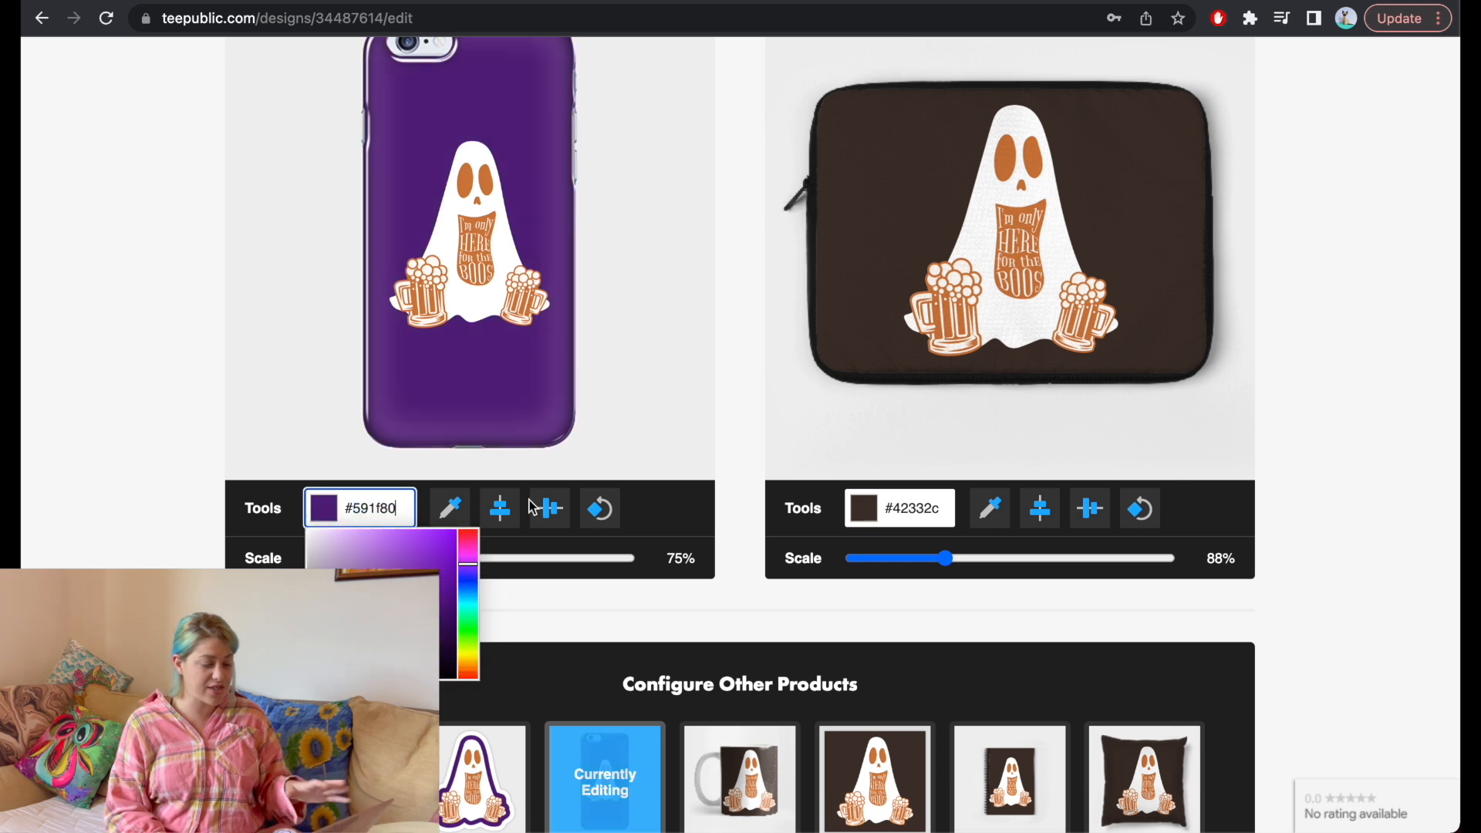
{"action": "double_click", "coordinate": [935, 508]}
{"action": "type", "text": "#591f80"}
Open the mugs and set the background of both the coffee mug and the travel mug to #591f80
{"action": "left_click", "coordinate": [743, 770]}
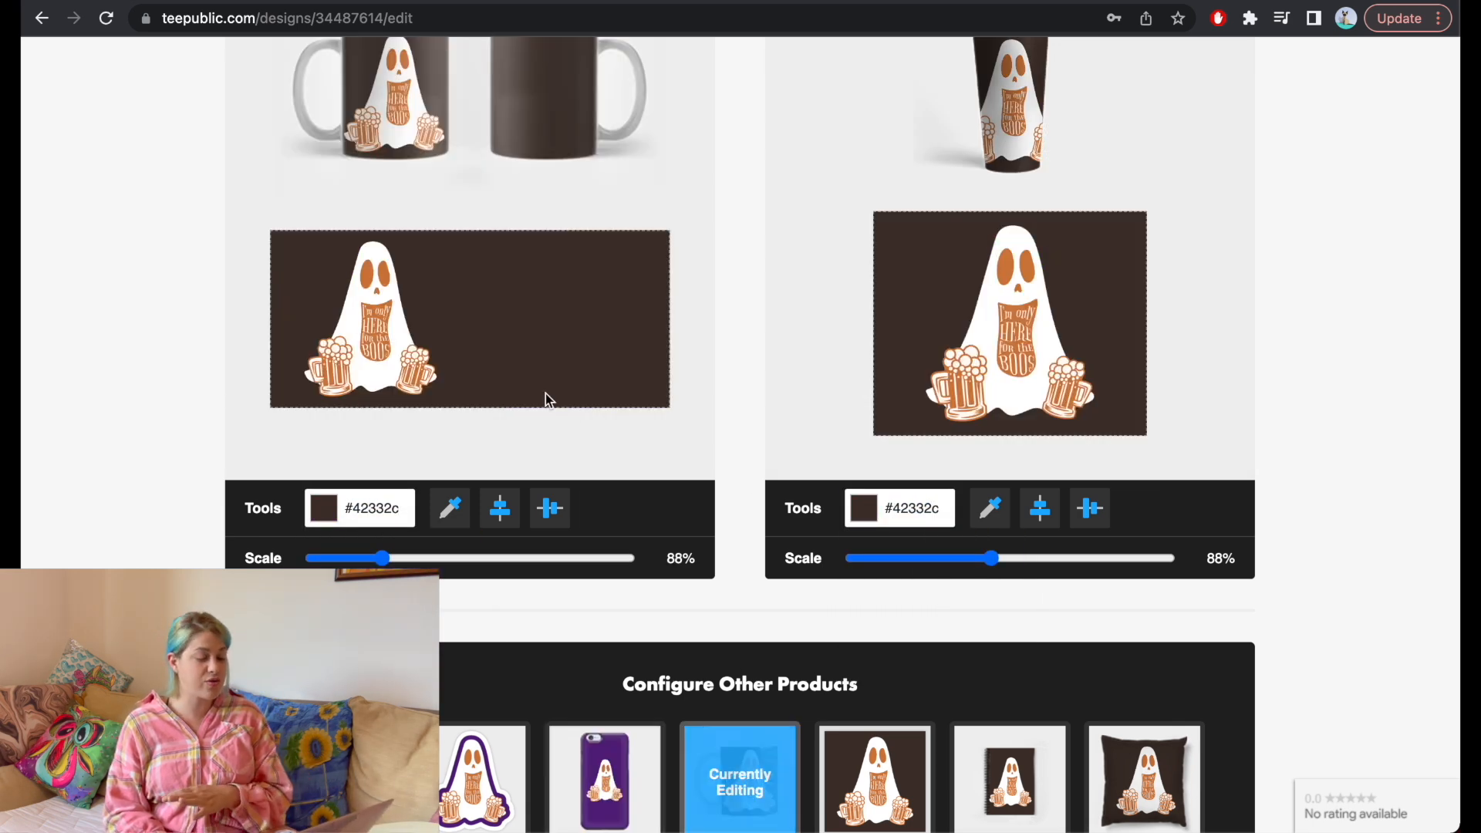
{"action": "double_click", "coordinate": [365, 512]}
{"action": "type", "text": "591f80"}
{"action": "double_click", "coordinate": [911, 498]}
{"action": "type", "text": "#591f80"}
{"action": "left_click", "coordinate": [918, 471]}
Scale the artwork to 81% on the travel mug and 78% on the coffee mug
{"action": "left_click", "coordinate": [979, 558]}
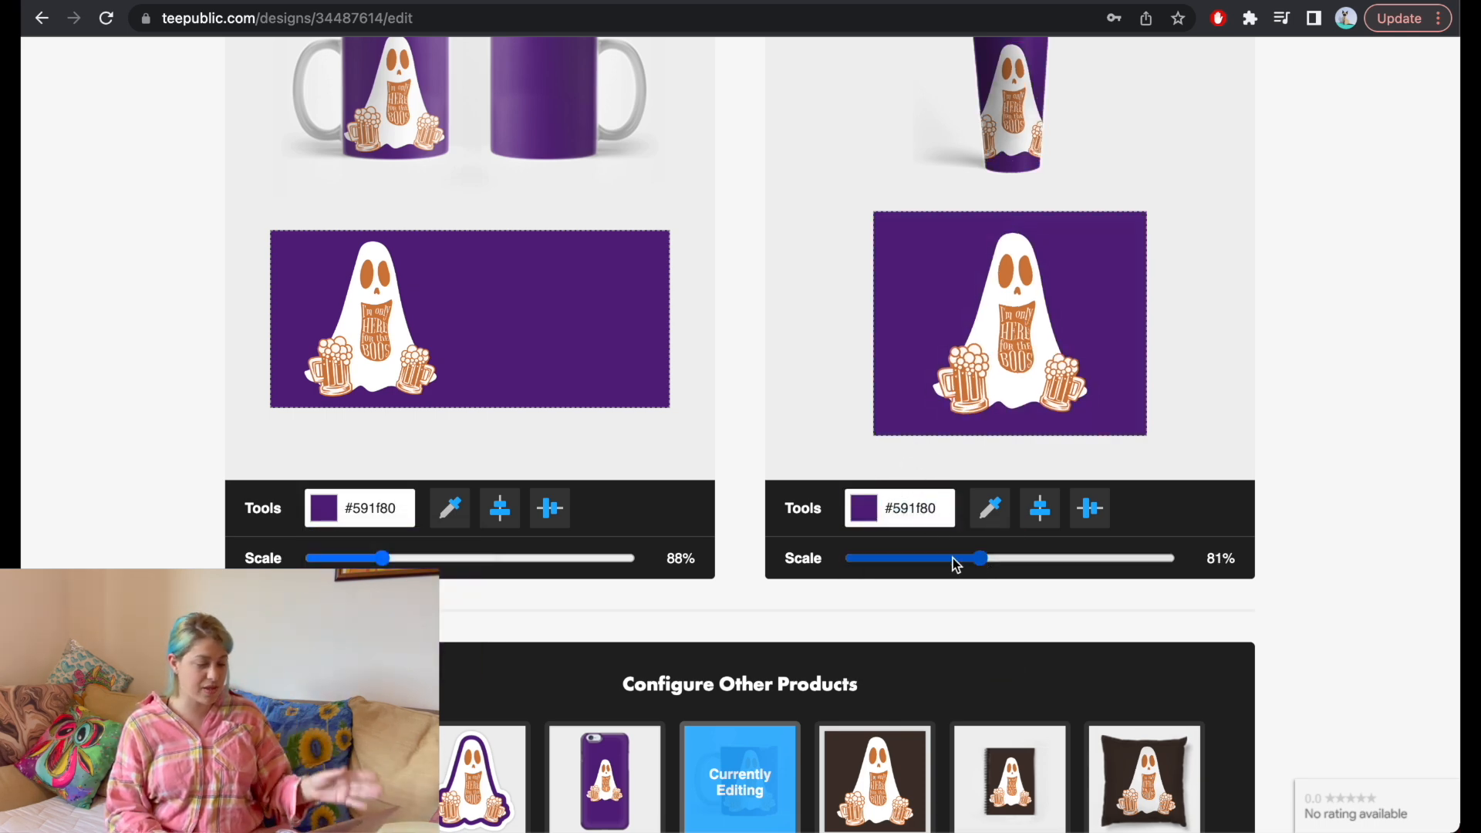
{"action": "left_click", "coordinate": [387, 558]}
{"action": "left_click_drag", "start_coordinate": [387, 558], "coordinate": [573, 569]}
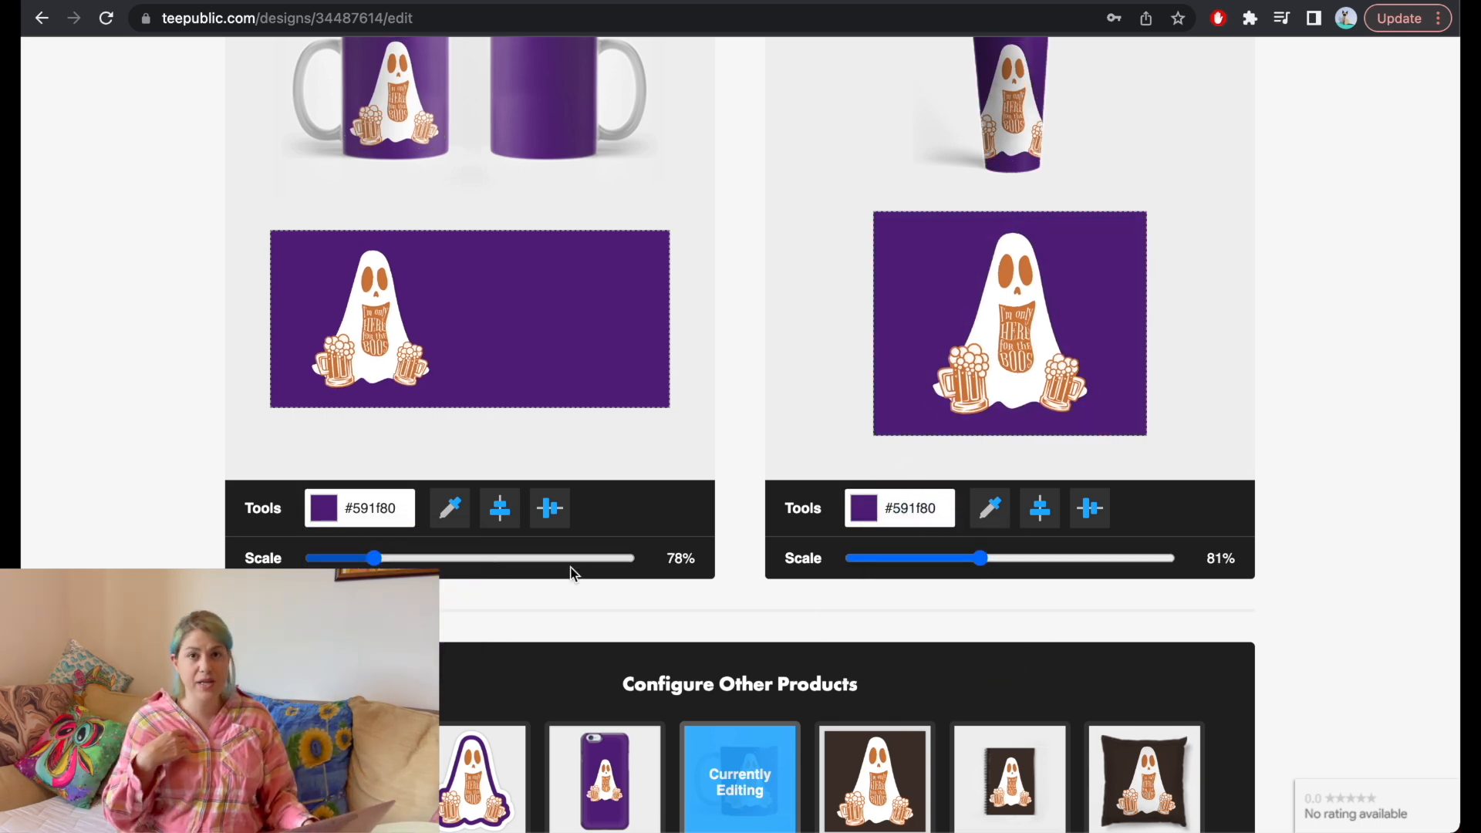
Open the wall art, set its aspect ratio to 5:6 and its background color to #591f80
{"action": "scroll", "coordinate": [802, 609], "scroll_direction": "down", "scroll_amount": 2}
{"action": "left_click", "coordinate": [890, 606]}
{"action": "scroll", "coordinate": [818, 516], "scroll_direction": "up", "scroll_amount": 2}
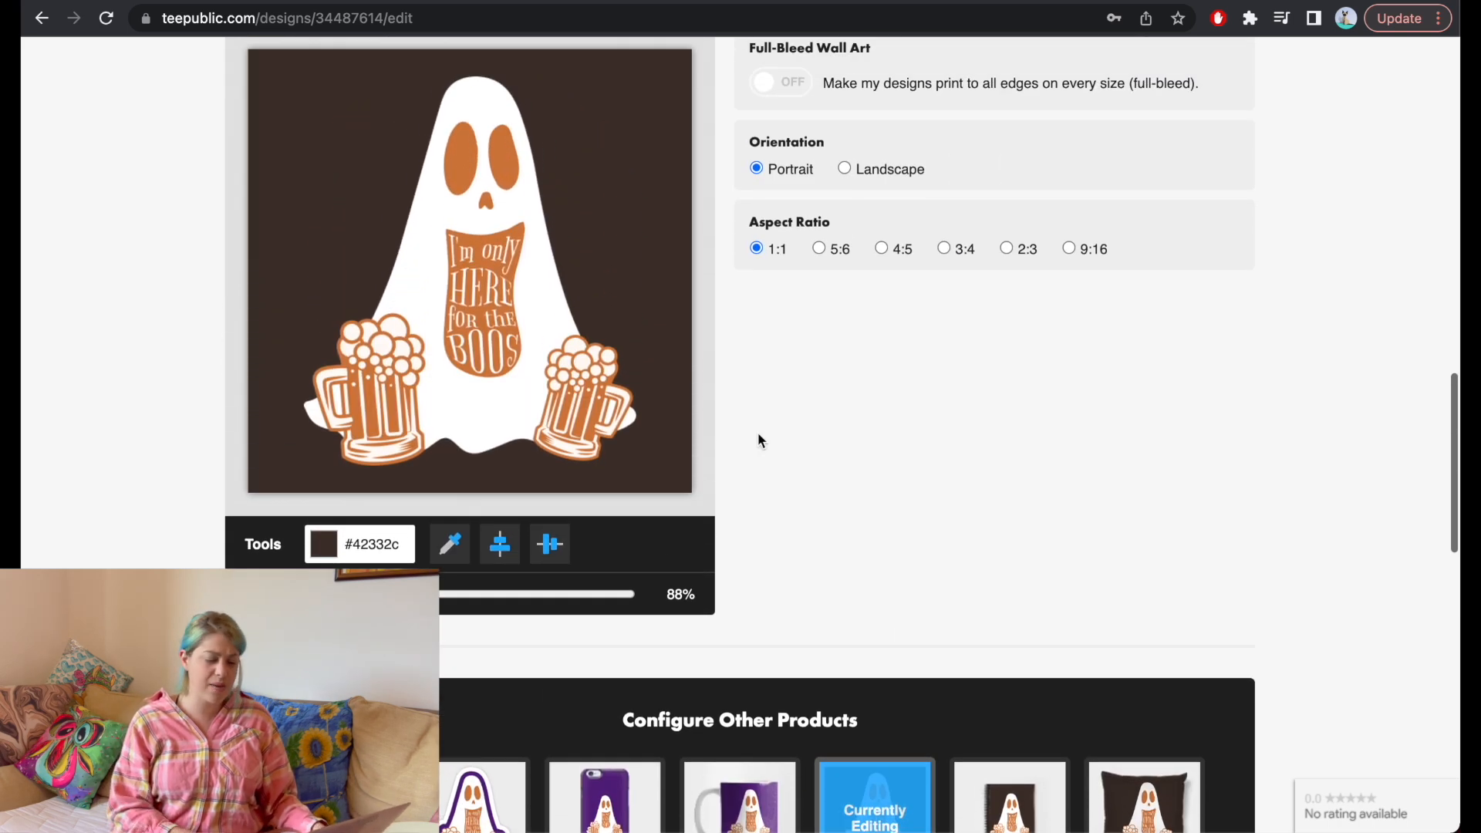
{"action": "left_click", "coordinate": [833, 252]}
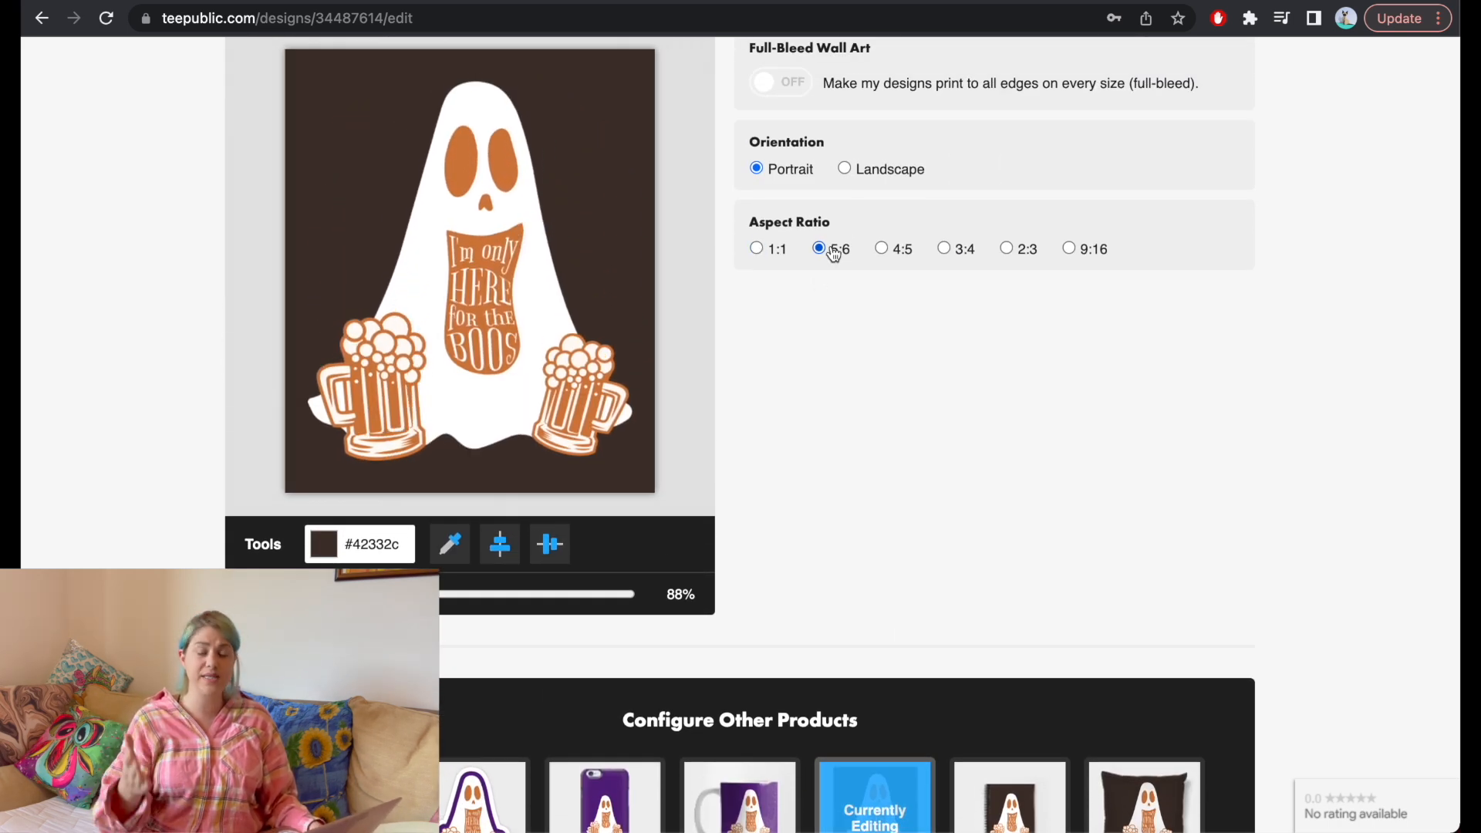
{"action": "double_click", "coordinate": [387, 543]}
{"action": "type", "text": "591f80"}
{"action": "left_click", "coordinate": [797, 457]}
Open the notebooks, align the artwork to the center of the spiral notebook, and set both notebook backgrounds to #591f80
{"action": "scroll", "coordinate": [798, 458], "scroll_direction": "down", "scroll_amount": 3}
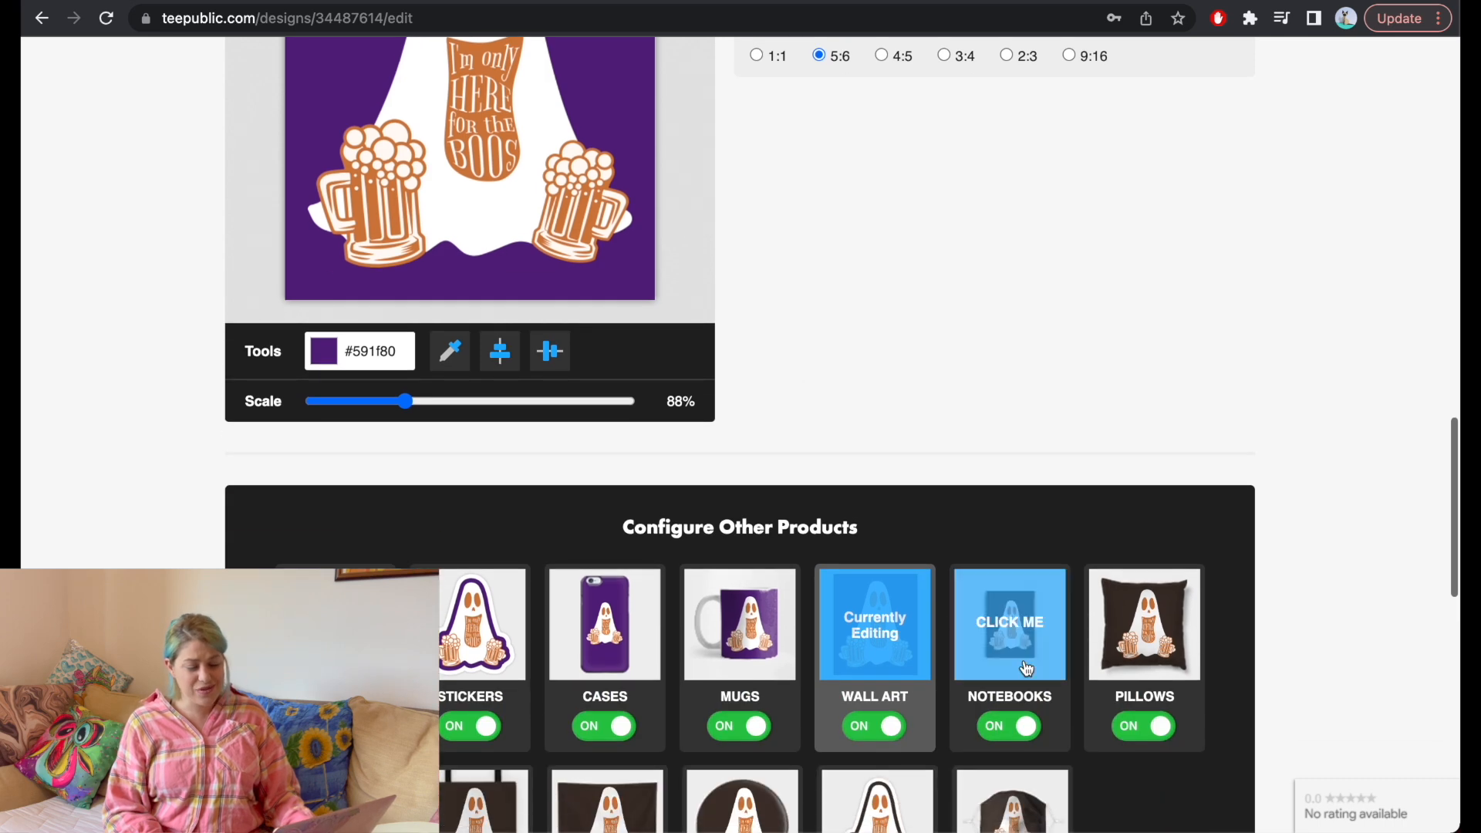
{"action": "left_click", "coordinate": [1033, 676]}
{"action": "scroll", "coordinate": [579, 631], "scroll_direction": "up", "scroll_amount": 3}
{"action": "left_click", "coordinate": [510, 627]}
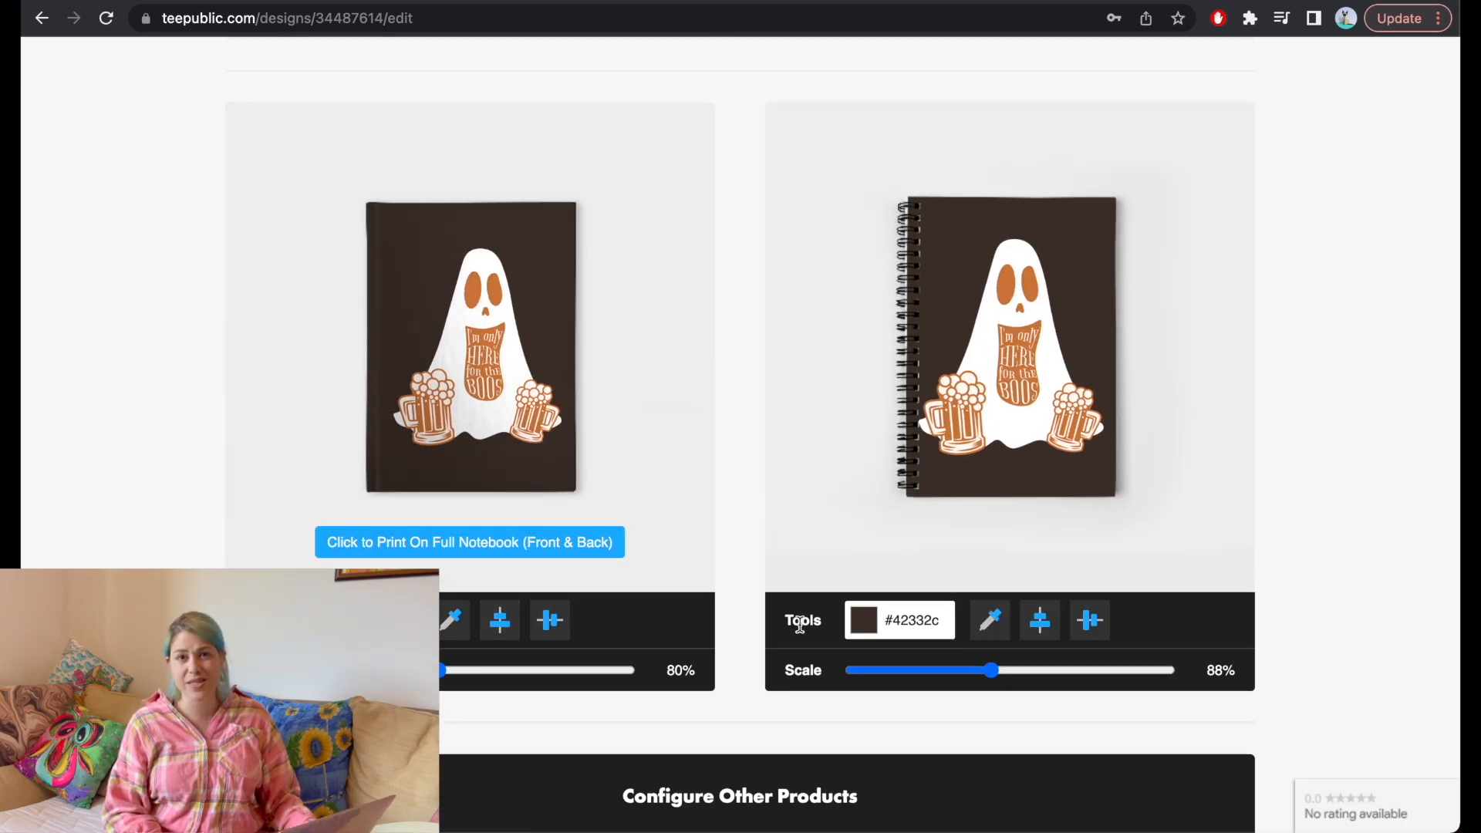
{"action": "left_click", "coordinate": [1088, 622]}
{"action": "left_click", "coordinate": [914, 620]}
{"action": "double_click", "coordinate": [914, 621]}
{"action": "type", "text": "#591f80"}
{"action": "double_click", "coordinate": [373, 620]}
{"action": "type", "text": "#591f80"}
{"action": "left_click", "coordinate": [693, 453]}
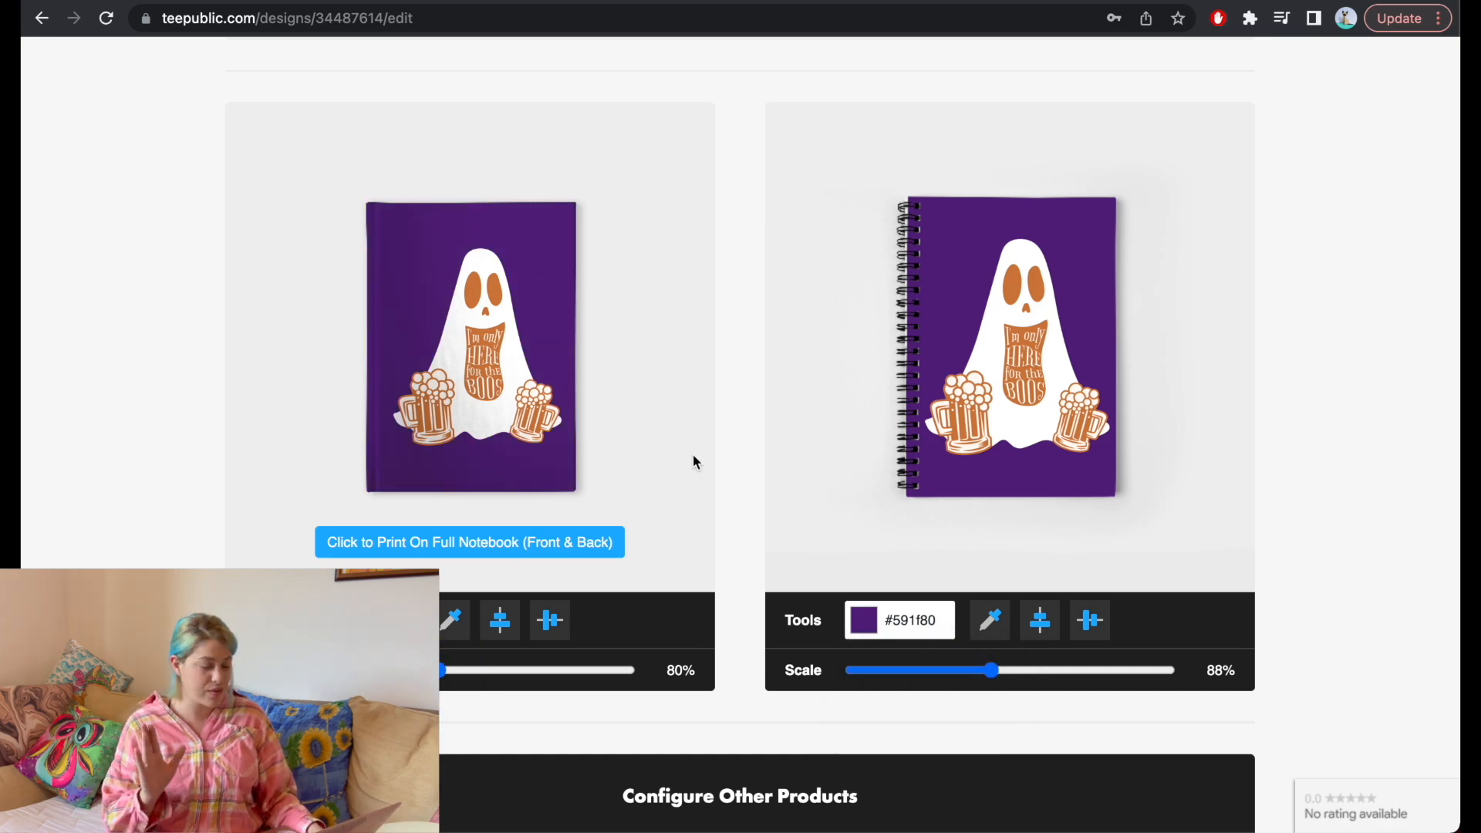
Open the pillows and set the pillow's background color to #591f80
{"action": "scroll", "coordinate": [692, 454], "scroll_direction": "down", "scroll_amount": 5}
{"action": "left_click", "coordinate": [1144, 509]}
{"action": "scroll", "coordinate": [496, 466], "scroll_direction": "up", "scroll_amount": 5}
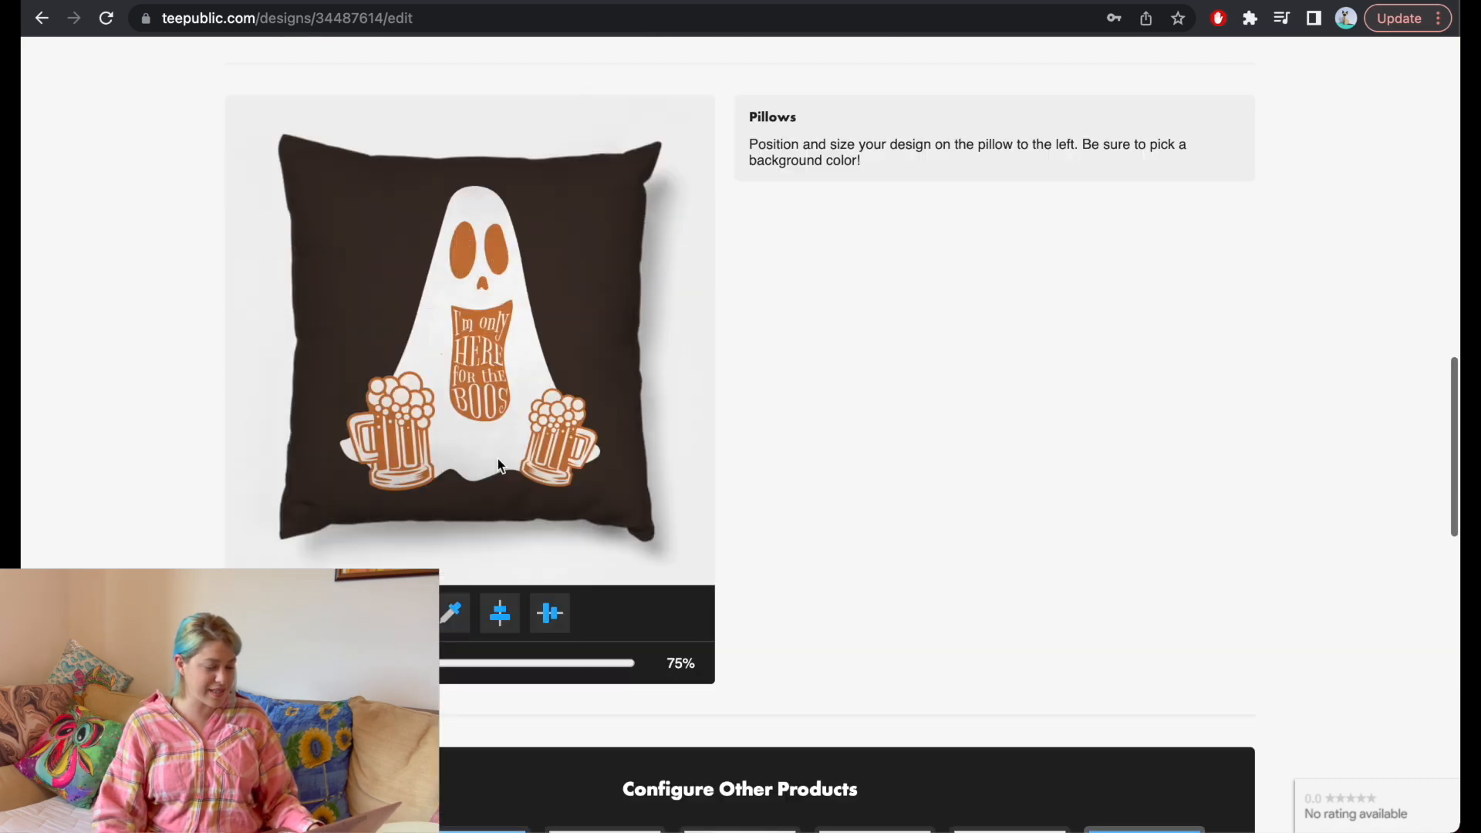
{"action": "double_click", "coordinate": [373, 613]}
{"action": "type", "text": "#591f80"}
{"action": "left_click", "coordinate": [775, 435]}
Open the totes and set the tote bag's background color to #591f80
{"action": "scroll", "coordinate": [775, 435], "scroll_direction": "down", "scroll_amount": 5}
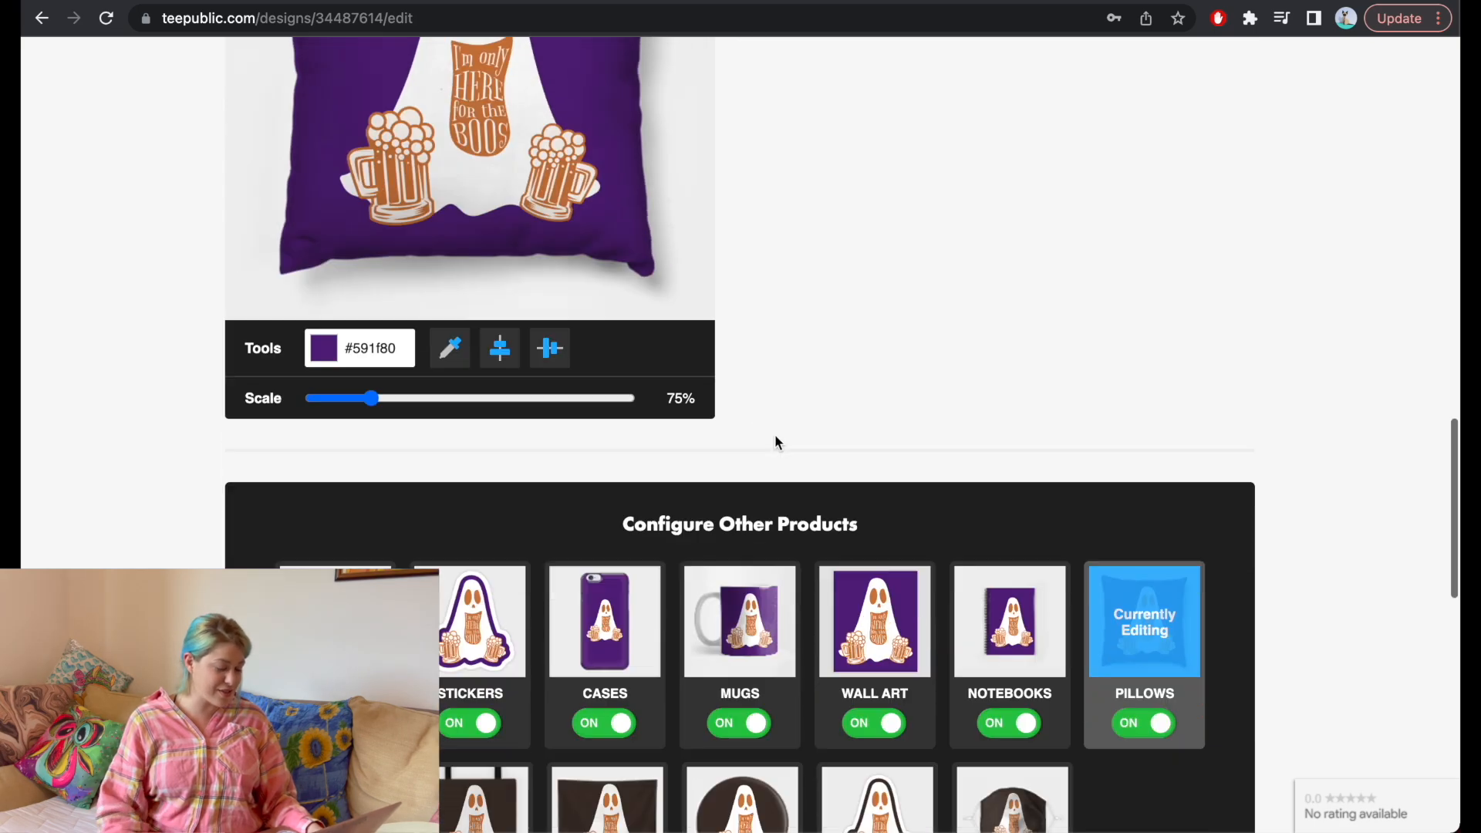
{"action": "left_click", "coordinate": [482, 729]}
{"action": "scroll", "coordinate": [482, 729], "scroll_direction": "up", "scroll_amount": 5}
{"action": "double_click", "coordinate": [374, 662]}
{"action": "type", "text": "#591f80"}
{"action": "left_click", "coordinate": [920, 485]}
Open the tapestries, set their orientation to Portrait, and set the background of both tapestry sizes to #591f80
{"action": "scroll", "coordinate": [991, 463], "scroll_direction": "down", "scroll_amount": 5}
{"action": "left_click", "coordinate": [625, 723]}
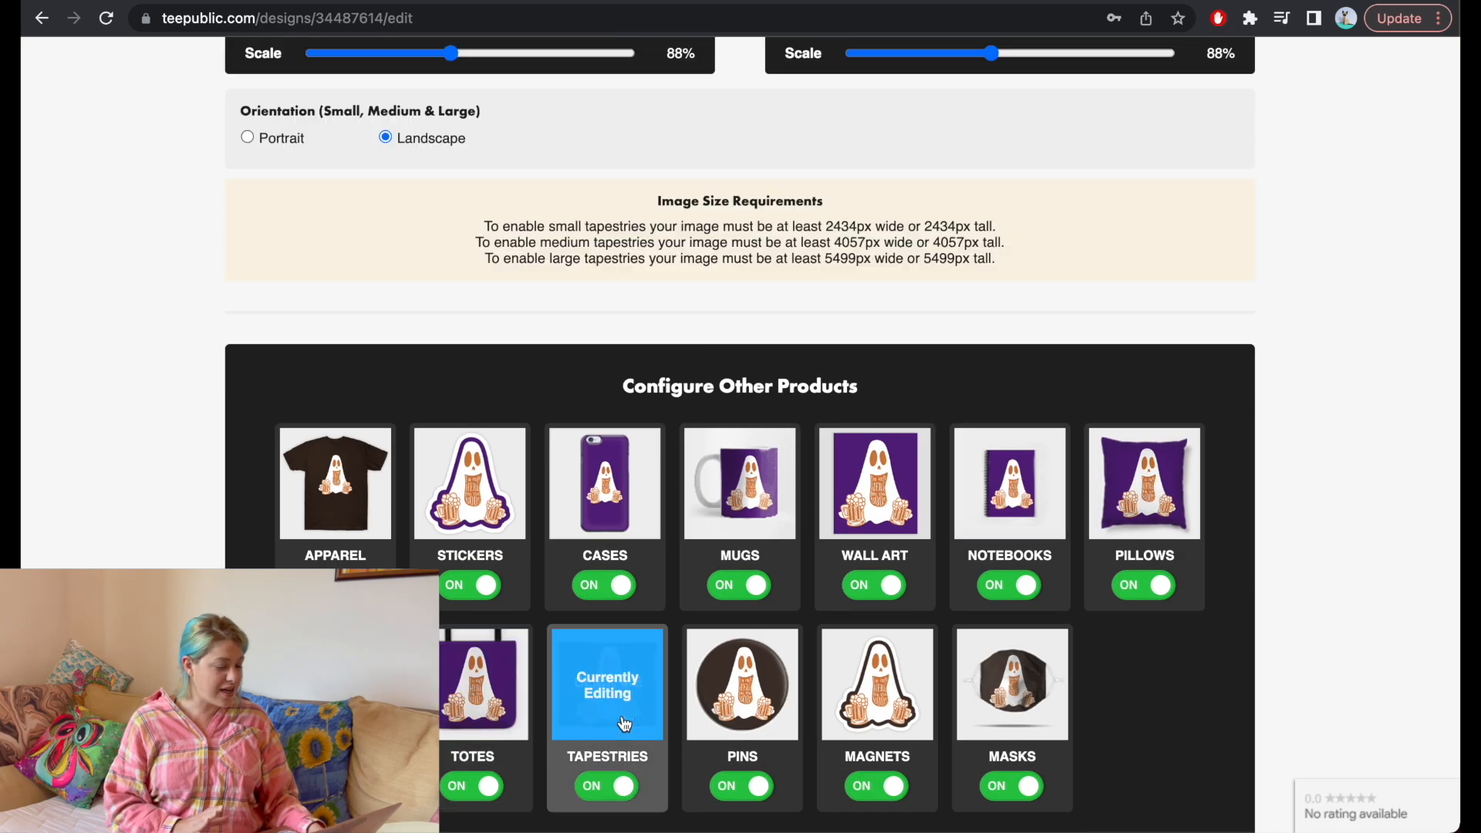
{"action": "scroll", "coordinate": [624, 723], "scroll_direction": "up", "scroll_amount": 4}
{"action": "scroll", "coordinate": [625, 723], "scroll_direction": "up", "scroll_amount": 2}
{"action": "left_click", "coordinate": [248, 616]}
{"action": "scroll", "coordinate": [585, 693], "scroll_direction": "up", "scroll_amount": 2}
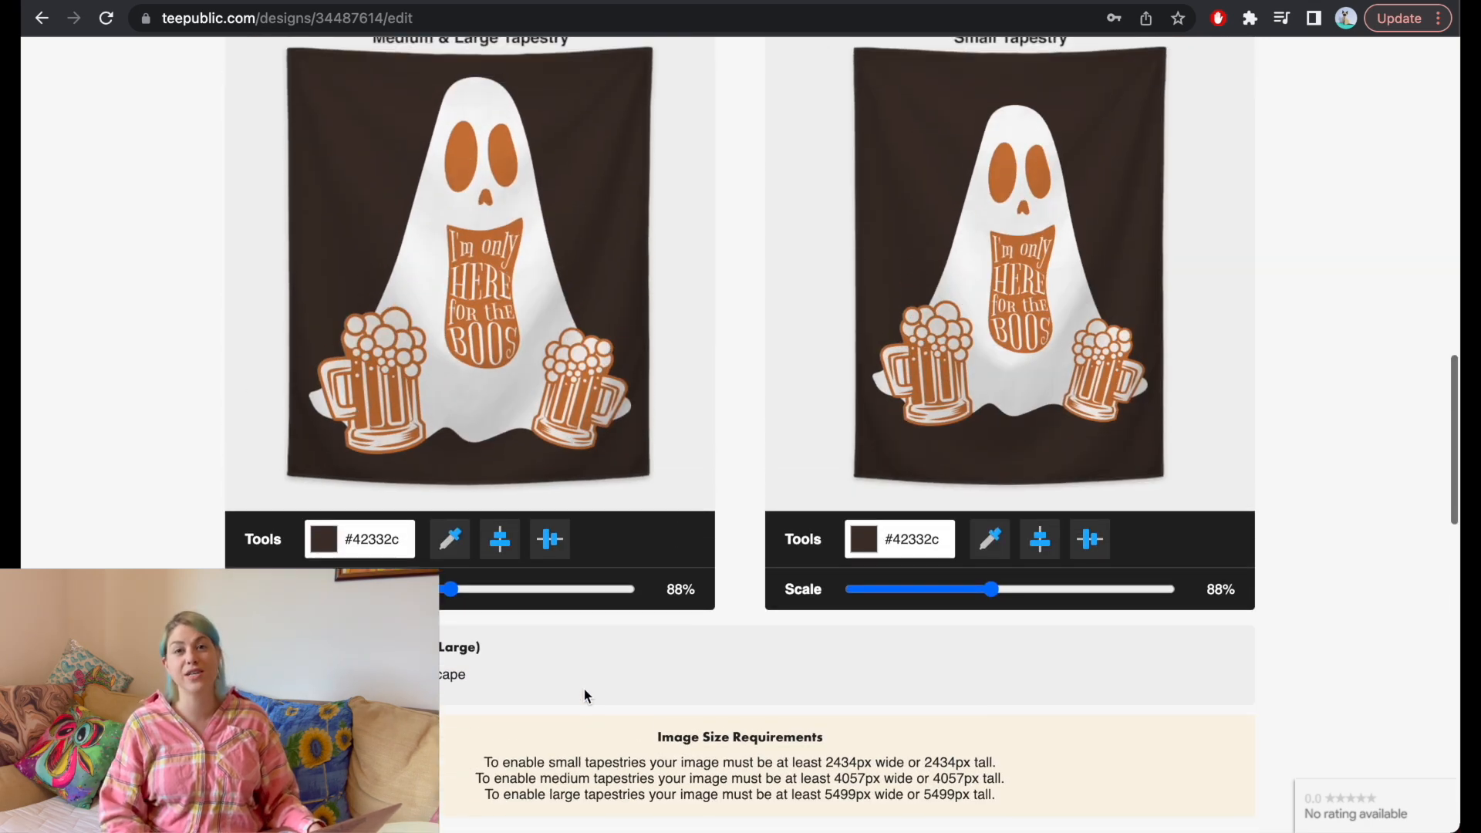
{"action": "double_click", "coordinate": [374, 561]}
{"action": "type", "text": "591f80"}
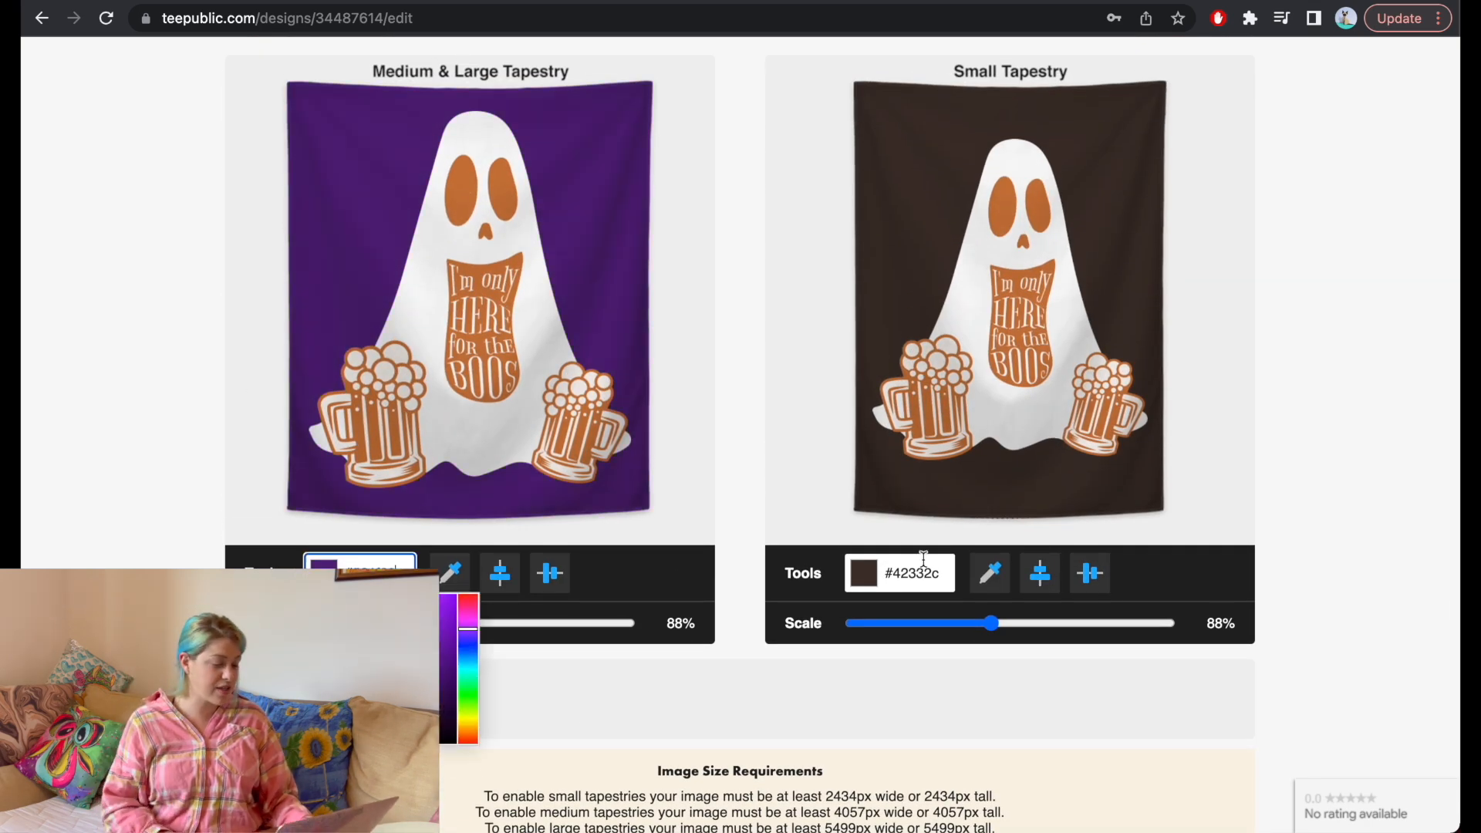
{"action": "double_click", "coordinate": [925, 571]}
{"action": "key", "text": "super+v"}
{"action": "left_click", "coordinate": [1217, 414]}
Open the pins and set the pin's background color to #591f80
{"action": "scroll", "coordinate": [1217, 419], "scroll_direction": "down", "scroll_amount": 7}
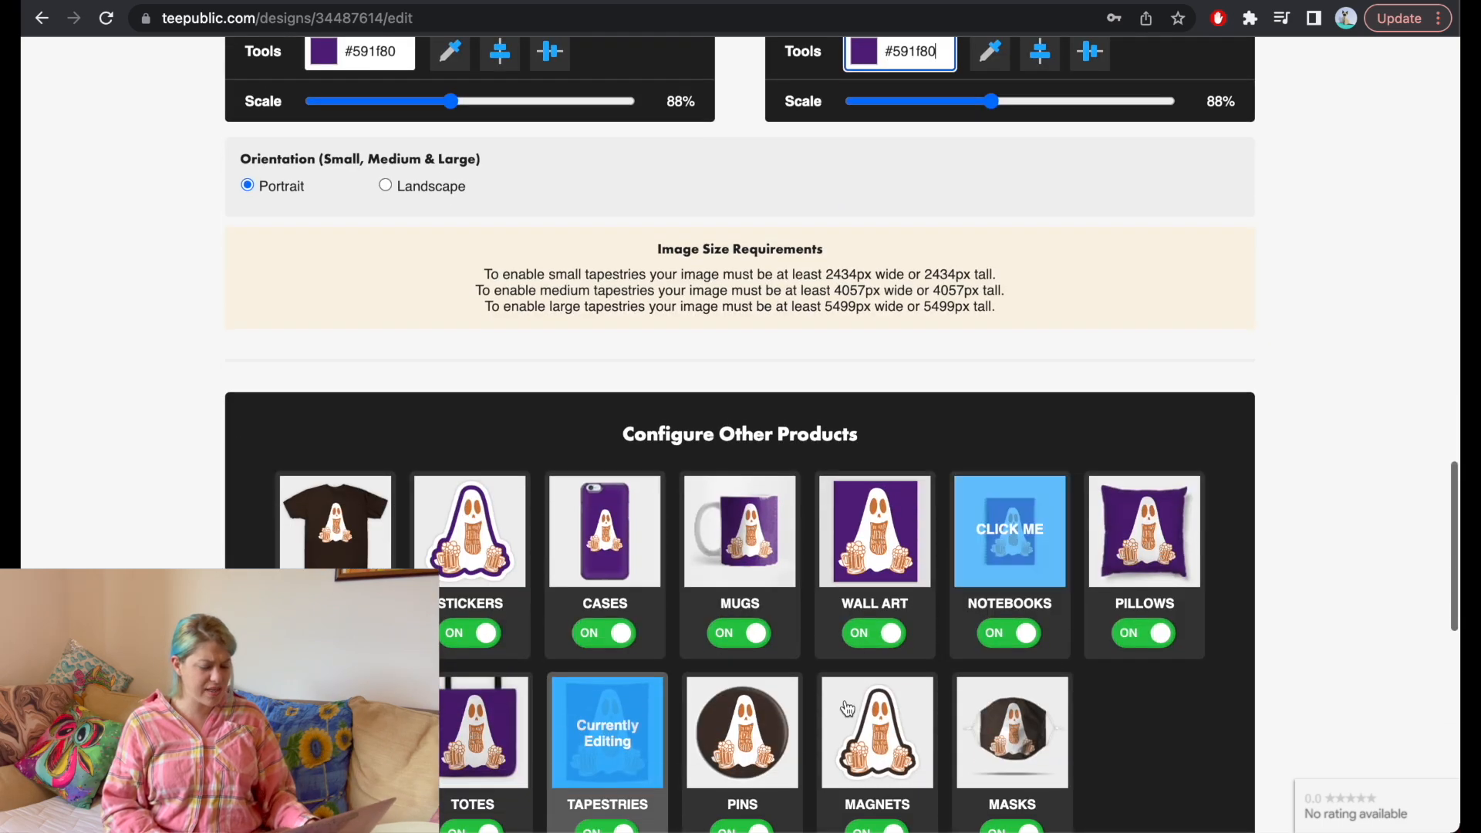
{"action": "left_click", "coordinate": [749, 771]}
{"action": "scroll", "coordinate": [749, 773], "scroll_direction": "up", "scroll_amount": 5}
{"action": "double_click", "coordinate": [374, 647]}
{"action": "key", "text": "super+v"}
{"action": "left_click", "coordinate": [890, 507]}
Open the magnets and set the die-cut magnet's background color to #591f80
{"action": "scroll", "coordinate": [889, 511], "scroll_direction": "down", "scroll_amount": 5}
{"action": "left_click", "coordinate": [879, 694]}
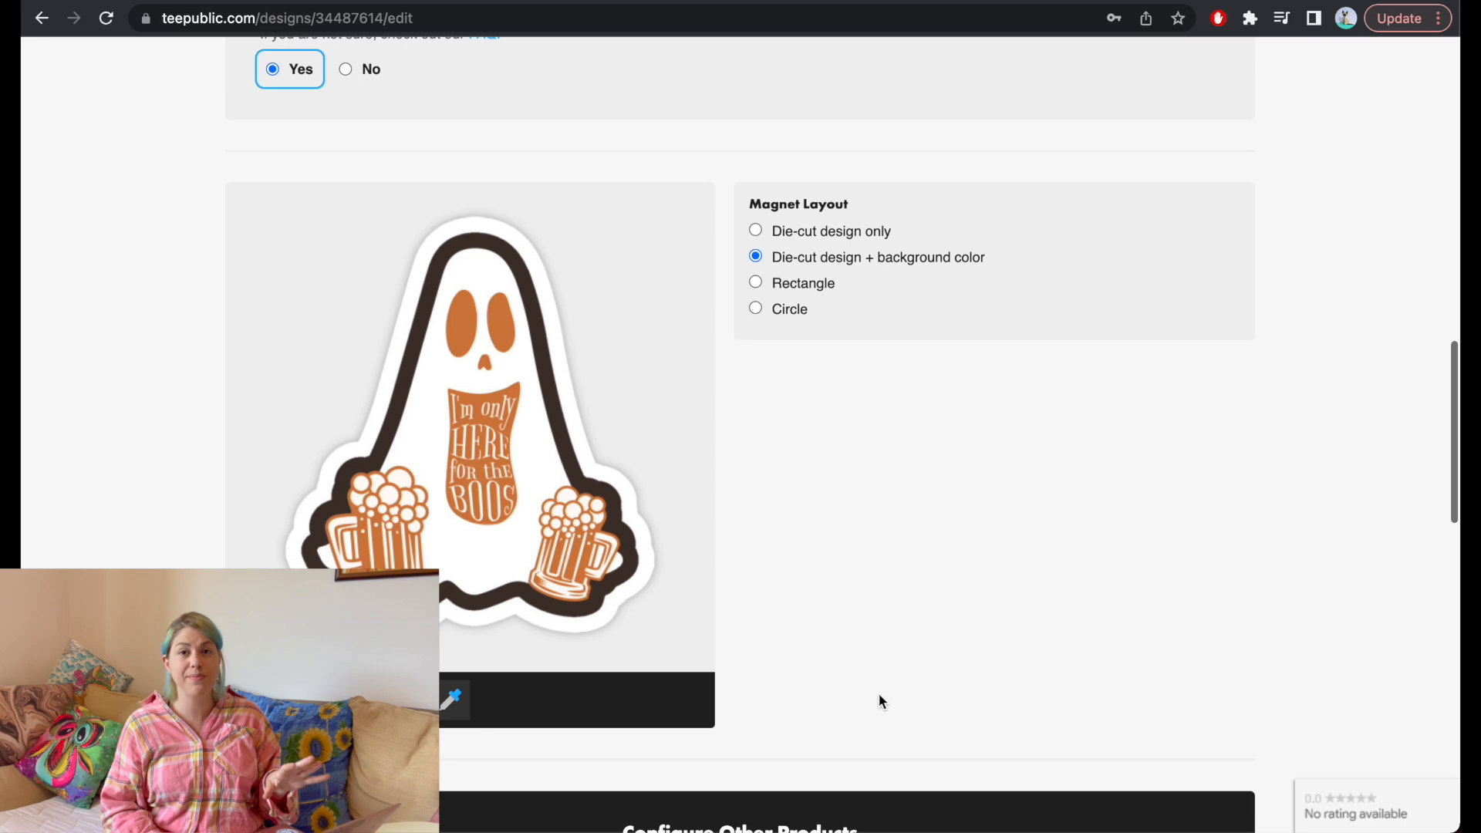
{"action": "double_click", "coordinate": [373, 701]}
{"action": "type", "text": "#591f80"}
{"action": "left_click", "coordinate": [836, 548]}
{"action": "scroll", "coordinate": [836, 548], "scroll_direction": "down", "scroll_amount": 5}
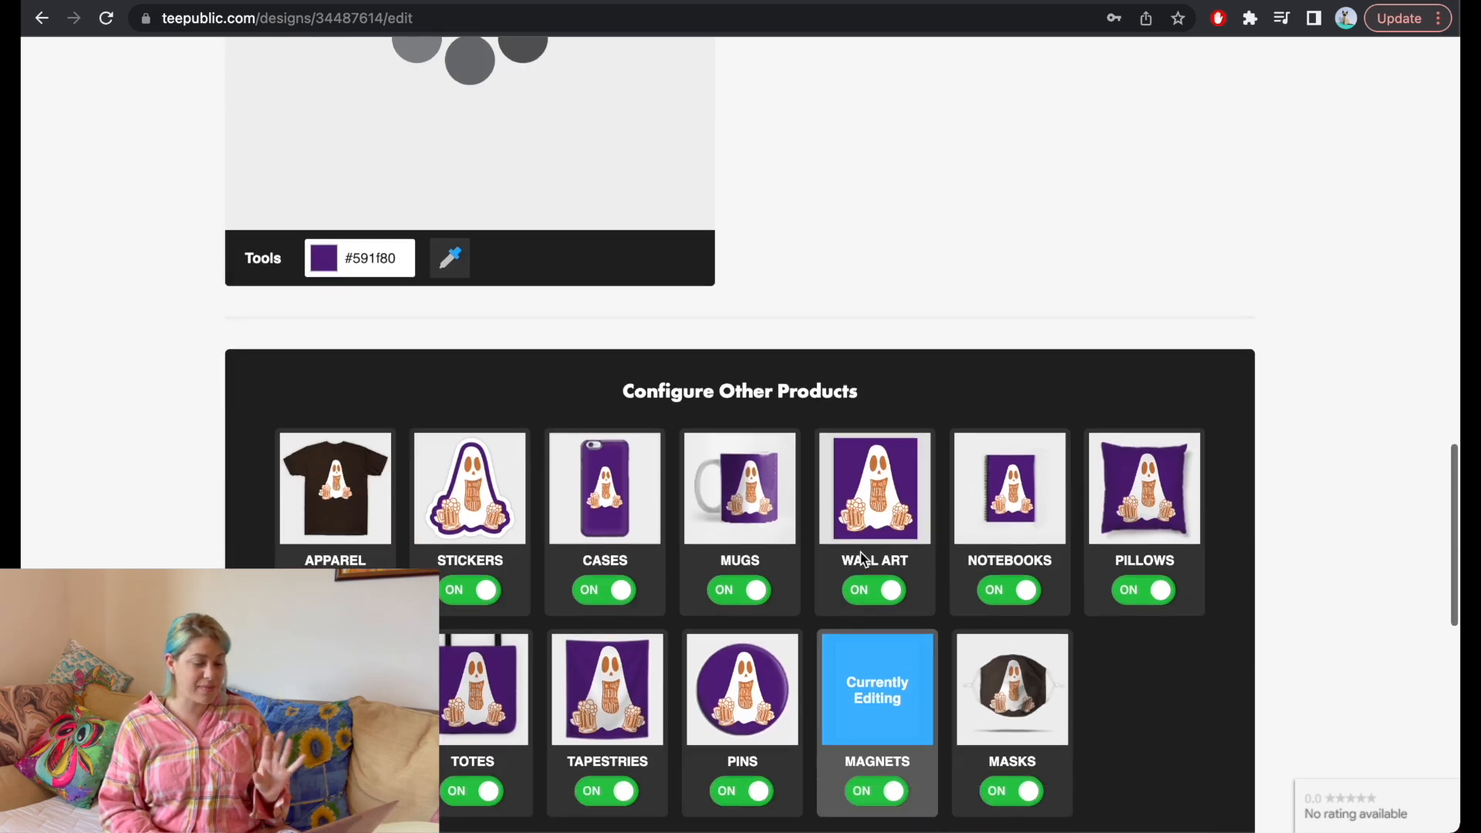
{"action": "scroll", "coordinate": [988, 739], "scroll_direction": "up", "scroll_amount": 5}
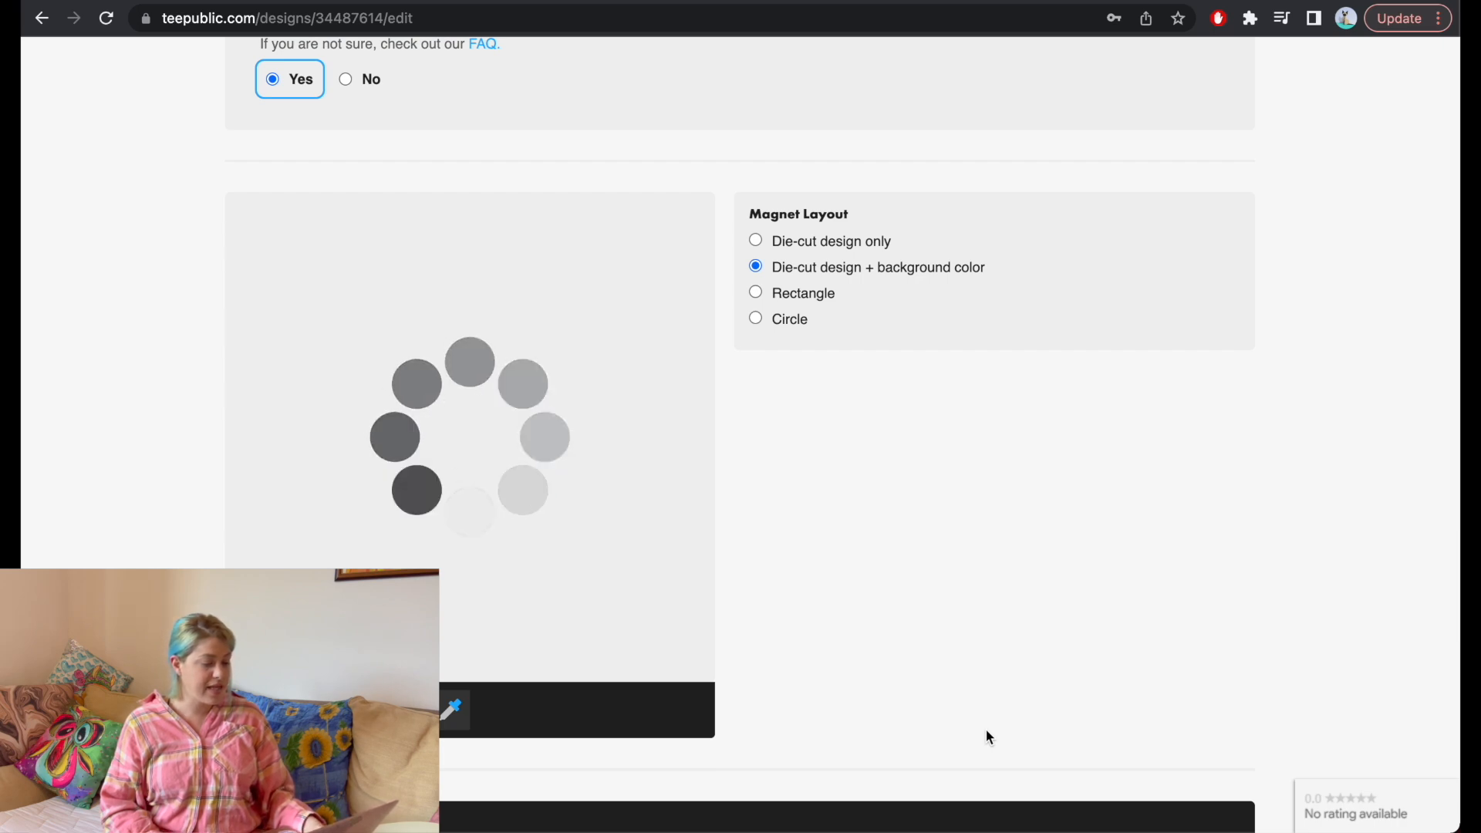
Open the masks and set the background color of both mask types to #591f80
{"action": "scroll", "coordinate": [994, 493], "scroll_direction": "down", "scroll_amount": 5}
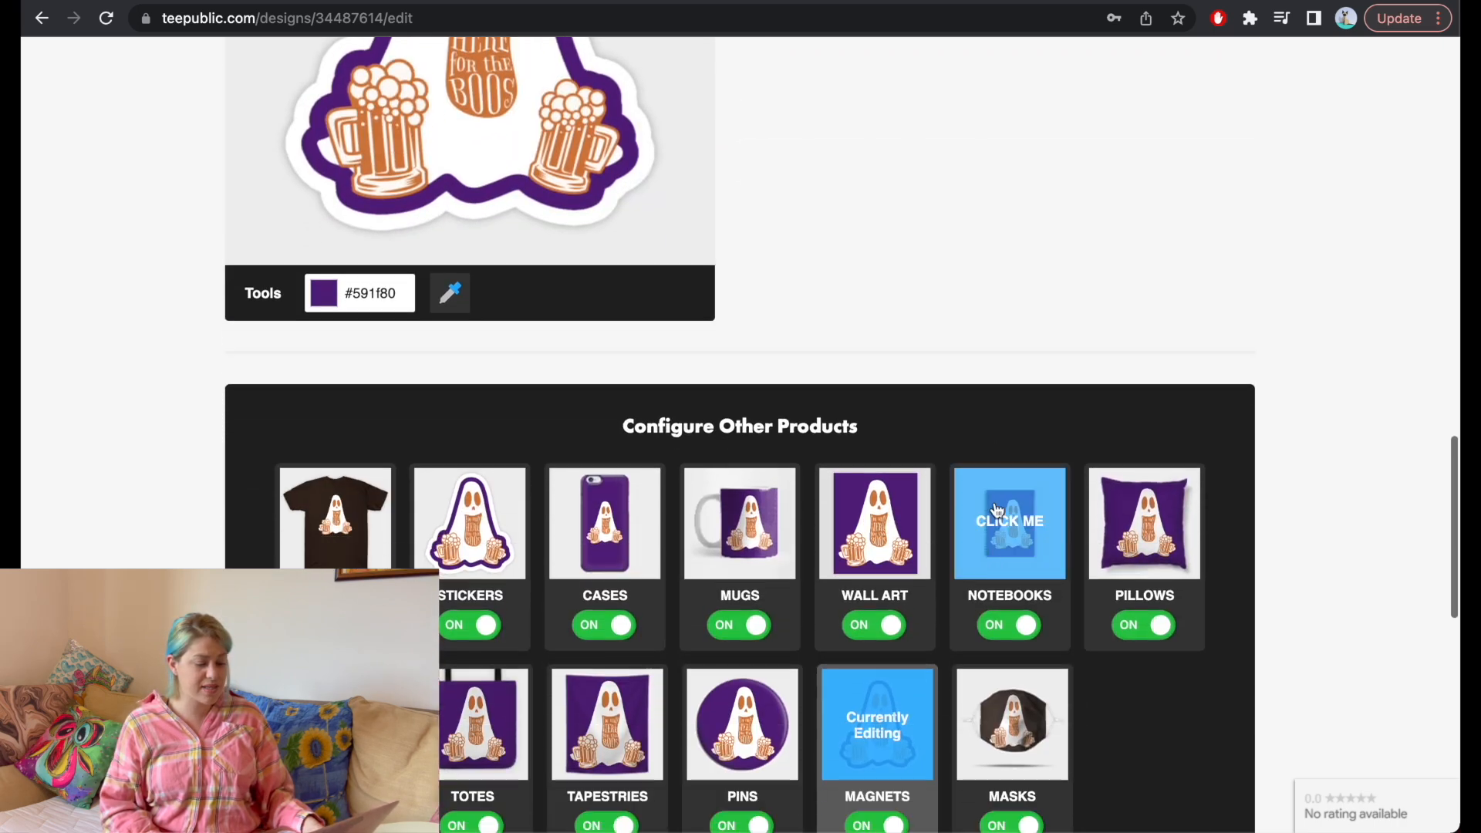
{"action": "left_click", "coordinate": [1002, 757]}
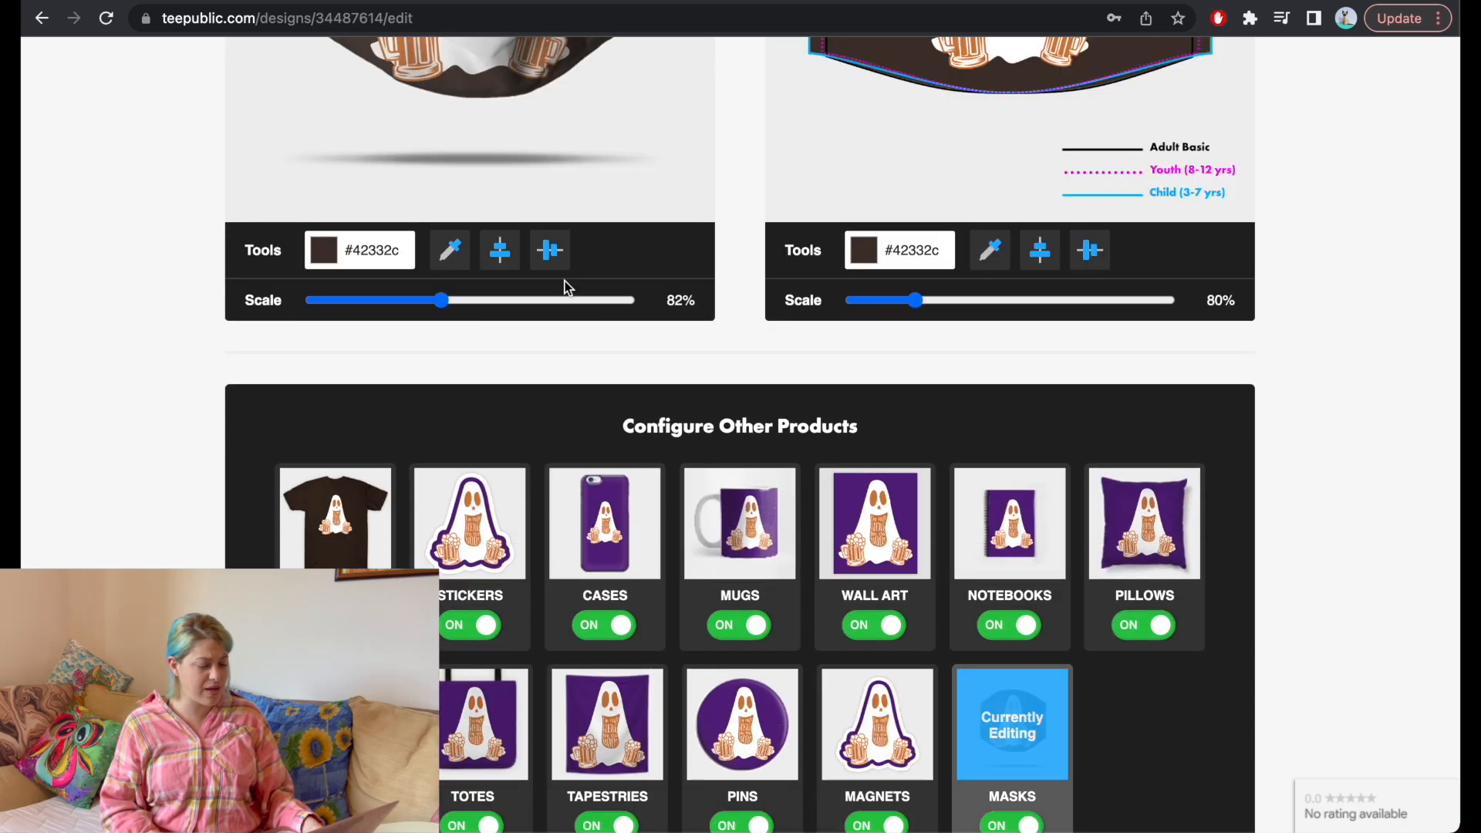
{"action": "scroll", "coordinate": [565, 281], "scroll_direction": "up", "scroll_amount": 3}
{"action": "double_click", "coordinate": [376, 513]}
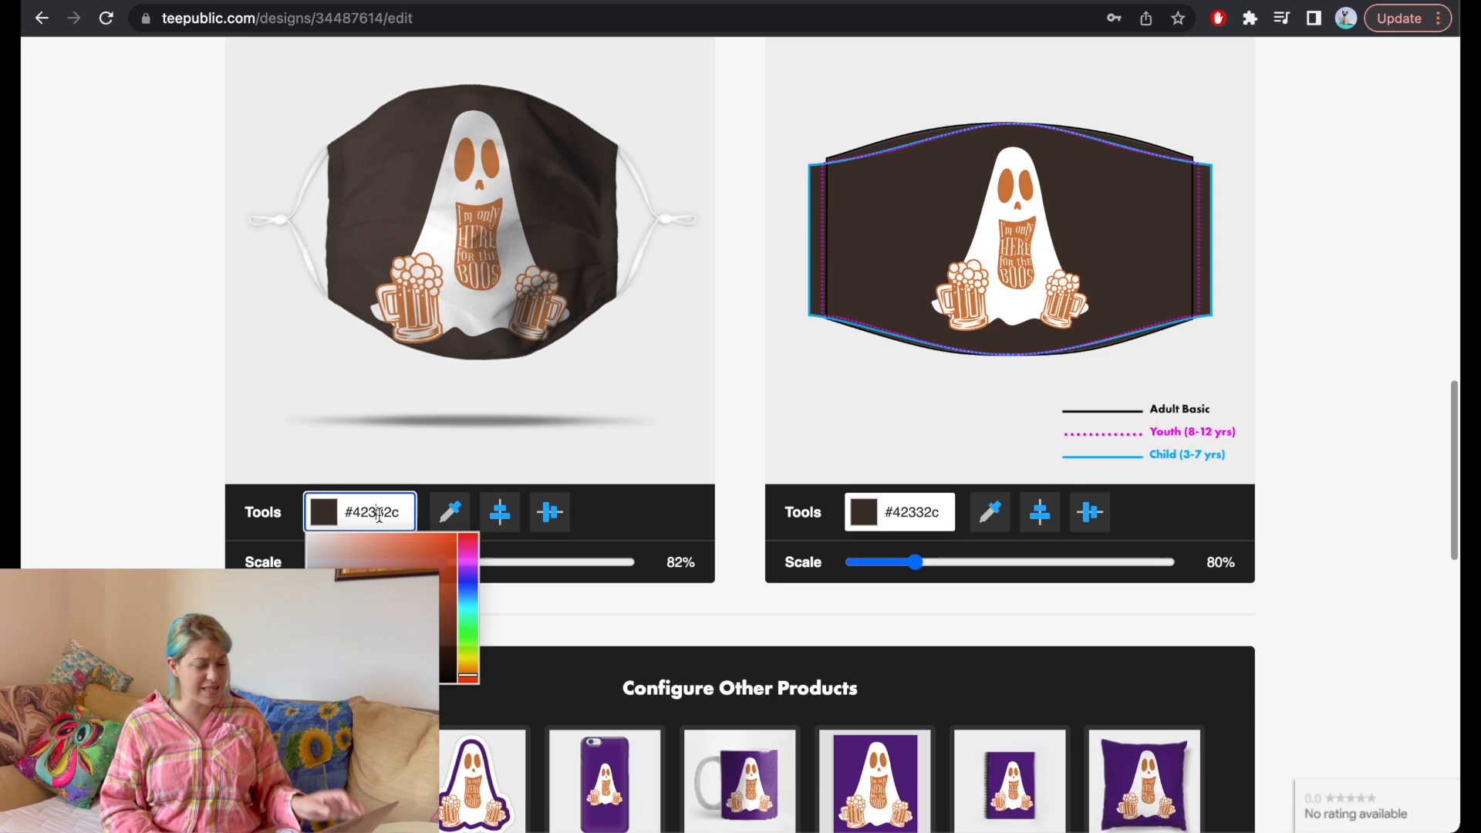
{"action": "type", "text": "591f80"}
{"action": "double_click", "coordinate": [909, 511]}
{"action": "type", "text": "#591f80"}
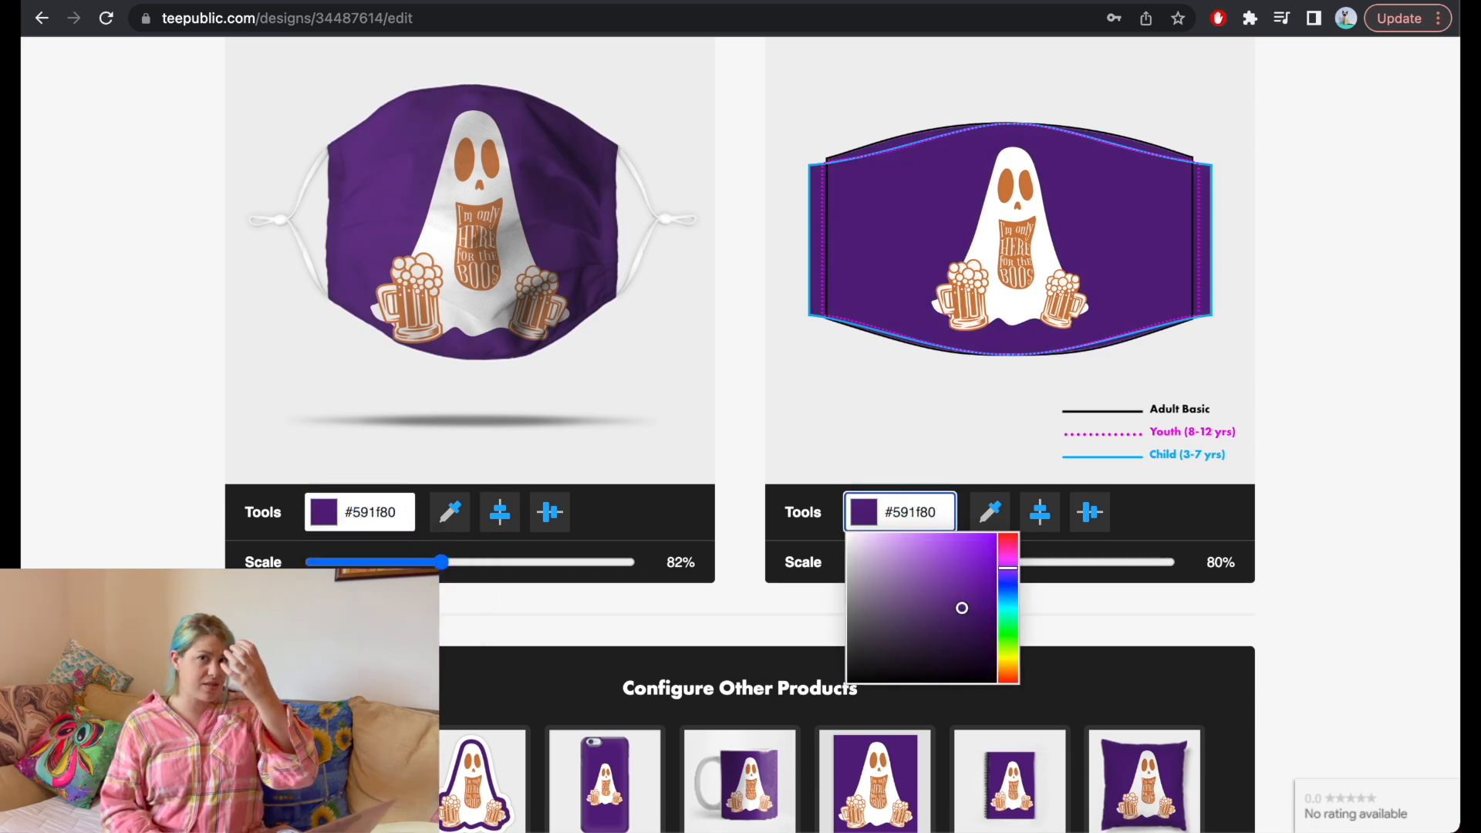
Scale the artwork on the first mask to 61% and slightly reduce it on the second mask
{"action": "left_click", "coordinate": [442, 603]}
{"action": "left_click_drag", "start_coordinate": [441, 562], "coordinate": [408, 563]}
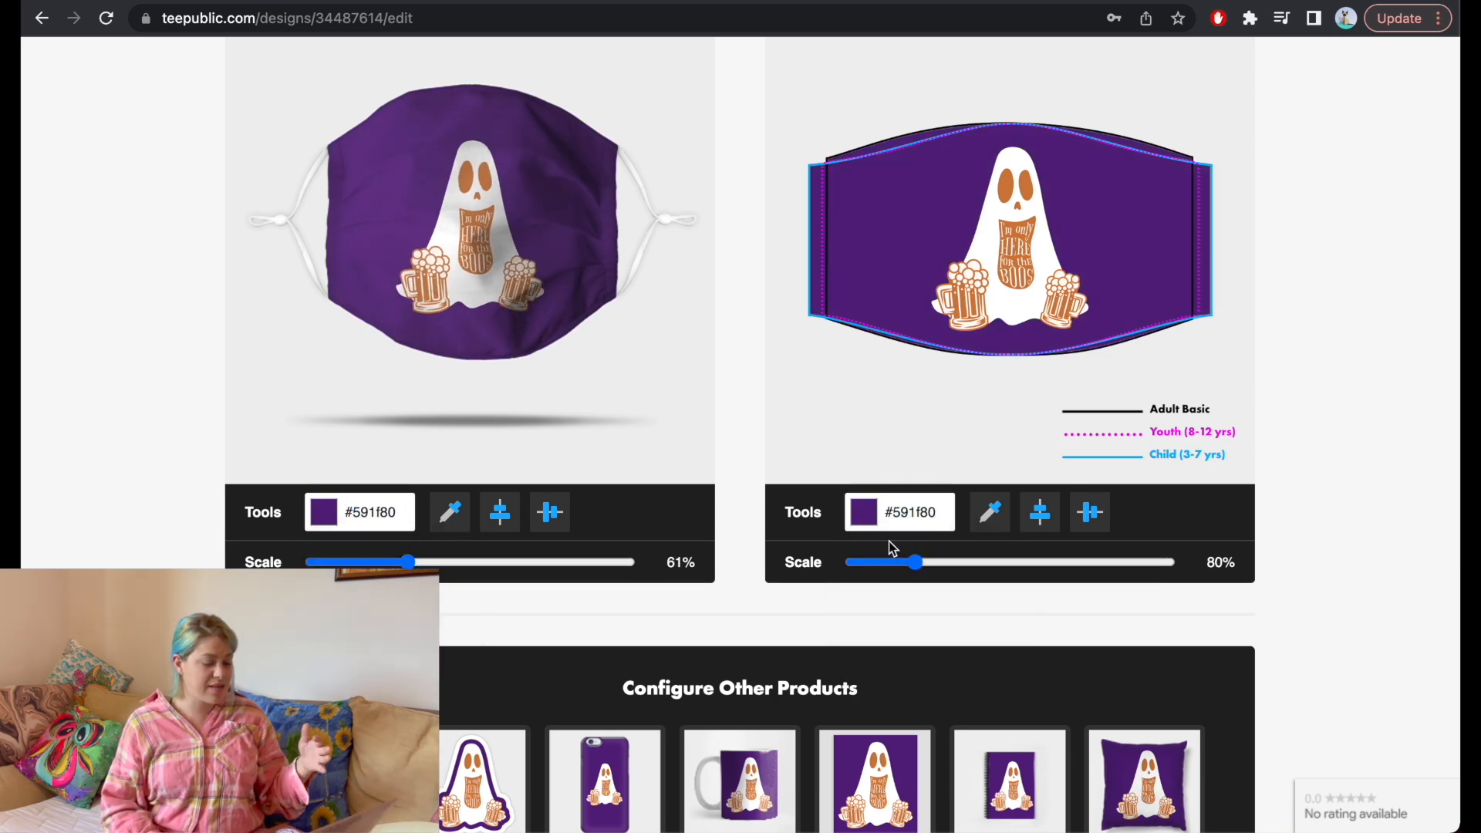
{"action": "left_click_drag", "start_coordinate": [916, 563], "coordinate": [905, 564]}
Publish the design with its configured products
{"action": "scroll", "coordinate": [906, 565], "scroll_direction": "down", "scroll_amount": 7}
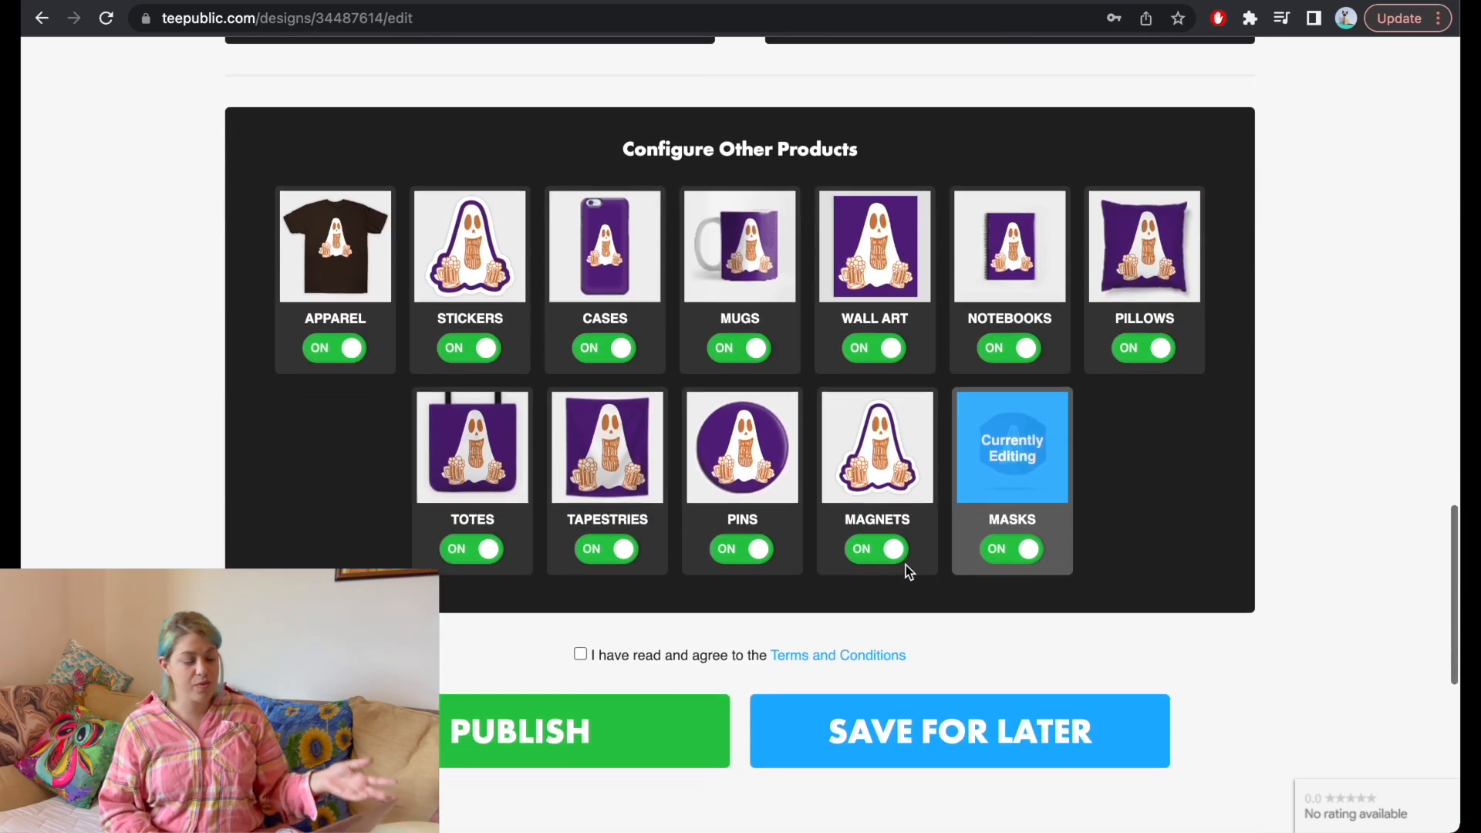
{"action": "left_click", "coordinate": [586, 726]}
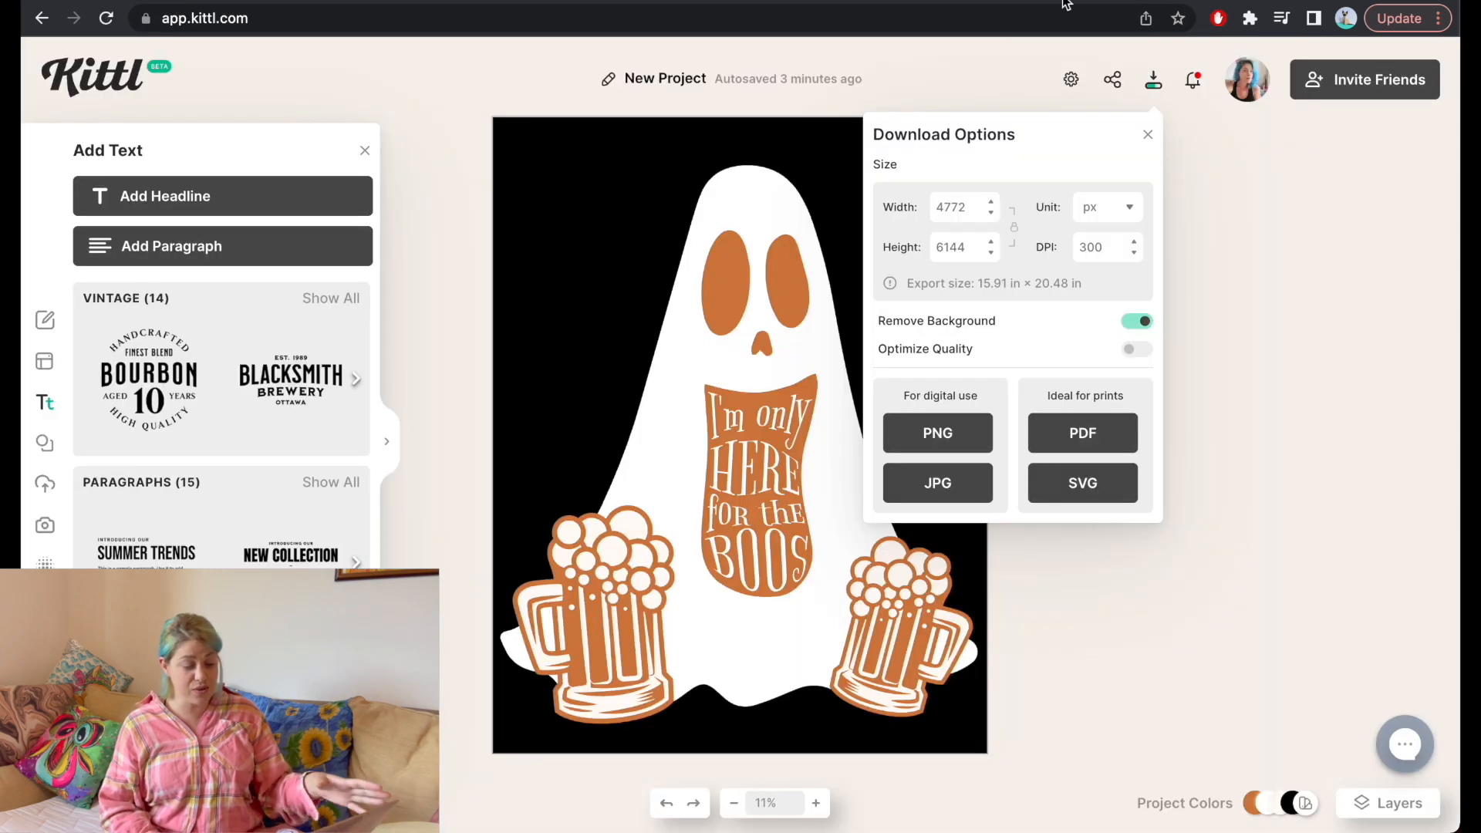
In Kittl, close the download options and open the form for publishing the ghost design to the community
{"action": "left_click", "coordinate": [1217, 182]}
{"action": "left_click", "coordinate": [1111, 85]}
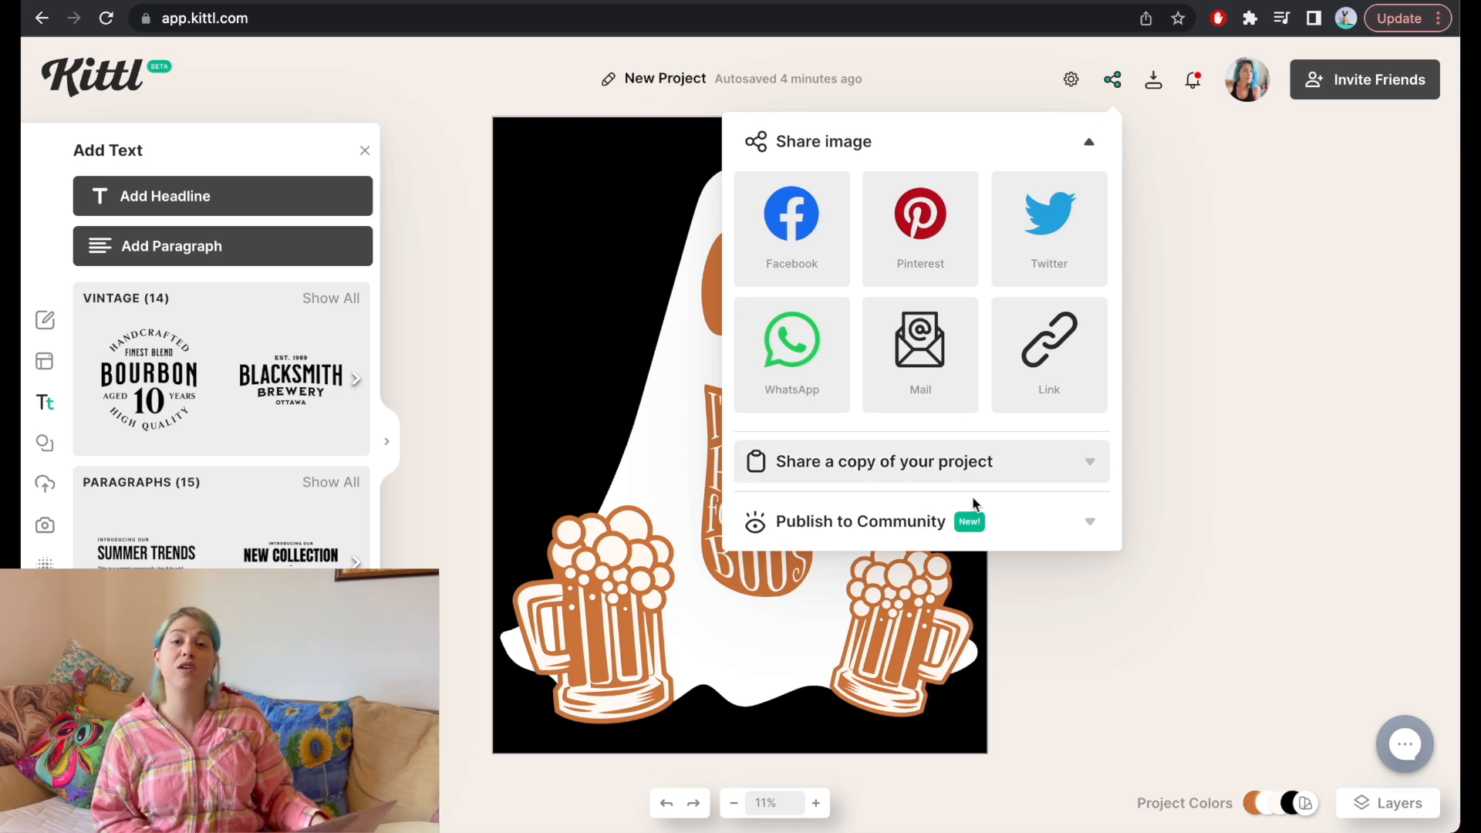
{"action": "left_click", "coordinate": [1003, 524]}
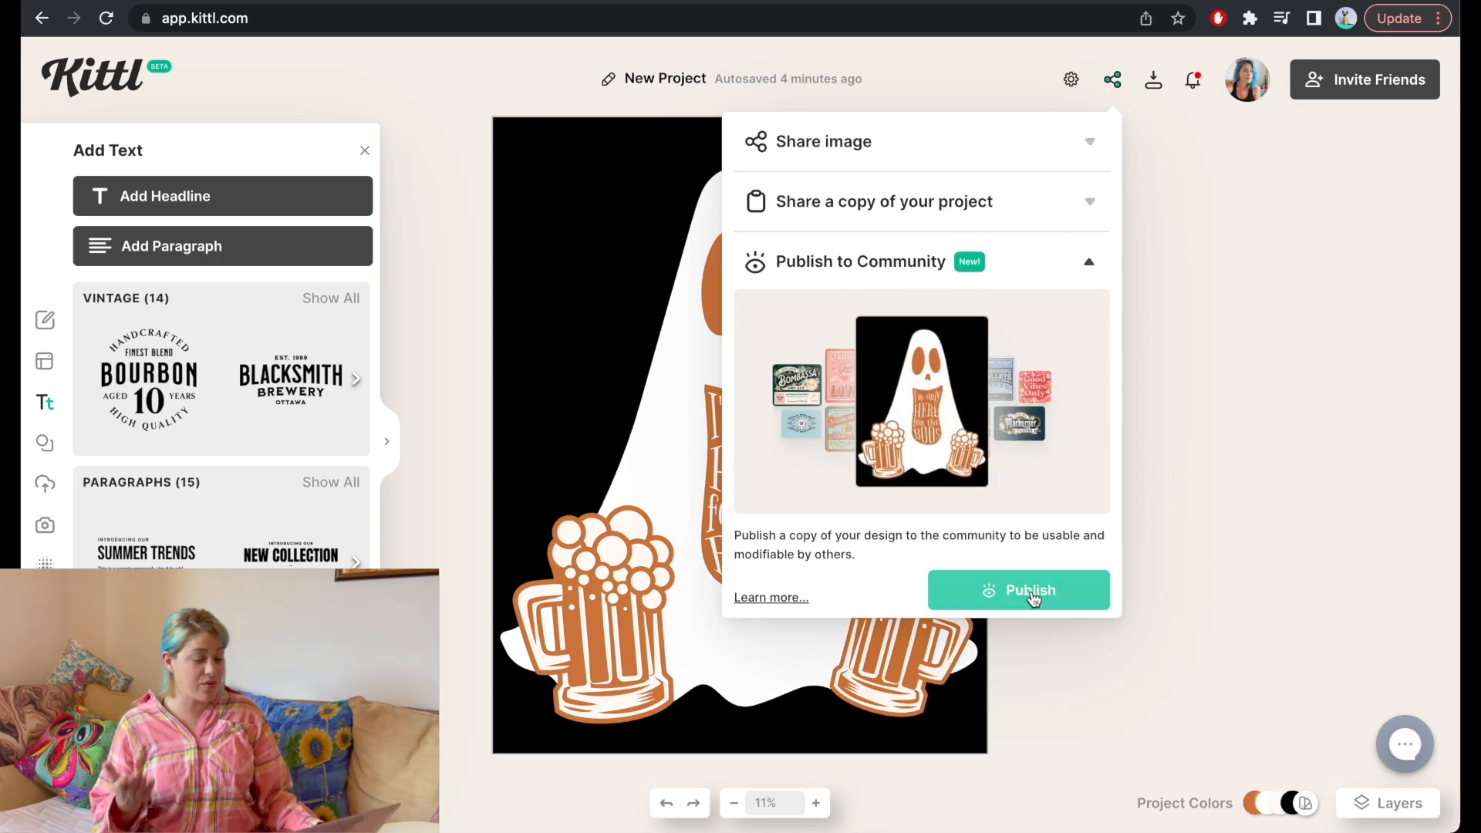
{"action": "left_click", "coordinate": [1031, 592]}
Fill in the community publishing form with a title starting with "Funny Halloween", a category and tags
{"action": "left_click", "coordinate": [889, 205]}
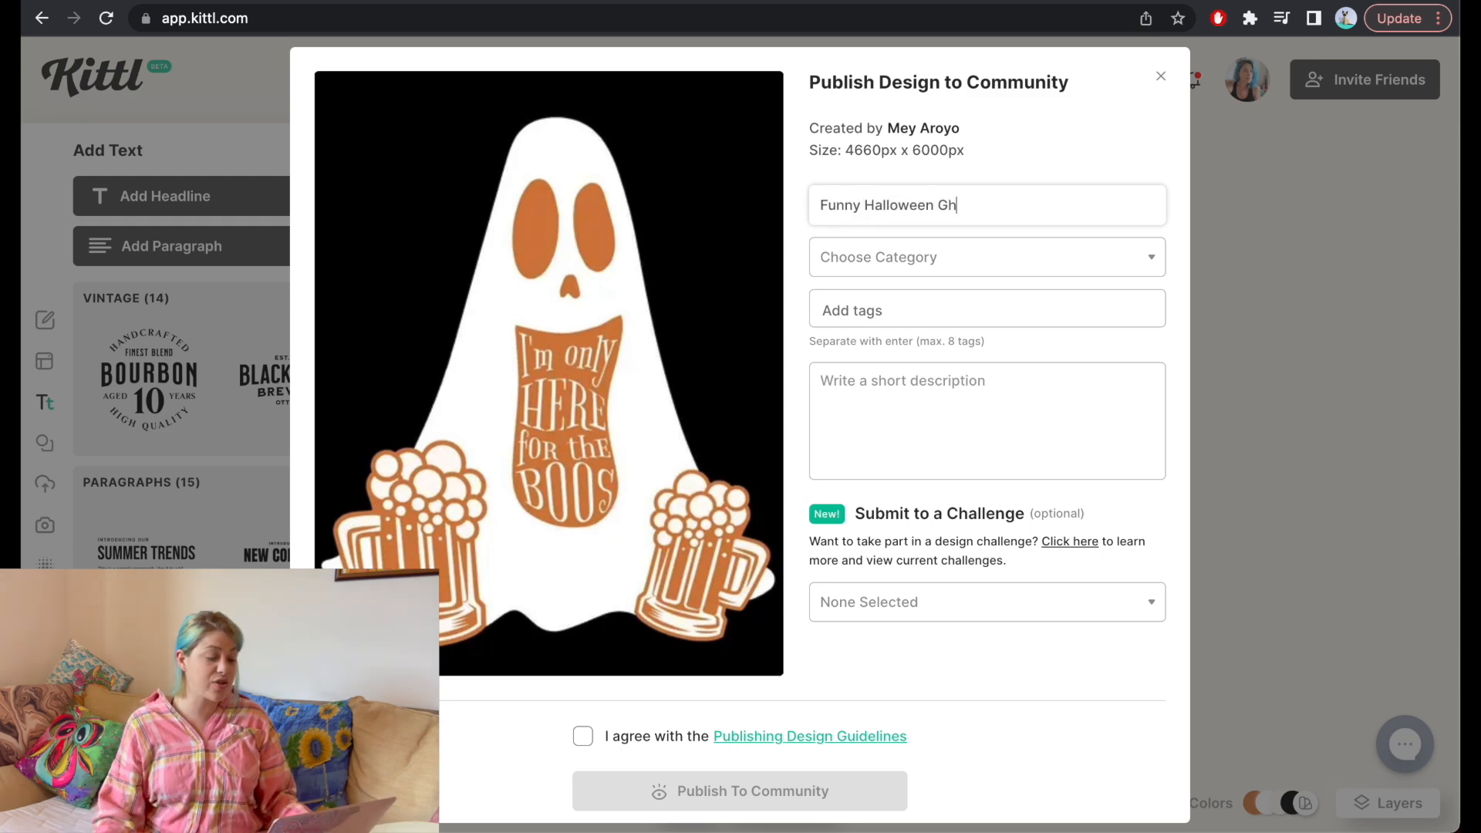
{"action": "left_click", "coordinate": [905, 259]}
{"action": "left_click", "coordinate": [856, 339]}
{"action": "left_click", "coordinate": [863, 312]}
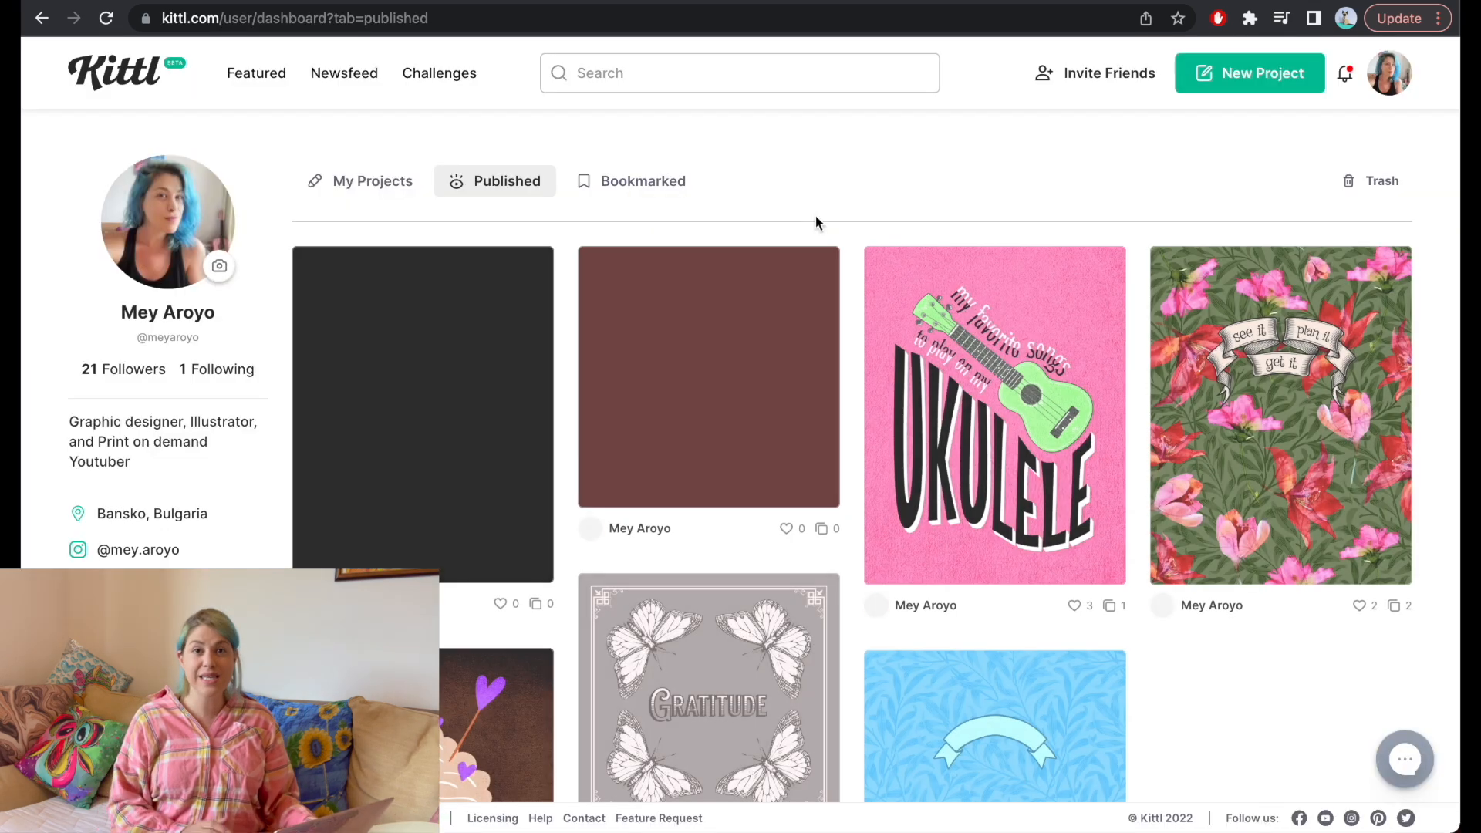
Look over the published designs on the profile dashboard, including the ghost with beer mugs
{"action": "scroll", "coordinate": [793, 415], "scroll_direction": "down", "scroll_amount": 5}
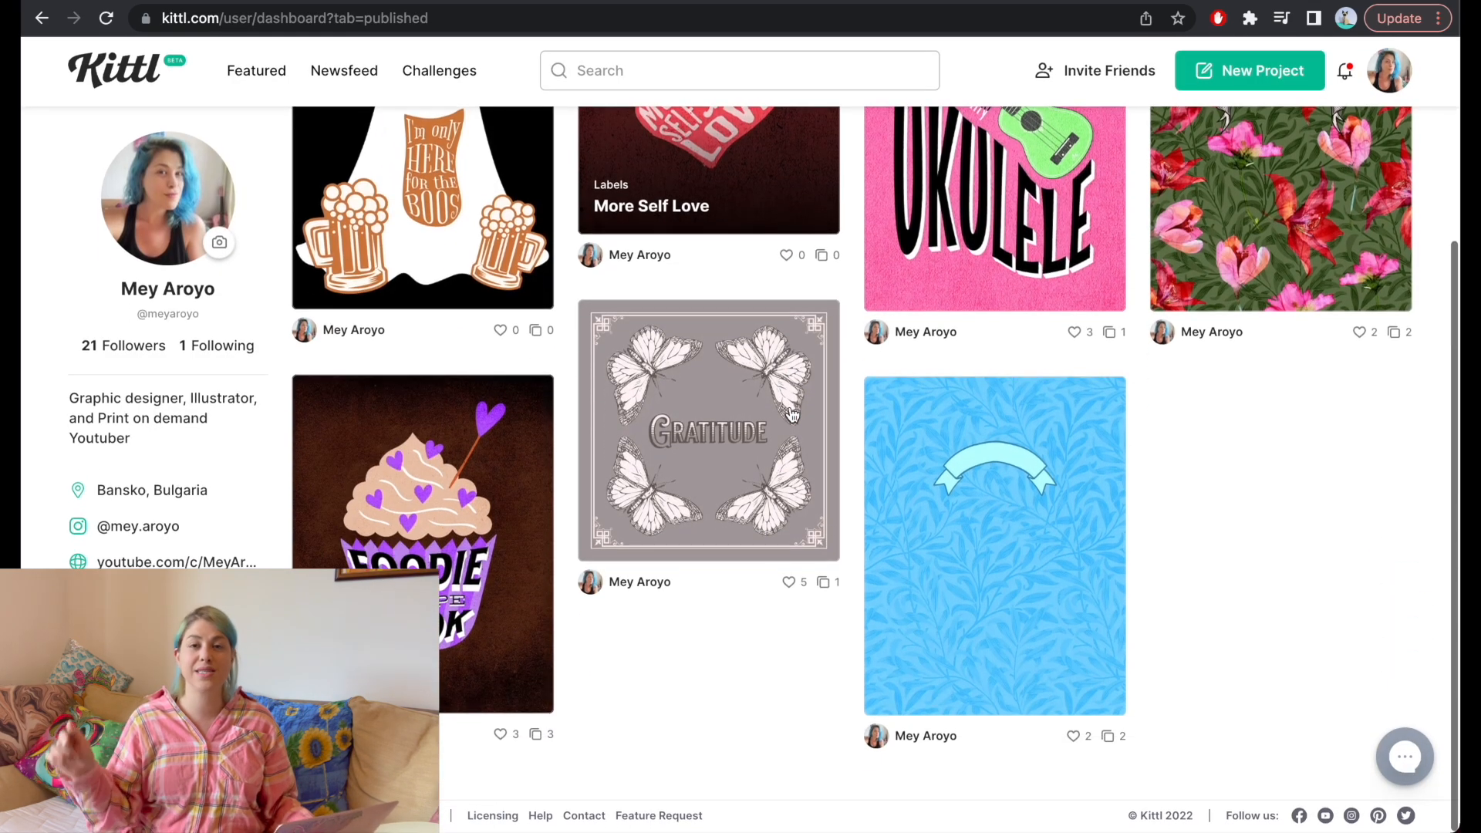
{"action": "scroll", "coordinate": [792, 415], "scroll_direction": "up", "scroll_amount": 5}
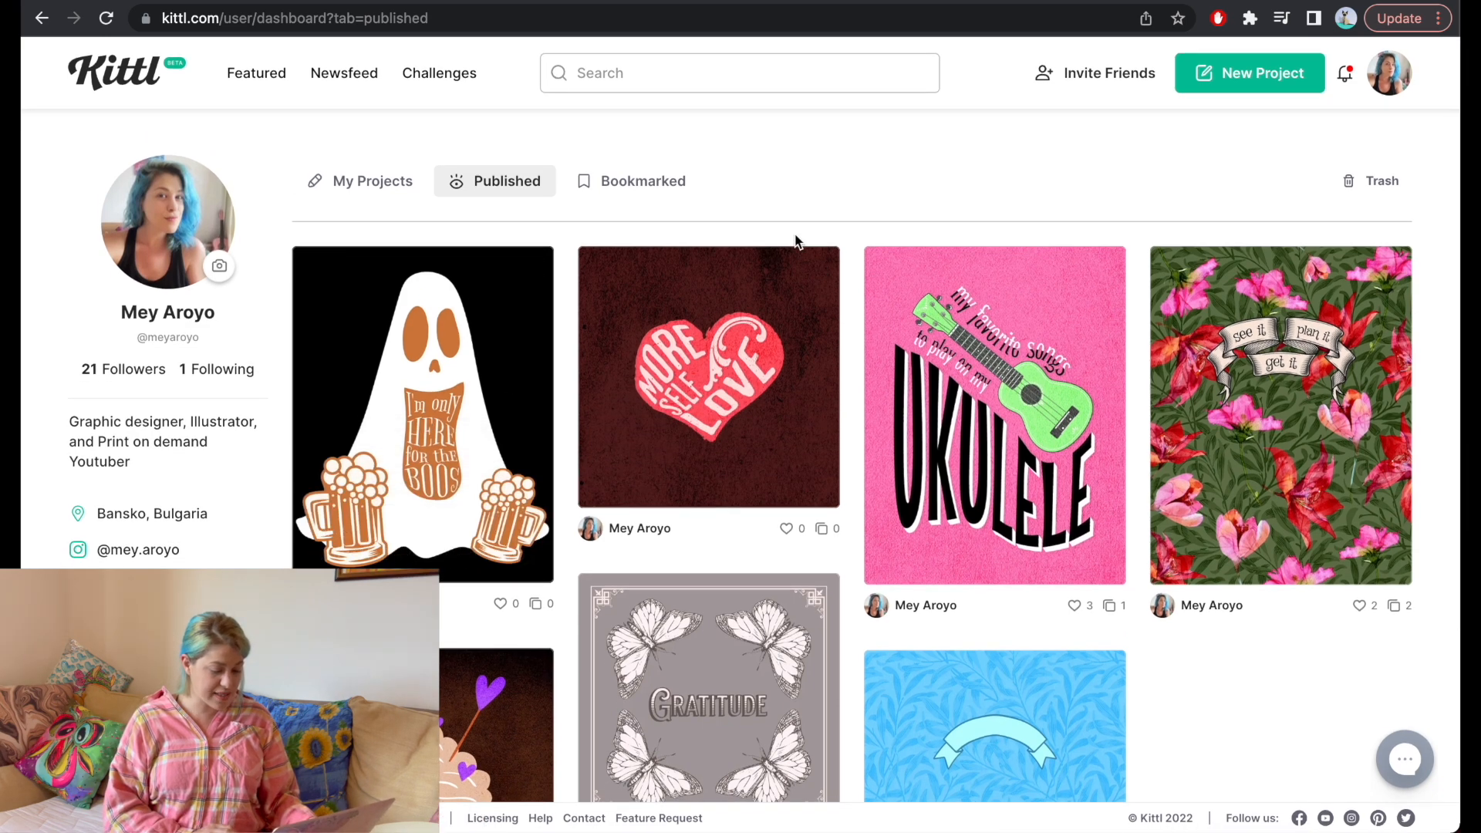